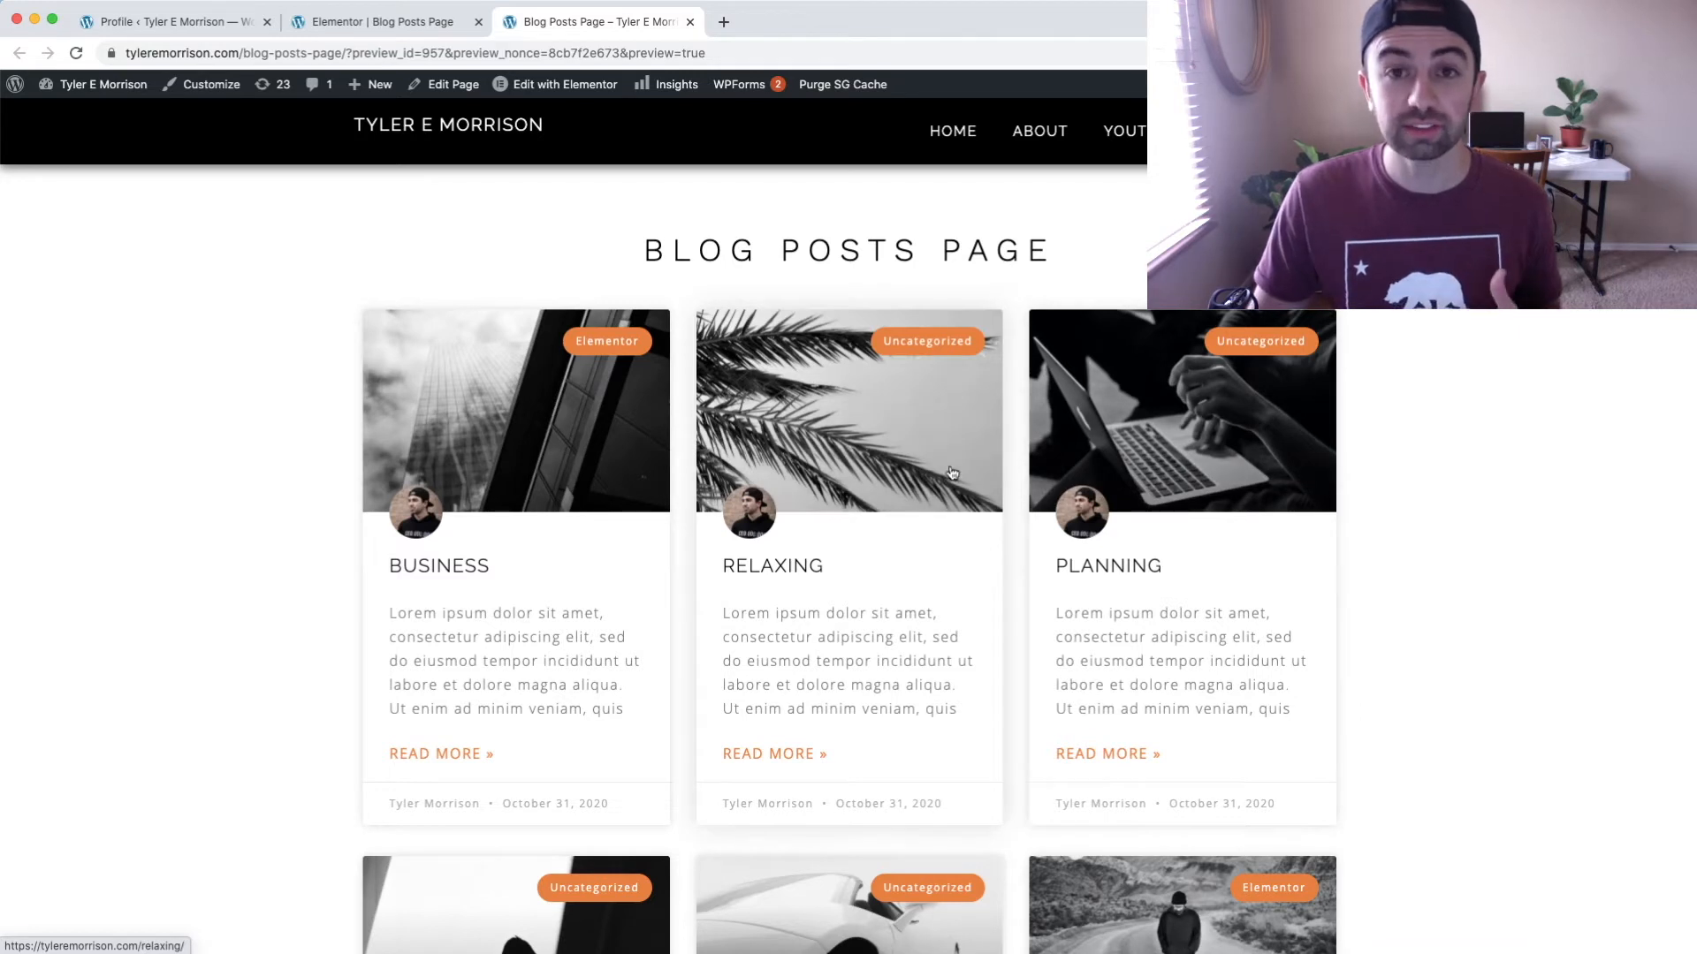
# Review the Blog Posts Page preview, examining the post cards and their badges, excerpts and author details.
pyautogui.scroll(-2, 1431, 458)
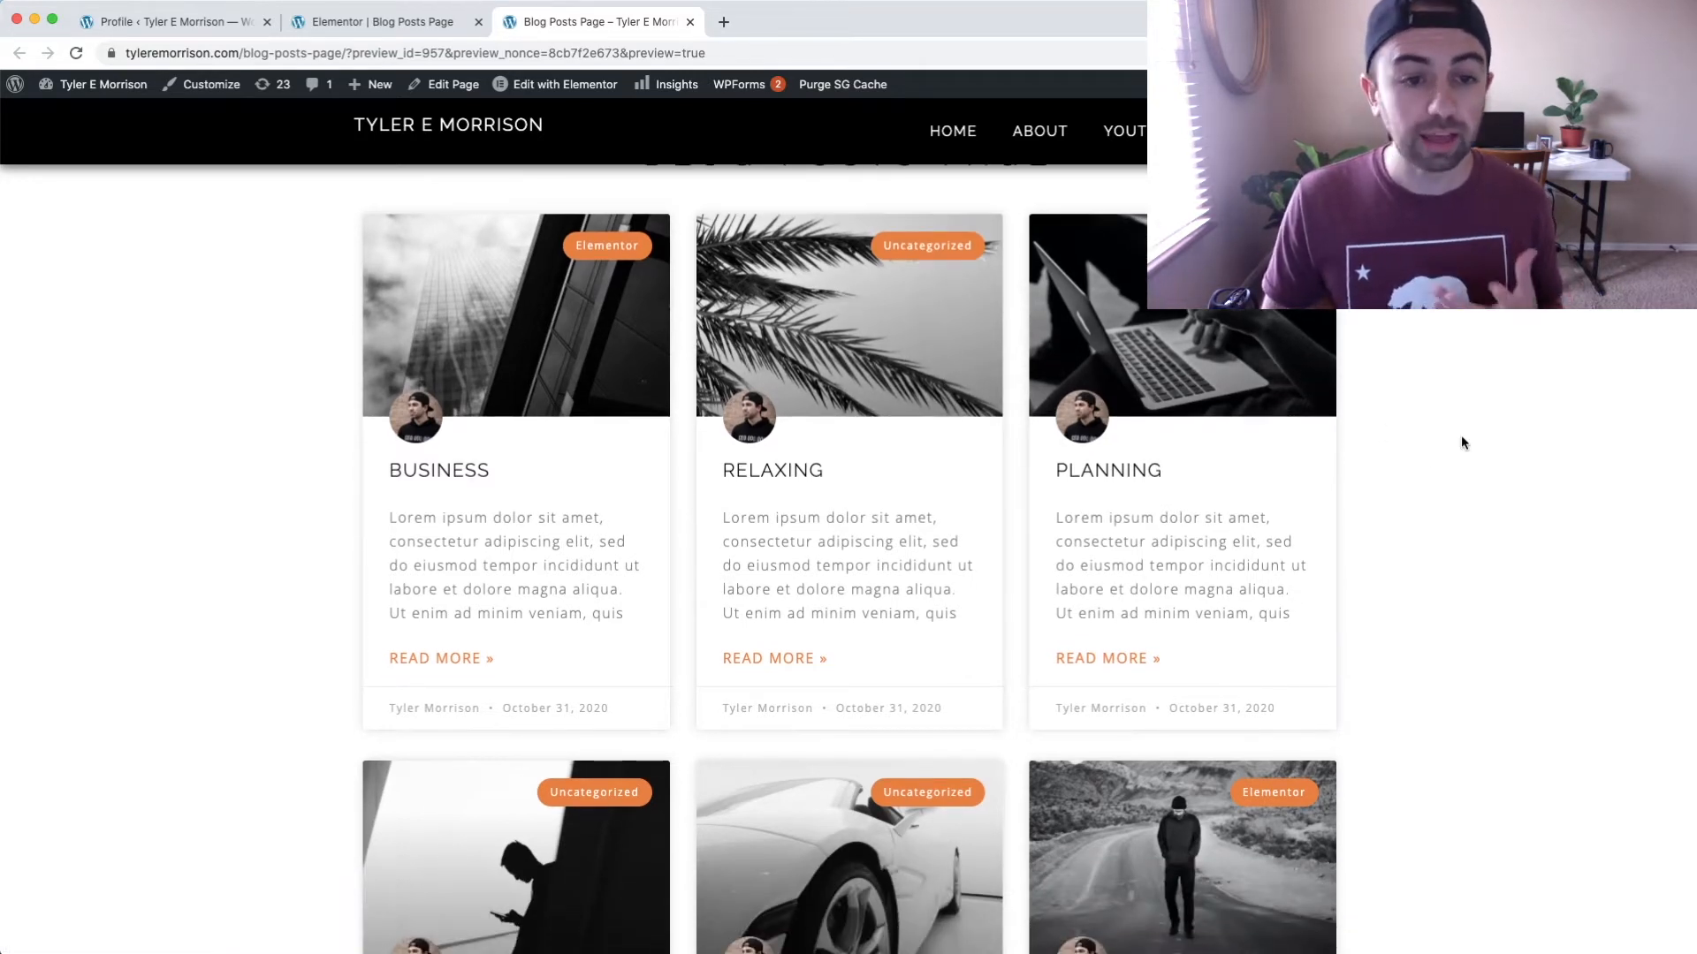
pyautogui.scroll(-5, 1447, 451)
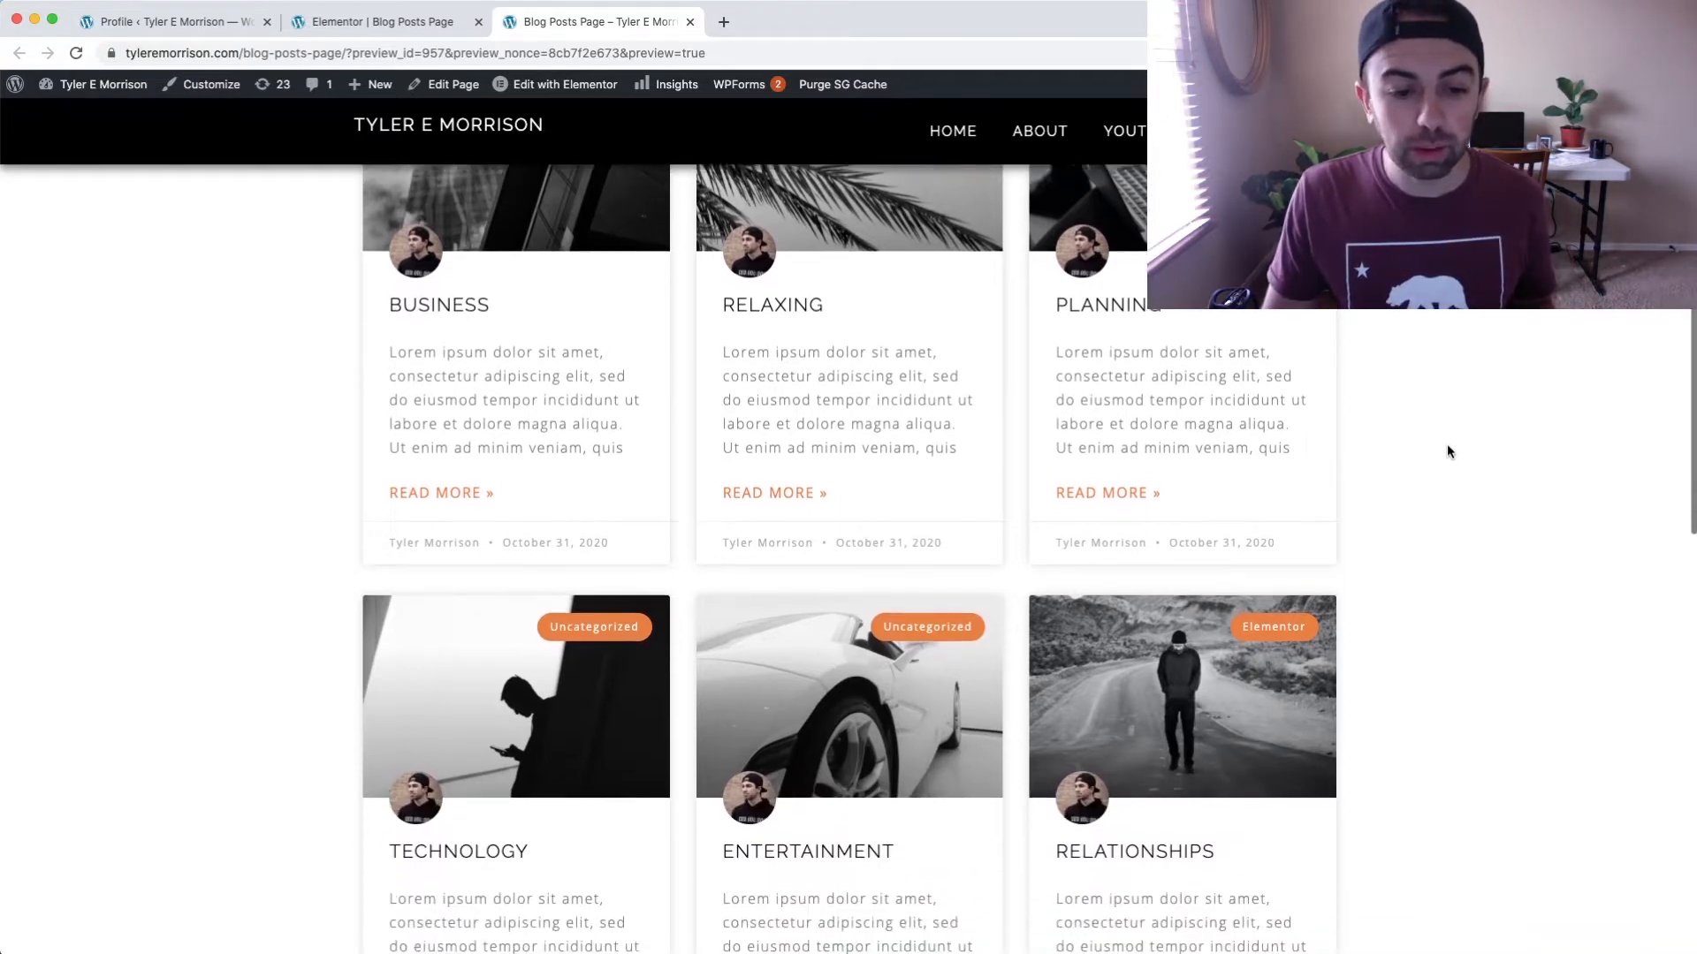
pyautogui.scroll(-3, 1447, 450)
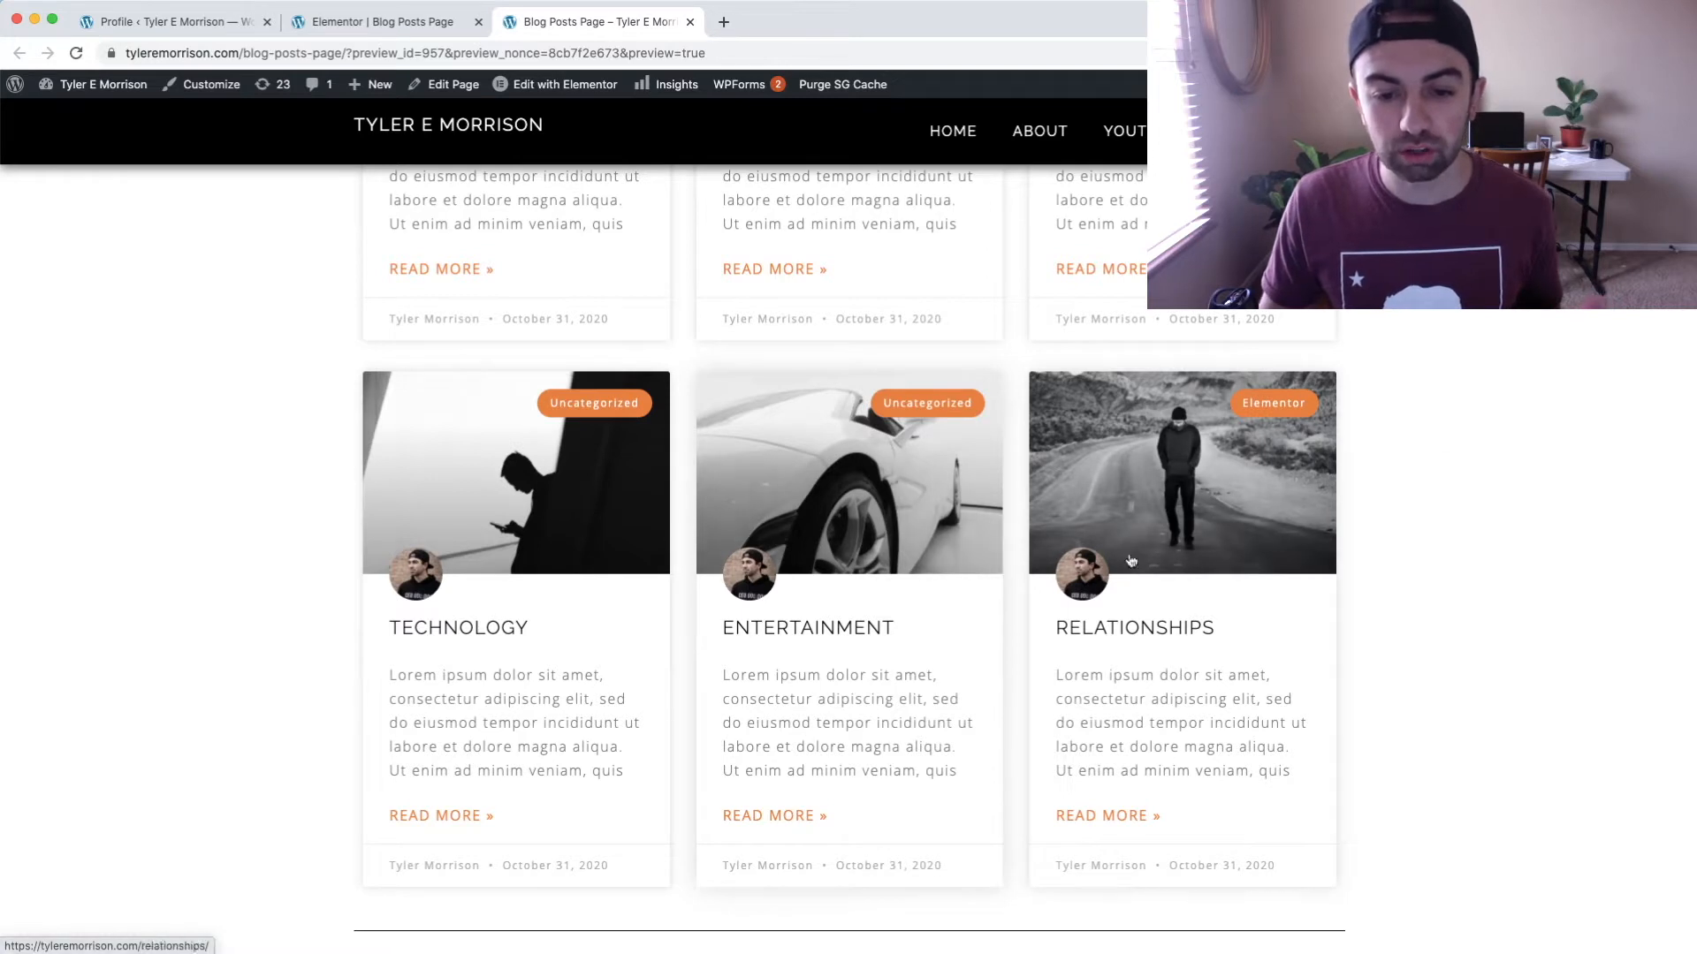
pyautogui.scroll(10, 969, 263)
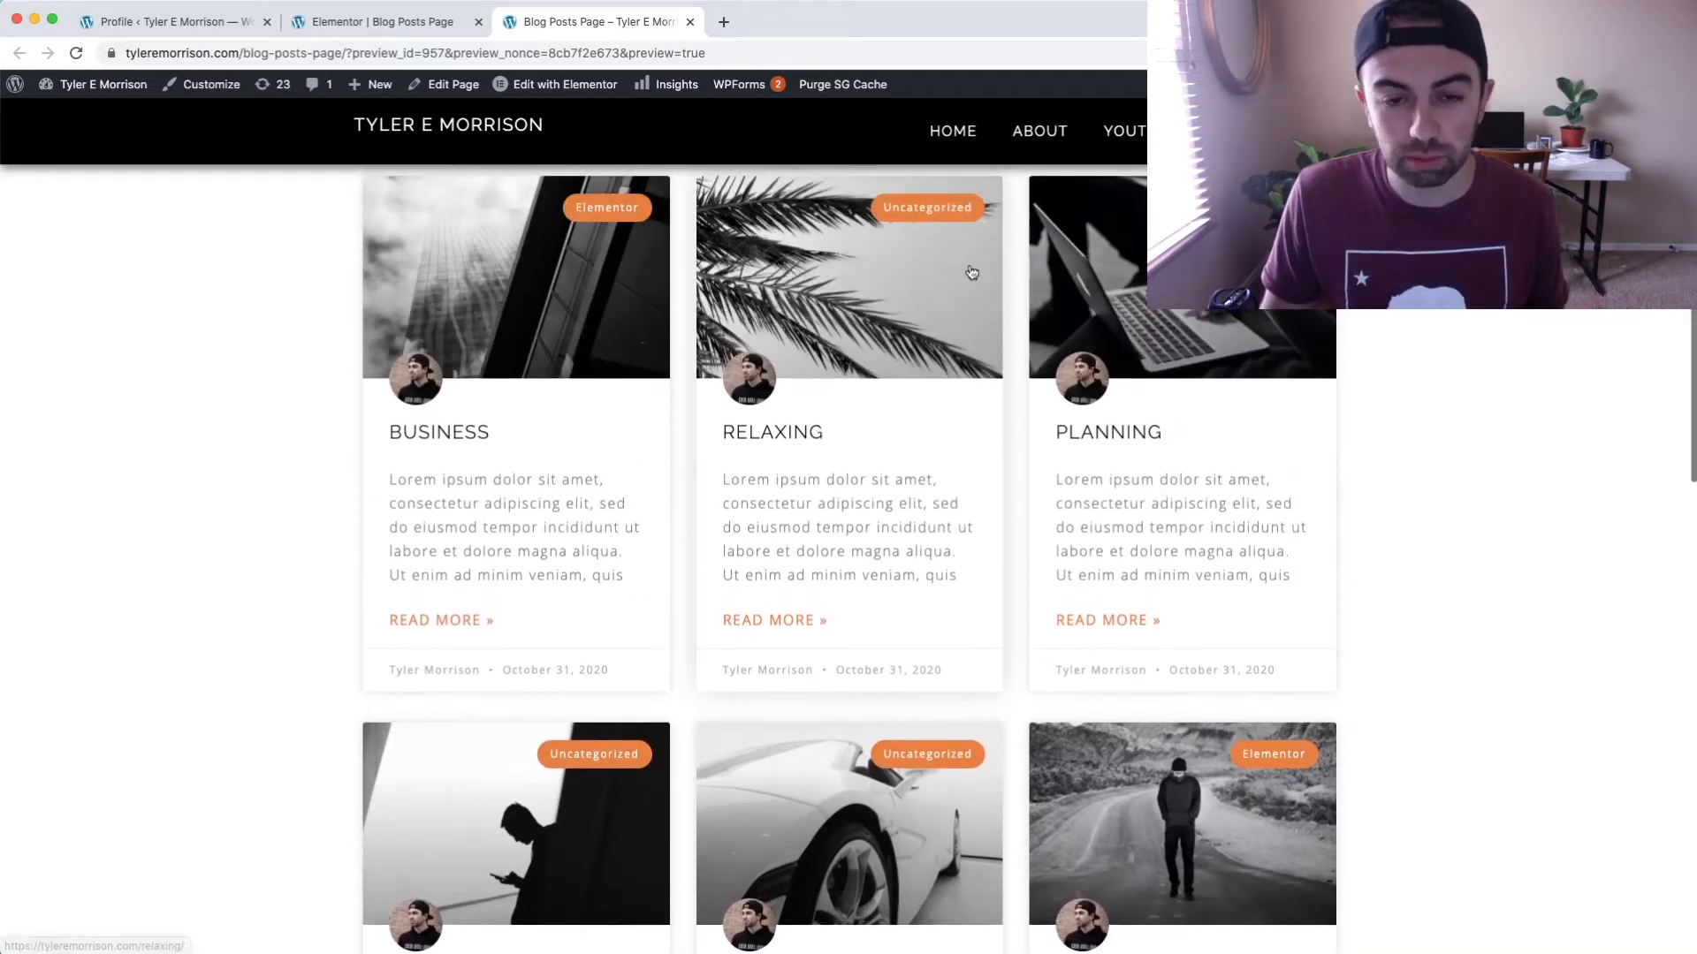
pyautogui.scroll(-1, 1492, 341)
pyautogui.scroll(-5, 1494, 341)
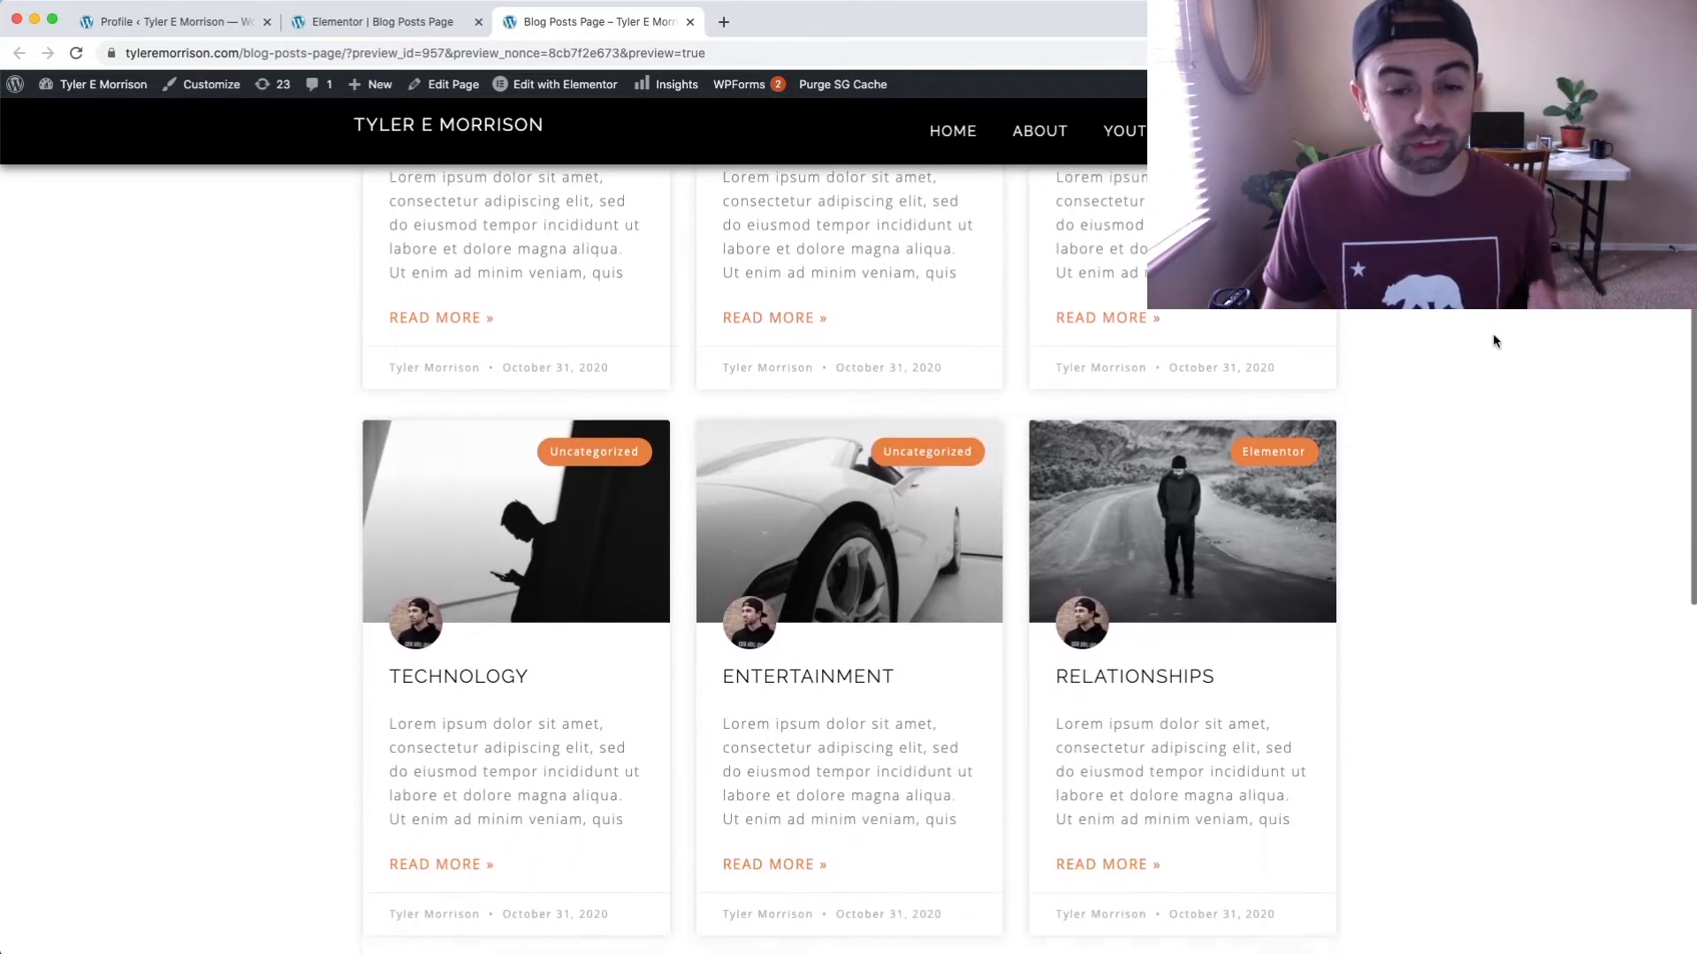
pyautogui.scroll(-2, 1494, 339)
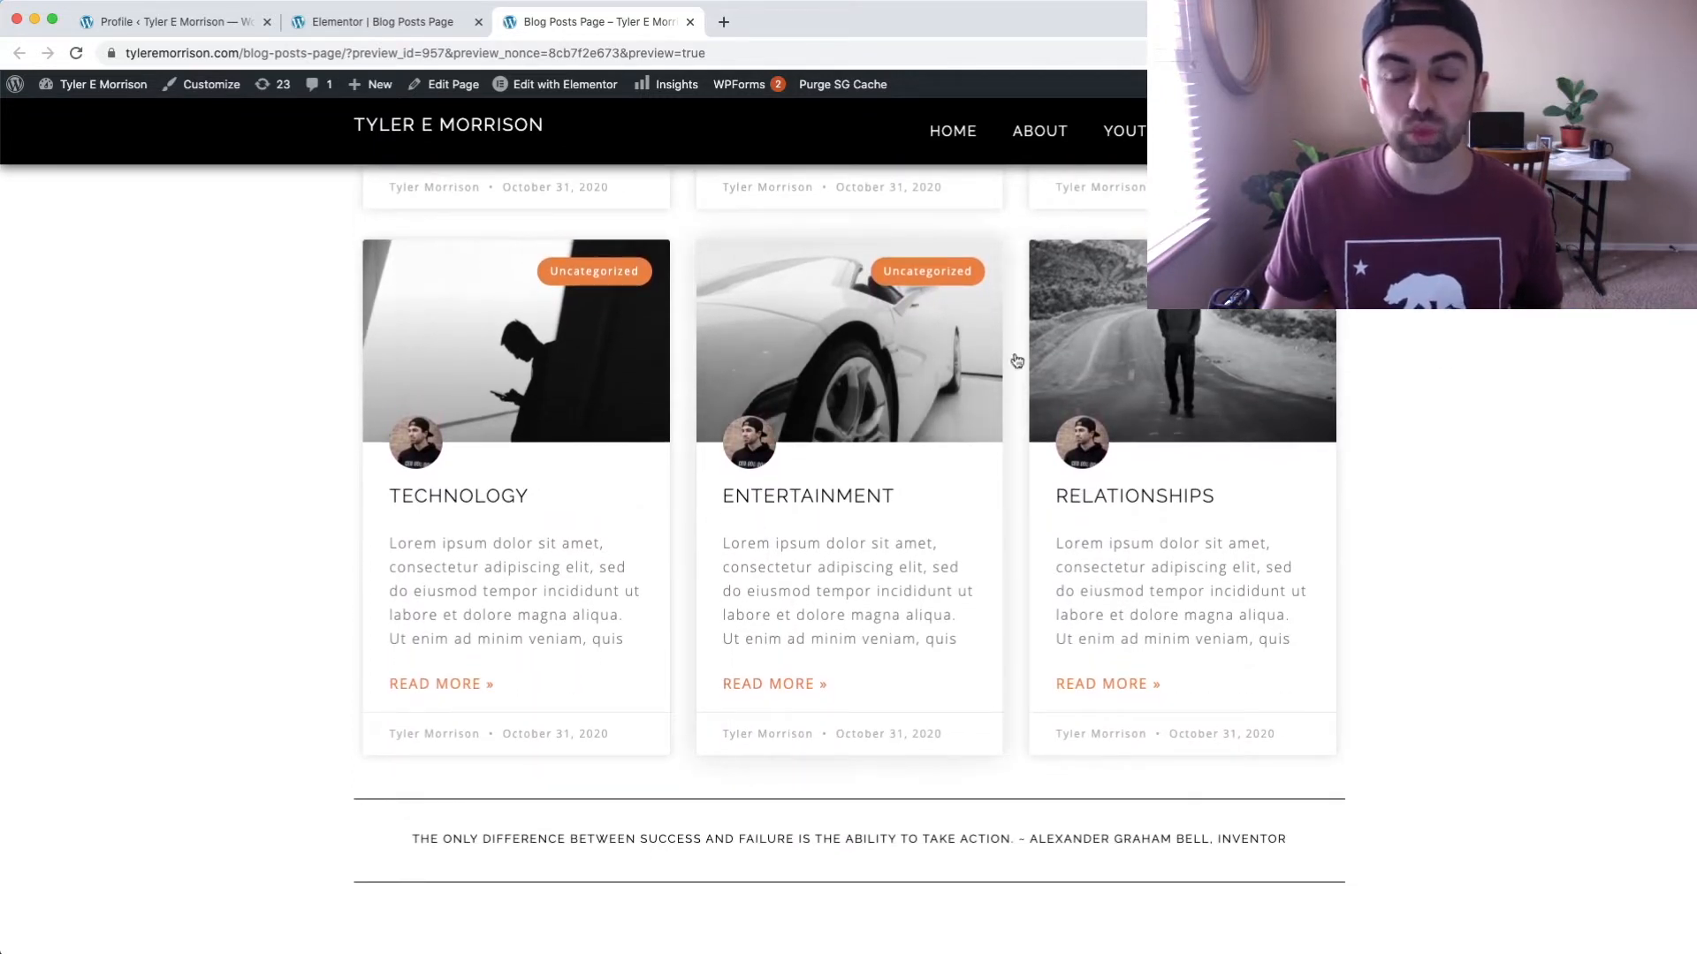
pyautogui.scroll(2, 1414, 318)
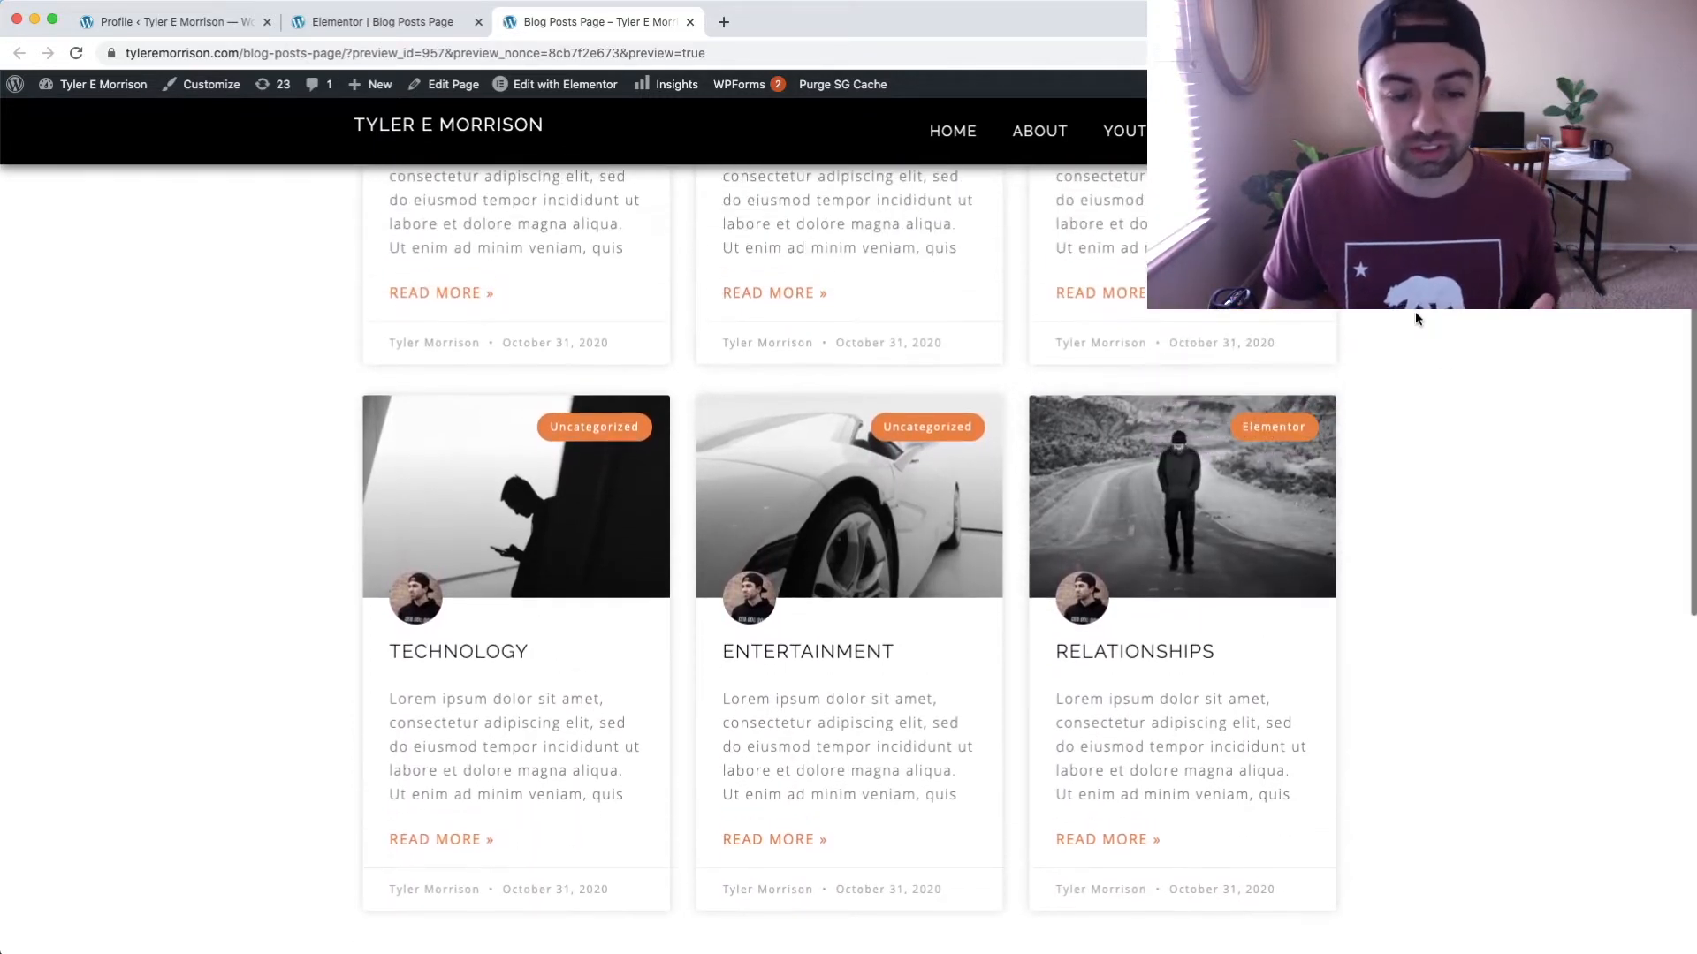
pyautogui.scroll(2, 548, 314)
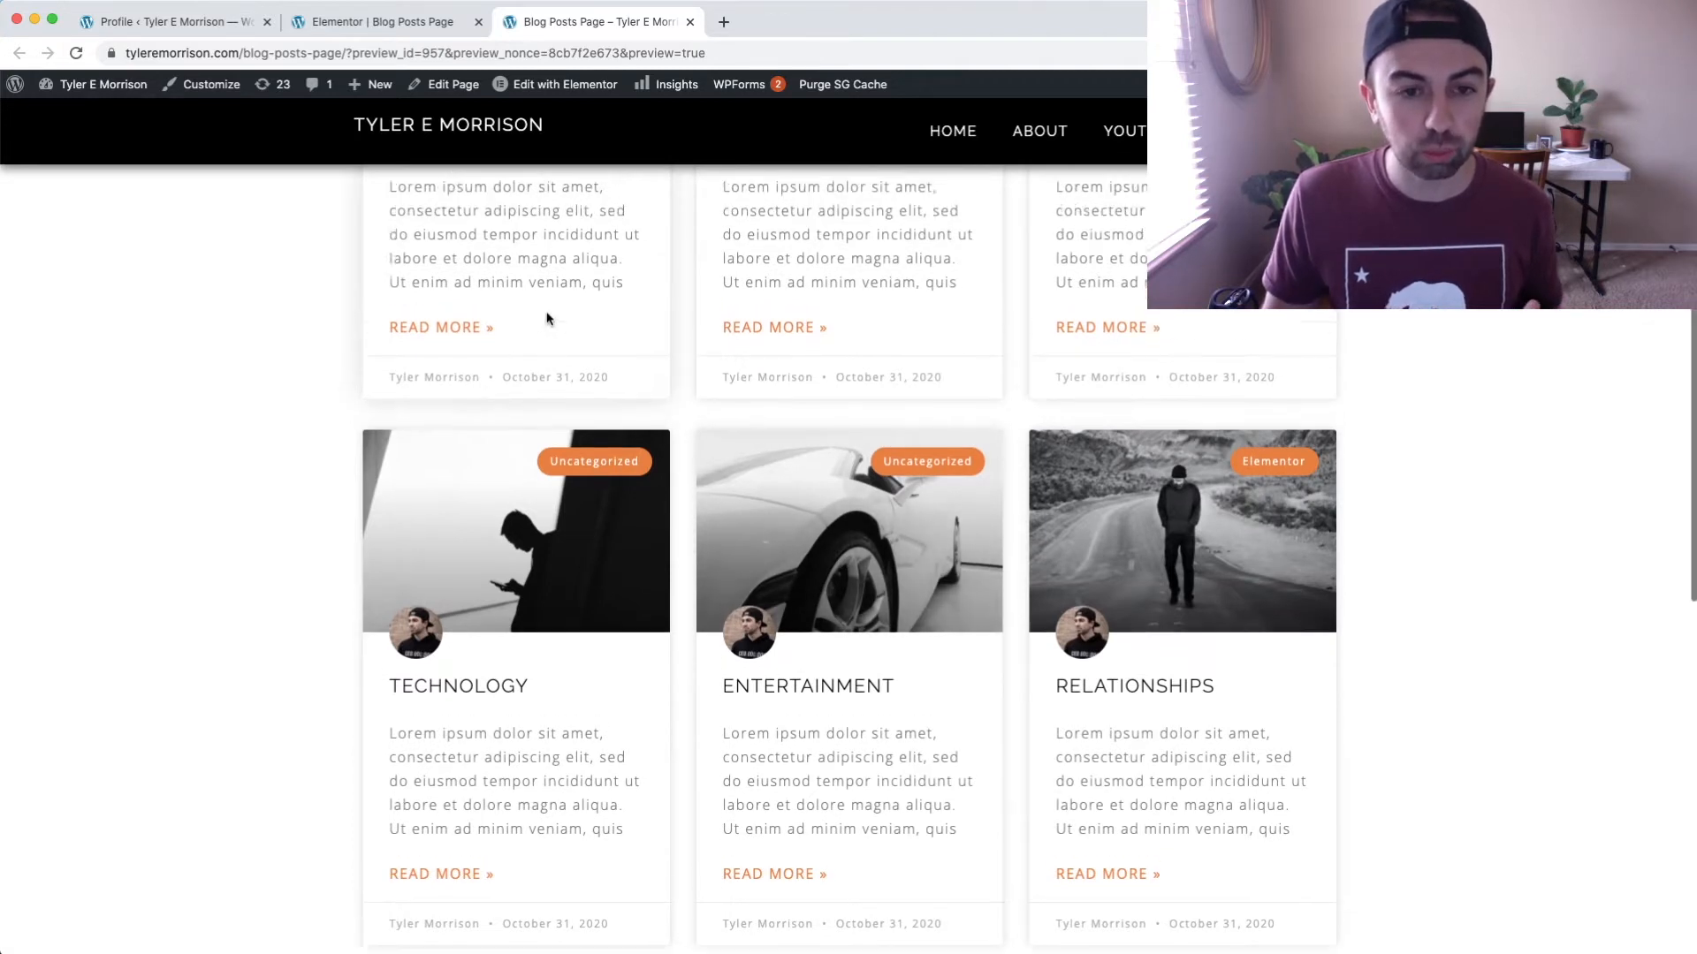
pyautogui.scroll(5, 547, 314)
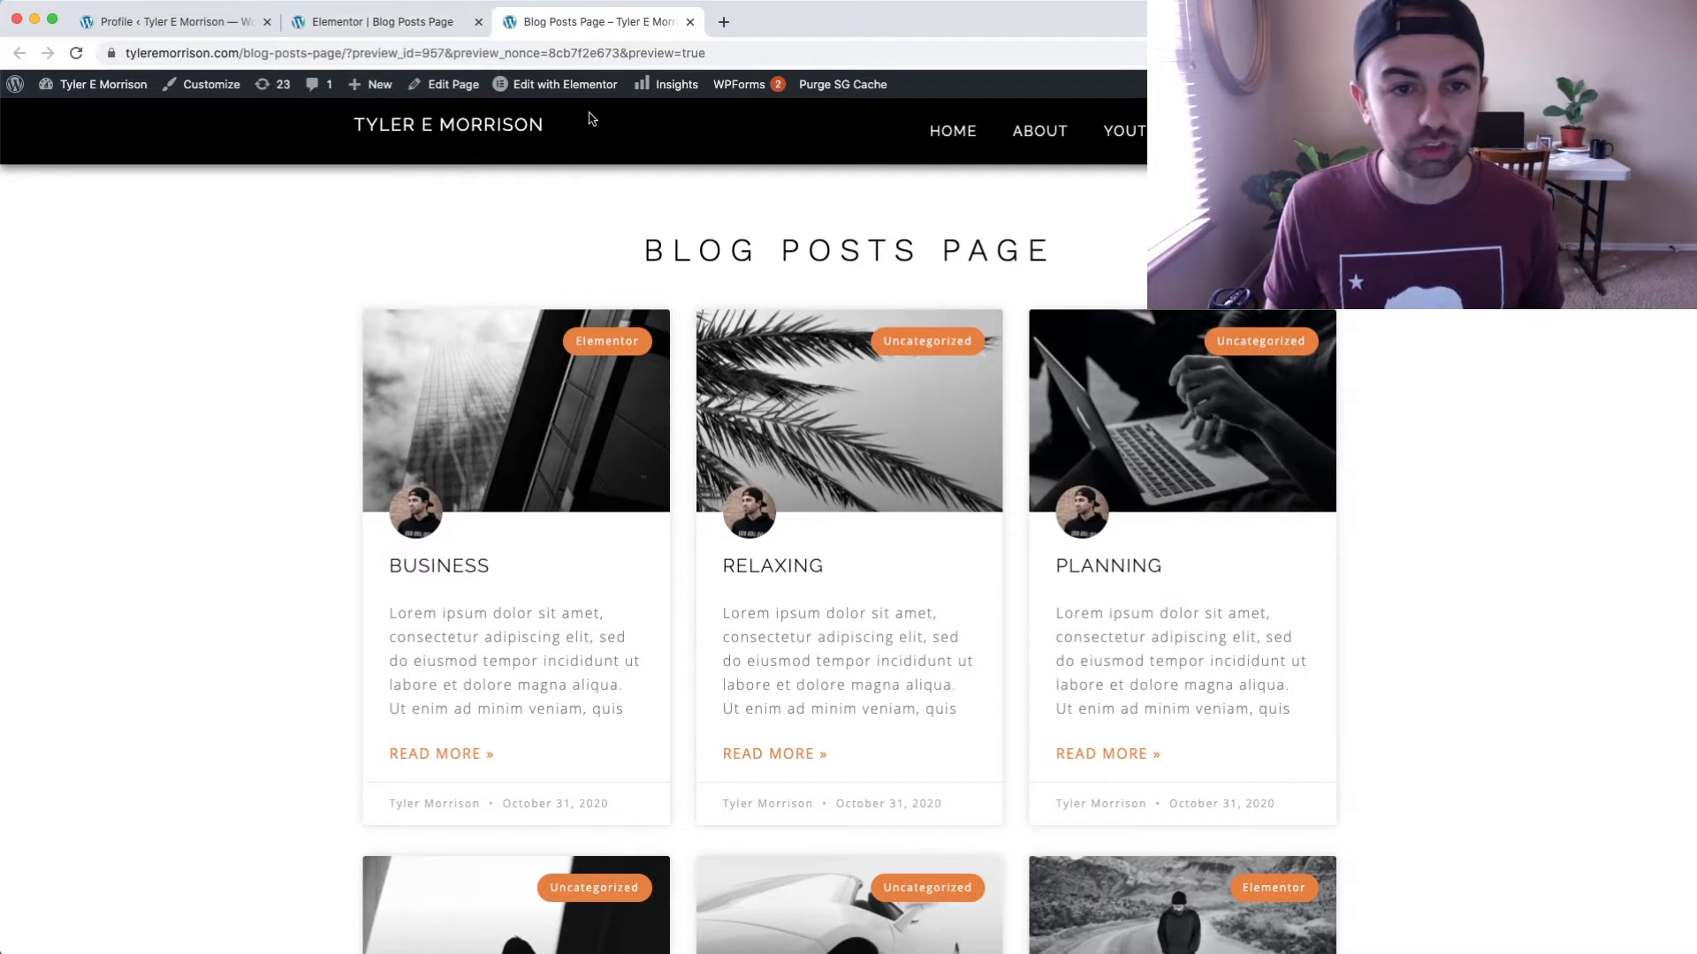
# Open the Blog Posts Page for editing with Elementor in a new browser tab and switch to it.
pyautogui.rightClick(581, 79)
pyautogui.click(619, 88)
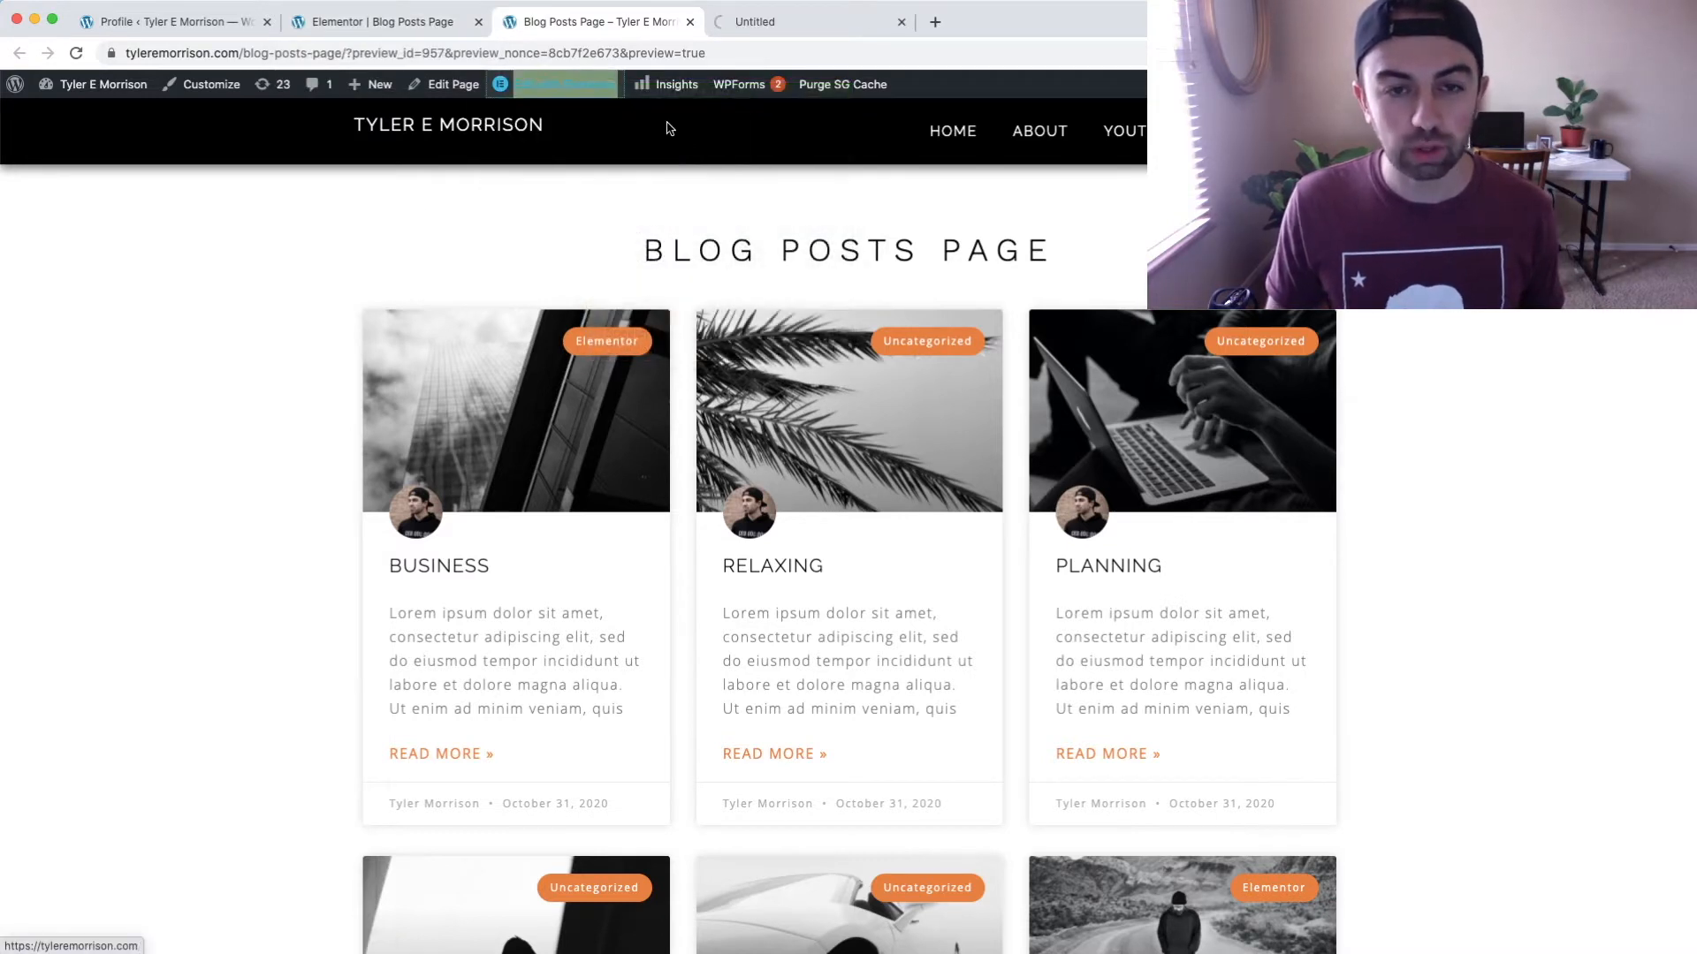
pyautogui.click(750, 20)
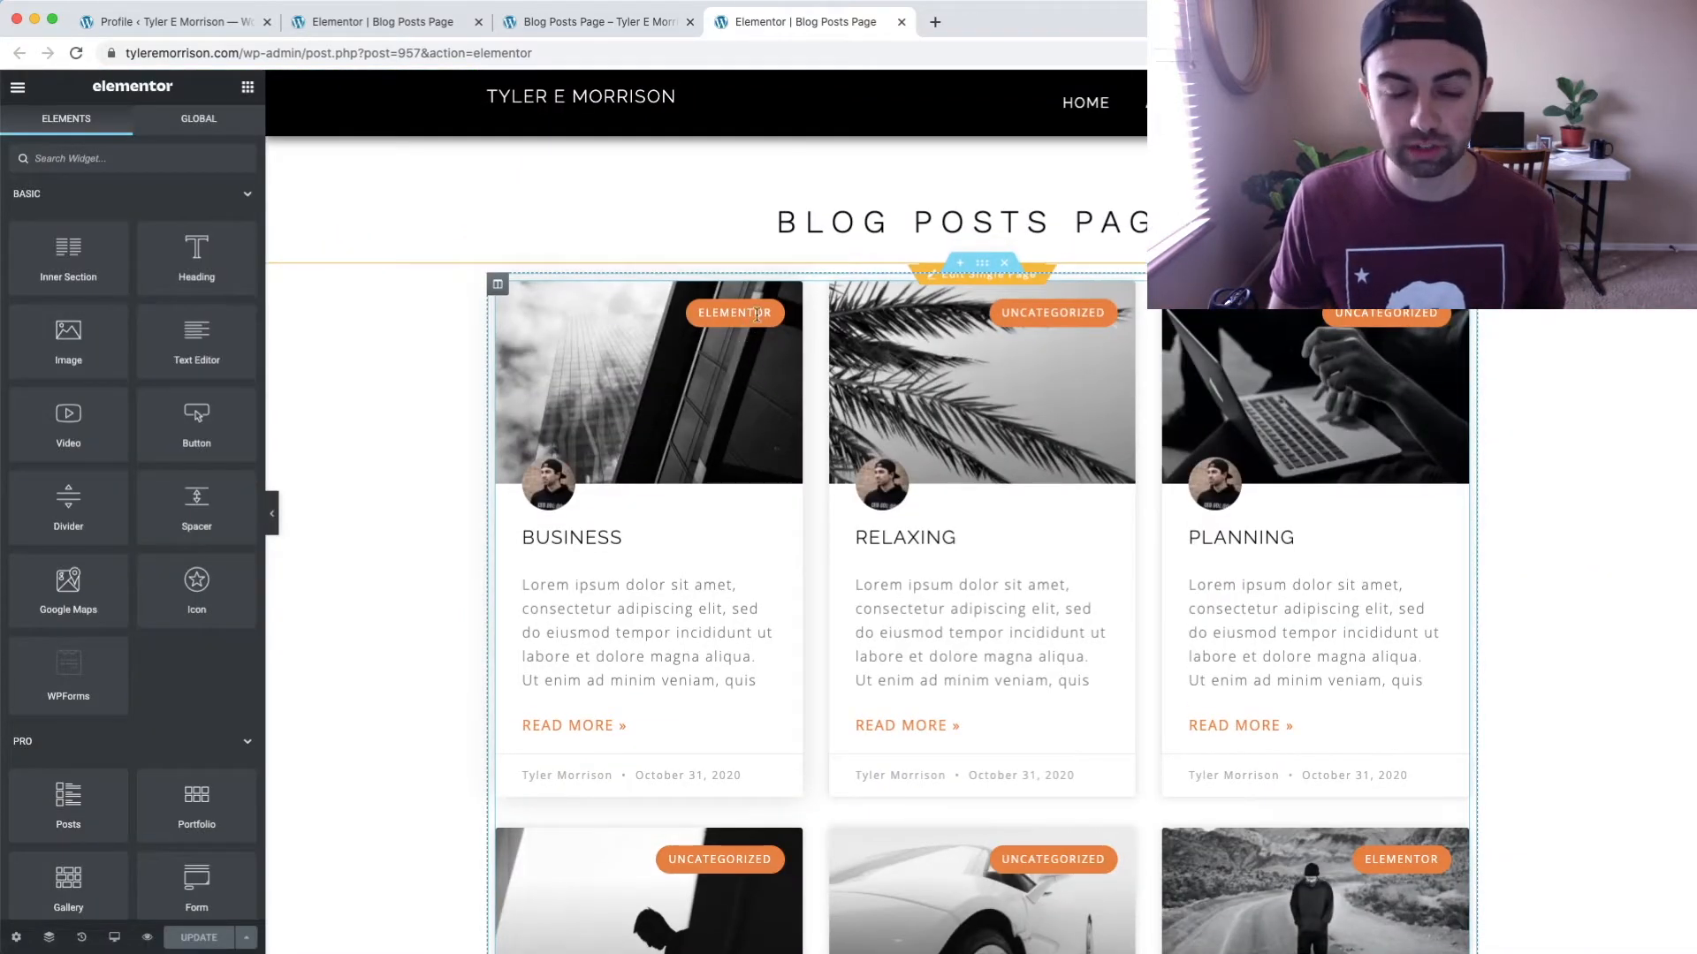
# Show the Navigator beside the canvas and delete the page's existing section containing the post cards.
pyautogui.click(54, 938)
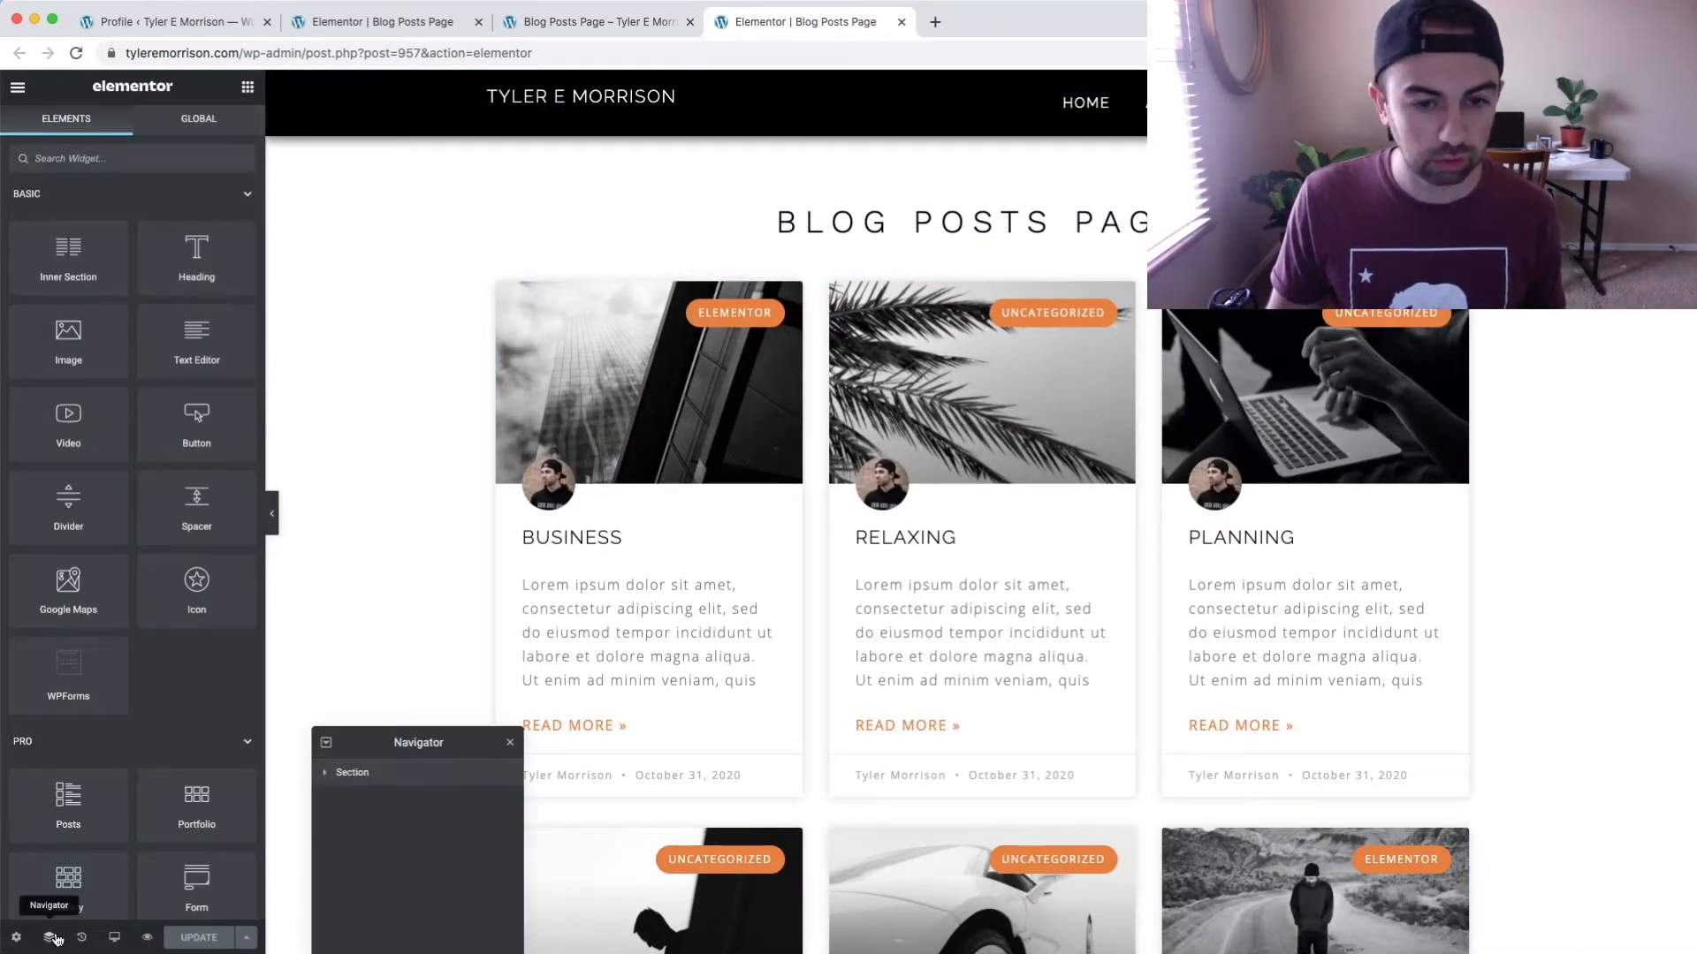
pyautogui.moveTo(455, 735); pyautogui.dragTo(428, 613)
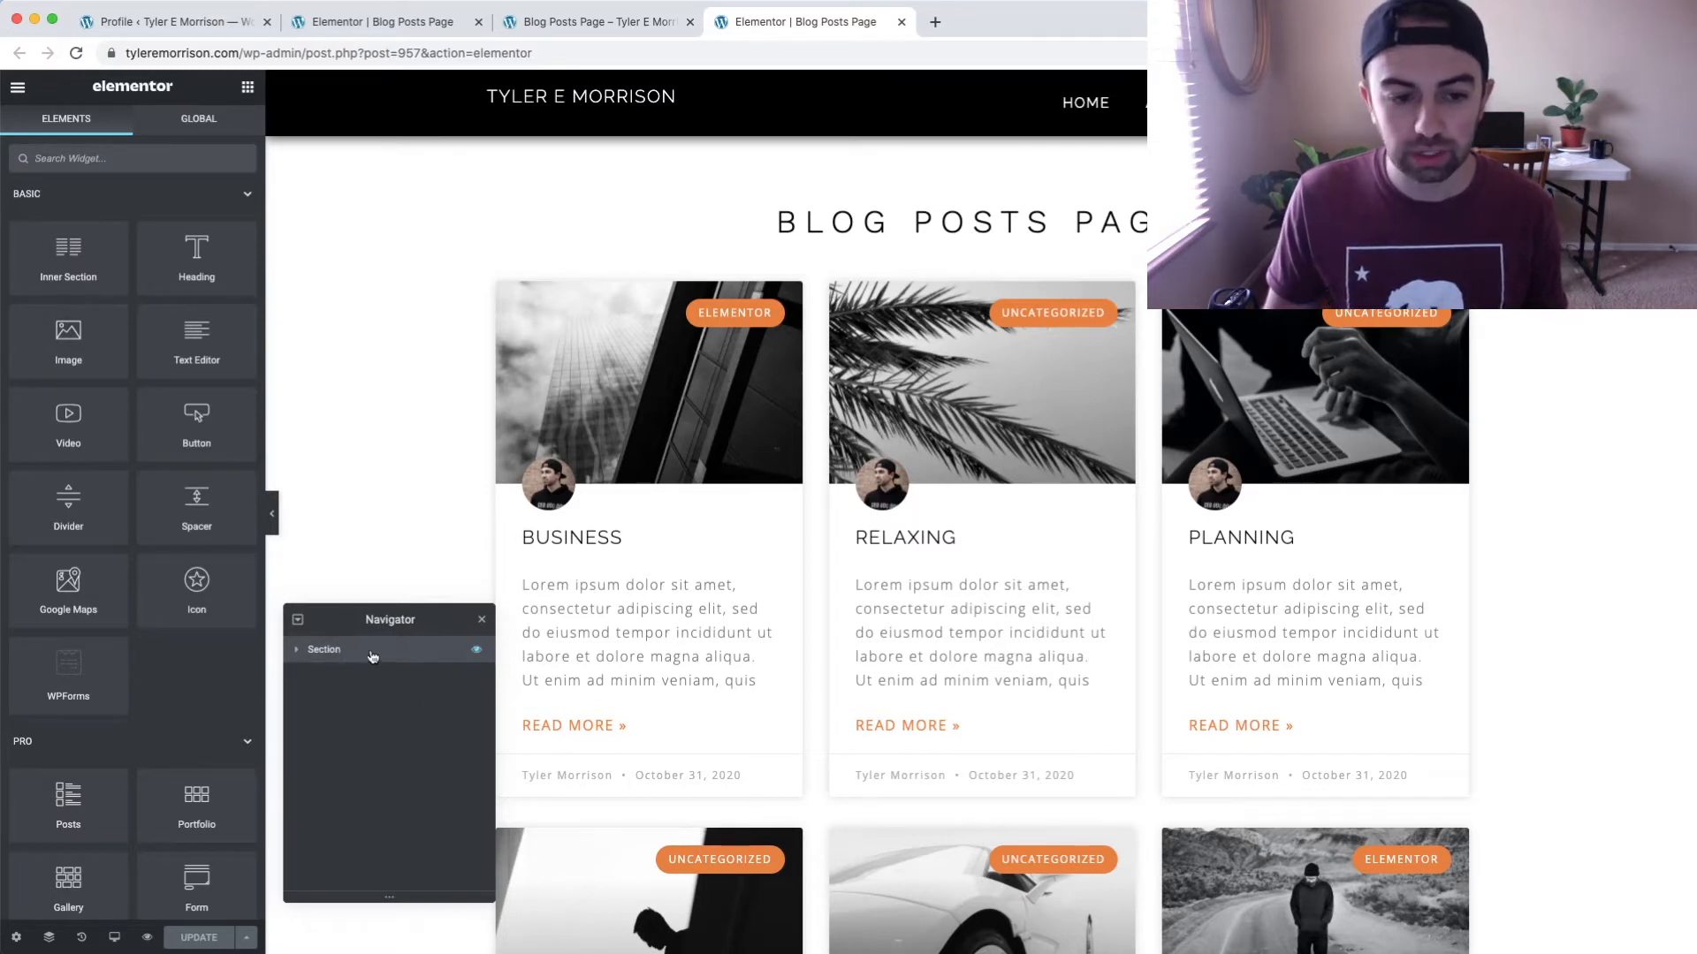
pyautogui.rightClick(372, 657)
pyautogui.click(458, 868)
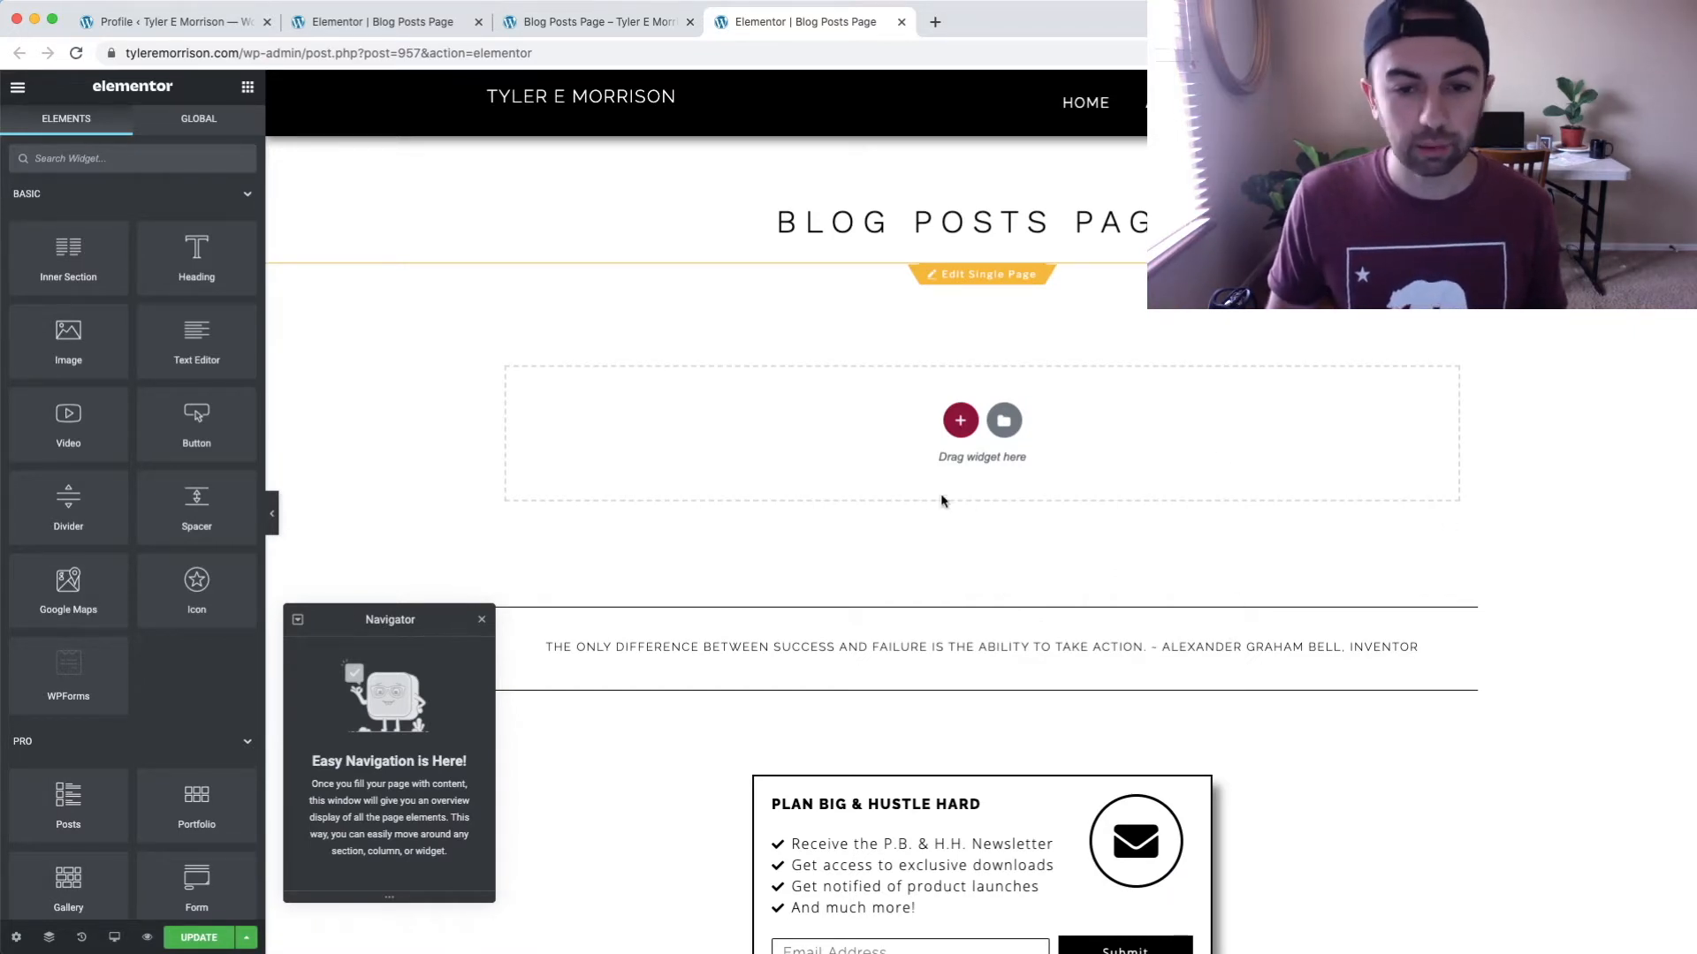
# Add a single-column section to the empty page and place a Posts widget in it.
pyautogui.click(959, 422)
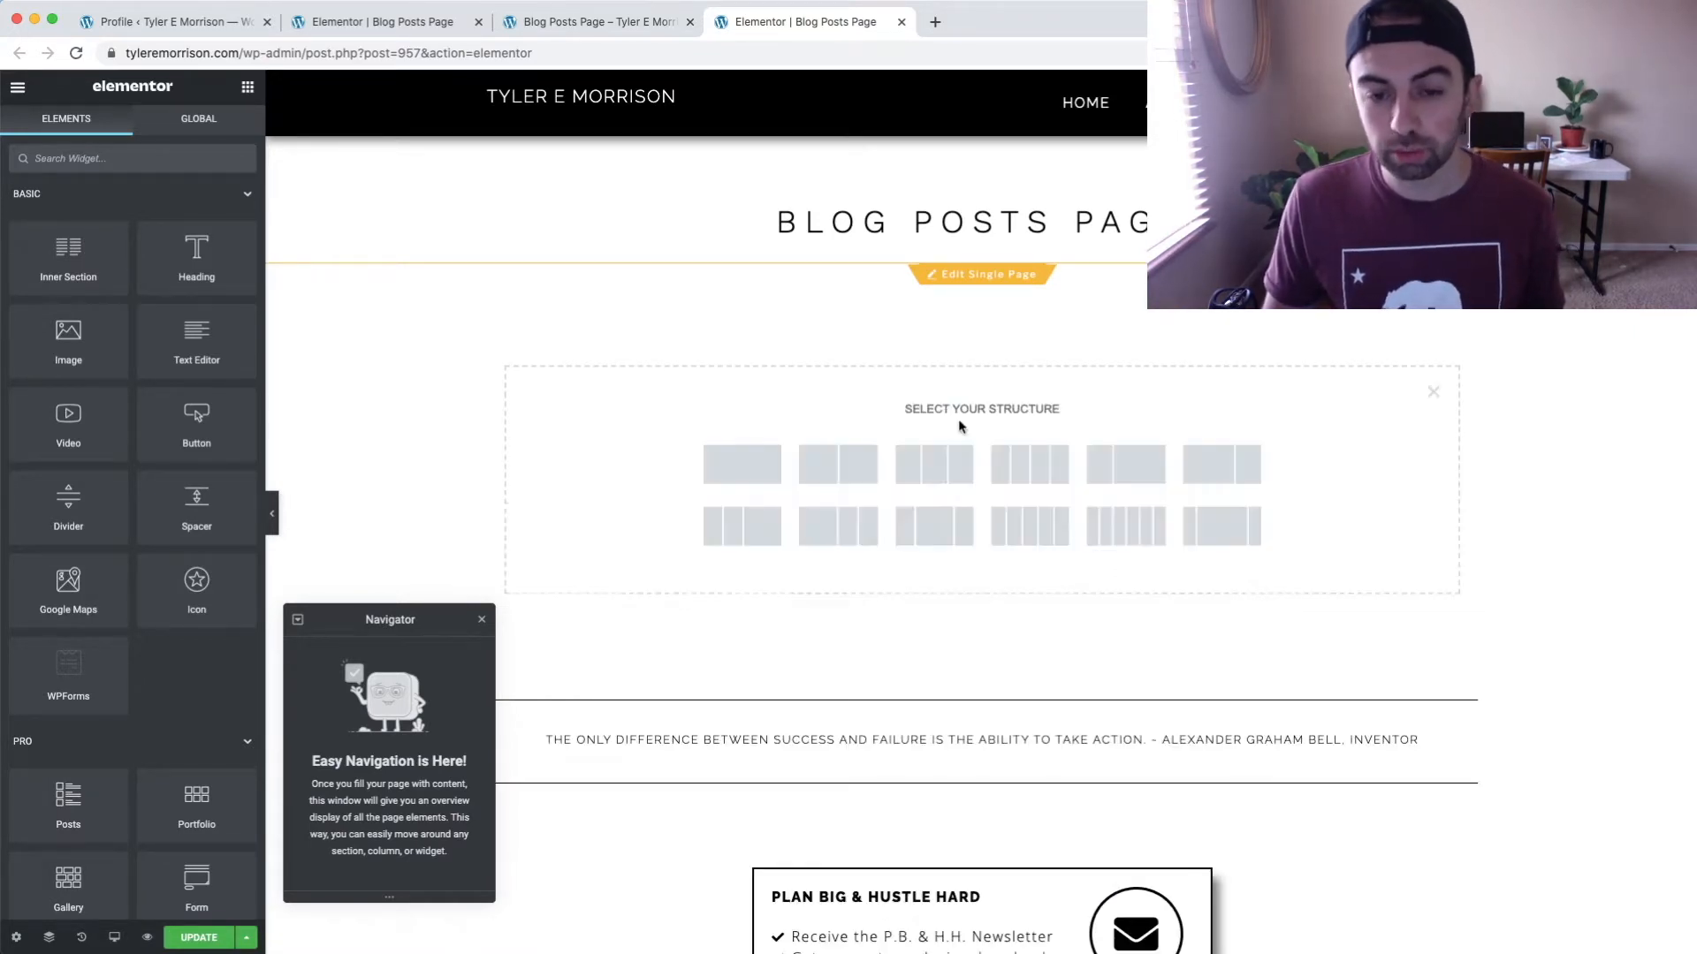
pyautogui.click(744, 464)
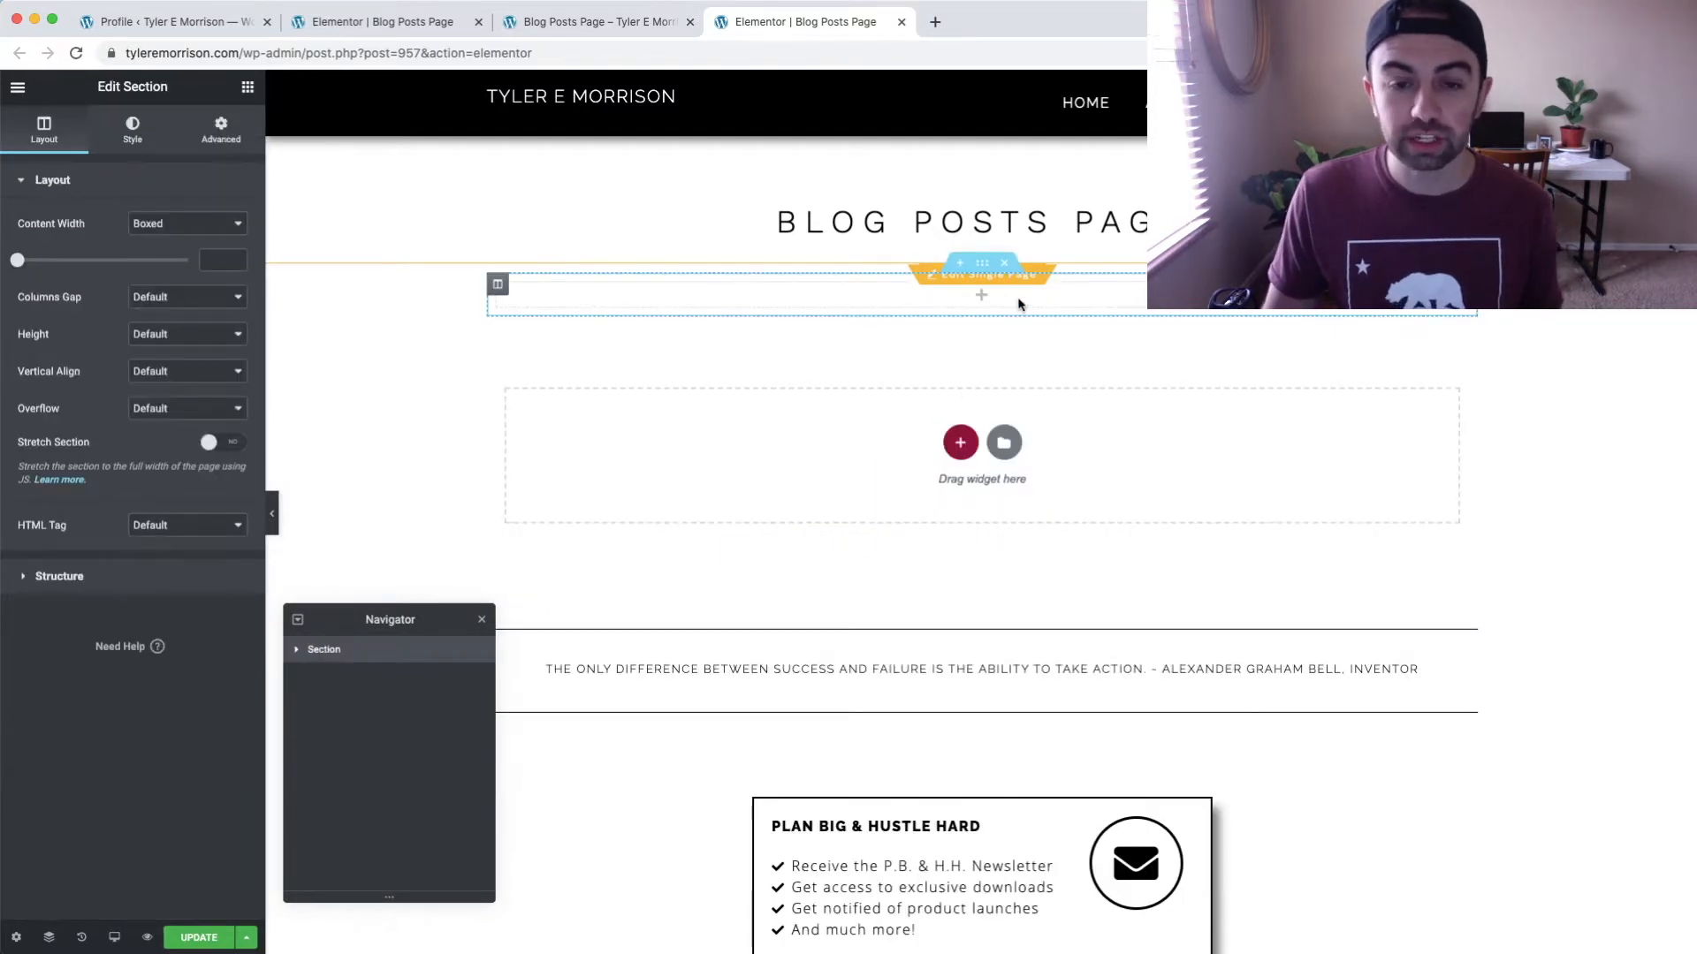
pyautogui.click(17, 86)
pyautogui.click(247, 86)
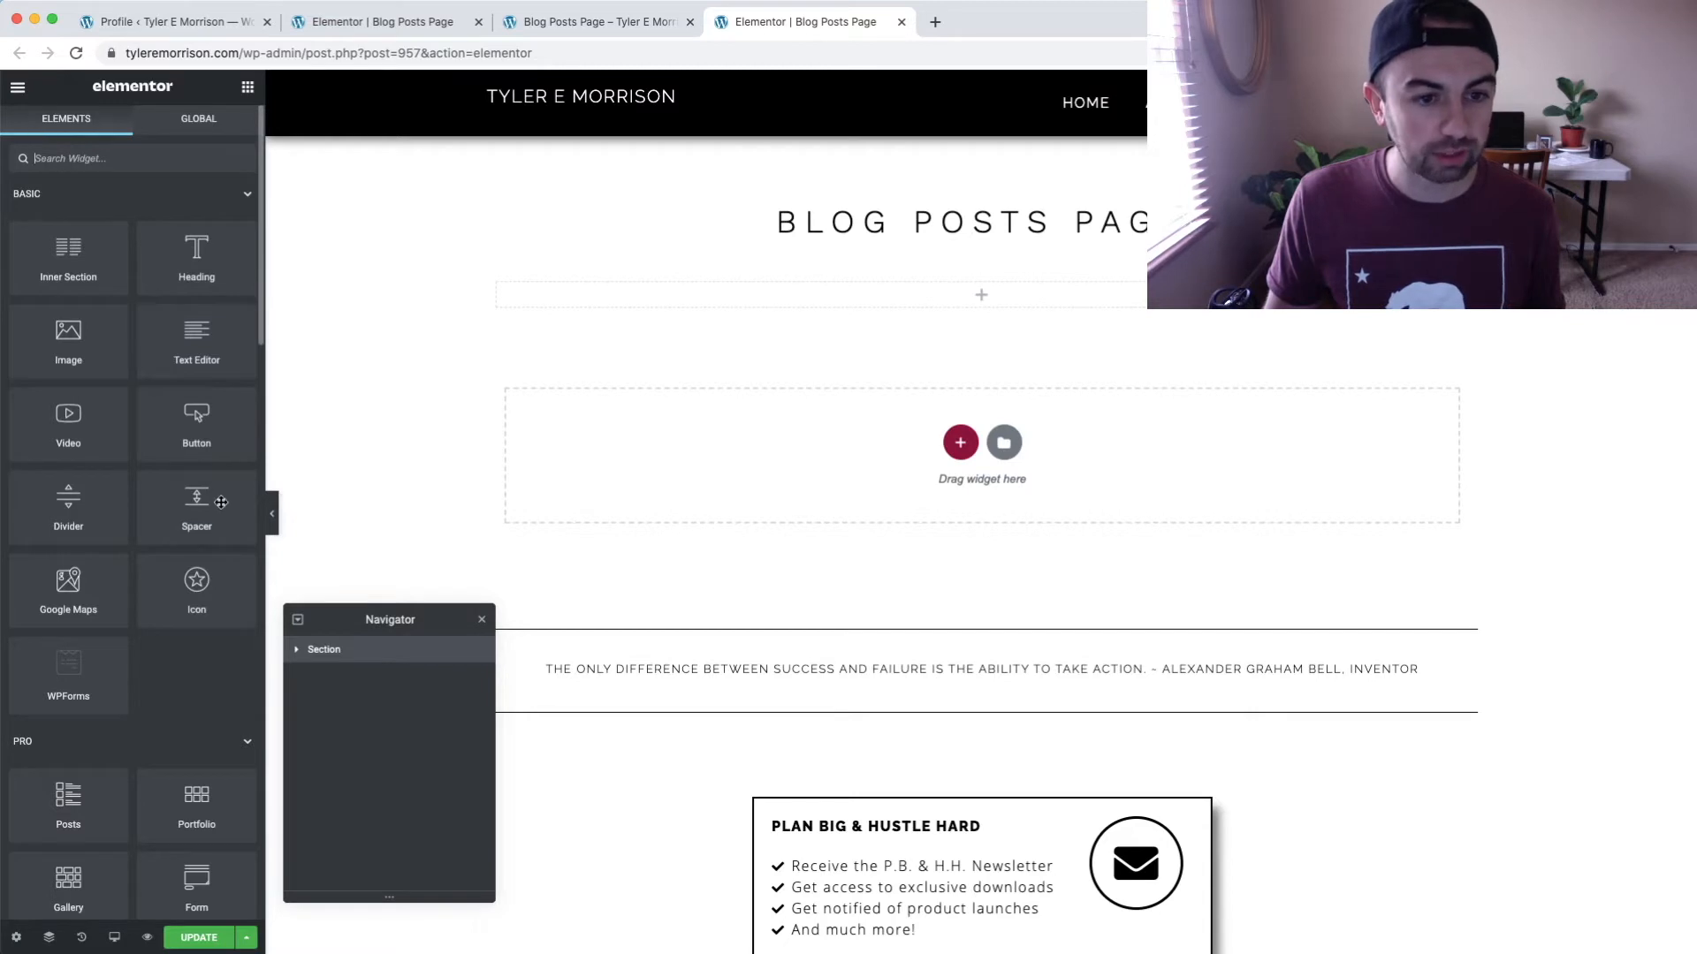
pyautogui.scroll(-3, 60, 717)
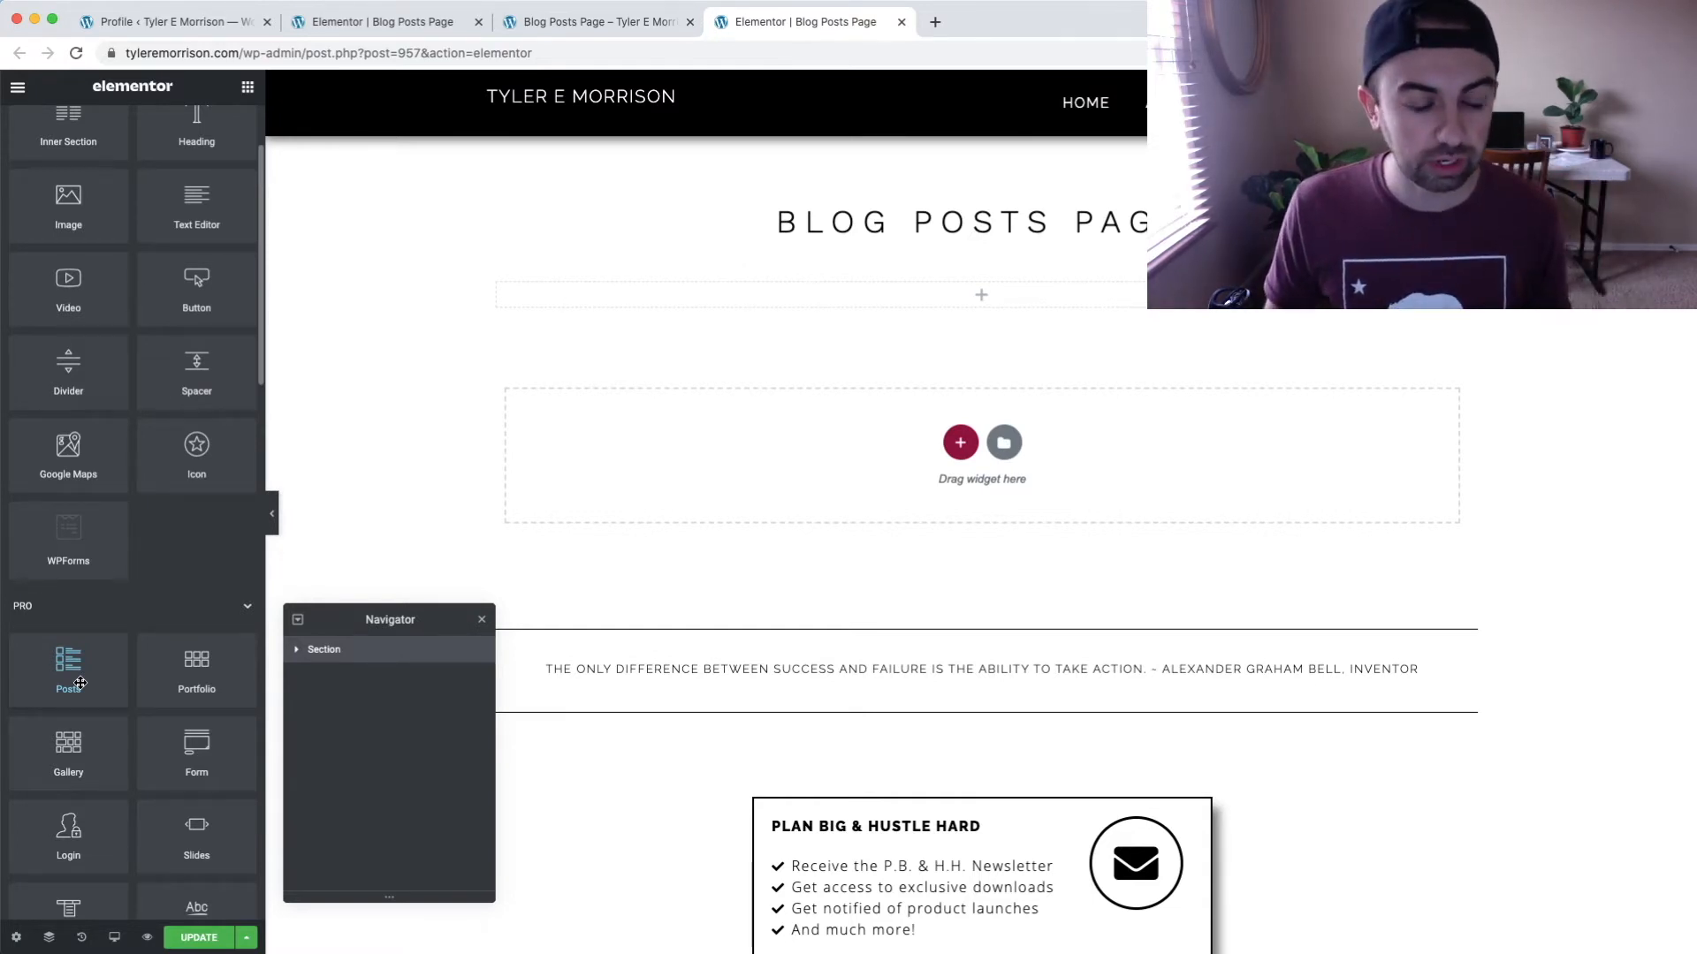
pyautogui.moveTo(69, 679); pyautogui.dragTo(977, 299)
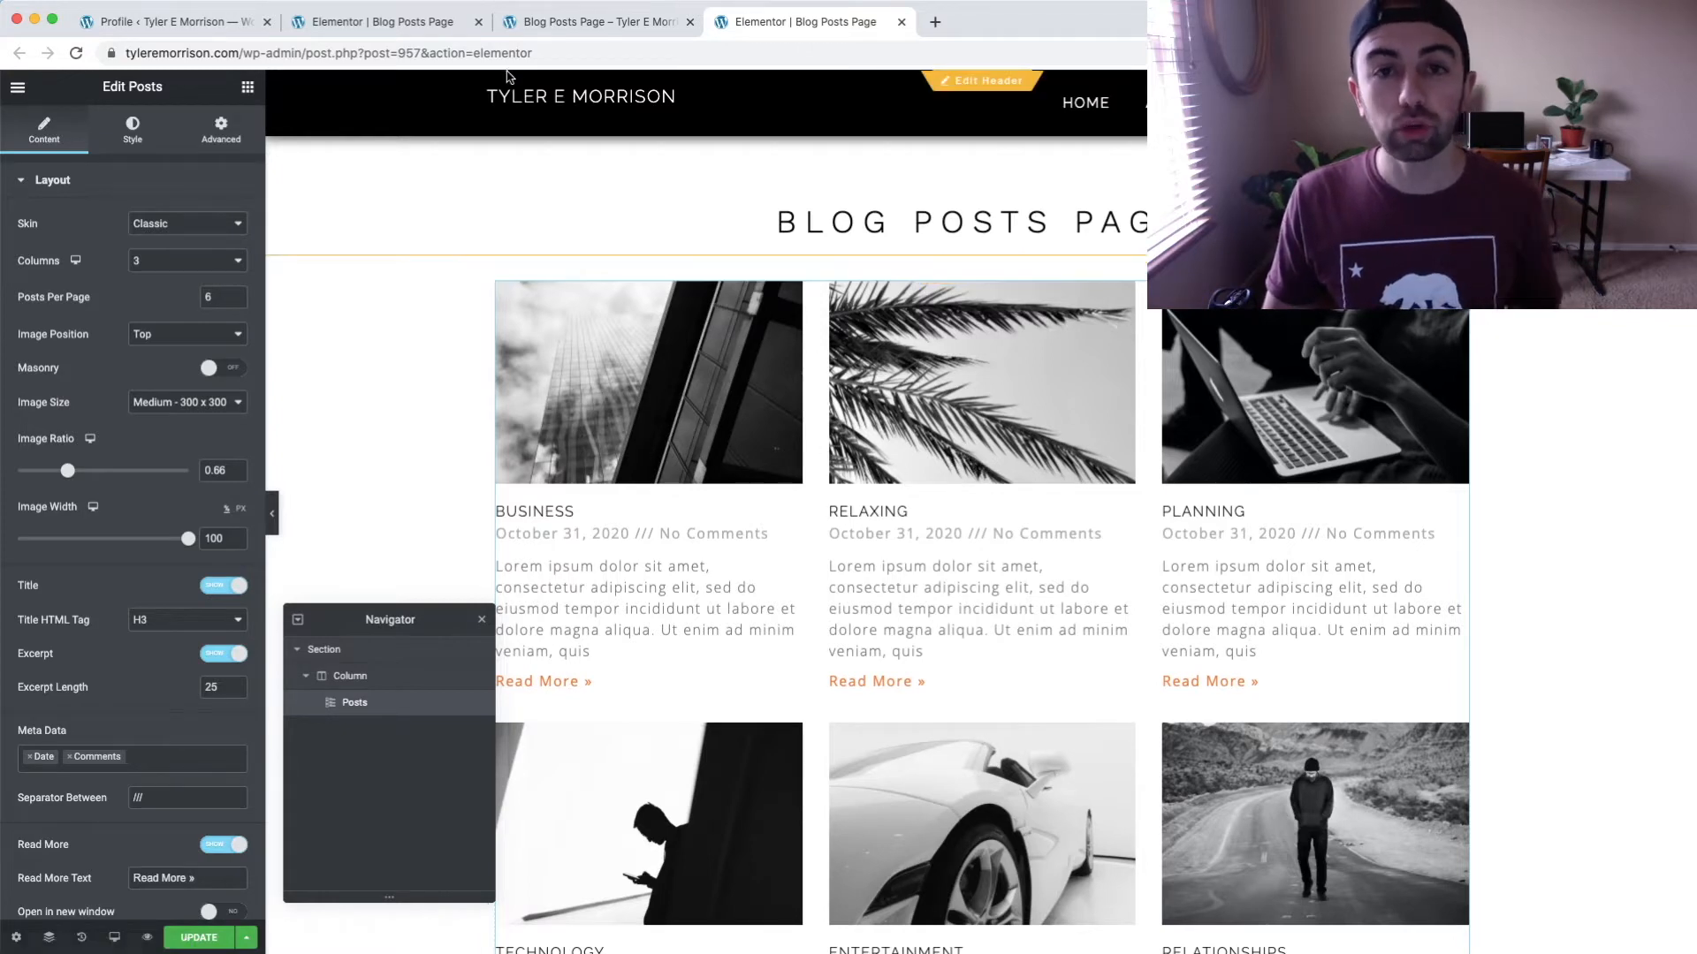
# Check the WordPress dashboard for where posts are listed and added, then return to the Elementor page editor.
pyautogui.click(420, 29)
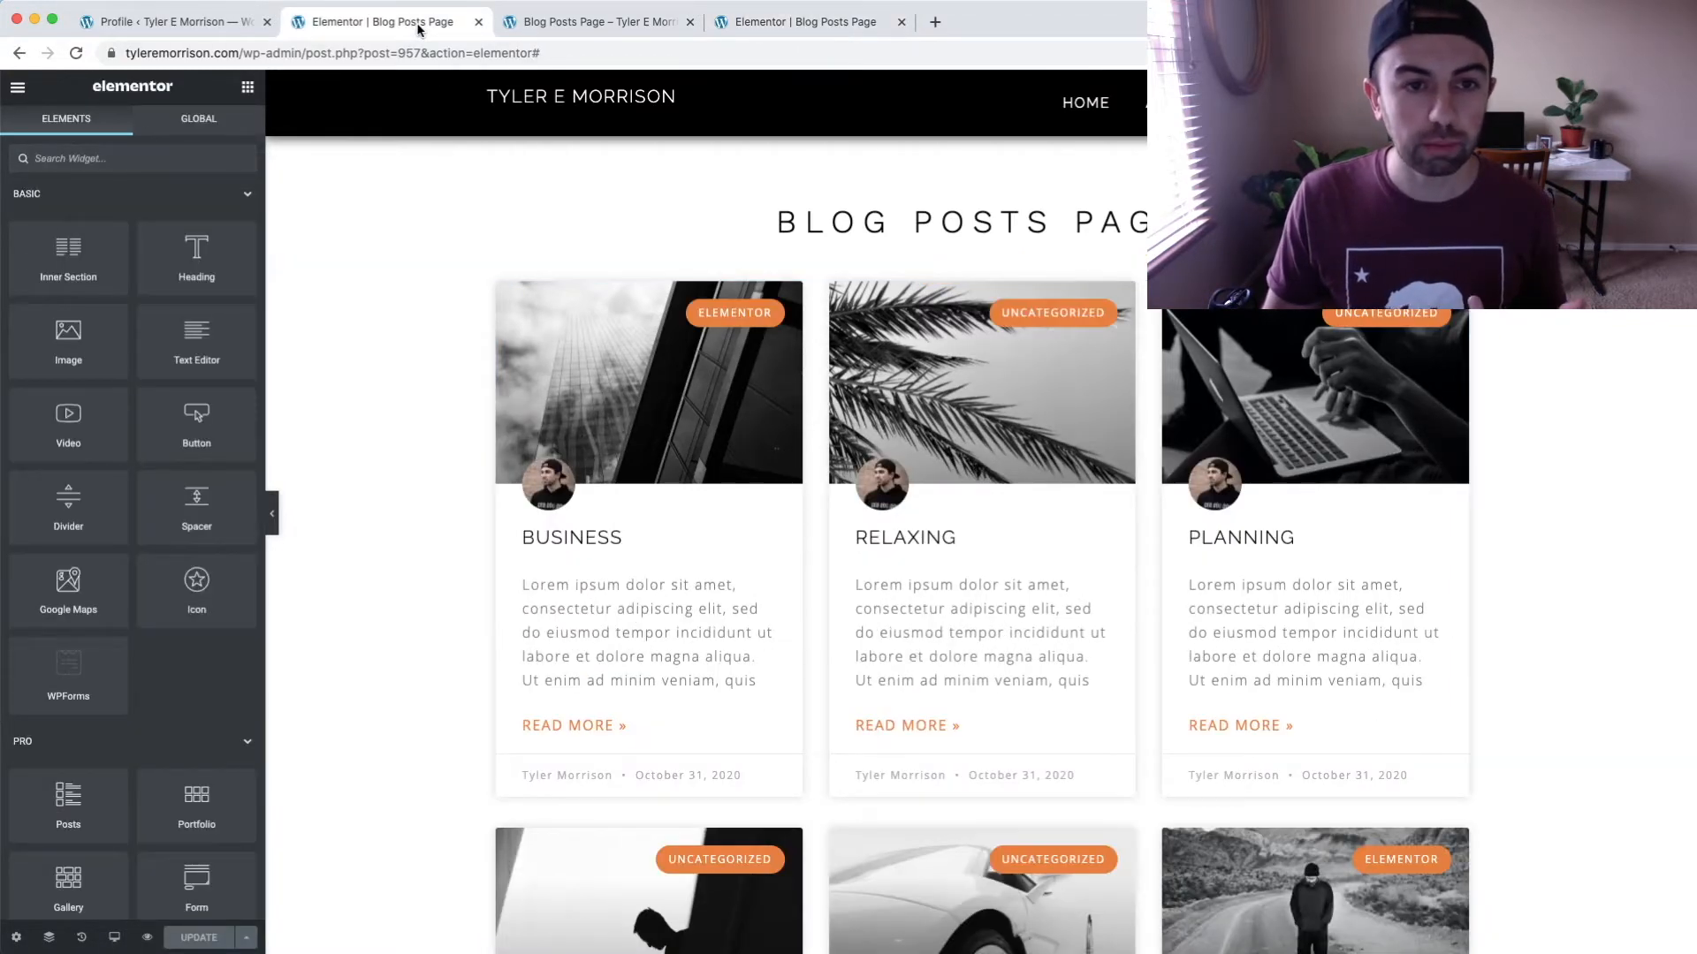
pyautogui.click(650, 15)
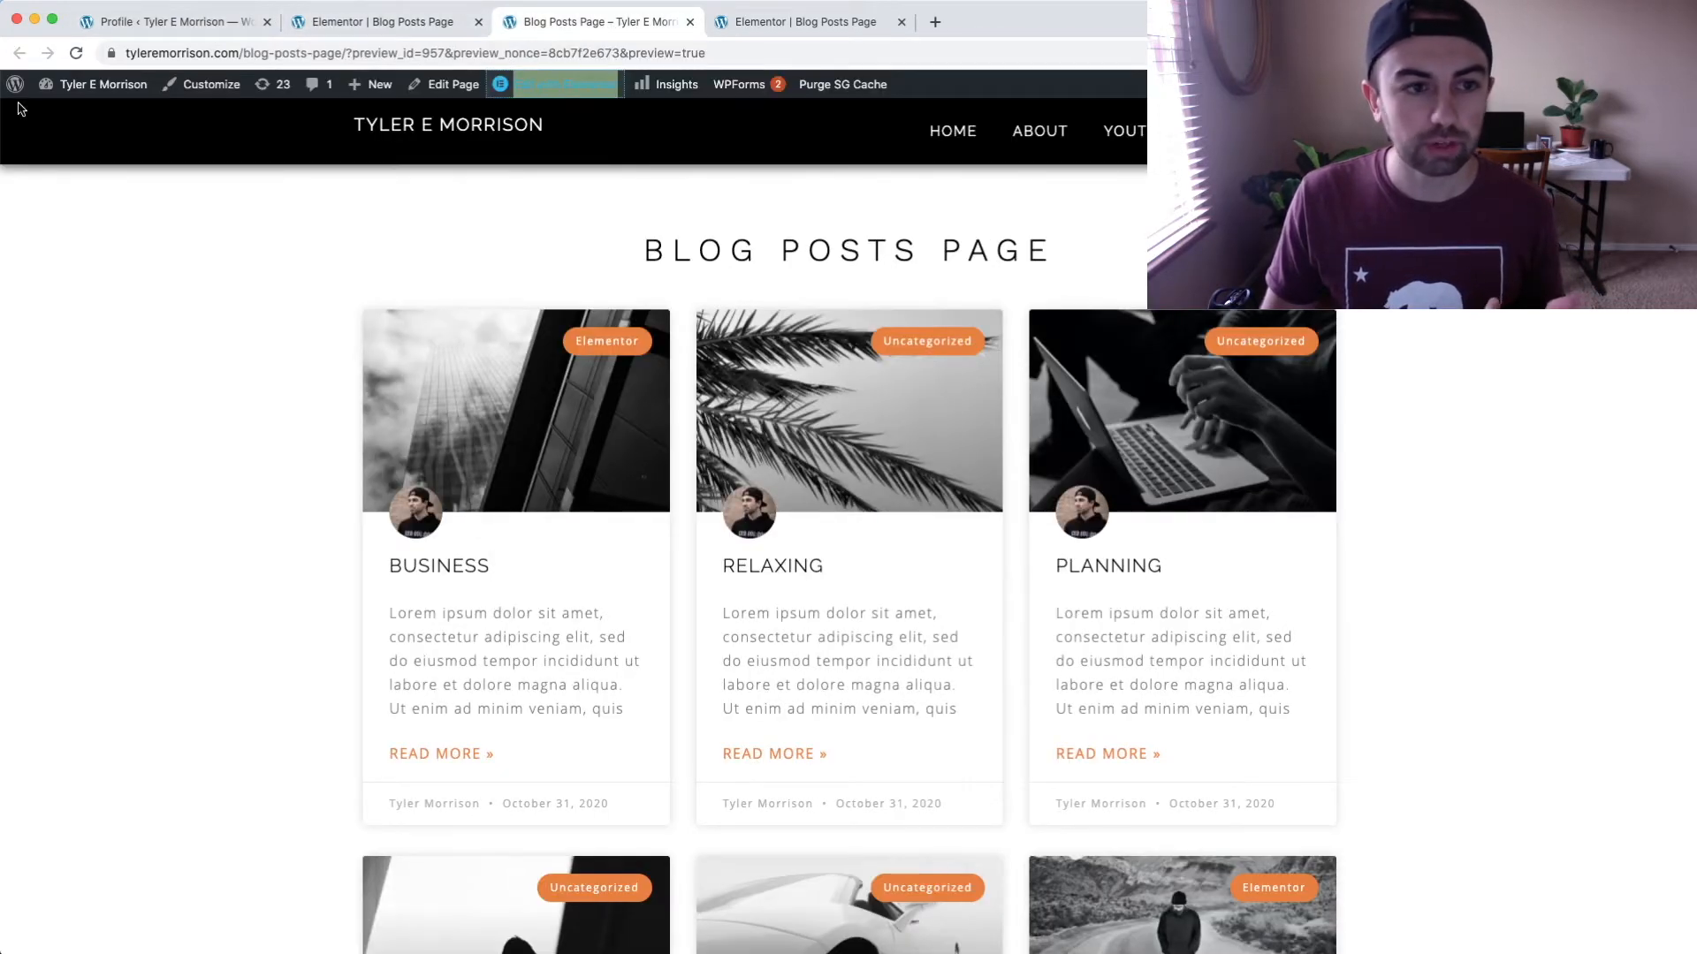
pyautogui.moveTo(101, 87)
pyautogui.click(69, 116)
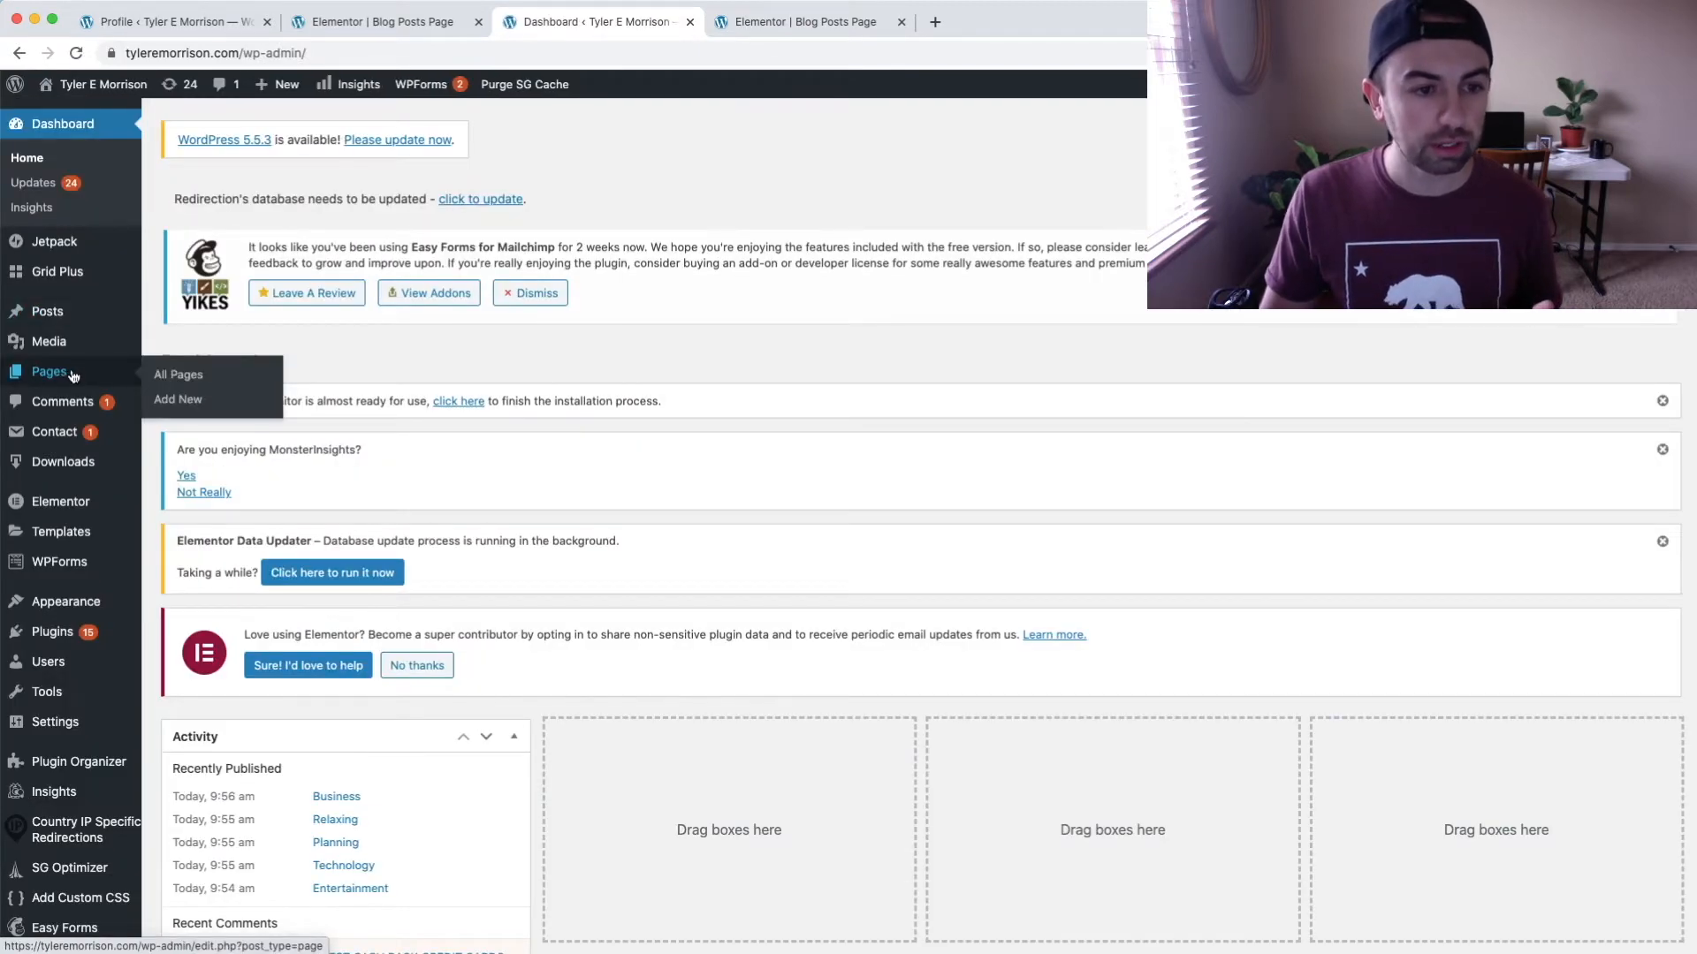
pyautogui.moveTo(75, 311)
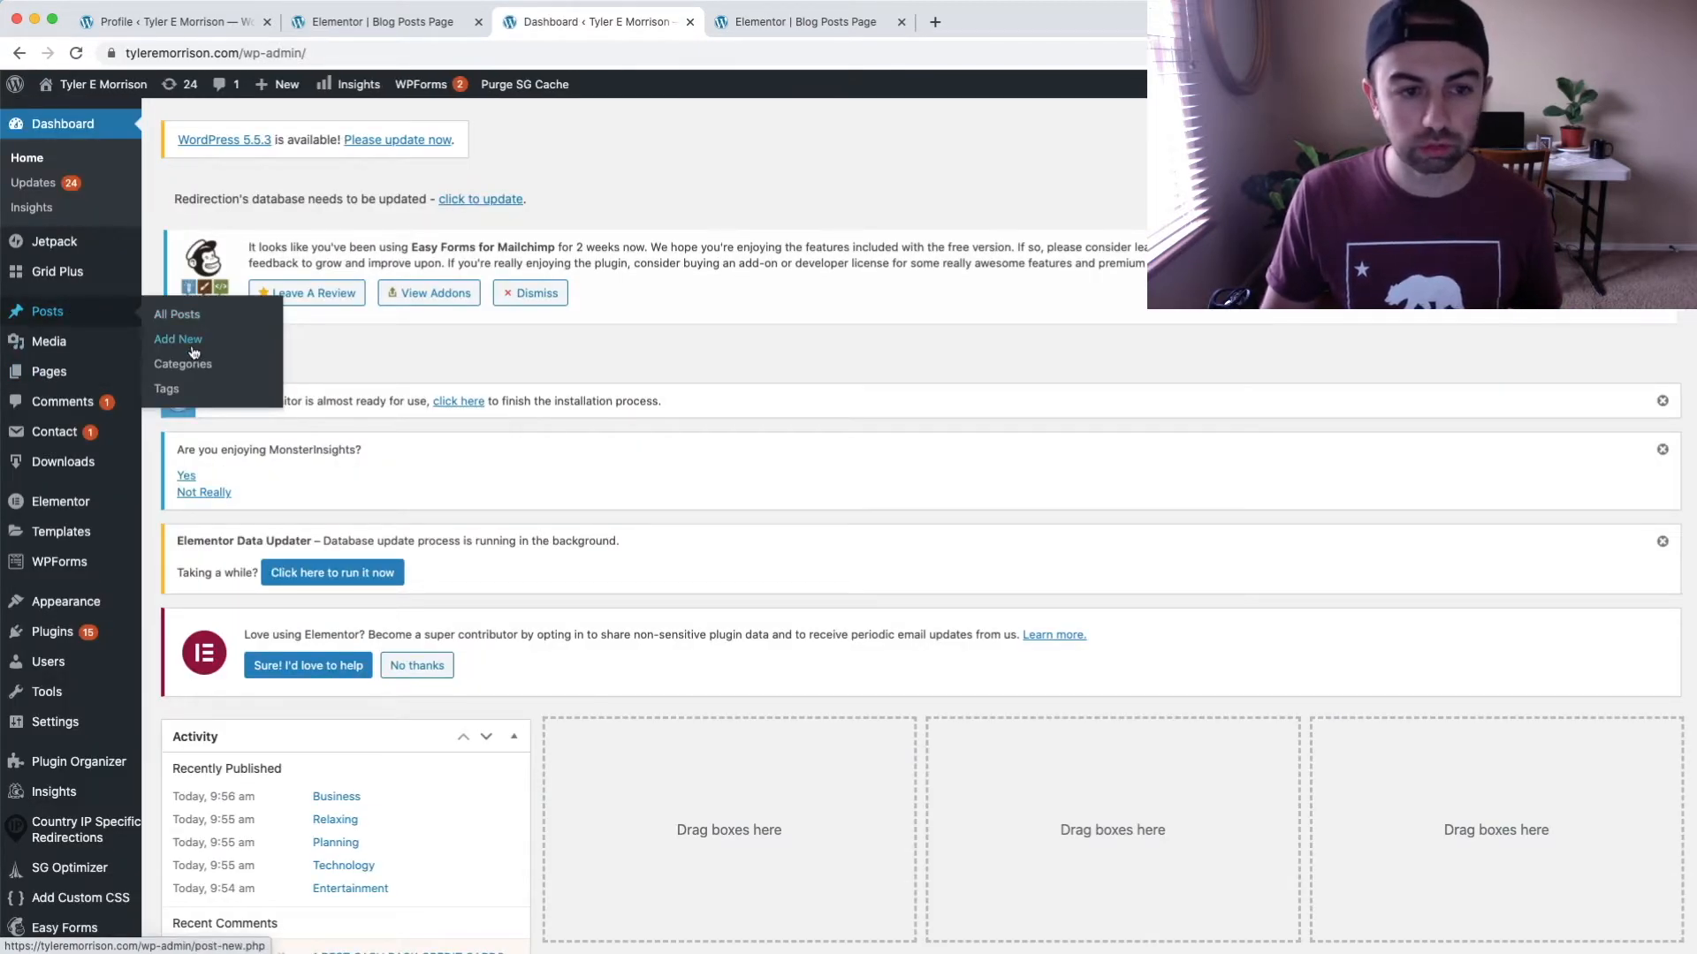
pyautogui.click(755, 25)
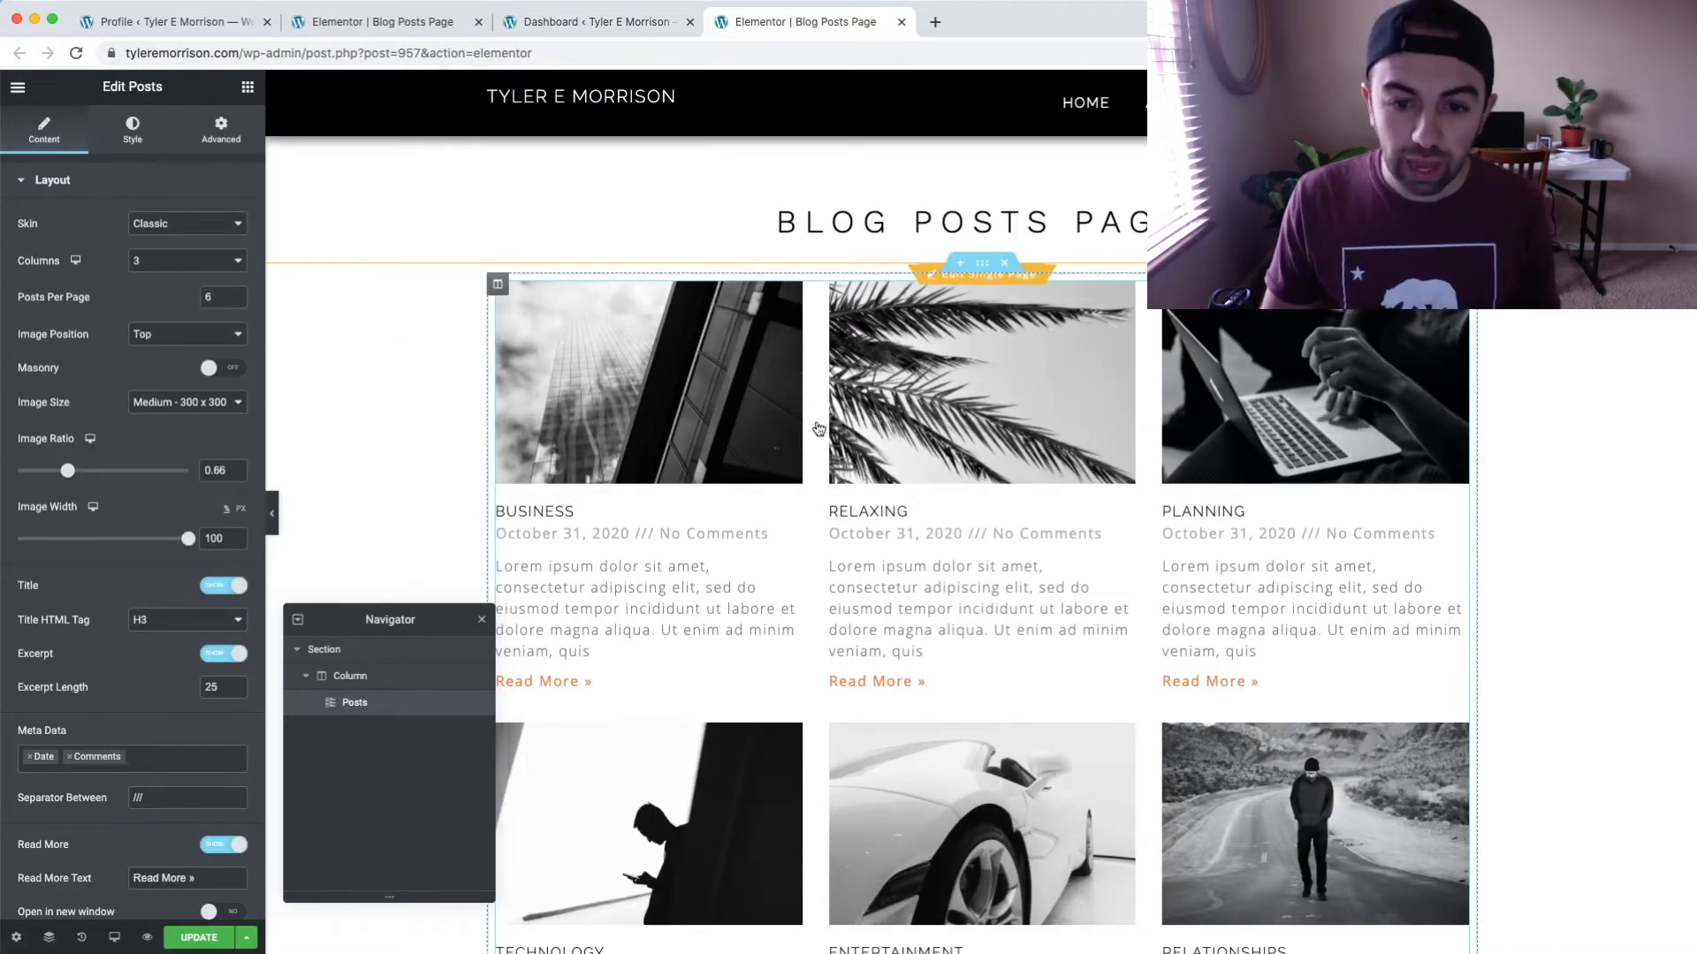
# Change the Posts widget's skin to Cards.
pyautogui.scroll(-3, 1302, 447)
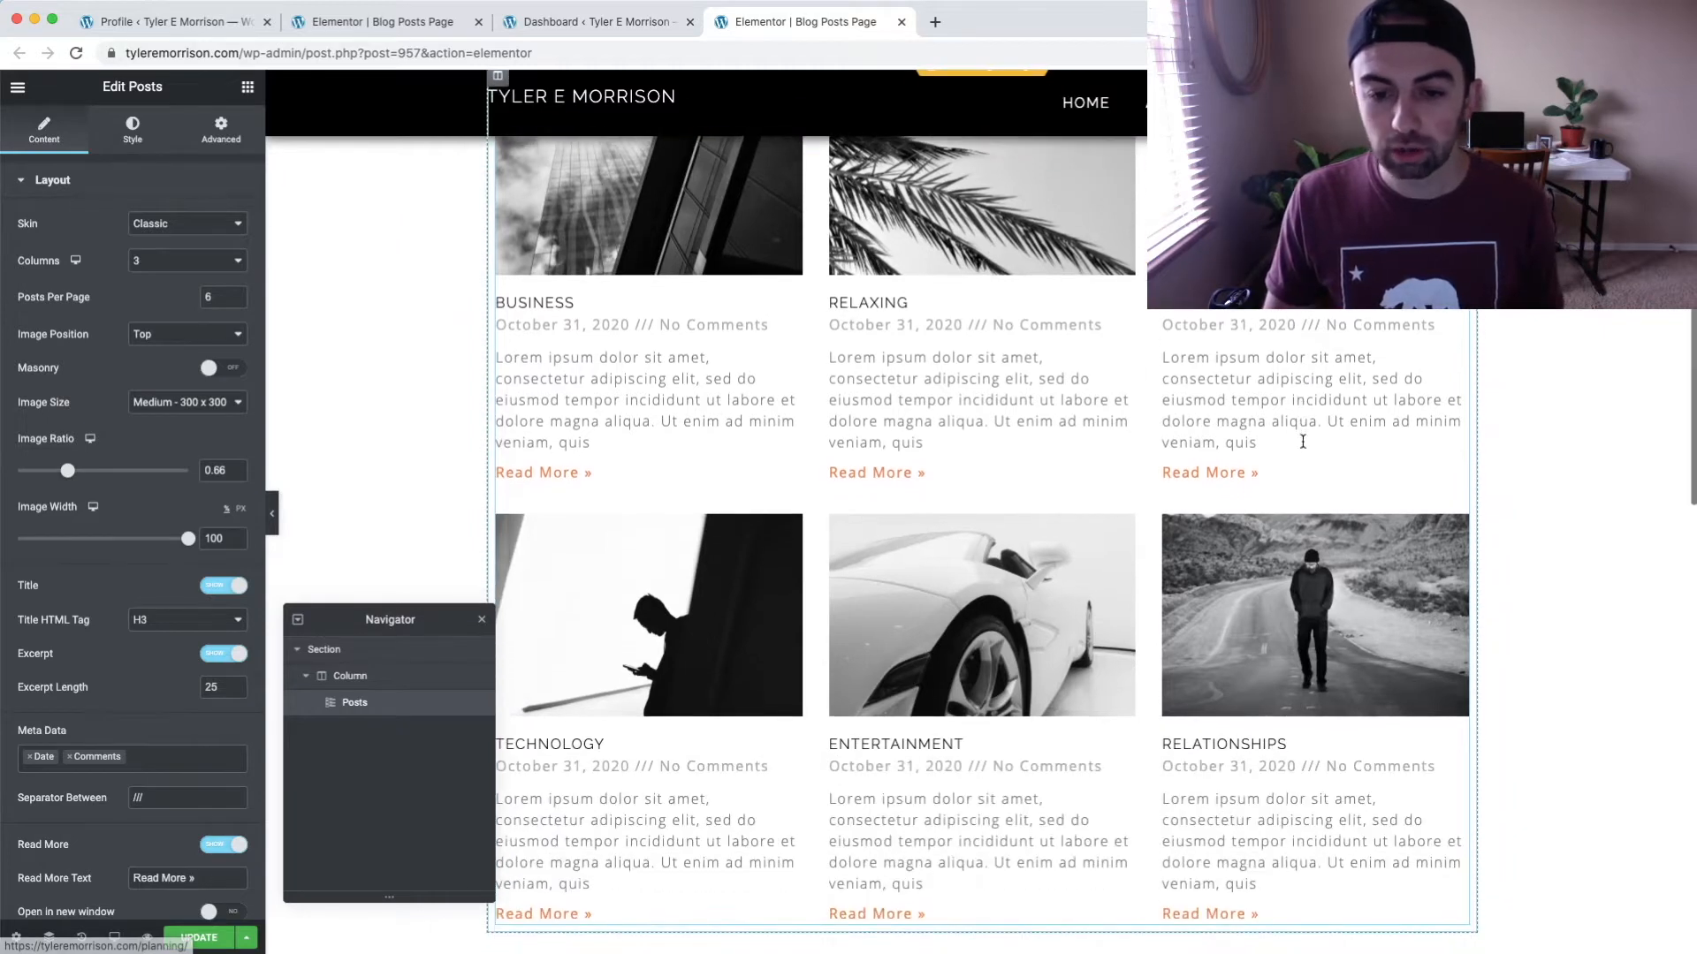
pyautogui.scroll(3, 1301, 442)
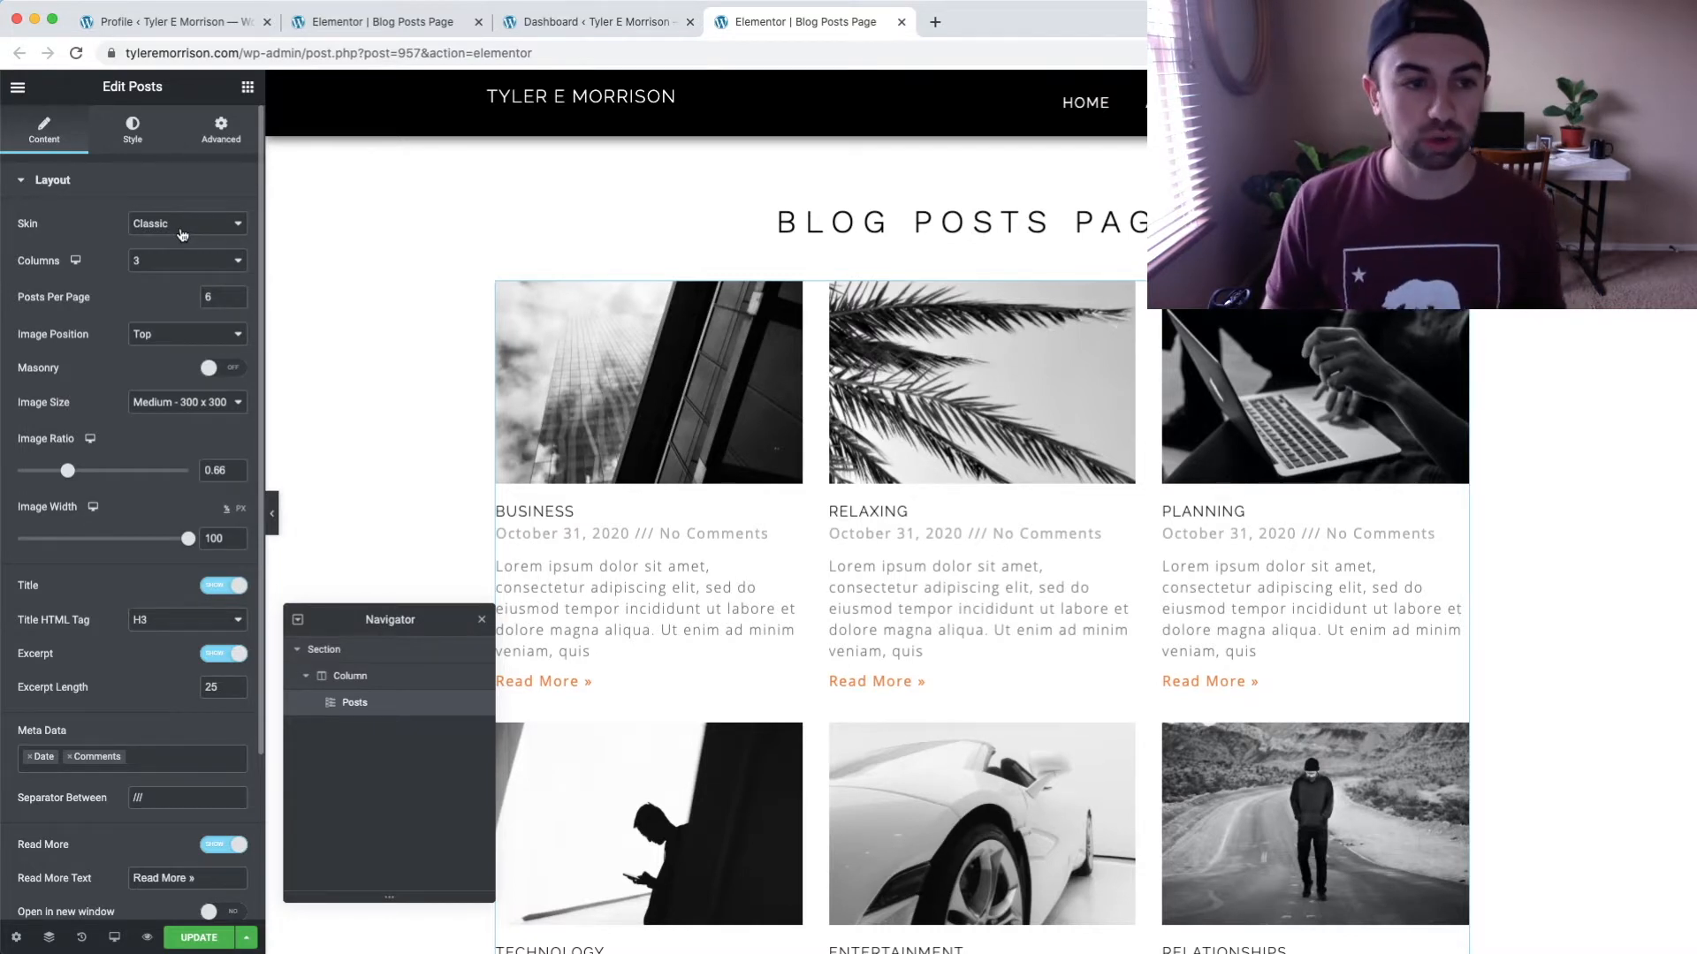
pyautogui.click(182, 232)
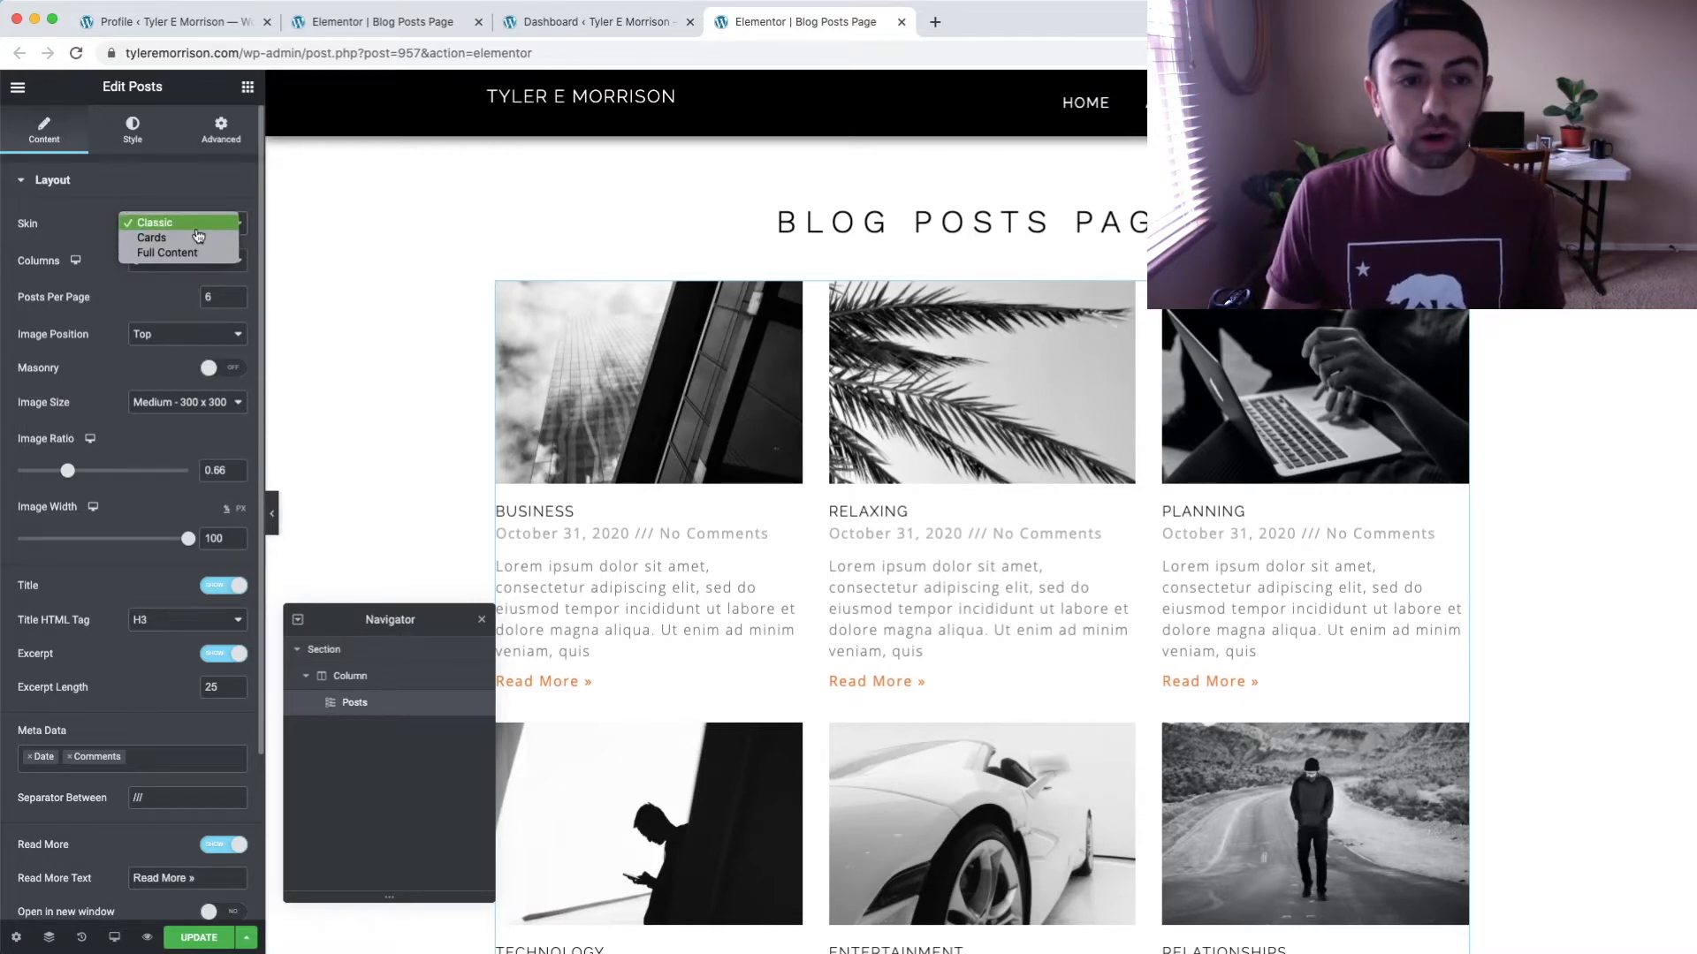
pyautogui.click(197, 238)
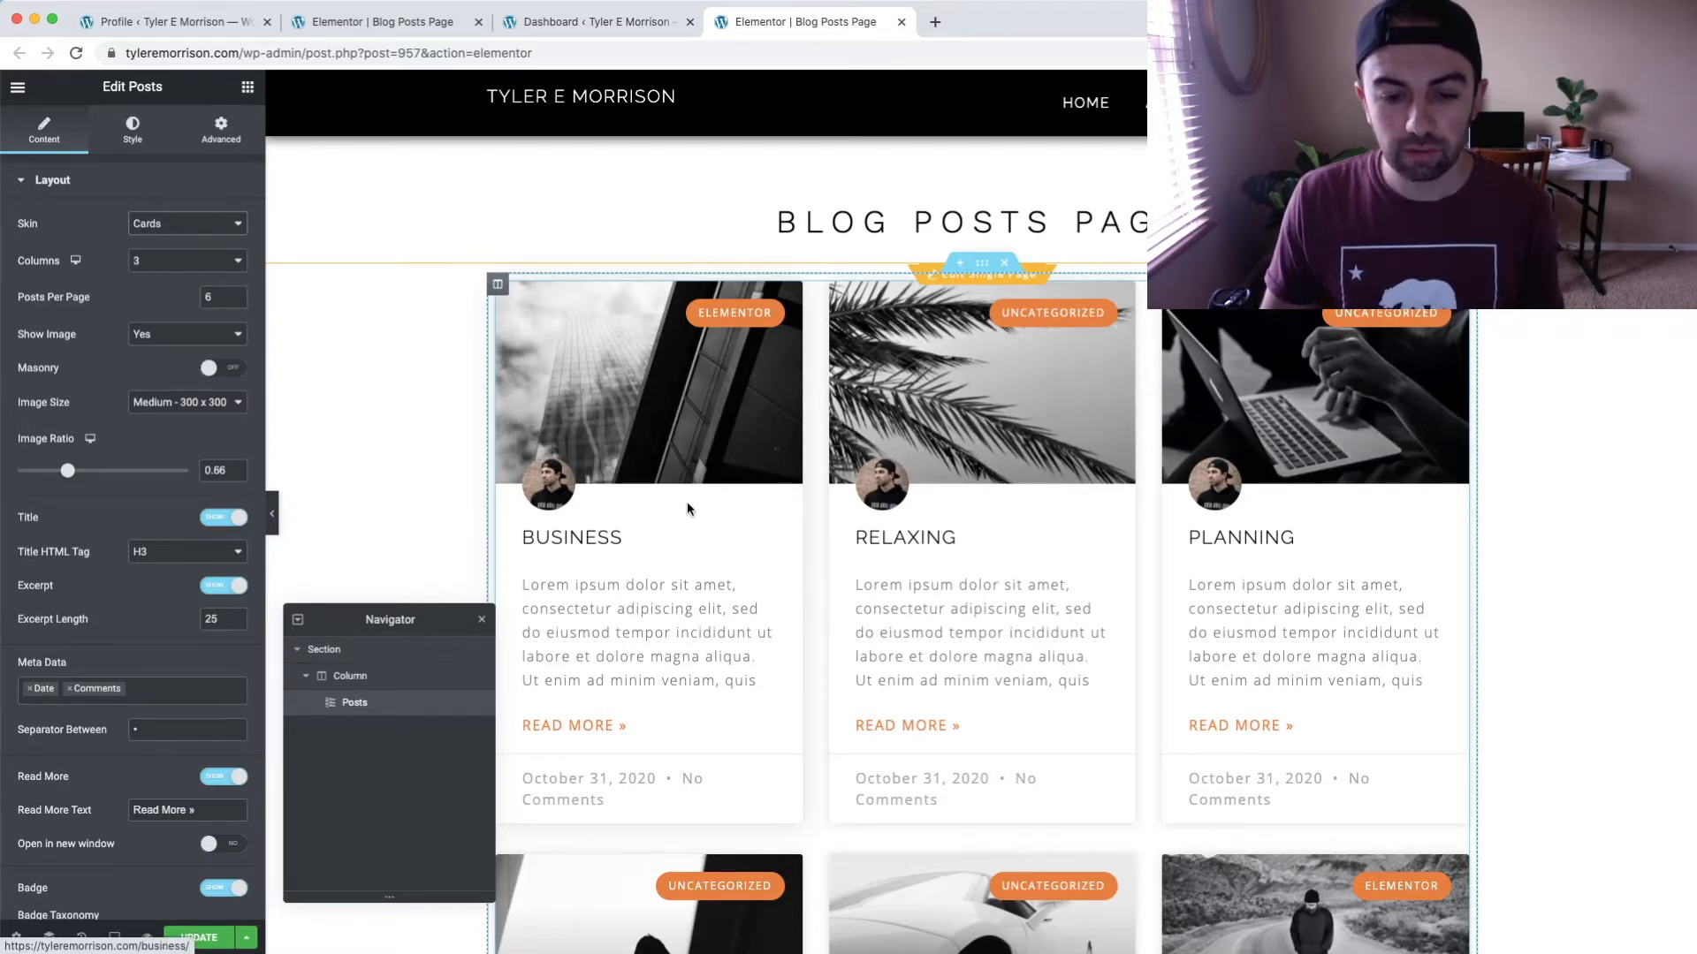
# Set the Posts widget's layout to 2 columns.
pyautogui.scroll(-3, 673, 528)
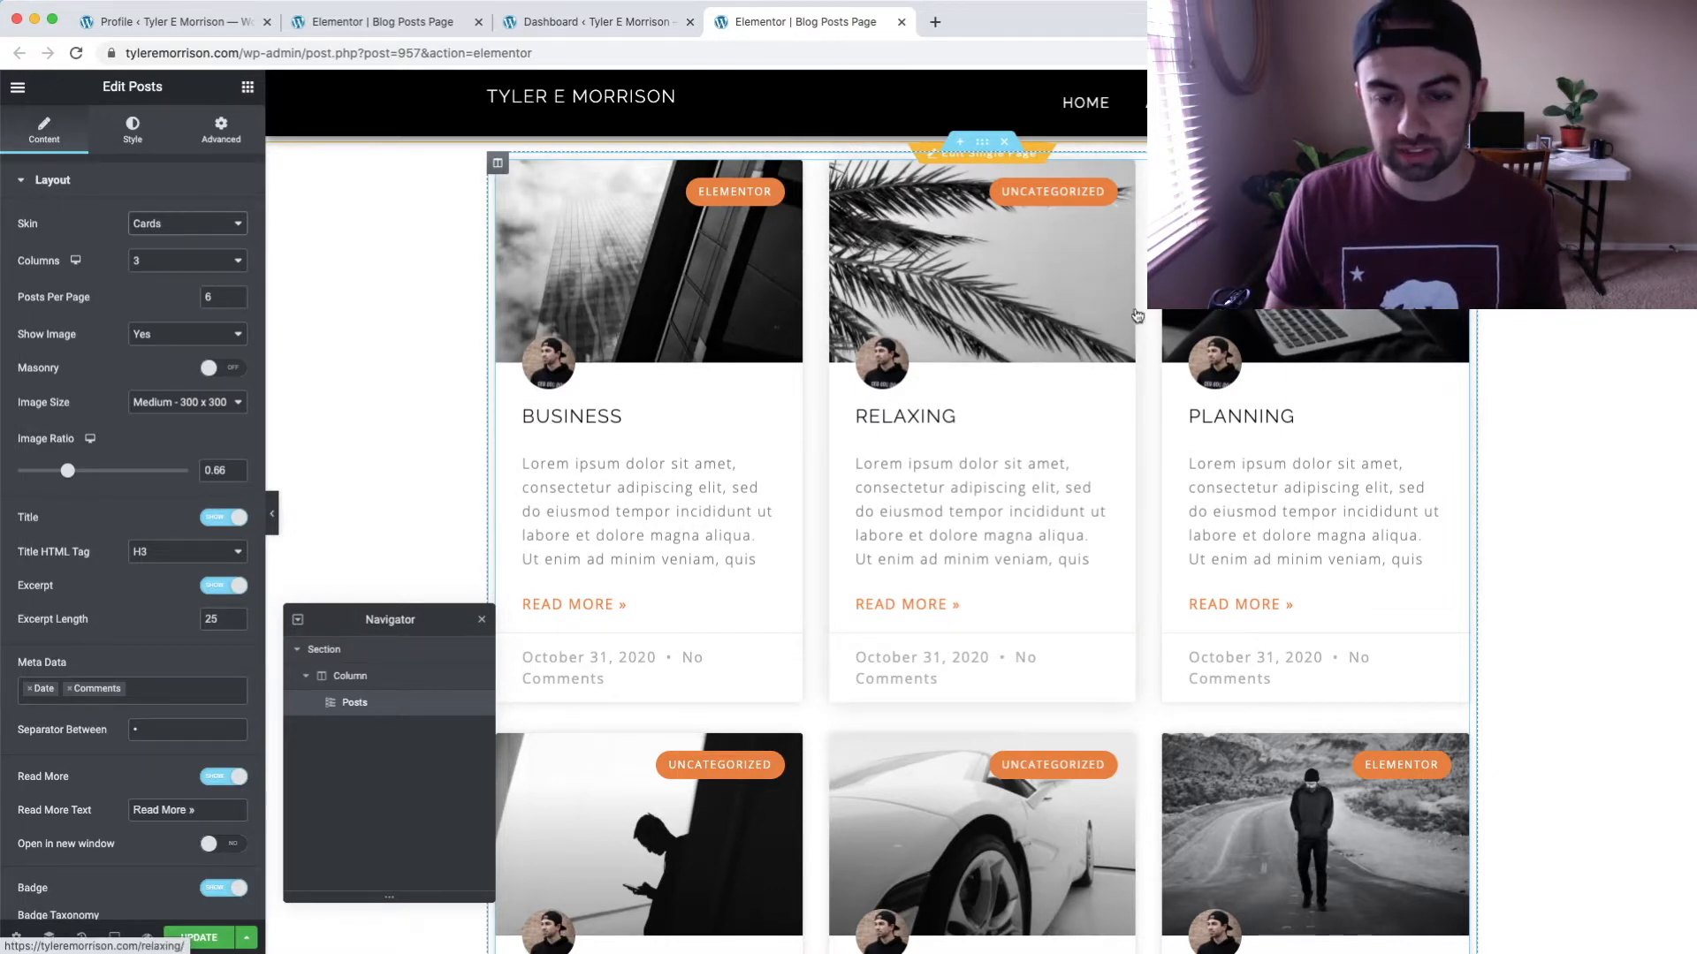
pyautogui.scroll(2, 1204, 392)
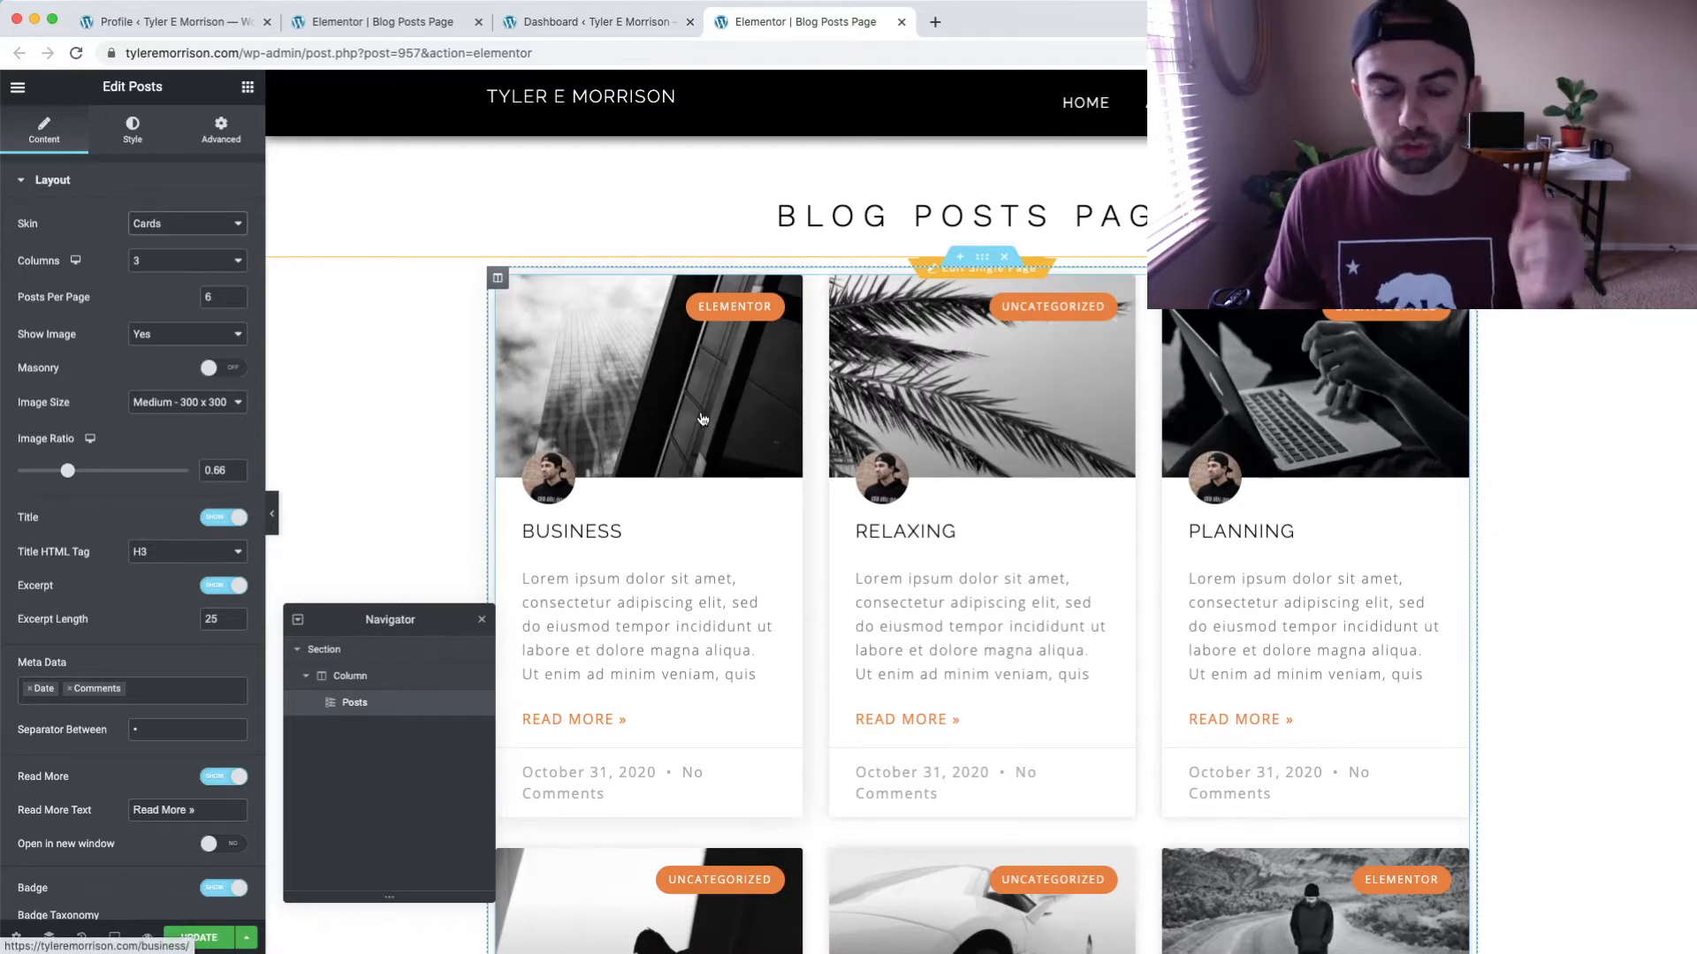
pyautogui.scroll(-3, 977, 523)
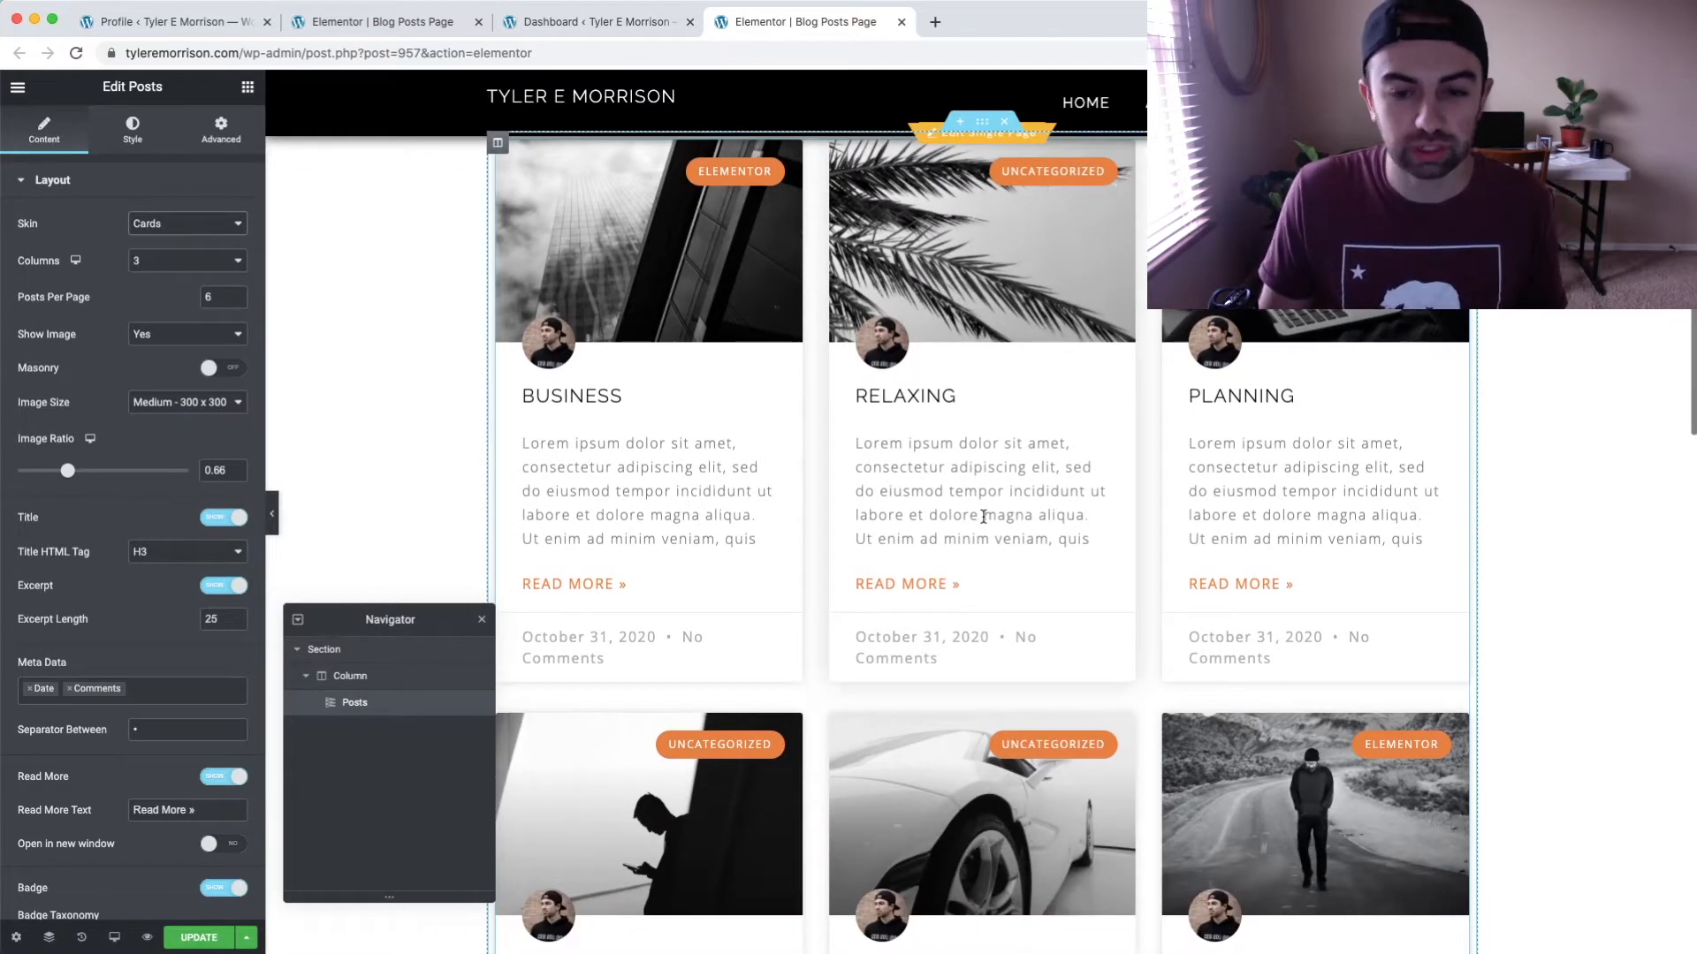
pyautogui.scroll(2, 982, 517)
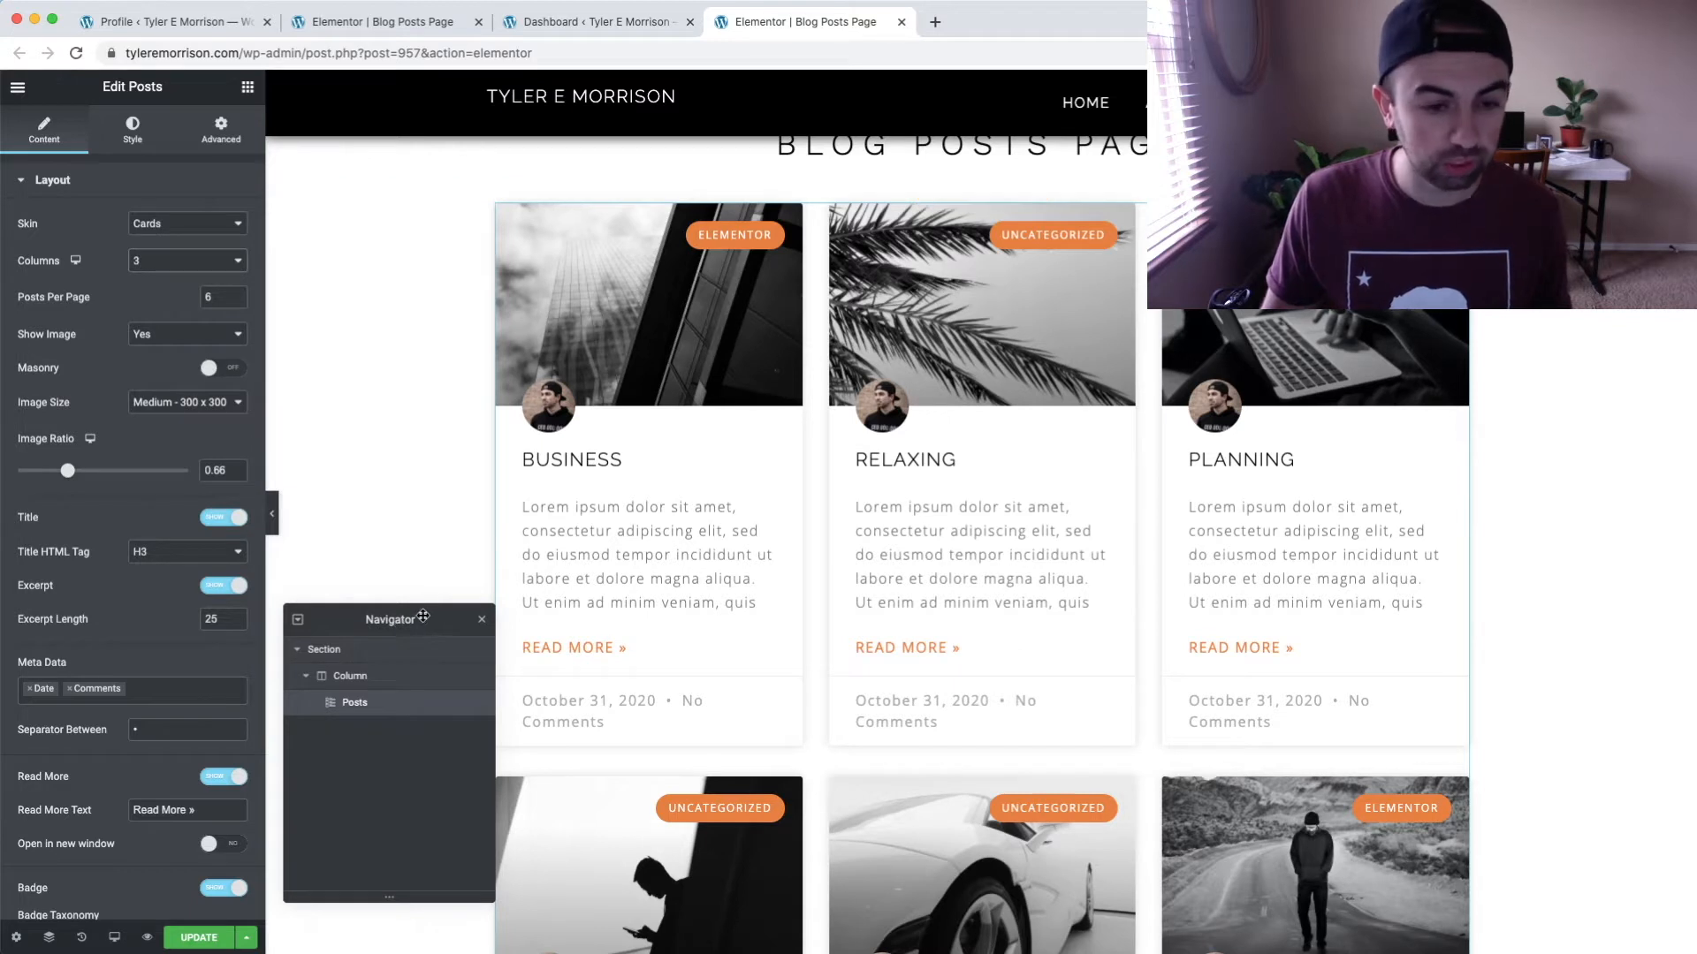
pyautogui.moveTo(436, 615); pyautogui.dragTo(426, 619)
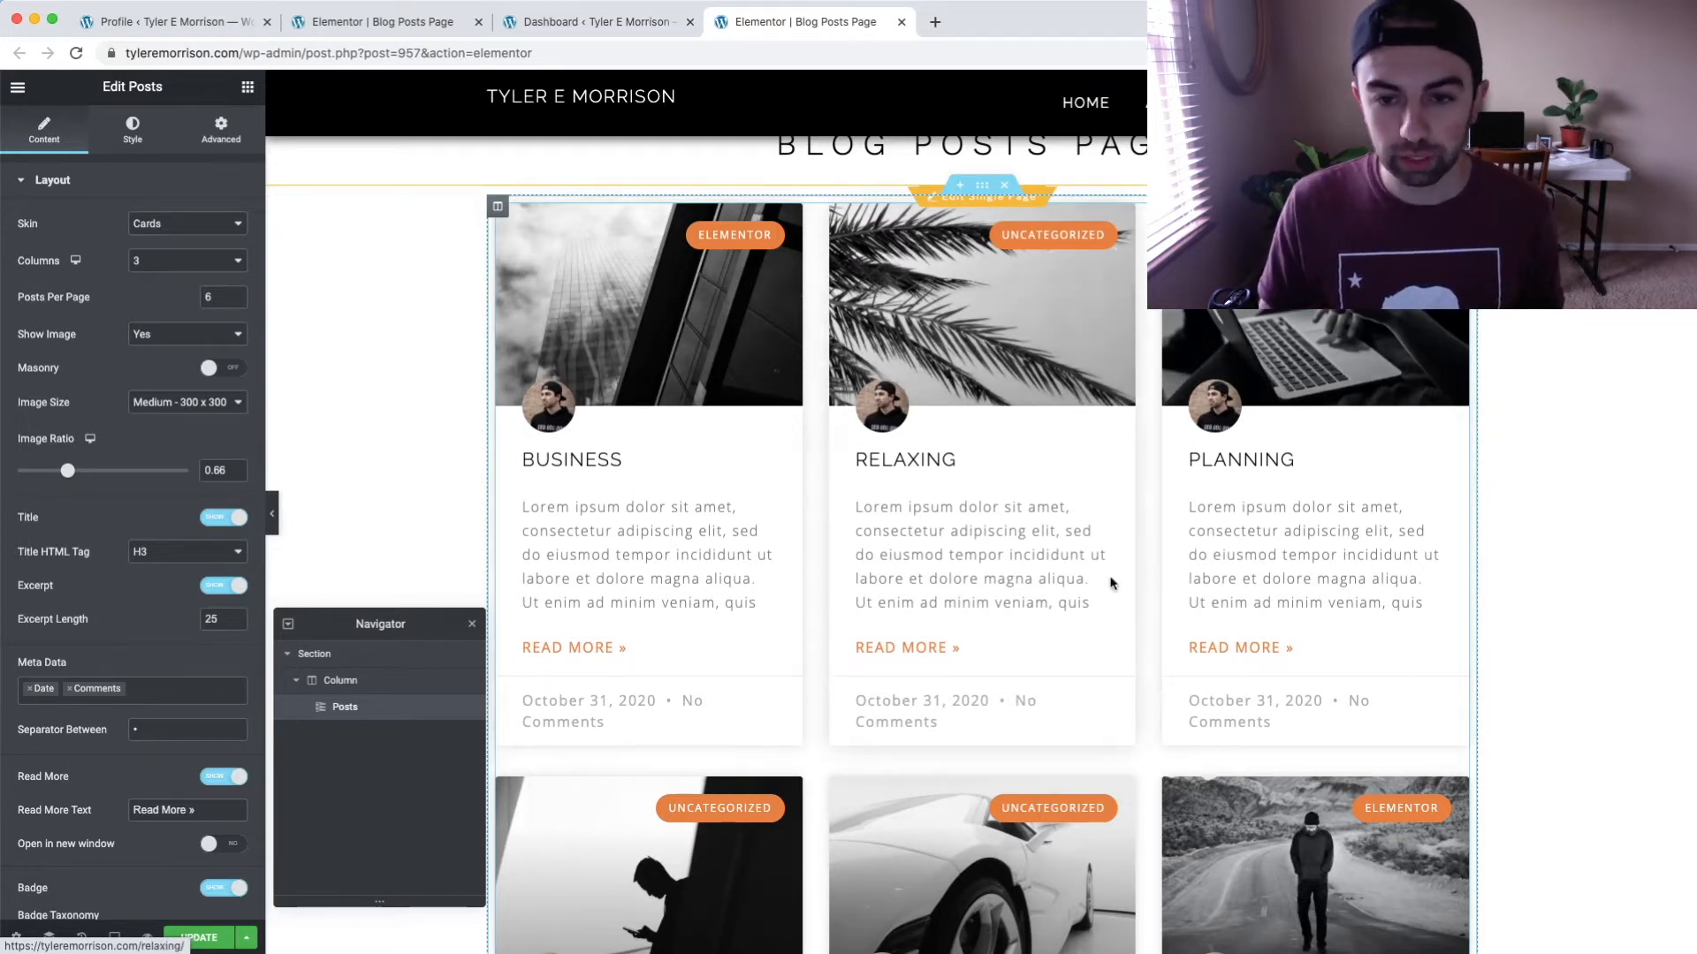
pyautogui.click(183, 258)
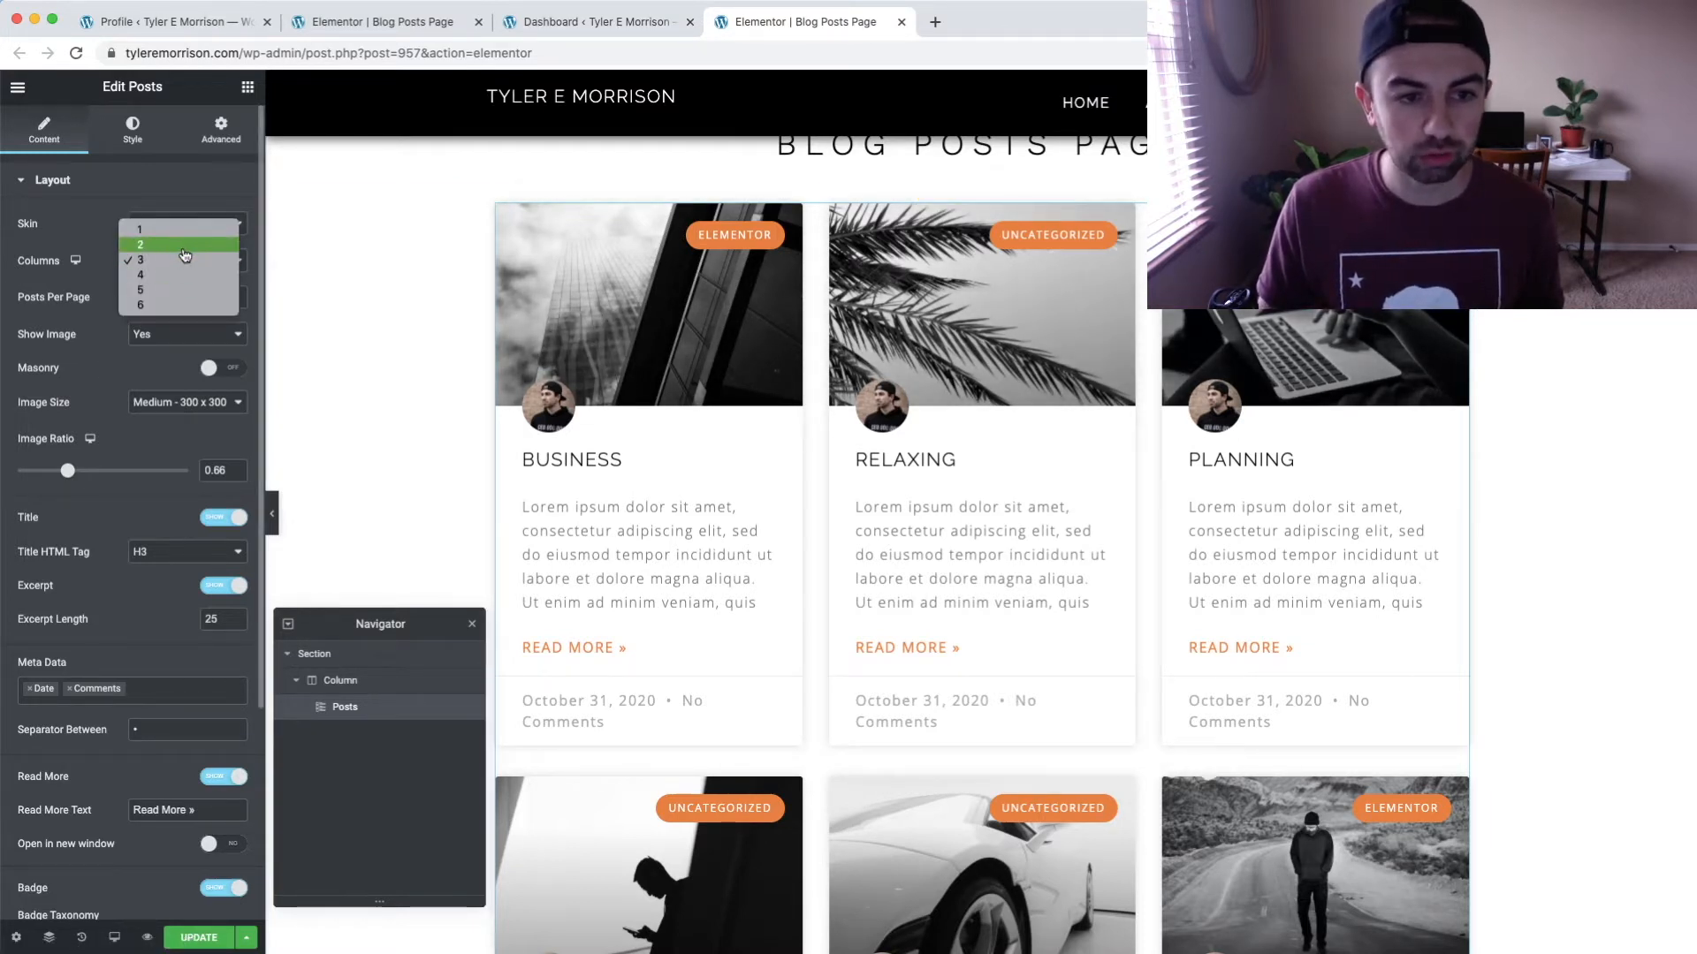
pyautogui.click(181, 244)
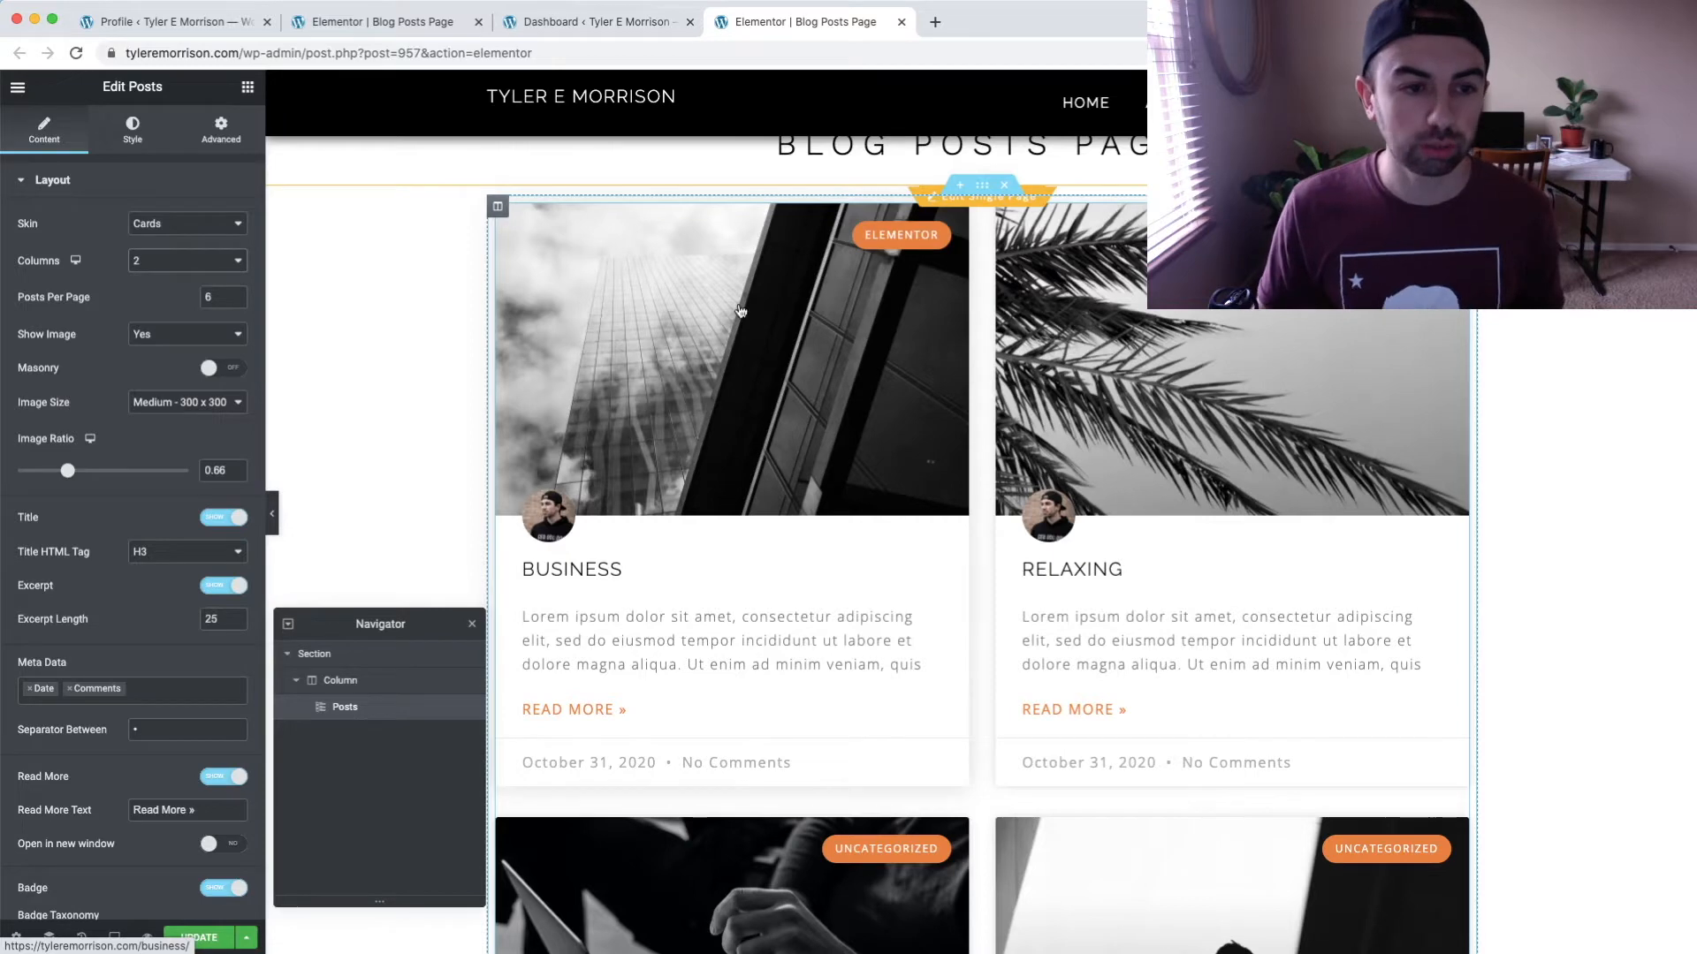
# Try 3 and 4 columns for the Posts widget's desktop layout and settle on 3.
pyautogui.click(212, 261)
pyautogui.click(216, 275)
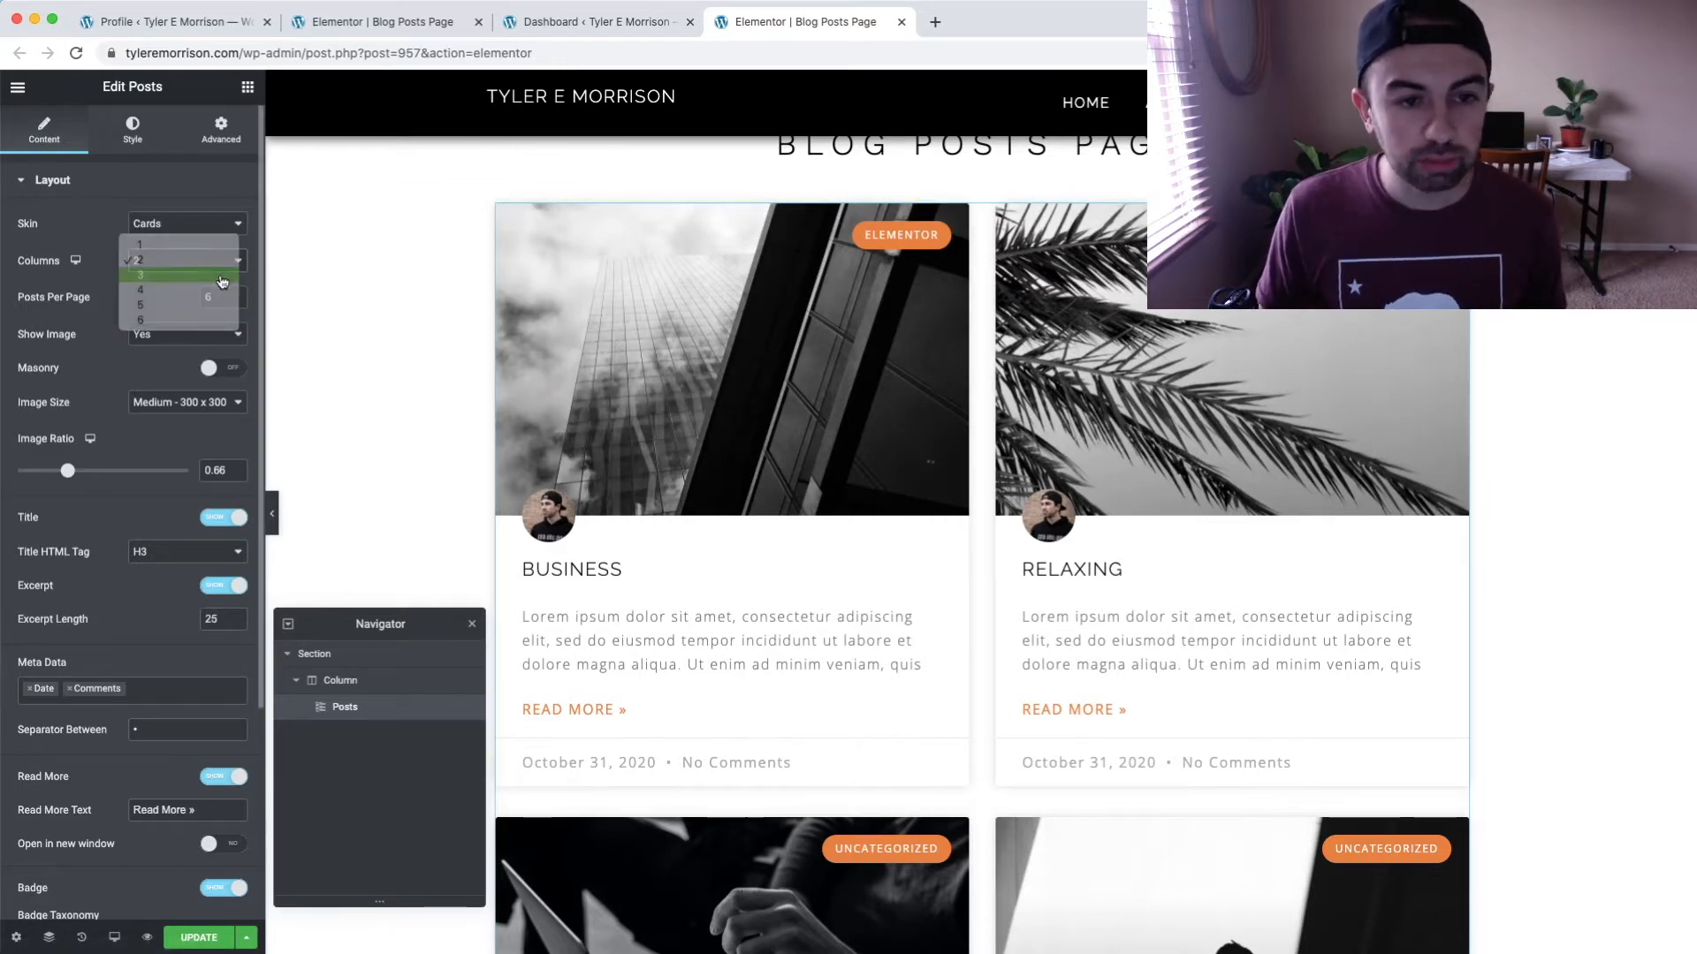
pyautogui.click(220, 269)
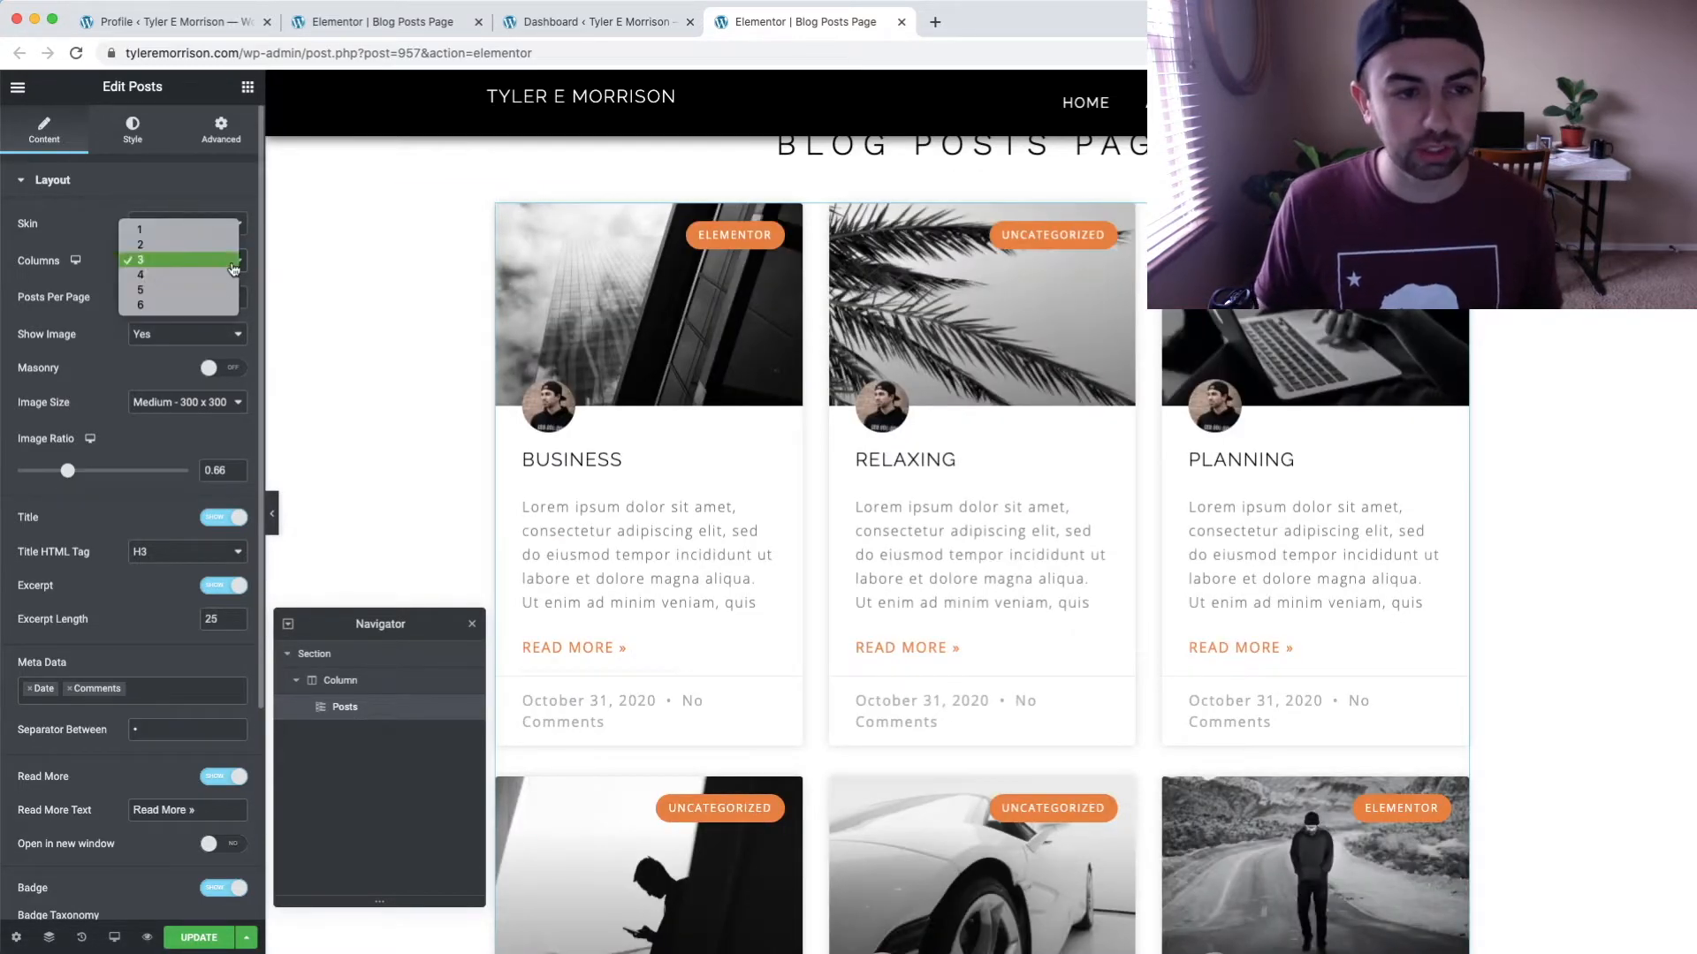
pyautogui.click(221, 278)
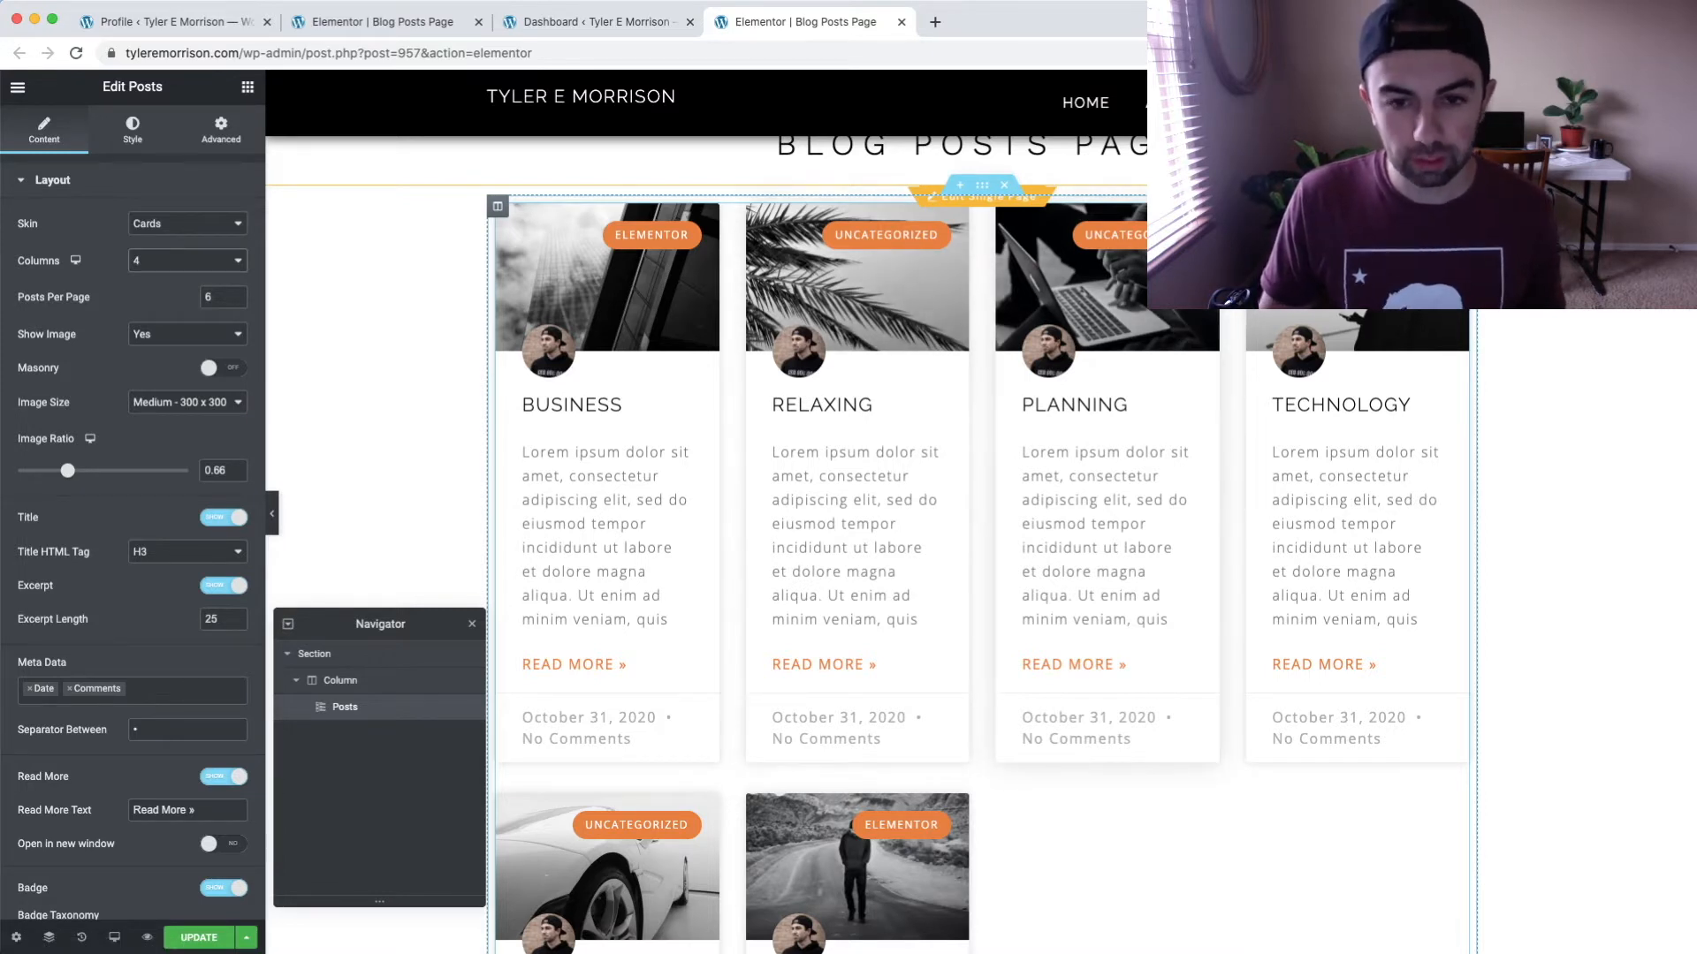
pyautogui.click(239, 266)
pyautogui.click(221, 246)
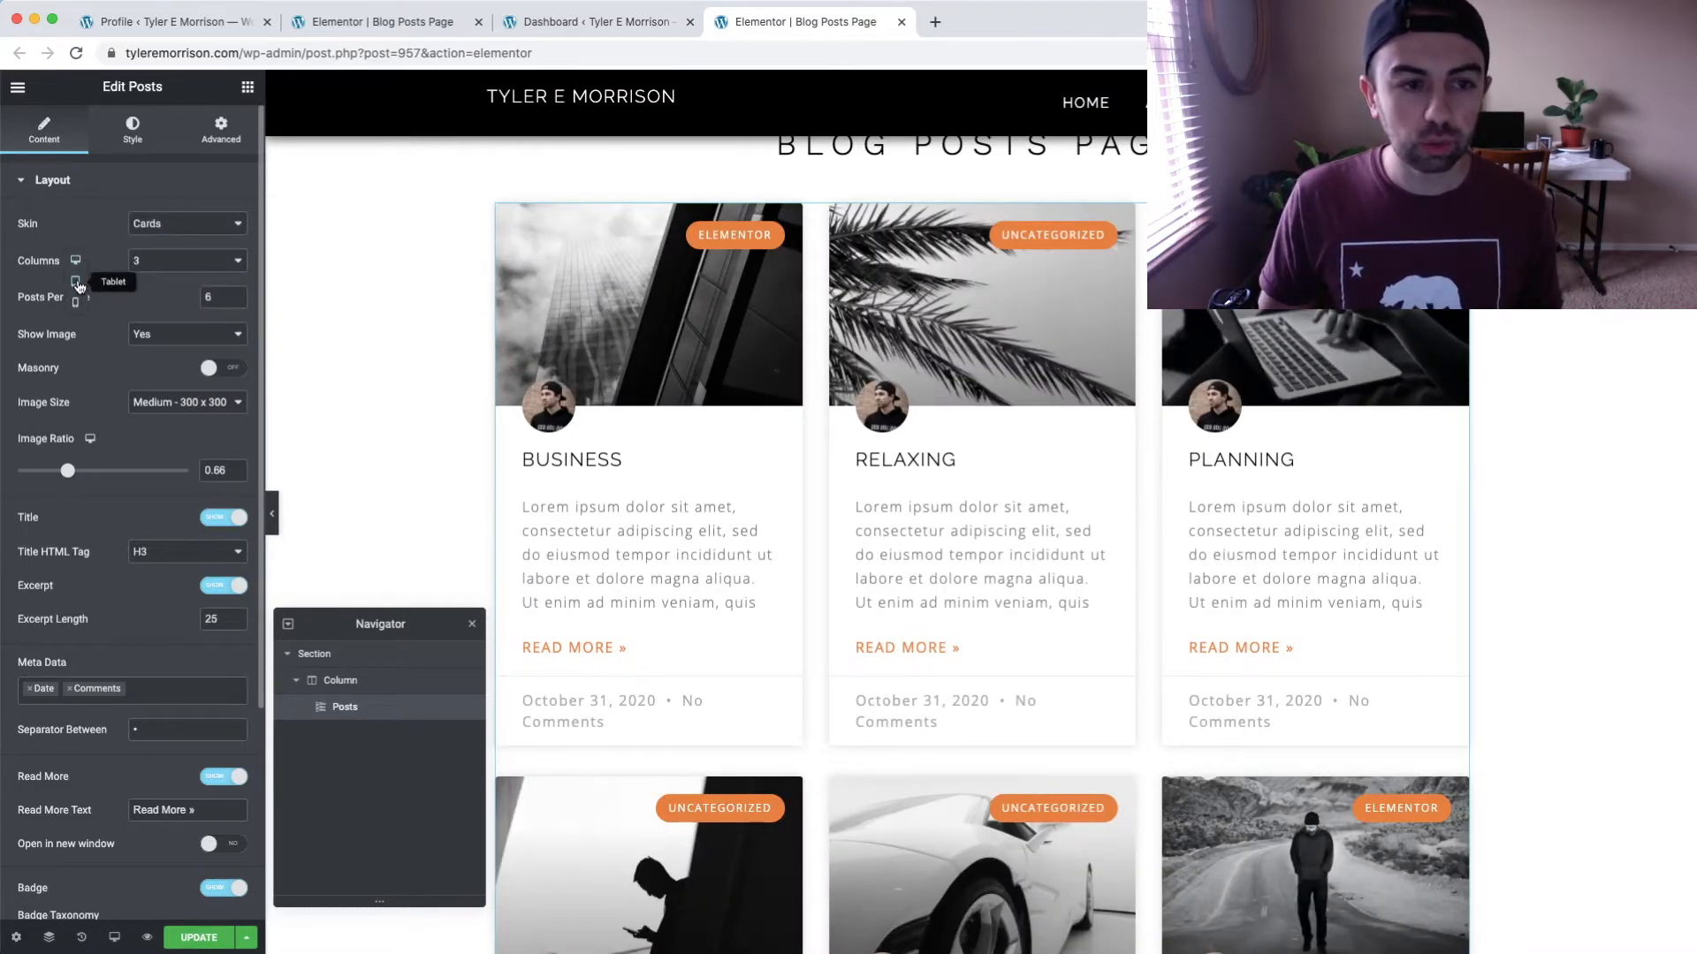
# In the mobile preview, try 4 columns for the posts, restore 1 column and return to the desktop view.
pyautogui.click(79, 288)
pyautogui.click(77, 281)
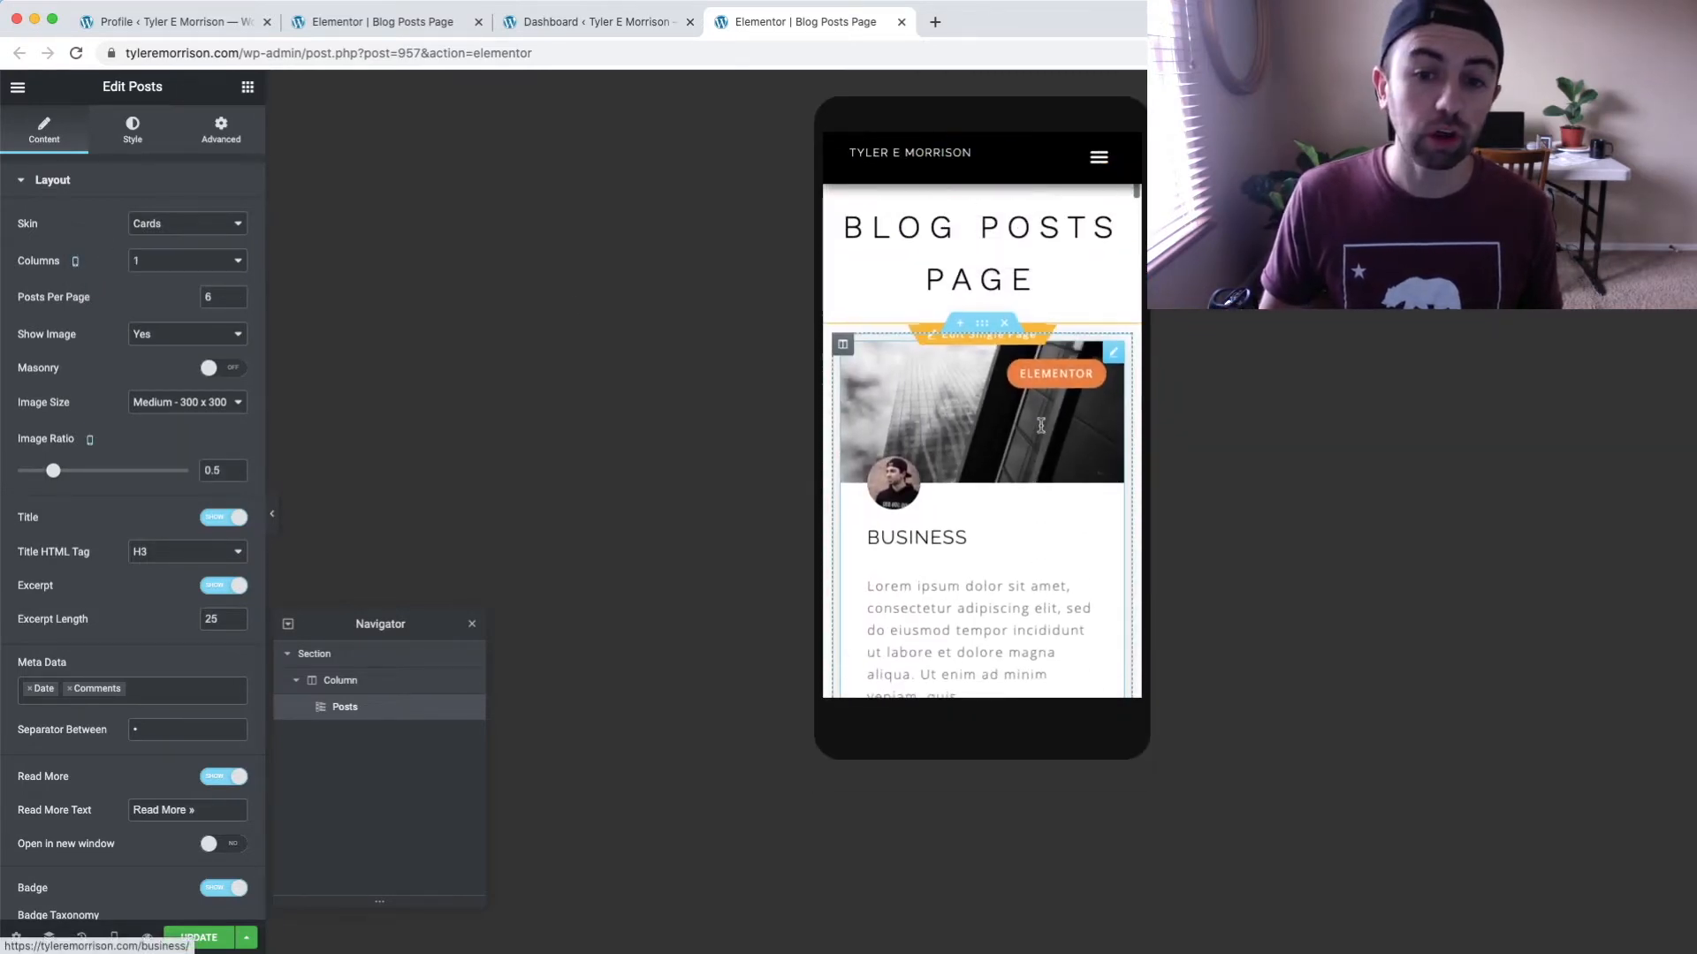
pyautogui.click(184, 261)
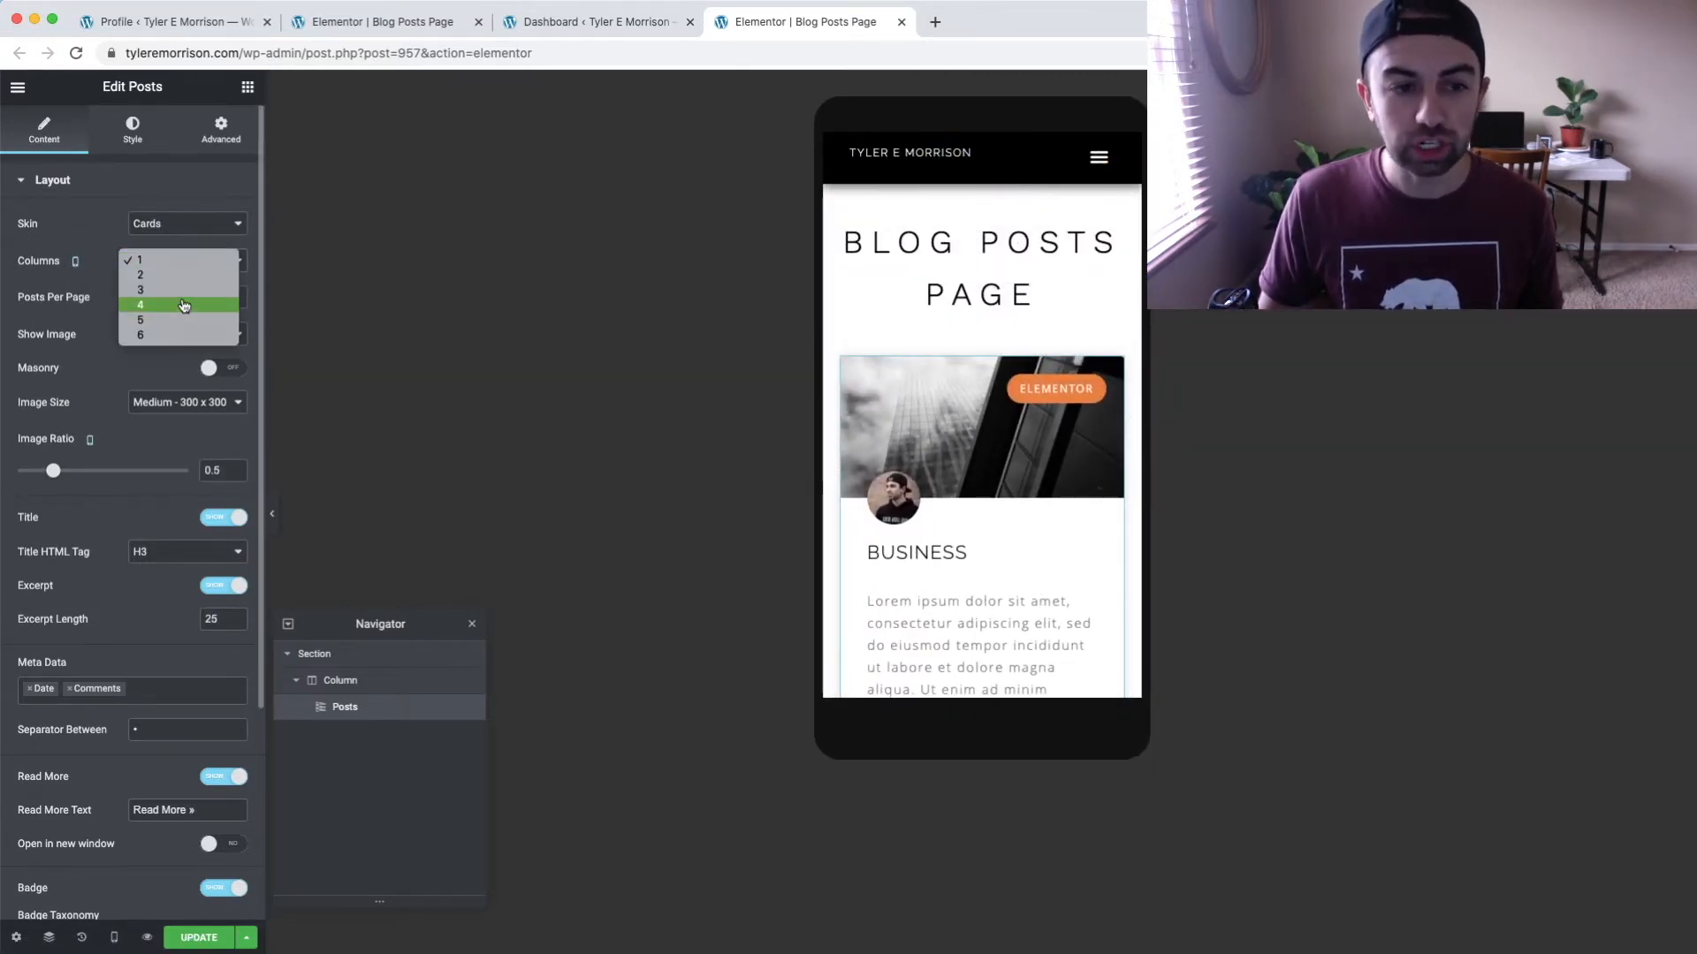
pyautogui.click(184, 305)
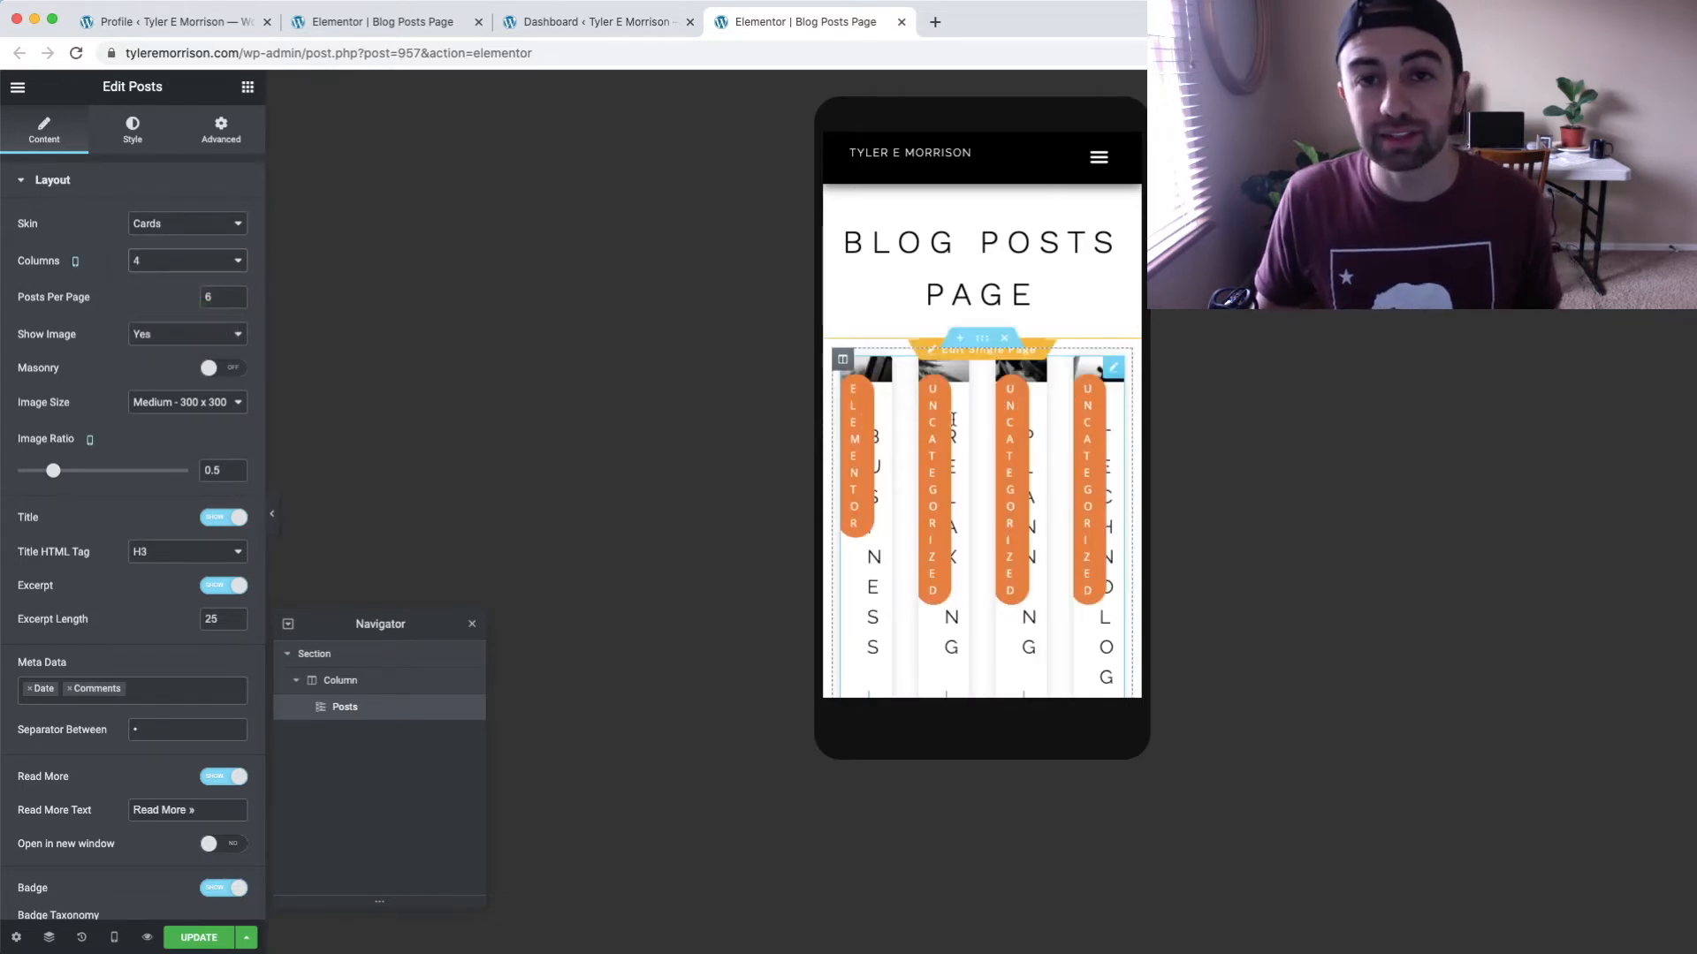
pyautogui.click(198, 263)
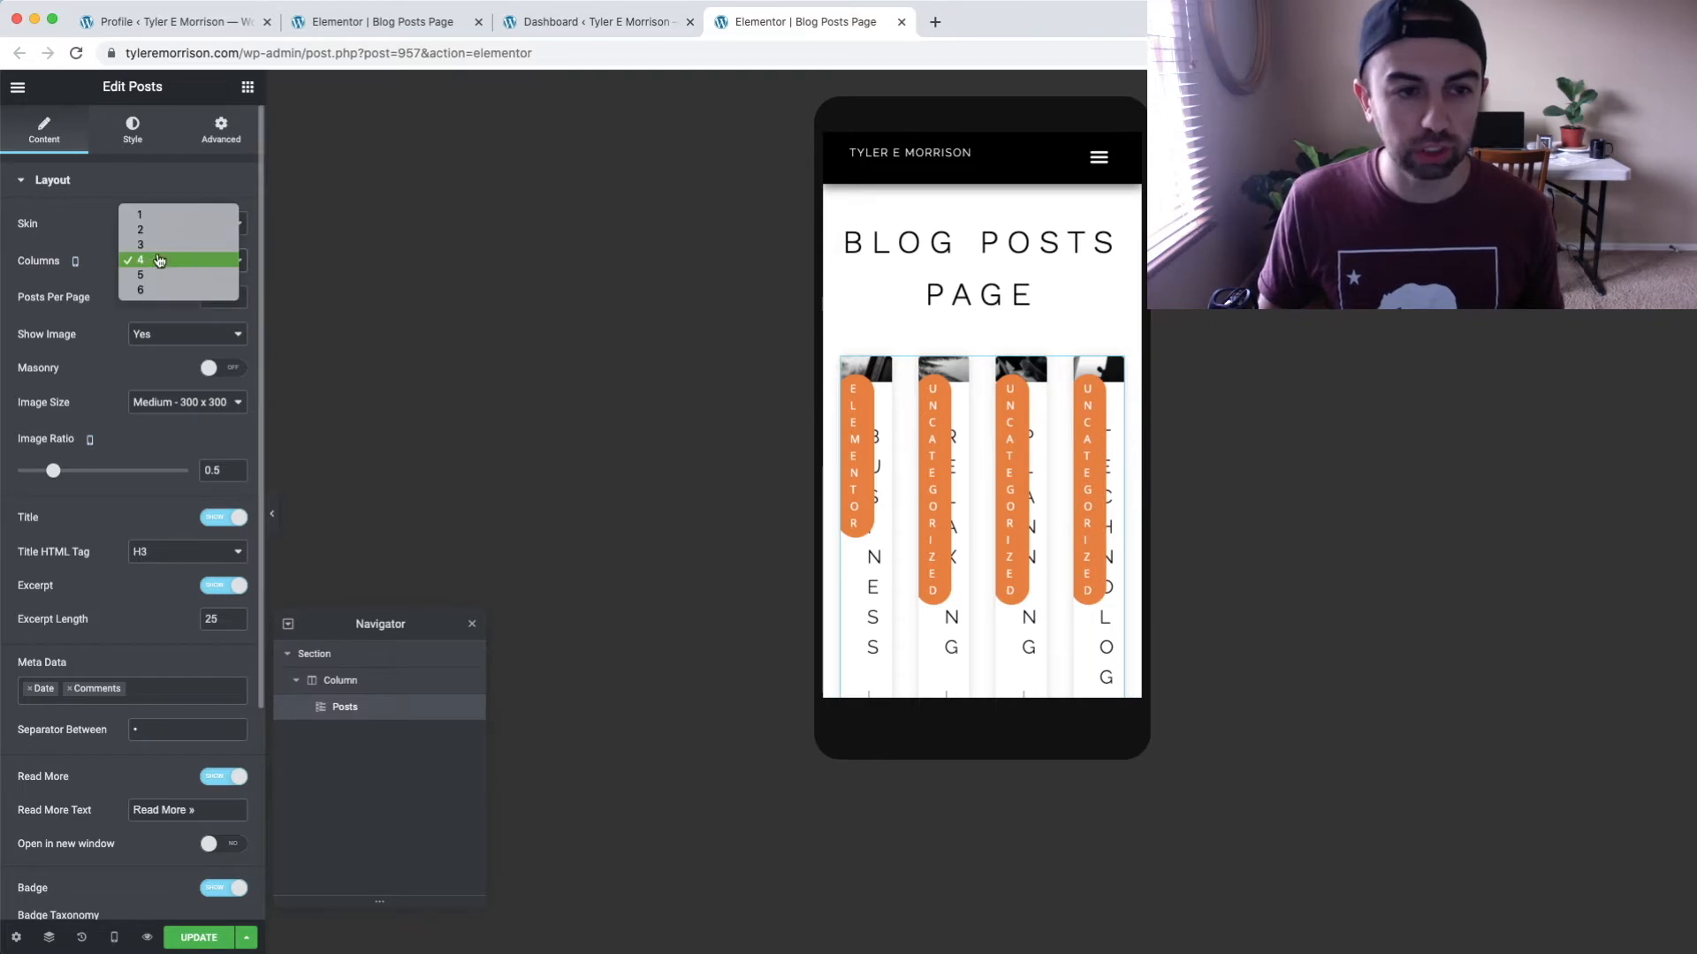
pyautogui.click(170, 224)
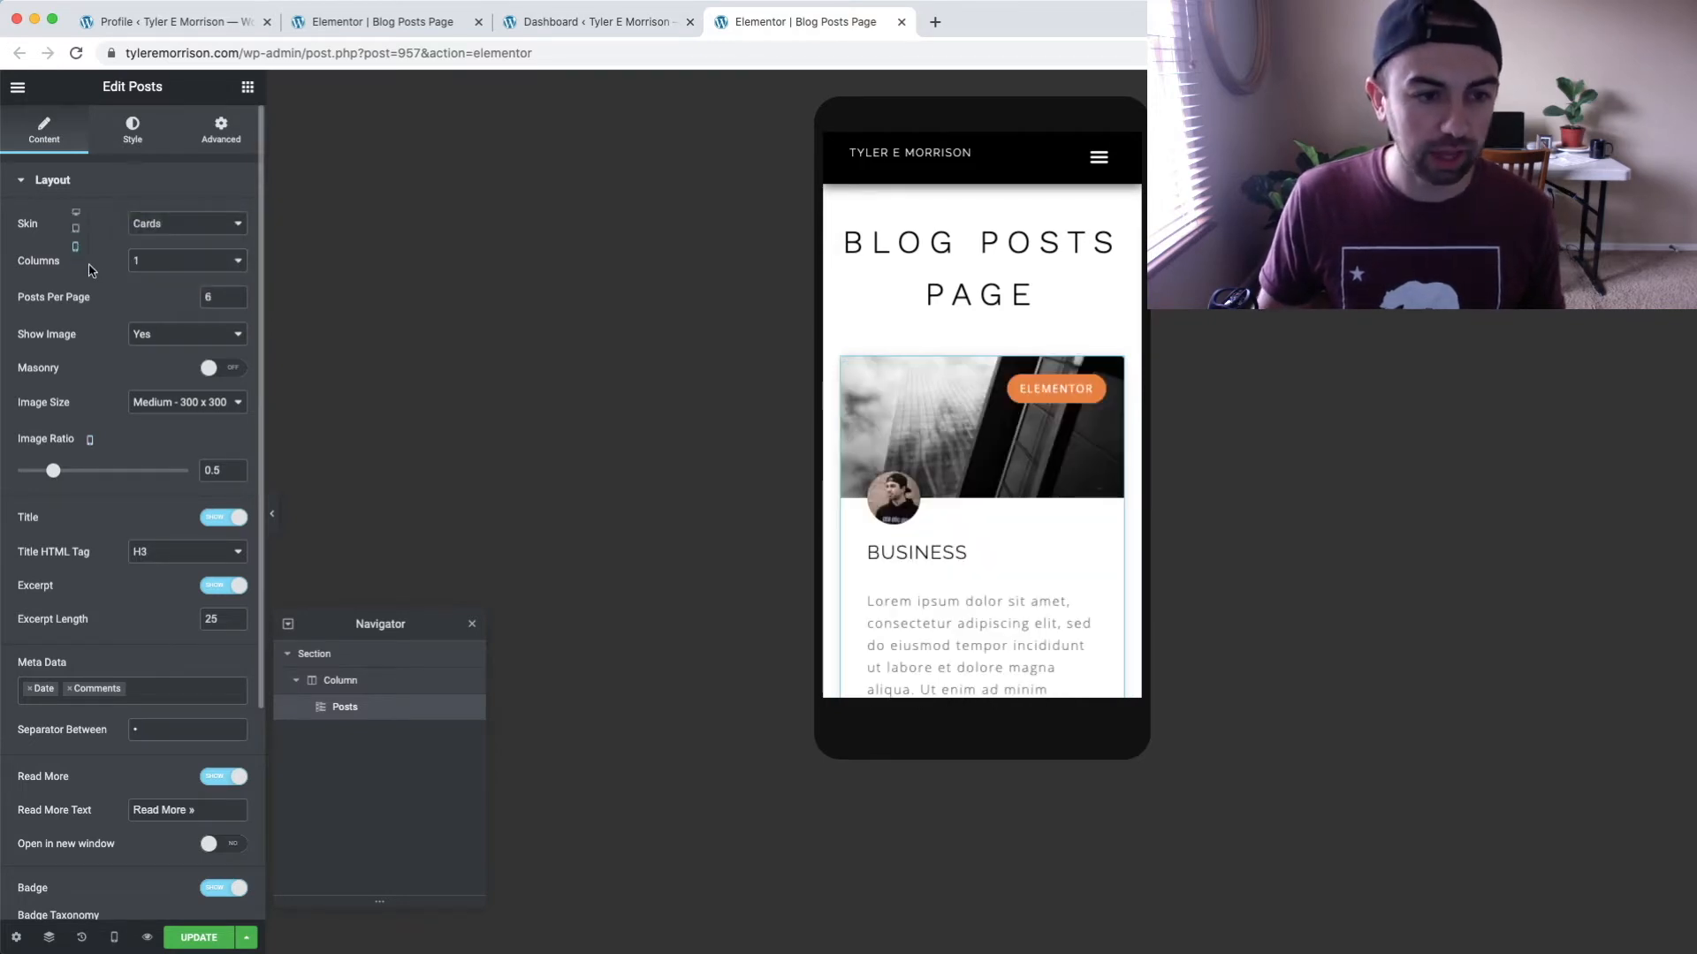
pyautogui.click(76, 213)
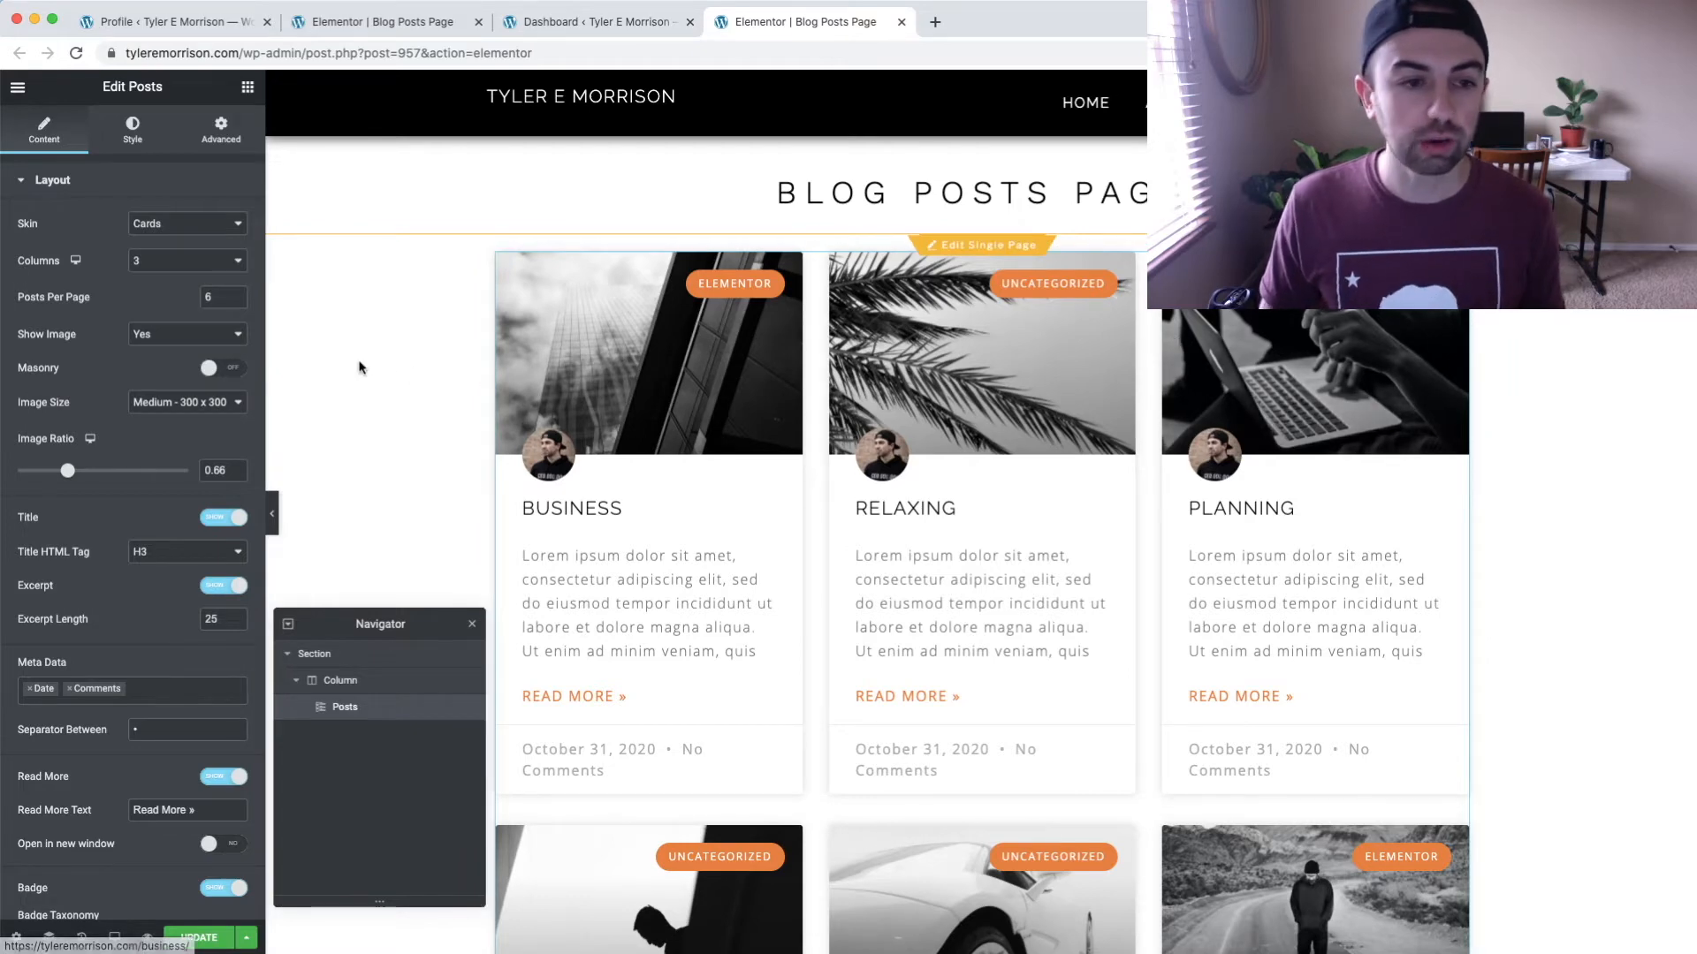
# Set the Posts widget to show 3 posts per page.
pyautogui.click(237, 300)
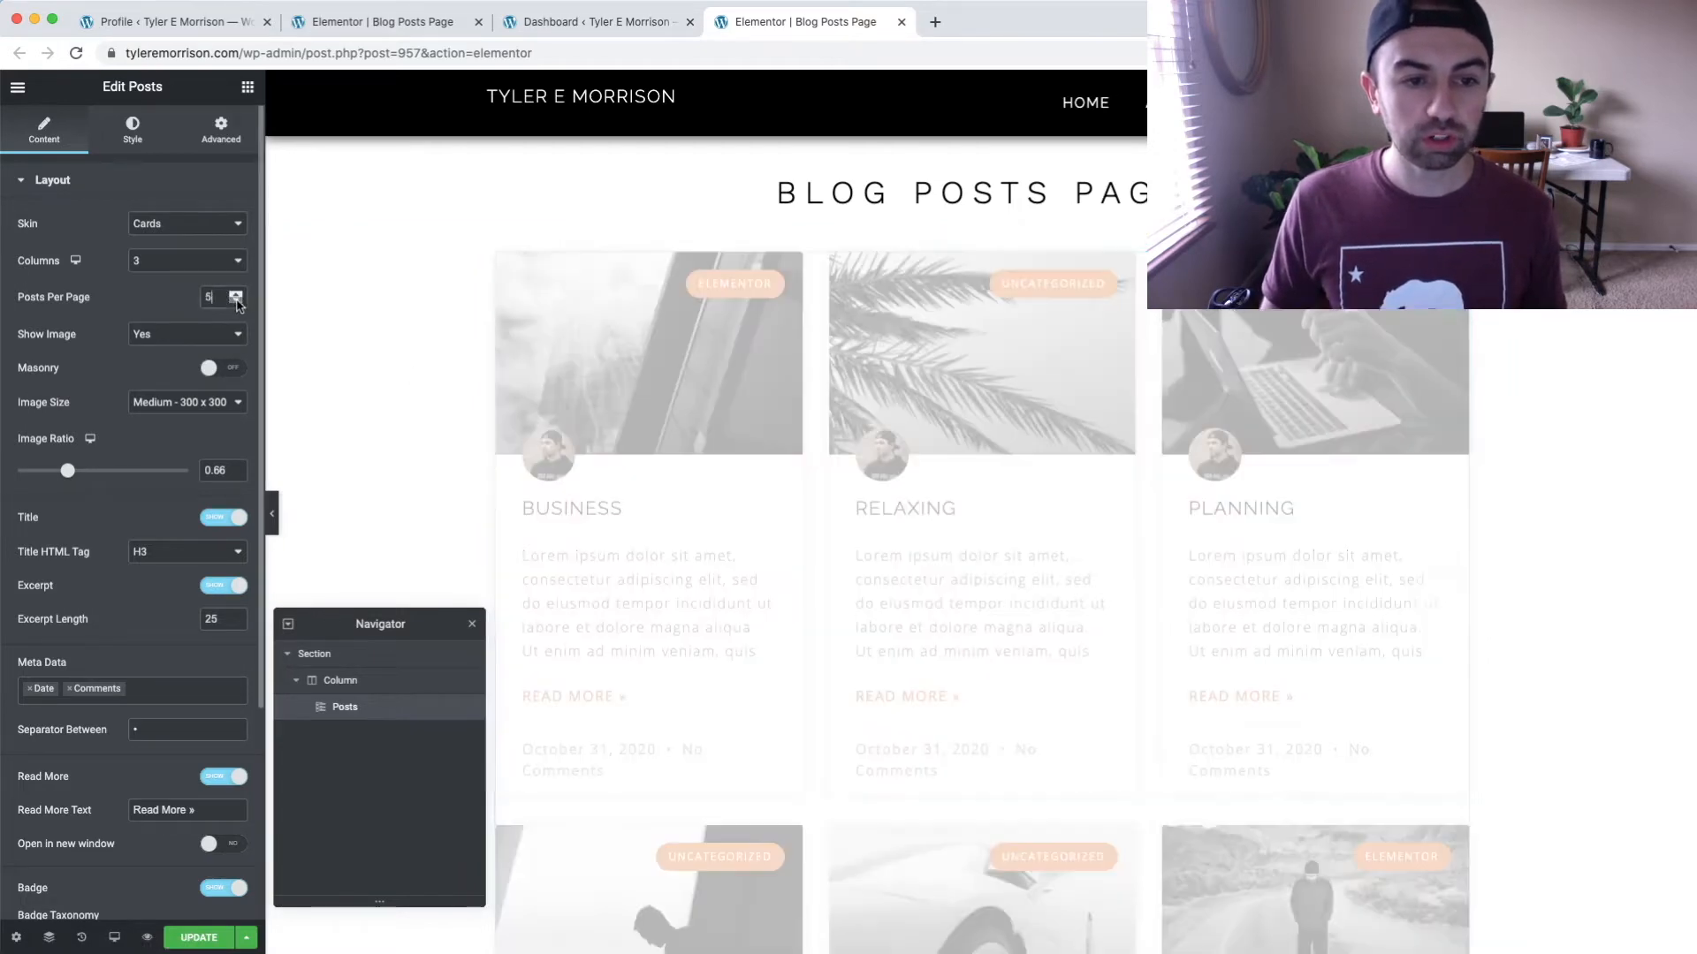
pyautogui.click(237, 301)
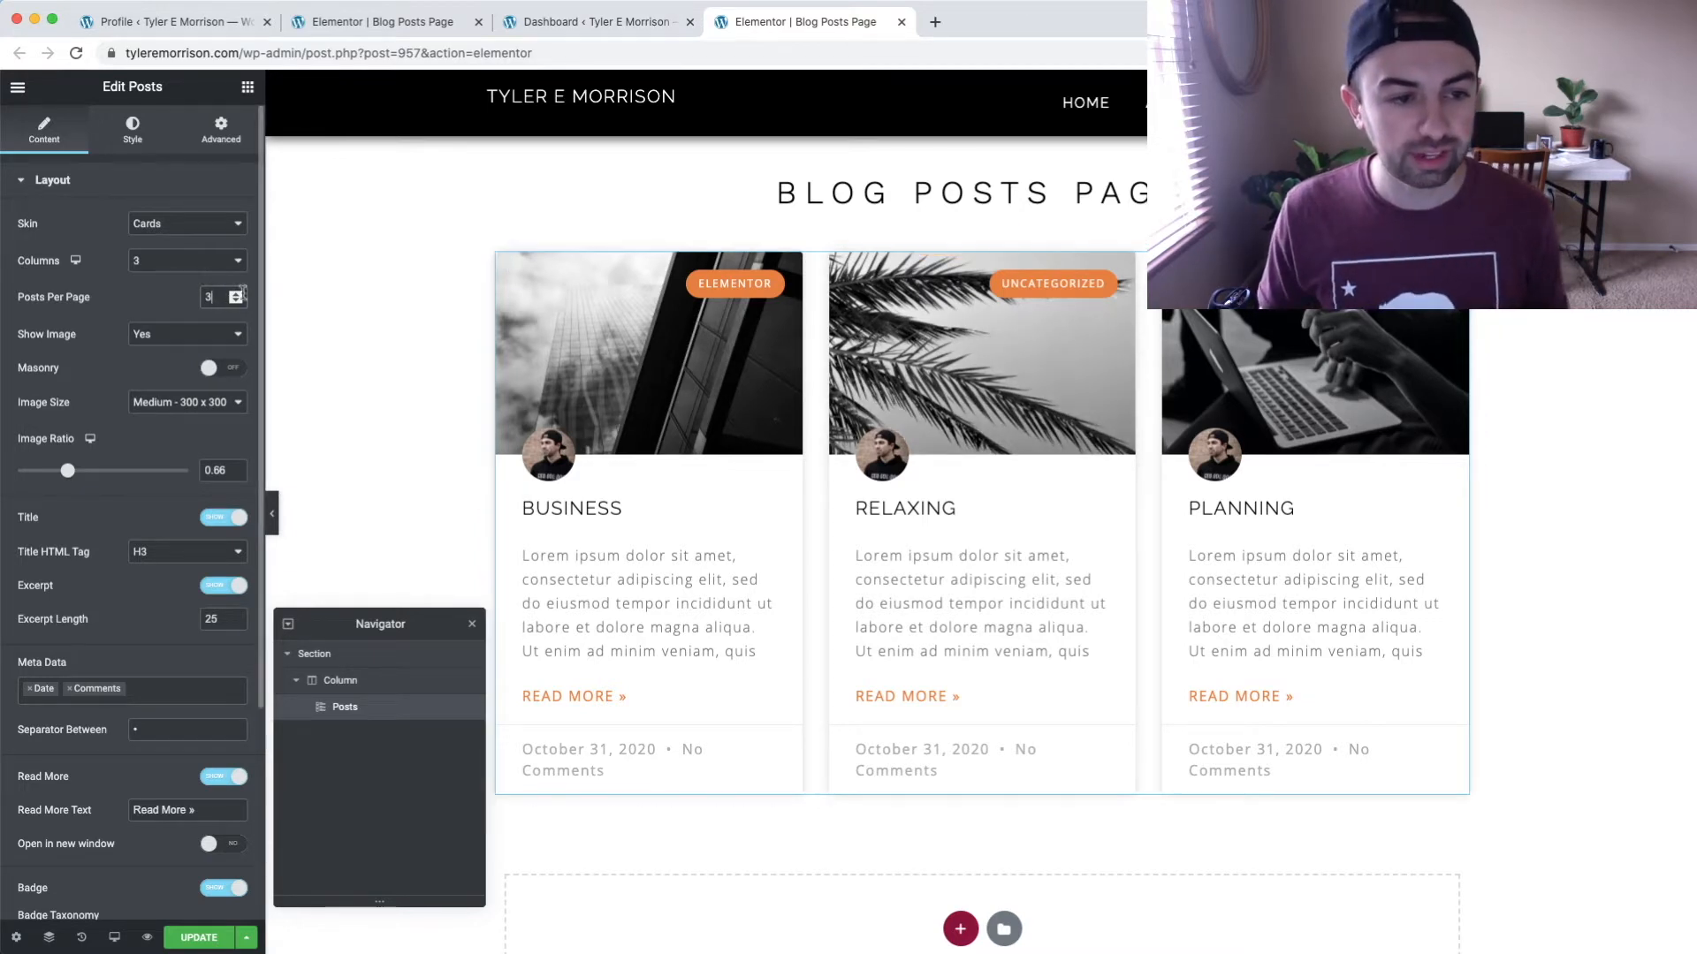
# Try hiding the images on the post cards and set Show Image back to Yes.
pyautogui.click(157, 341)
pyautogui.click(204, 352)
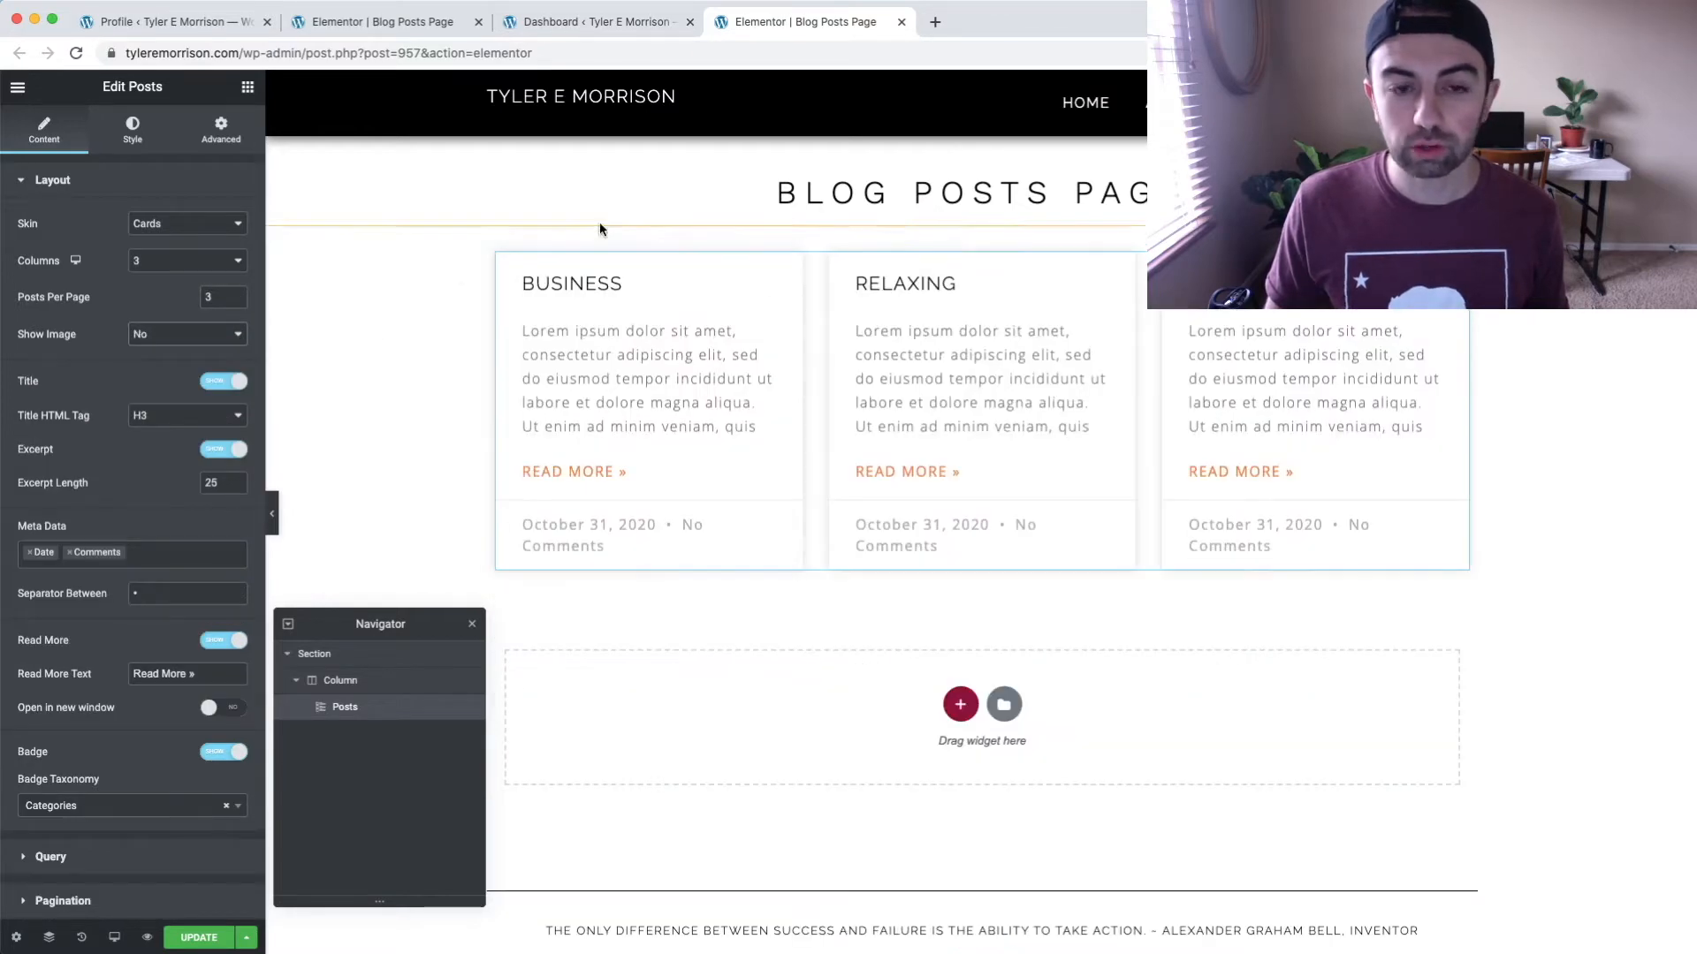
pyautogui.click(212, 335)
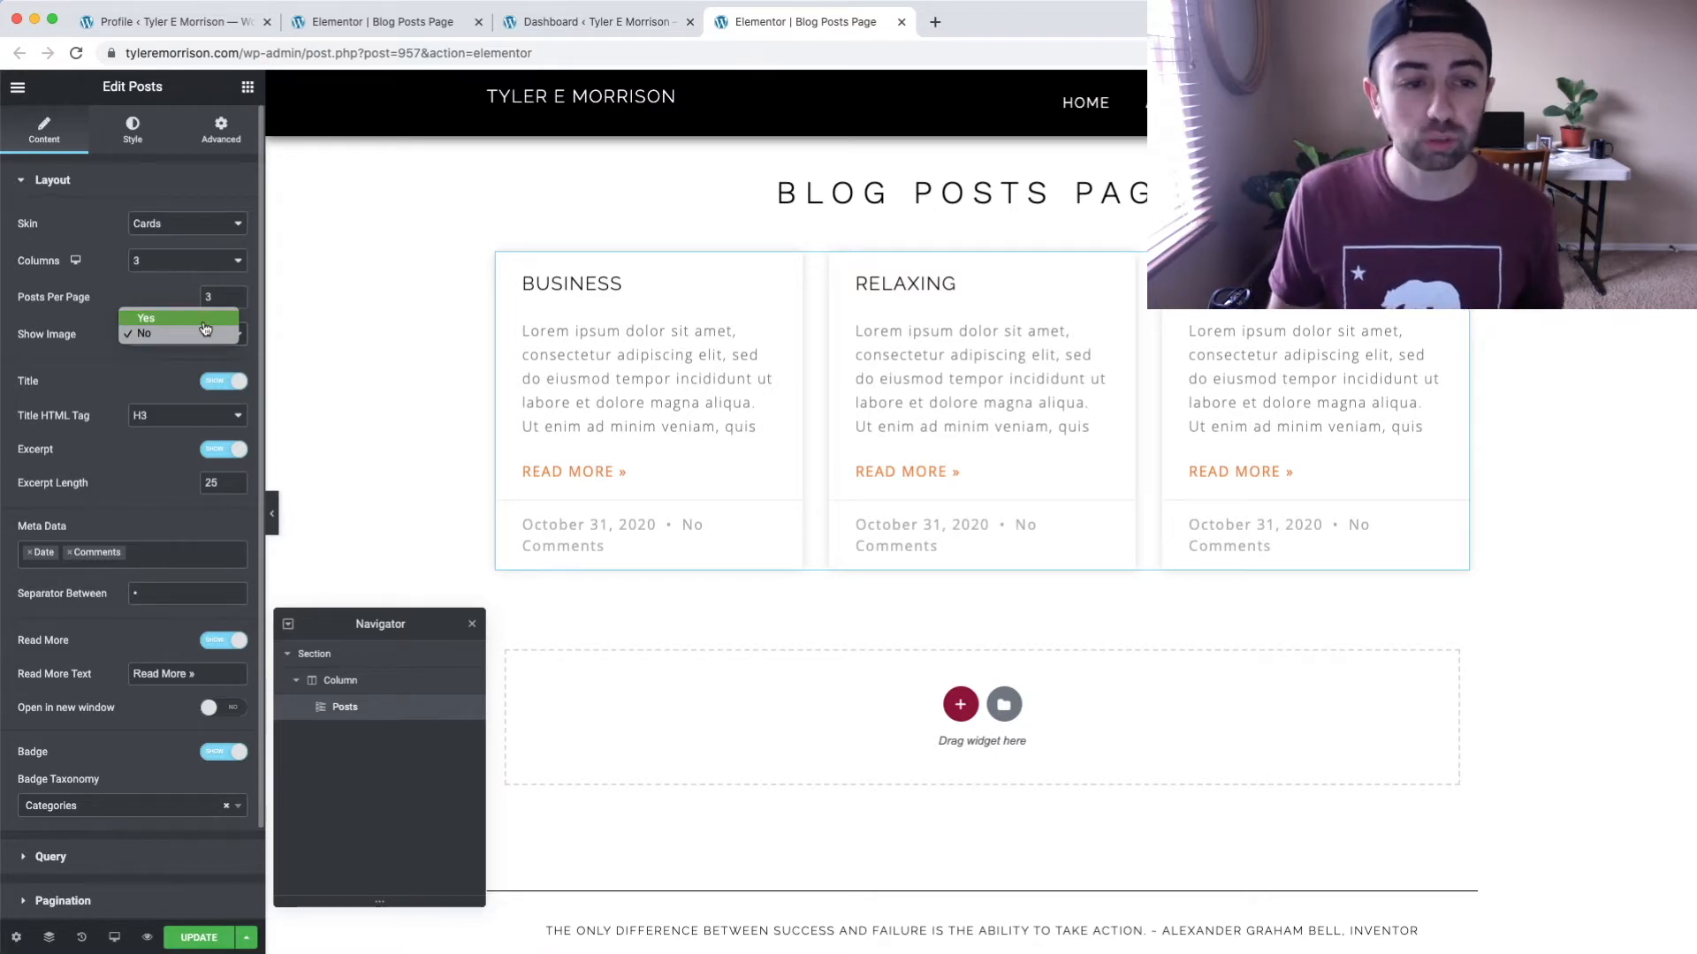
pyautogui.click(204, 325)
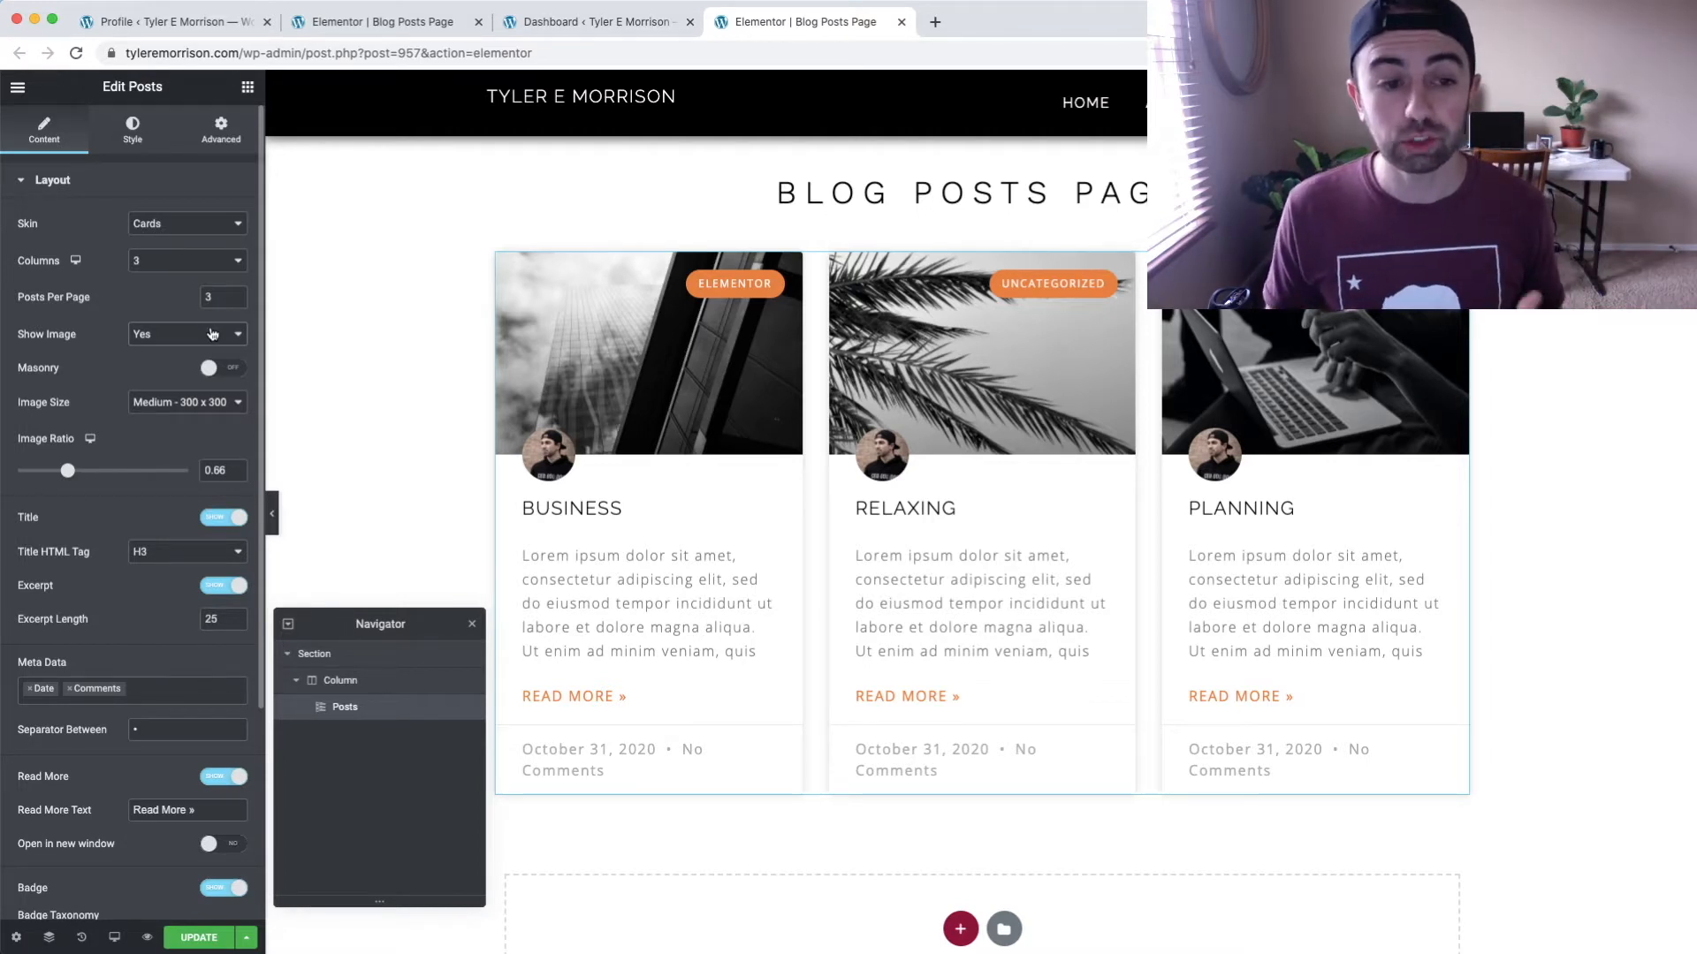
pyautogui.click(216, 335)
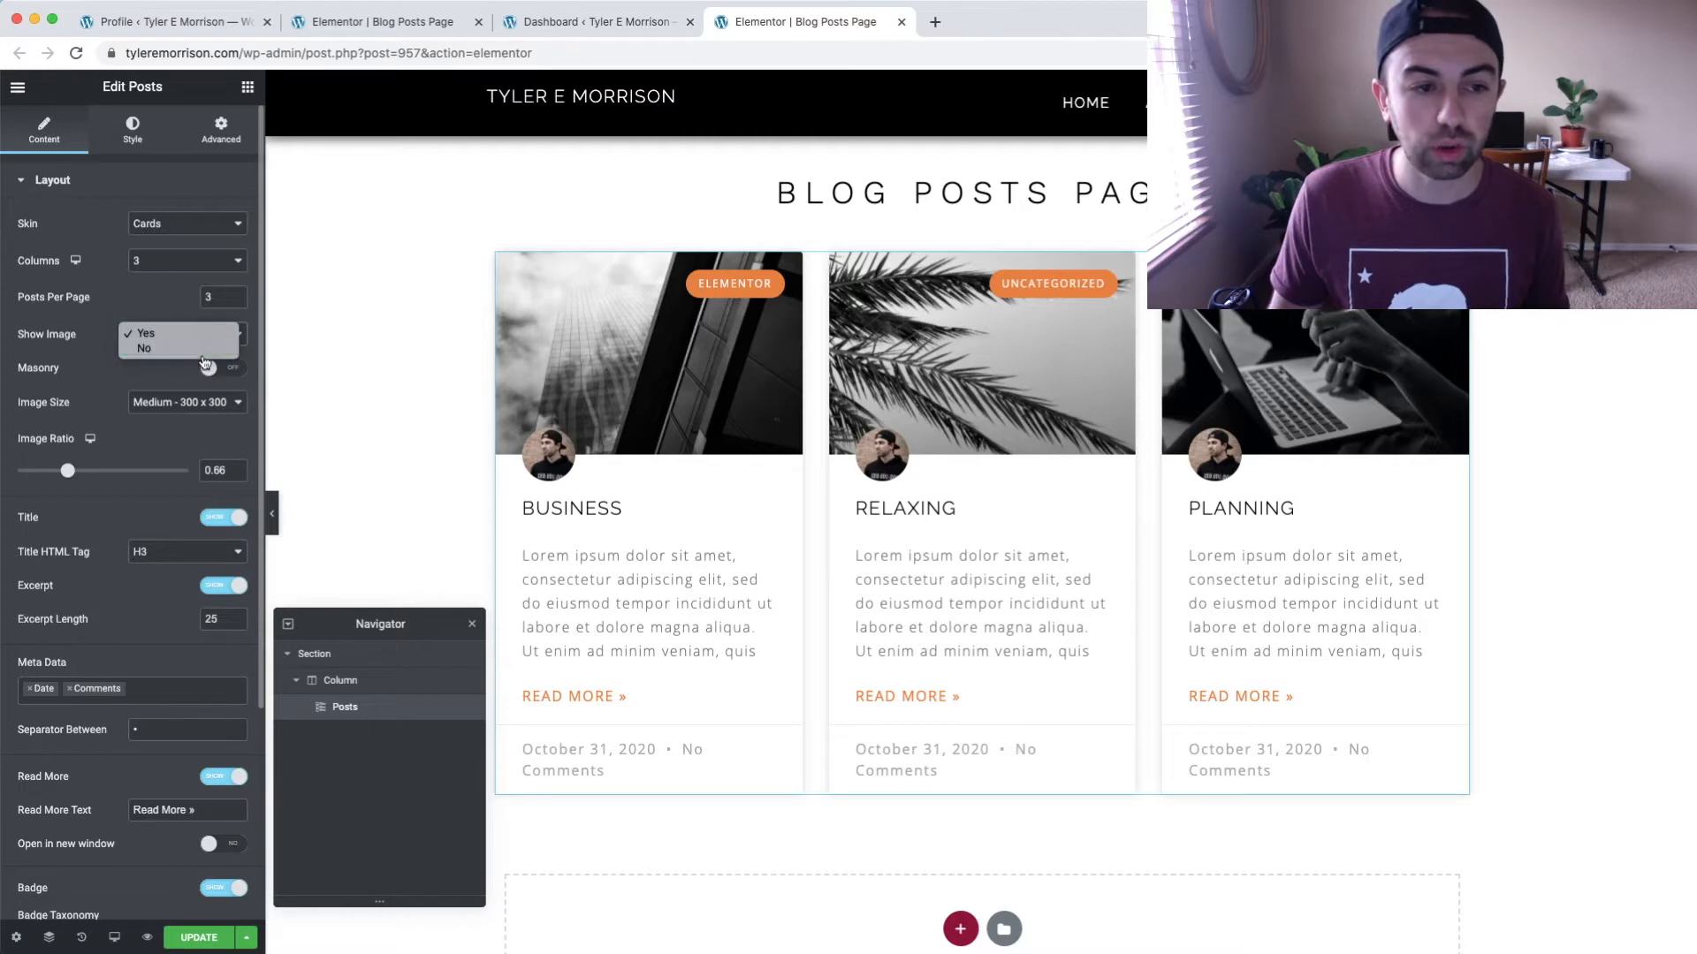
pyautogui.click(201, 353)
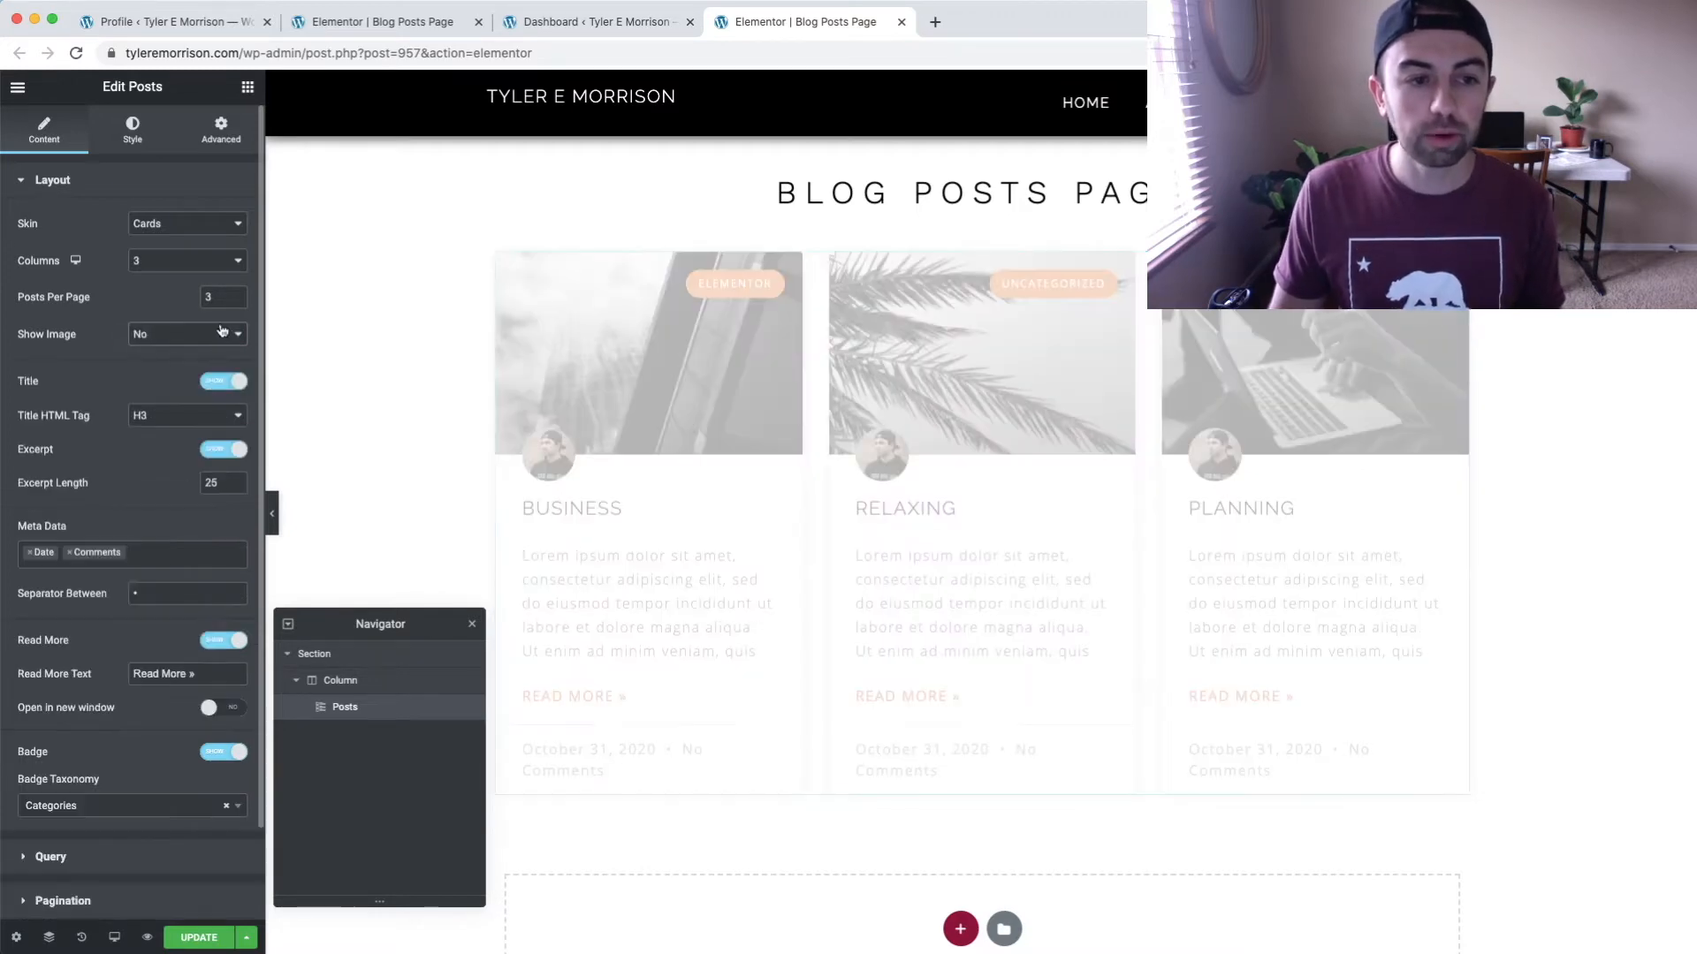
pyautogui.click(202, 320)
# Try the Masonry layout on the post cards by switching it on and off, leaving it off.
pyautogui.click(213, 369)
pyautogui.click(228, 370)
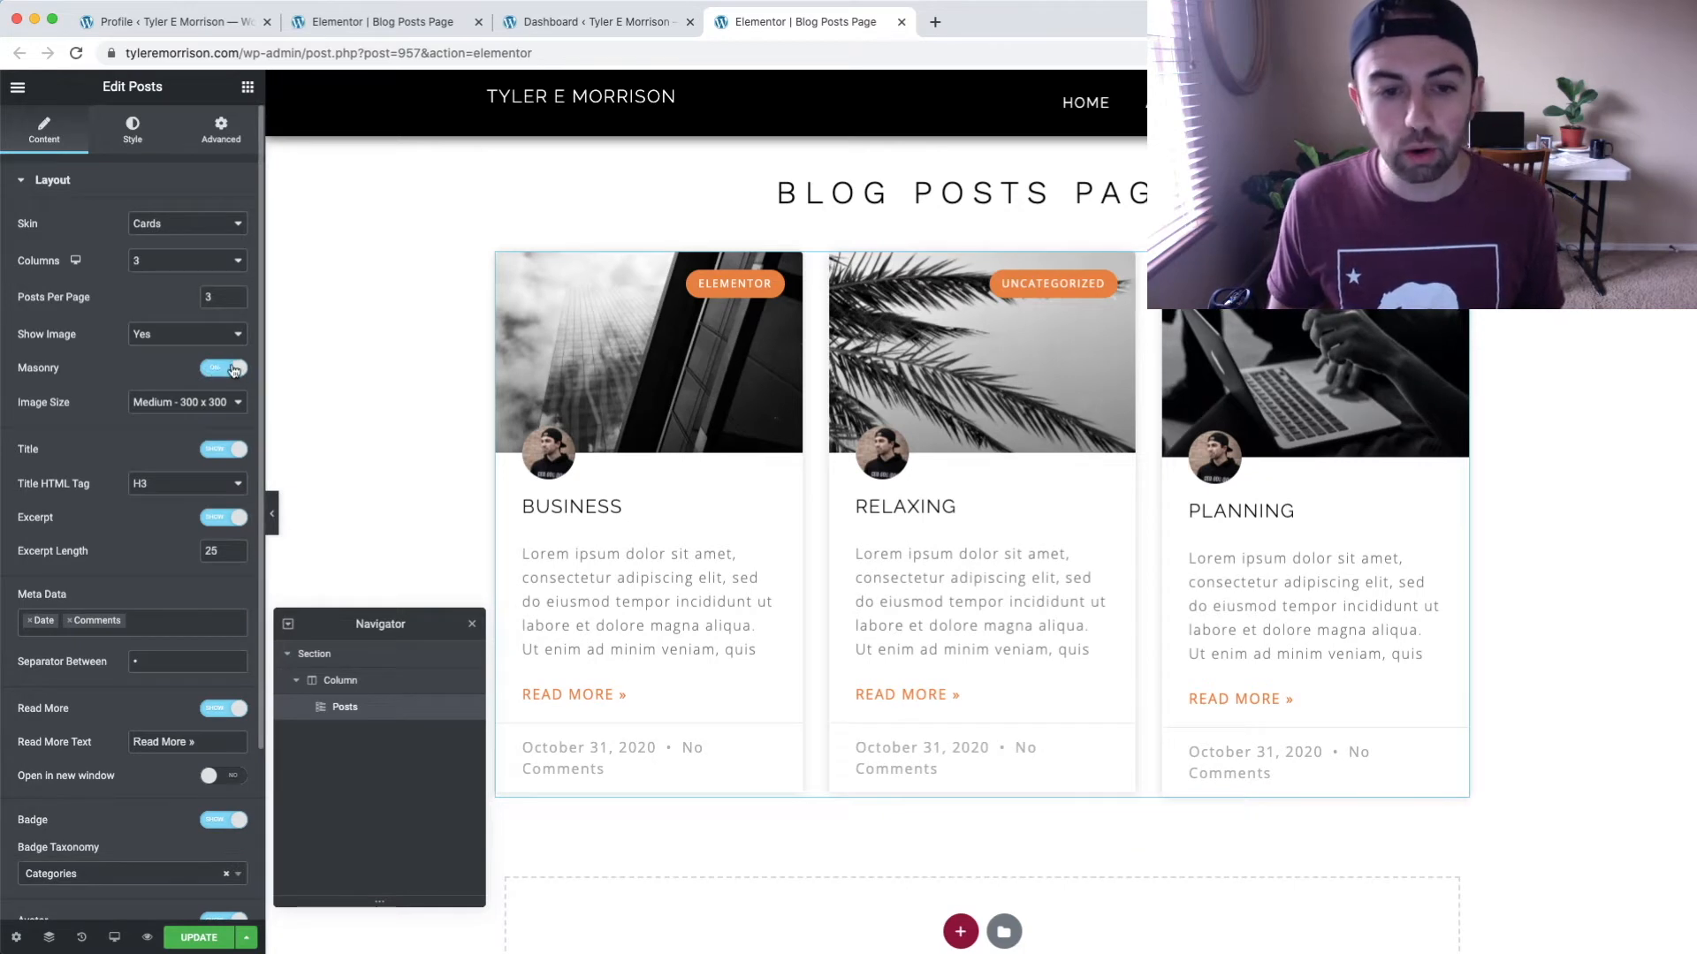
pyautogui.click(221, 370)
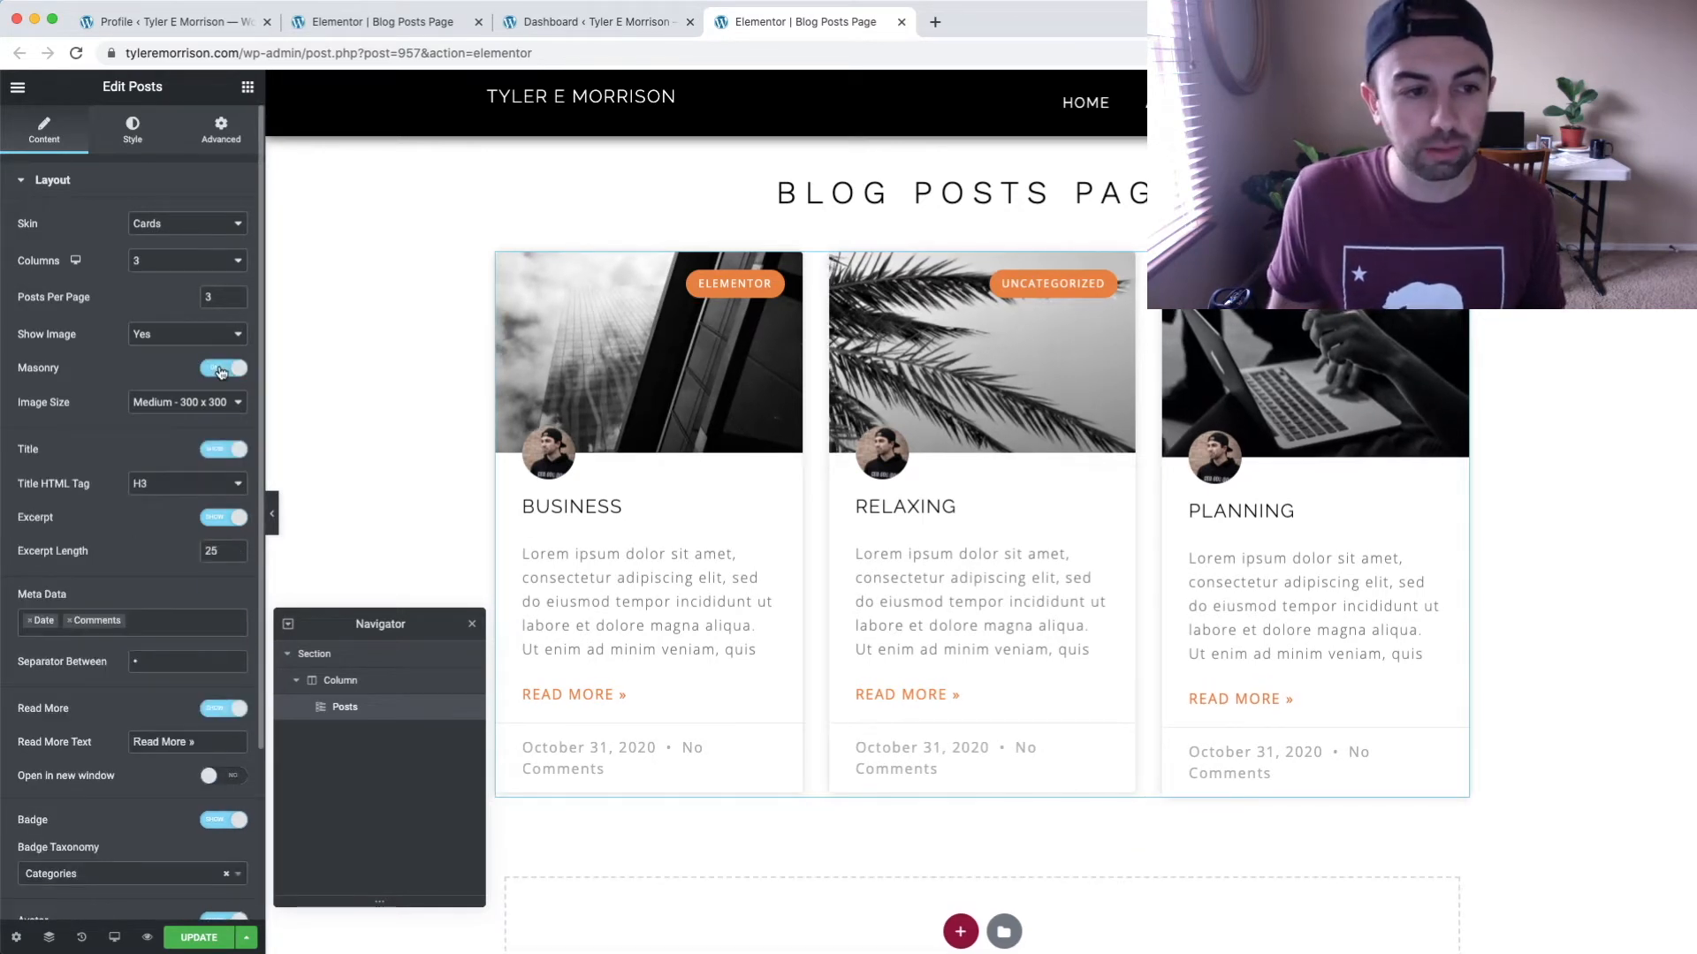
pyautogui.click(221, 370)
pyautogui.click(220, 370)
pyautogui.click(228, 370)
pyautogui.click(228, 370)
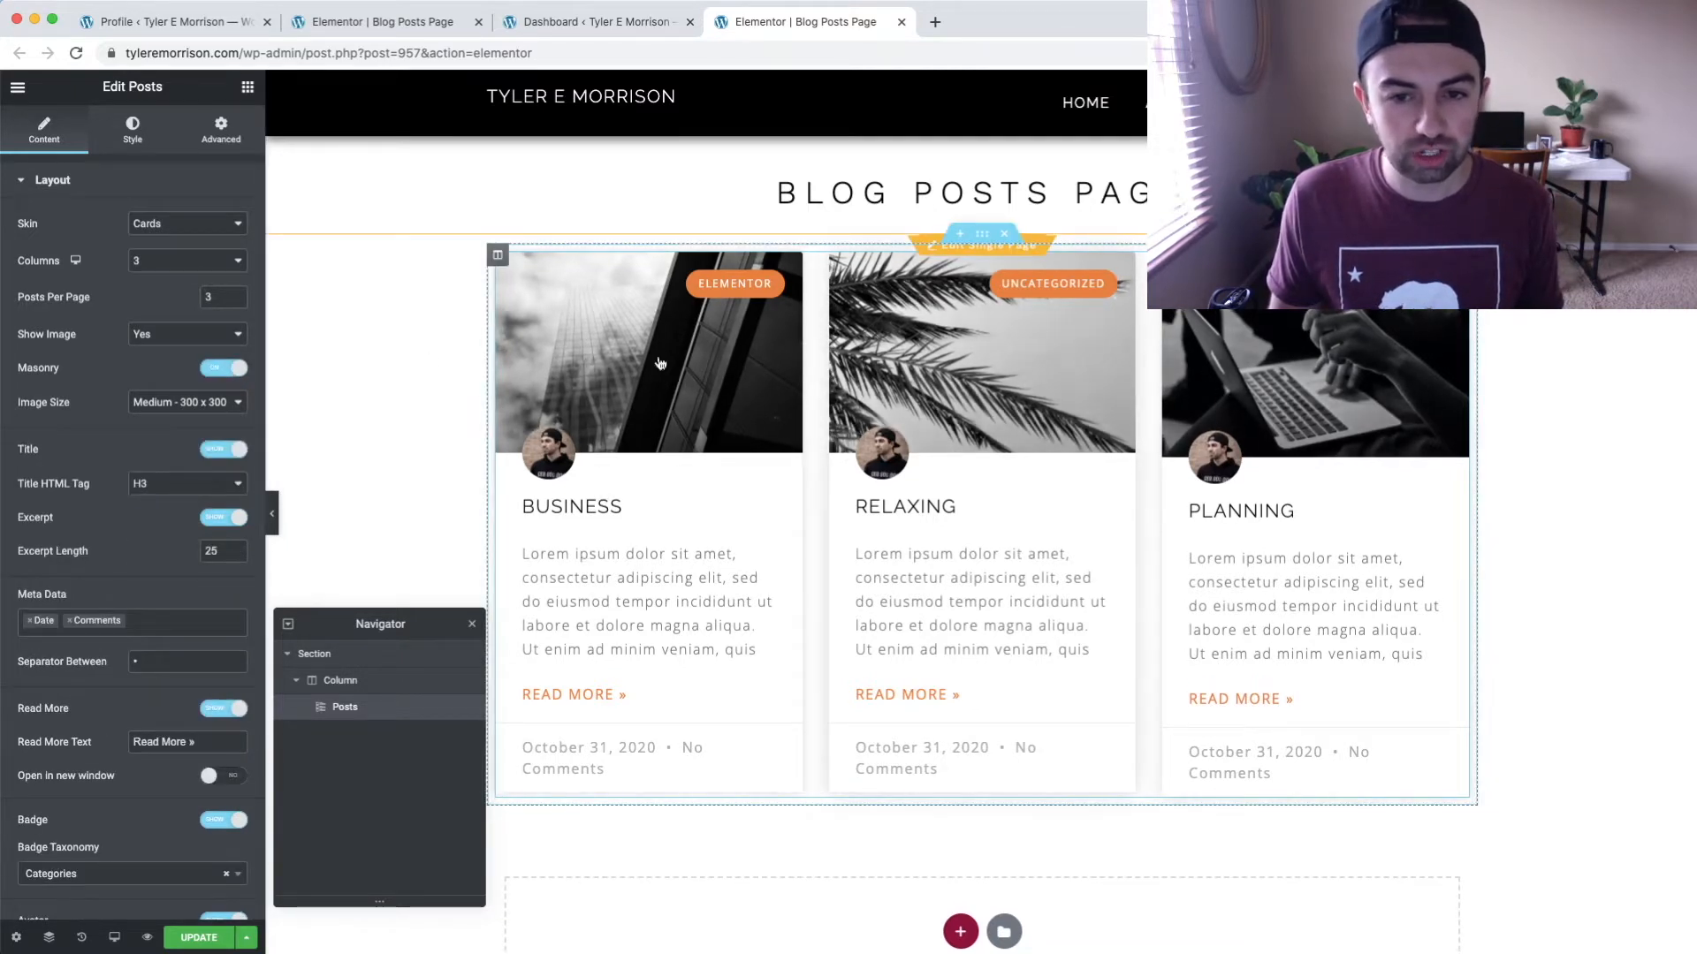
pyautogui.click(225, 368)
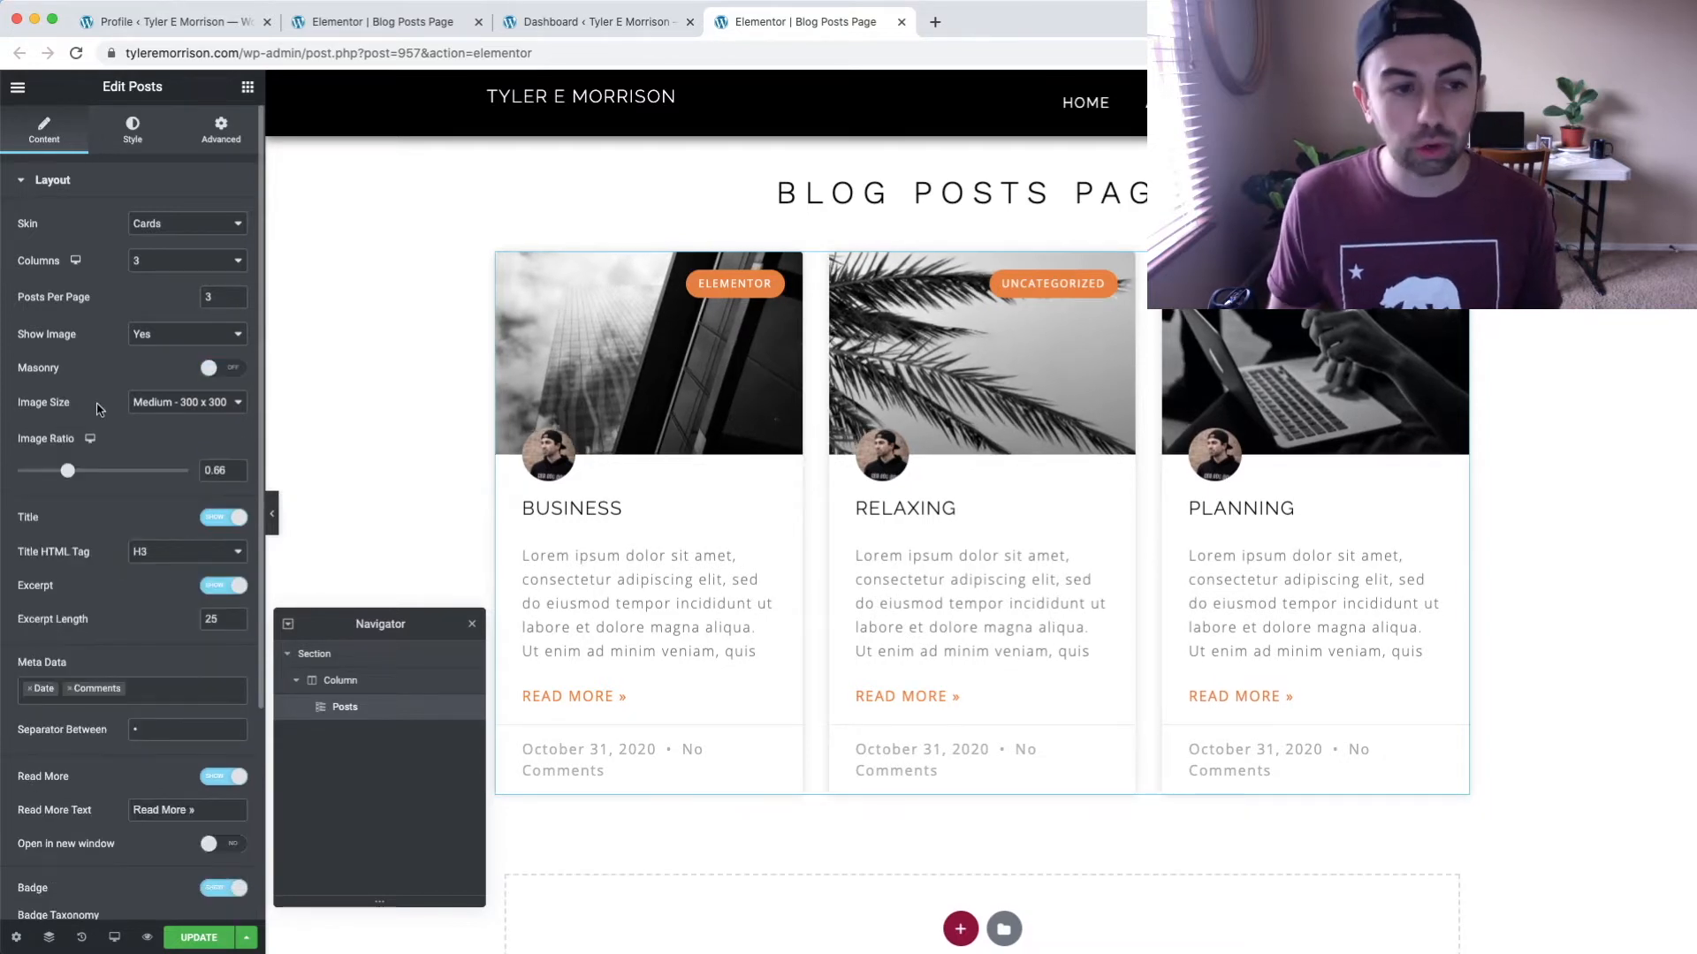
# Review the image size choices for the posts and set the size to Medium Large - 768 x 0.
pyautogui.click(234, 407)
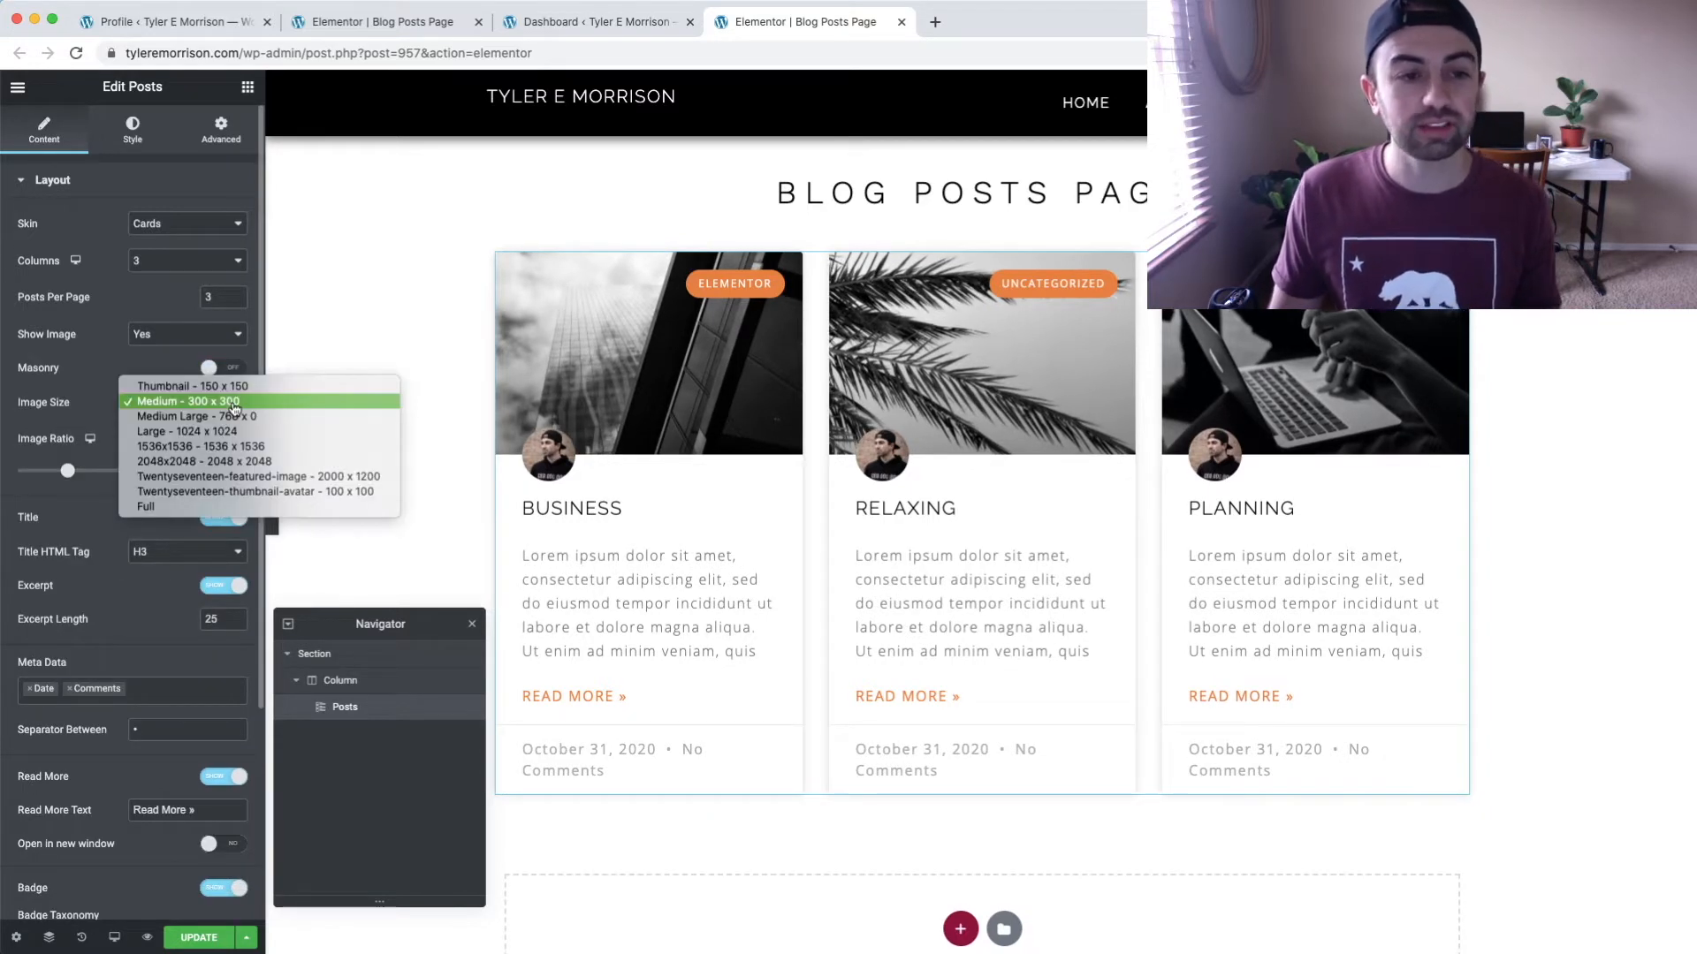
pyautogui.click(357, 342)
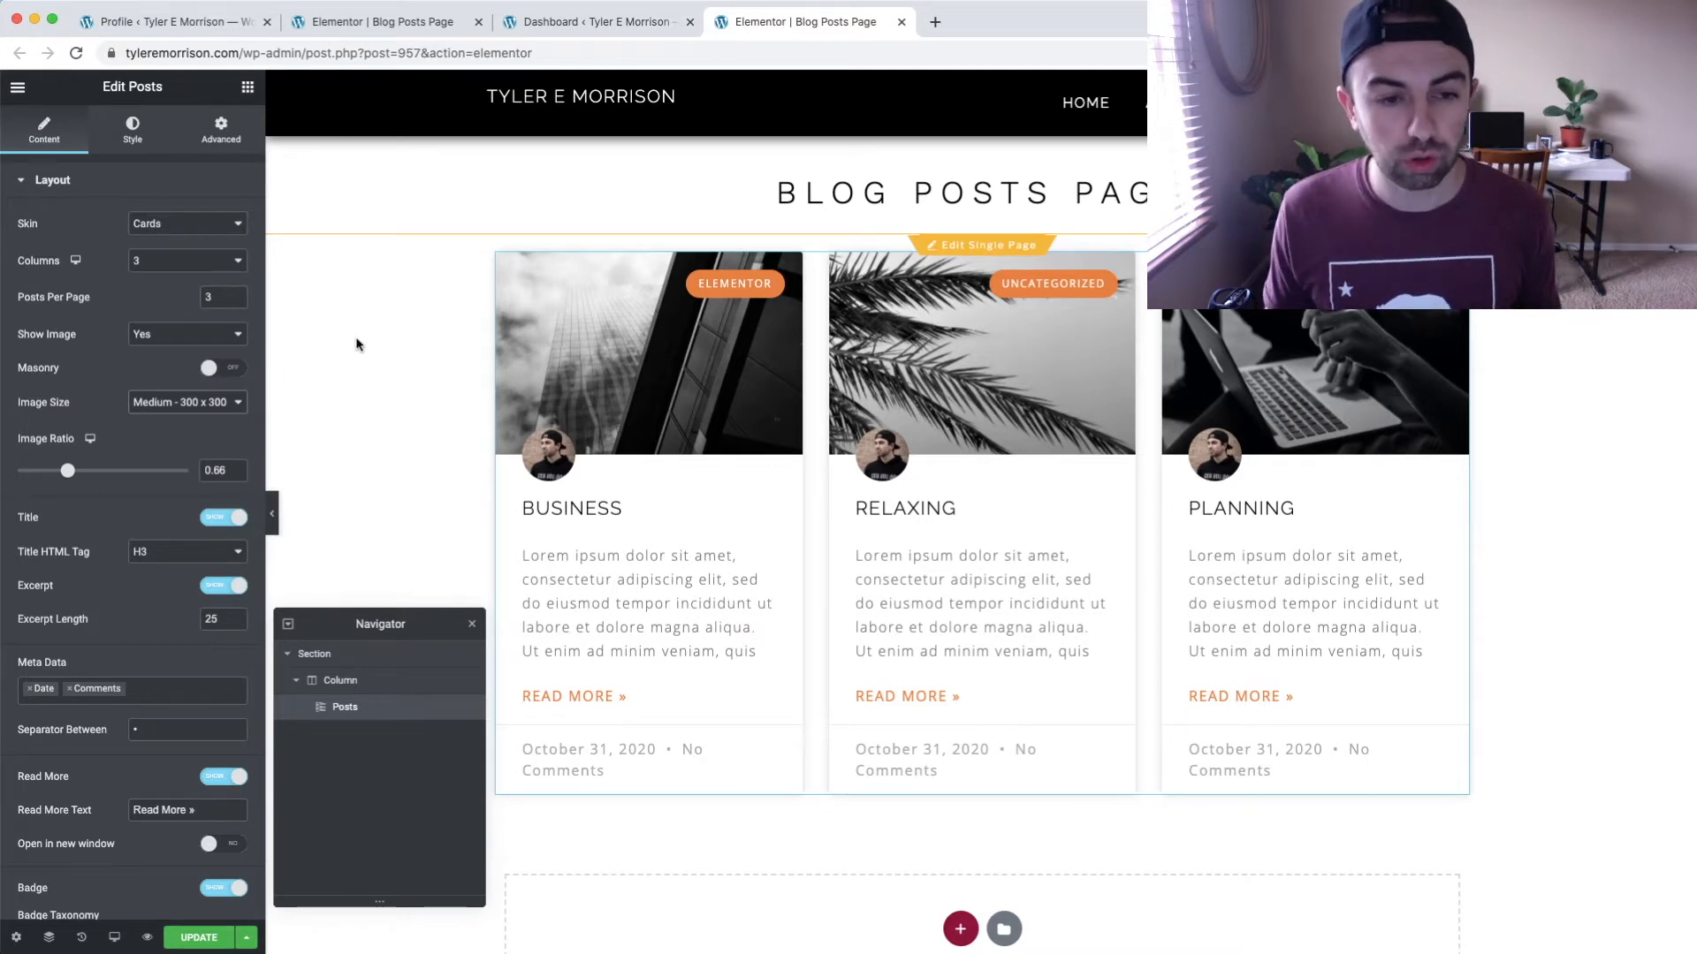
pyautogui.click(225, 415)
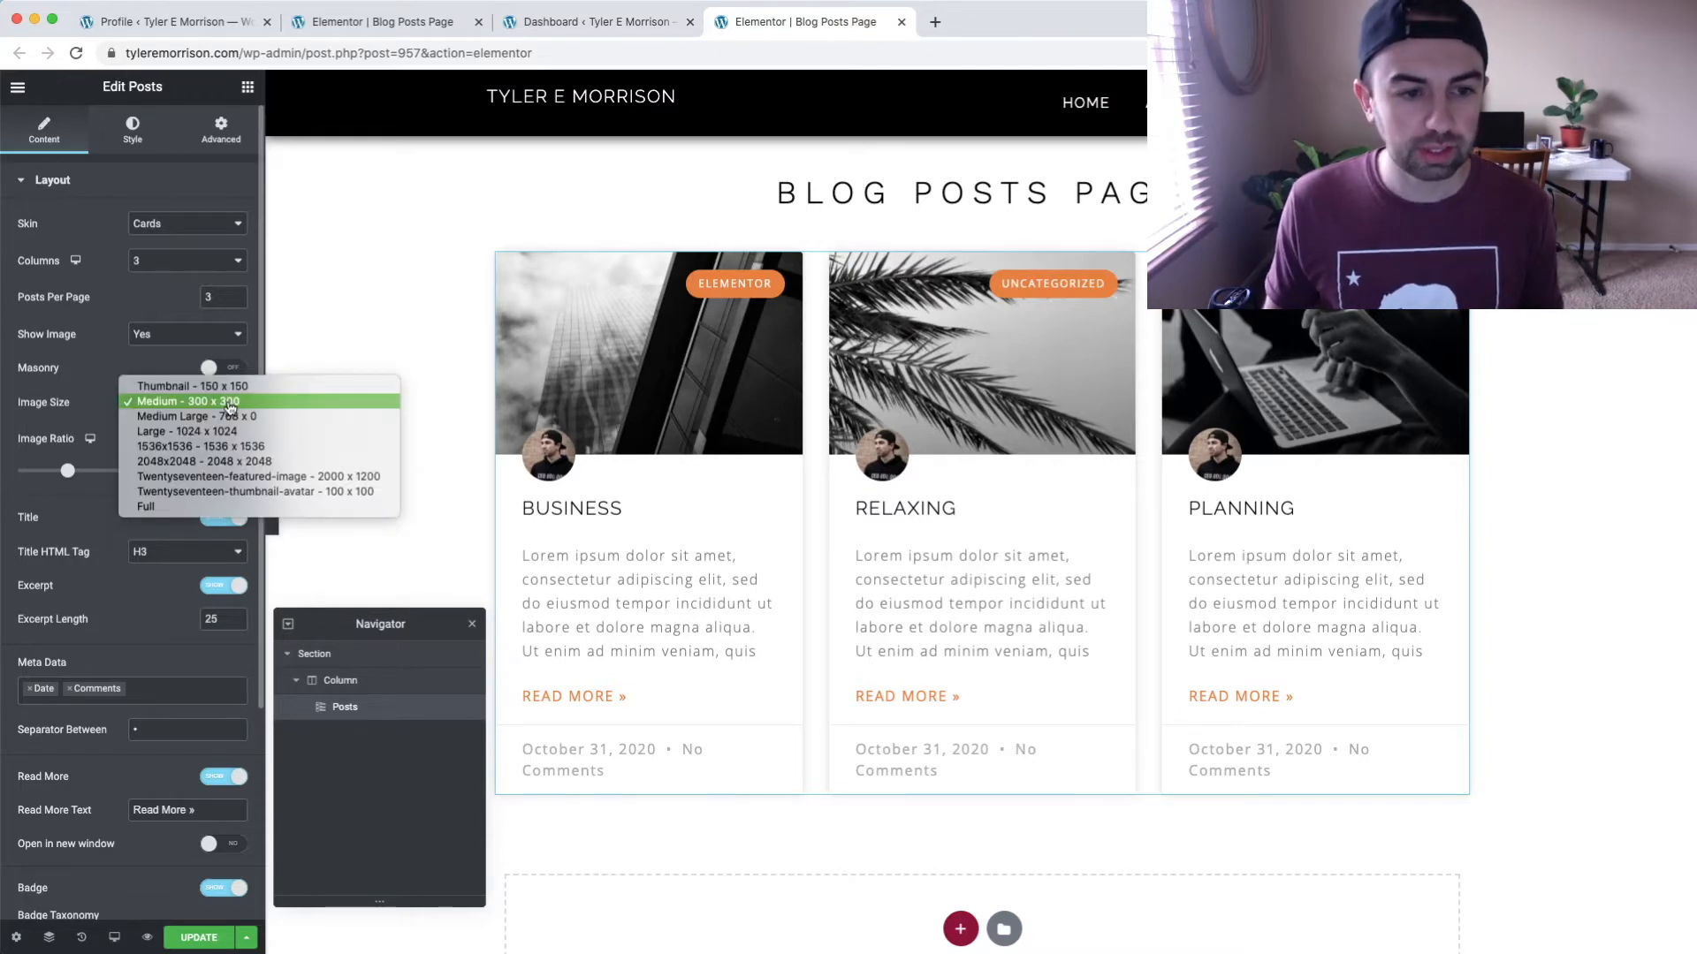
pyautogui.click(235, 417)
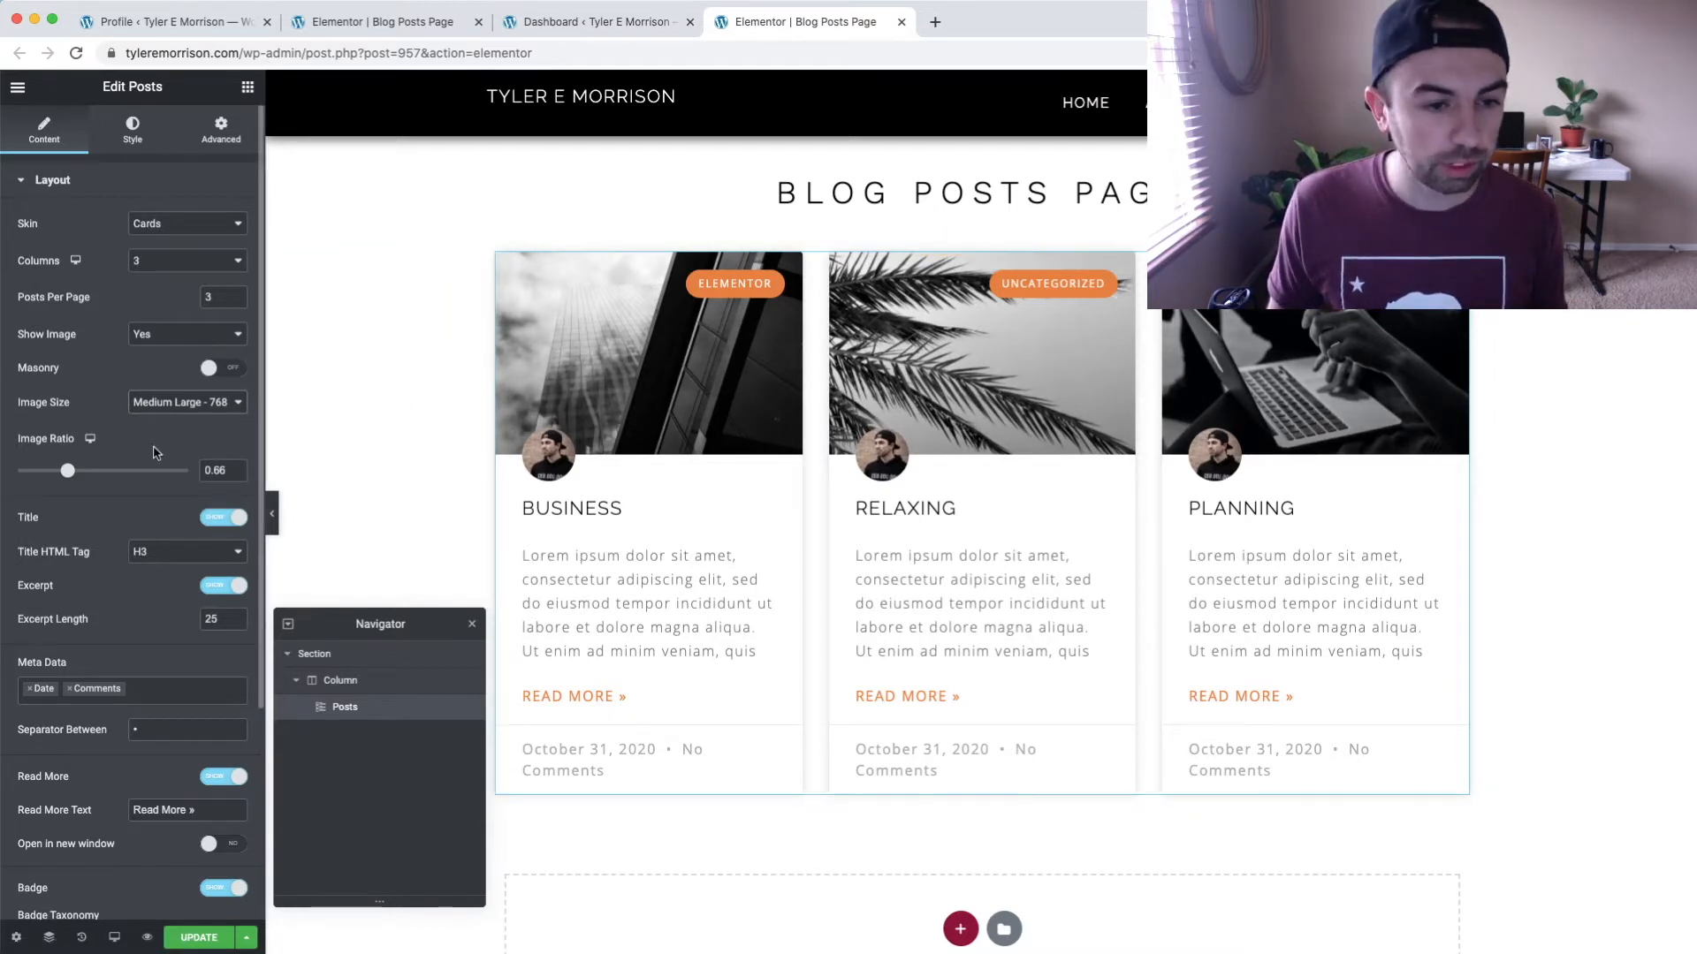
# Try a different image ratio for the posts, restore it to 0.66 and reselect the Posts widget.
pyautogui.moveTo(78, 477)
pyautogui.mouseDown()
pyautogui.moveTo(108, 476)
pyautogui.moveTo(91, 475)
pyautogui.mouseUp()
pyautogui.moveTo(228, 471); pyautogui.dragTo(198, 471)
pyautogui.write('0.66')
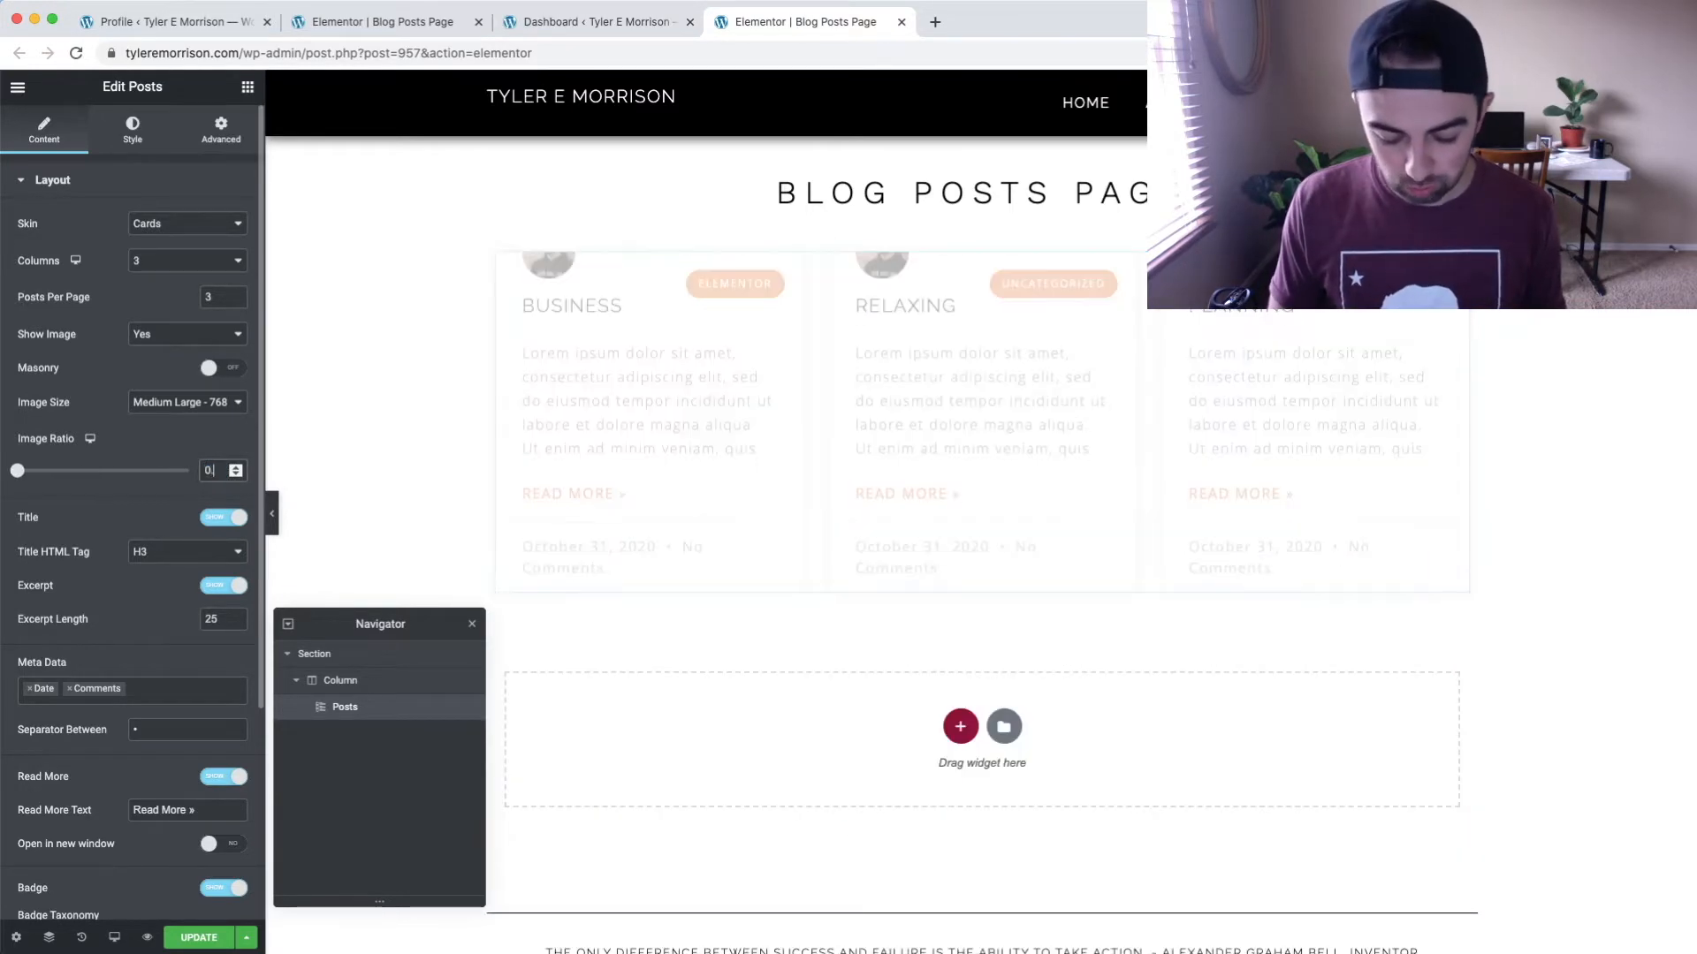
pyautogui.click(379, 432)
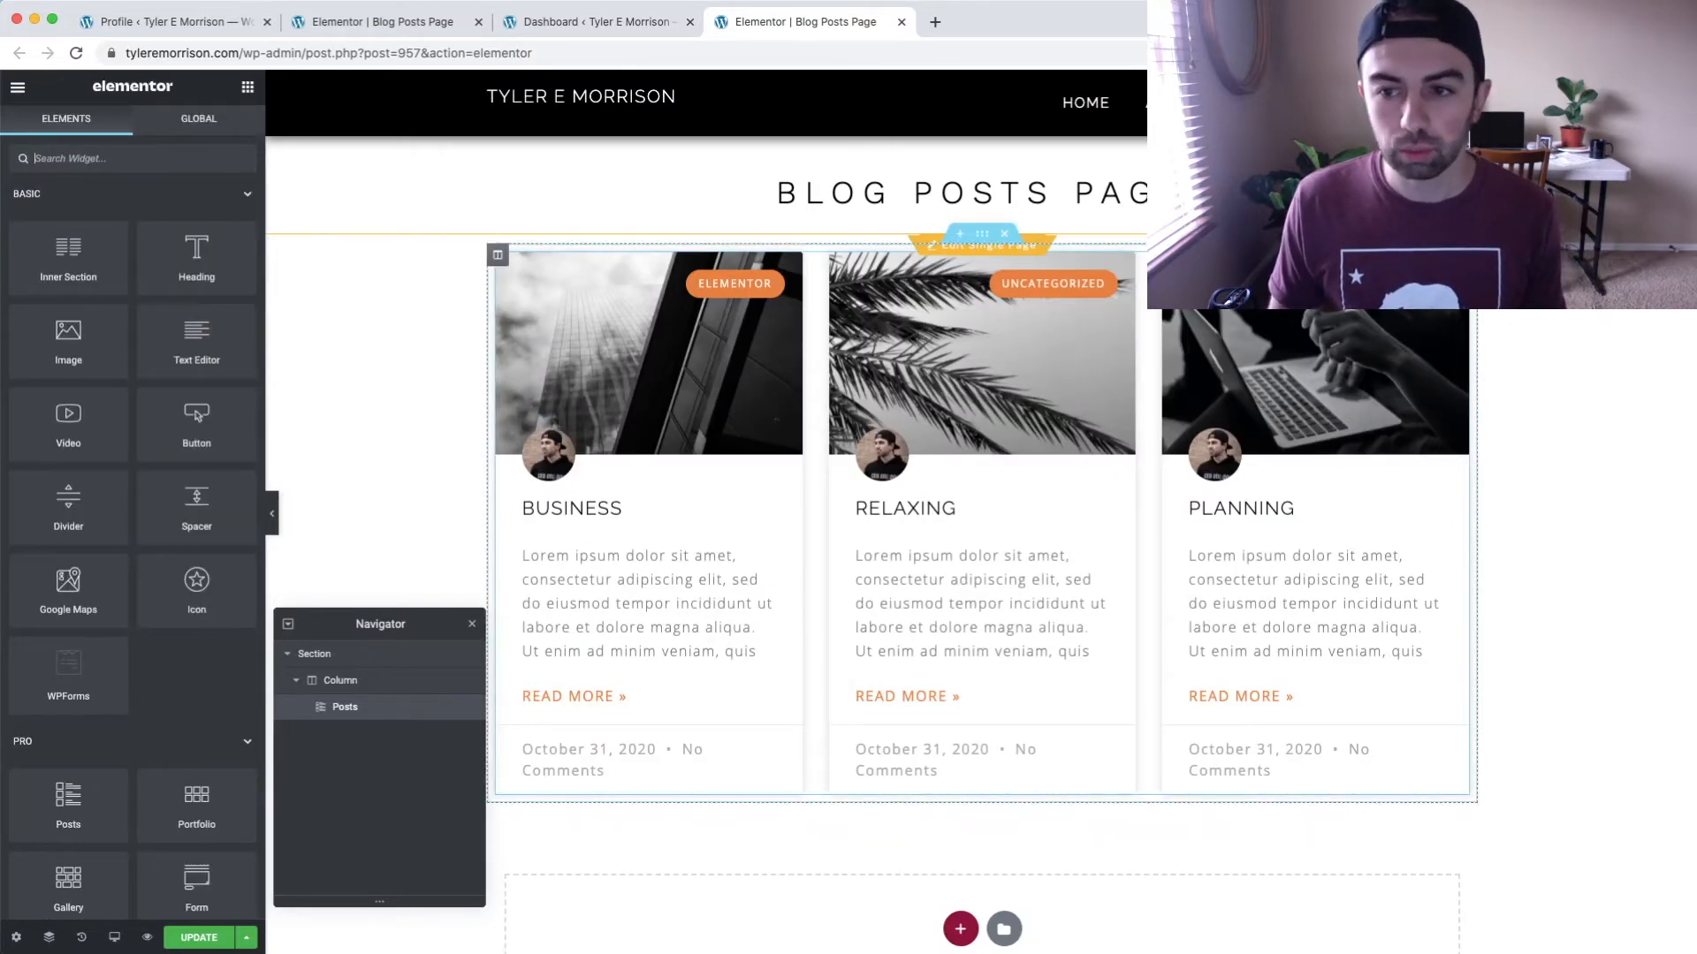
pyautogui.click(1458, 263)
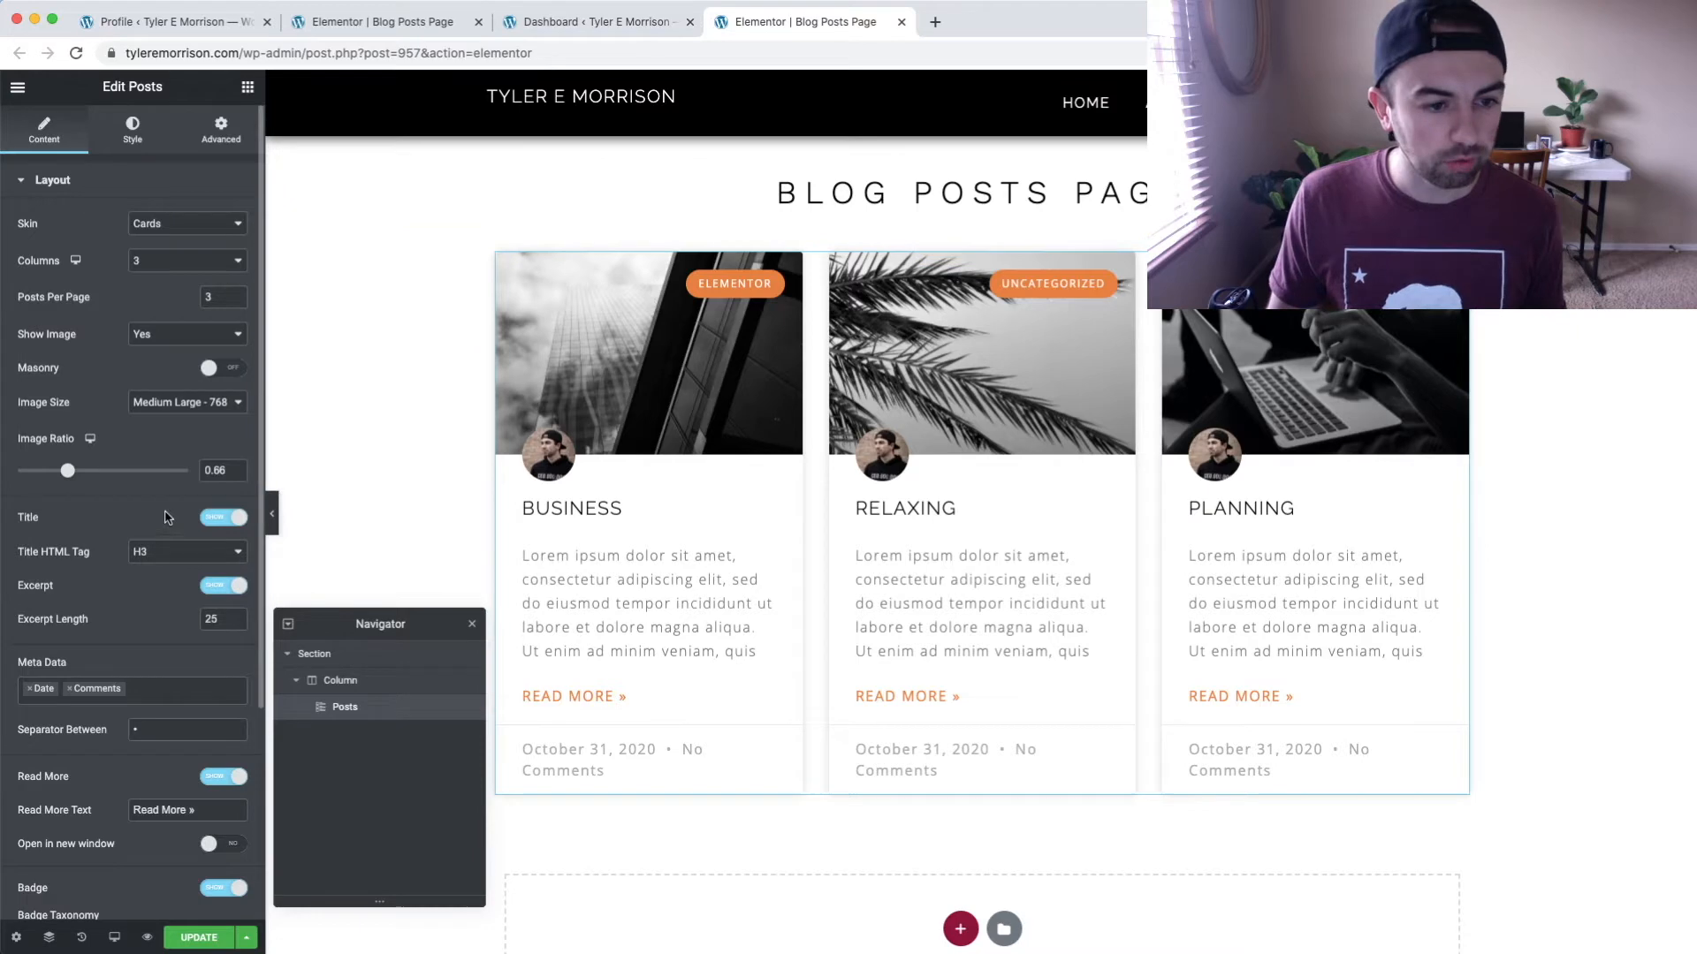
# Hide the post titles and show them again, and review the Title HTML Tag options without changing the tag.
pyautogui.click(223, 519)
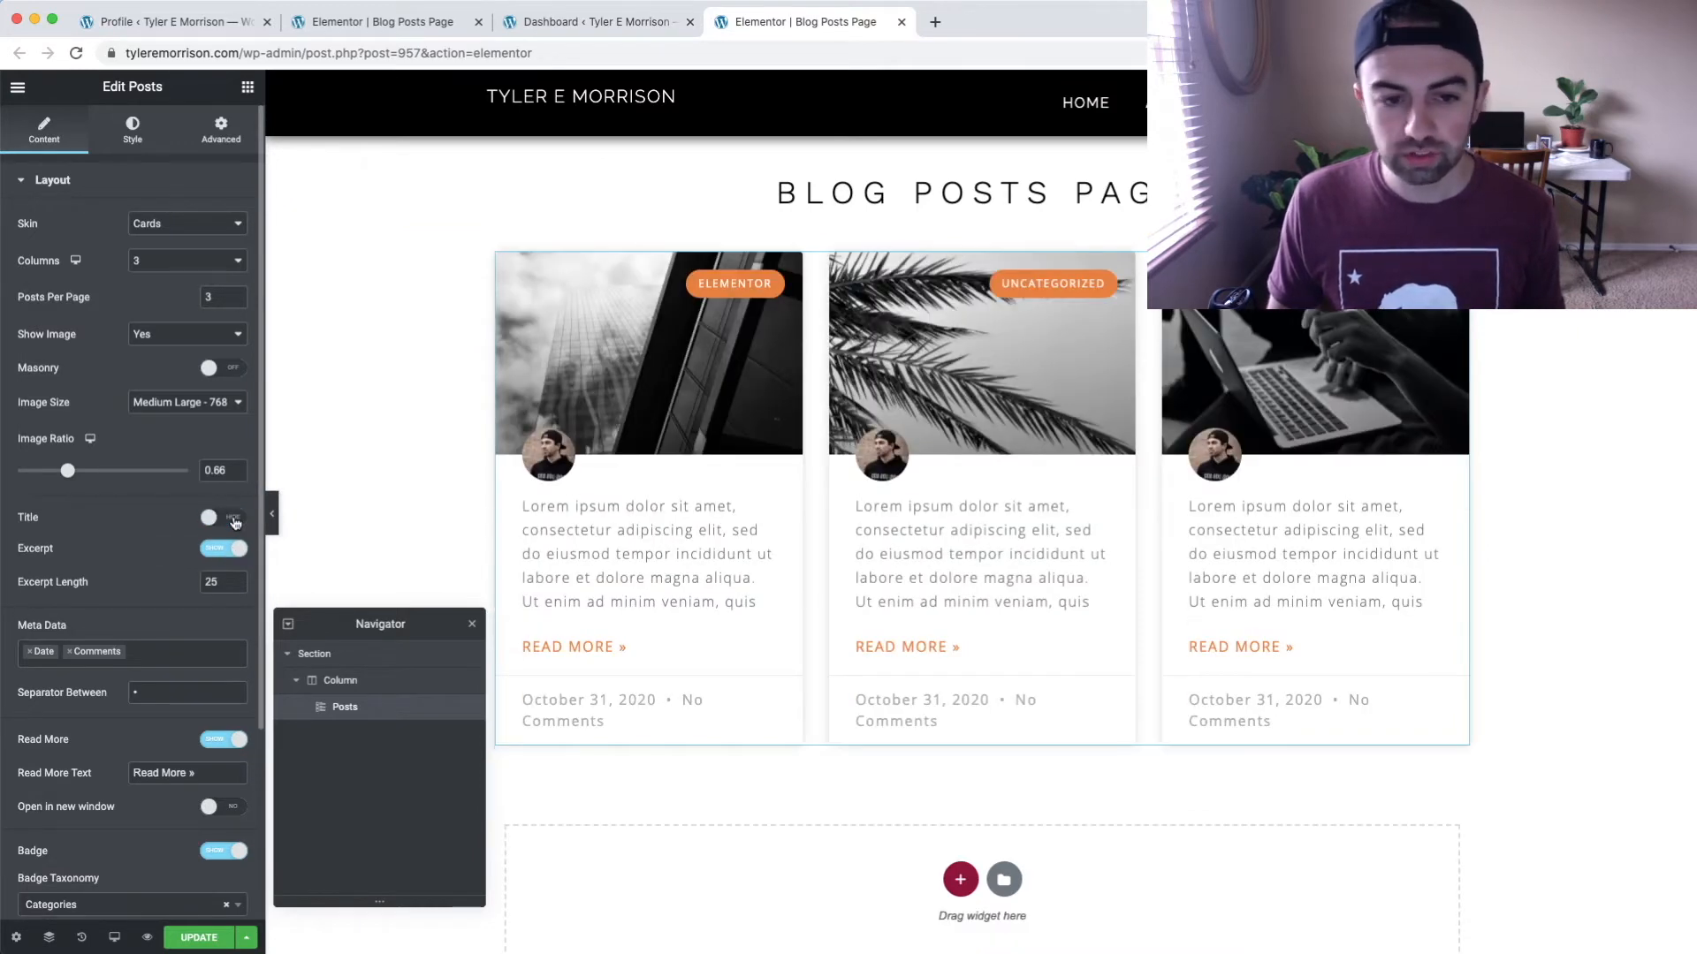
pyautogui.click(233, 522)
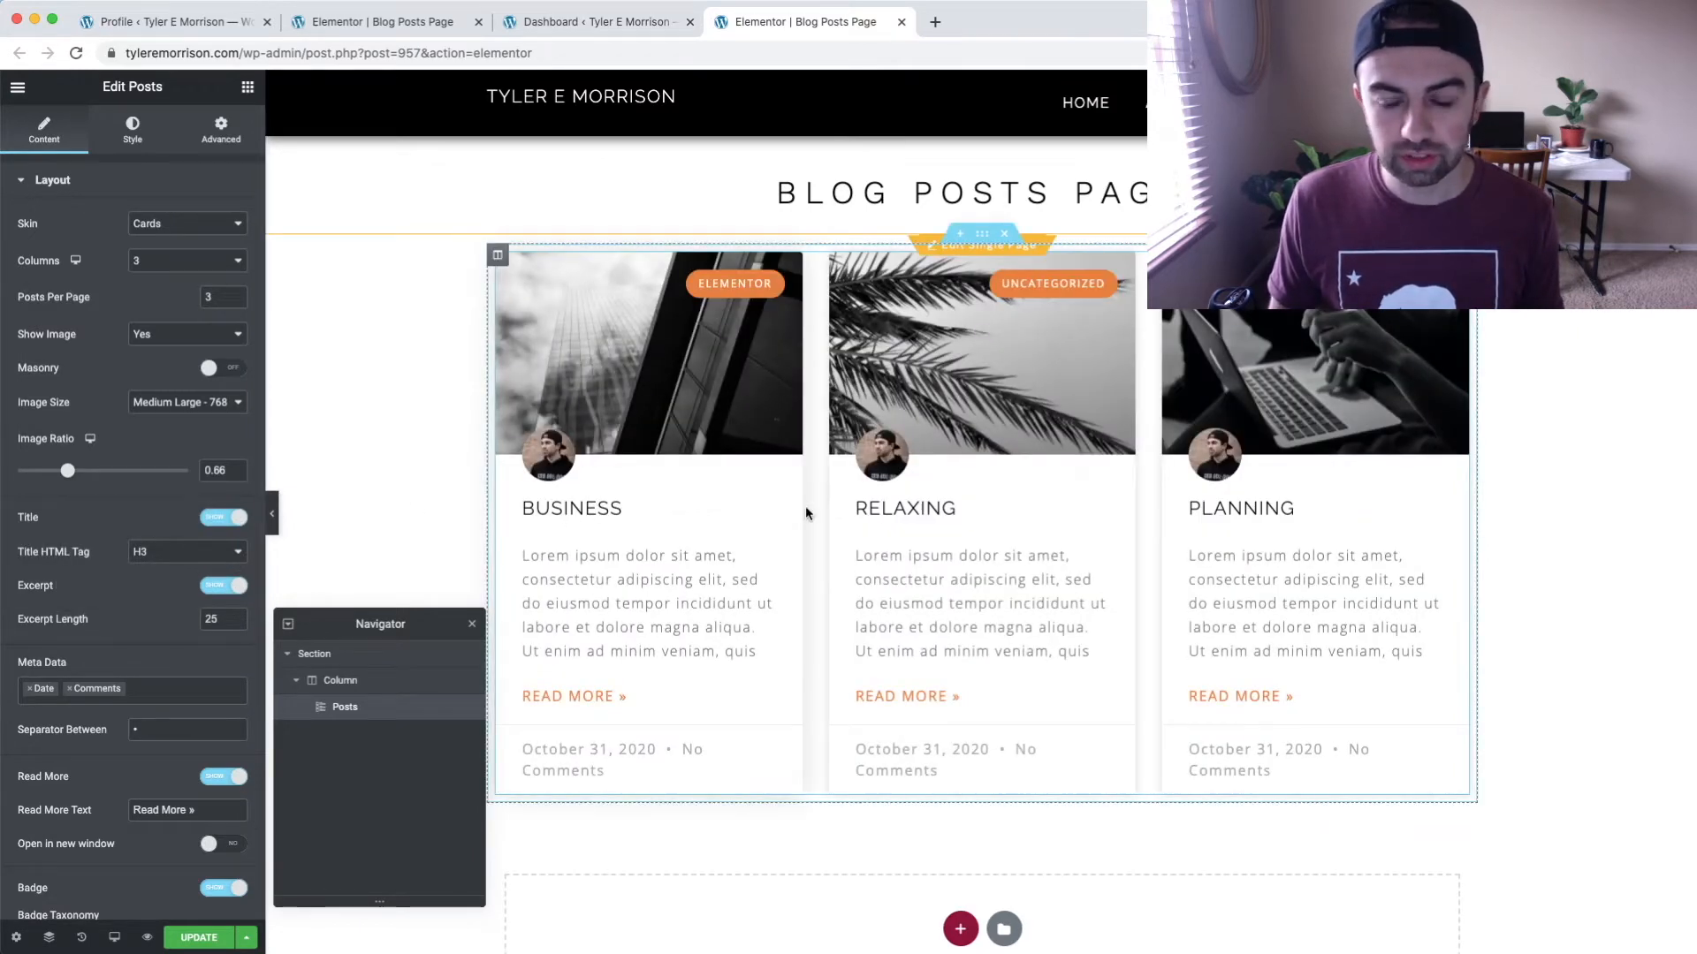
pyautogui.scroll(-2, 190, 508)
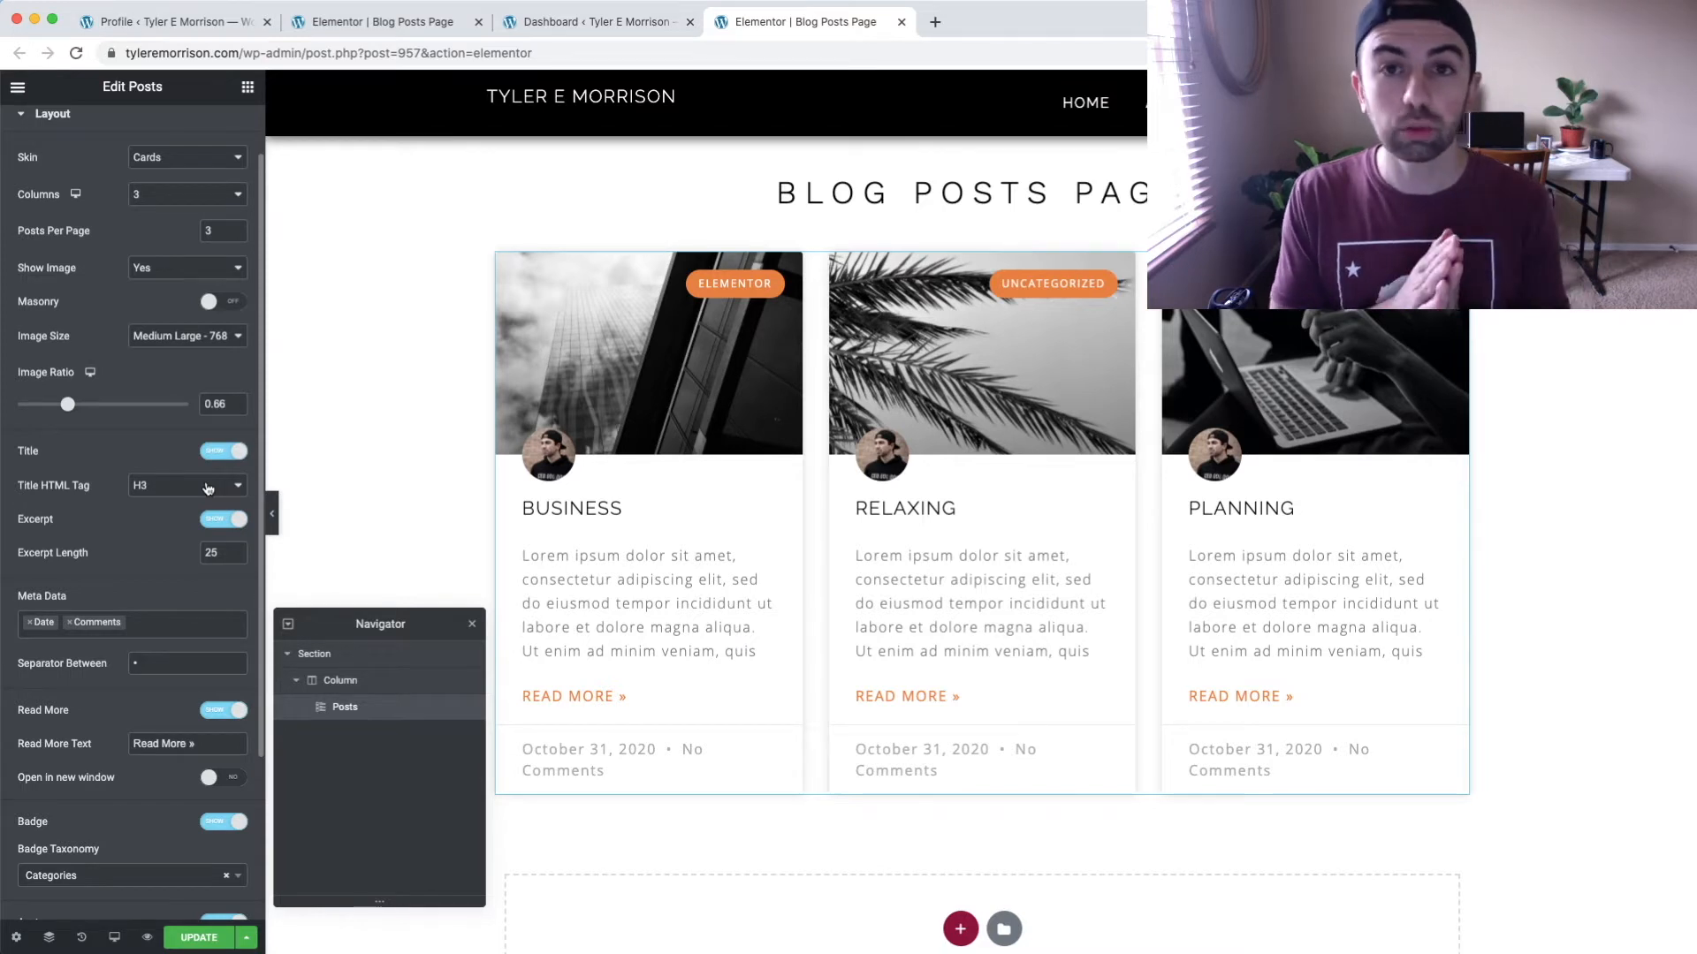
pyautogui.click(209, 489)
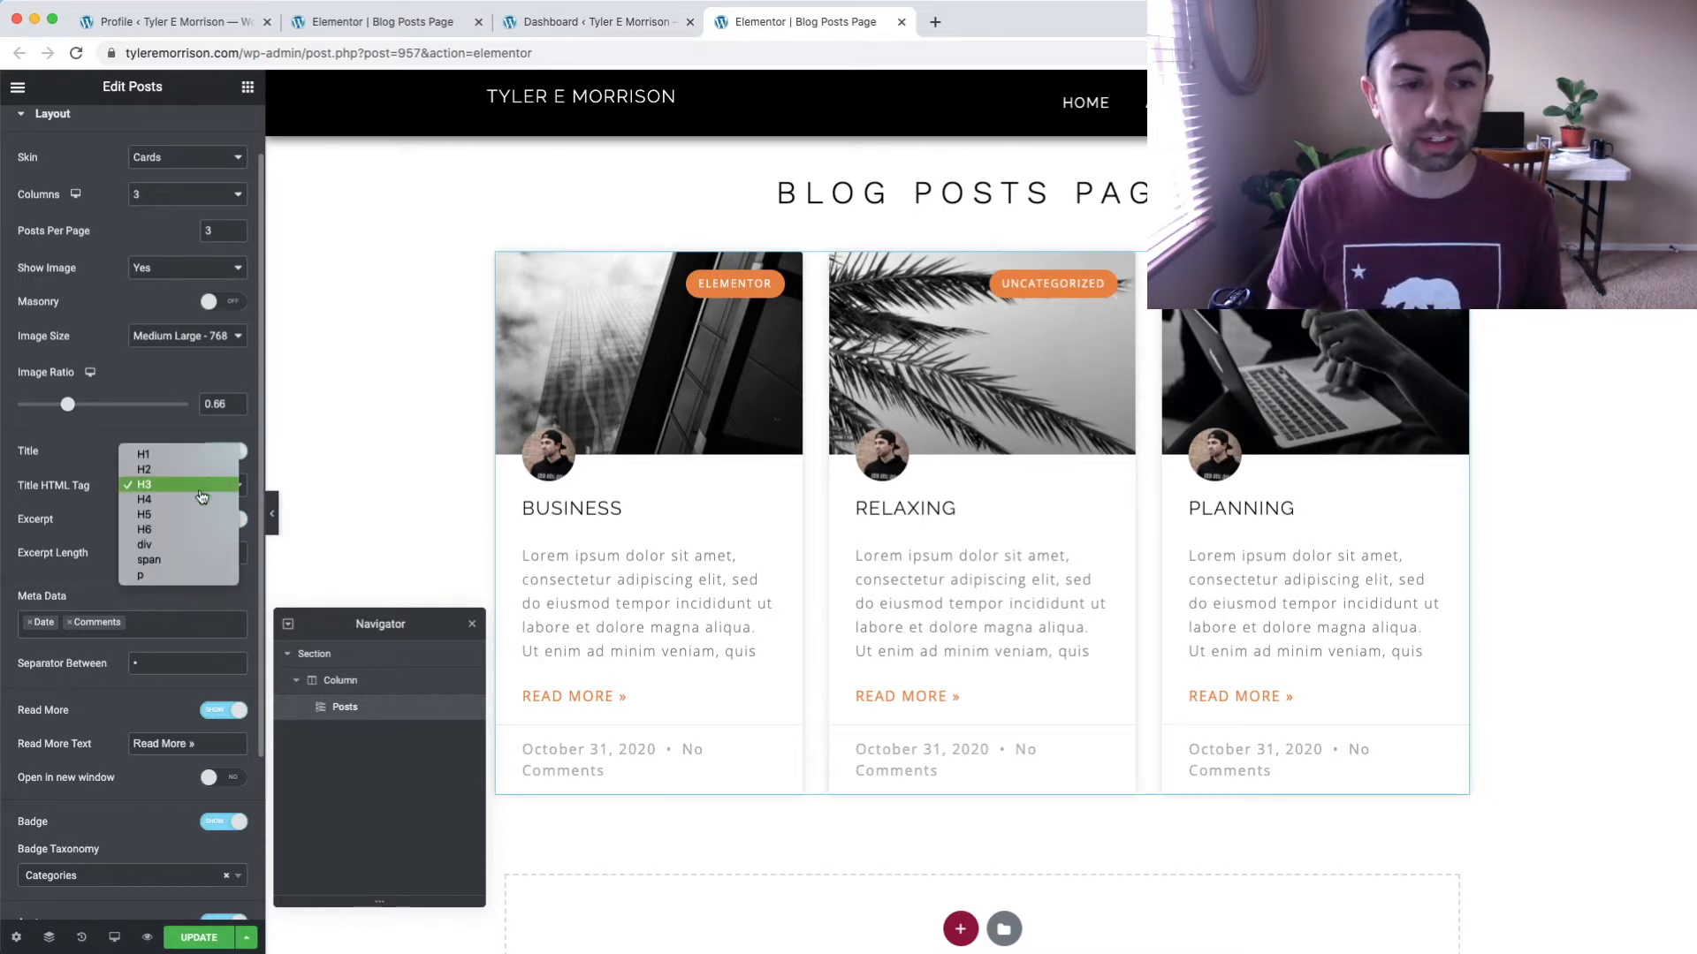
pyautogui.click(77, 458)
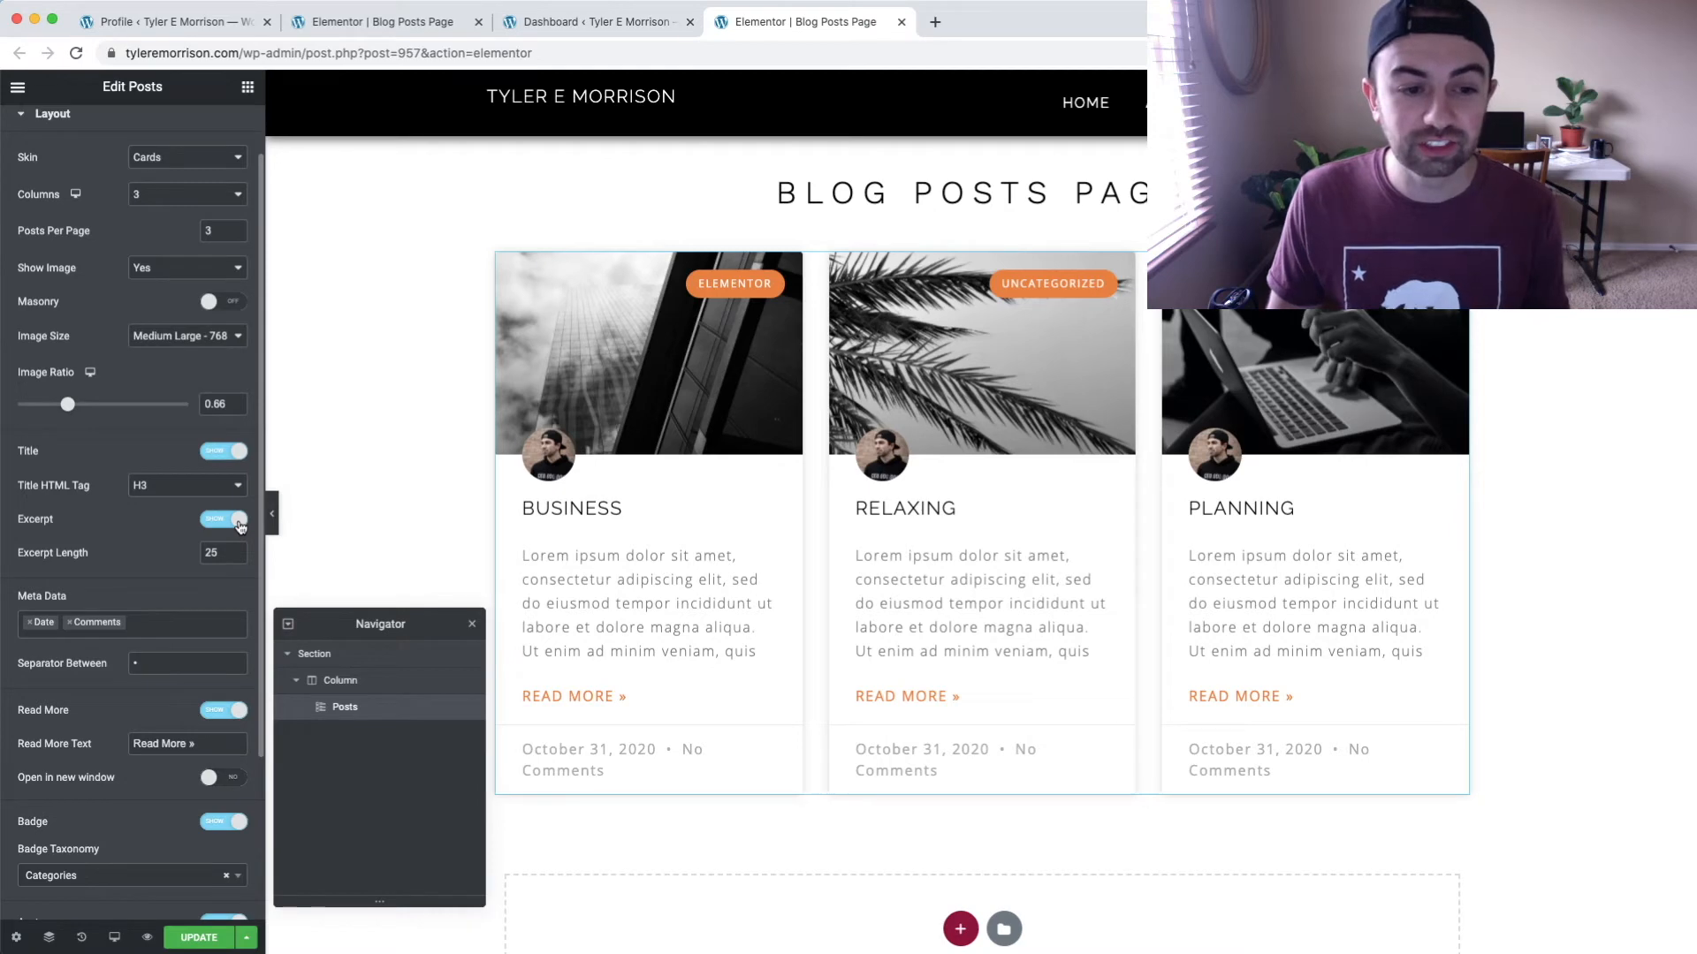
# Hide the post excerpts and show them again, and point out the excerpt text on the Business card.
pyautogui.click(239, 523)
pyautogui.click(238, 523)
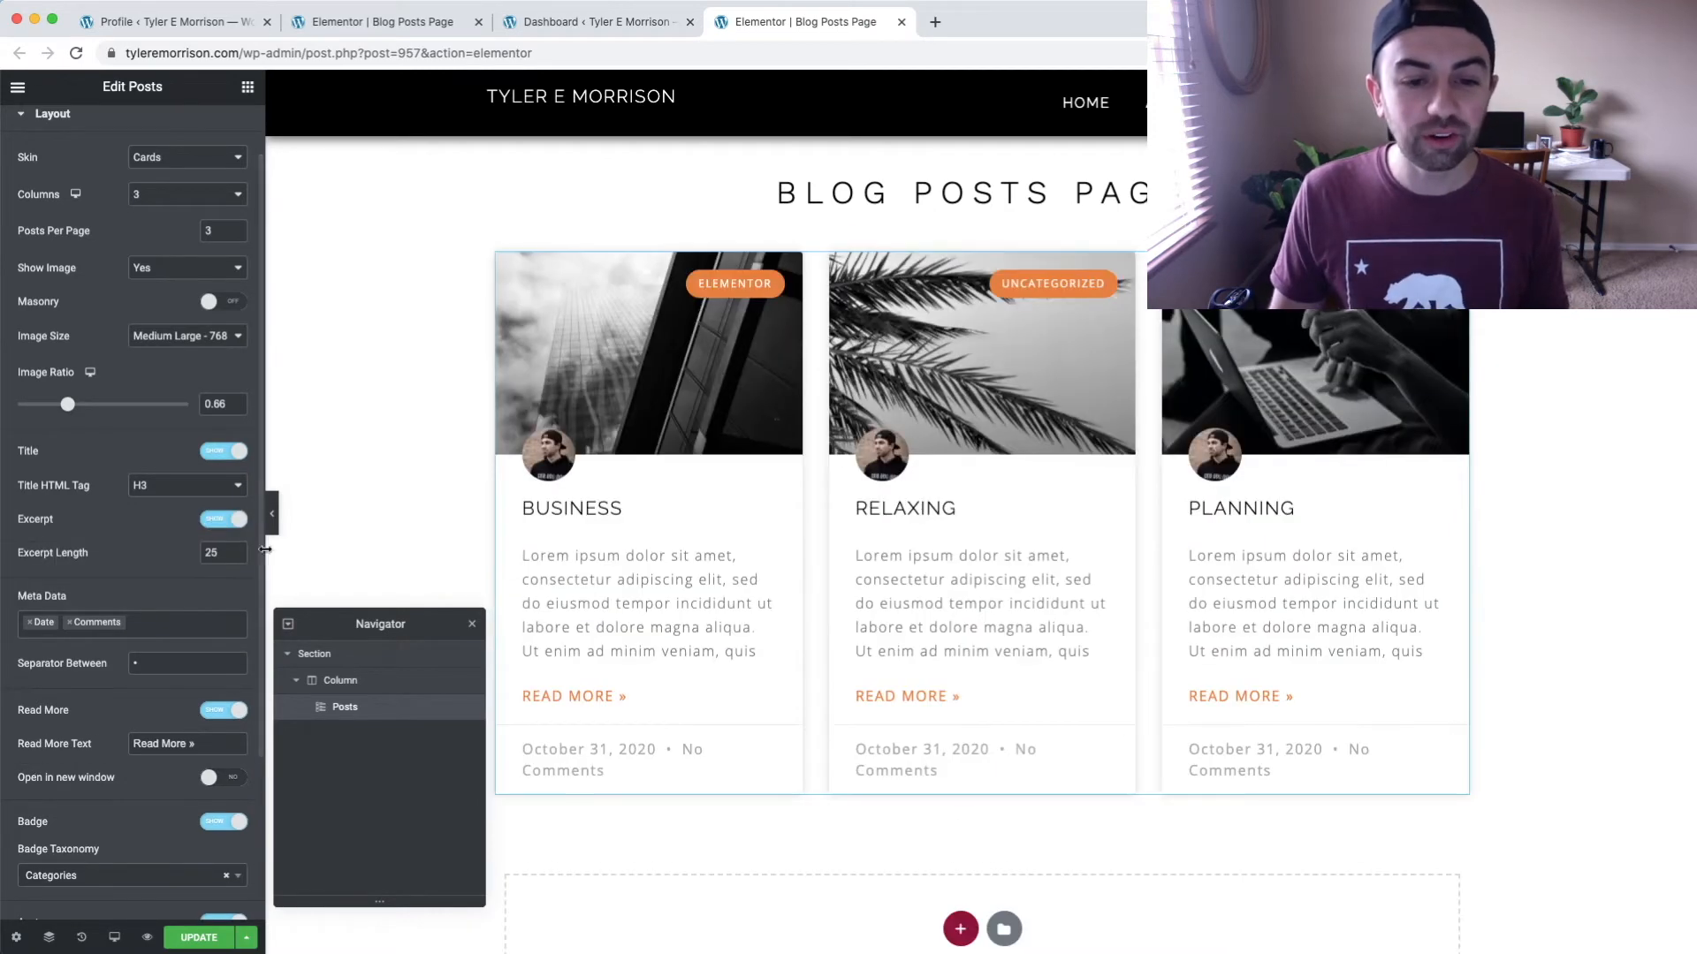
pyautogui.moveTo(521, 560); pyautogui.dragTo(562, 567)
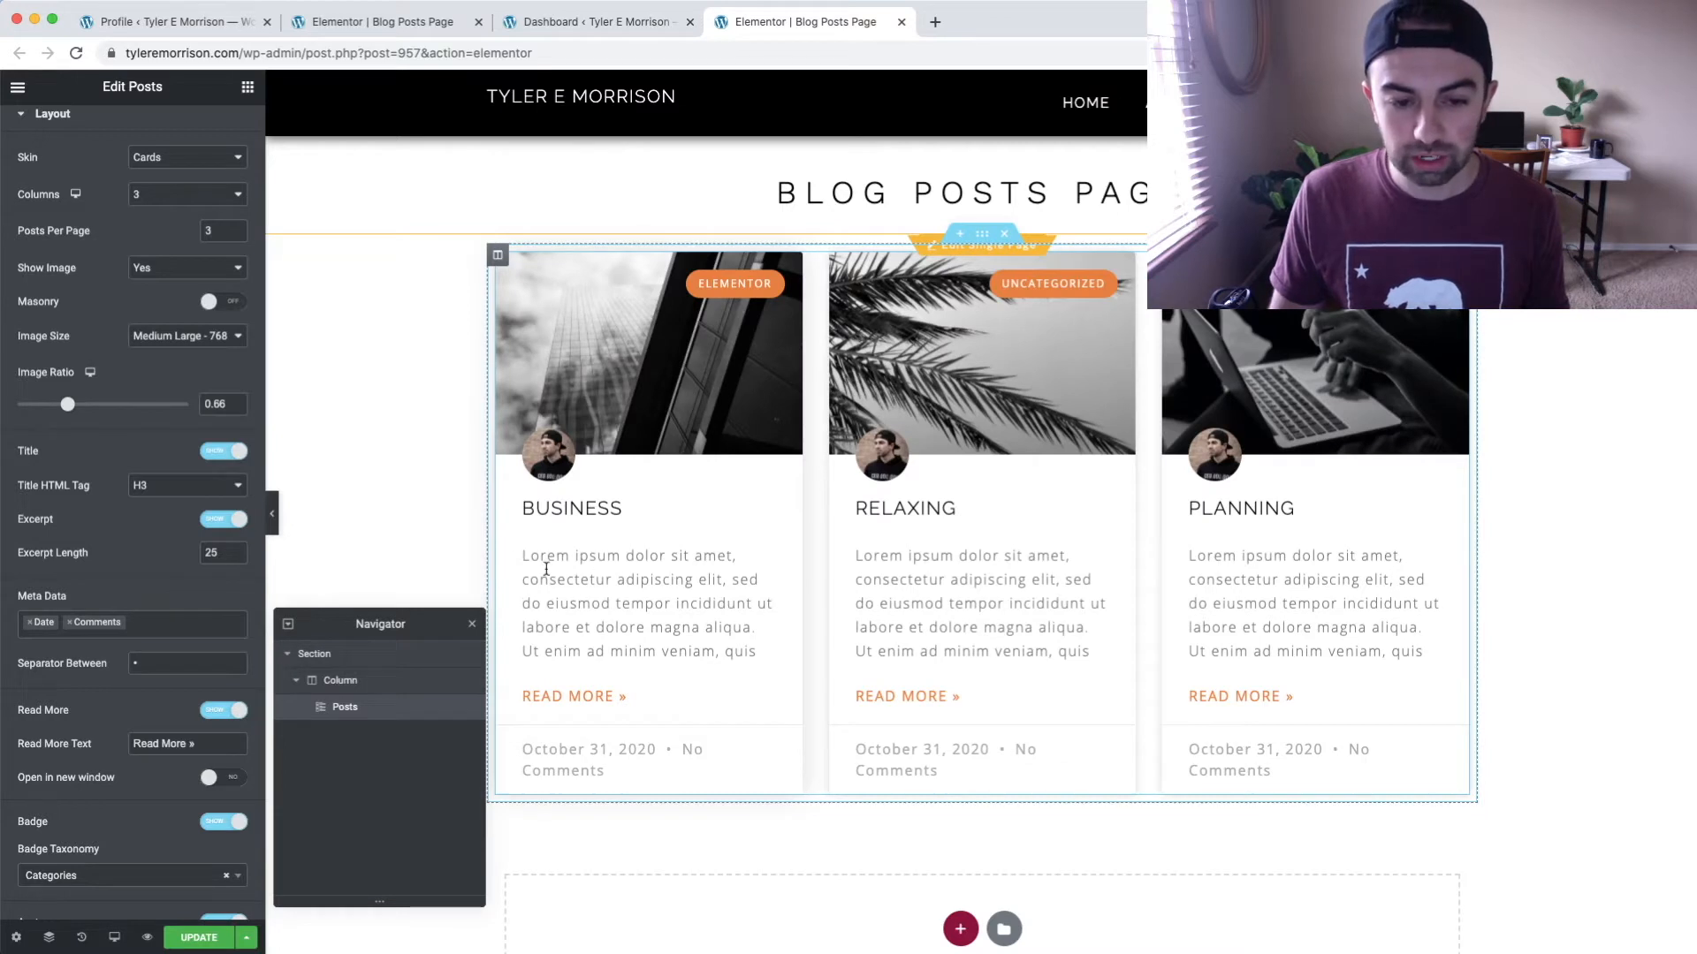
# Hide the post excerpts and show them again, and try an Excerpt Length of 10.
pyautogui.click(228, 523)
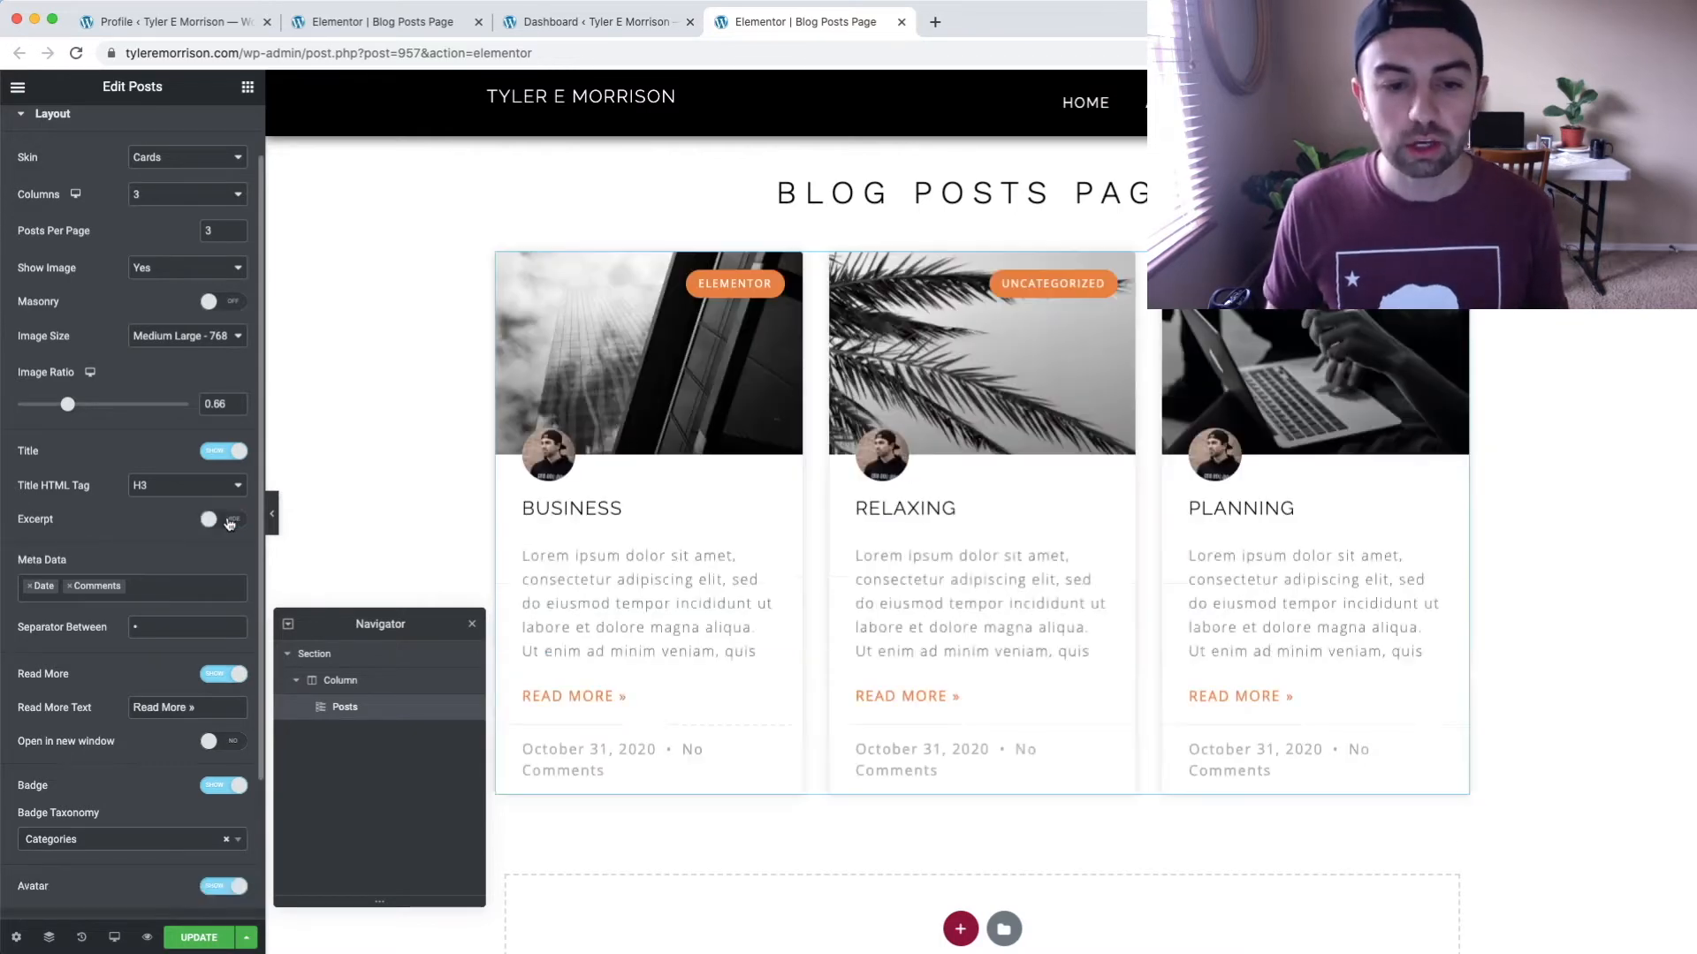
pyautogui.click(229, 521)
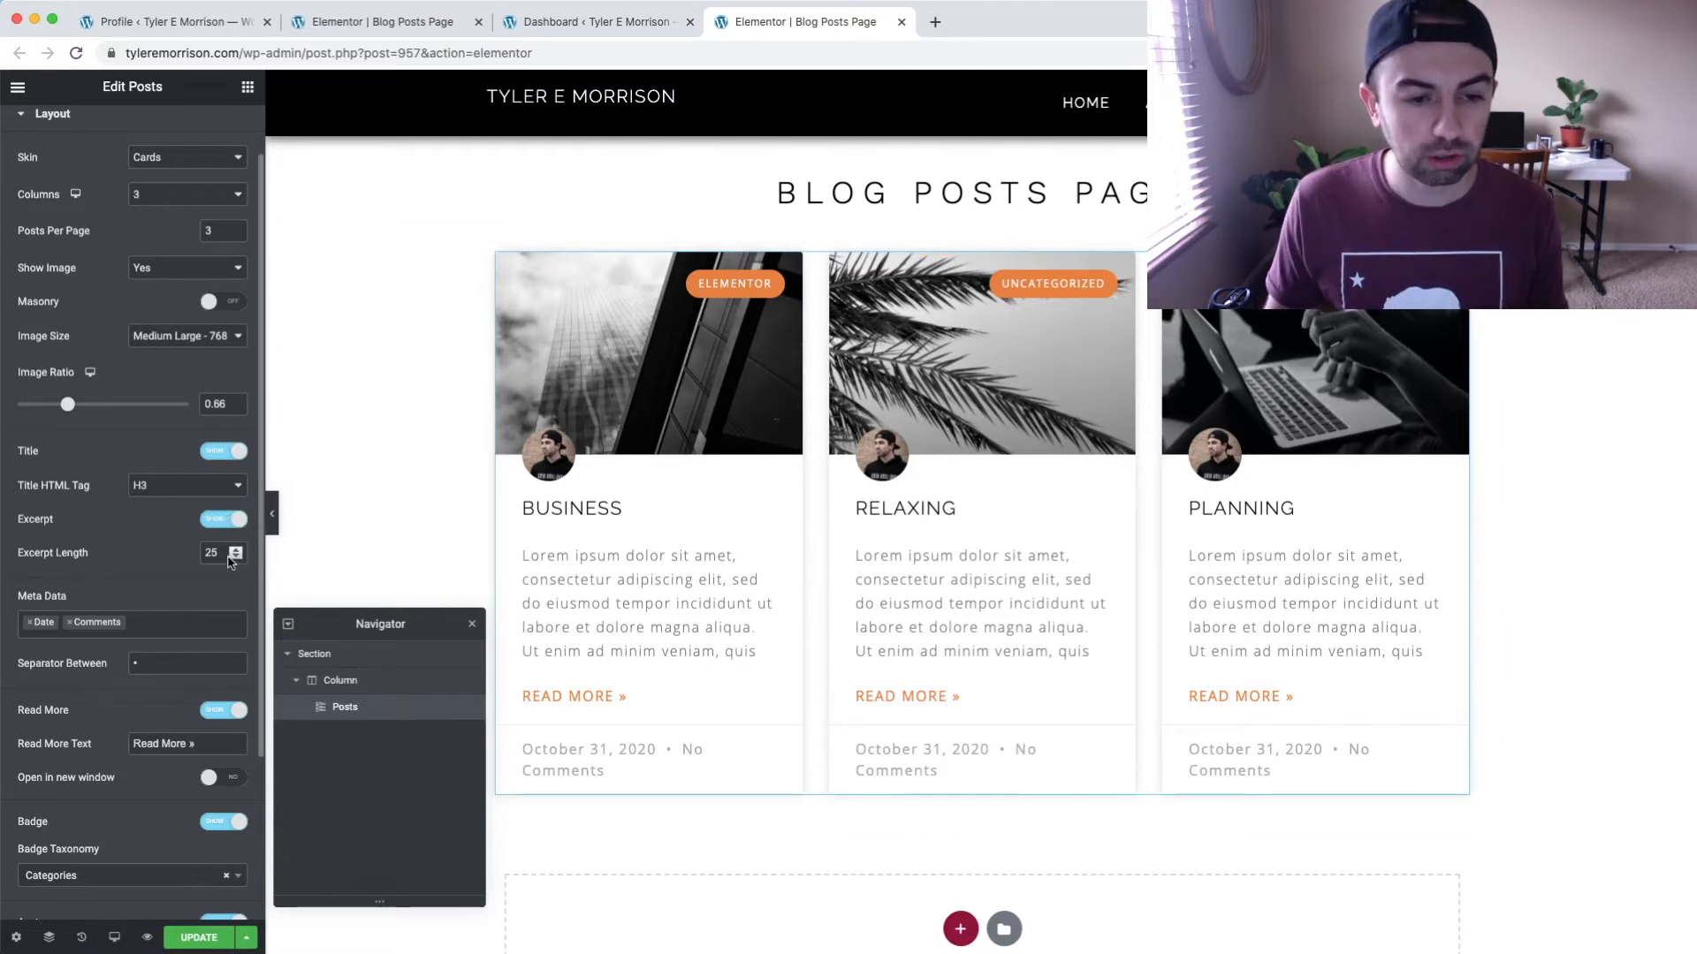
pyautogui.moveTo(222, 554); pyautogui.dragTo(196, 554)
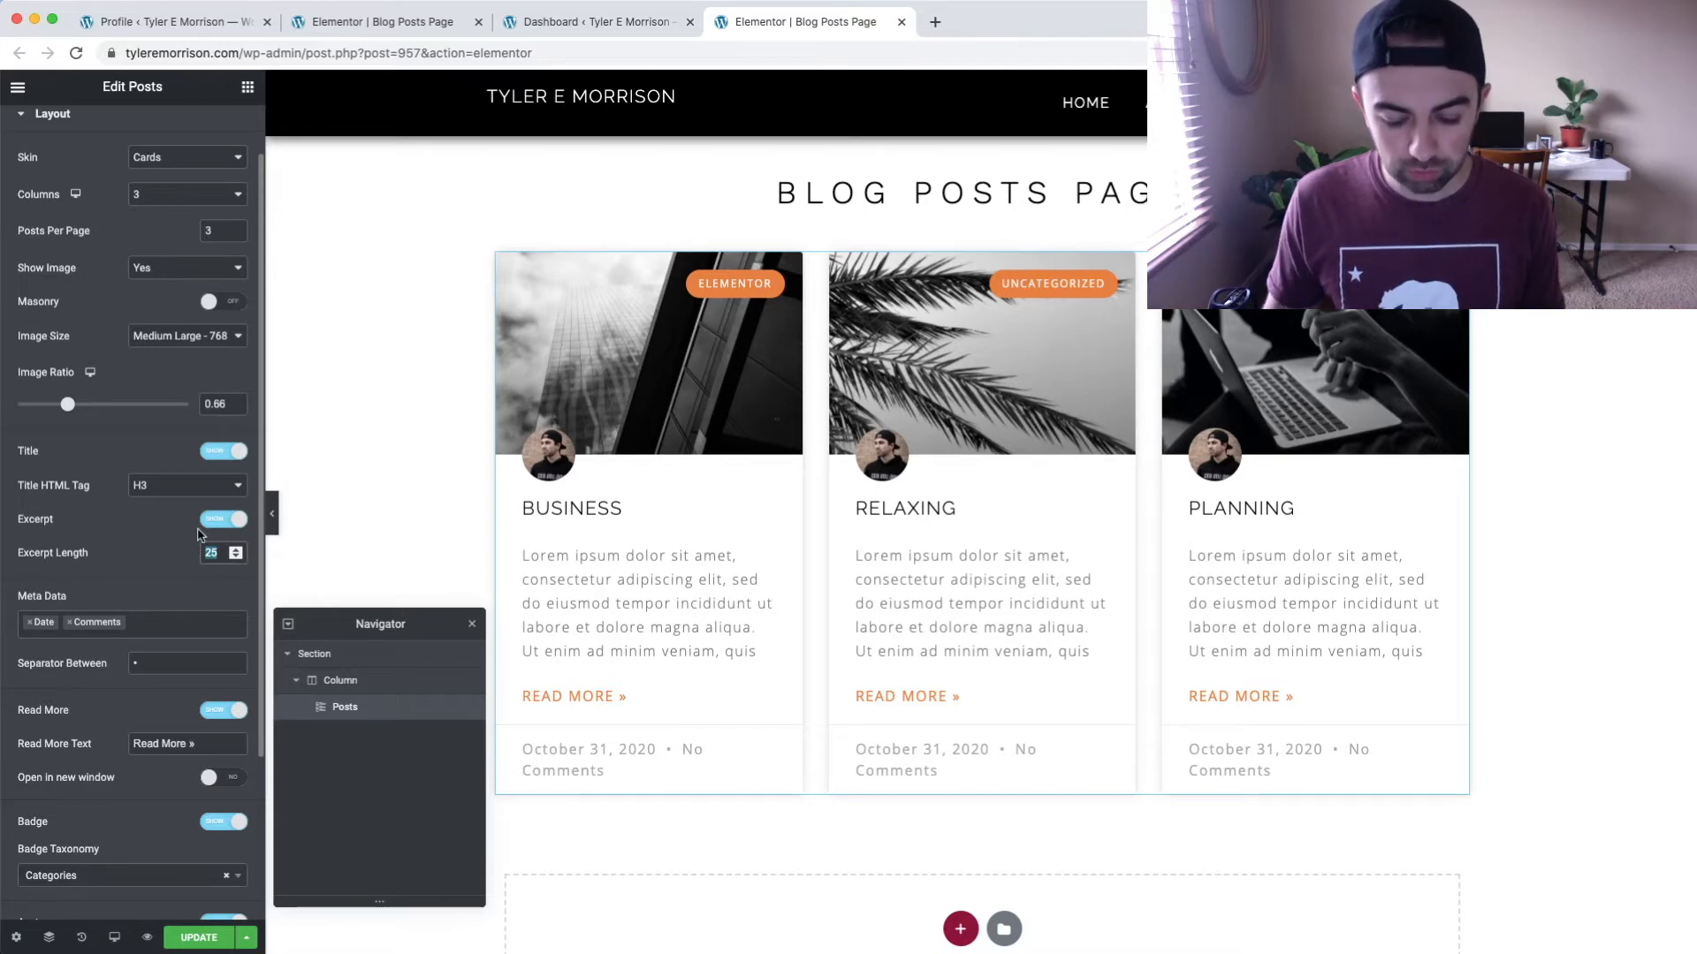
pyautogui.write('10')
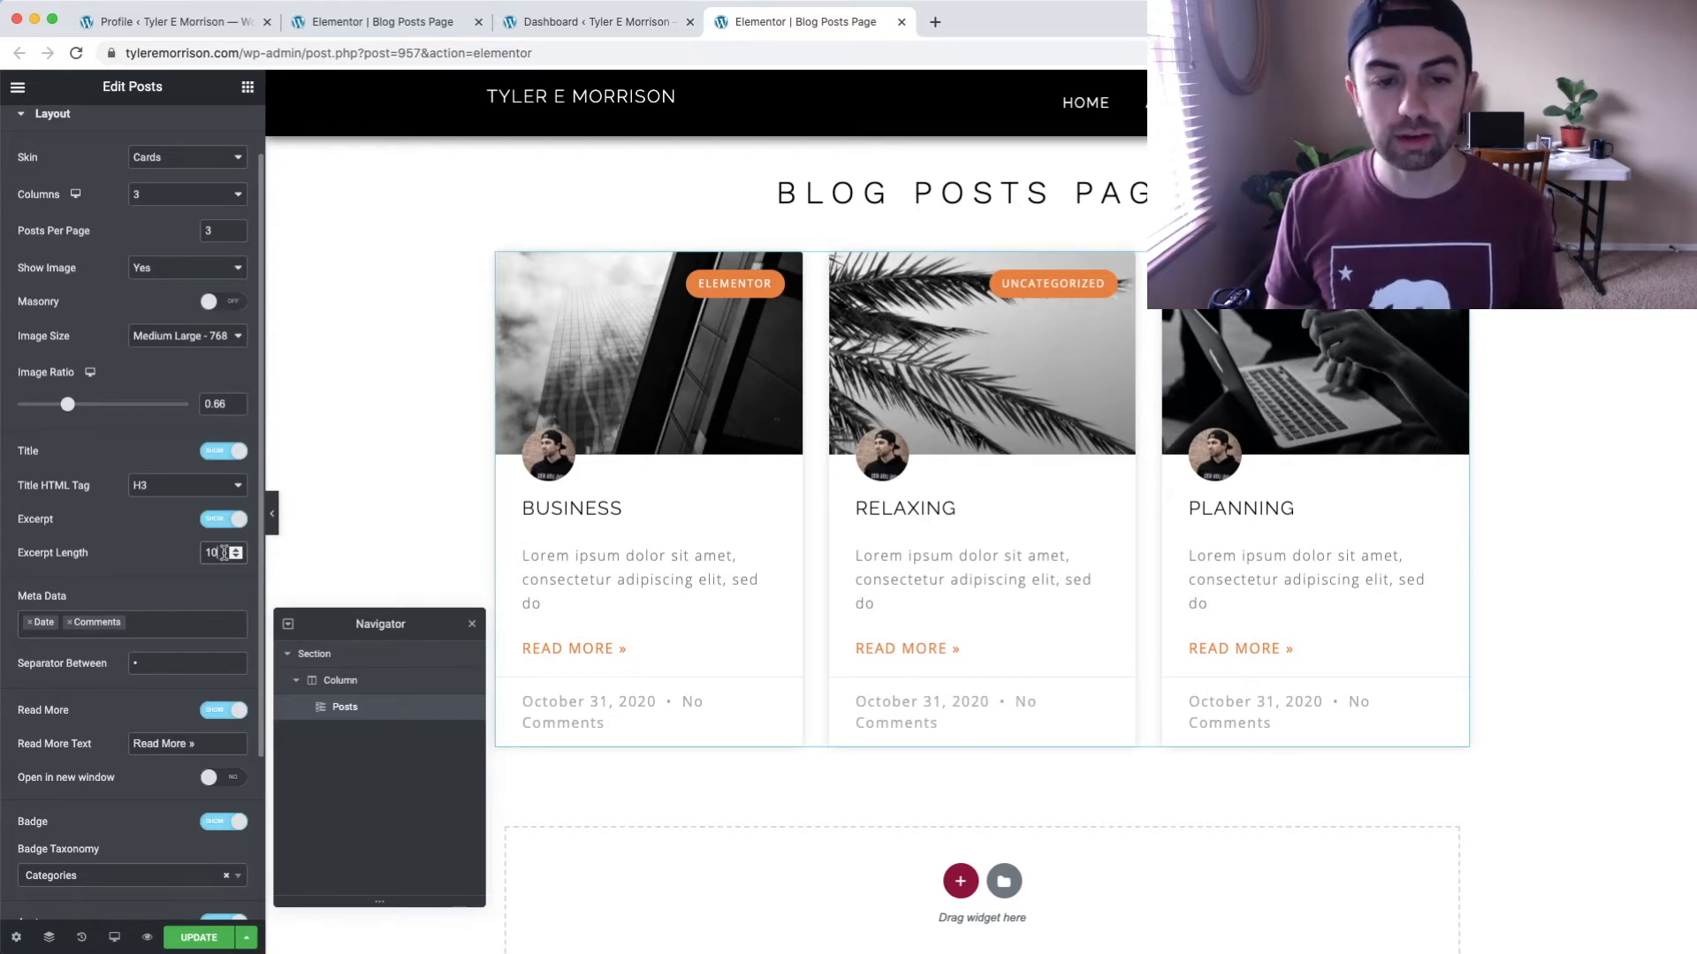
# Try excerpt lengths of 5 and 50 for the posts, and restore the length to 25.
pyautogui.moveTo(221, 552); pyautogui.dragTo(195, 554)
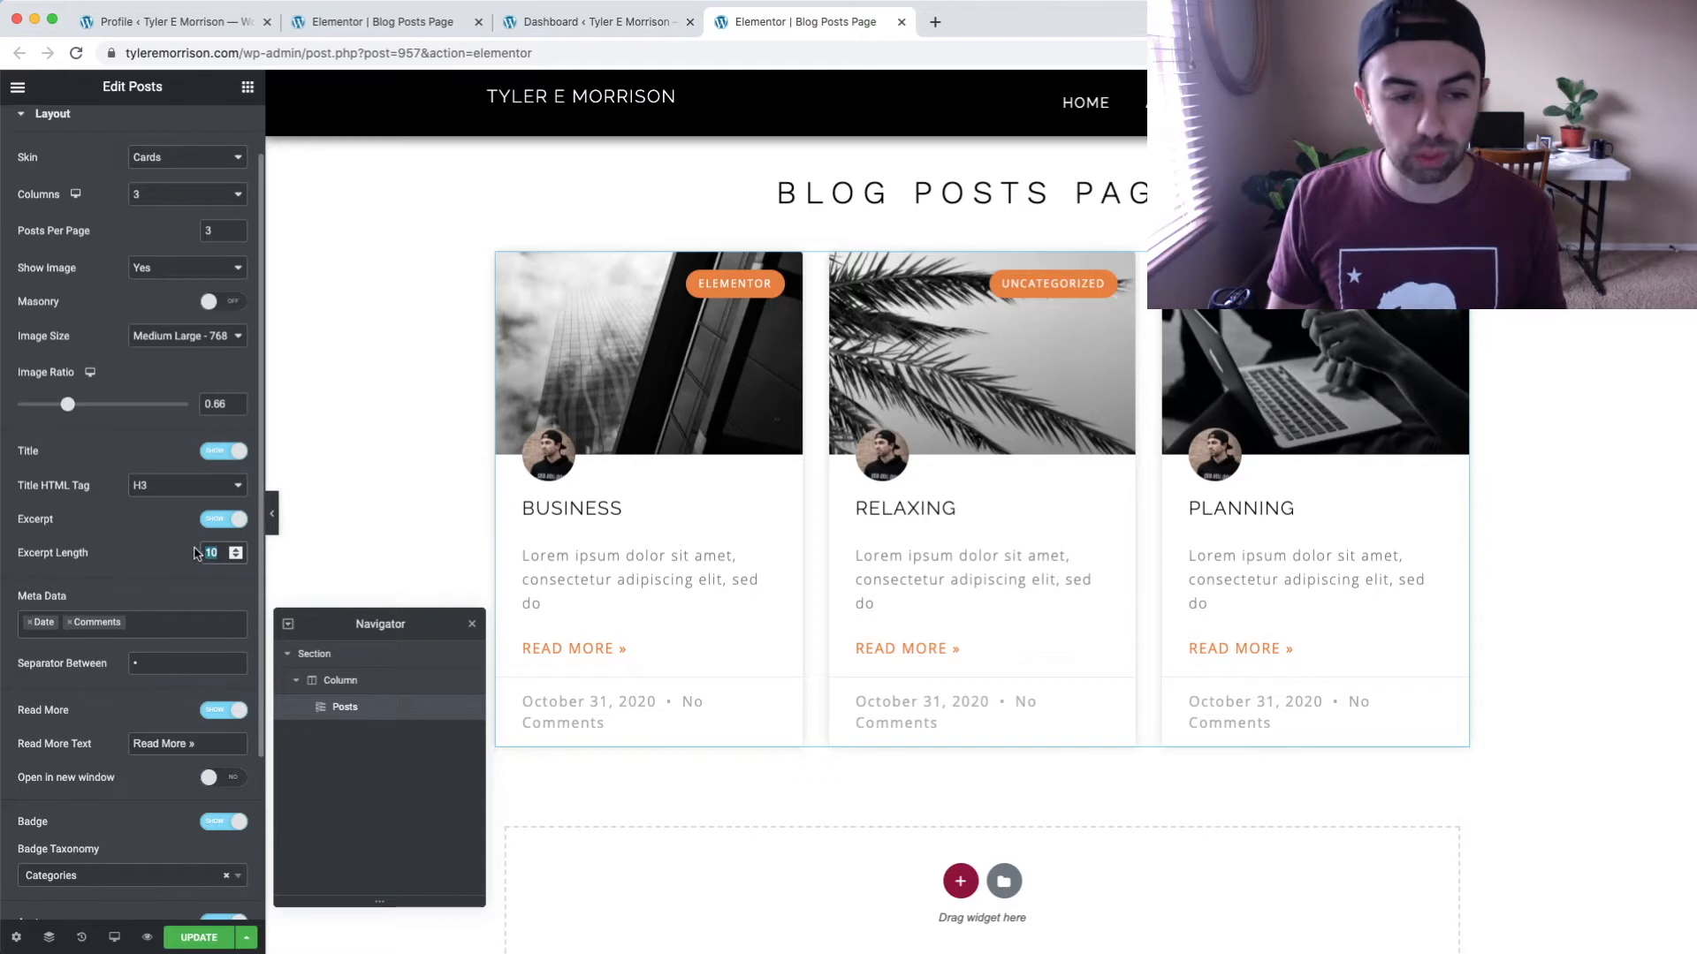
pyautogui.write('5')
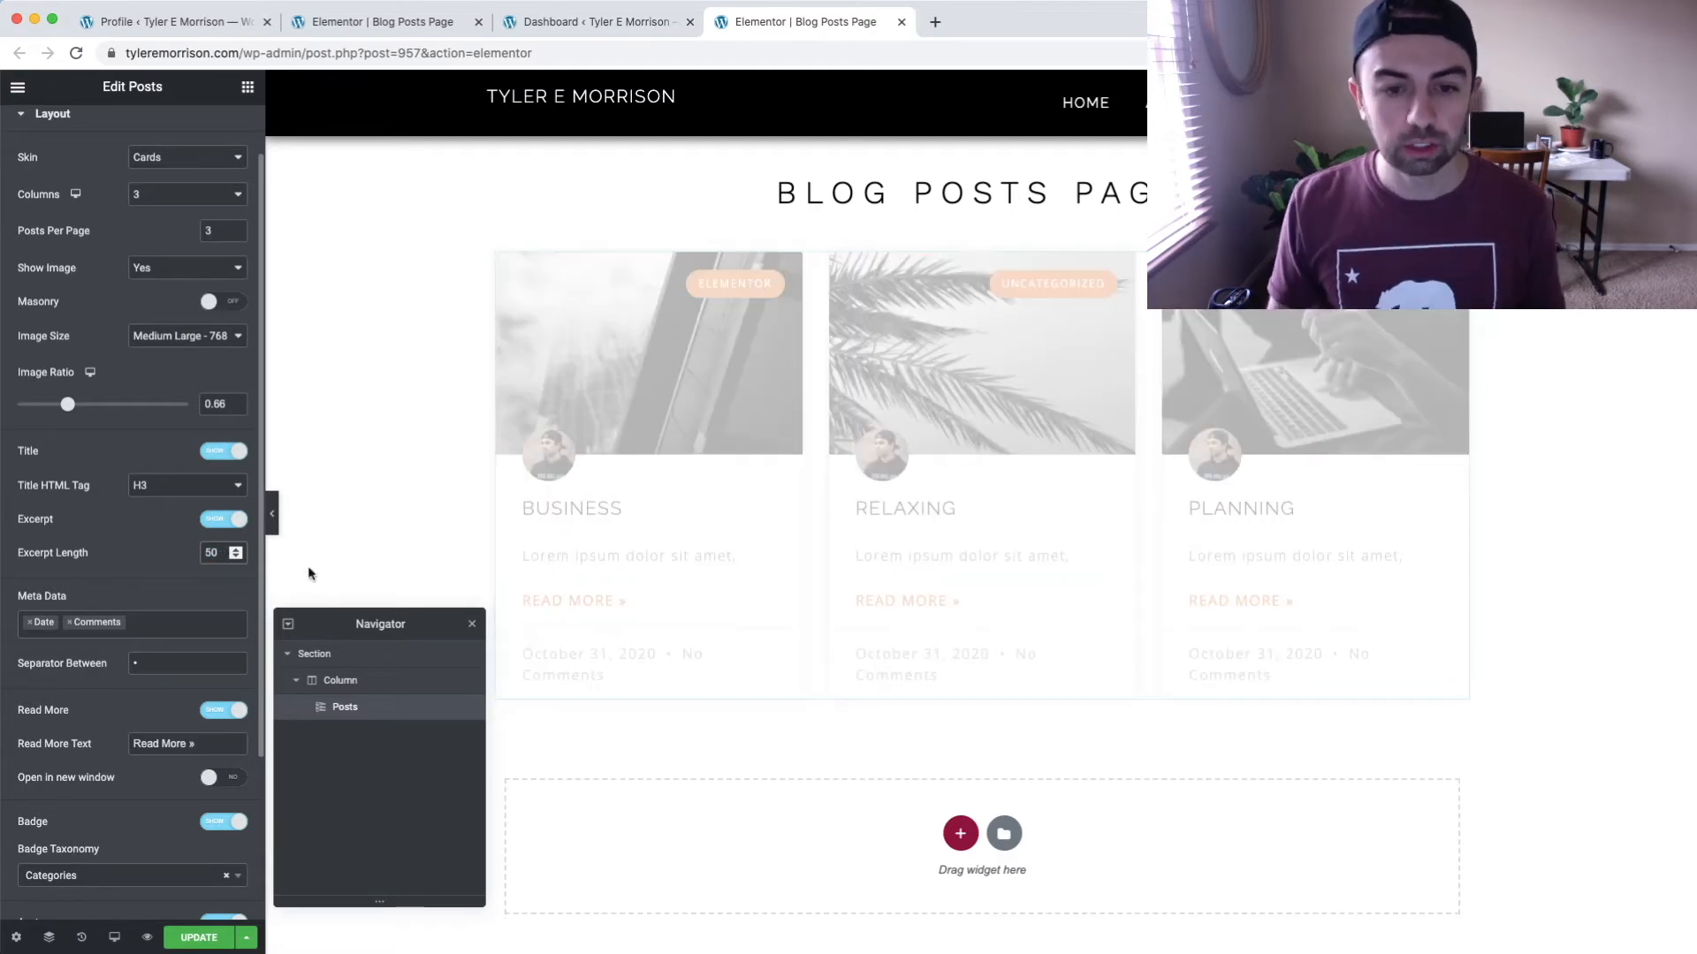
pyautogui.scroll(-1, 793, 615)
pyautogui.scroll(-1, 793, 622)
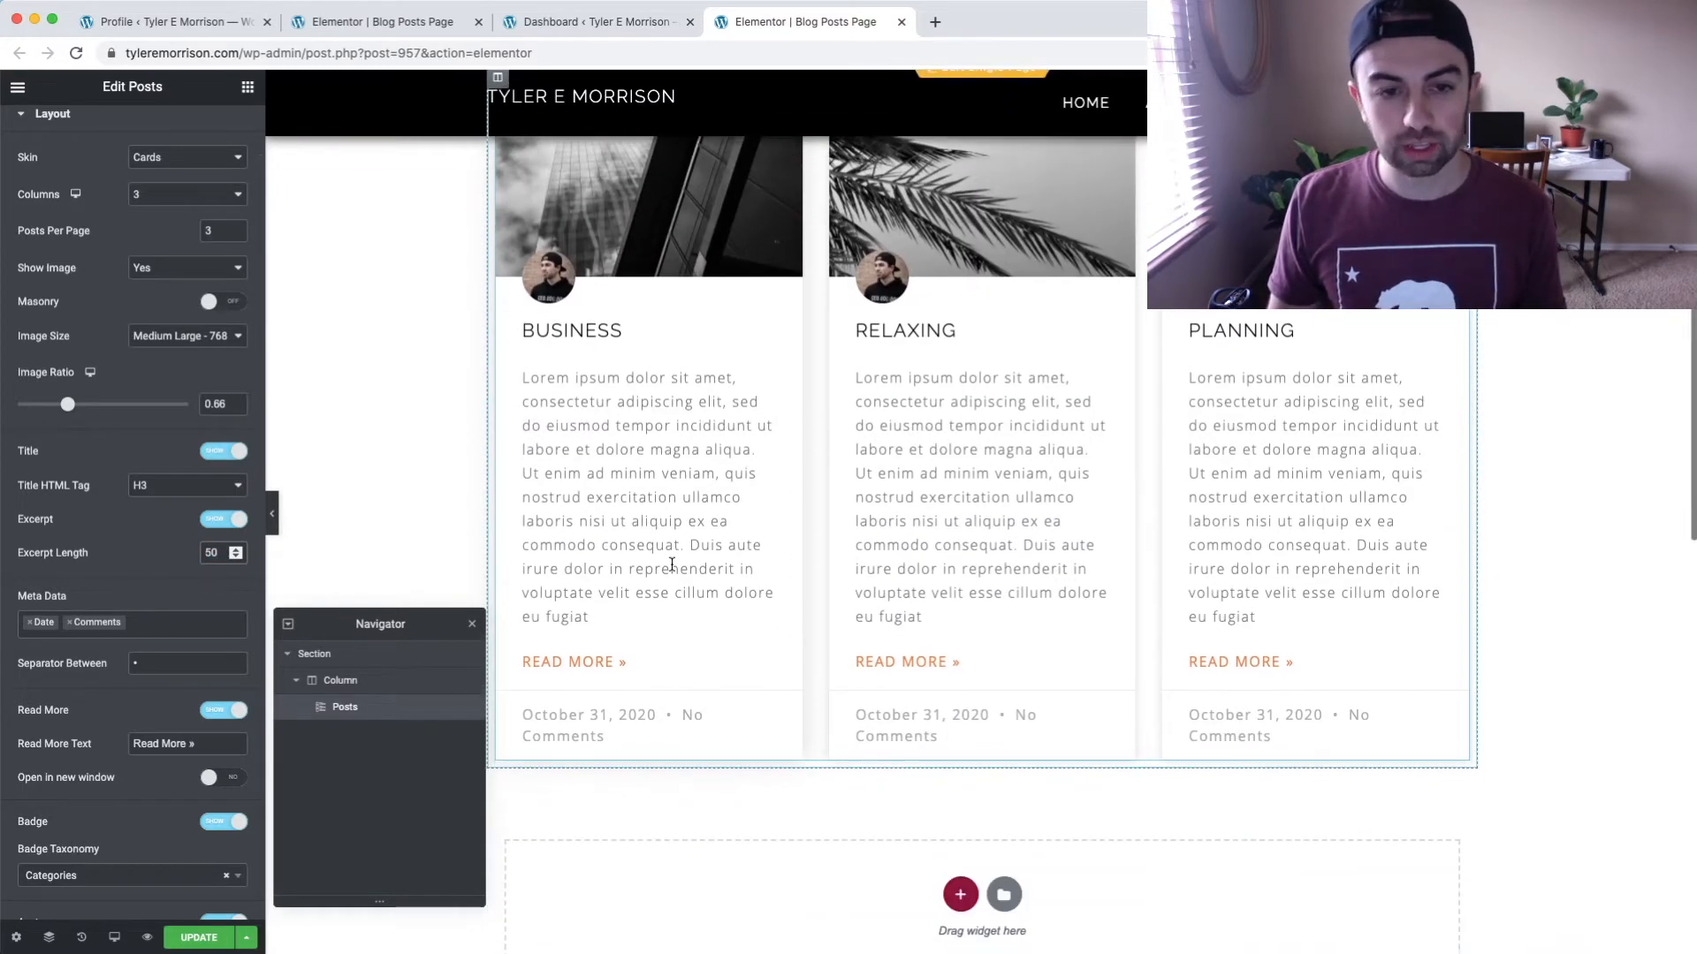
pyautogui.moveTo(223, 554); pyautogui.dragTo(203, 553)
pyautogui.write('25')
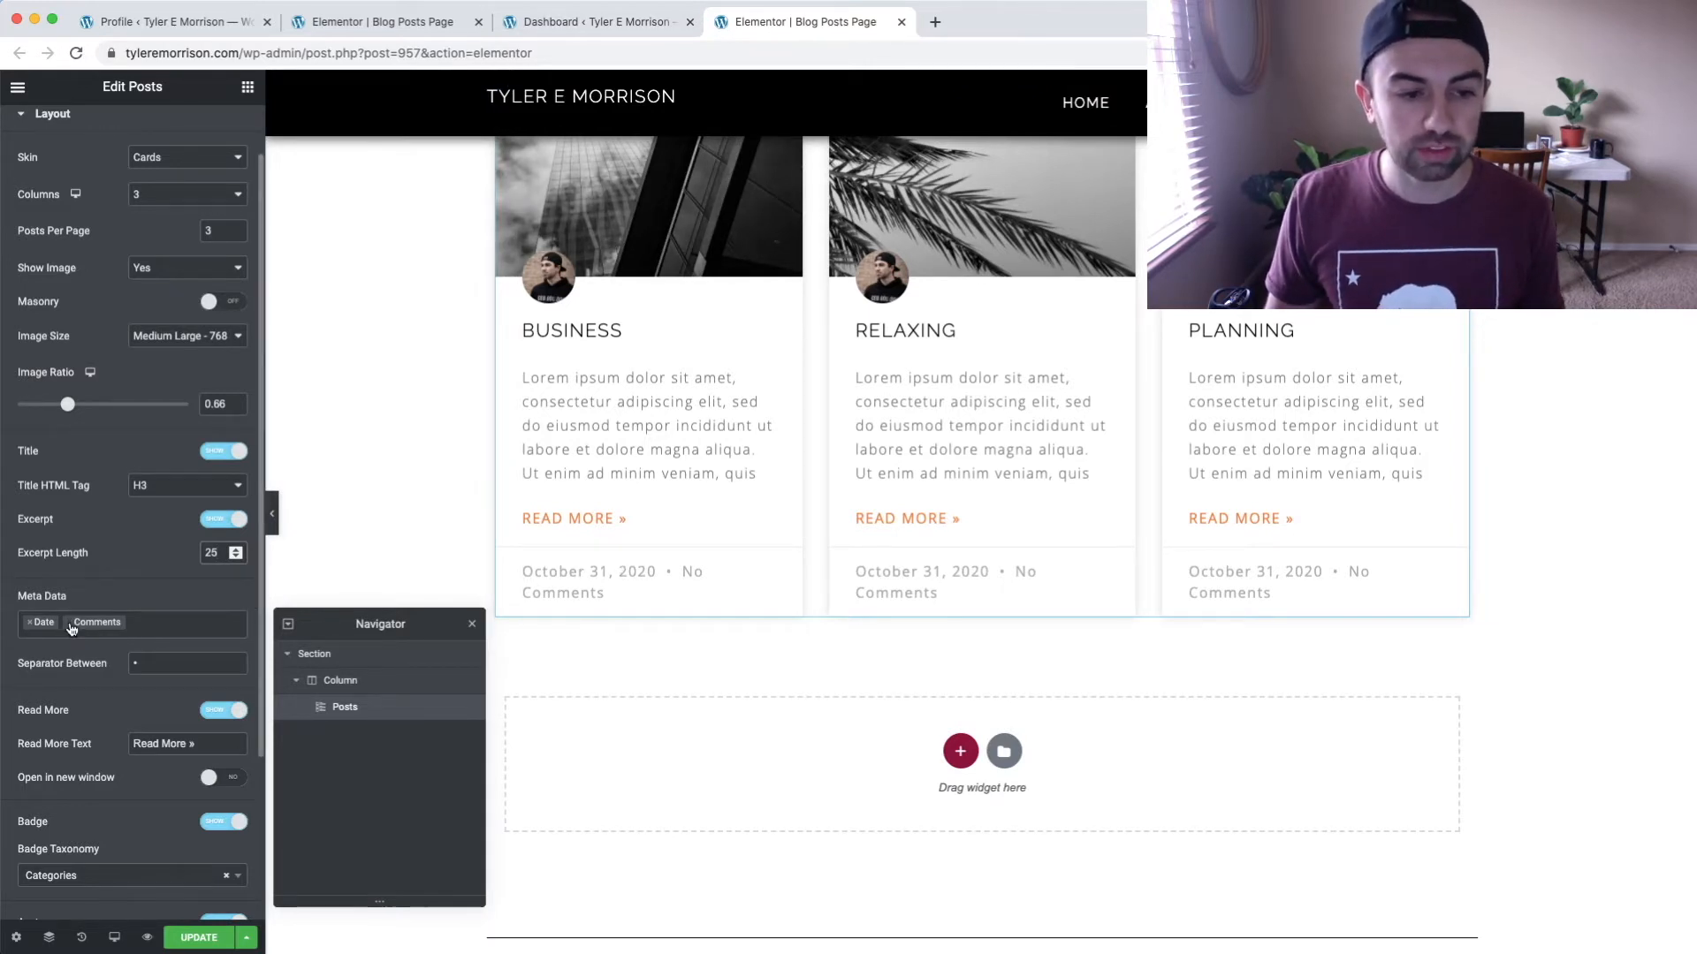
# Remove Comments and Date from the posts' meta data and add Author instead.
pyautogui.moveTo(71, 627); pyautogui.dragTo(26, 625)
pyautogui.click(26, 624)
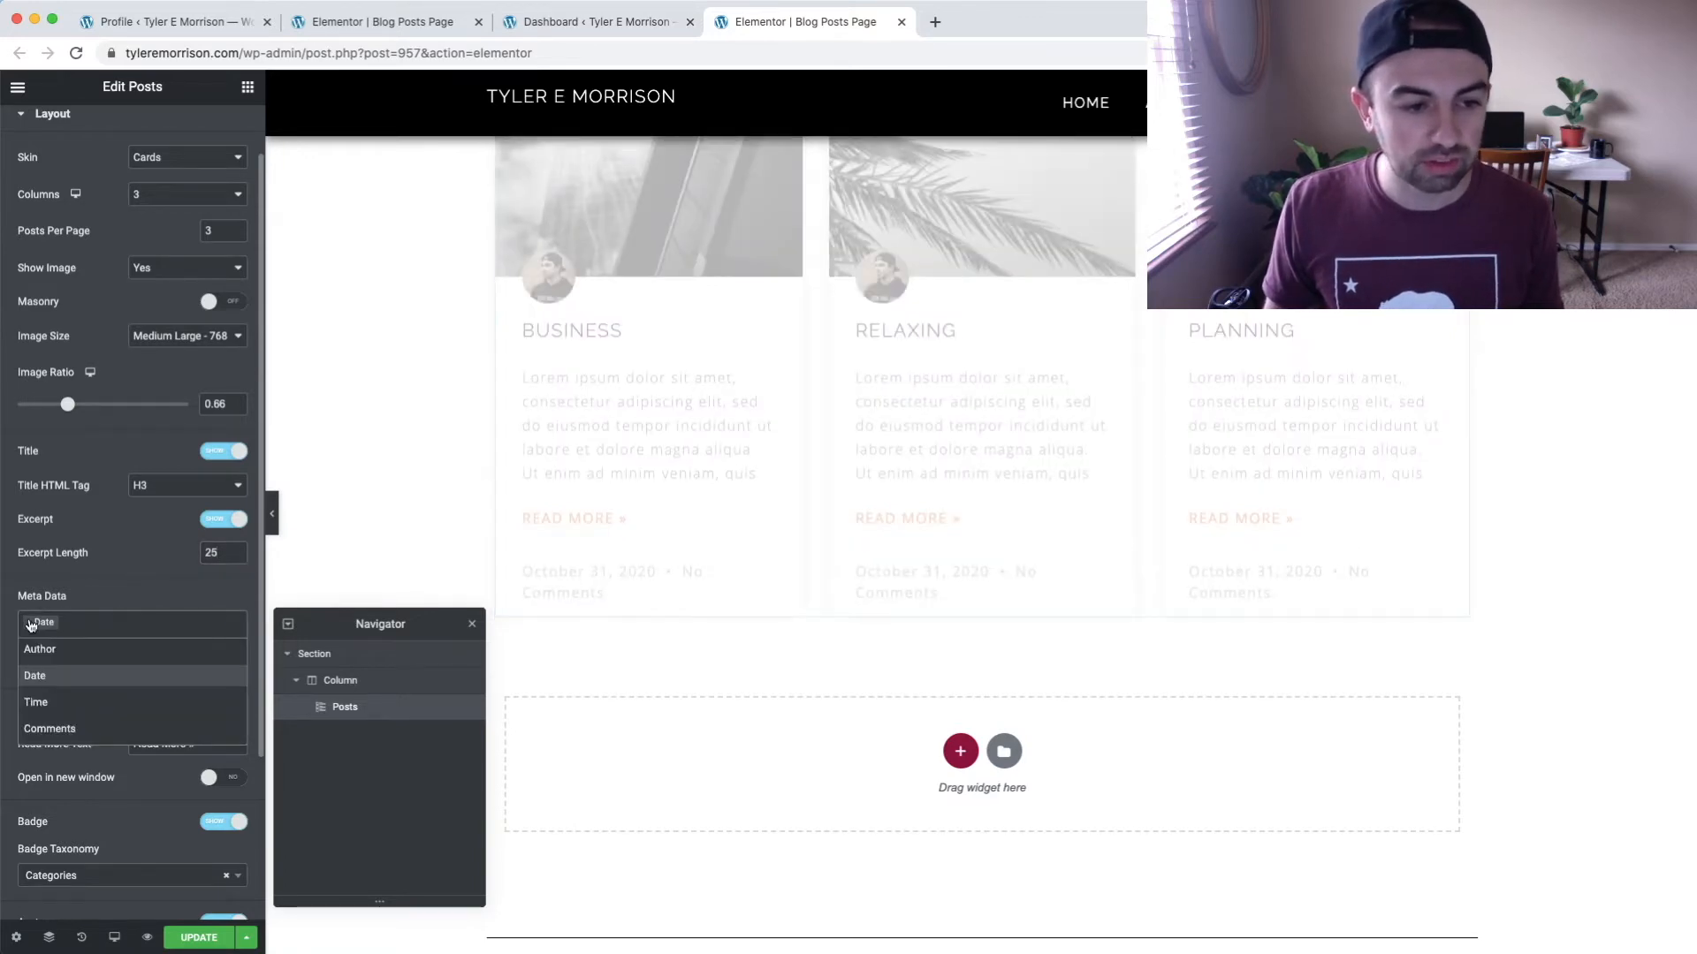
pyautogui.click(26, 624)
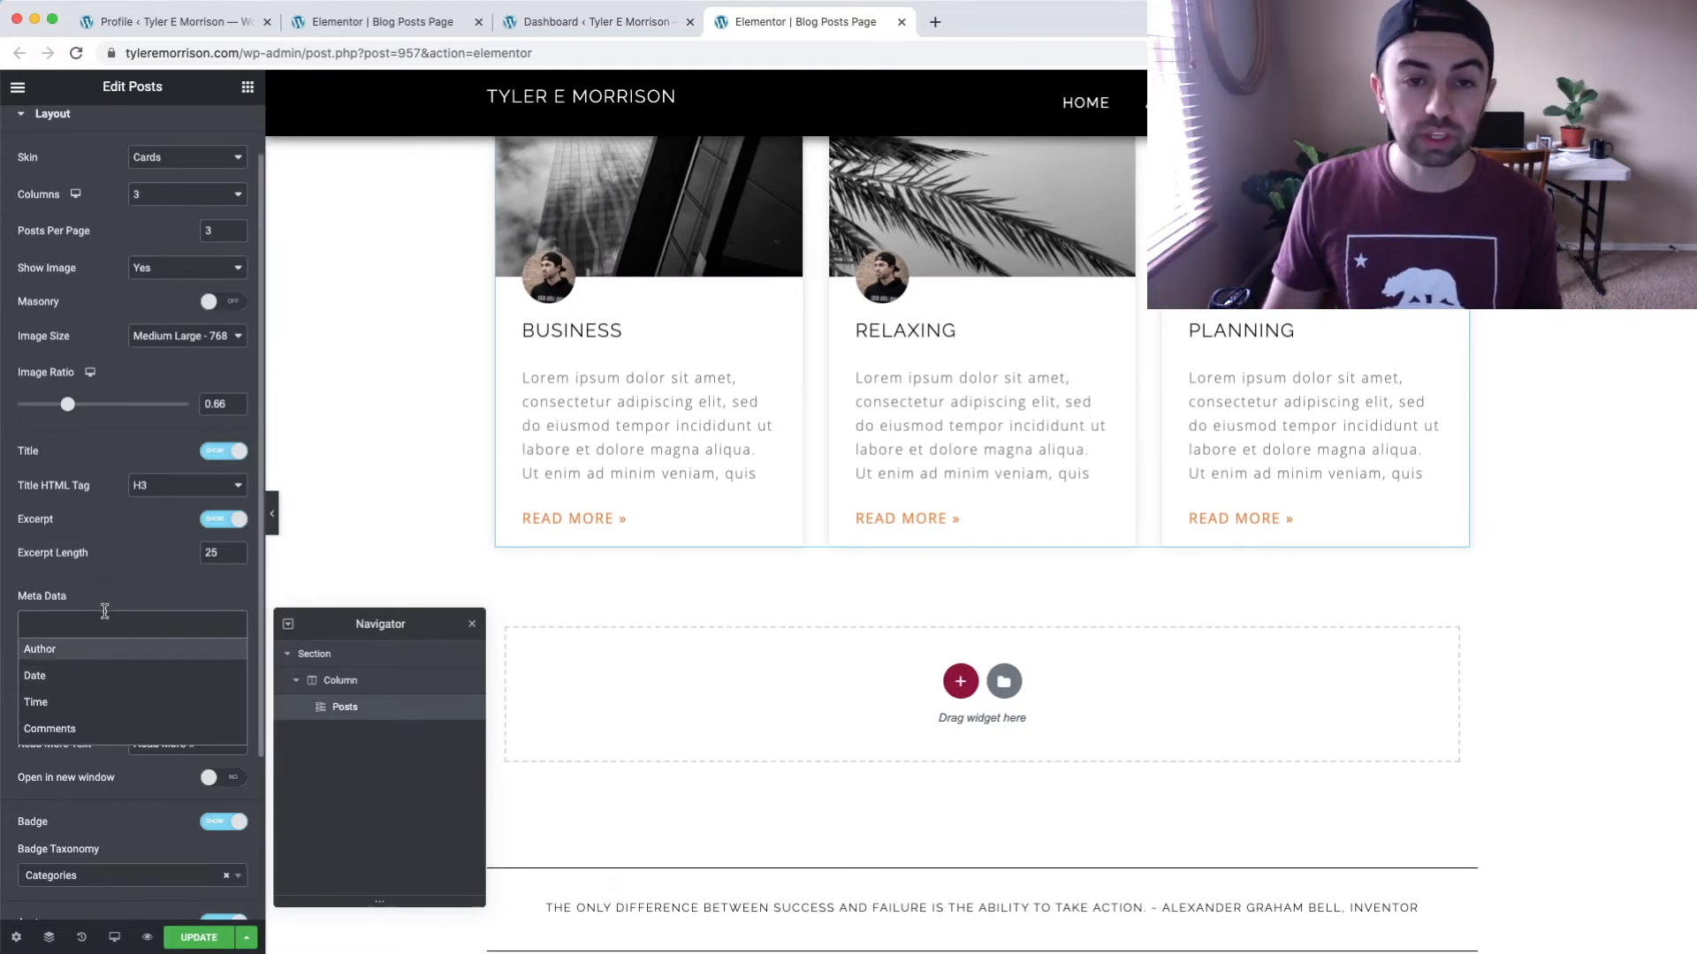
pyautogui.click(97, 649)
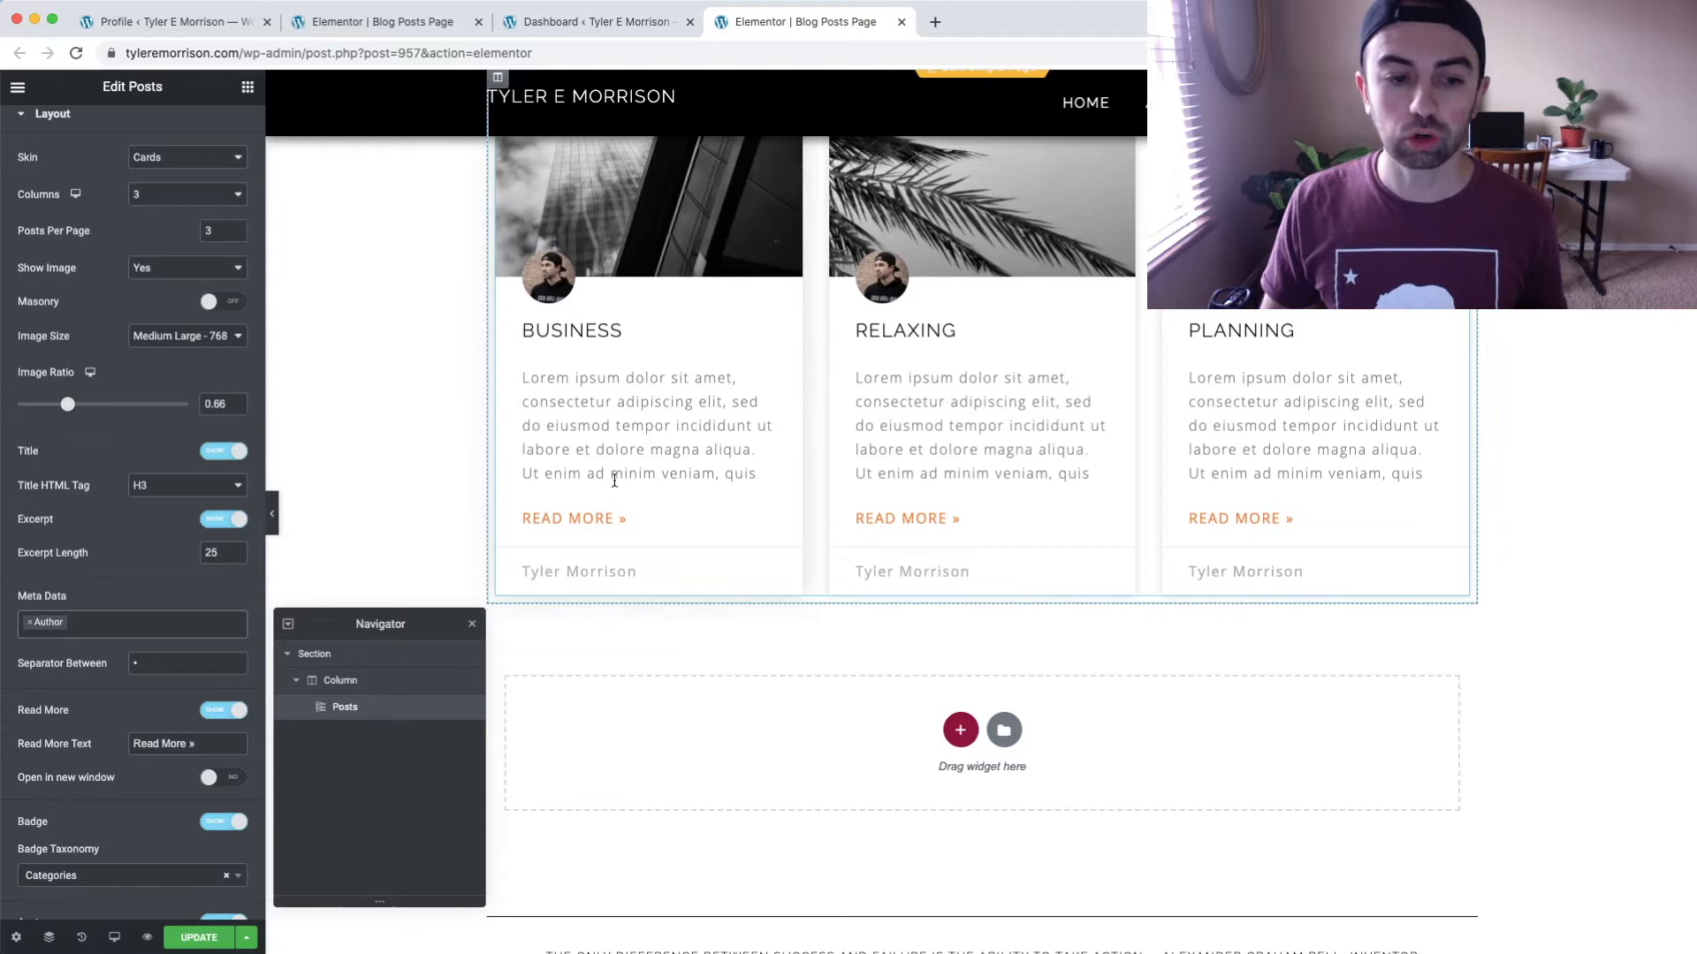
# Add Date, Time and Comments to the posts' meta data alongside Author.
pyautogui.click(95, 625)
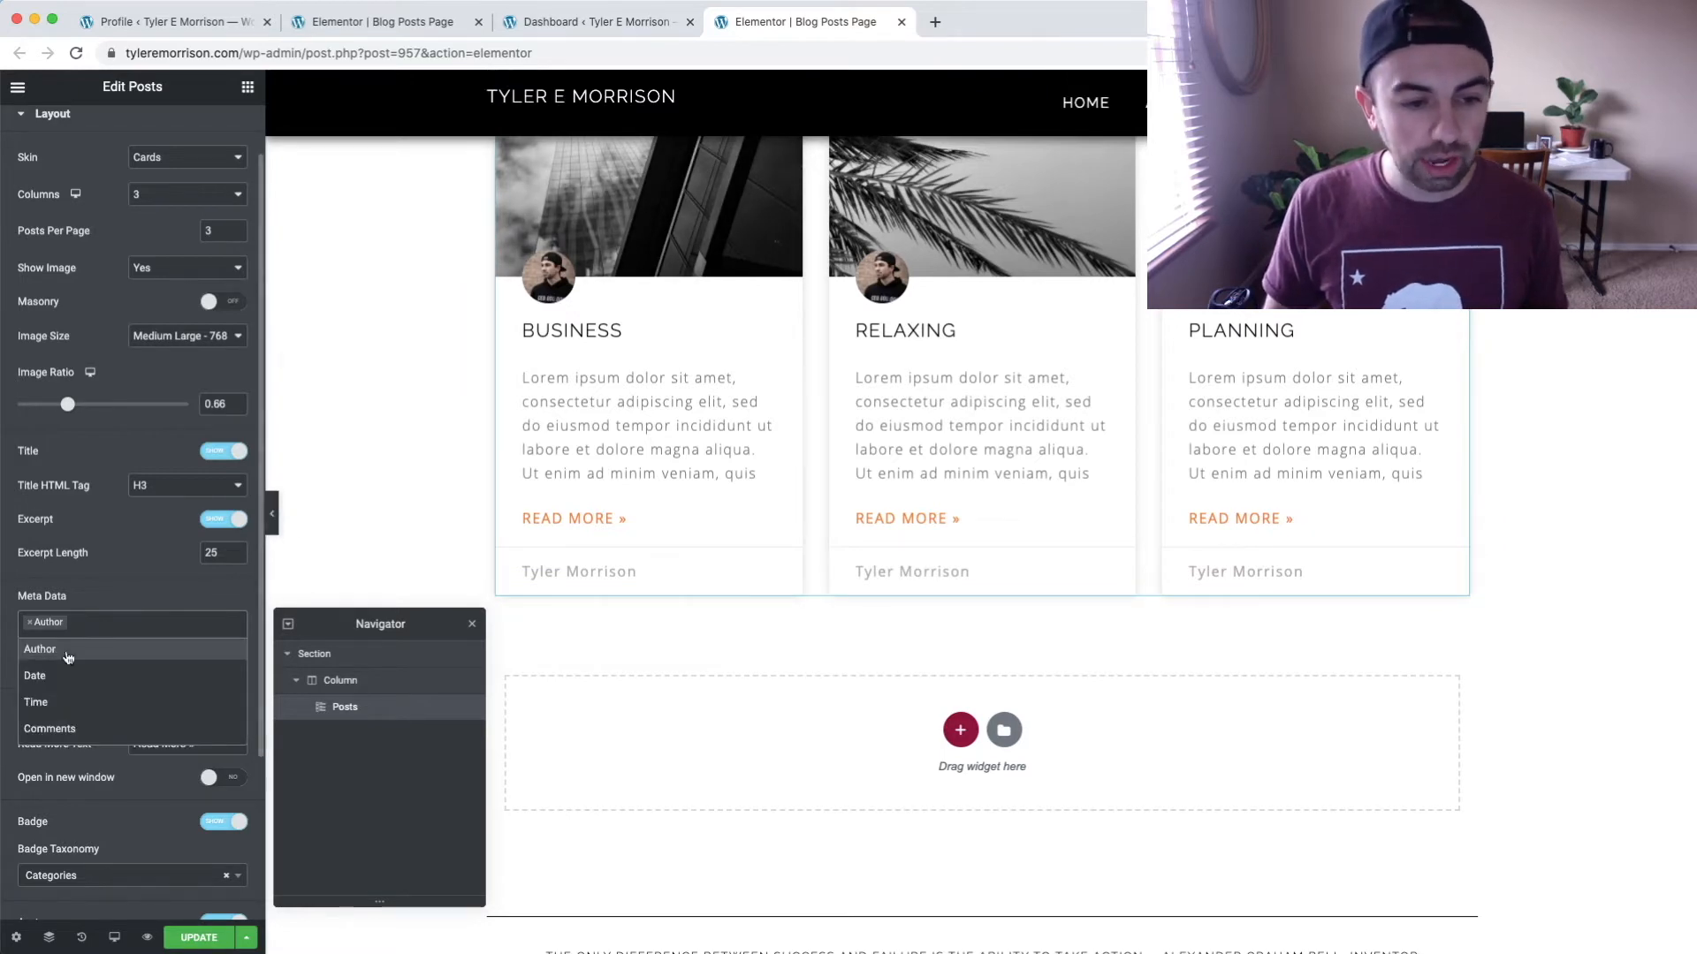
pyautogui.click(61, 679)
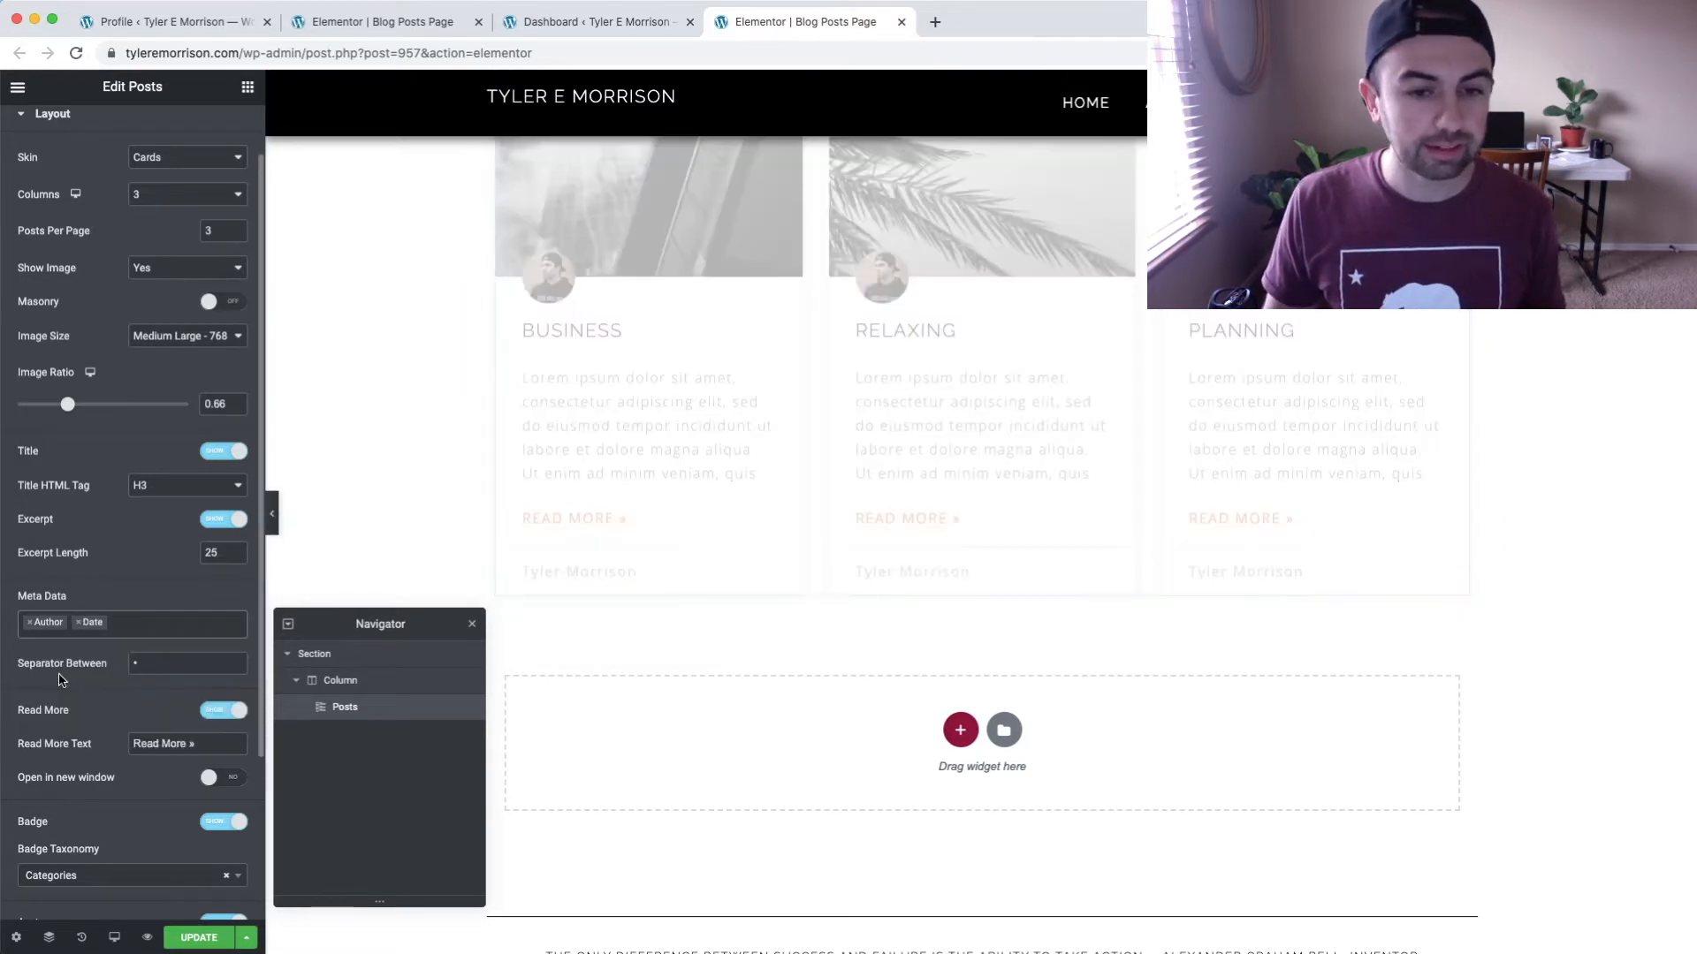
pyautogui.click(141, 625)
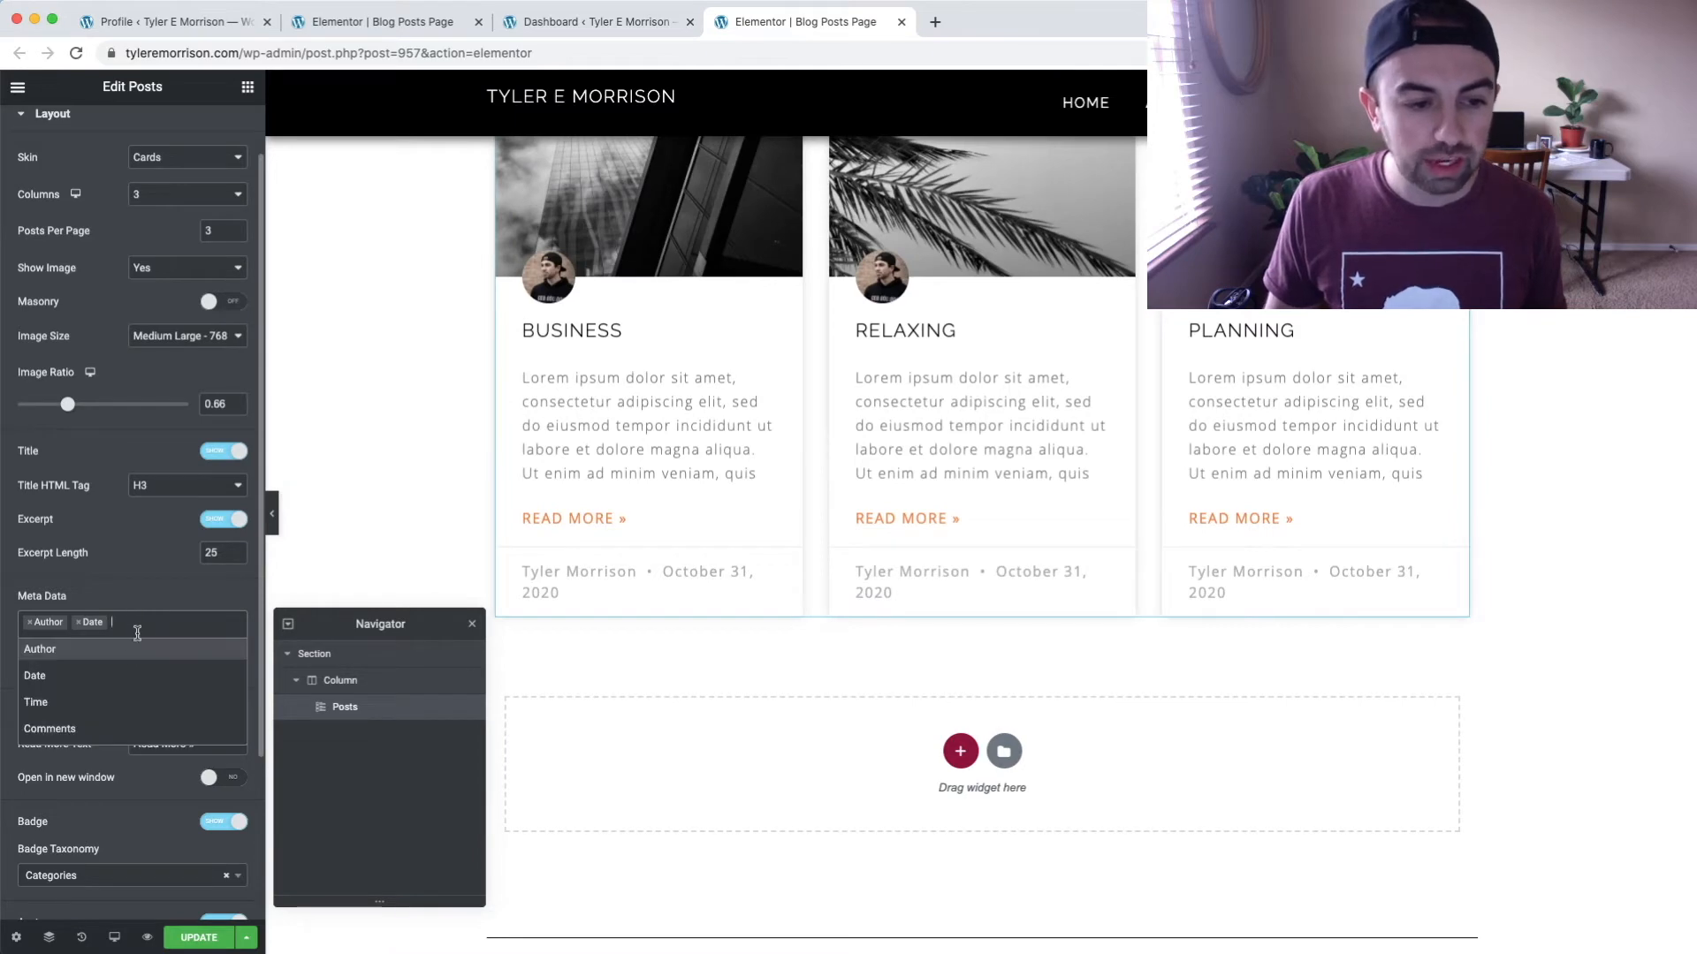
pyautogui.click(92, 701)
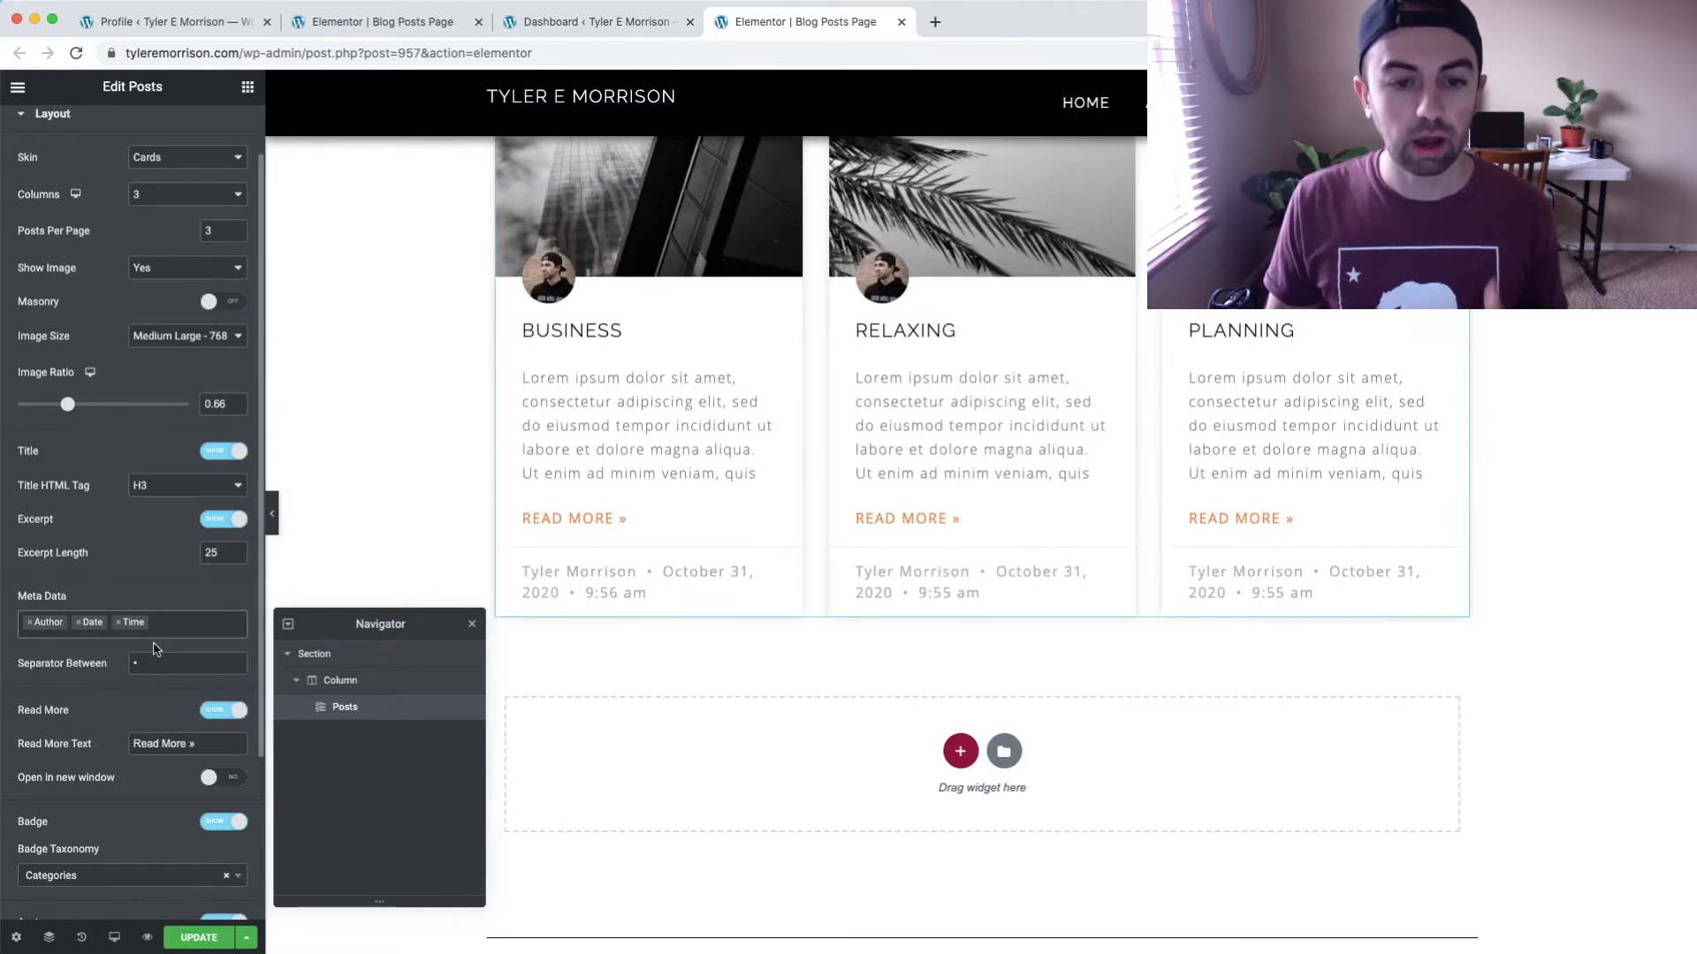
pyautogui.click(174, 627)
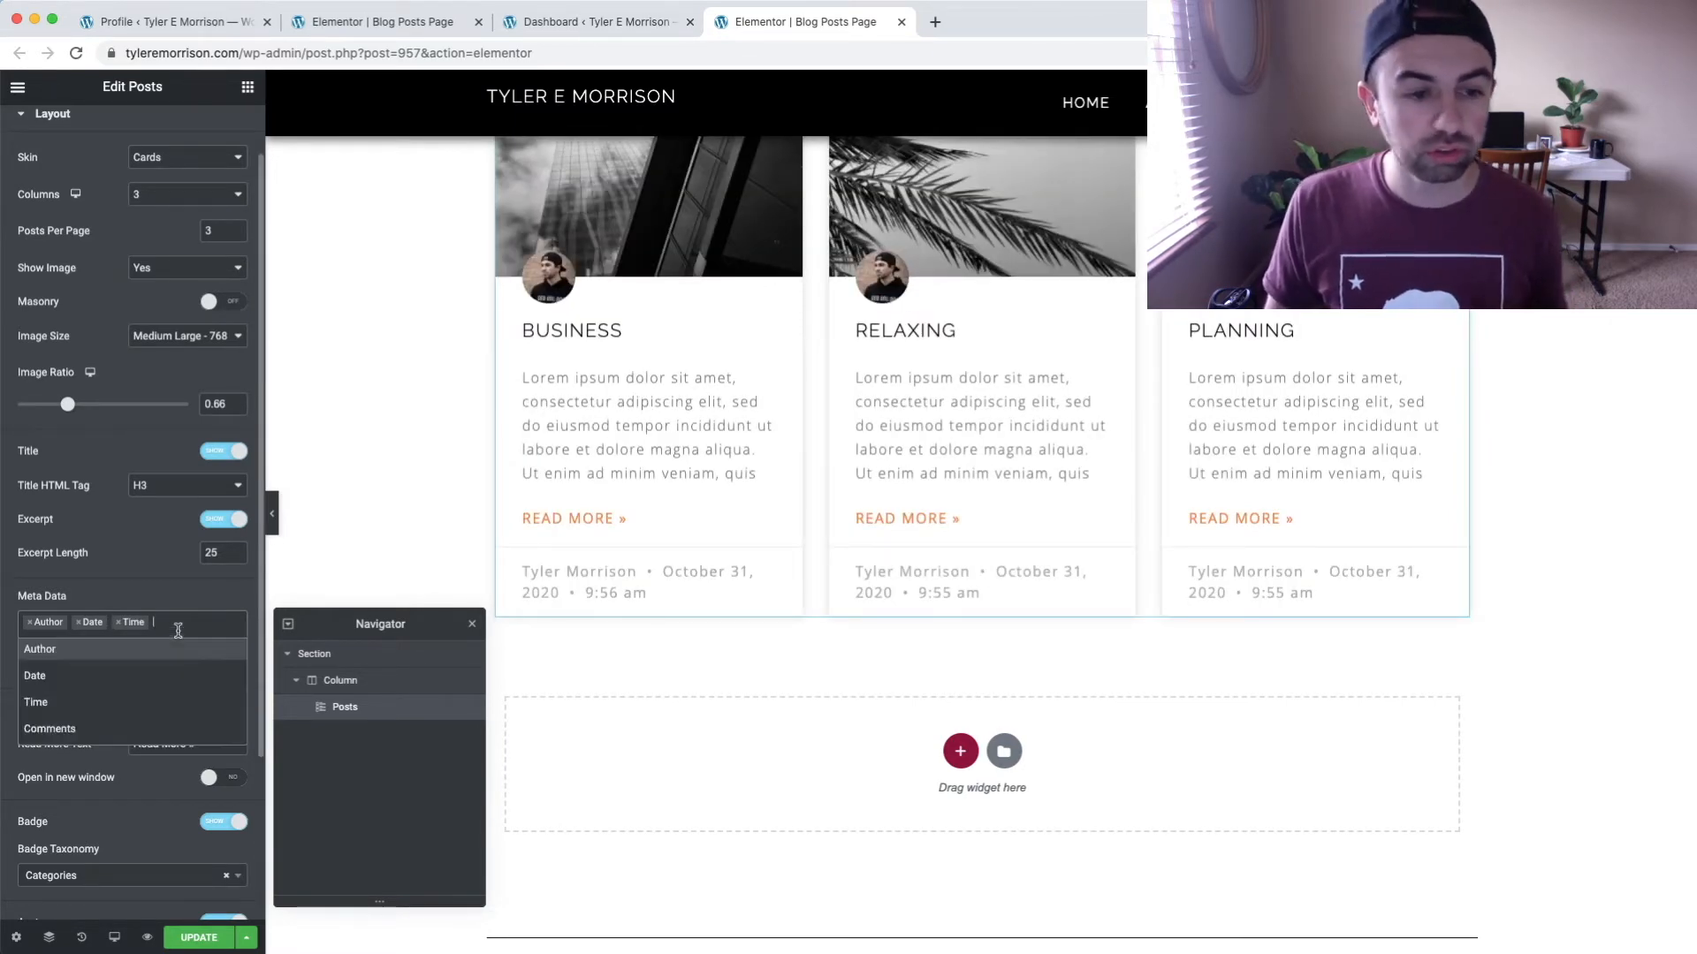
pyautogui.click(155, 730)
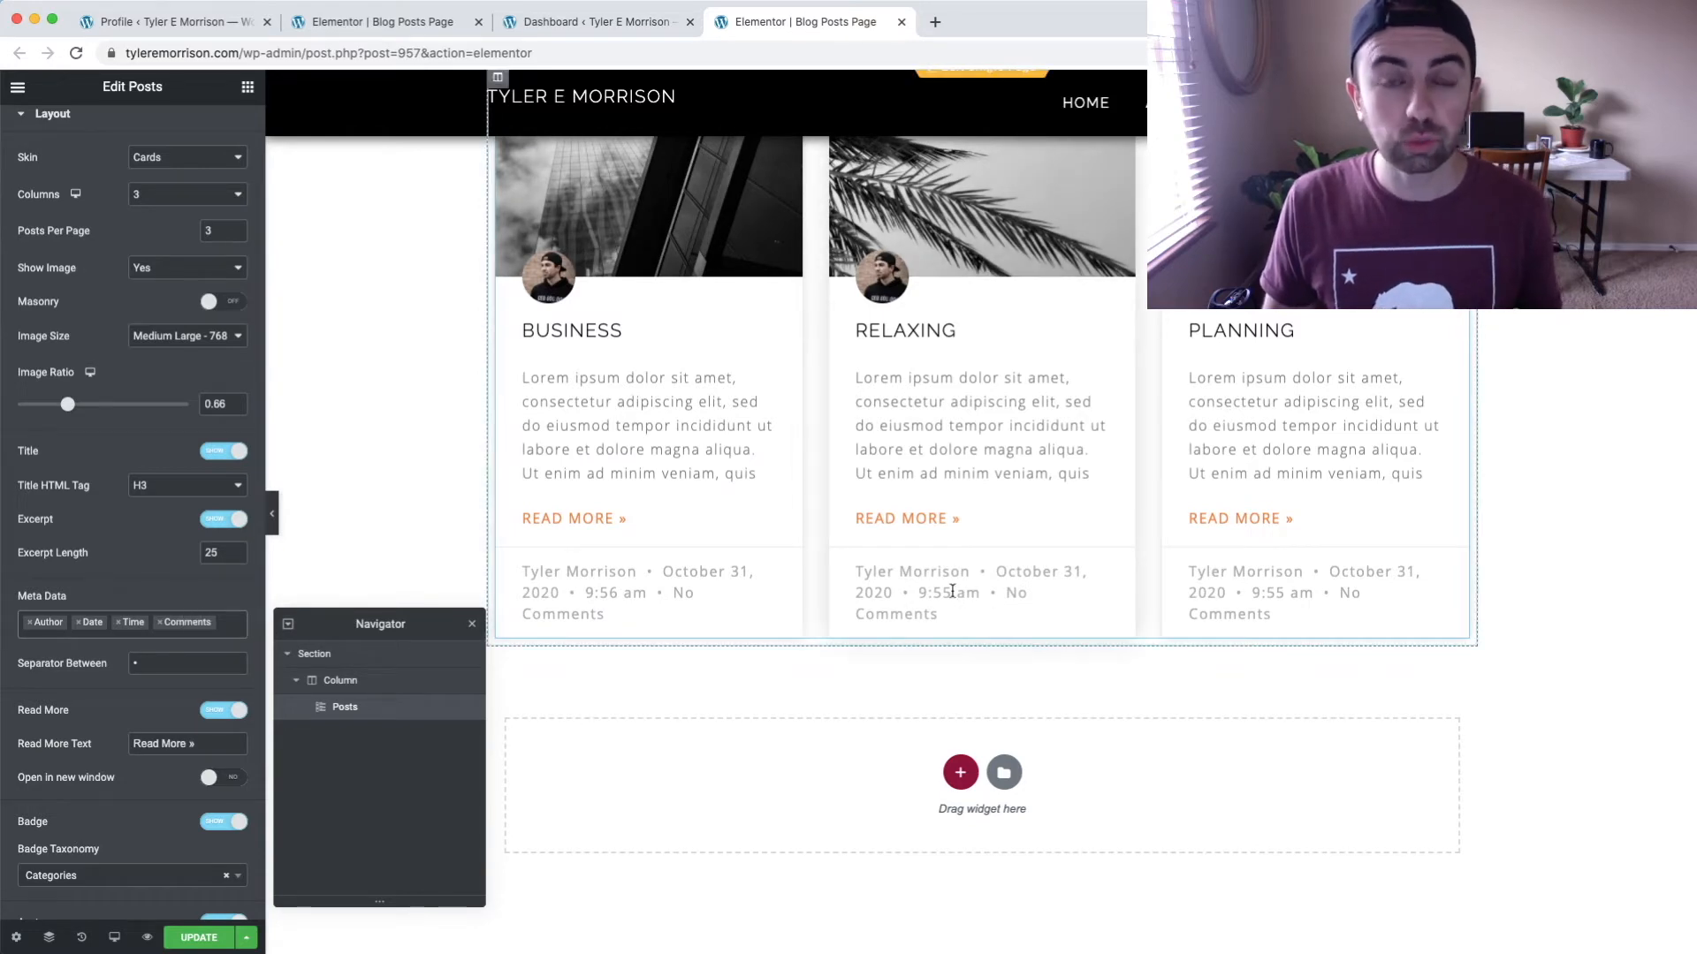
# Reduce the posts' meta data to Author and Date by removing Comments, Date and Time and adding Date back.
pyautogui.click(160, 623)
pyautogui.click(79, 623)
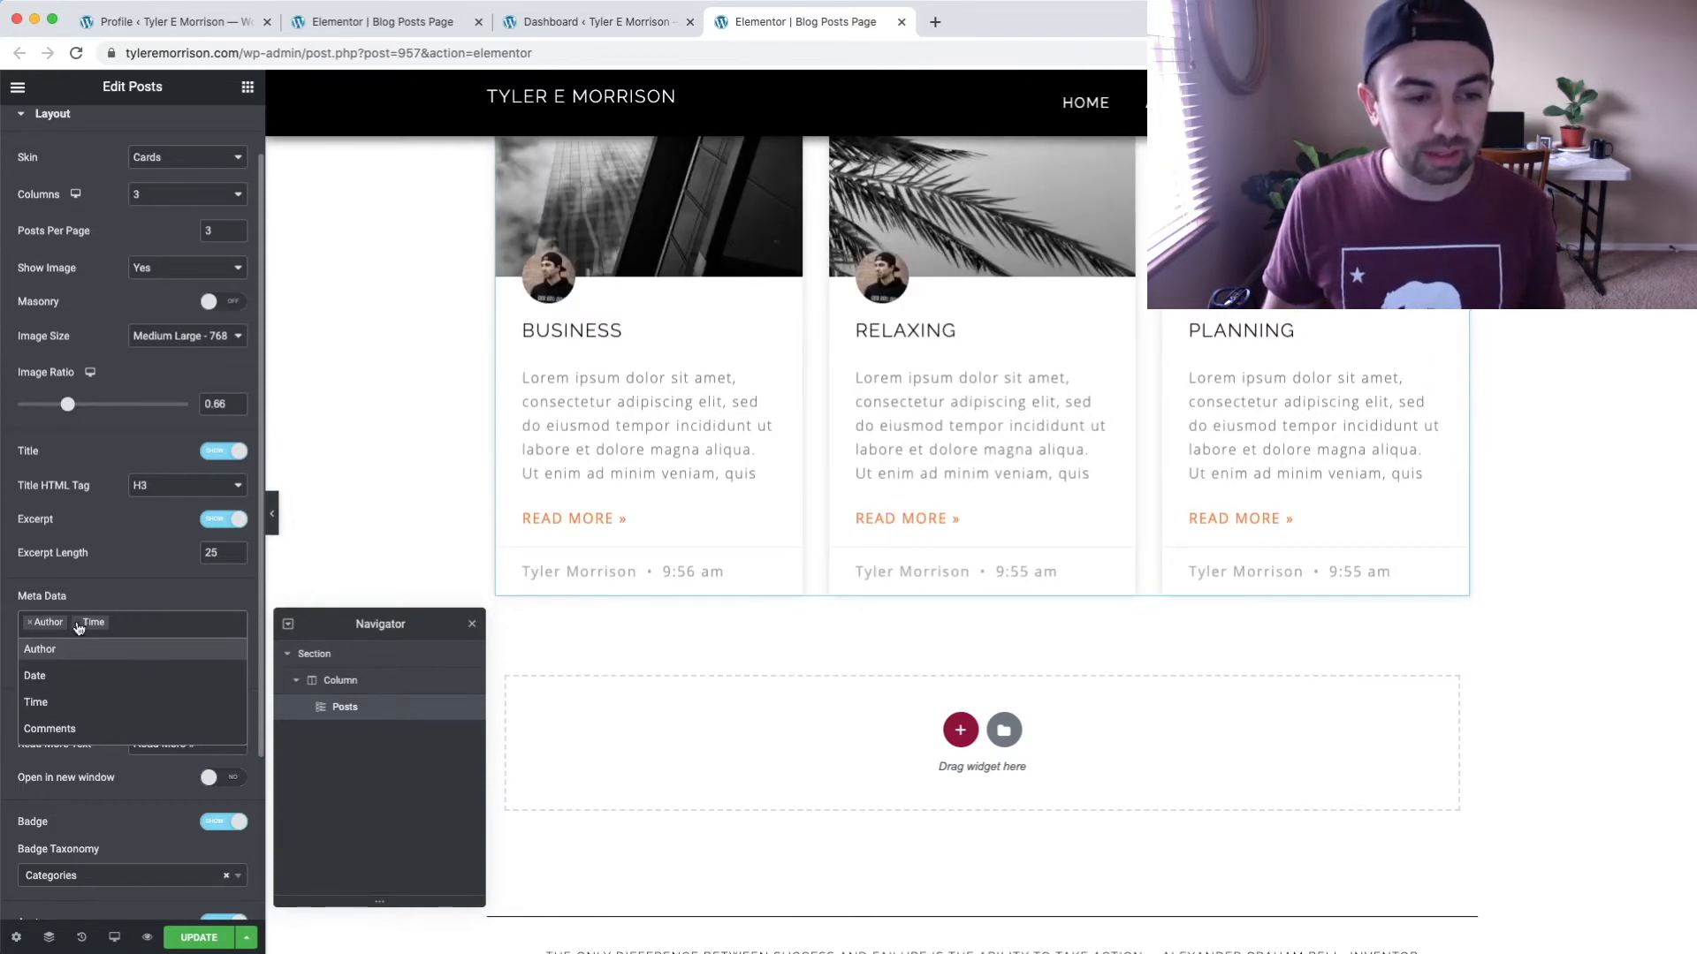
pyautogui.click(78, 623)
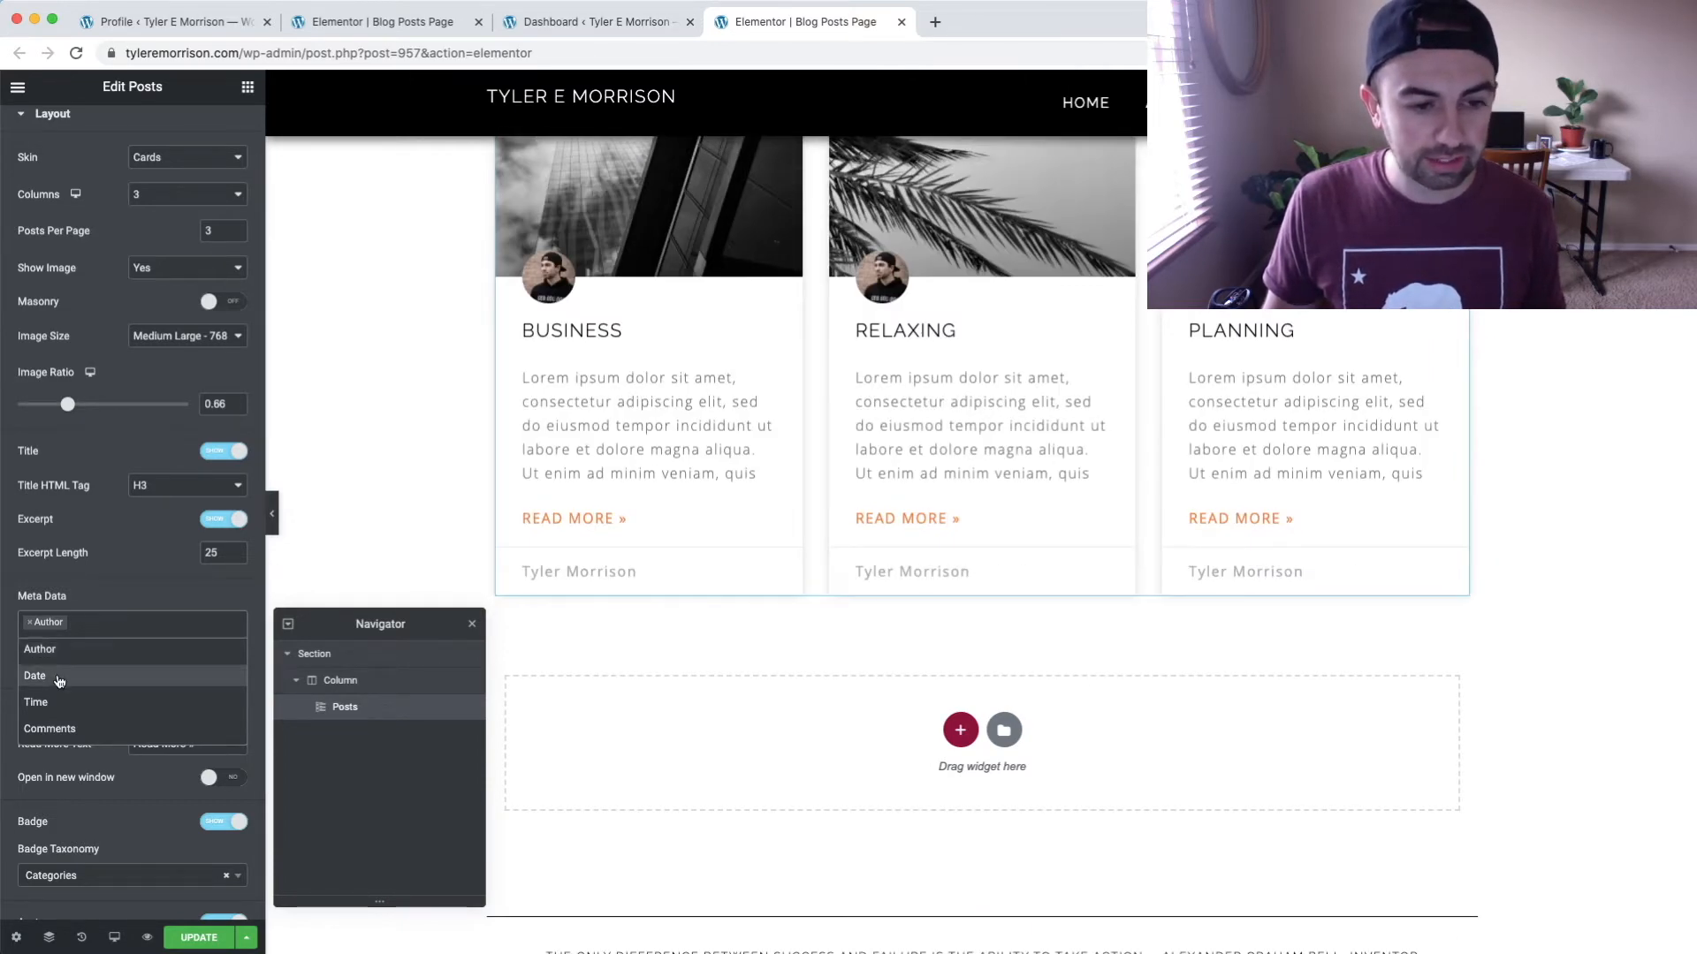
pyautogui.click(53, 675)
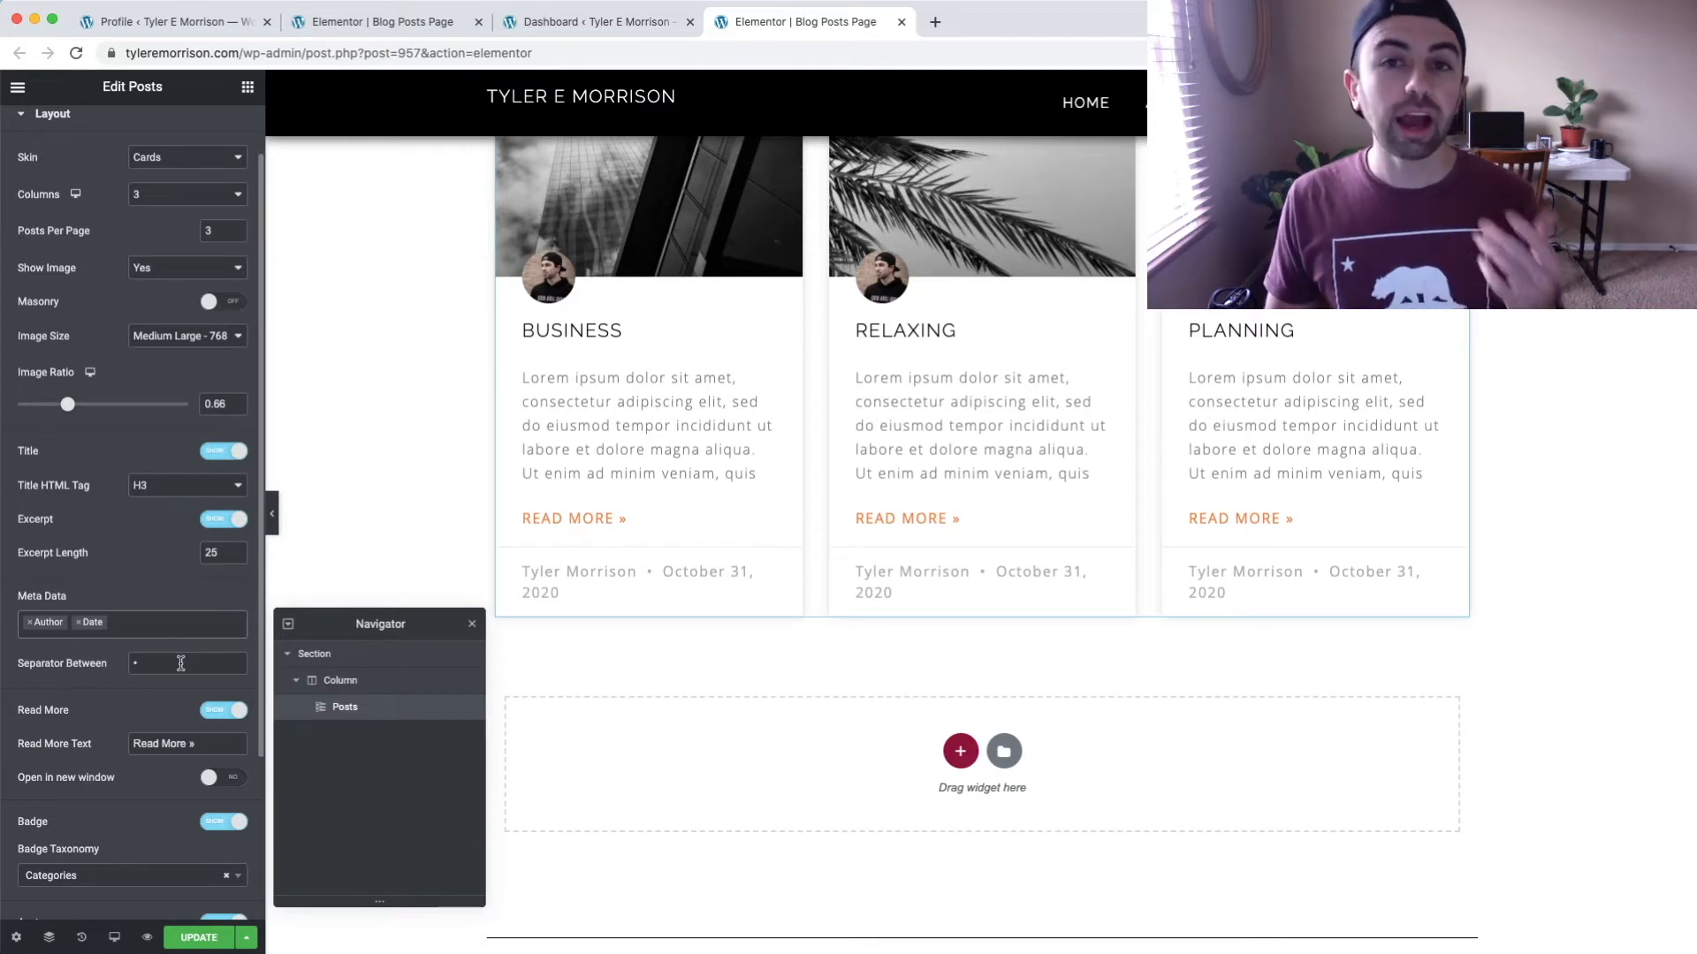
# Try /, +, & and - as the separator between the meta data items, and restore the bullet •.
pyautogui.moveTo(142, 665); pyautogui.dragTo(78, 666)
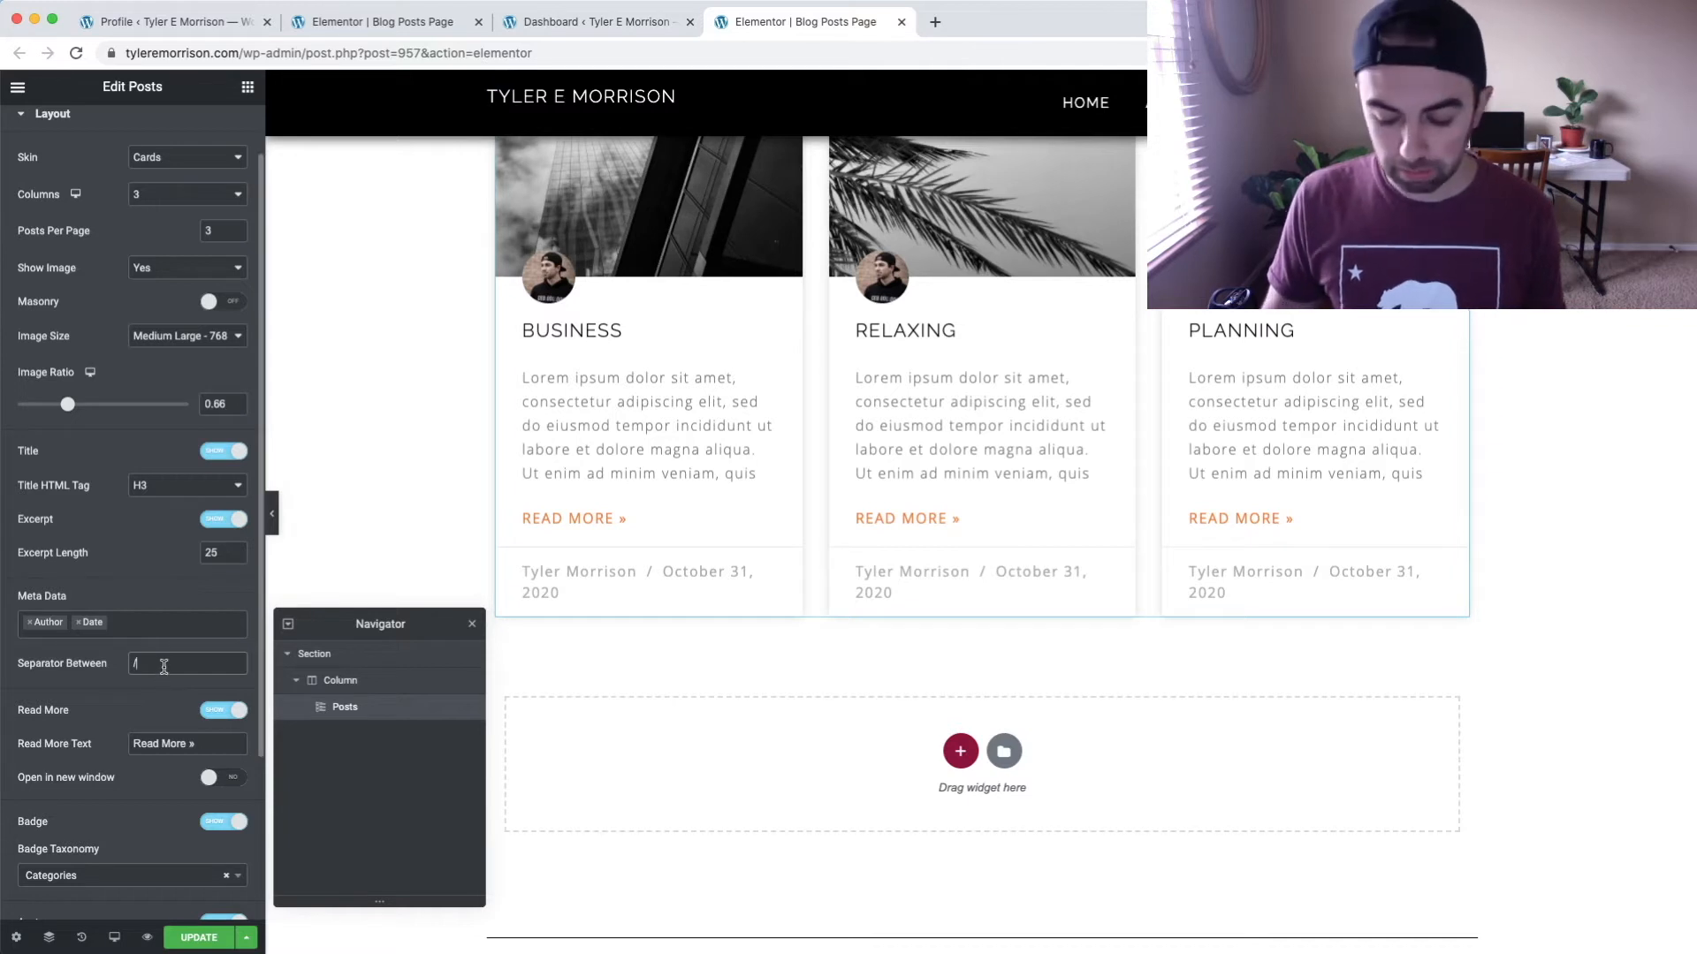
pyautogui.press('BackSpace')
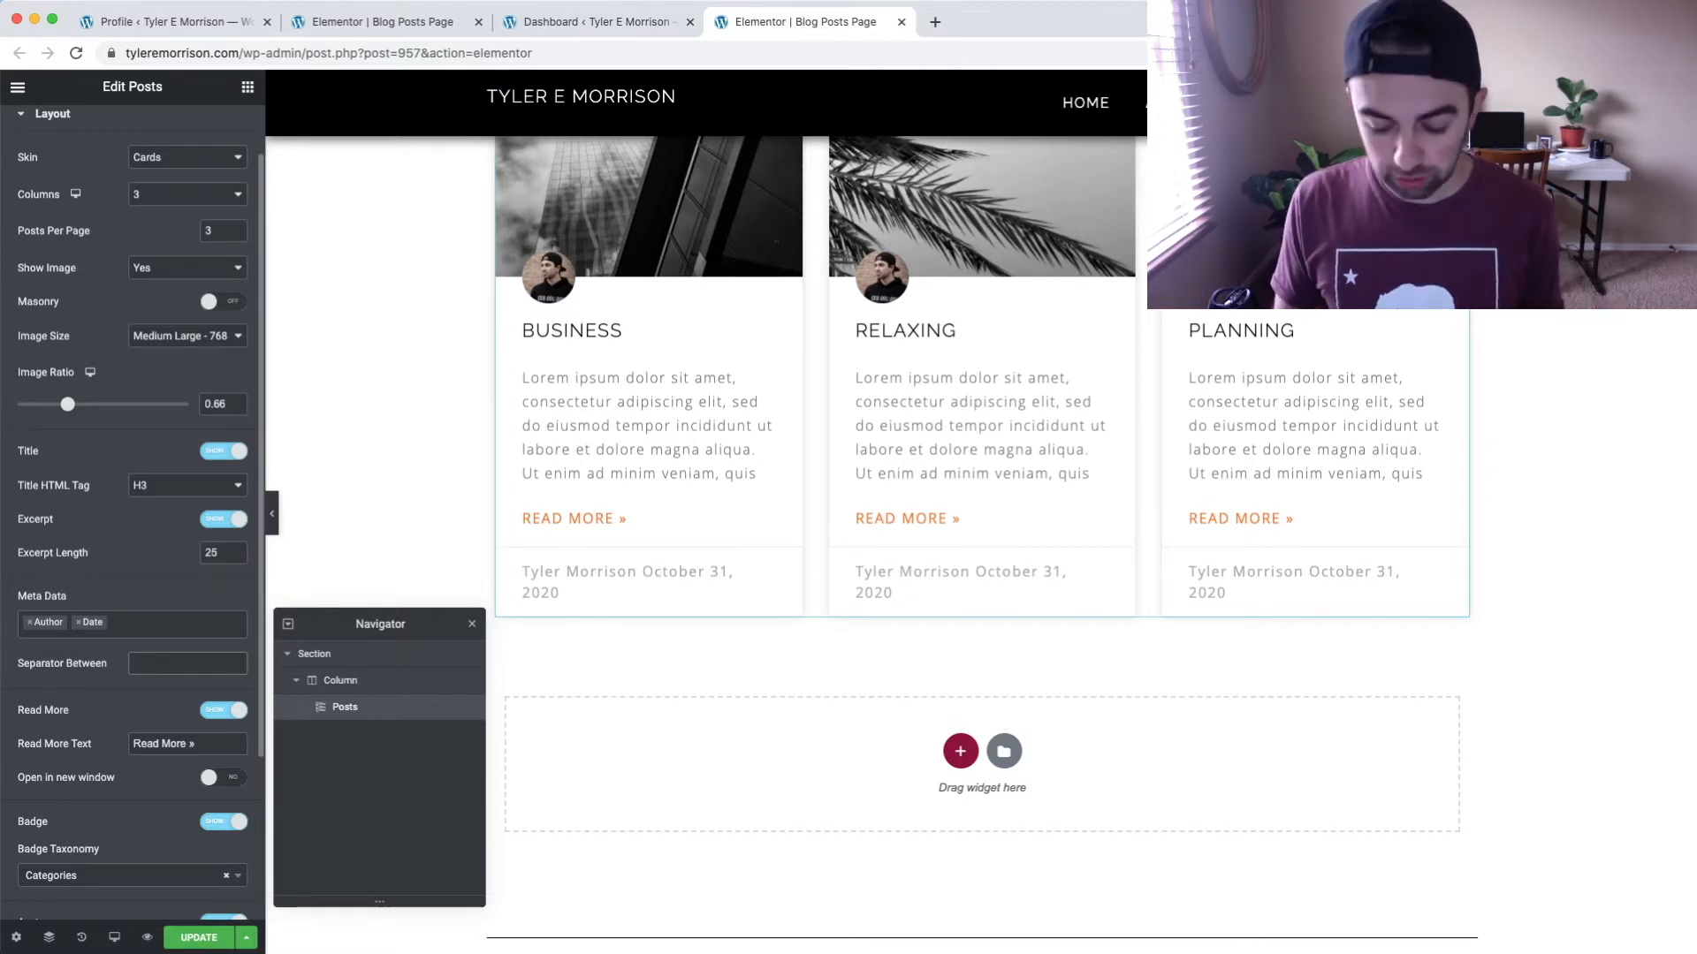
pyautogui.write('+')
pyautogui.press('BackSpace')
pyautogui.write('&')
pyautogui.press('BackSpace')
pyautogui.write('-')
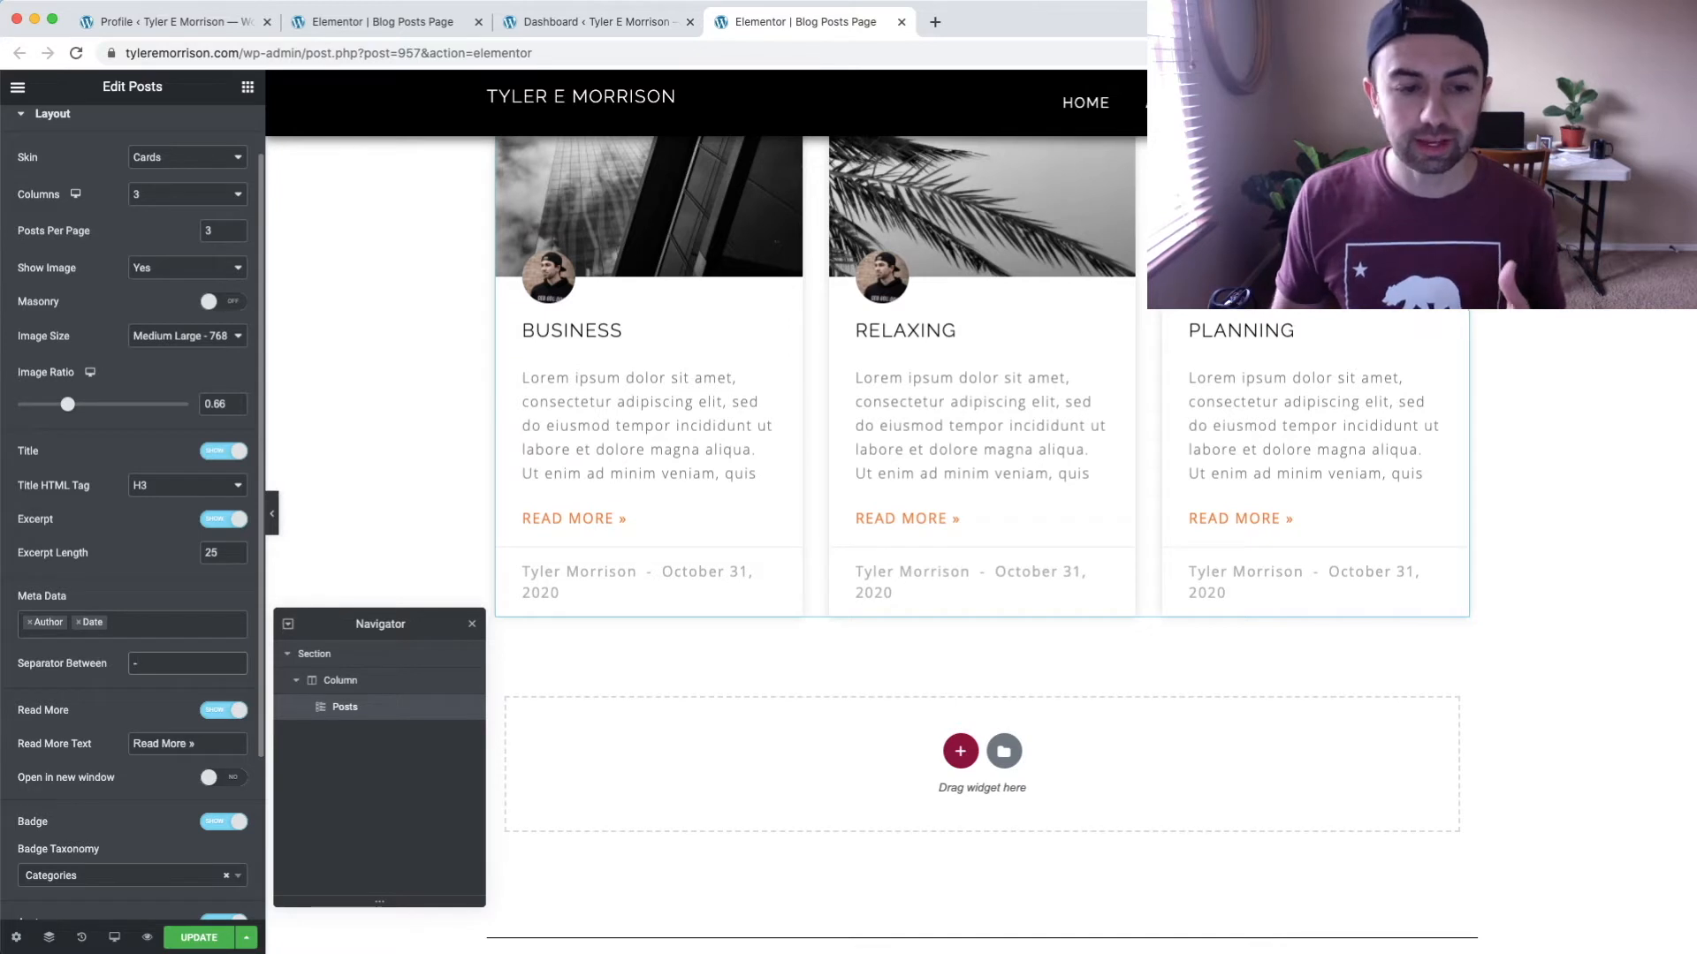
pyautogui.press('BackSpace')
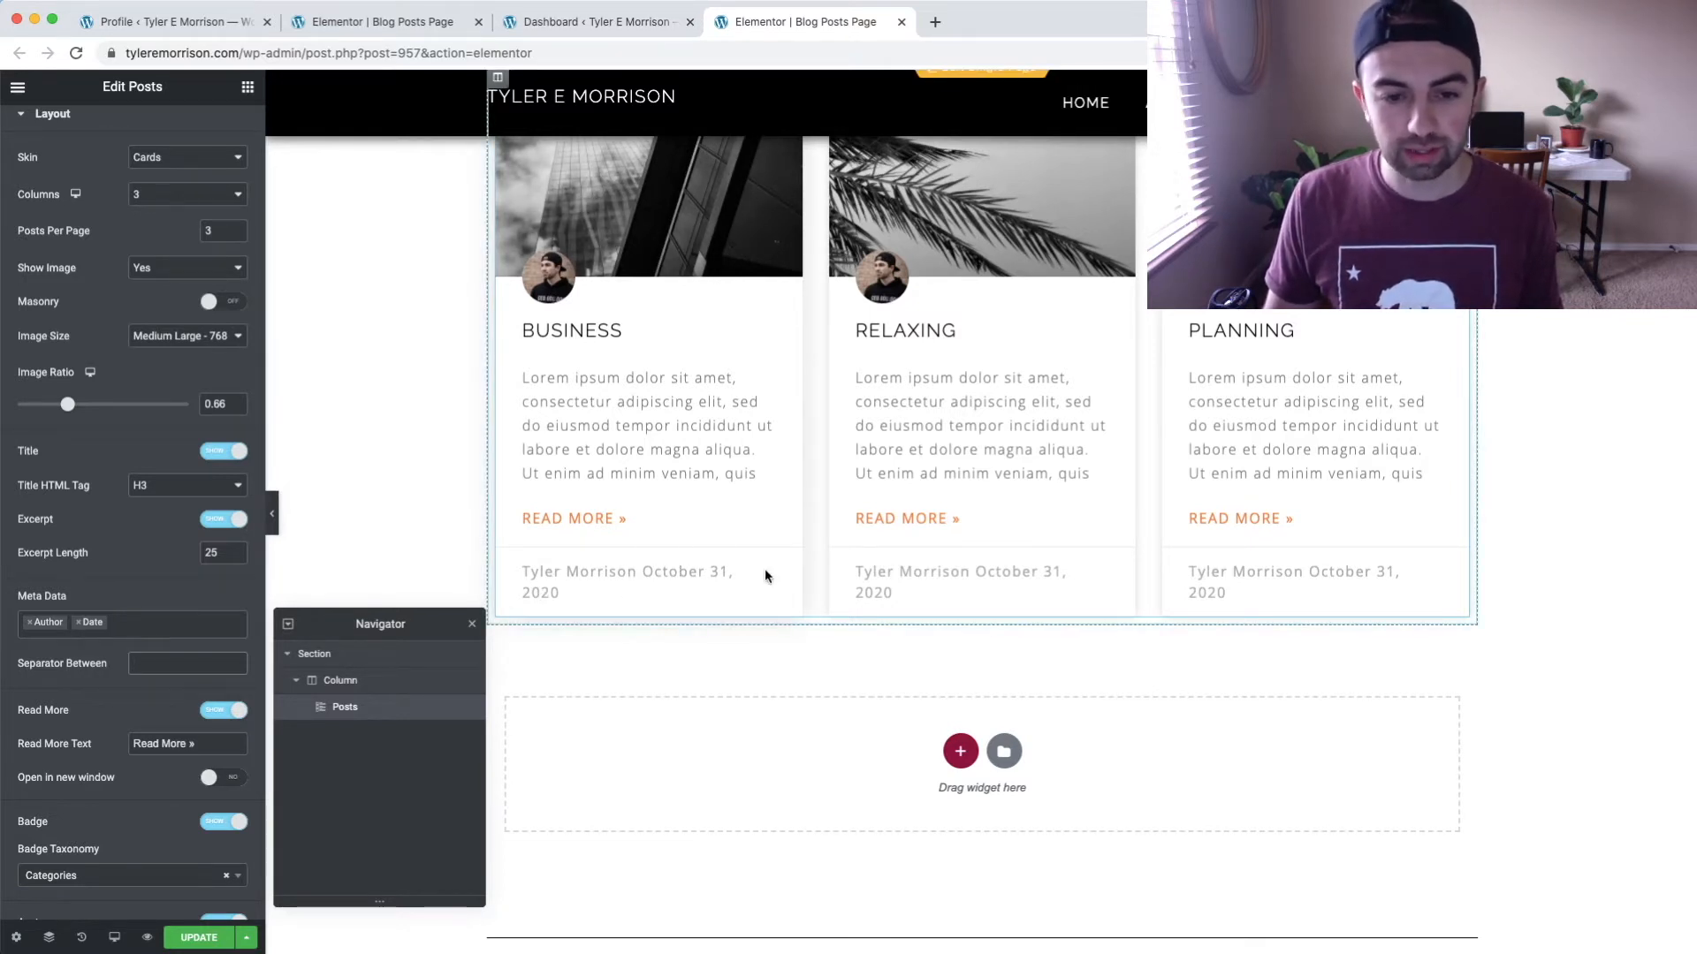
pyautogui.write('& /')
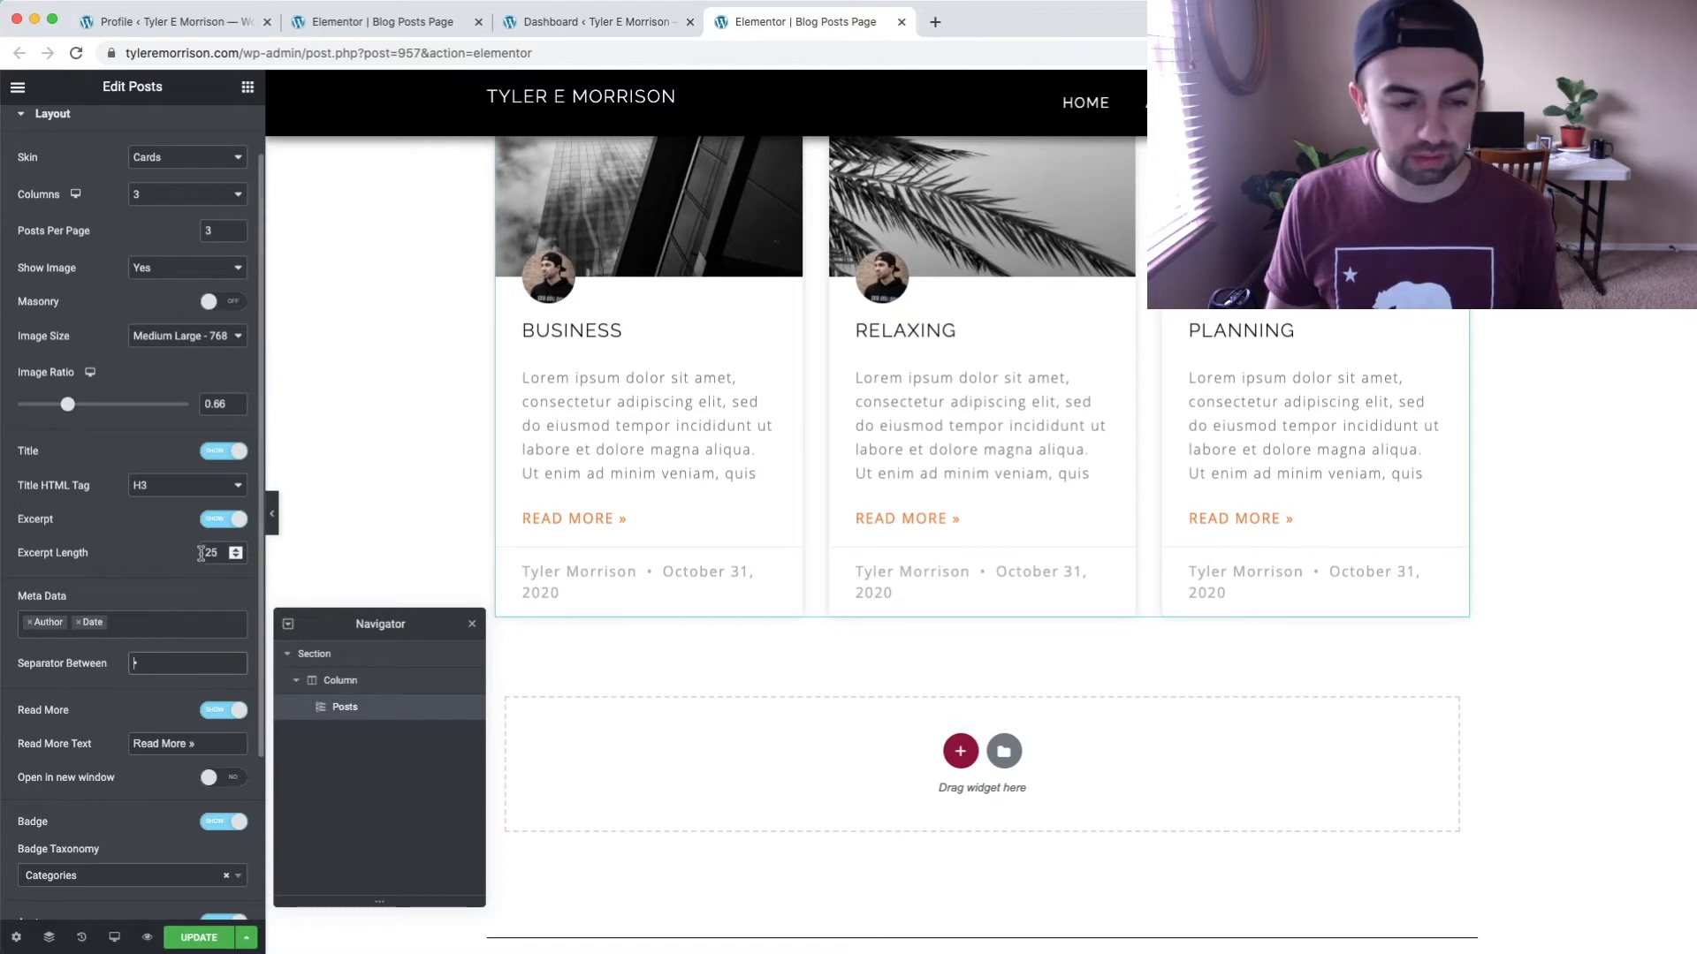
# Hide the Read More links and show them again, and open the Read More Text for editing without changing it.
pyautogui.scroll(-4, 256, 663)
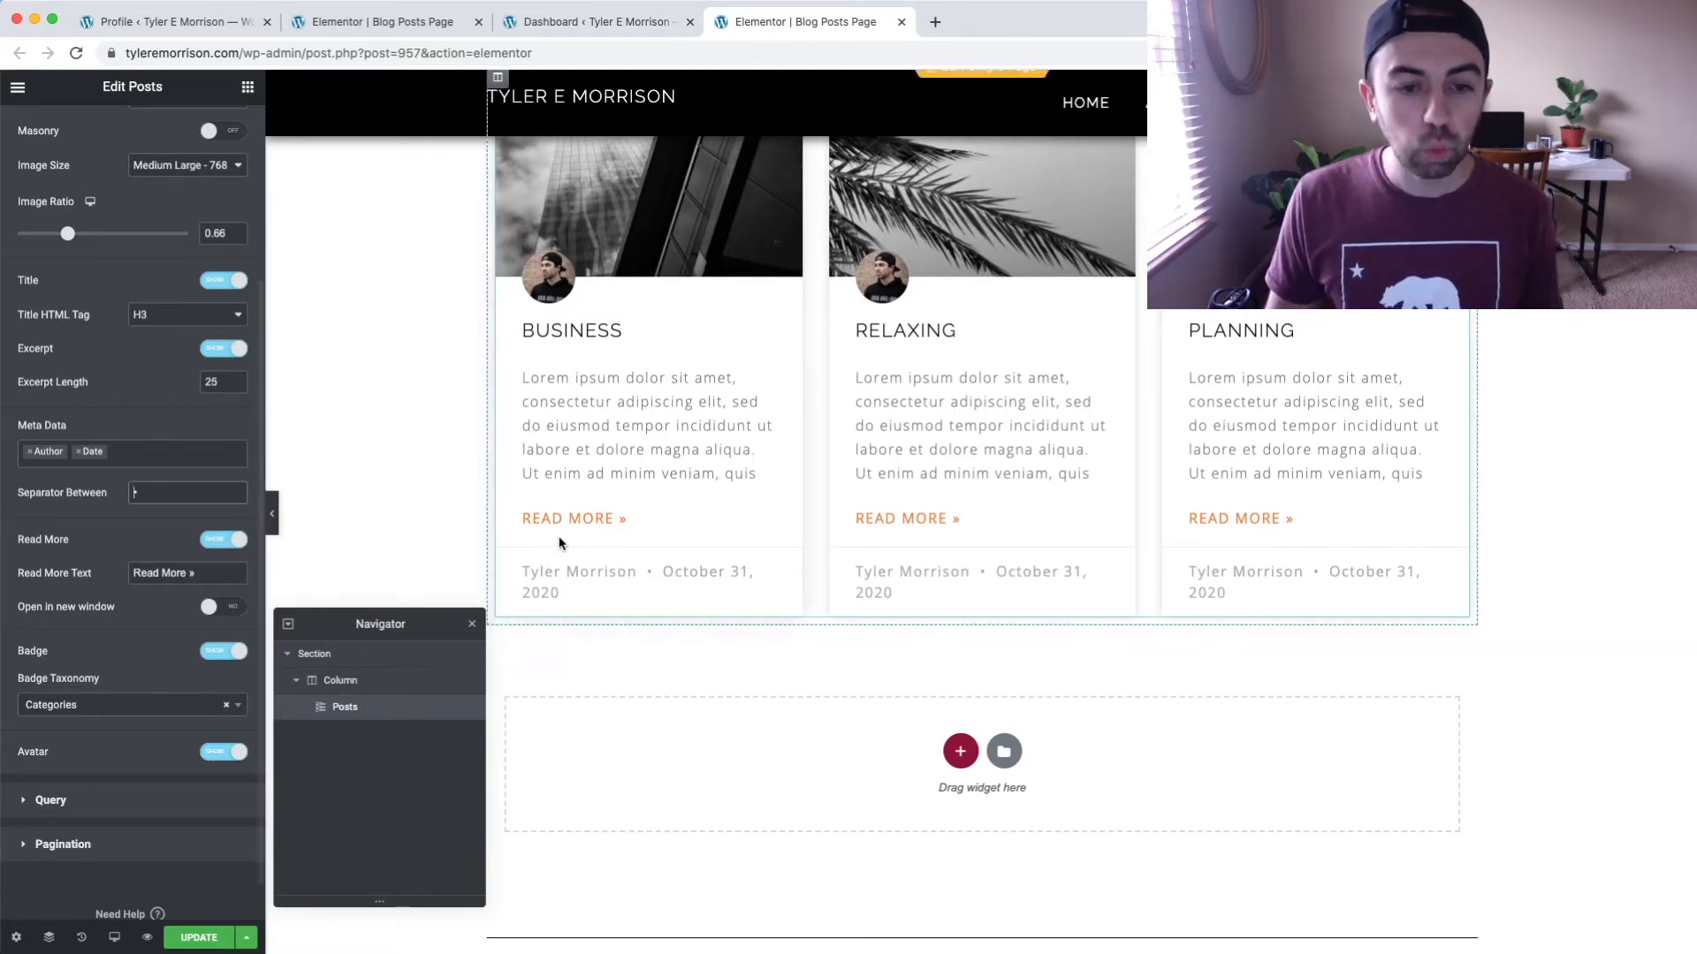
pyautogui.click(223, 540)
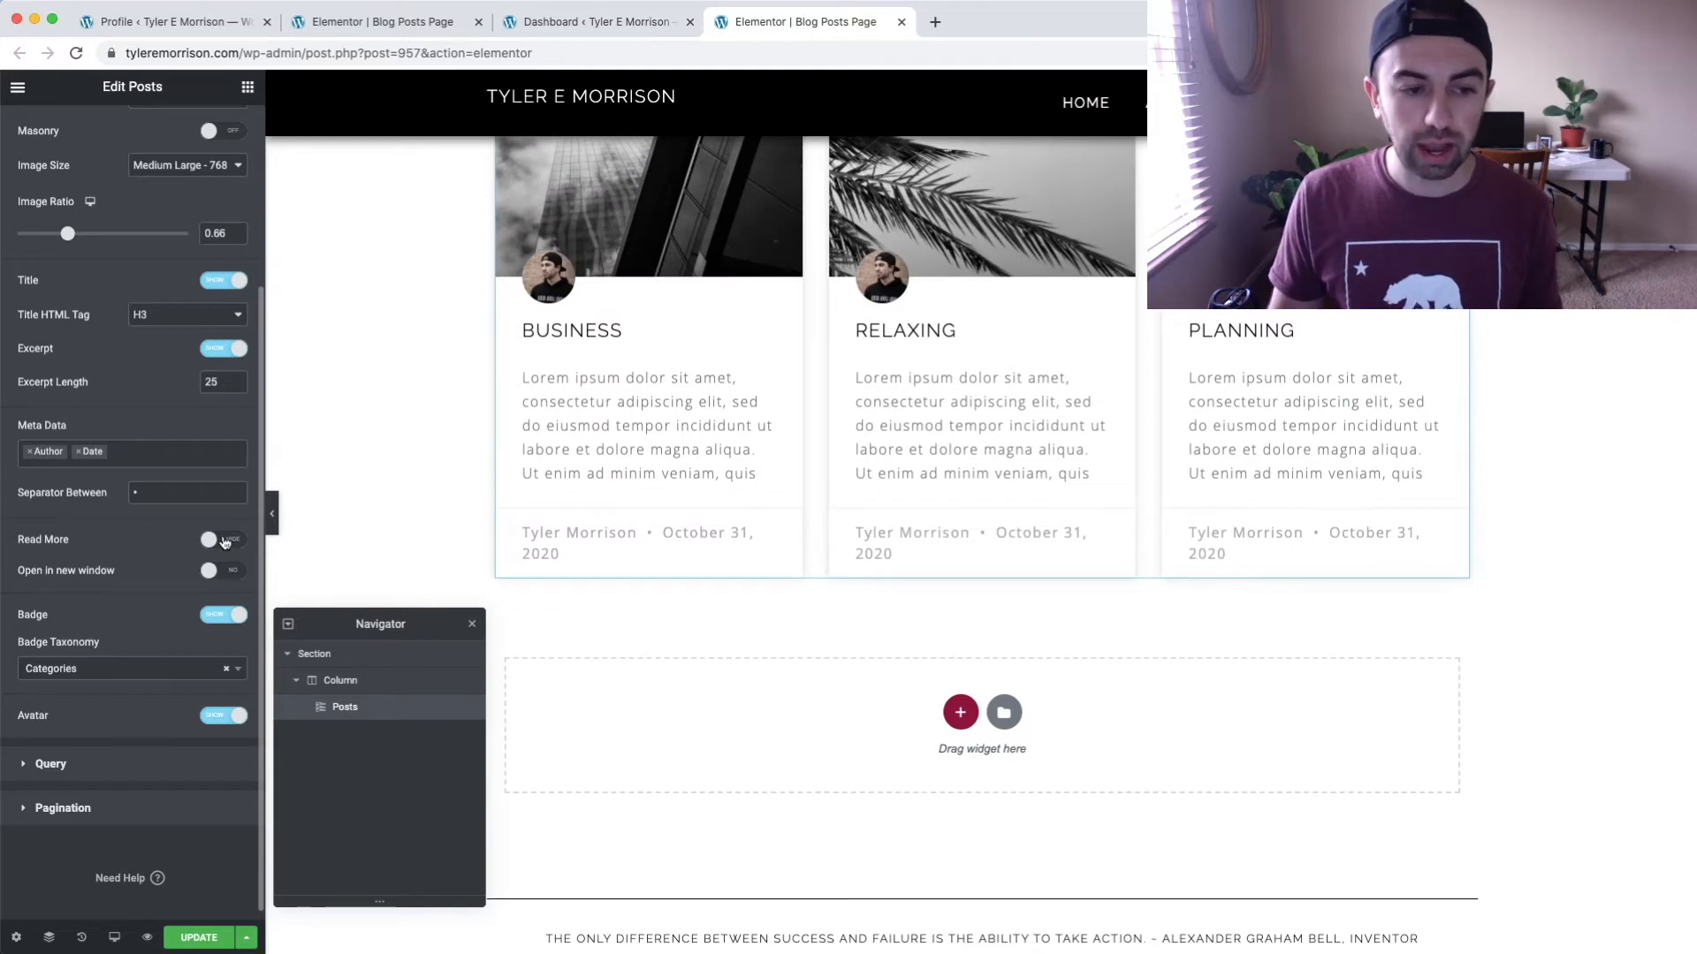
pyautogui.click(224, 540)
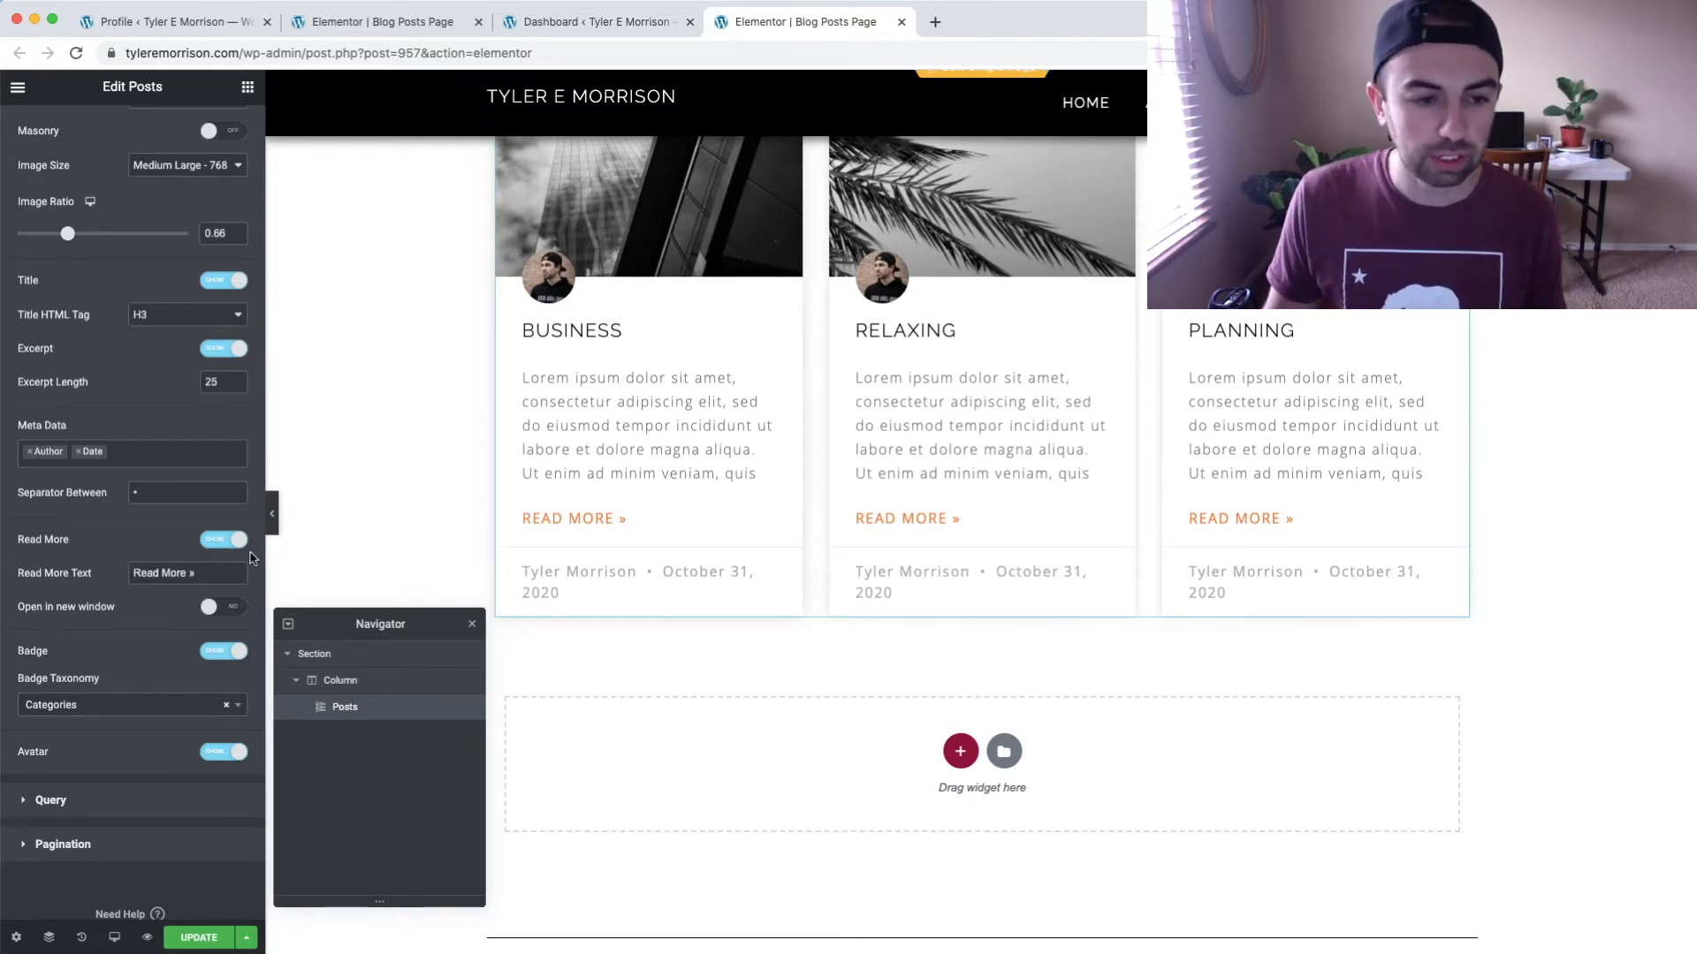
pyautogui.moveTo(198, 570); pyautogui.dragTo(187, 564)
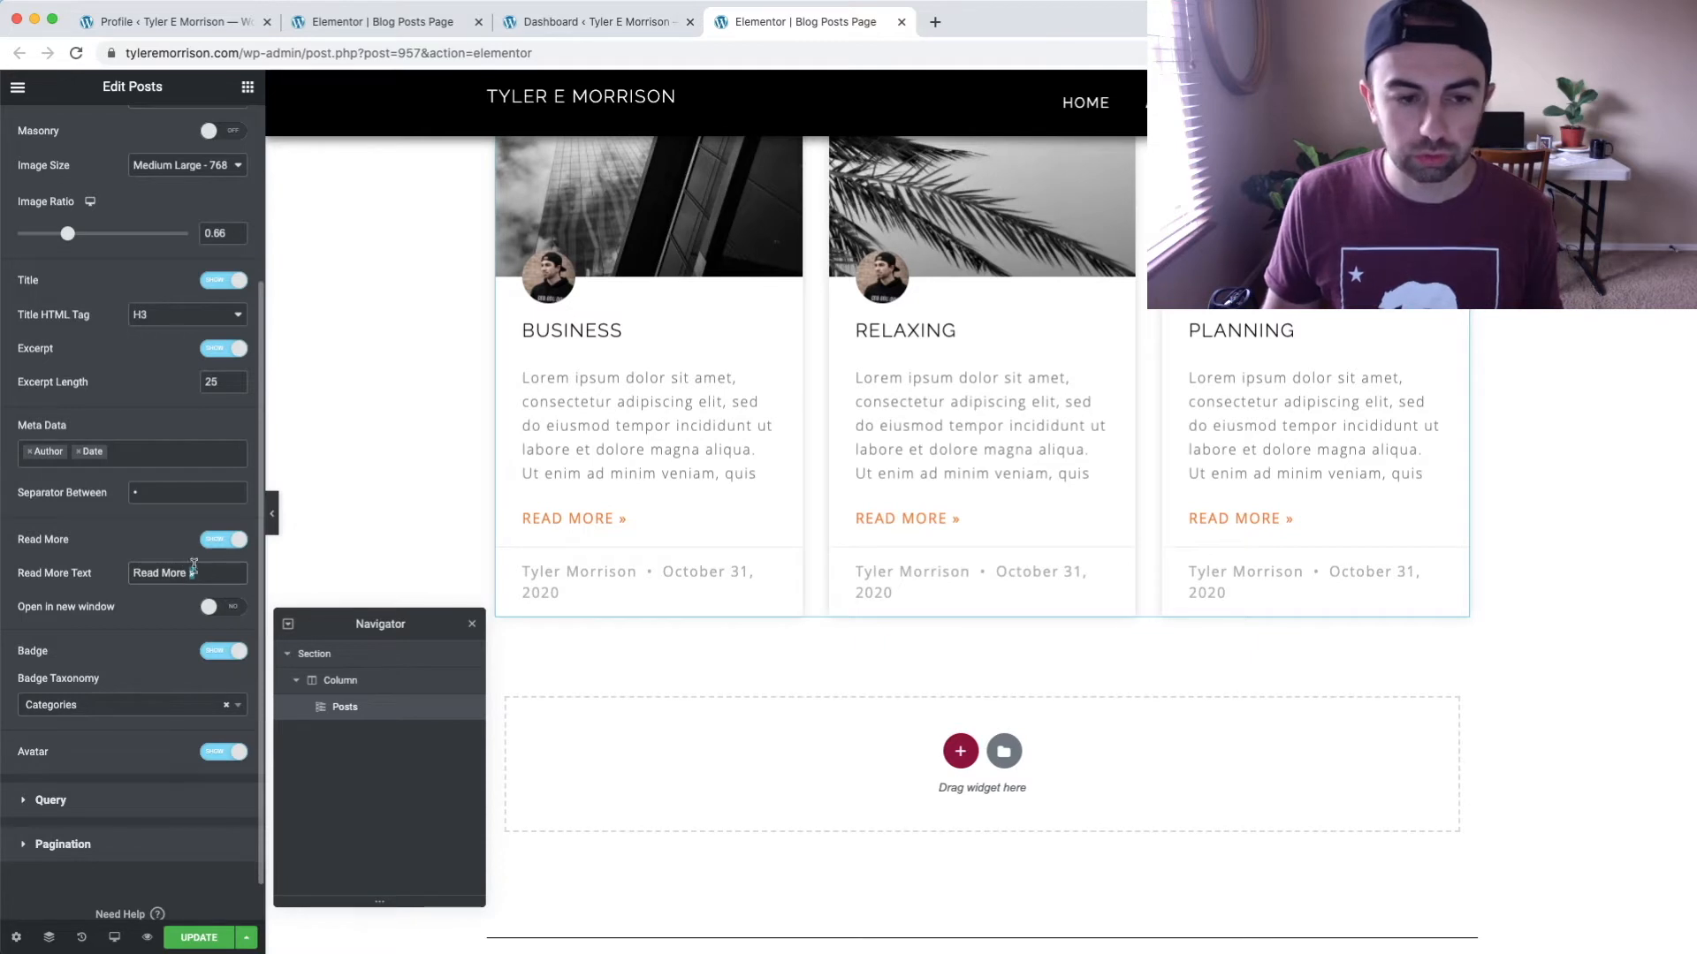
pyautogui.click(206, 574)
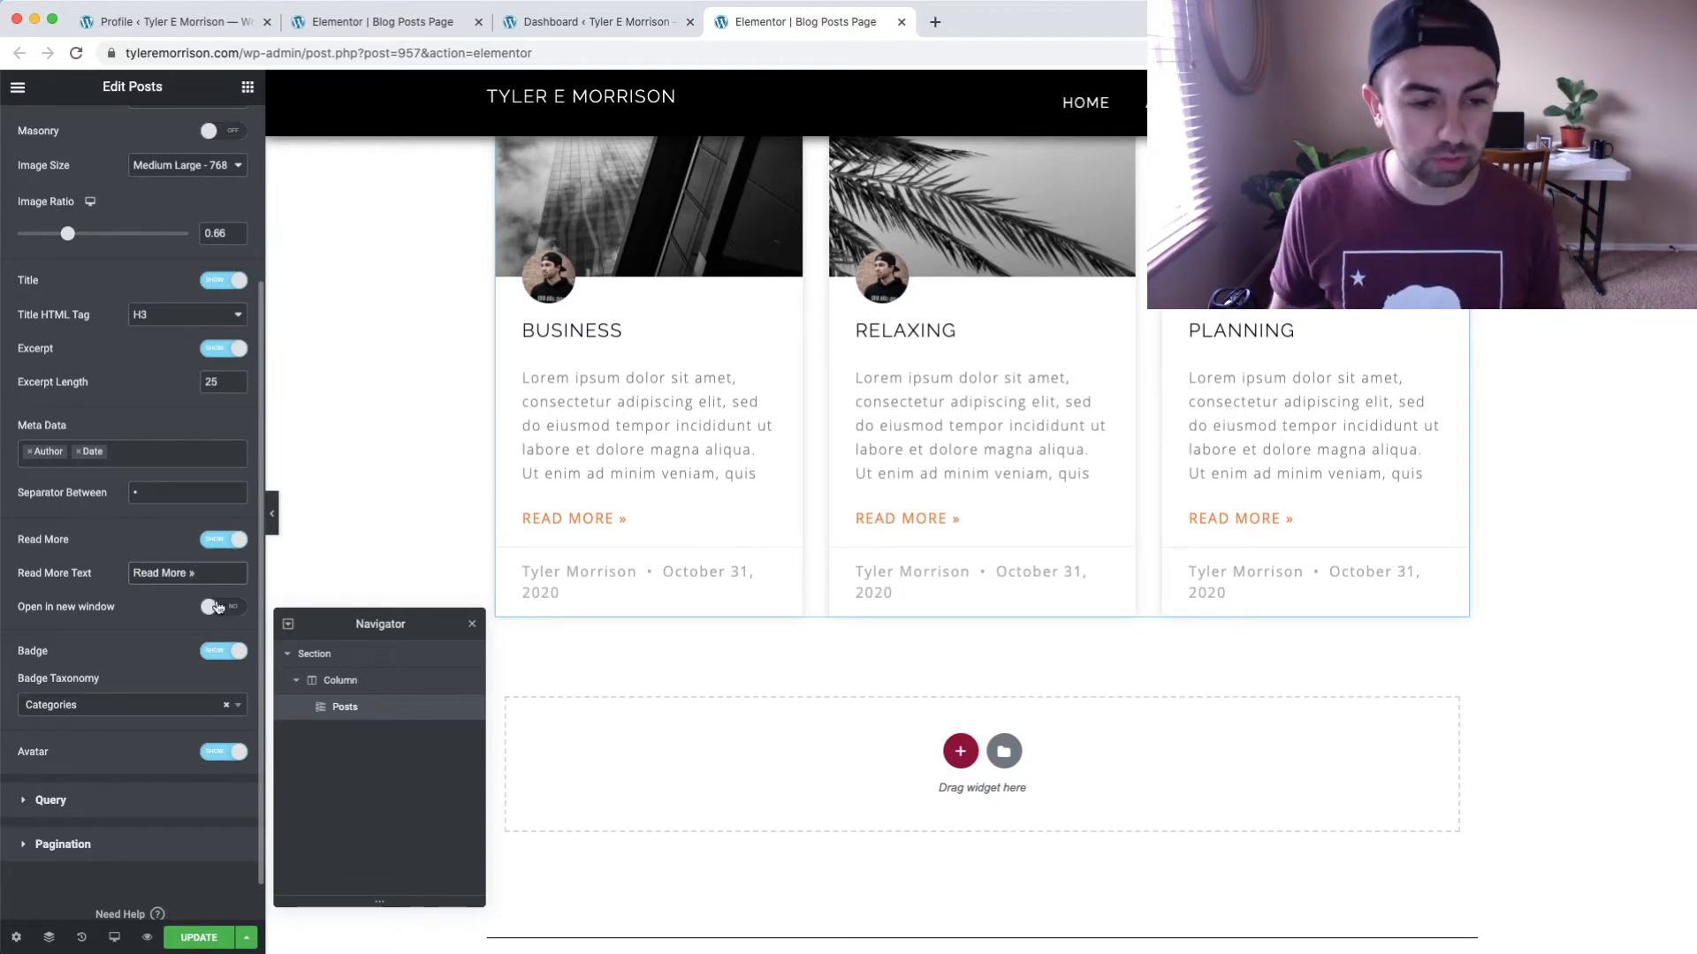
# Hide the post badges and show them again, and review the Badge Taxonomy options, keeping Categories.
pyautogui.click(232, 655)
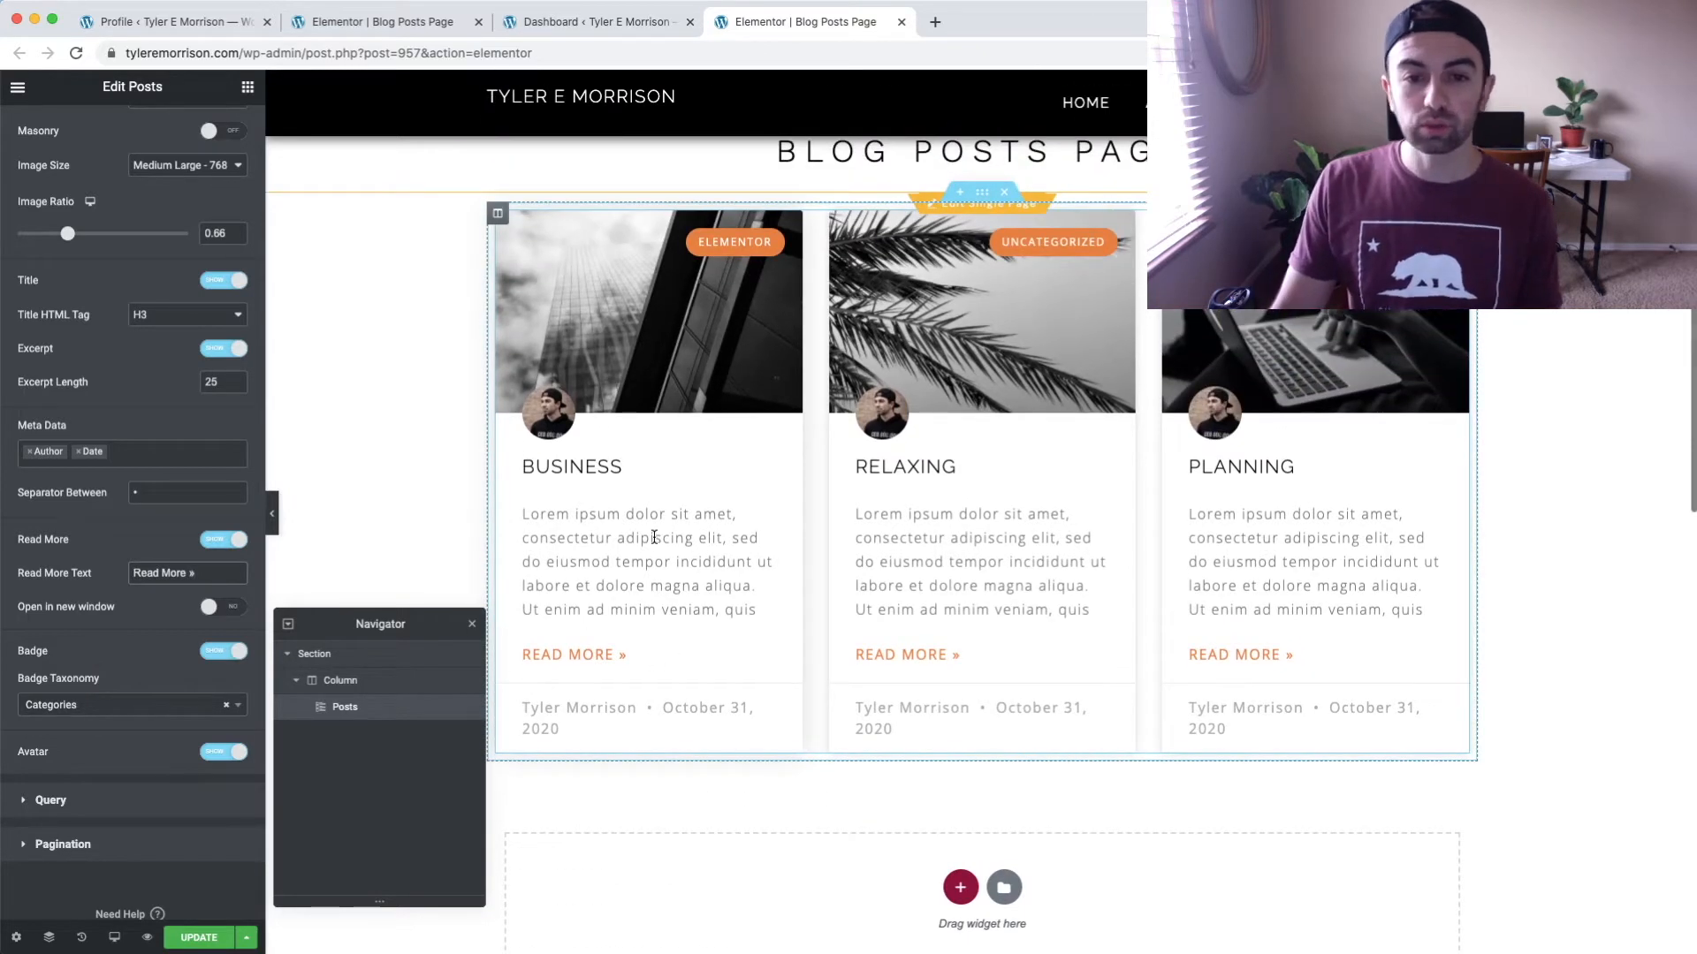
pyautogui.scroll(-1, 654, 538)
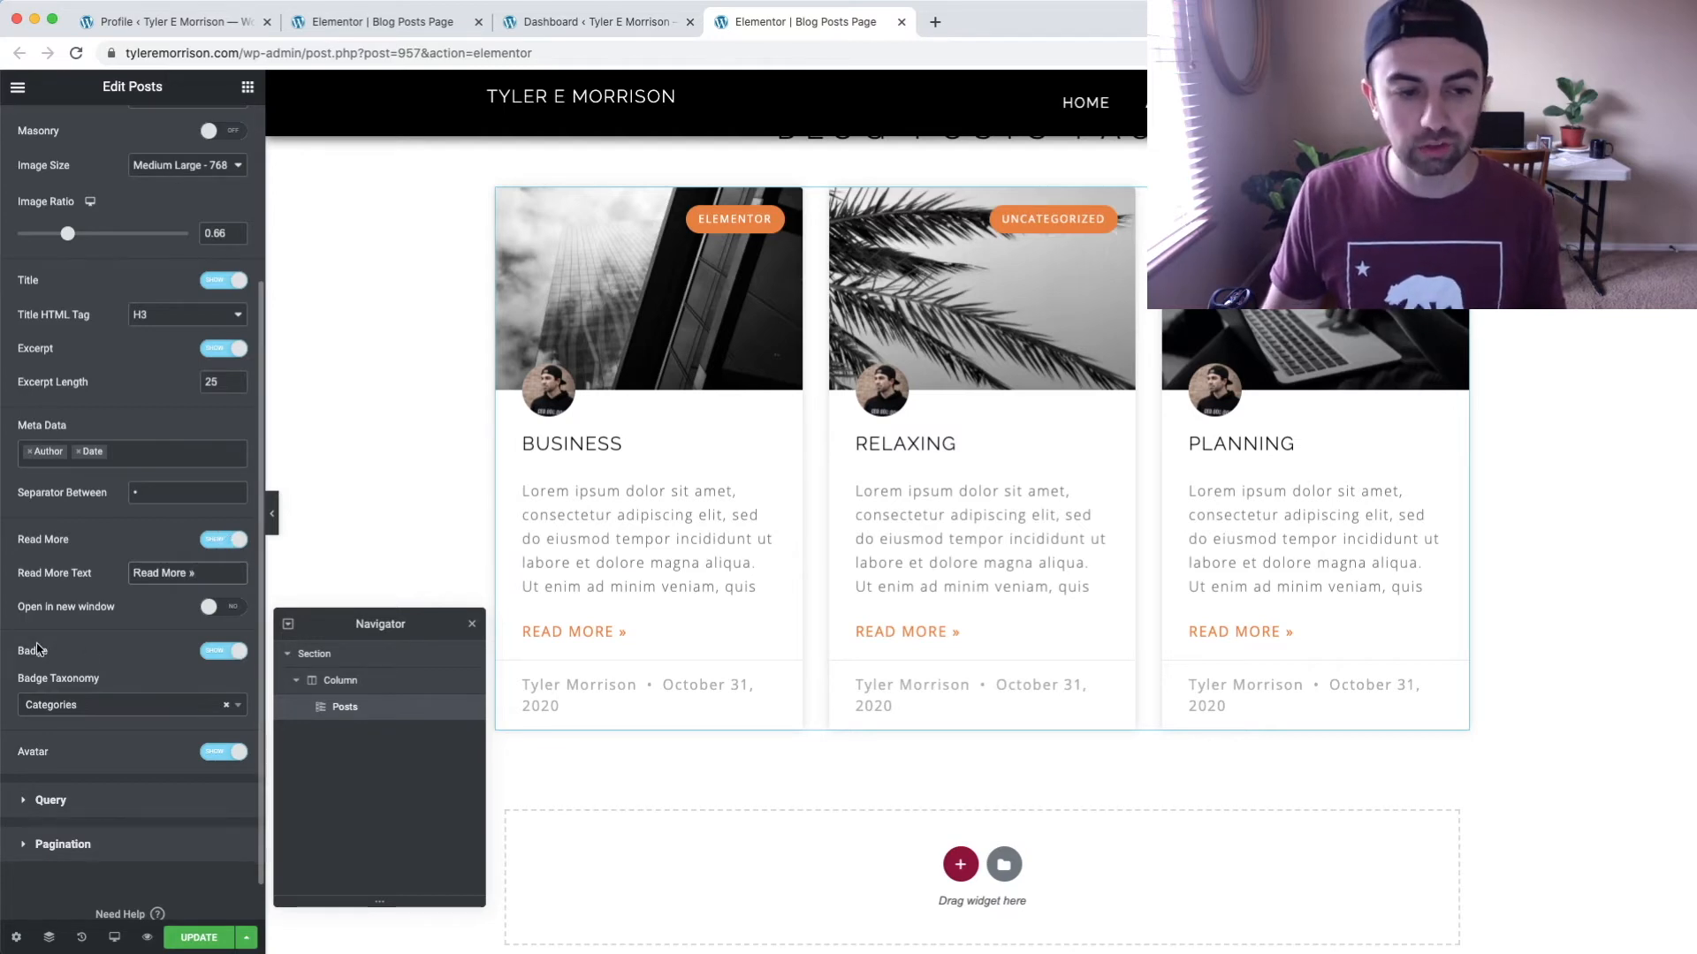
pyautogui.click(217, 656)
pyautogui.click(217, 660)
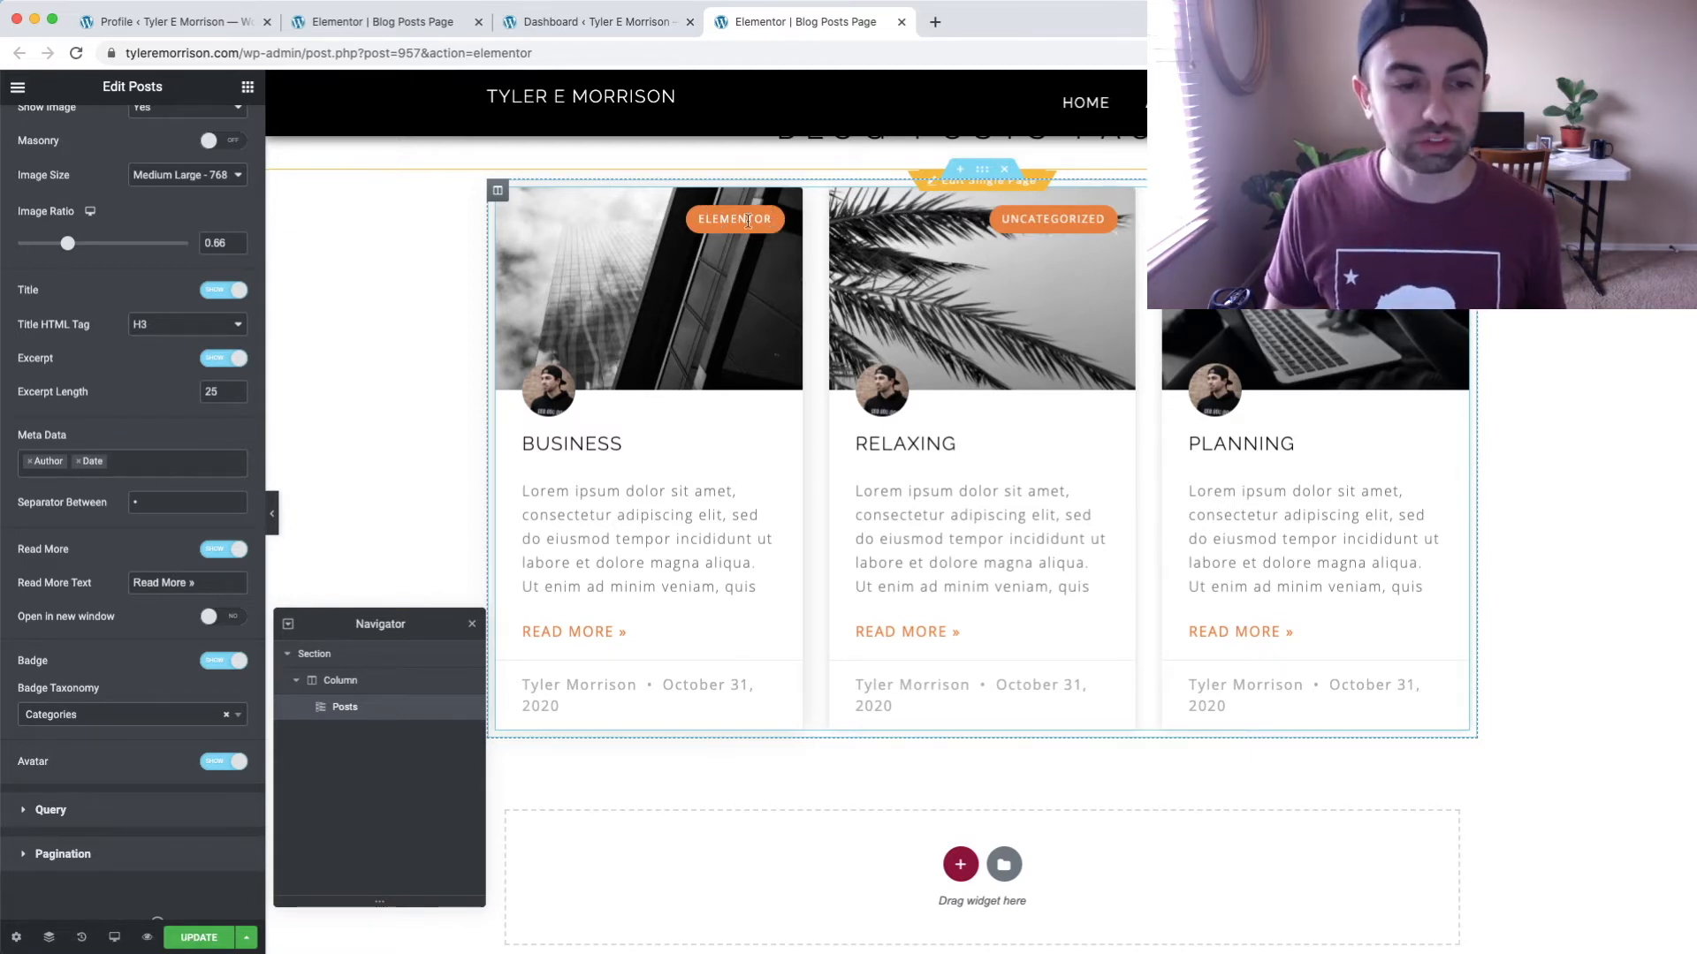
pyautogui.click(240, 716)
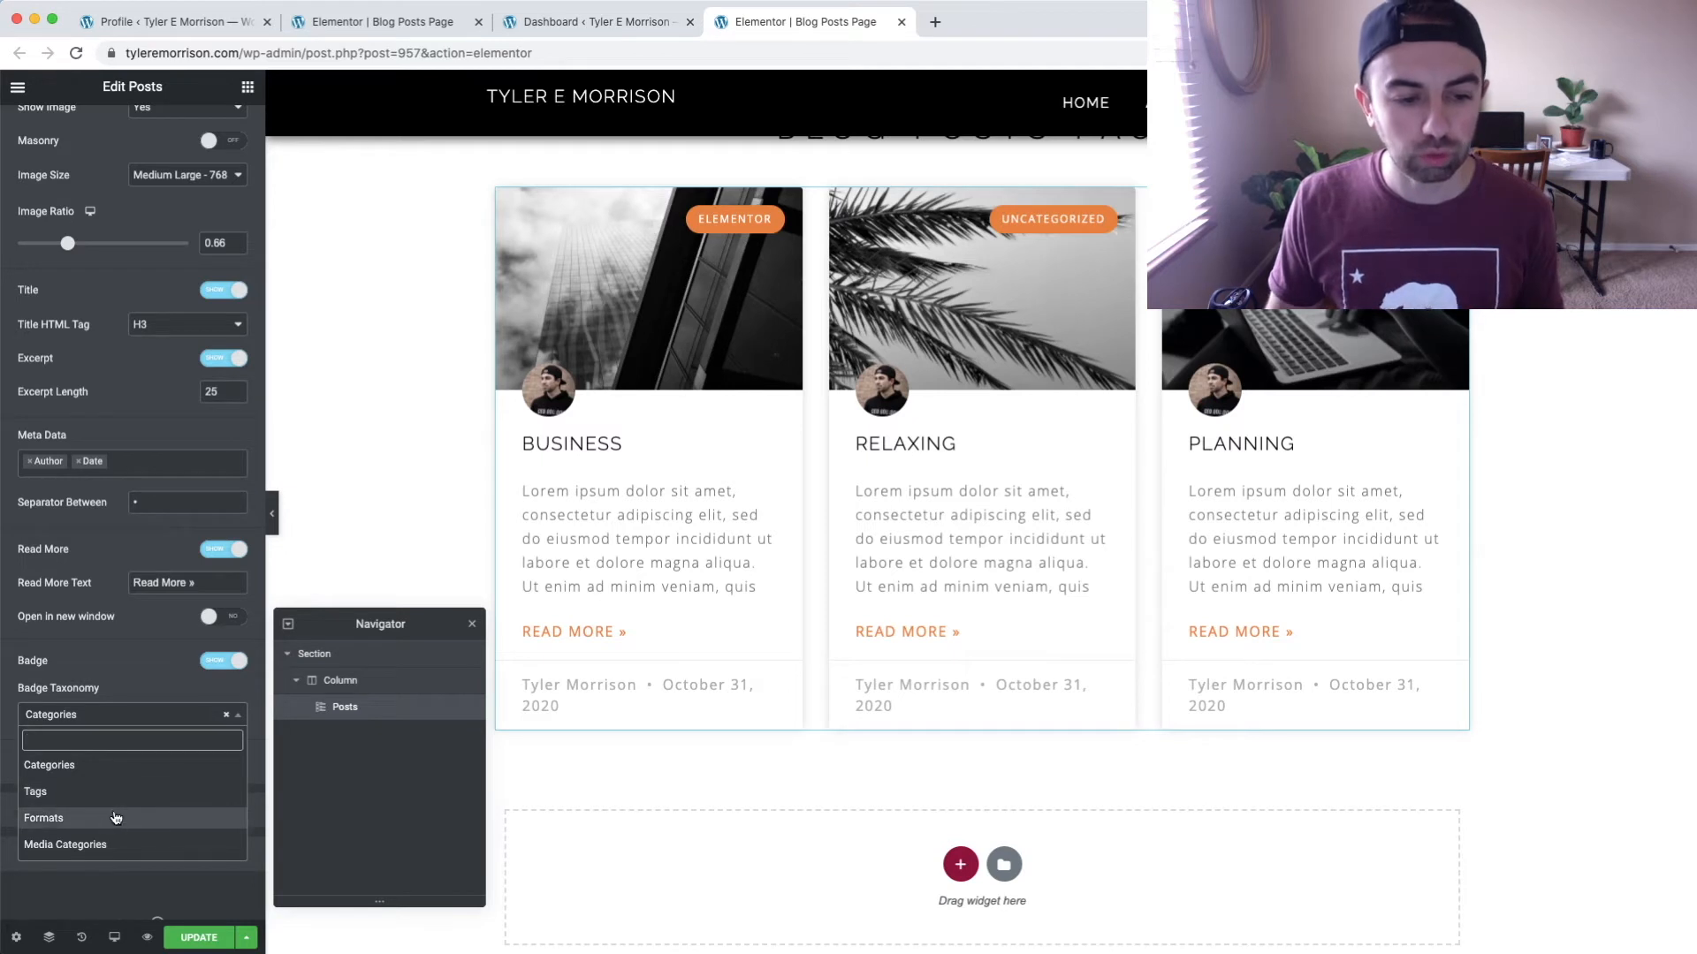
pyautogui.click(219, 692)
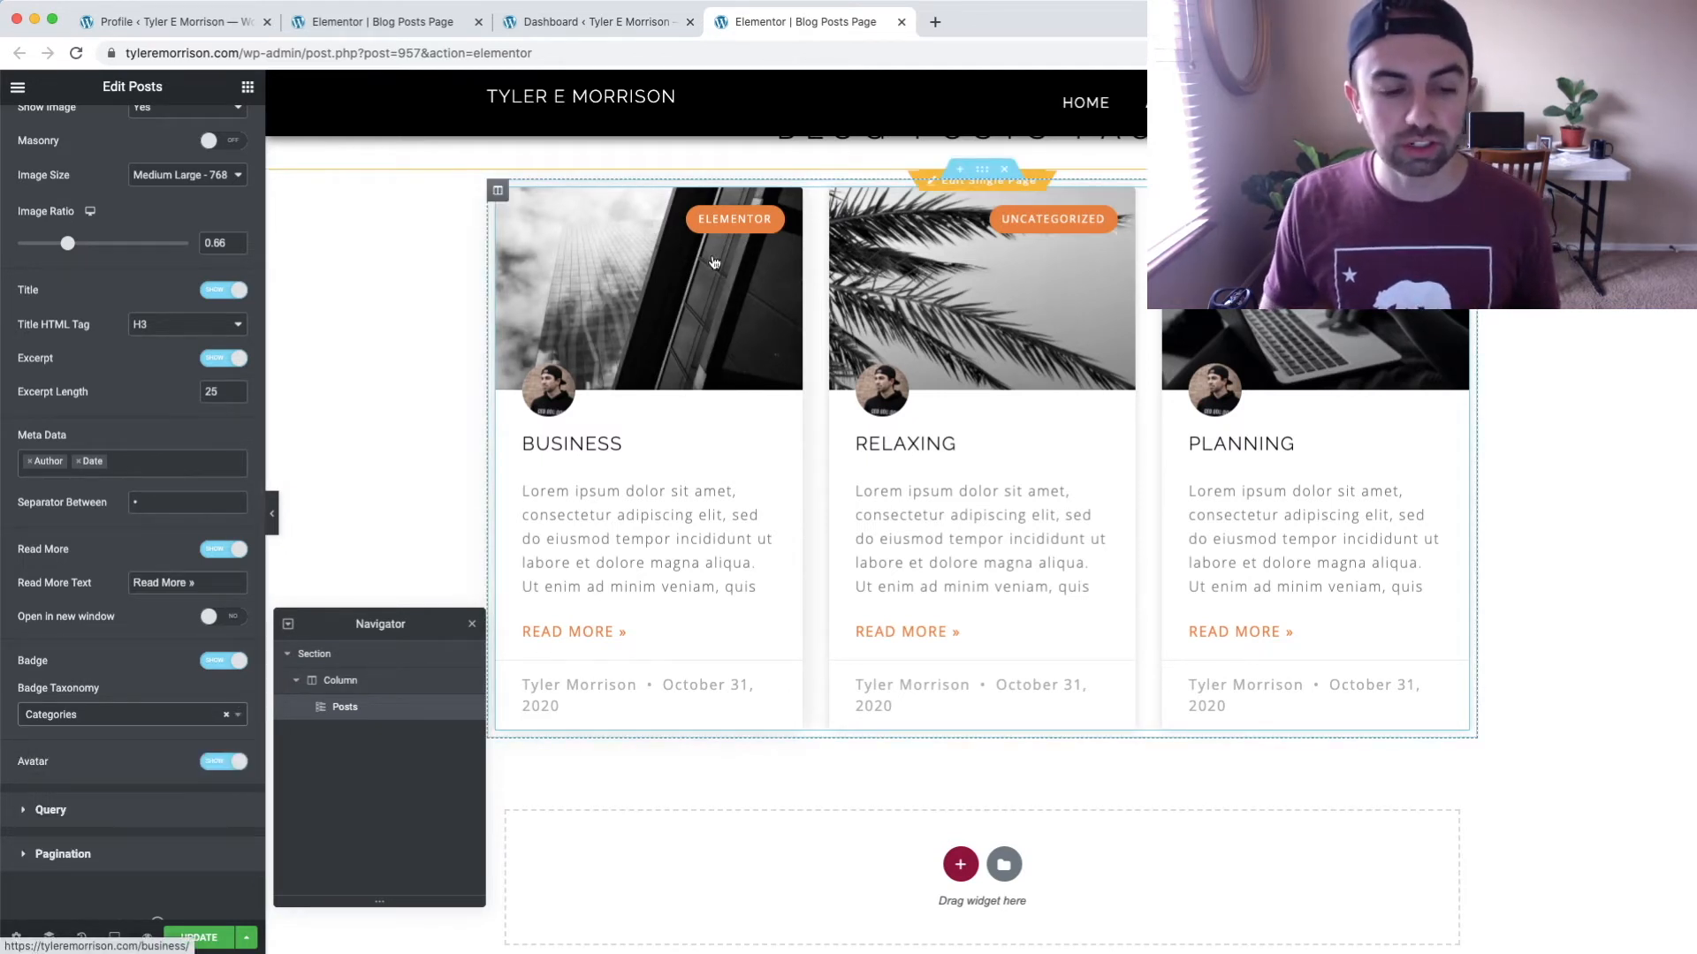
# Turn the post badges off and back on, and do the same with the author avatars.
pyautogui.click(233, 663)
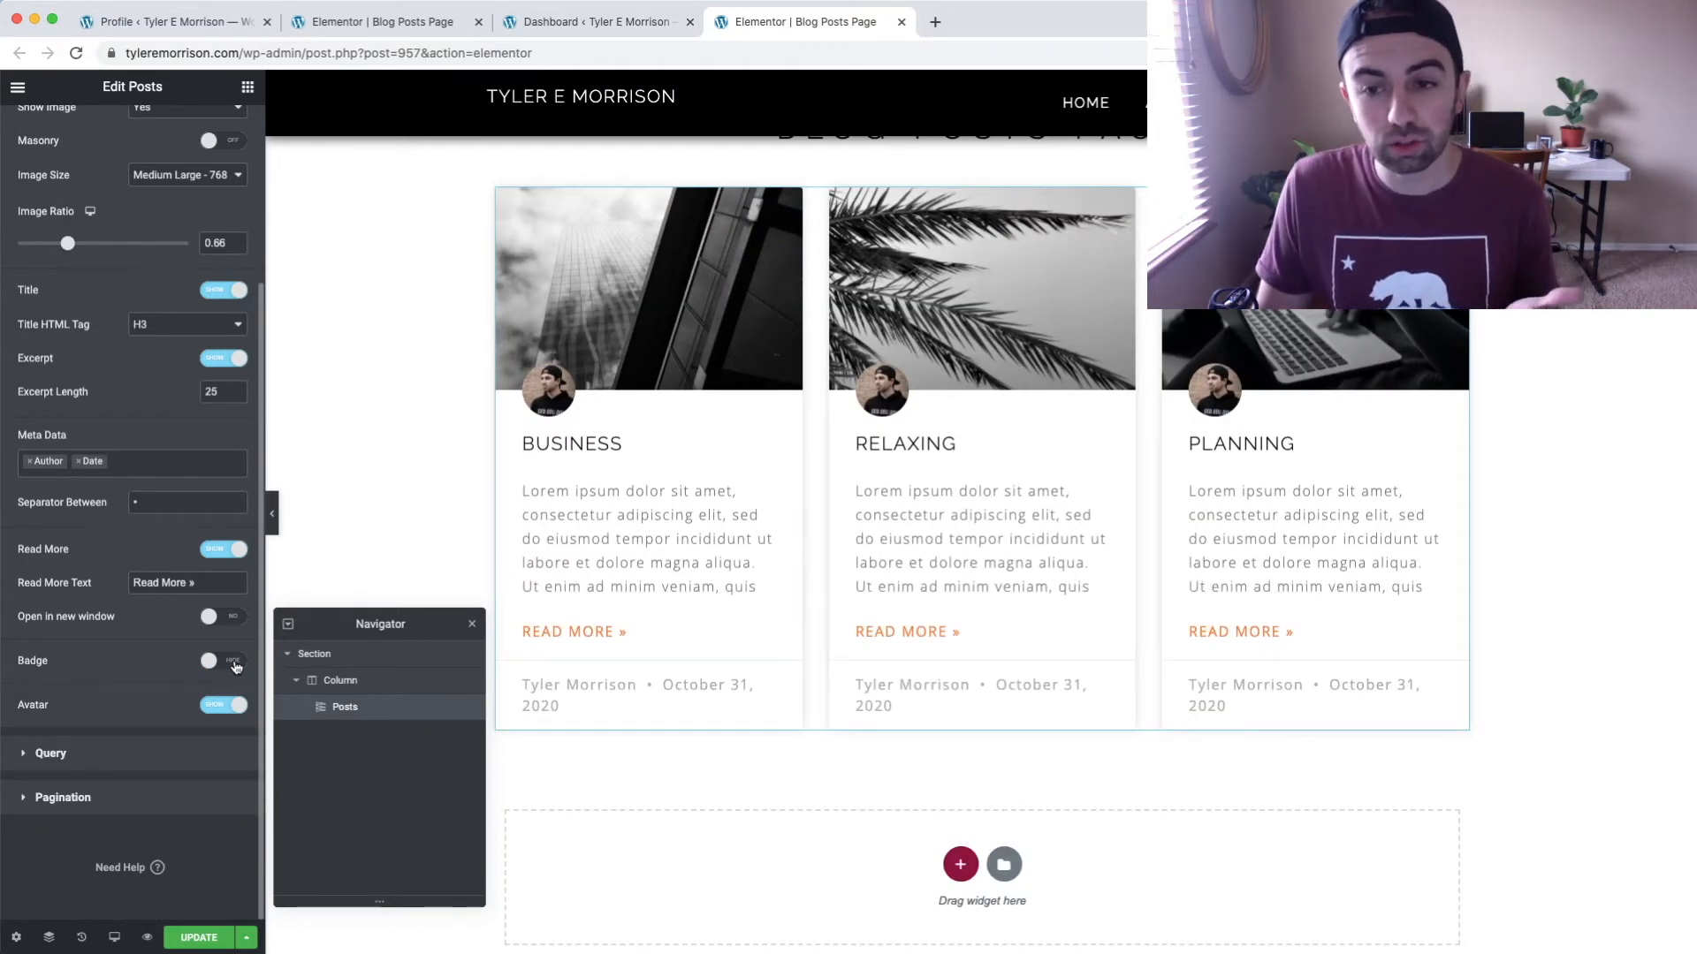
pyautogui.click(235, 665)
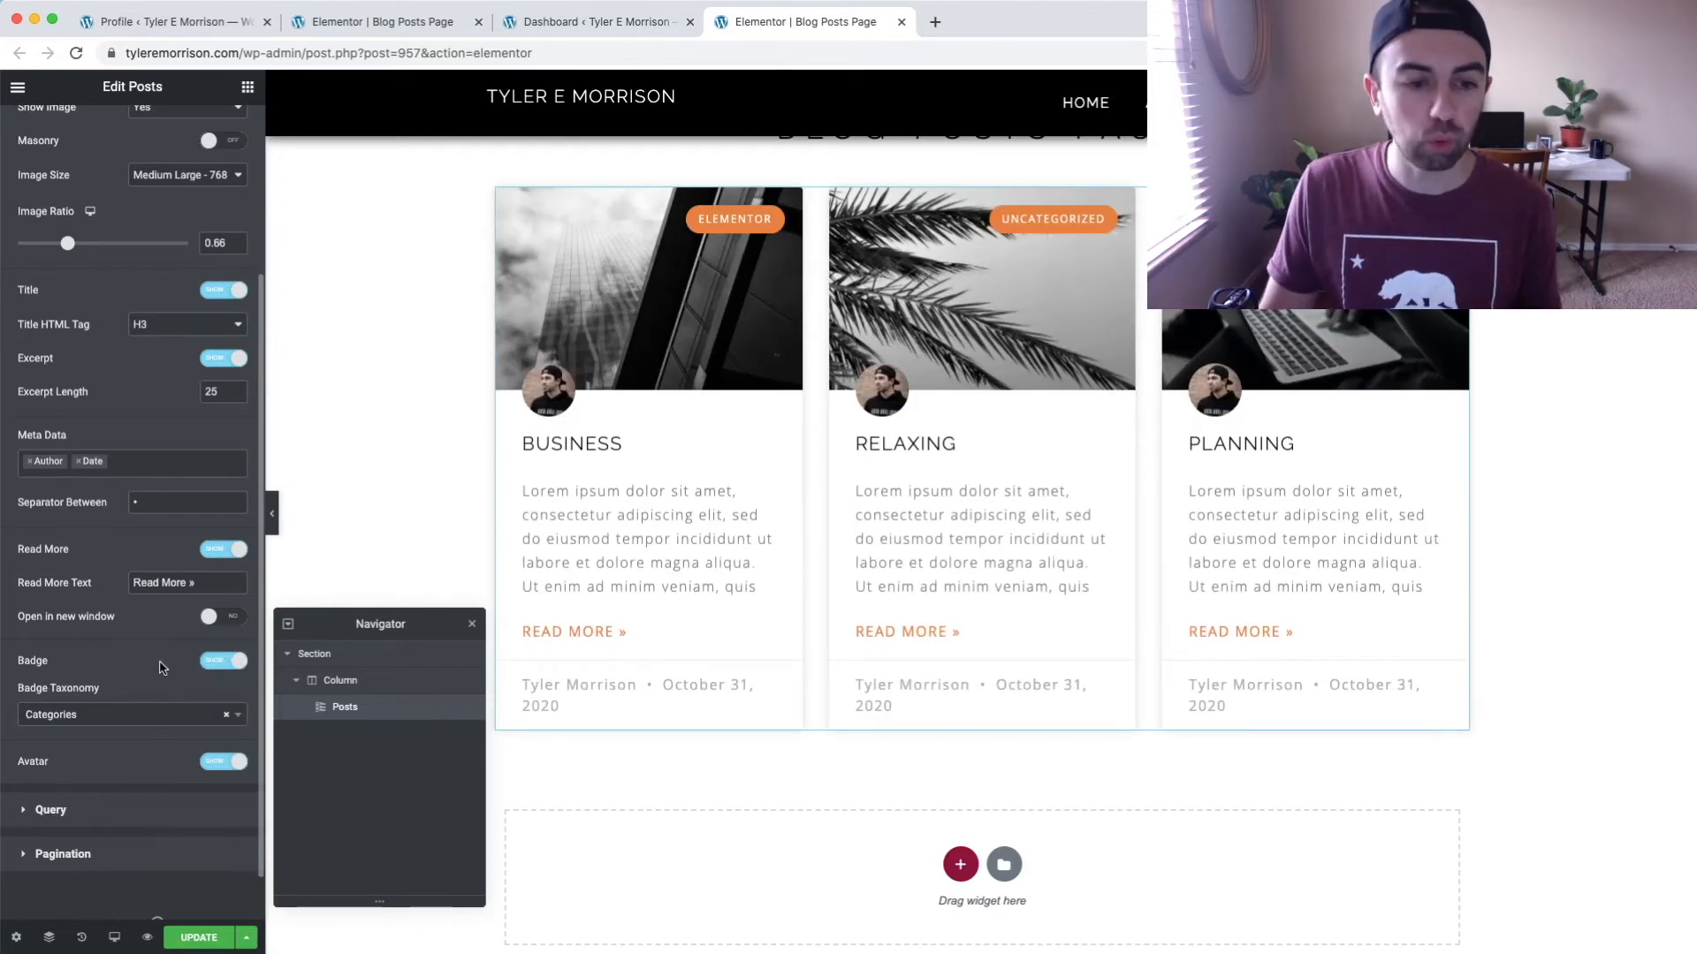
pyautogui.scroll(-2, 174, 644)
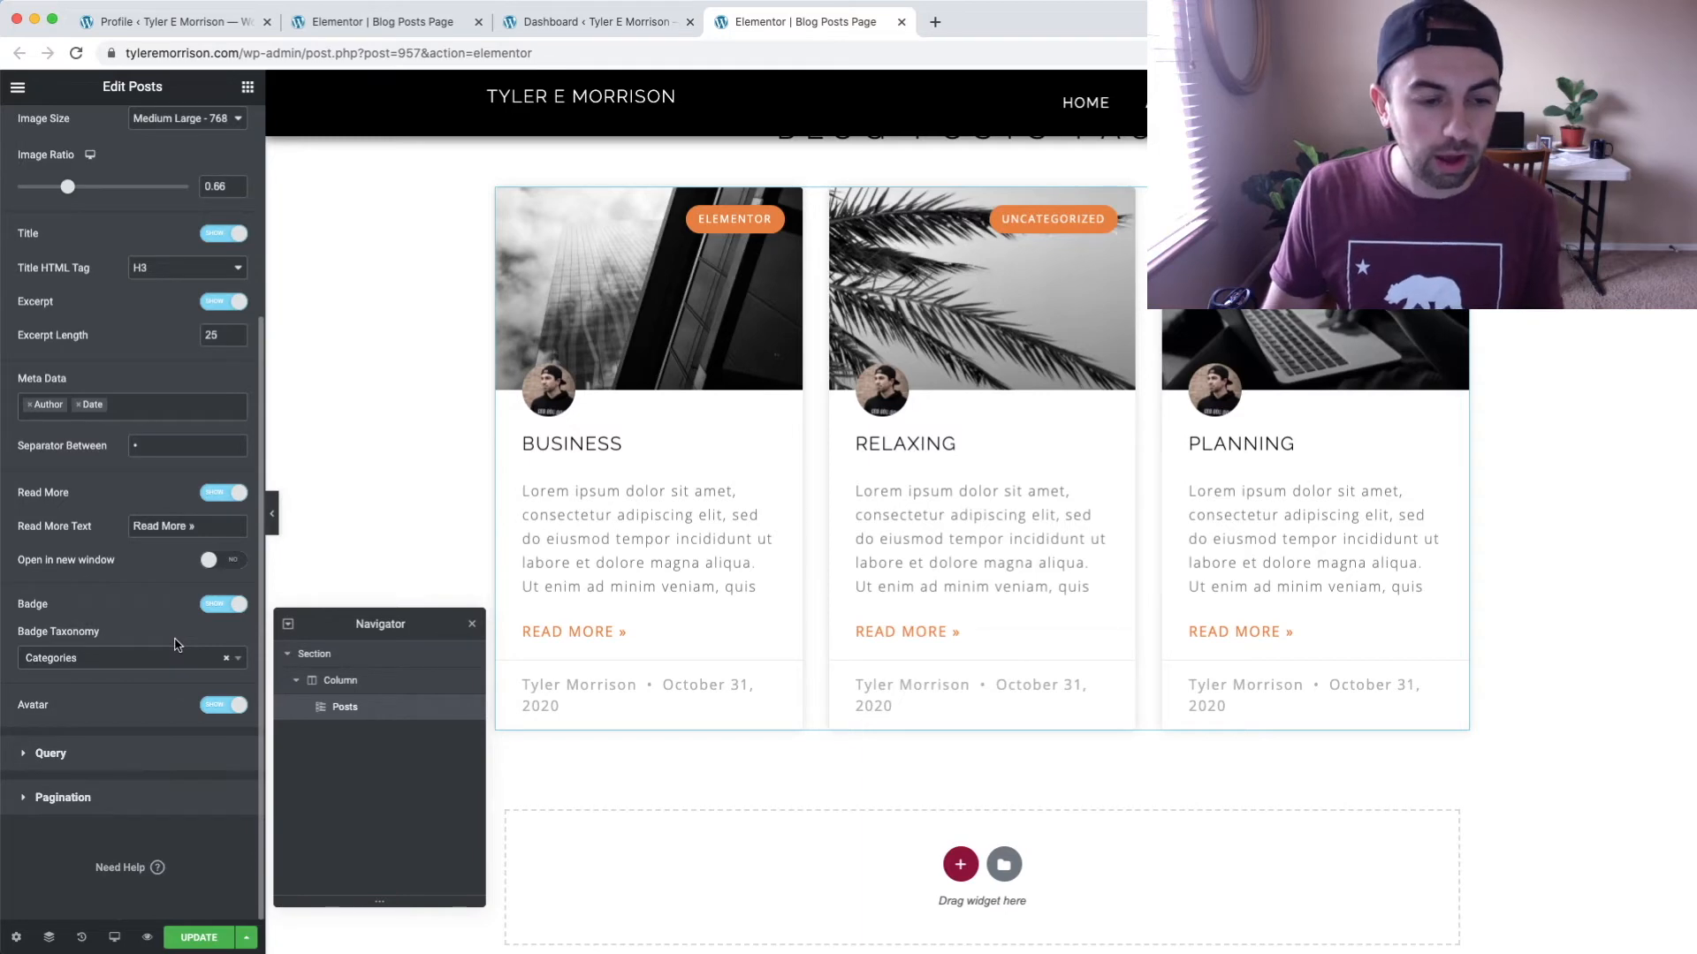
pyautogui.click(239, 705)
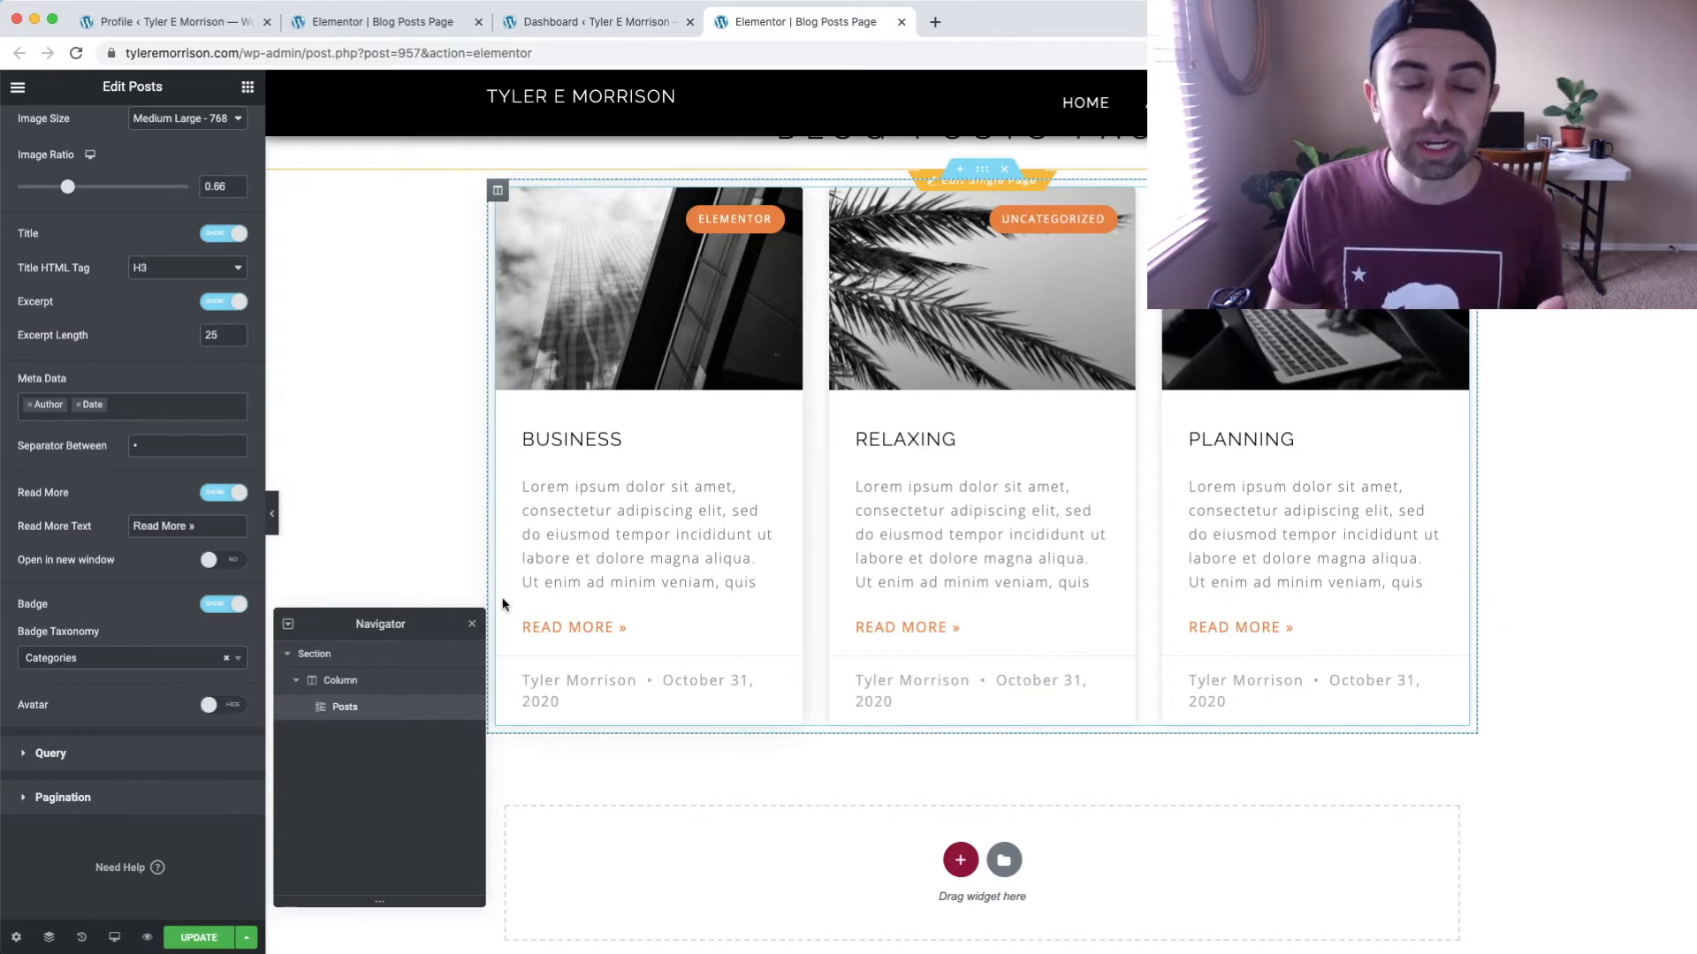
pyautogui.click(219, 706)
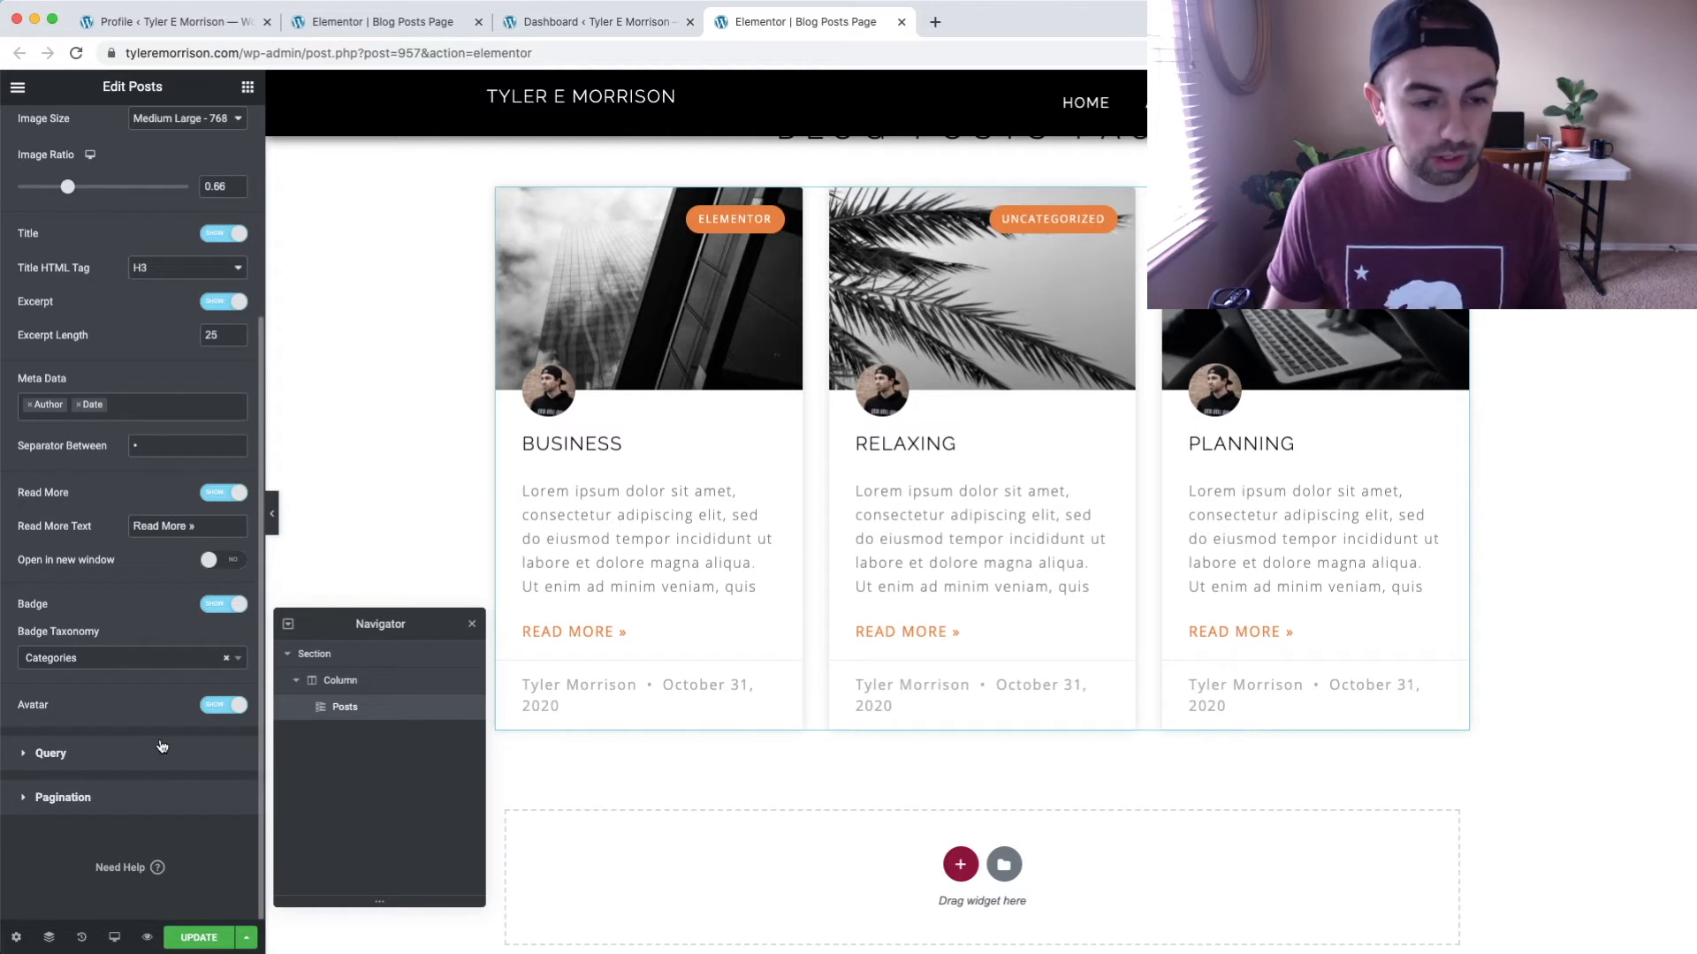
# Try Pages as the source of the posts query, and restore Posts.
pyautogui.click(58, 759)
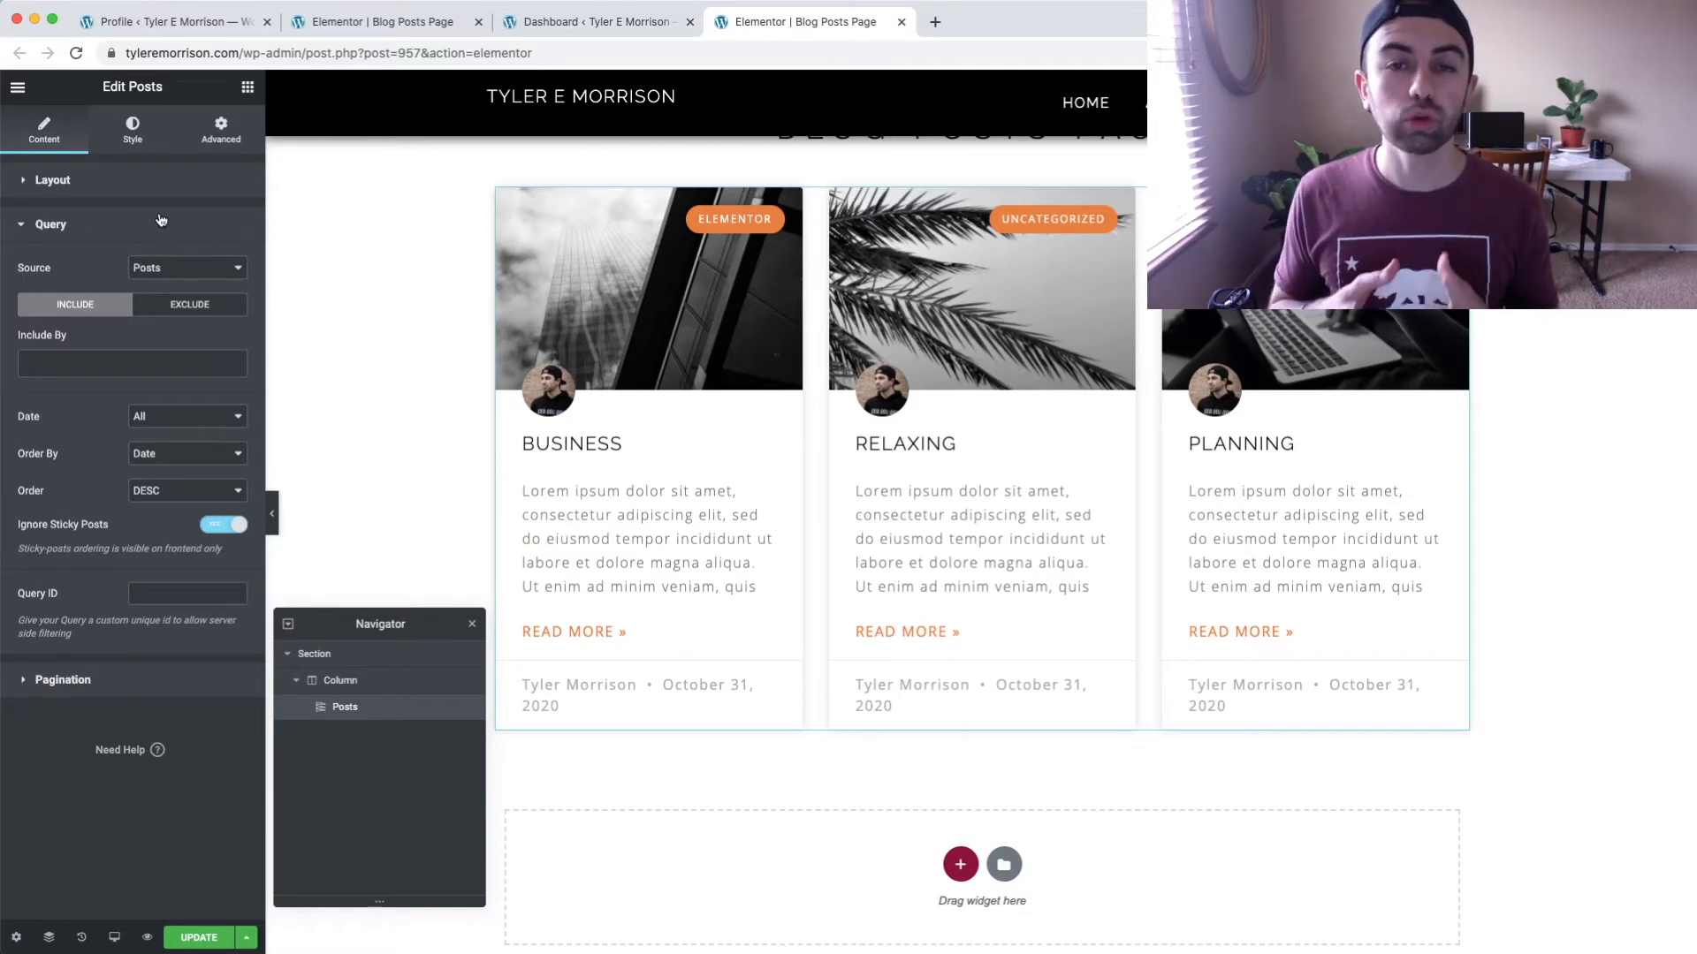
pyautogui.click(225, 275)
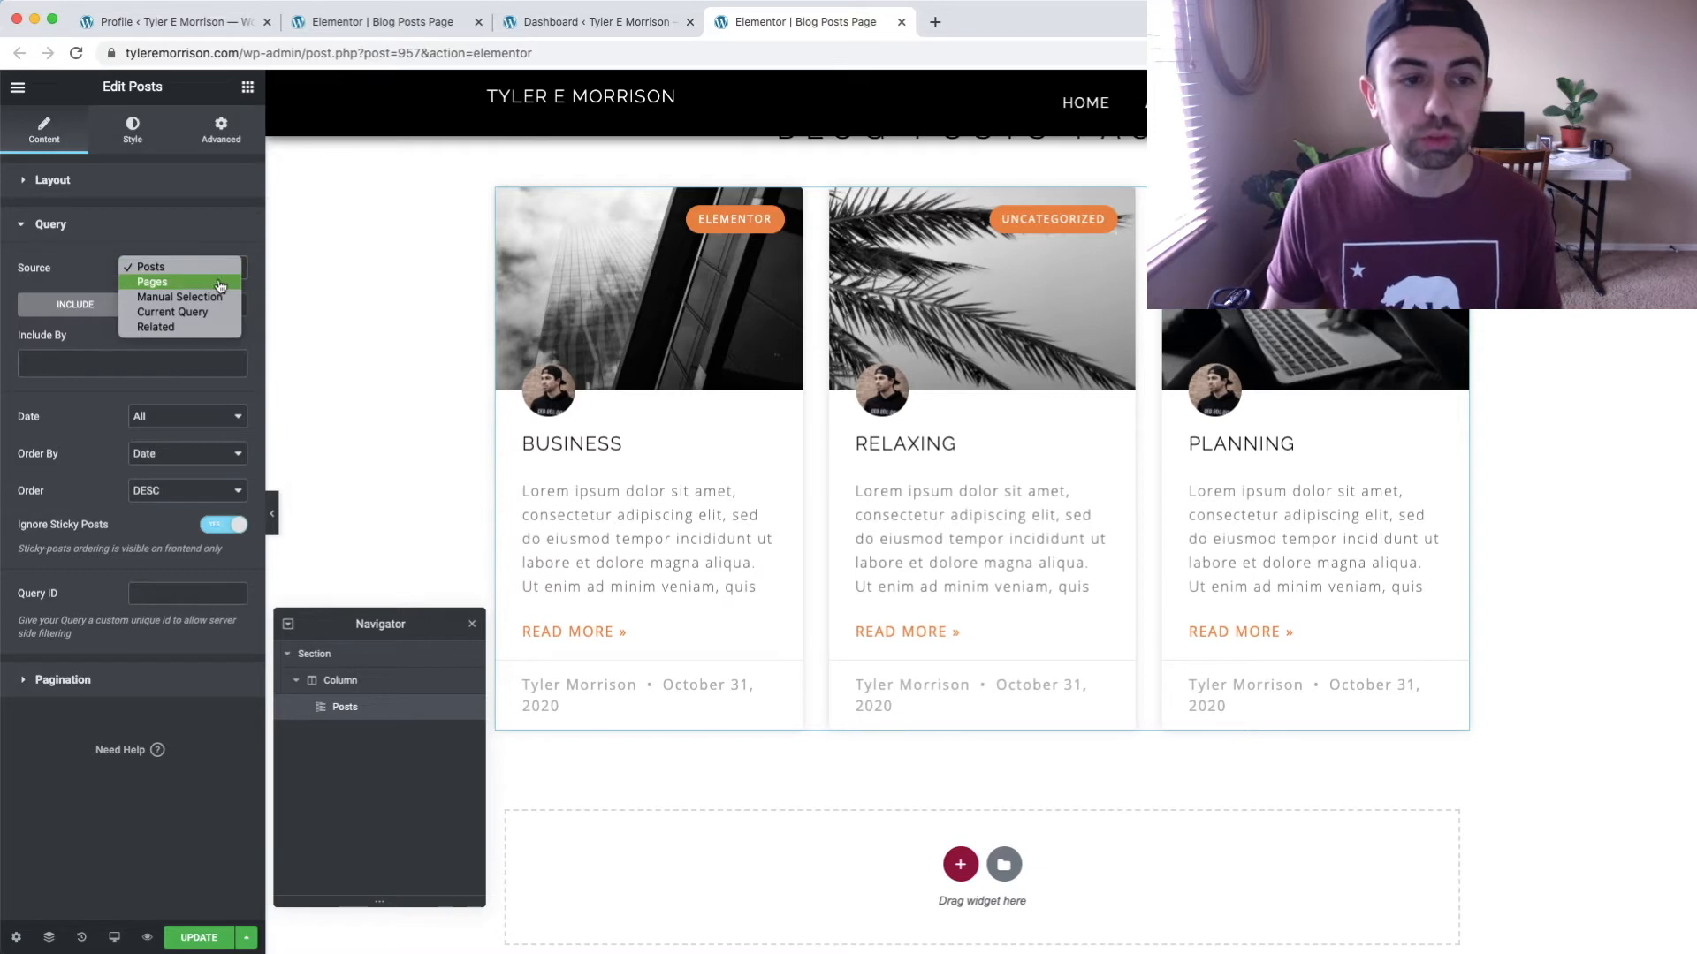
pyautogui.click(218, 283)
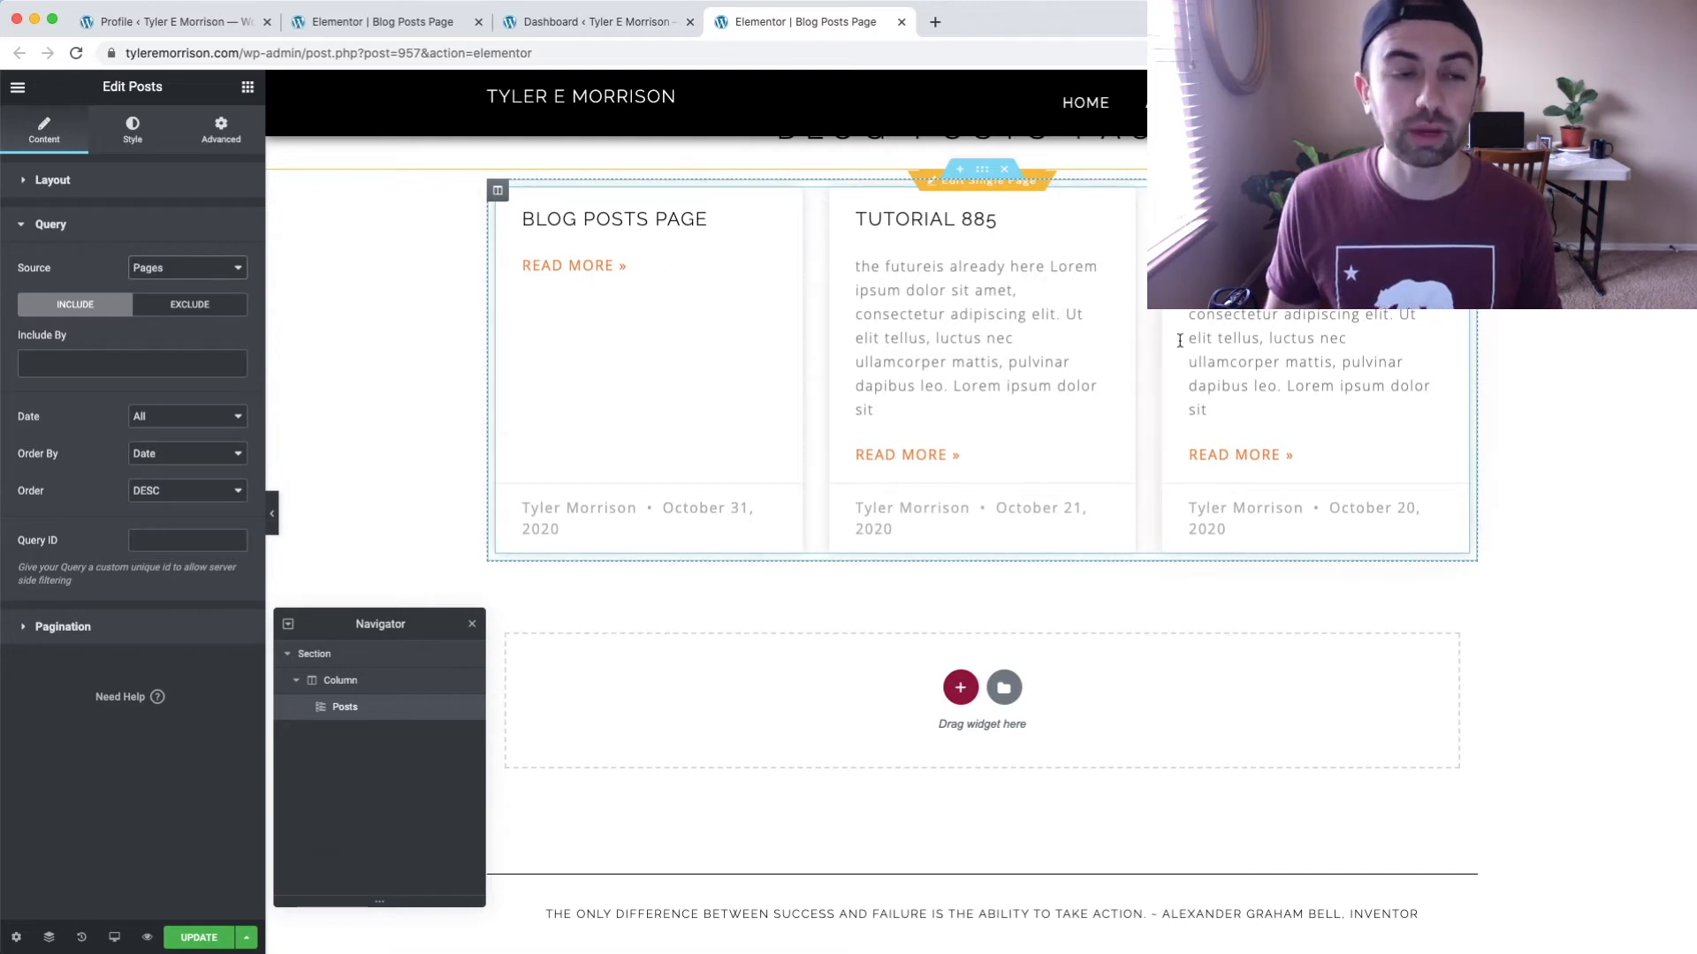
pyautogui.click(187, 267)
pyautogui.click(192, 257)
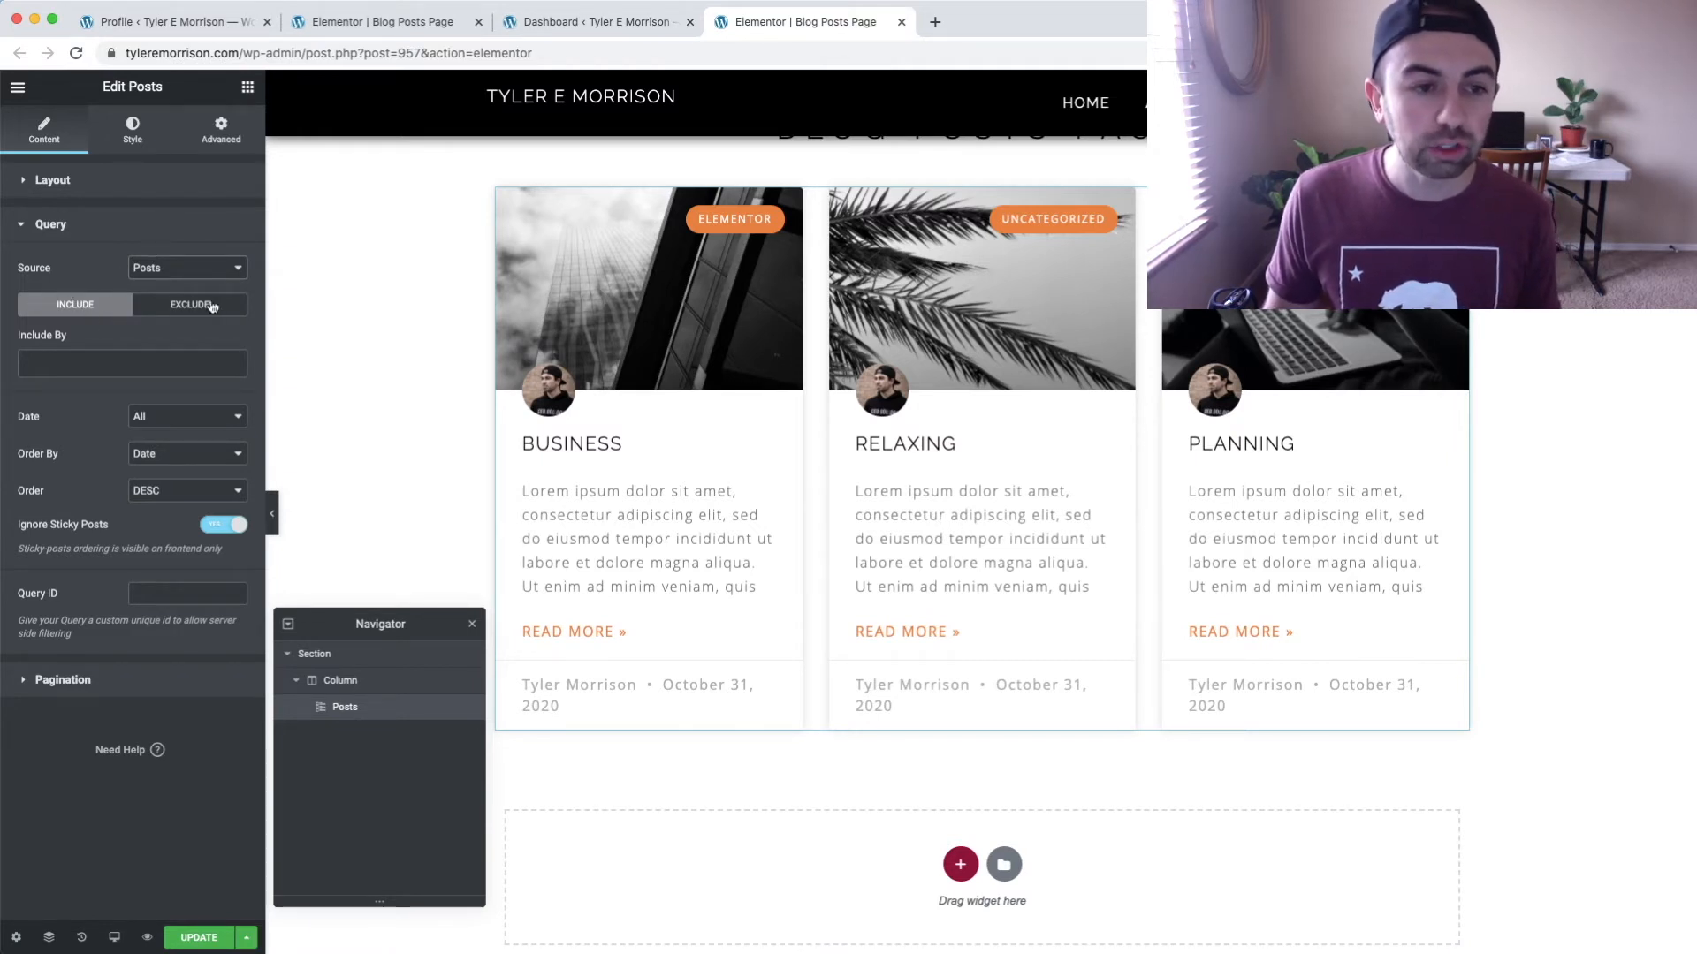
# Review the query's Include By, Date, Order By and Order options, keeping All, Date and DESC.
pyautogui.click(174, 358)
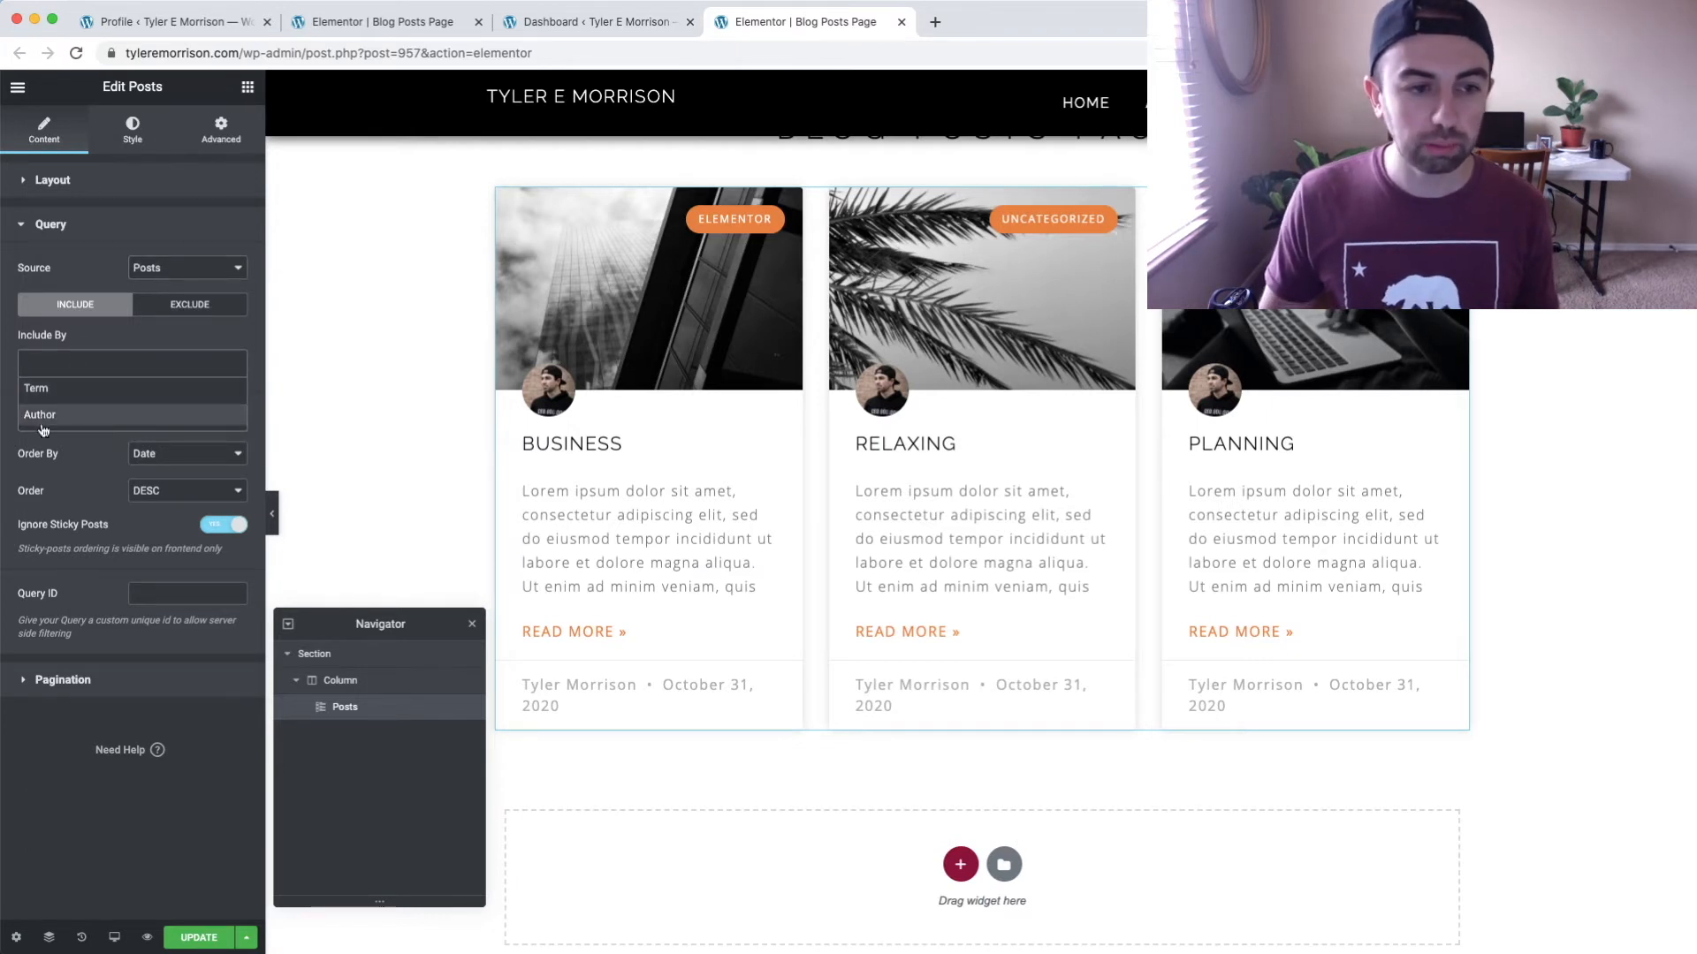
pyautogui.click(223, 332)
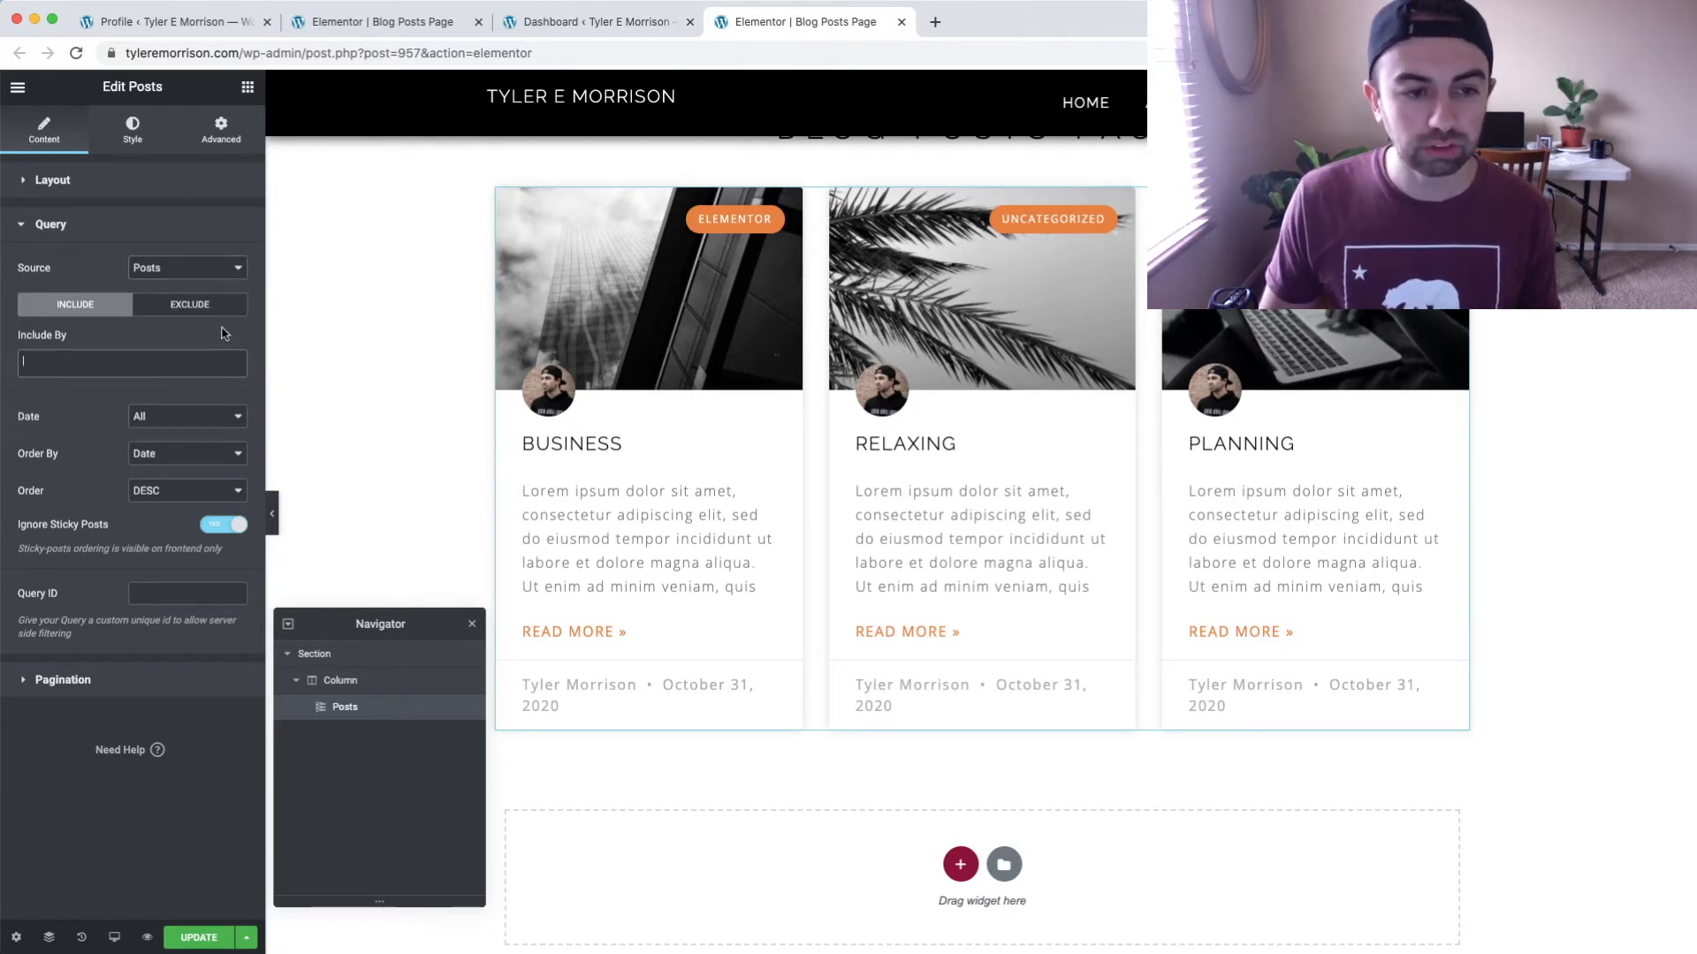
pyautogui.click(187, 417)
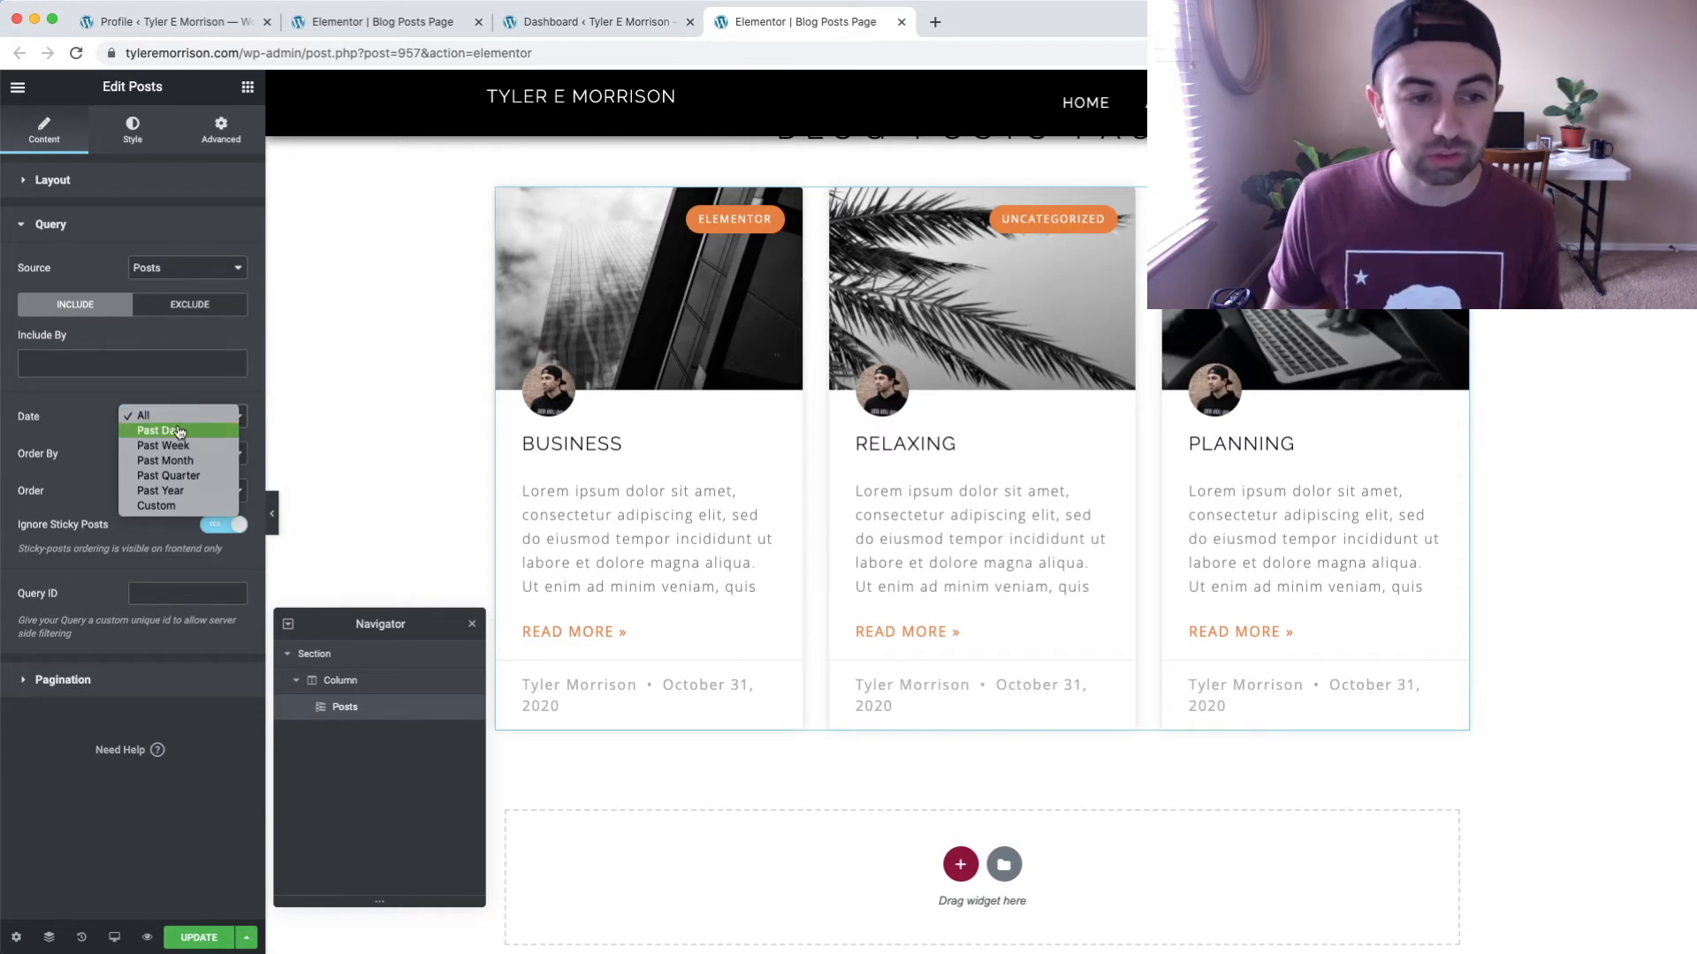
pyautogui.click(167, 418)
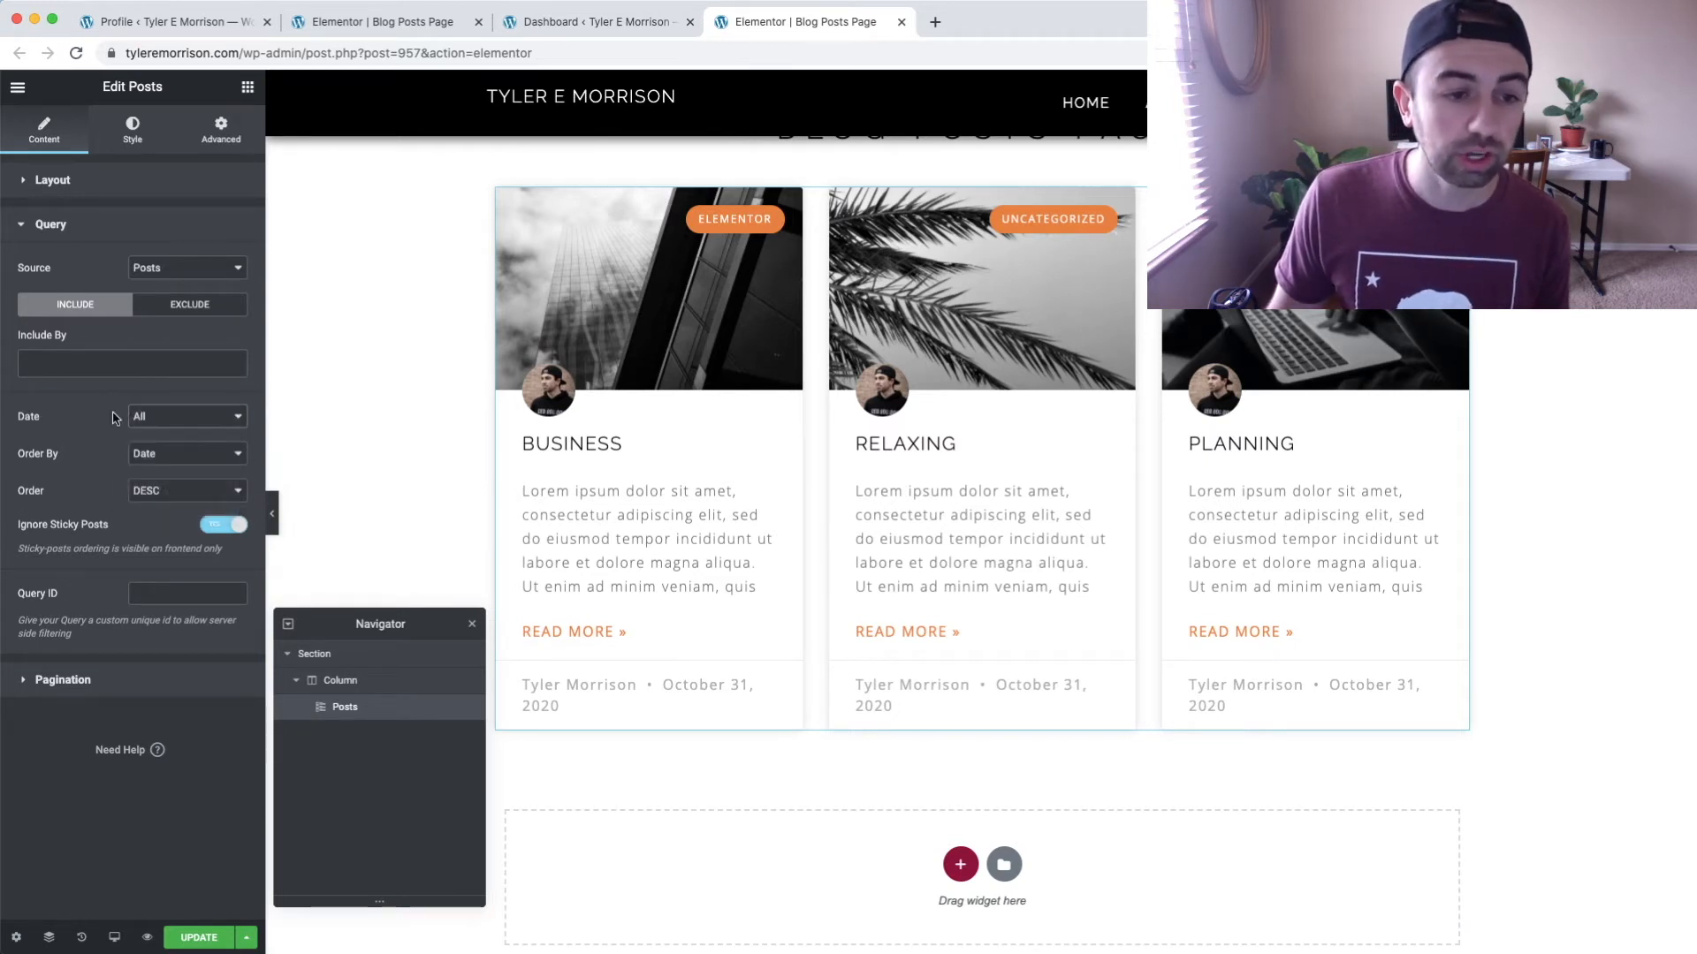
pyautogui.click(196, 420)
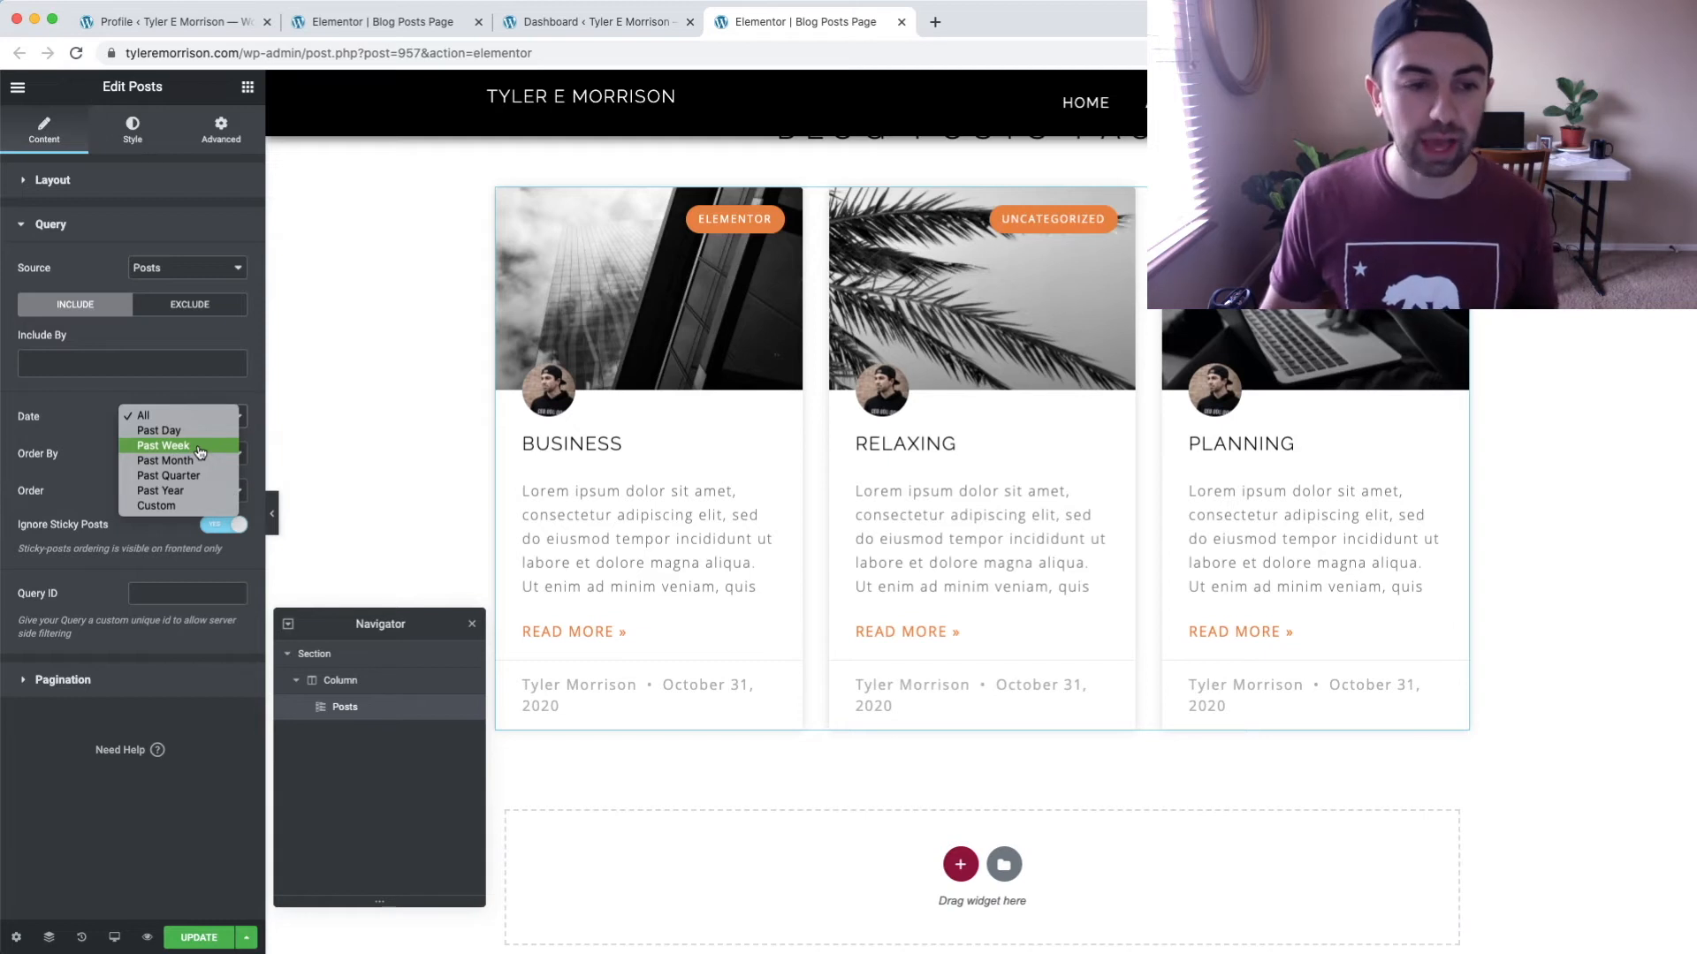
pyautogui.click(67, 426)
pyautogui.click(157, 454)
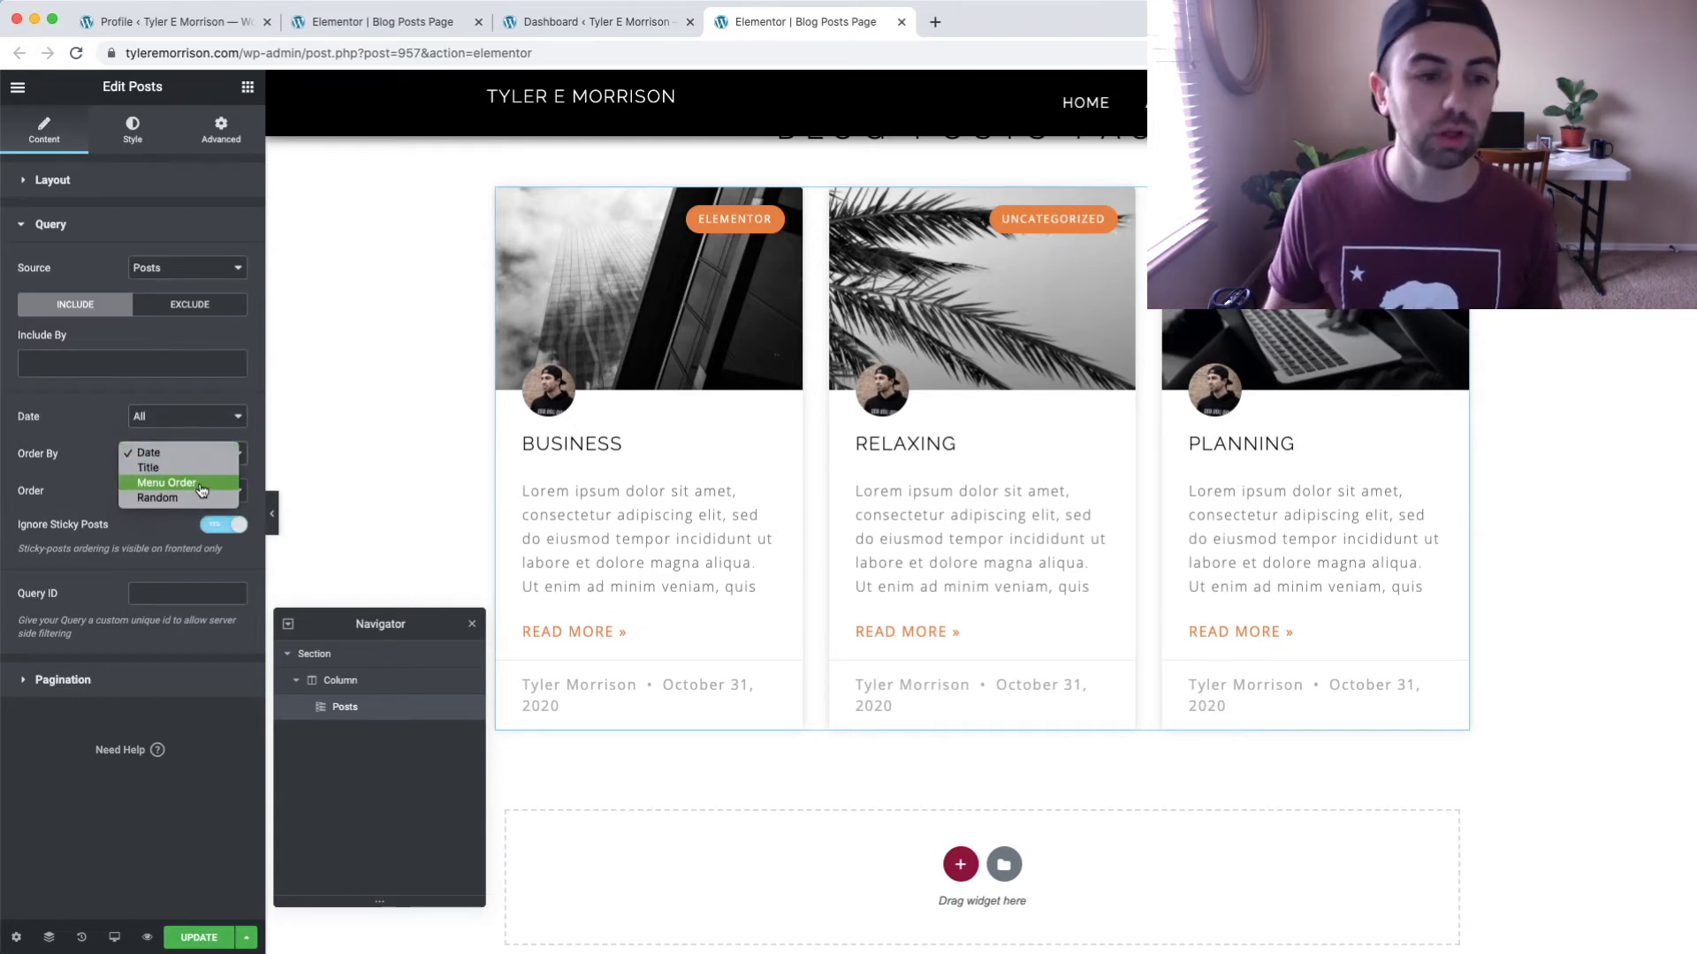
pyautogui.click(55, 445)
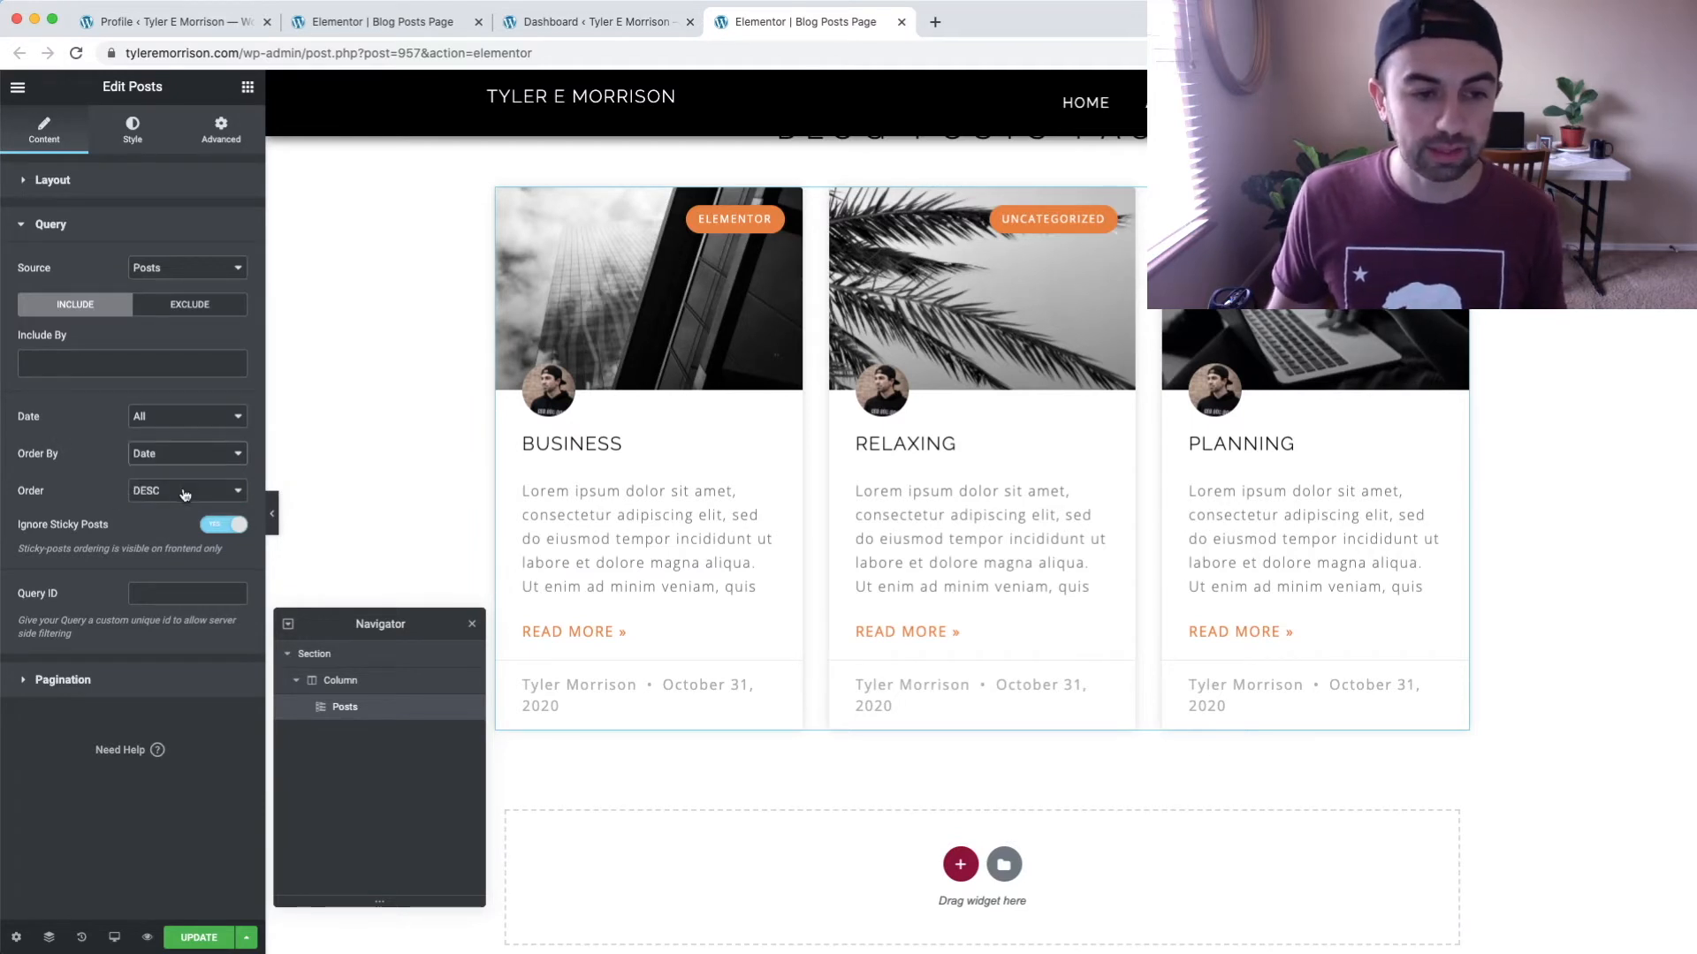
pyautogui.click(185, 491)
pyautogui.click(185, 492)
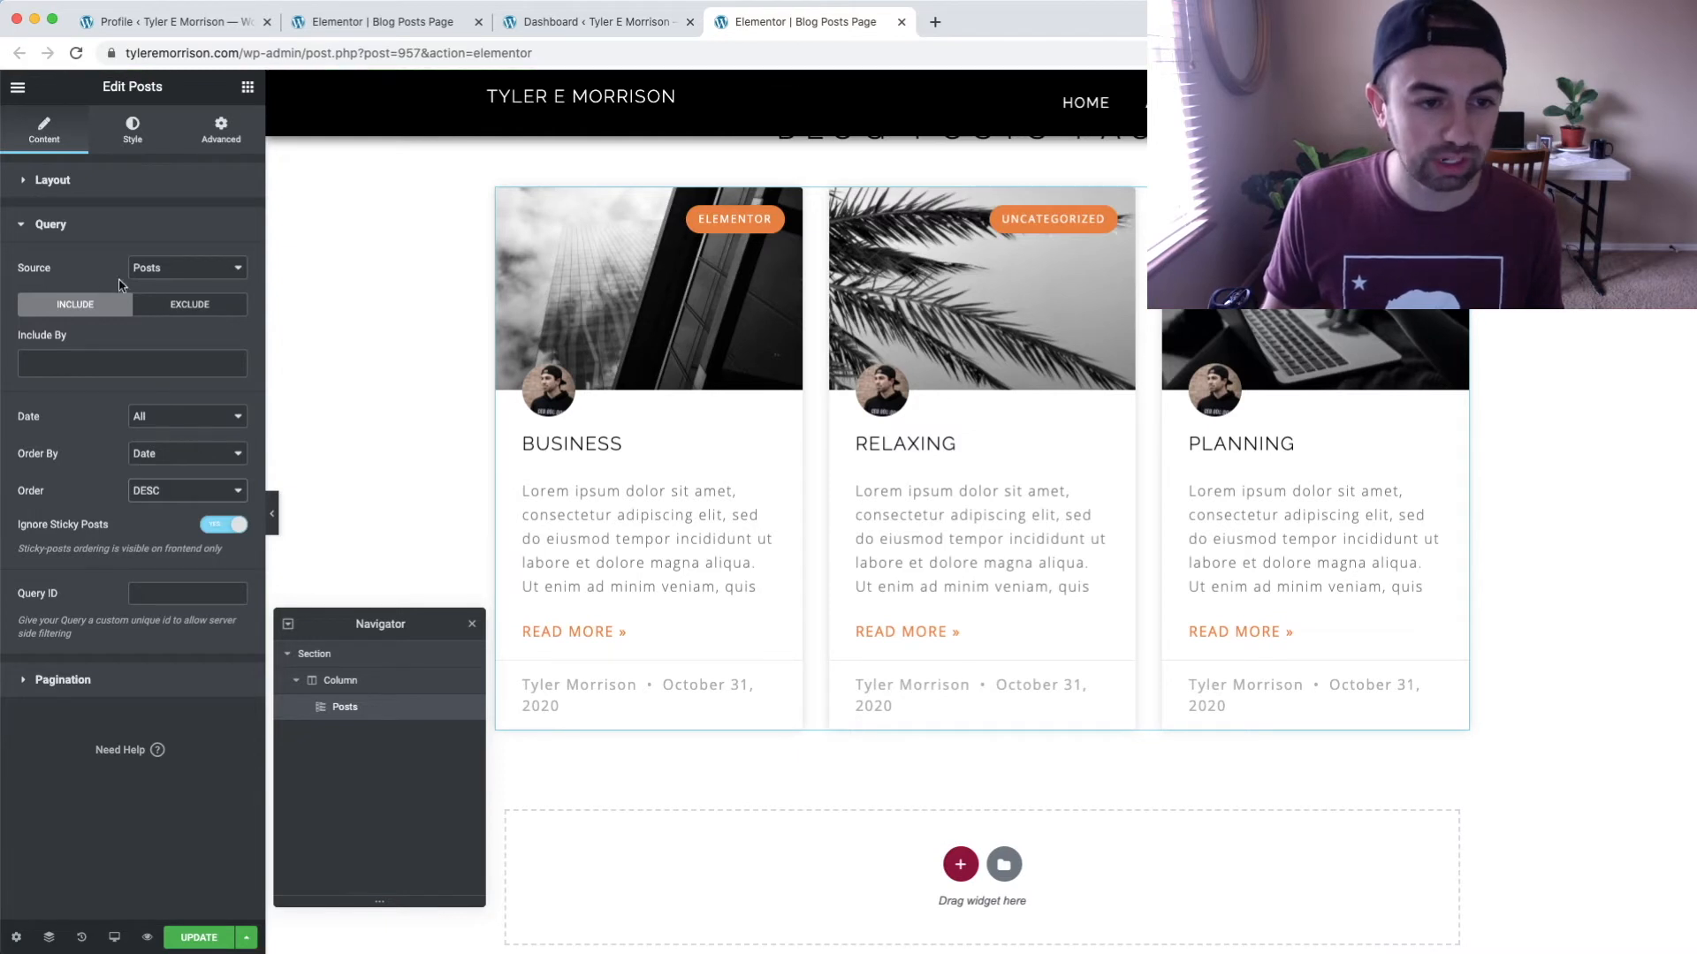
# Set the posts' pagination to Numbers, and turn its Shorten option on and back off.
pyautogui.click(91, 681)
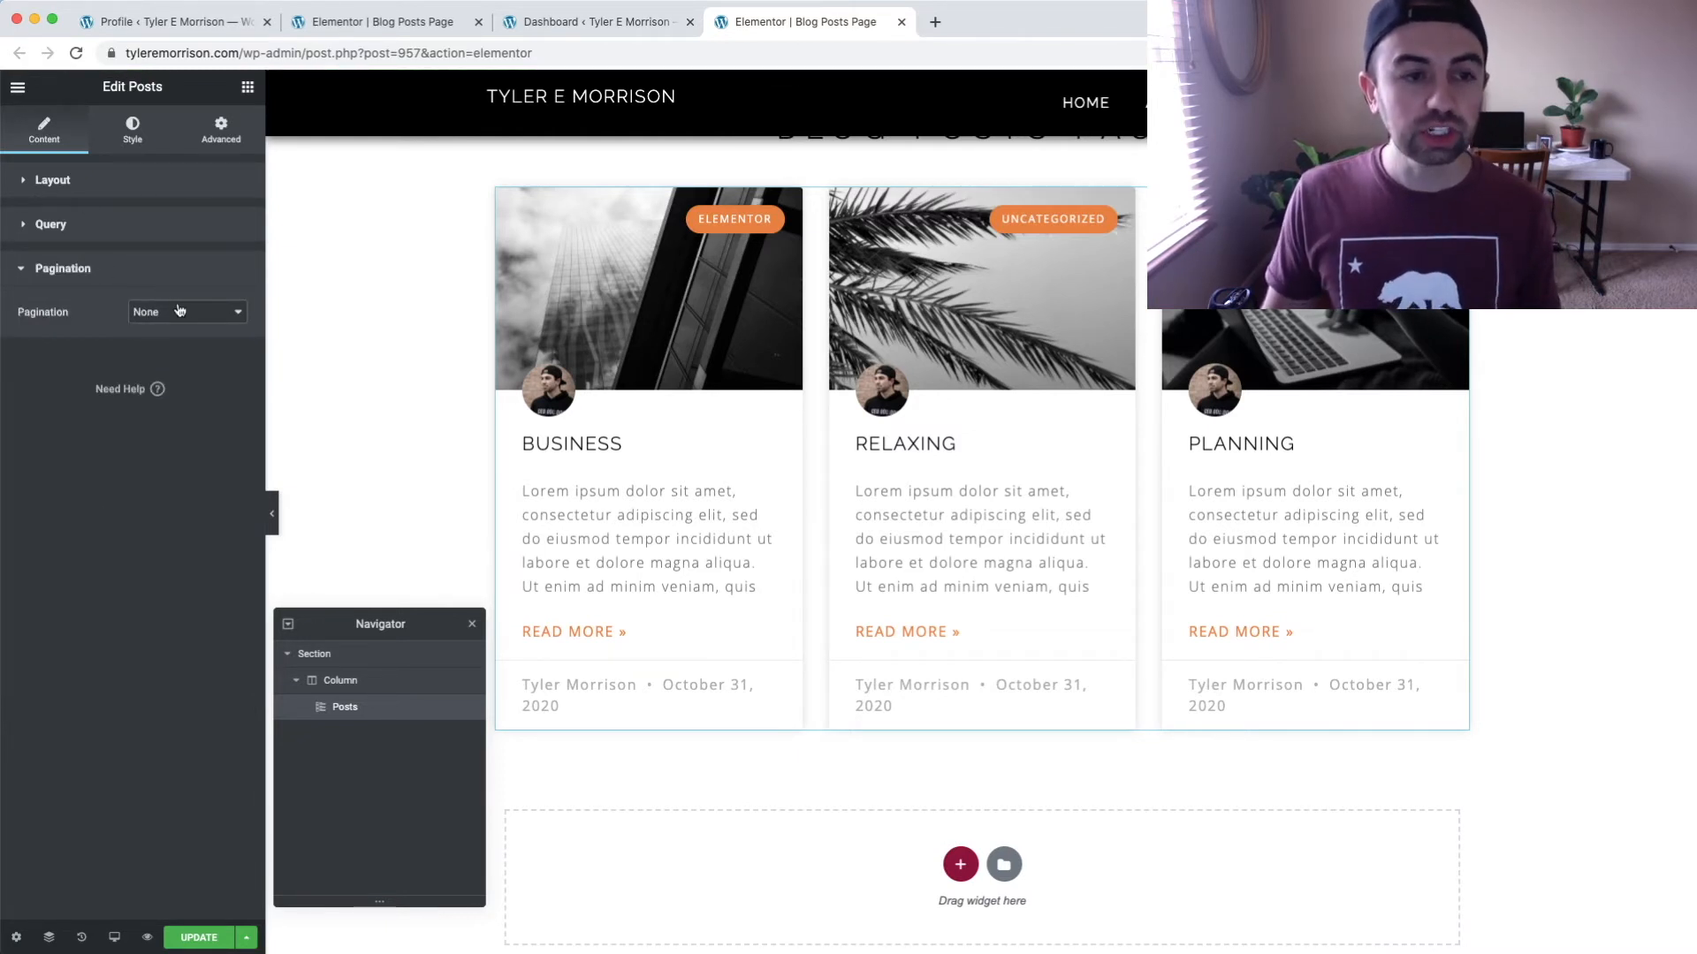
pyautogui.click(211, 320)
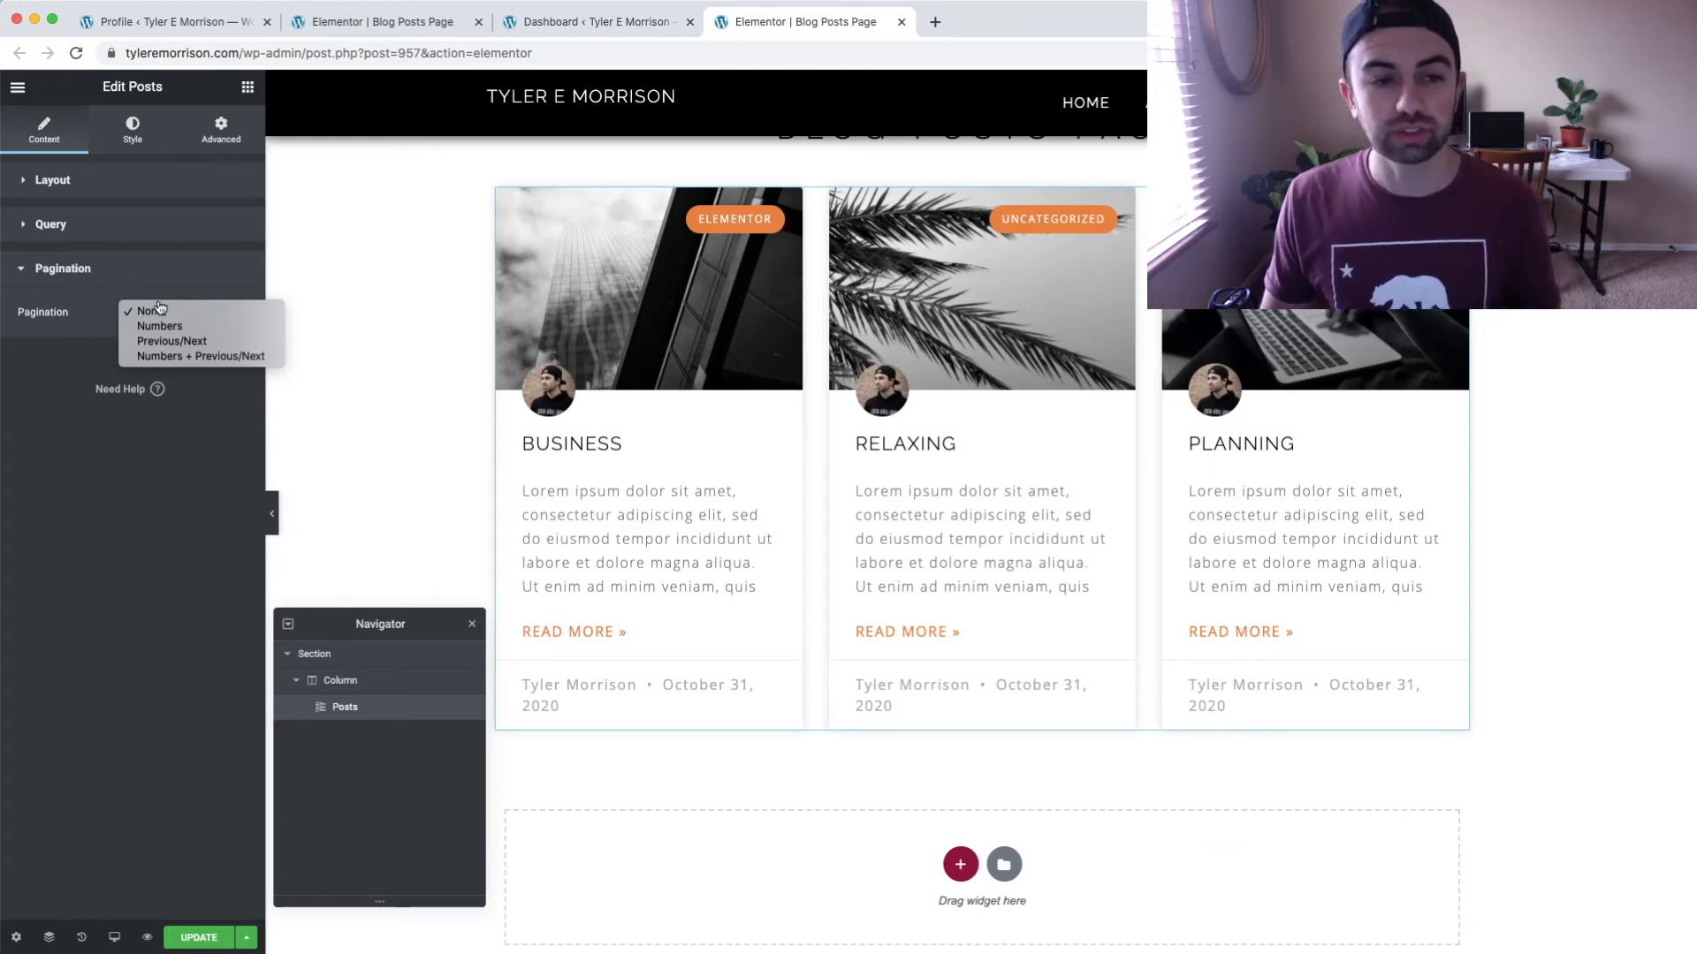
pyautogui.click(192, 329)
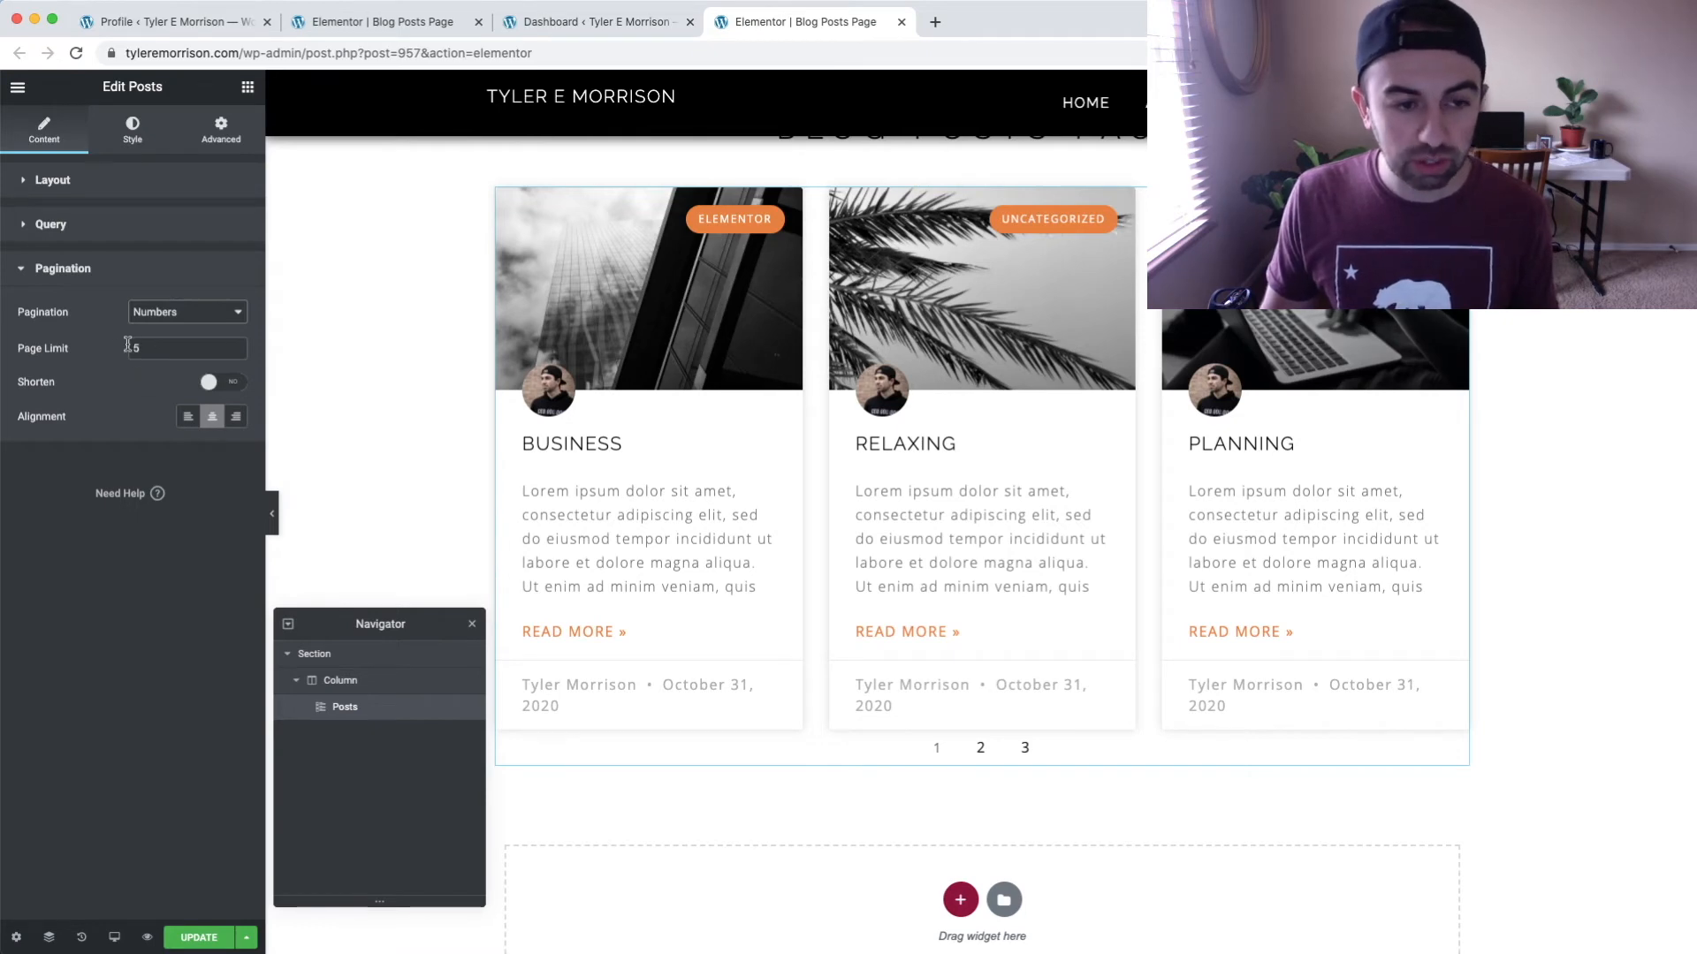
pyautogui.click(212, 386)
pyautogui.click(232, 386)
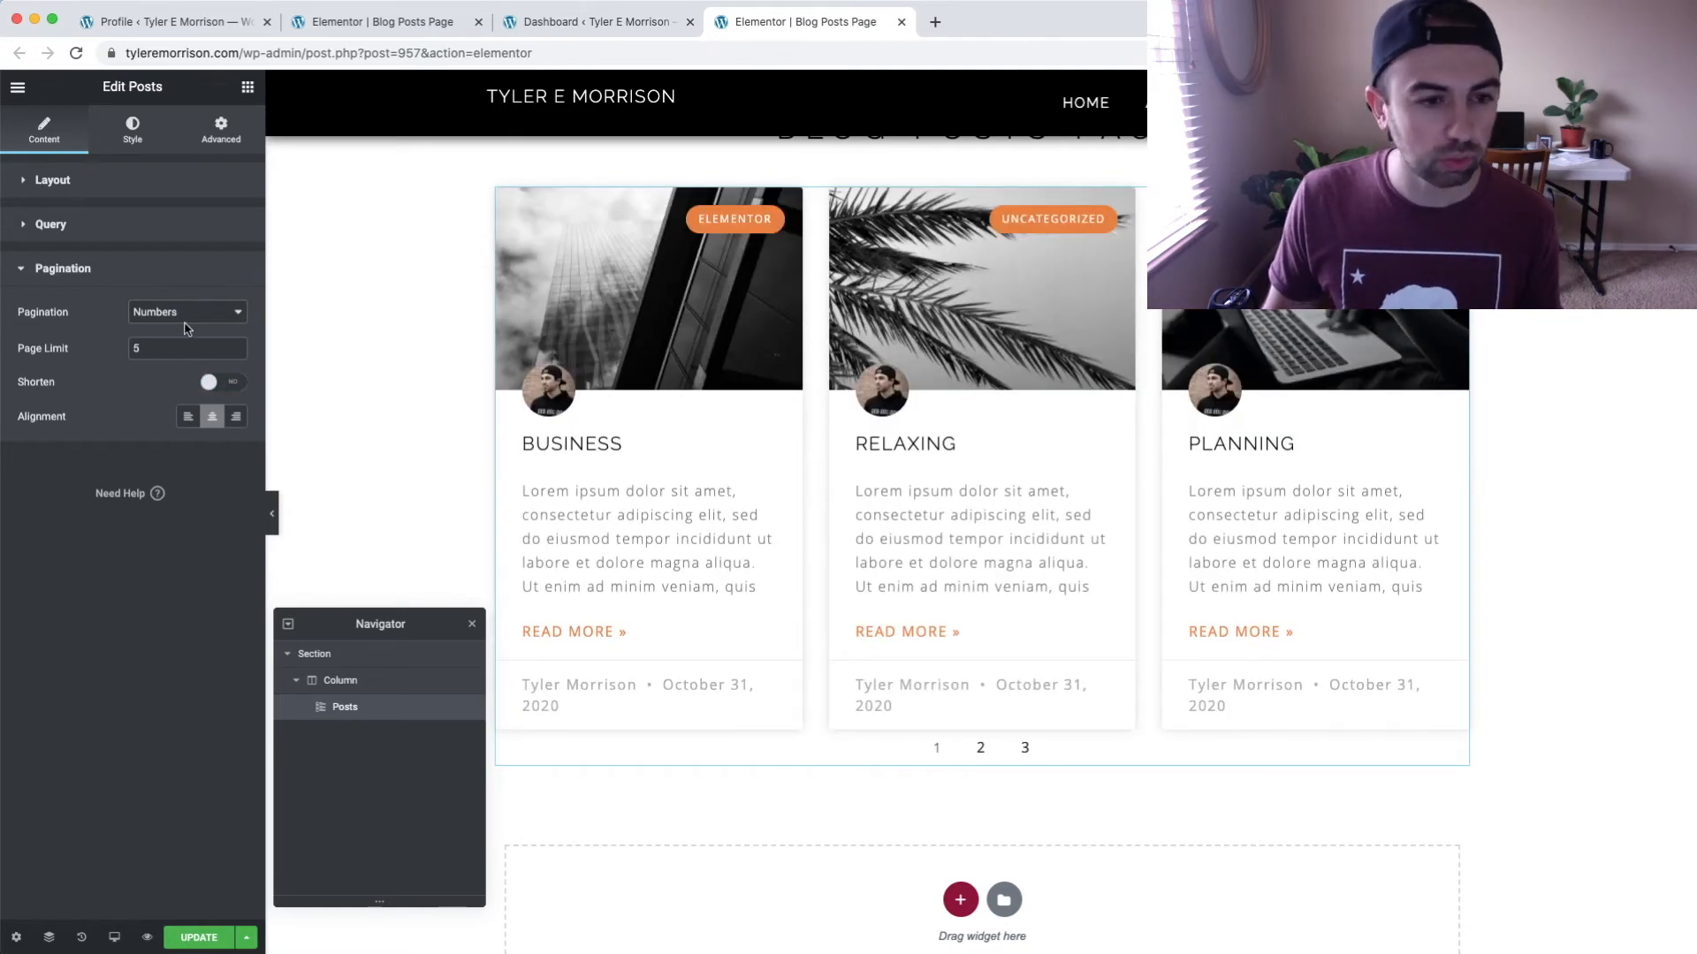
# Try Previous/Next and Numbers + Previous/Next as the pagination type, and restore Numbers.
pyautogui.click(189, 315)
pyautogui.click(202, 323)
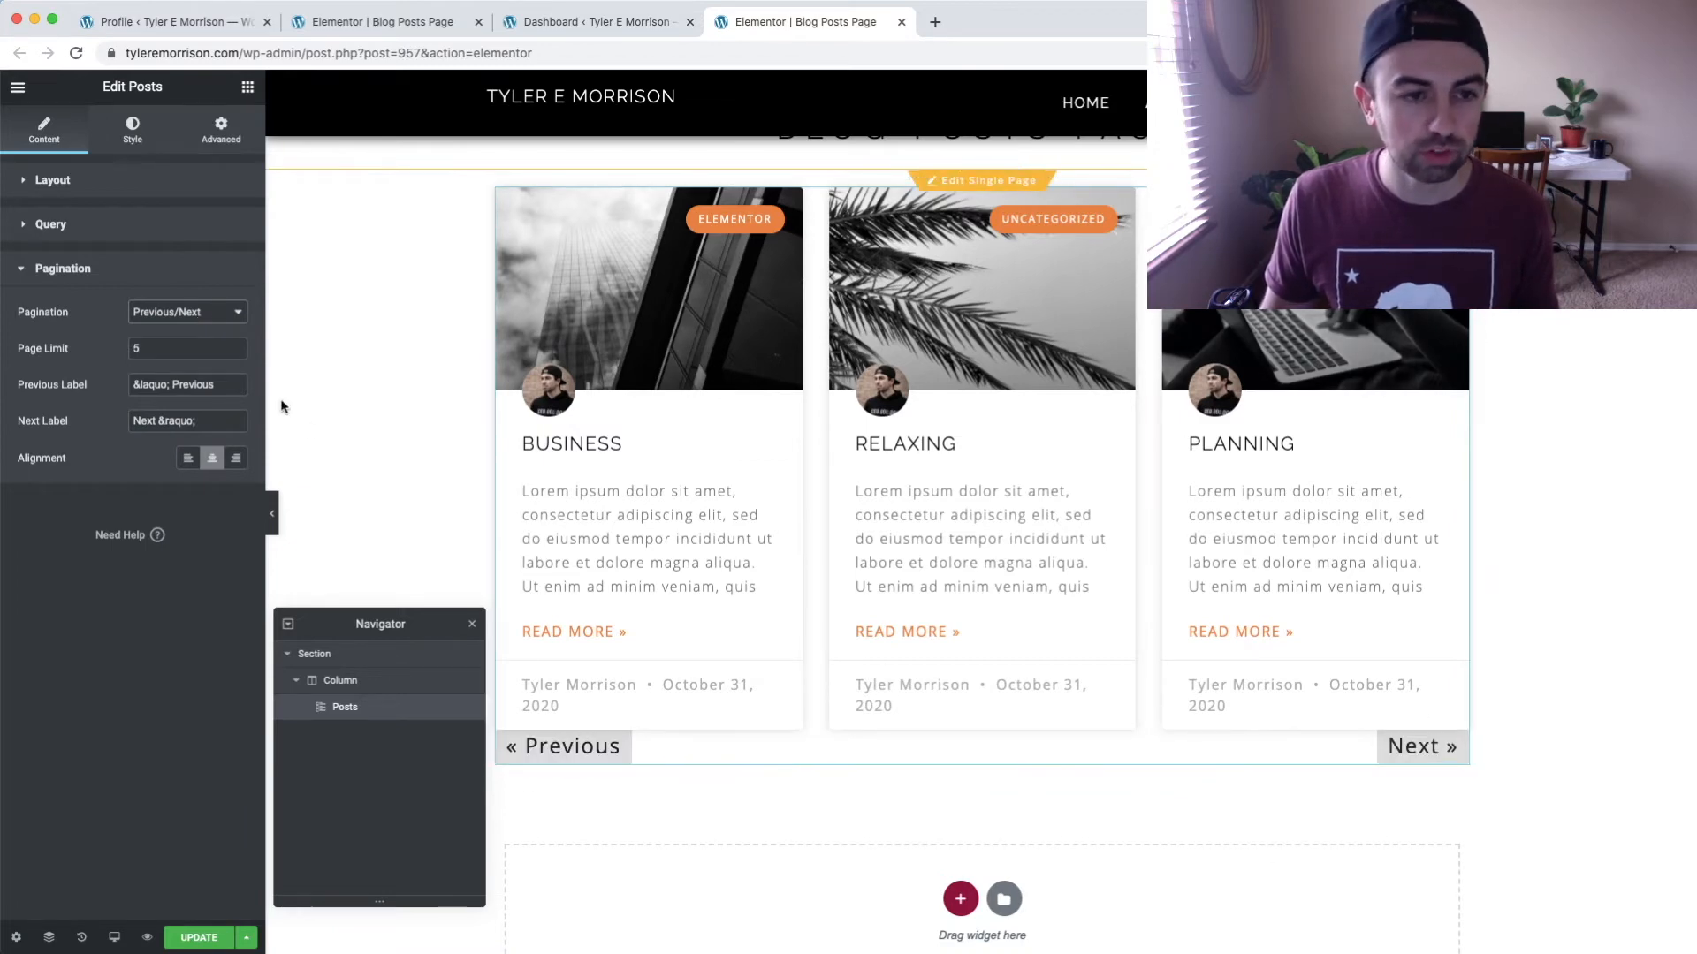
pyautogui.click(189, 311)
pyautogui.click(204, 326)
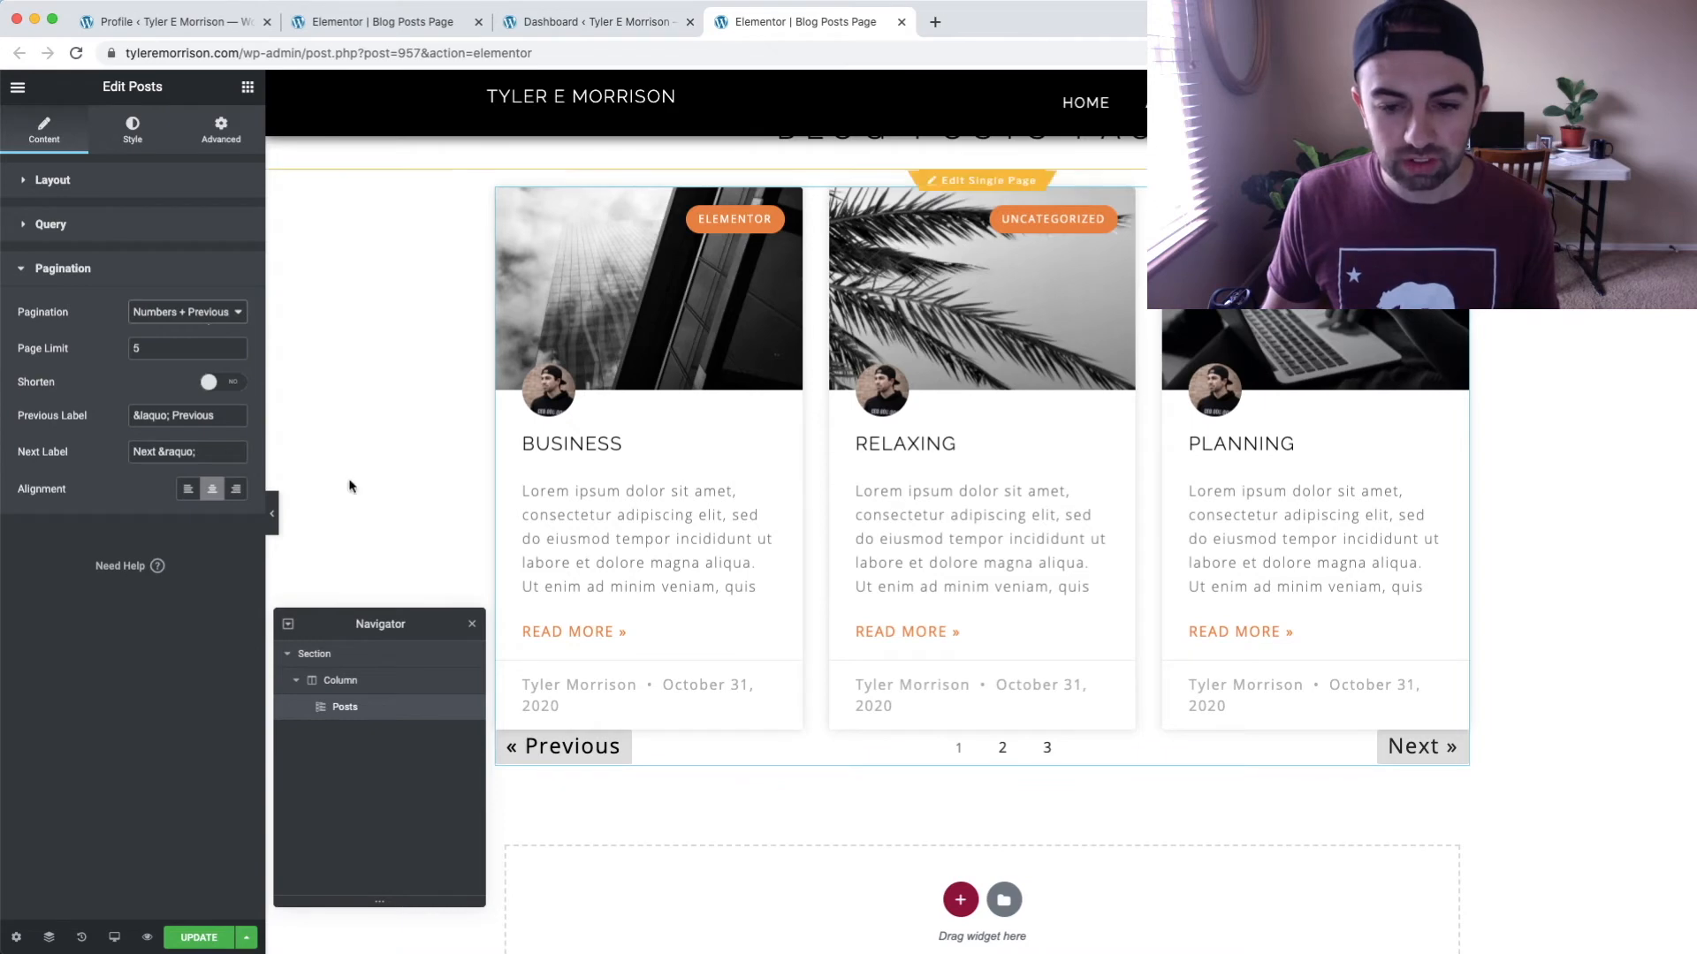
pyautogui.click(212, 312)
pyautogui.click(172, 281)
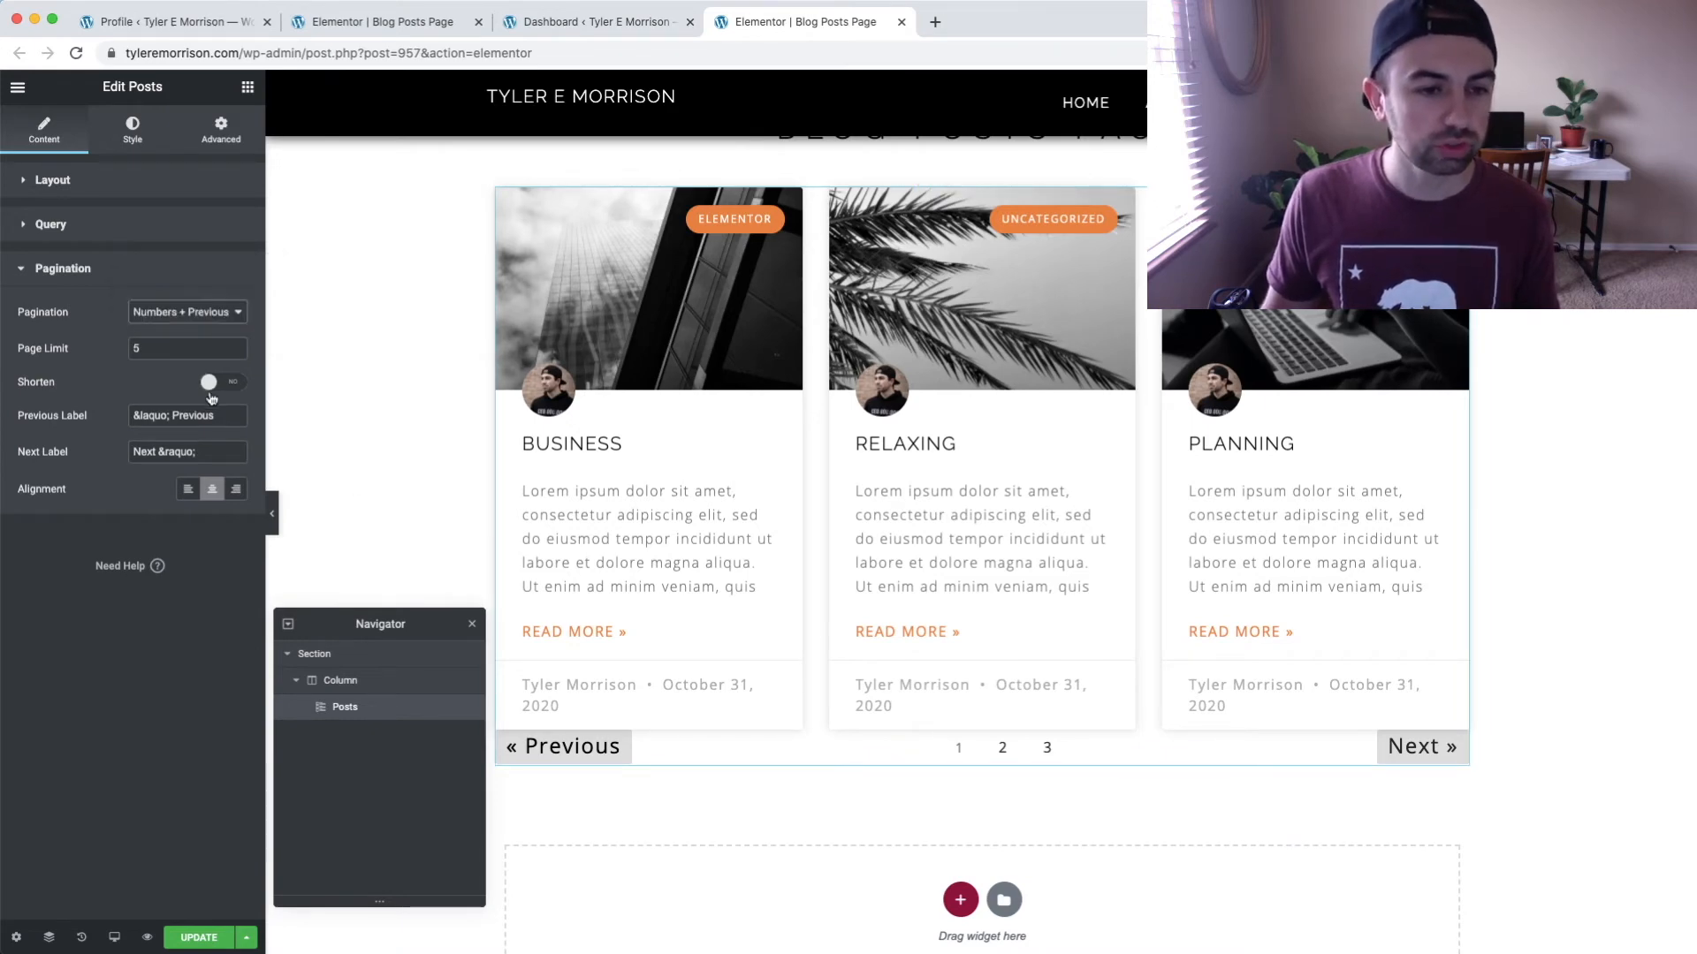
# Try left and right alignment for the pagination numbers, and restore center alignment.
pyautogui.click(189, 419)
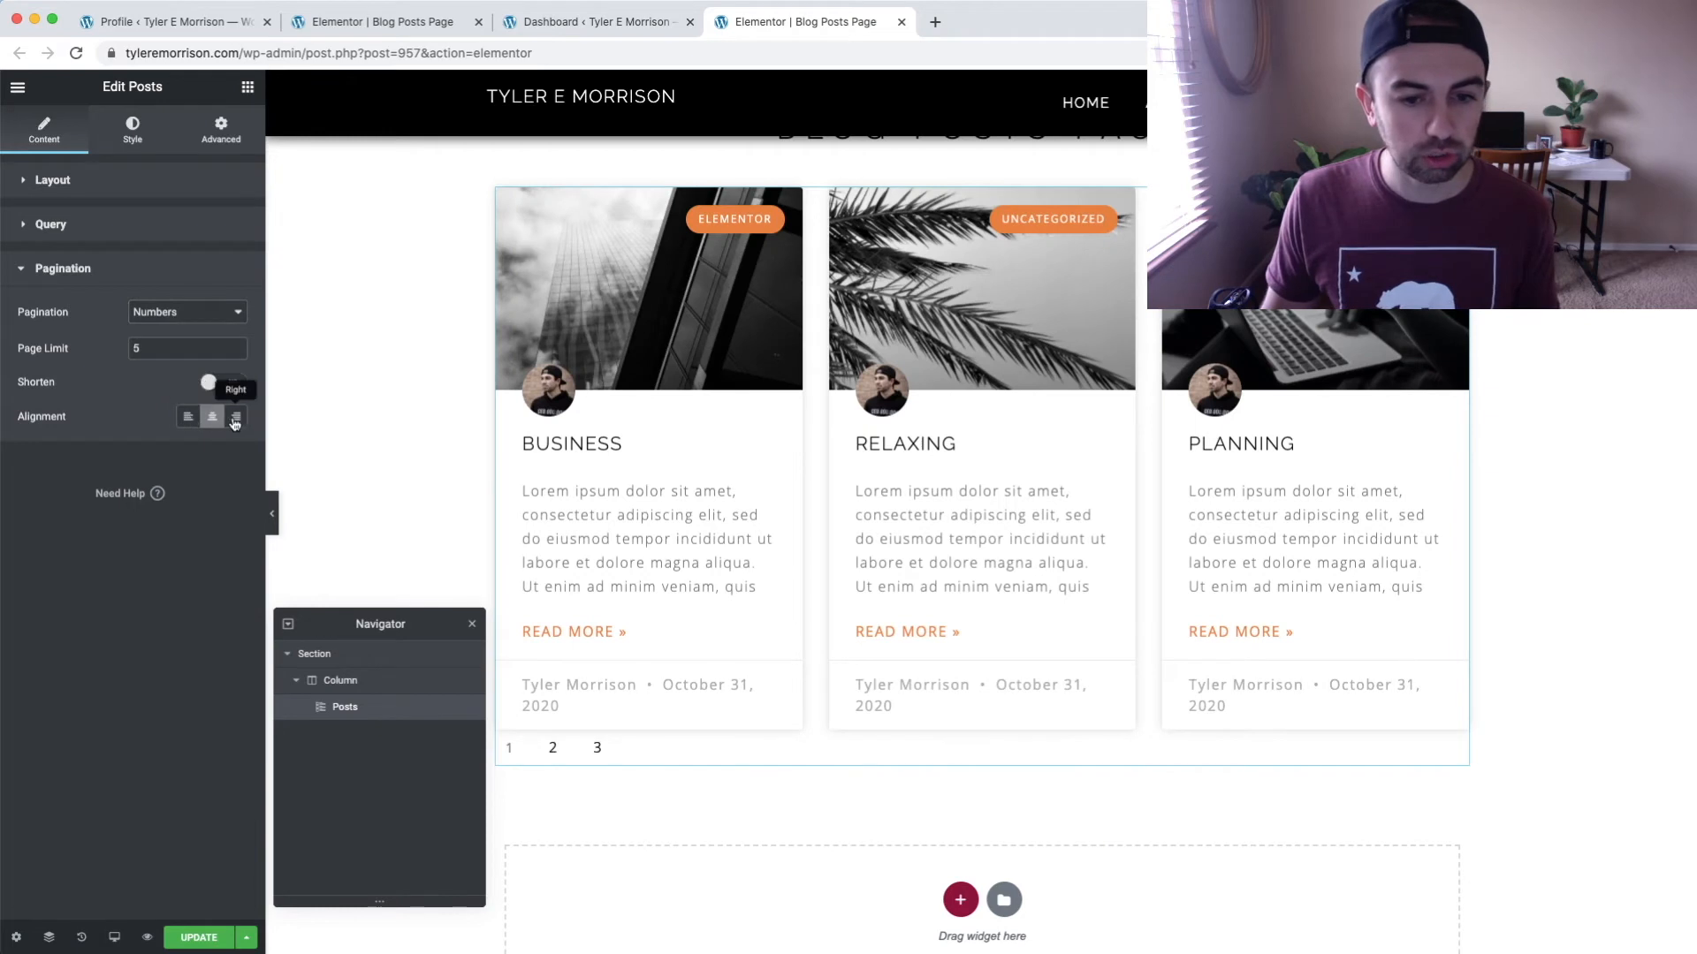
pyautogui.click(234, 422)
pyautogui.click(218, 422)
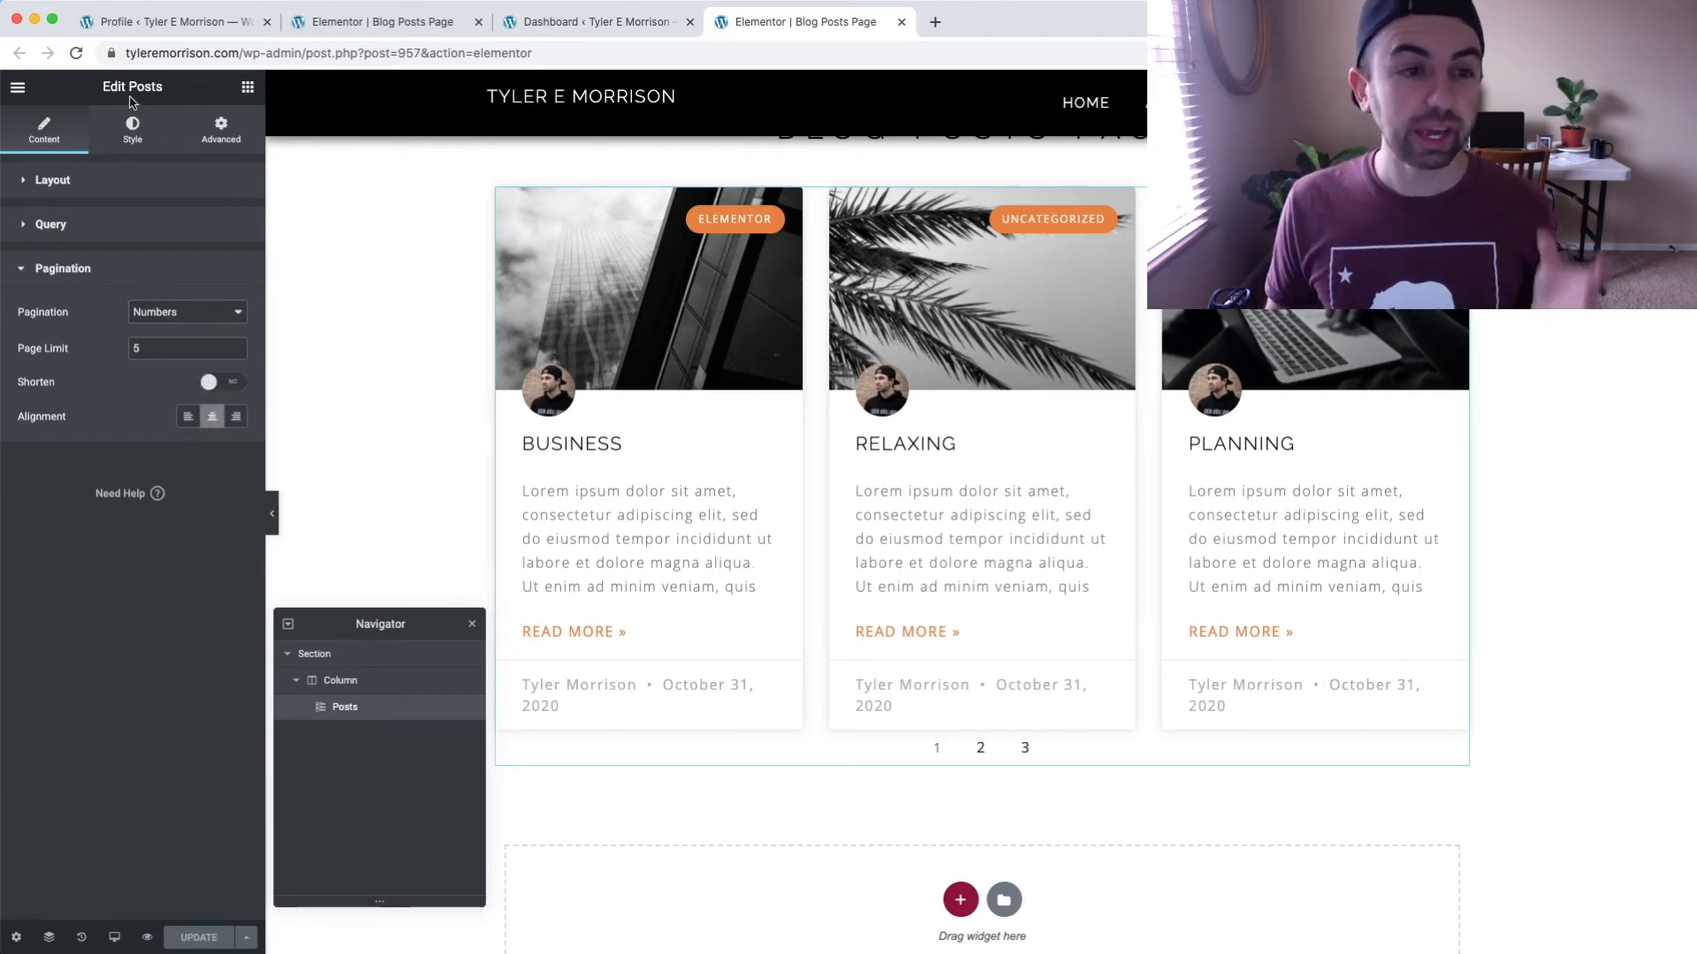
# Keep the posts layout at 3 columns and set Posts Per Page to 6.
pyautogui.click(132, 128)
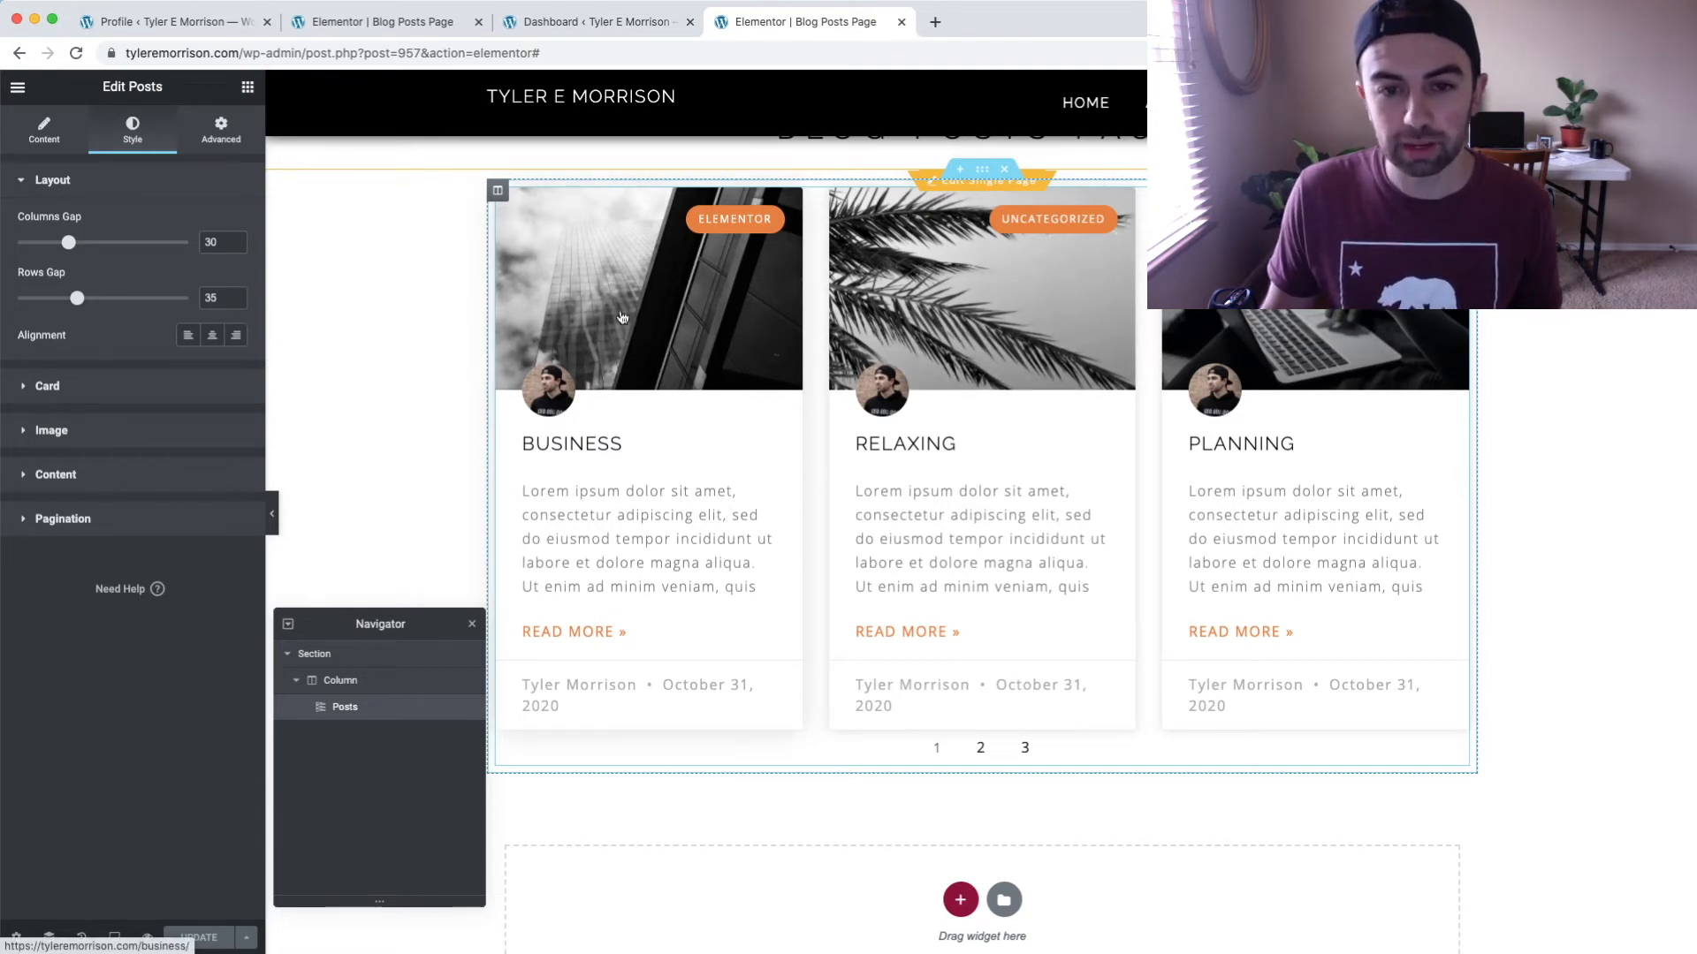
pyautogui.click(43, 131)
pyautogui.click(165, 274)
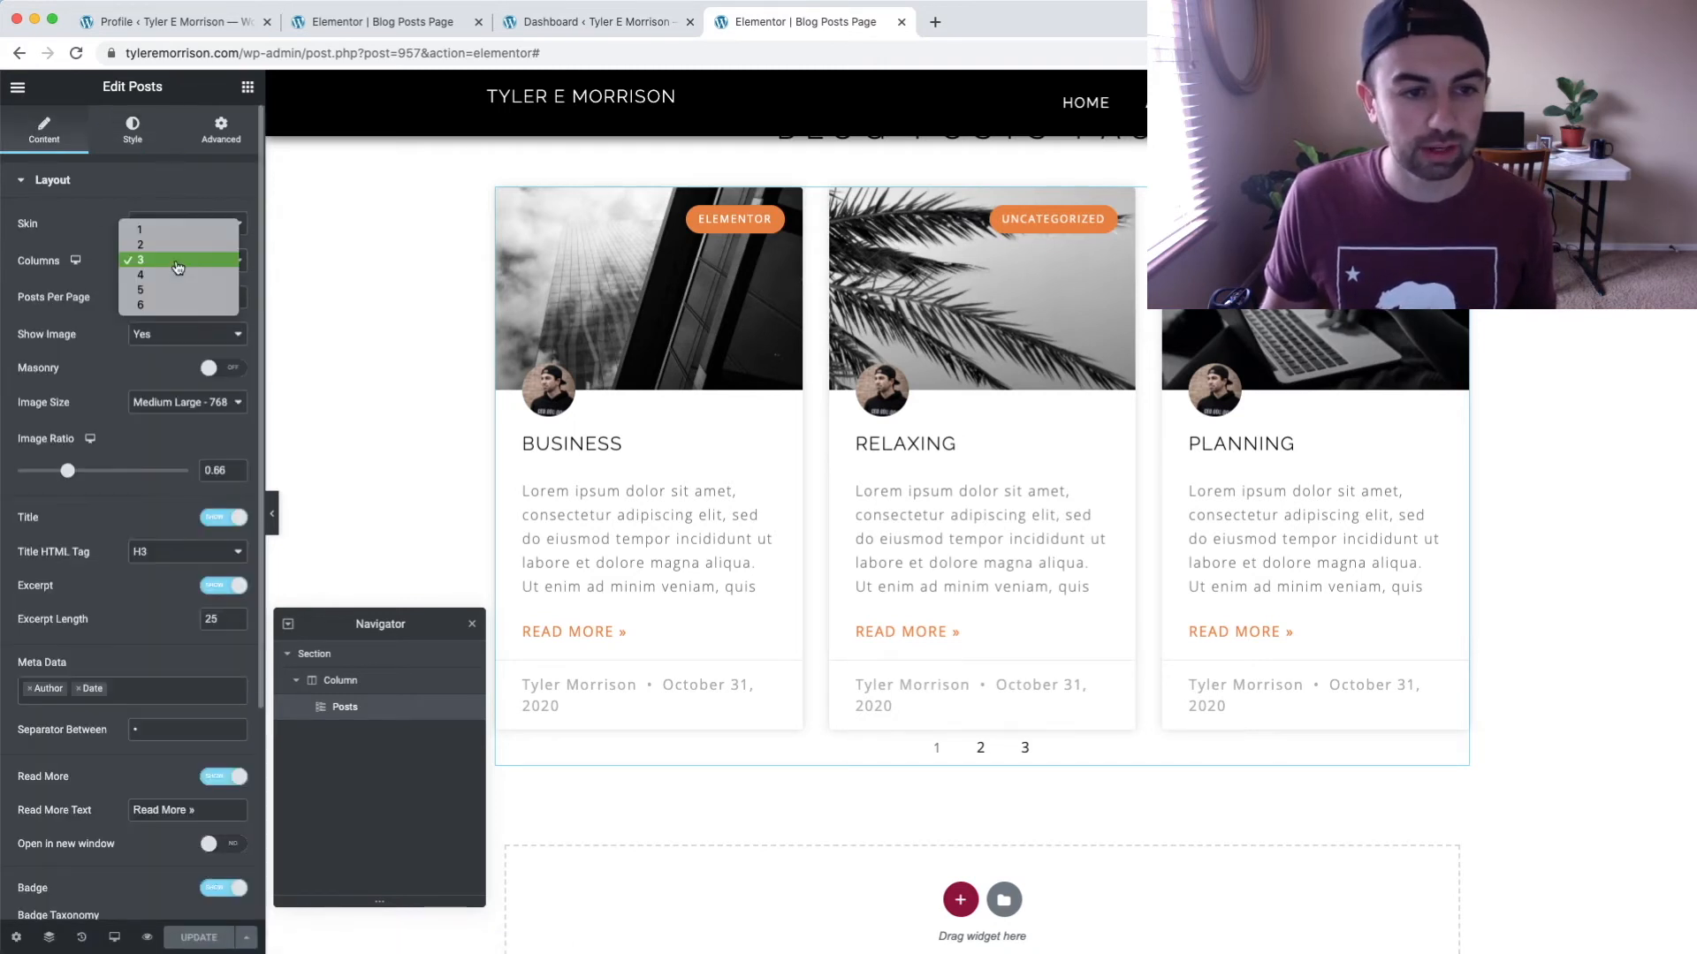
pyautogui.click(172, 265)
pyautogui.click(235, 293)
pyautogui.click(235, 293)
pyautogui.click(235, 294)
pyautogui.click(235, 293)
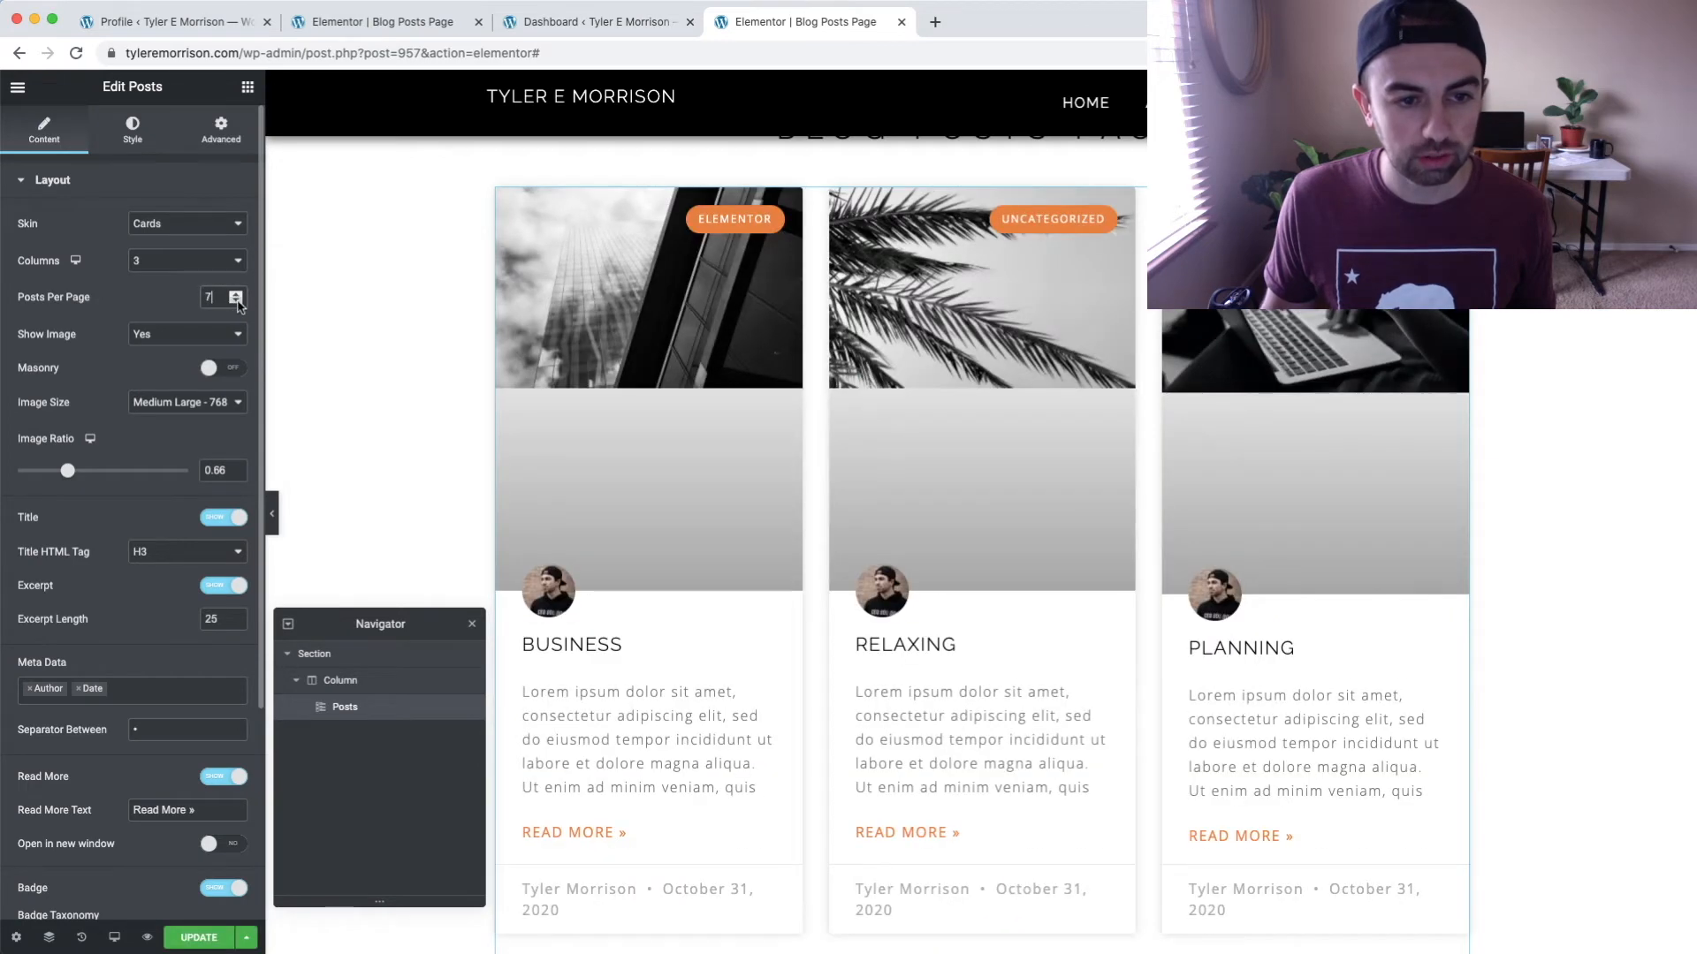
pyautogui.click(237, 301)
pyautogui.scroll(-6, 1219, 378)
pyautogui.scroll(6, 1220, 379)
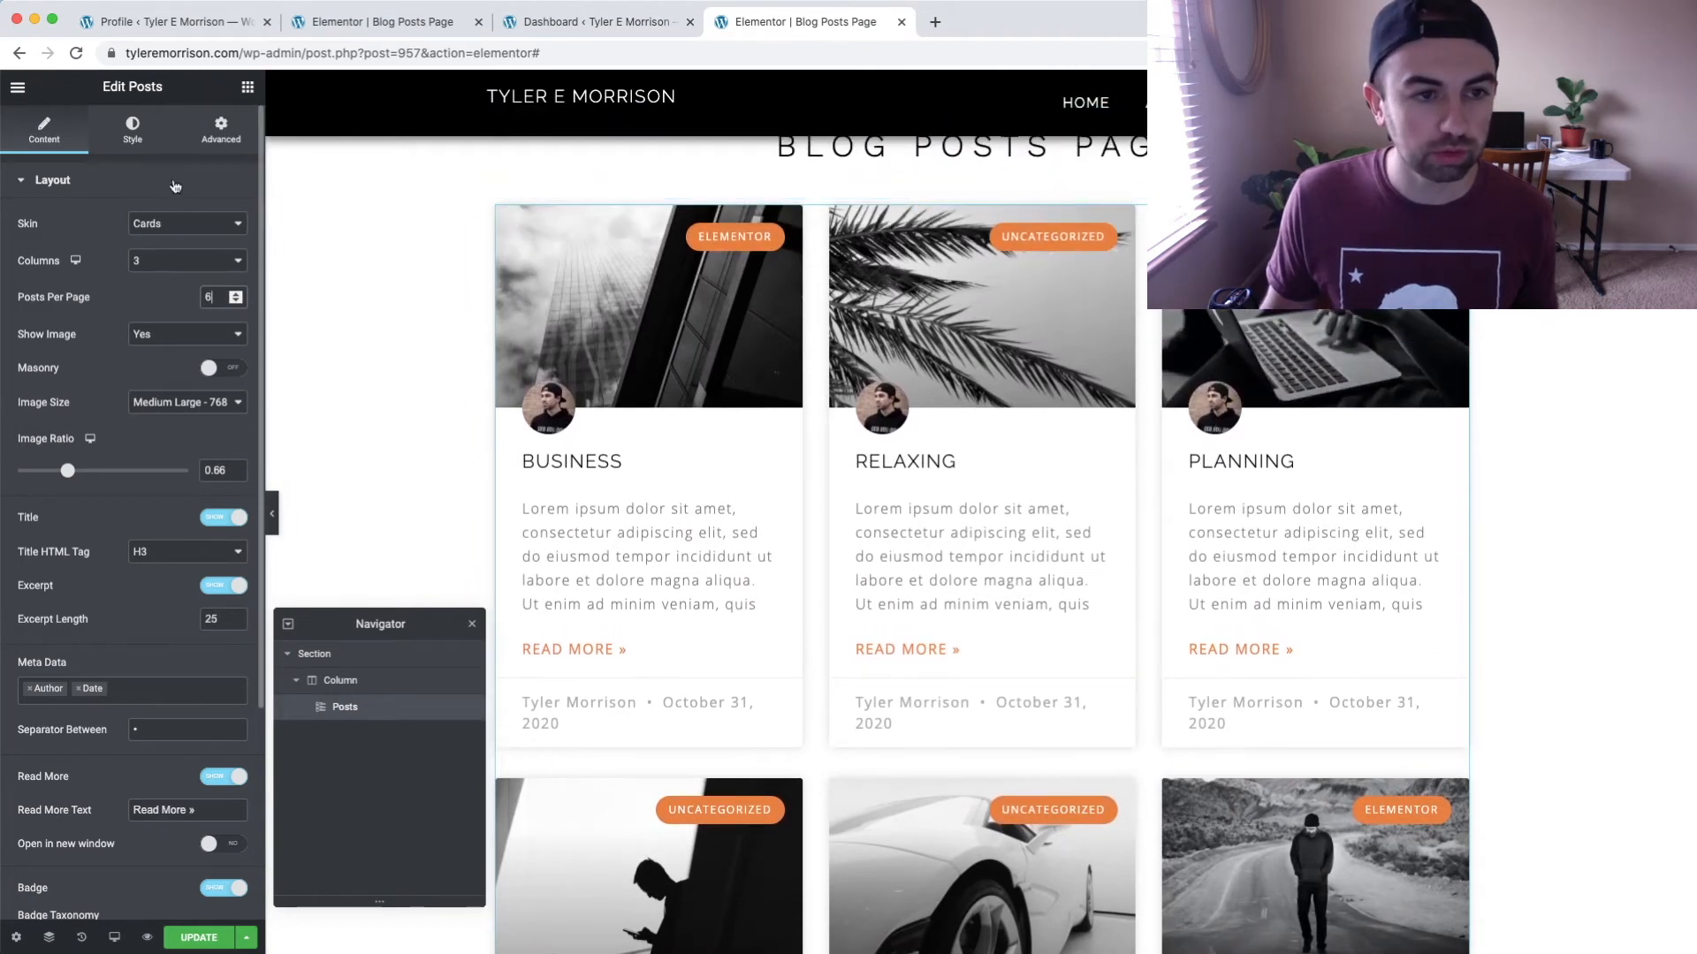
# Set the Columns Gap of the posts layout to 35 and check the spacing between the cards.
pyautogui.click(133, 141)
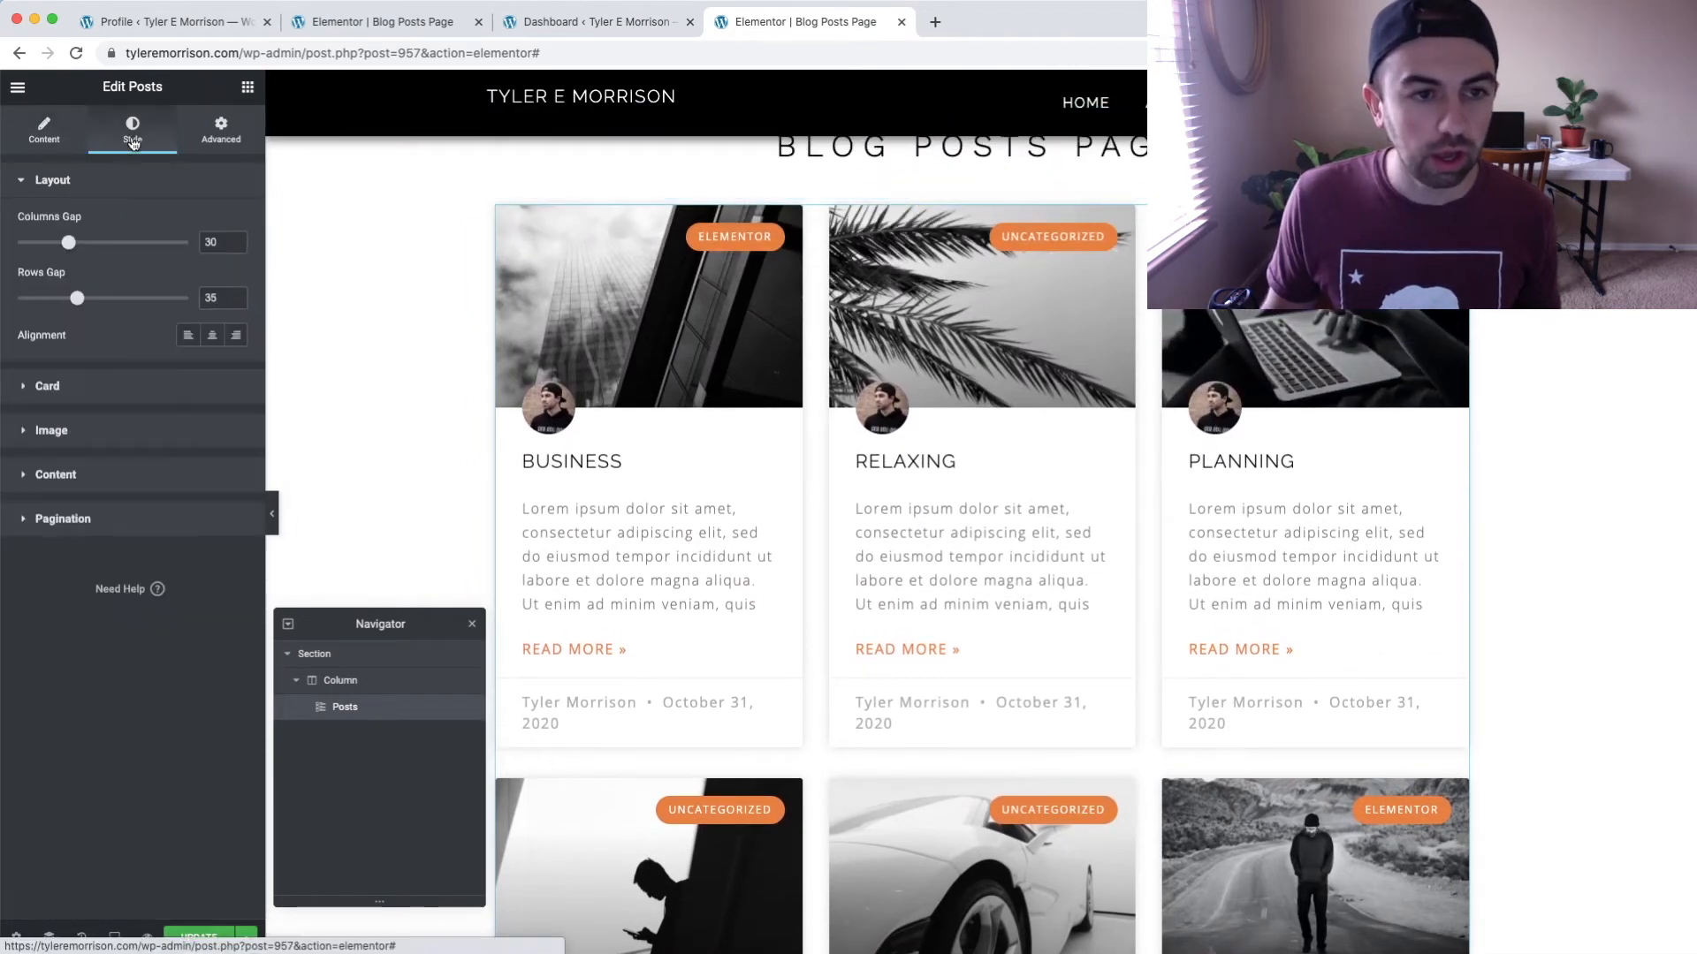
pyautogui.moveTo(69, 243)
pyautogui.mouseDown()
pyautogui.moveTo(115, 243)
pyautogui.moveTo(87, 243)
pyautogui.mouseUp()
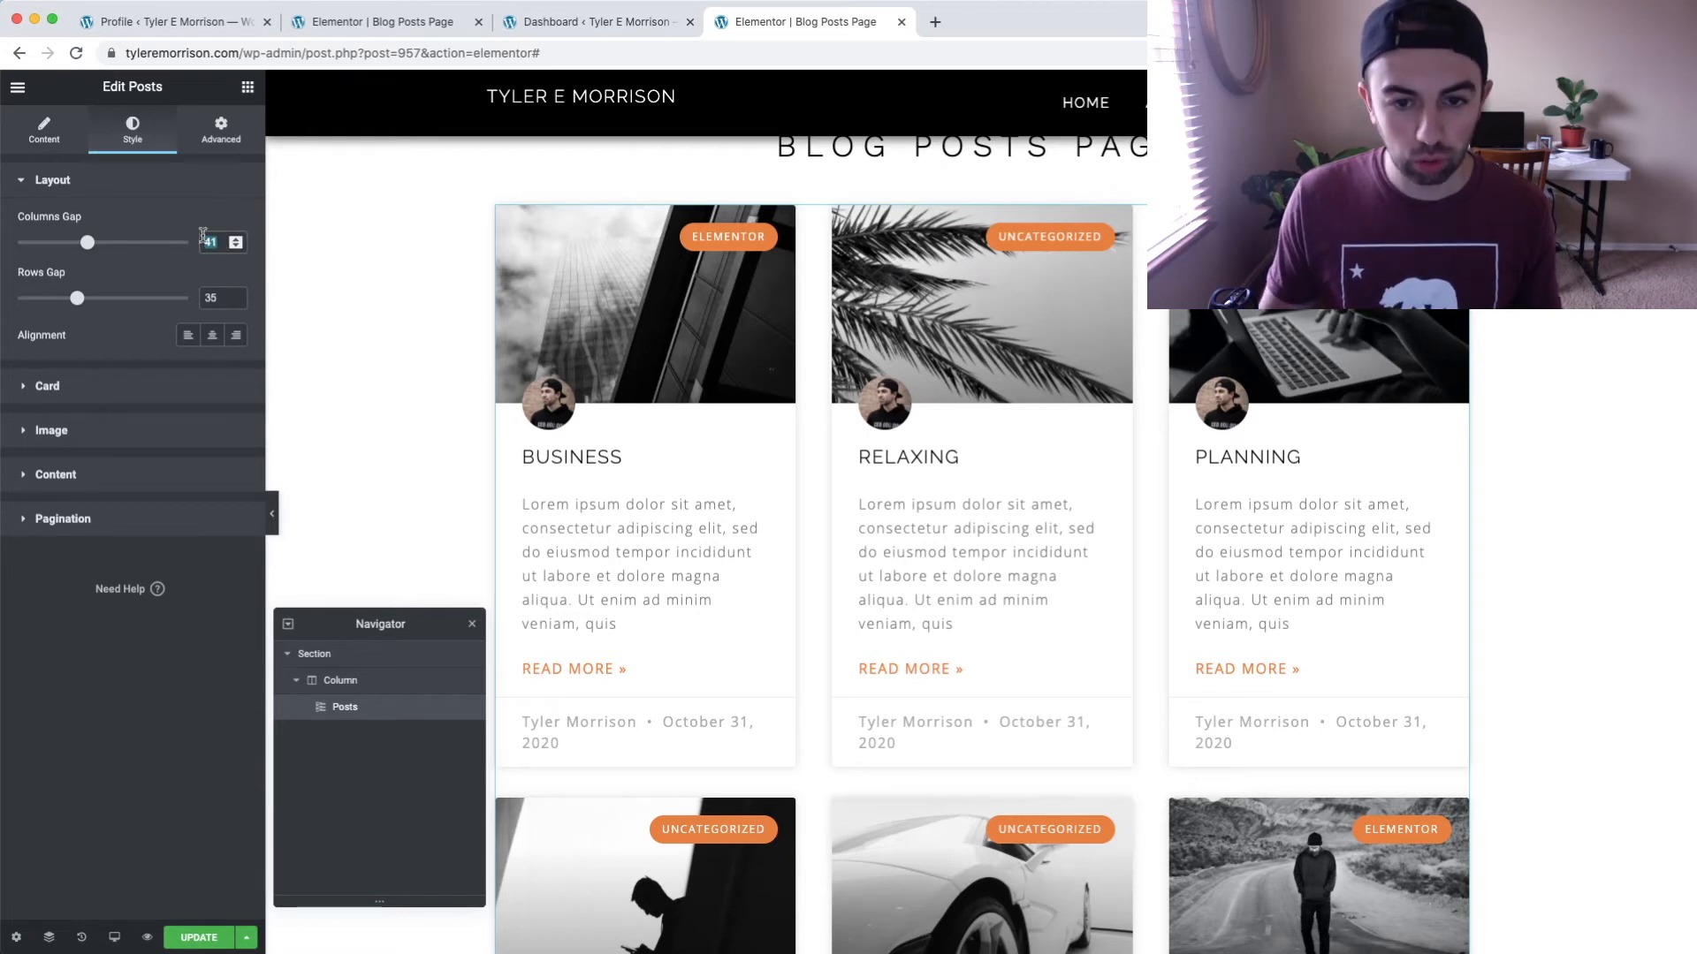
pyautogui.write('35')
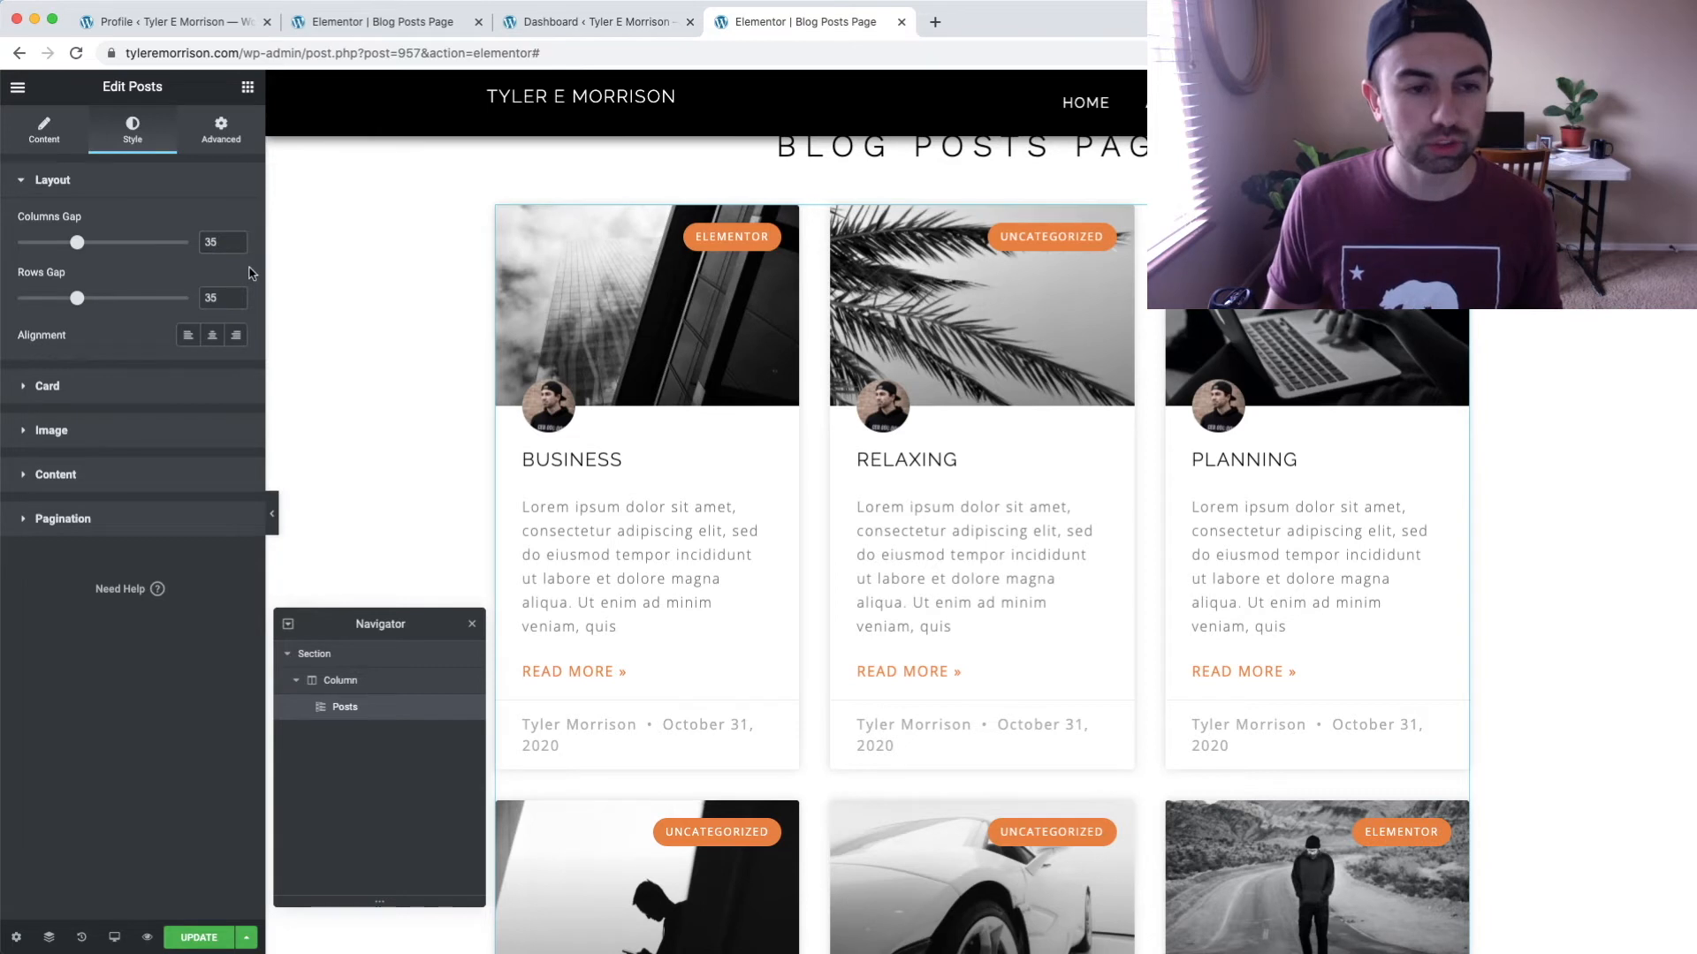
pyautogui.scroll(-3, 469, 248)
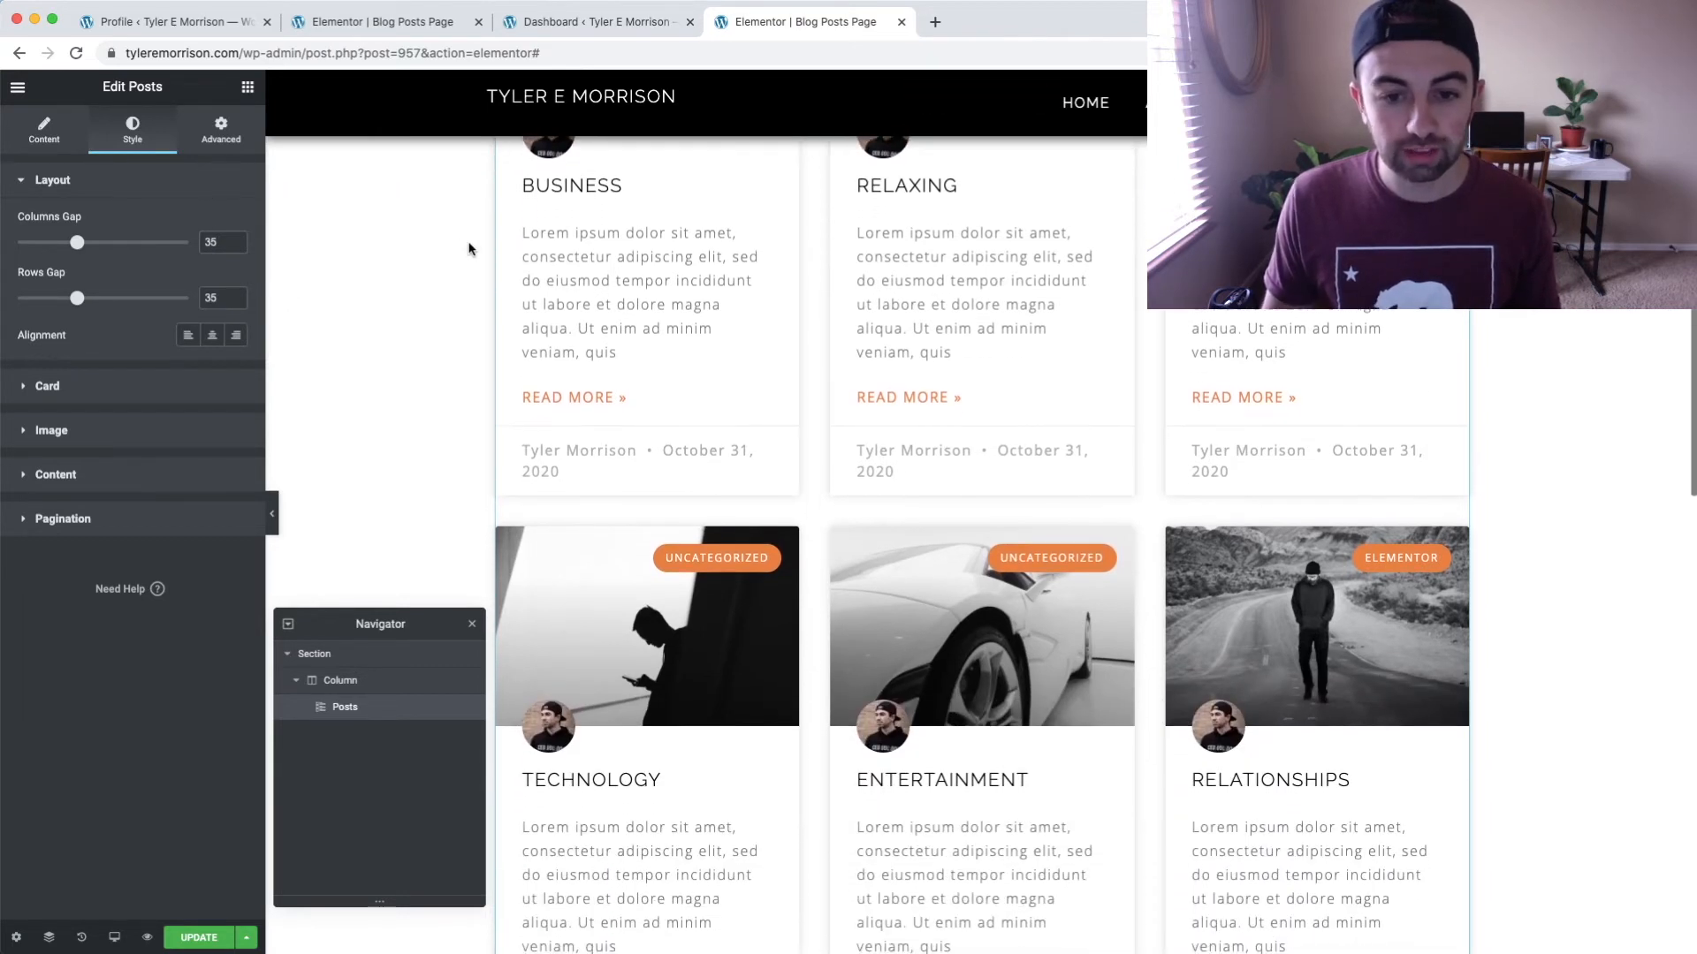
pyautogui.scroll(-1, 469, 248)
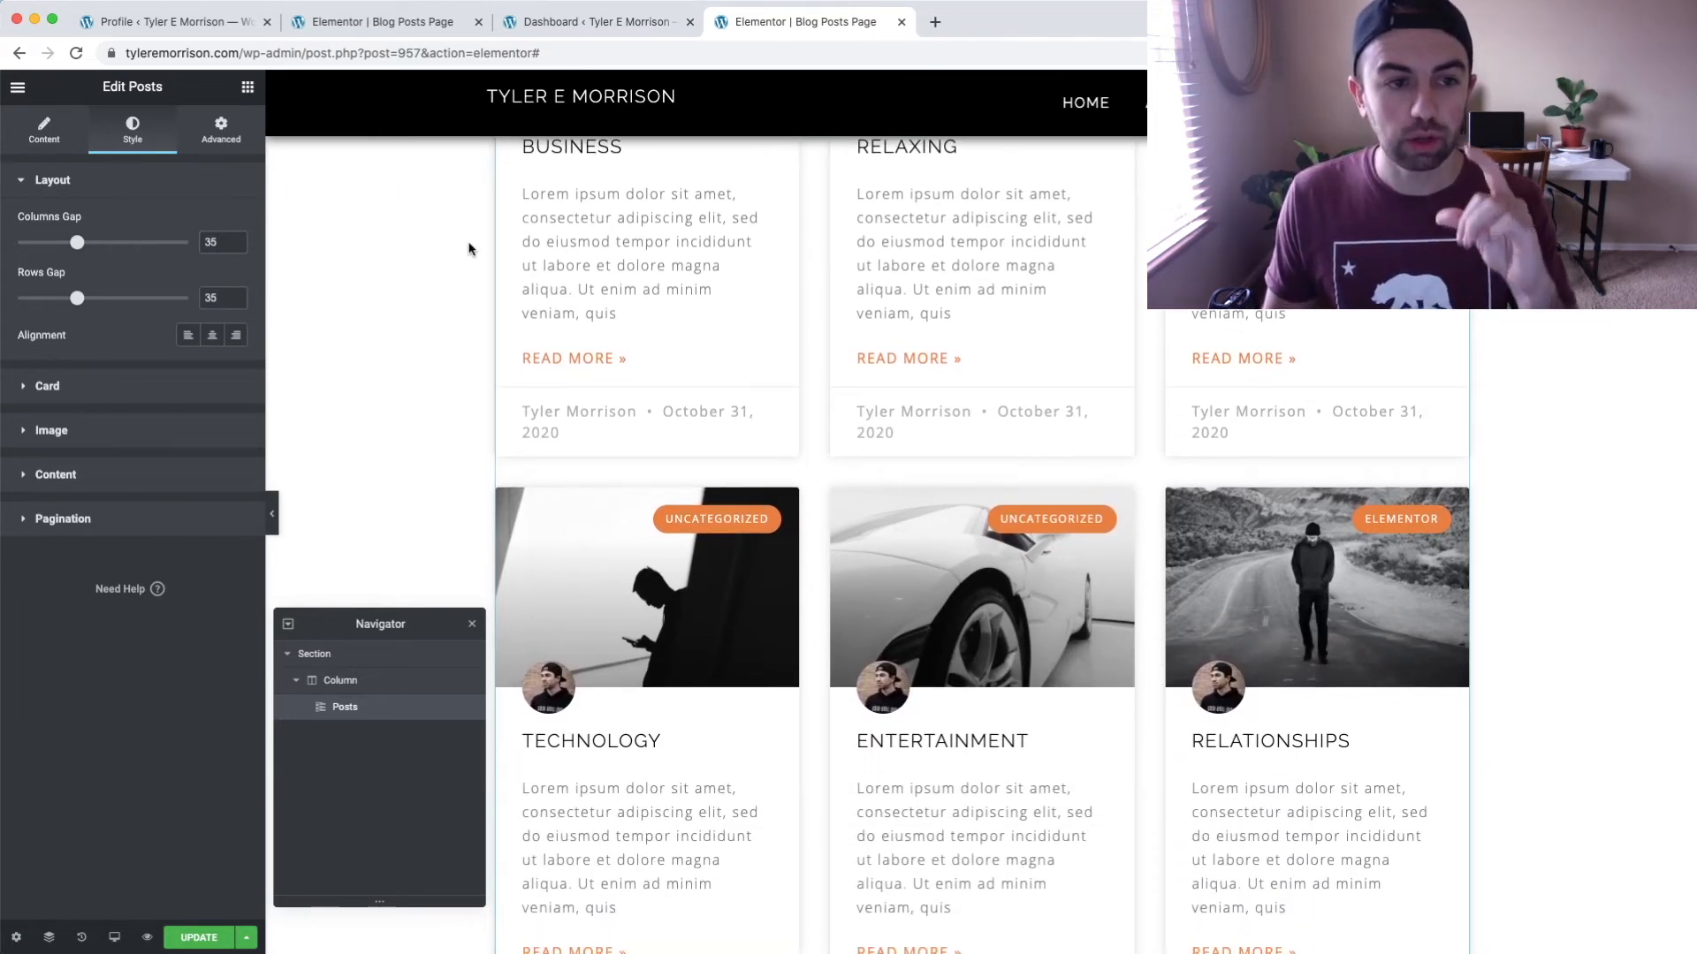
# Try a Rows Gap of 58 between the post cards, and restore it to 35.
pyautogui.moveTo(77, 298); pyautogui.dragTo(131, 306)
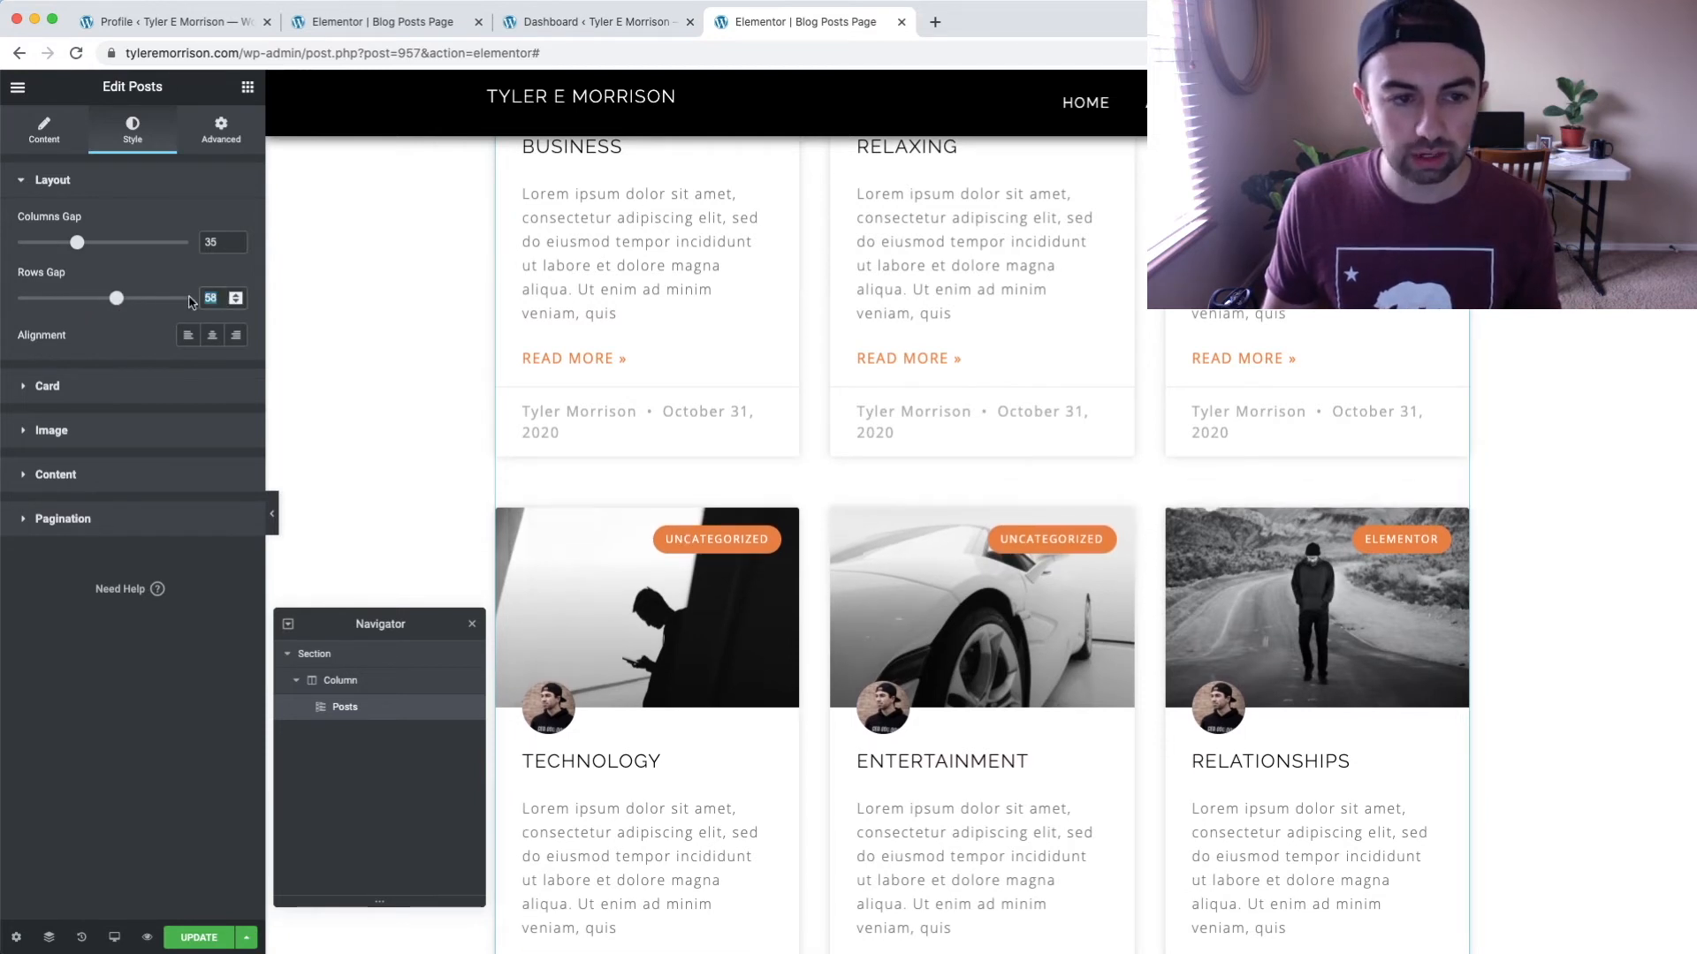
pyautogui.write('35')
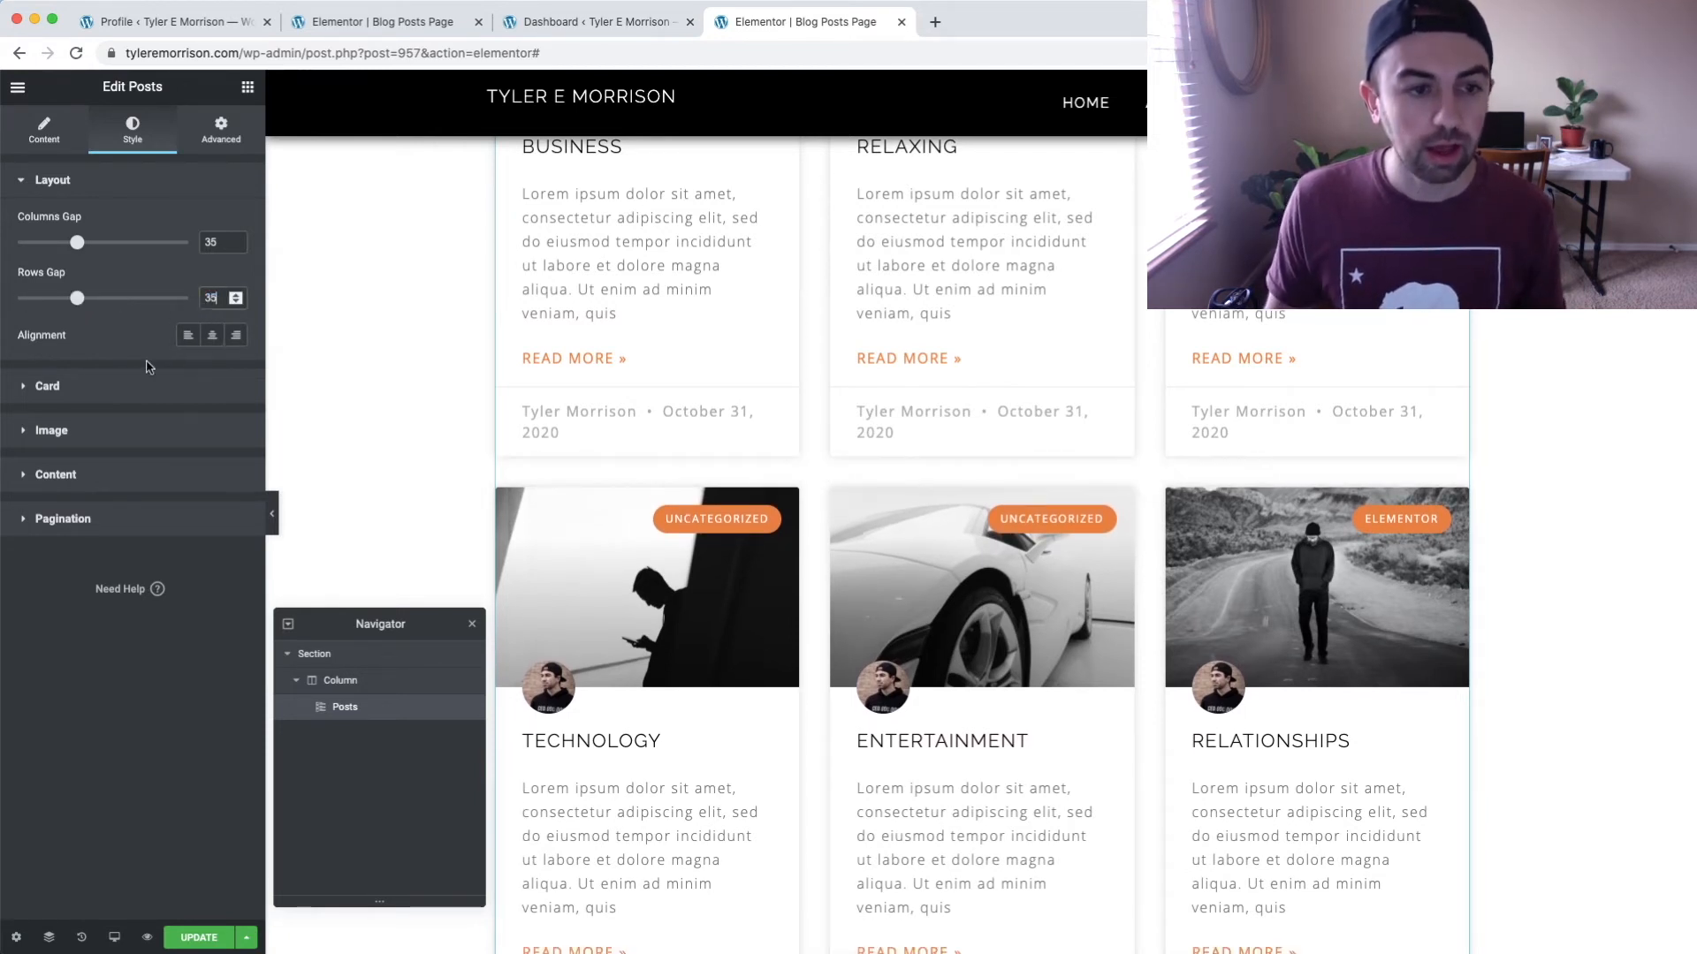
pyautogui.click(87, 382)
pyautogui.click(65, 186)
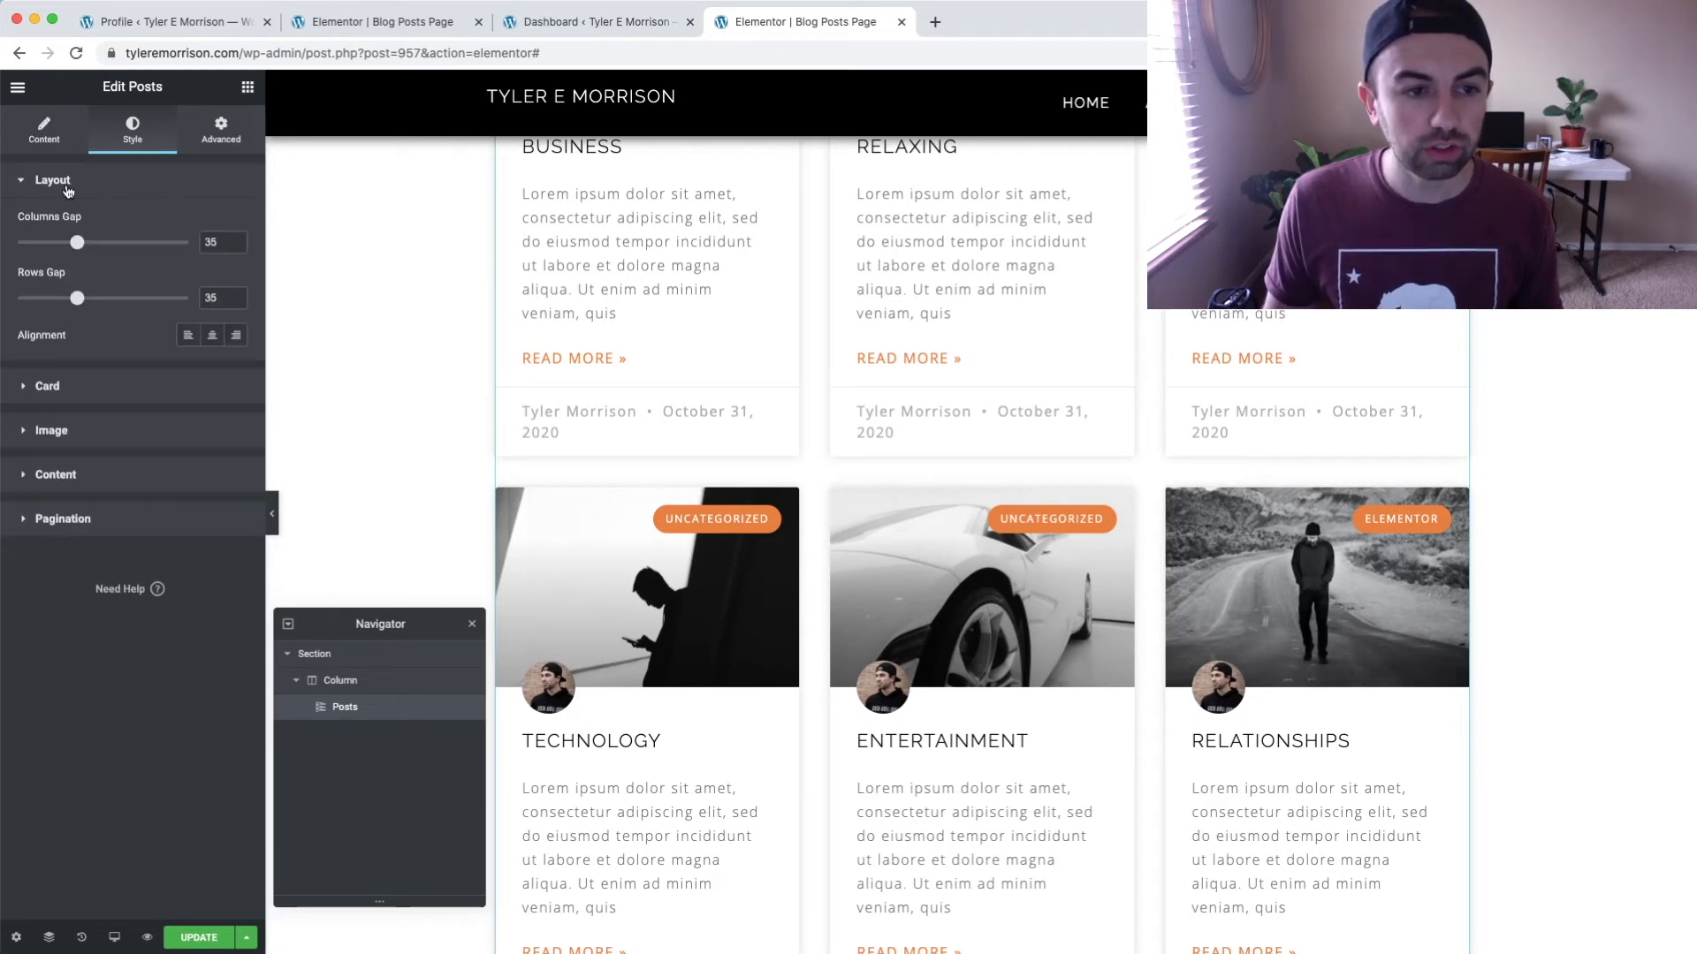
# Try center and right alignment for the post card content, and restore left alignment.
pyautogui.click(209, 337)
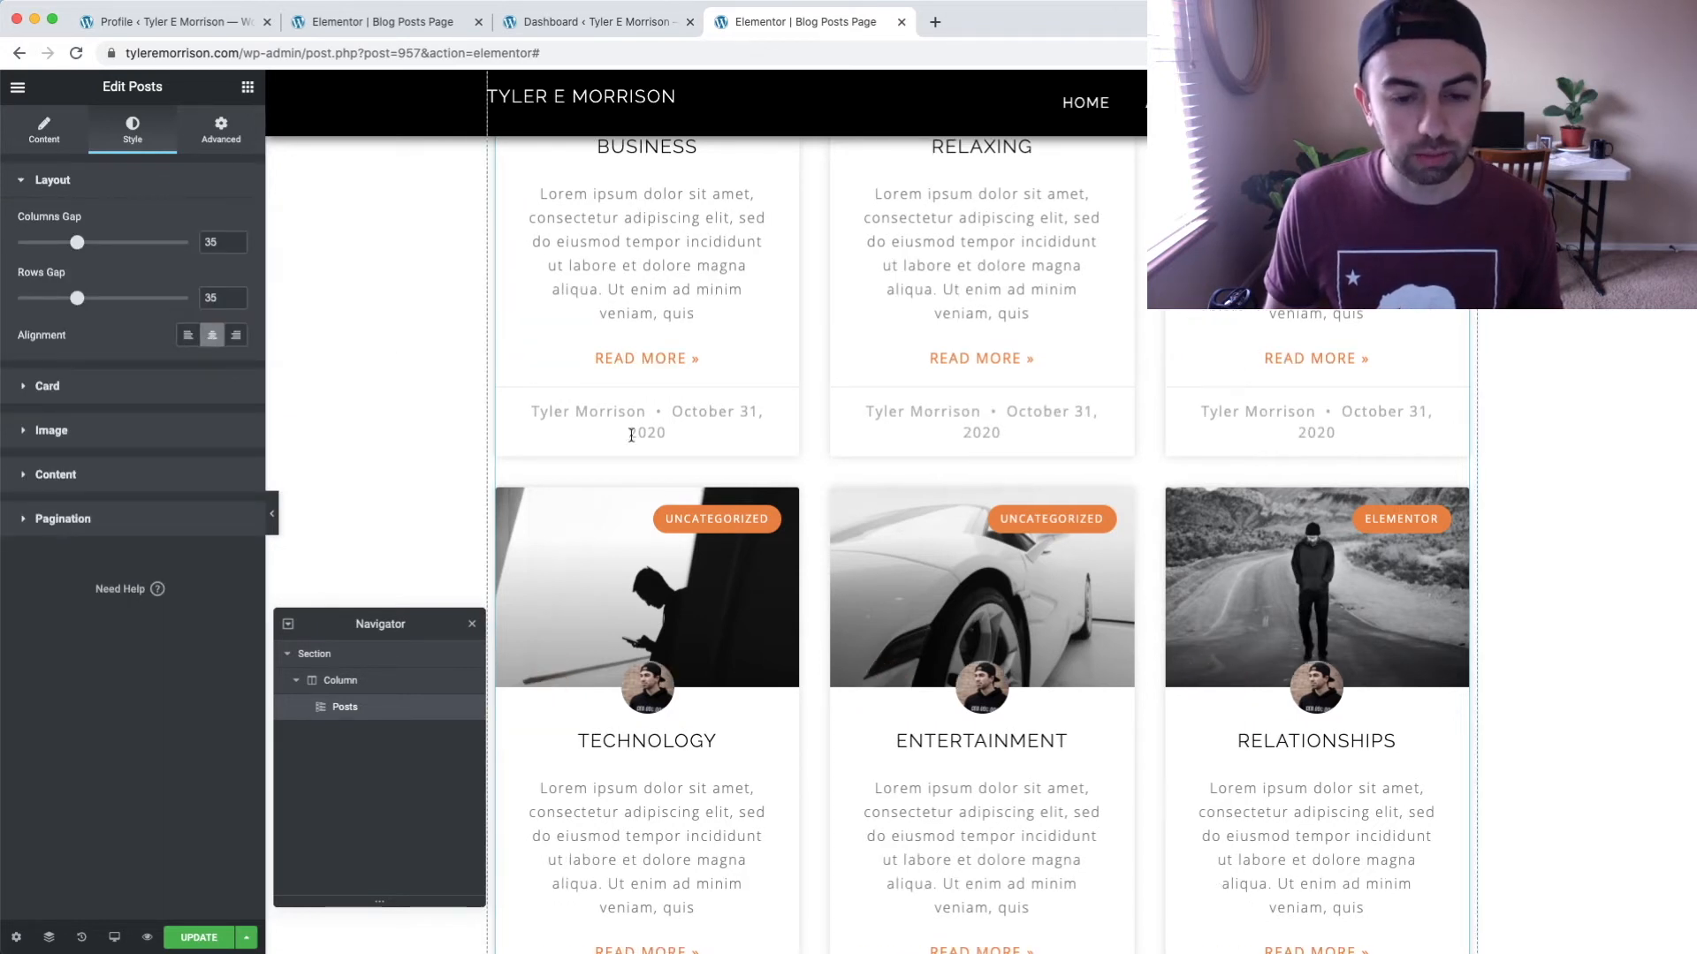
pyautogui.scroll(4, 654, 433)
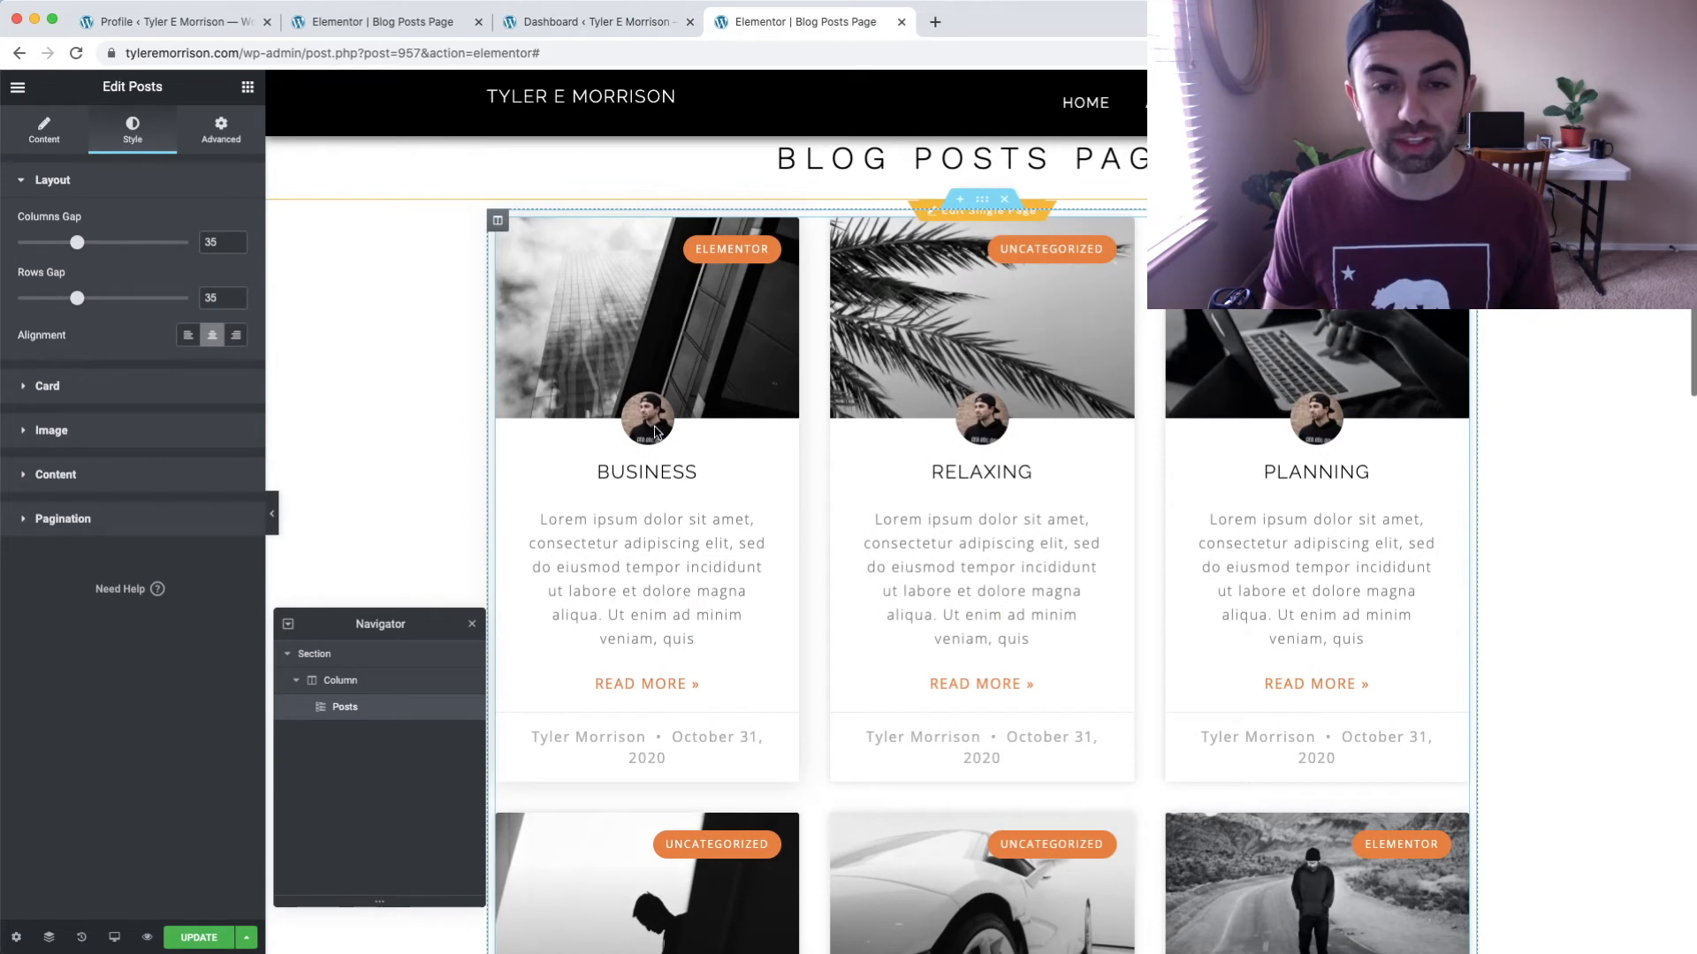
pyautogui.click(188, 335)
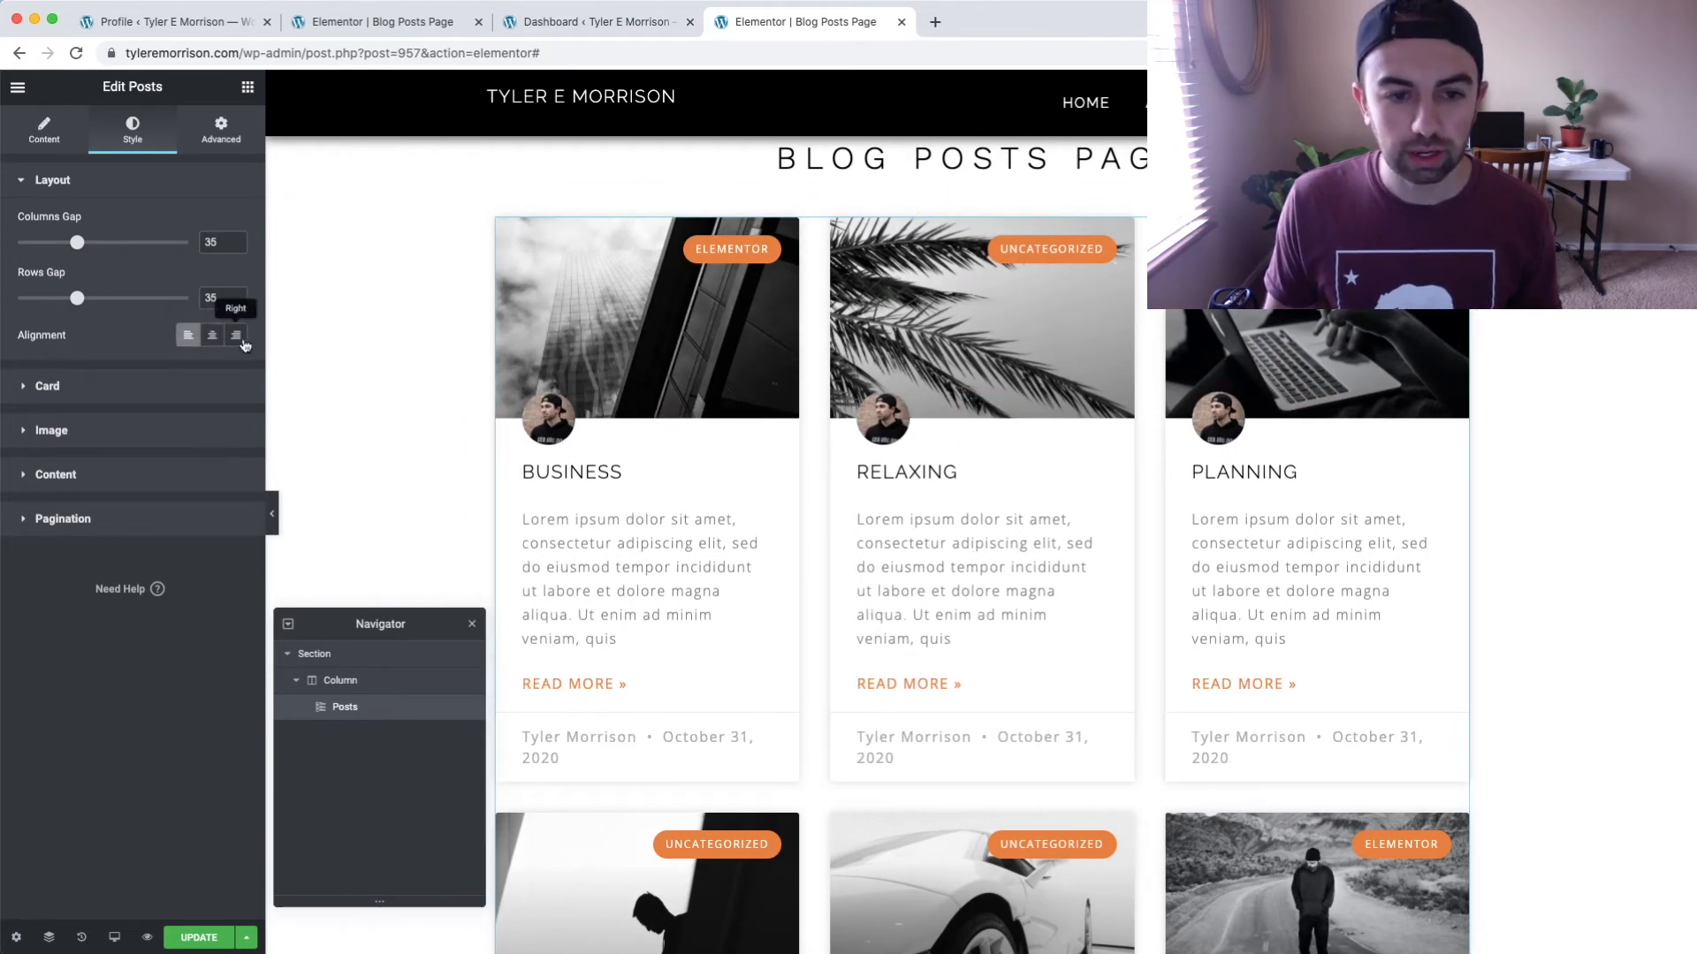
pyautogui.click(237, 336)
pyautogui.click(212, 337)
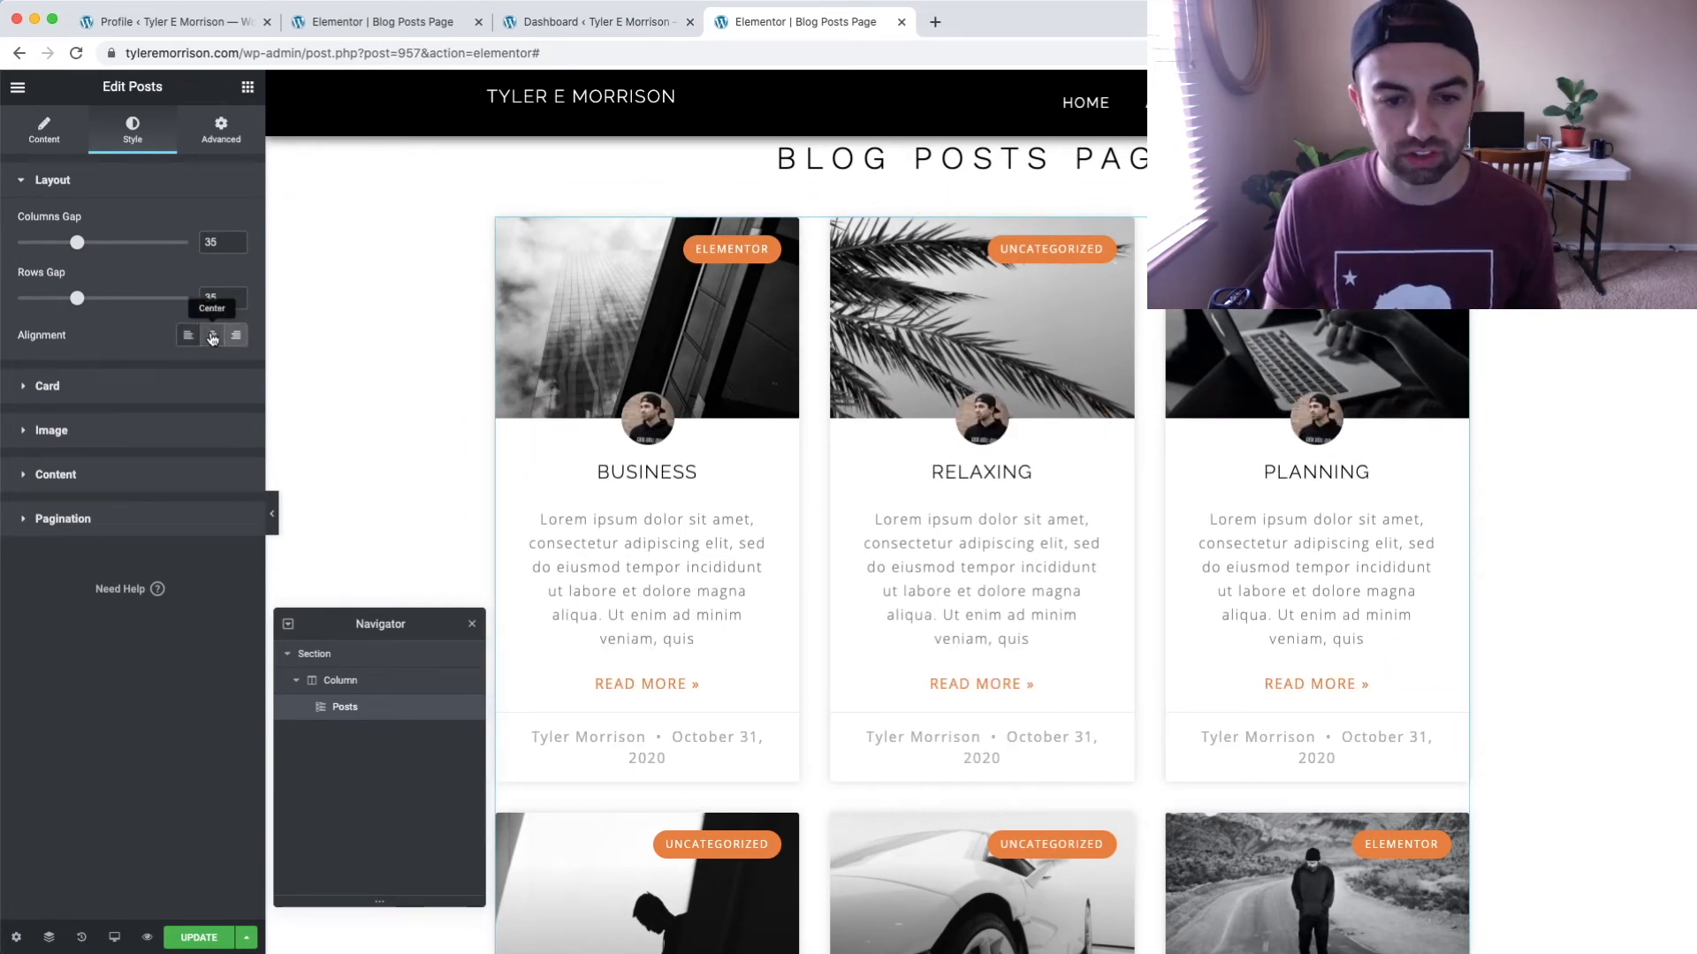
pyautogui.click(188, 335)
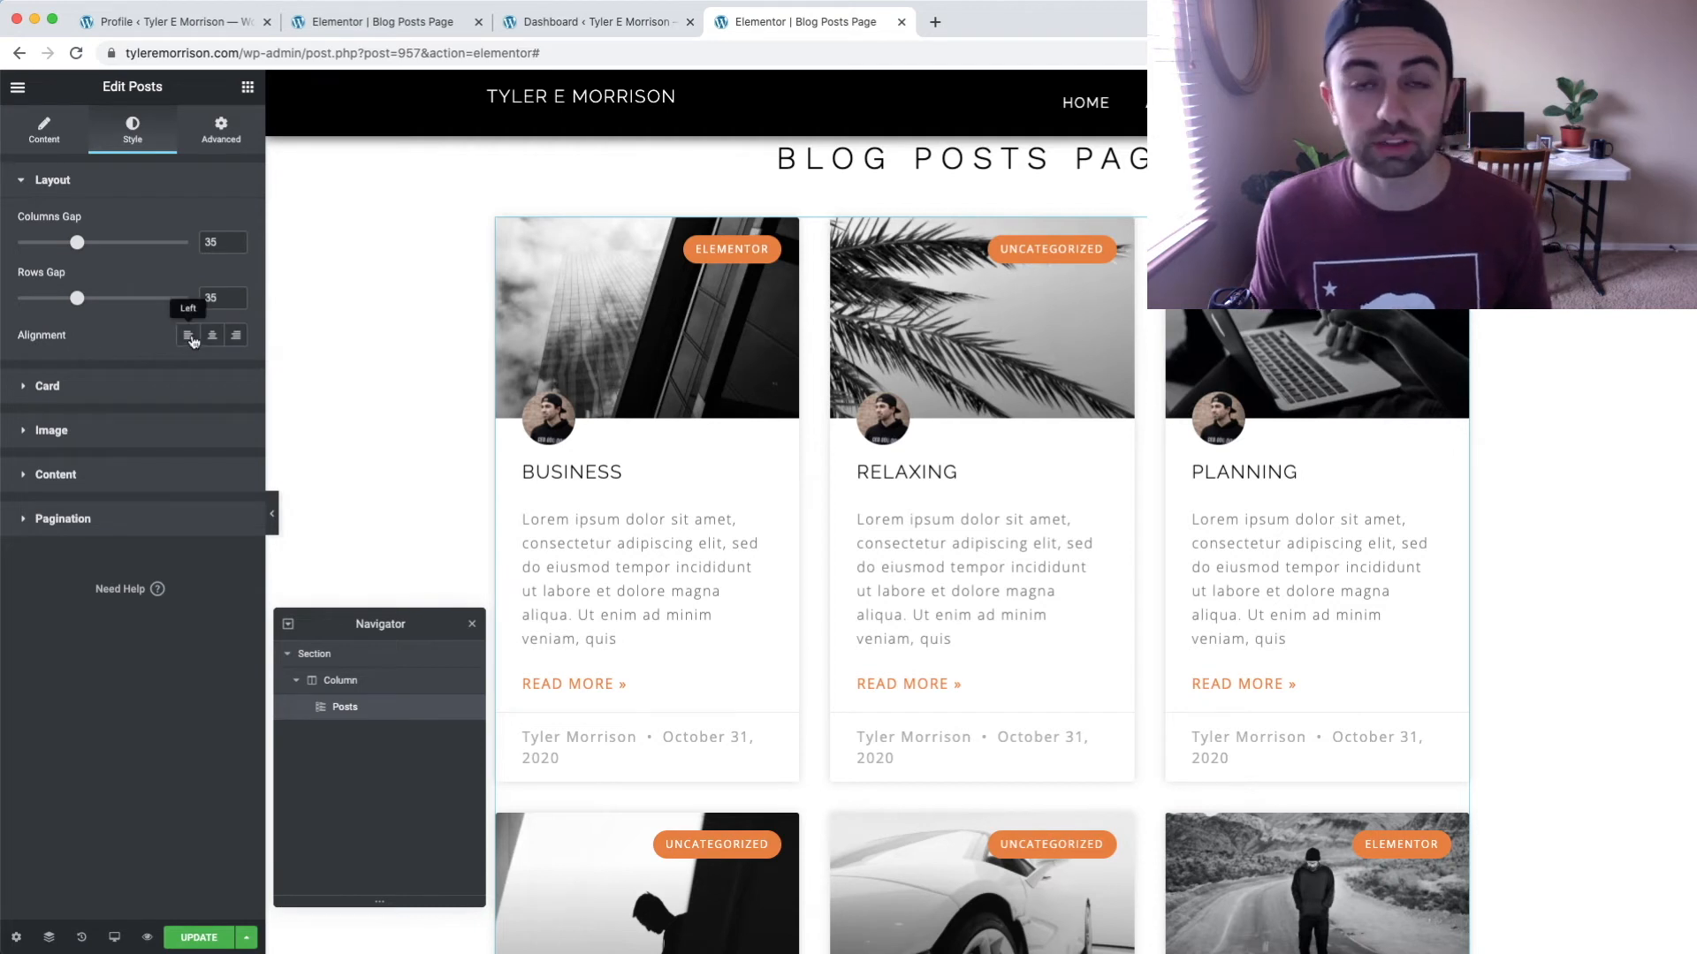
# Try the red #C22222 as the card background color, and reset it to the default.
pyautogui.click(125, 391)
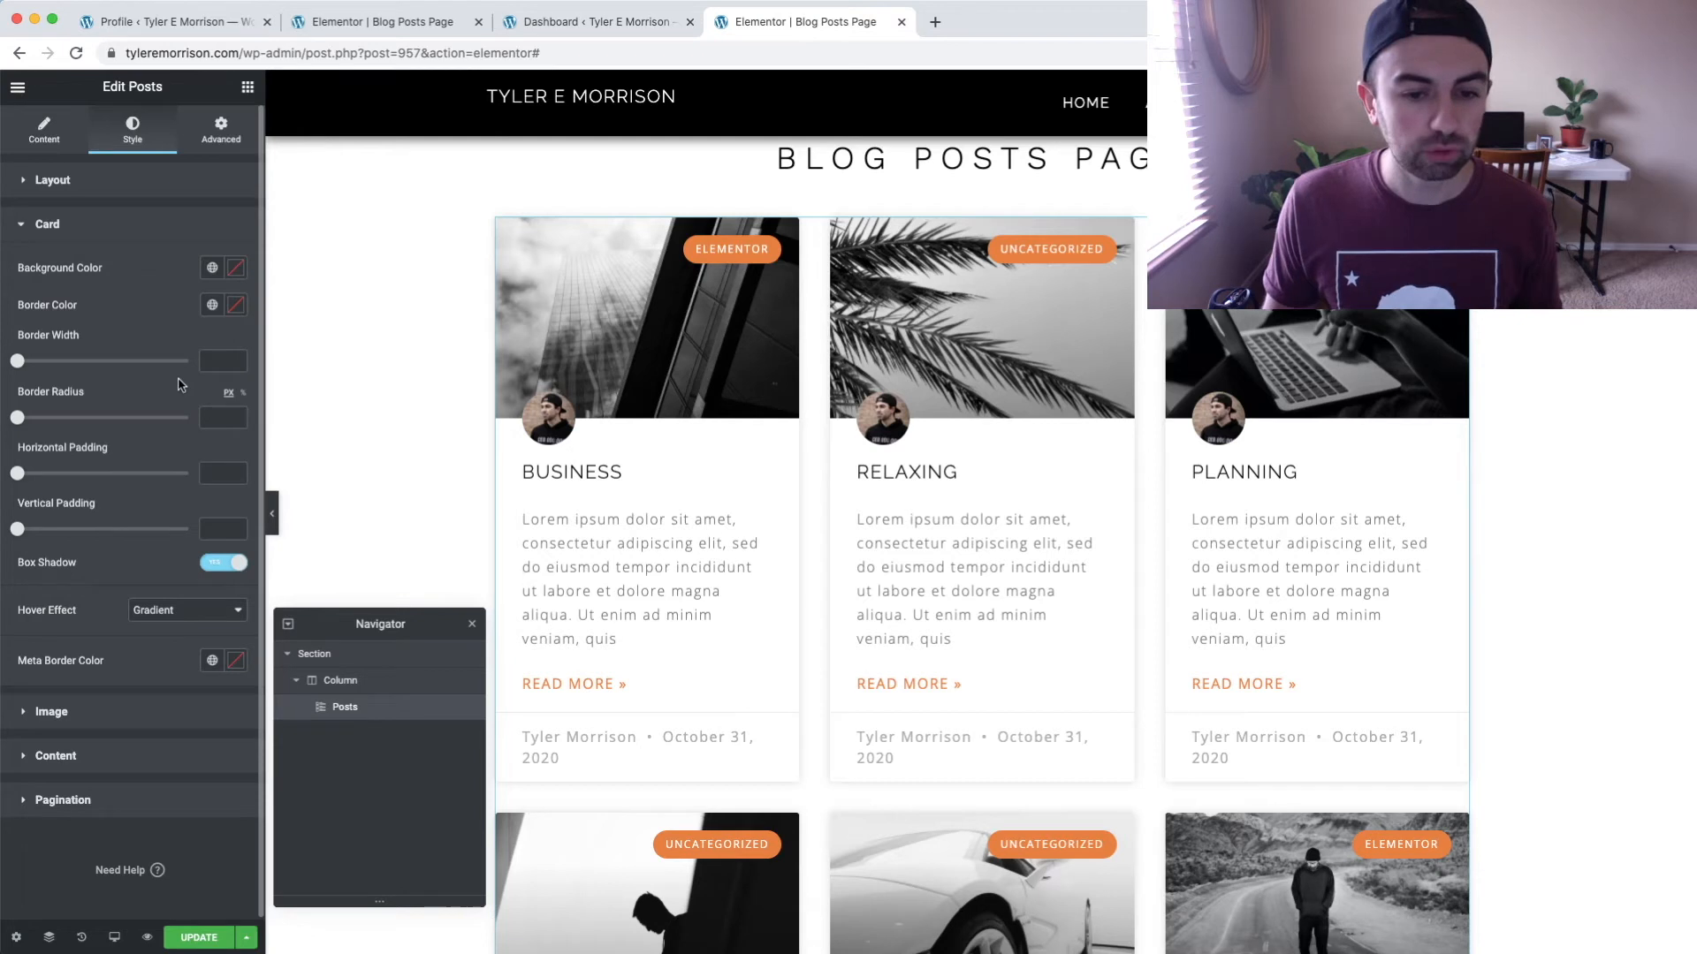
pyautogui.click(235, 268)
pyautogui.moveTo(209, 395); pyautogui.dragTo(200, 367)
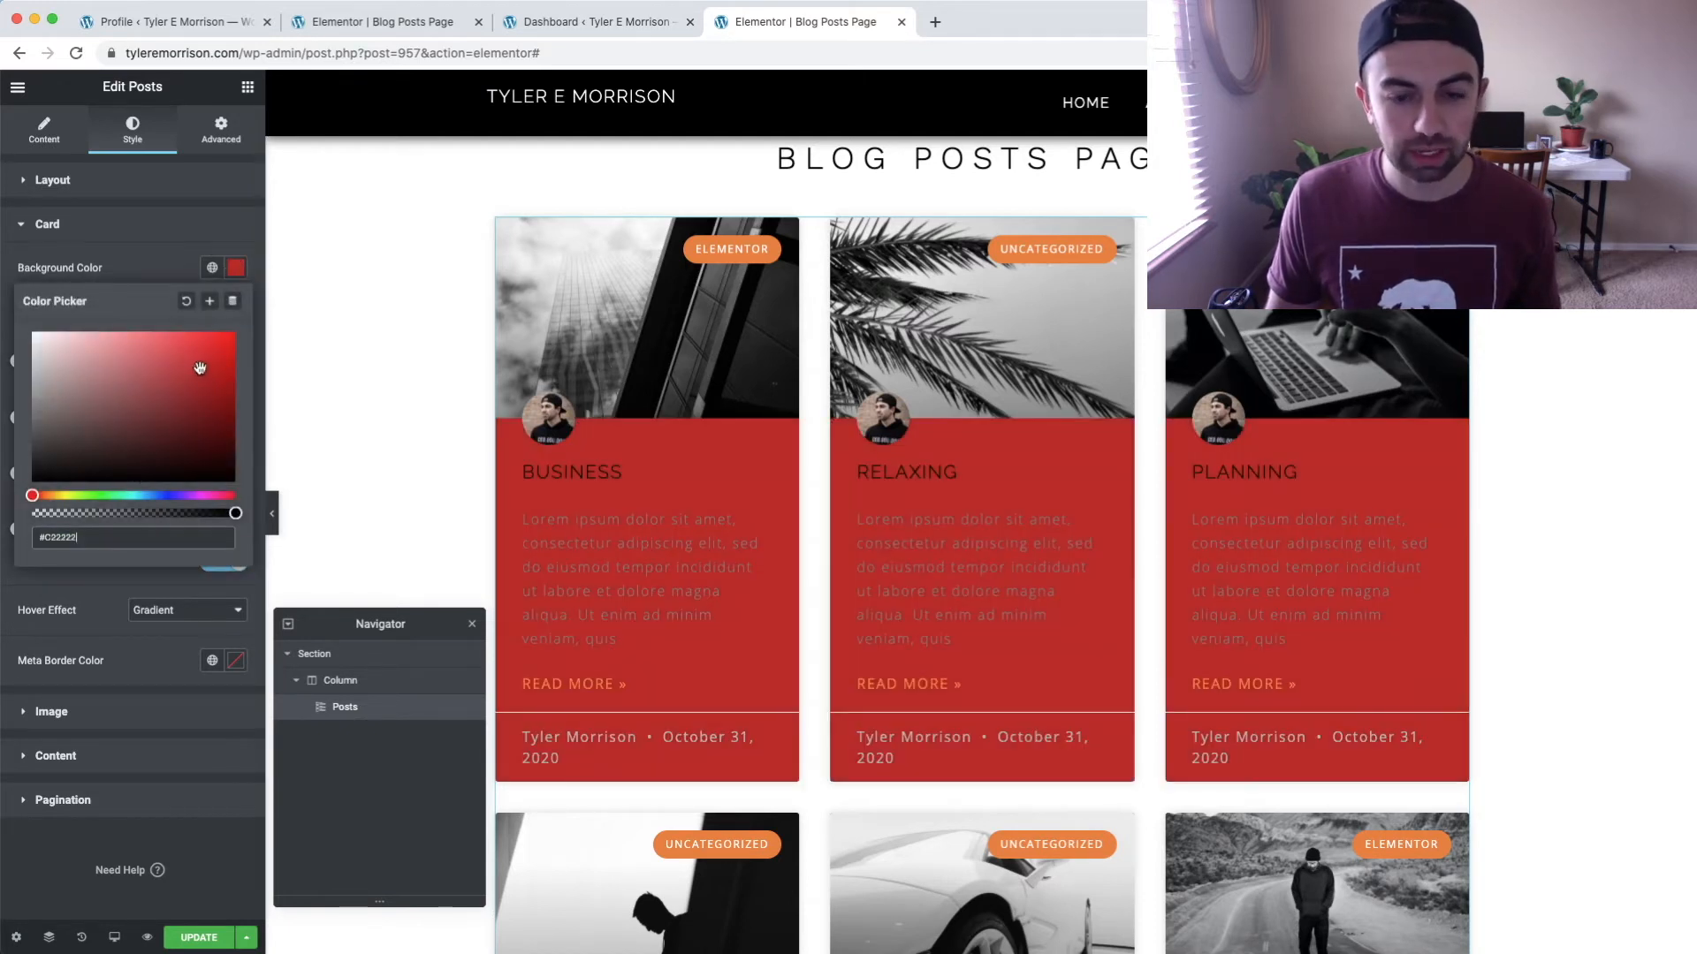
pyautogui.click(186, 301)
pyautogui.click(185, 239)
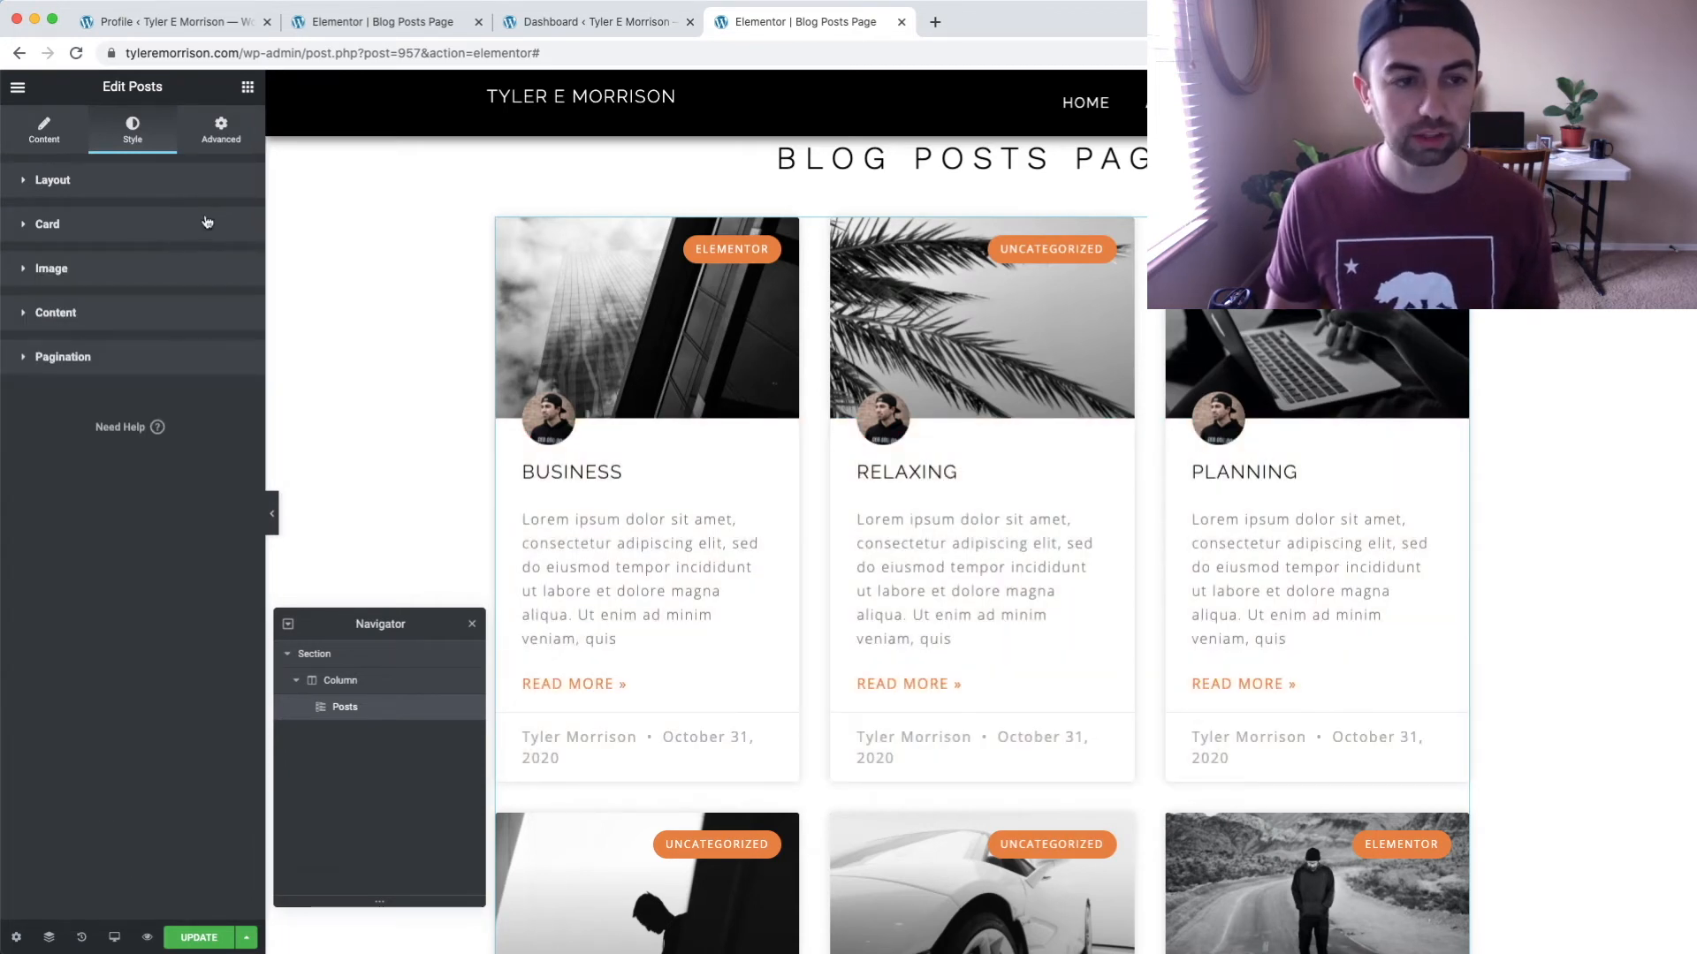
# Set the Border Radius of the post cards to 39 px and update the page.
pyautogui.click(58, 221)
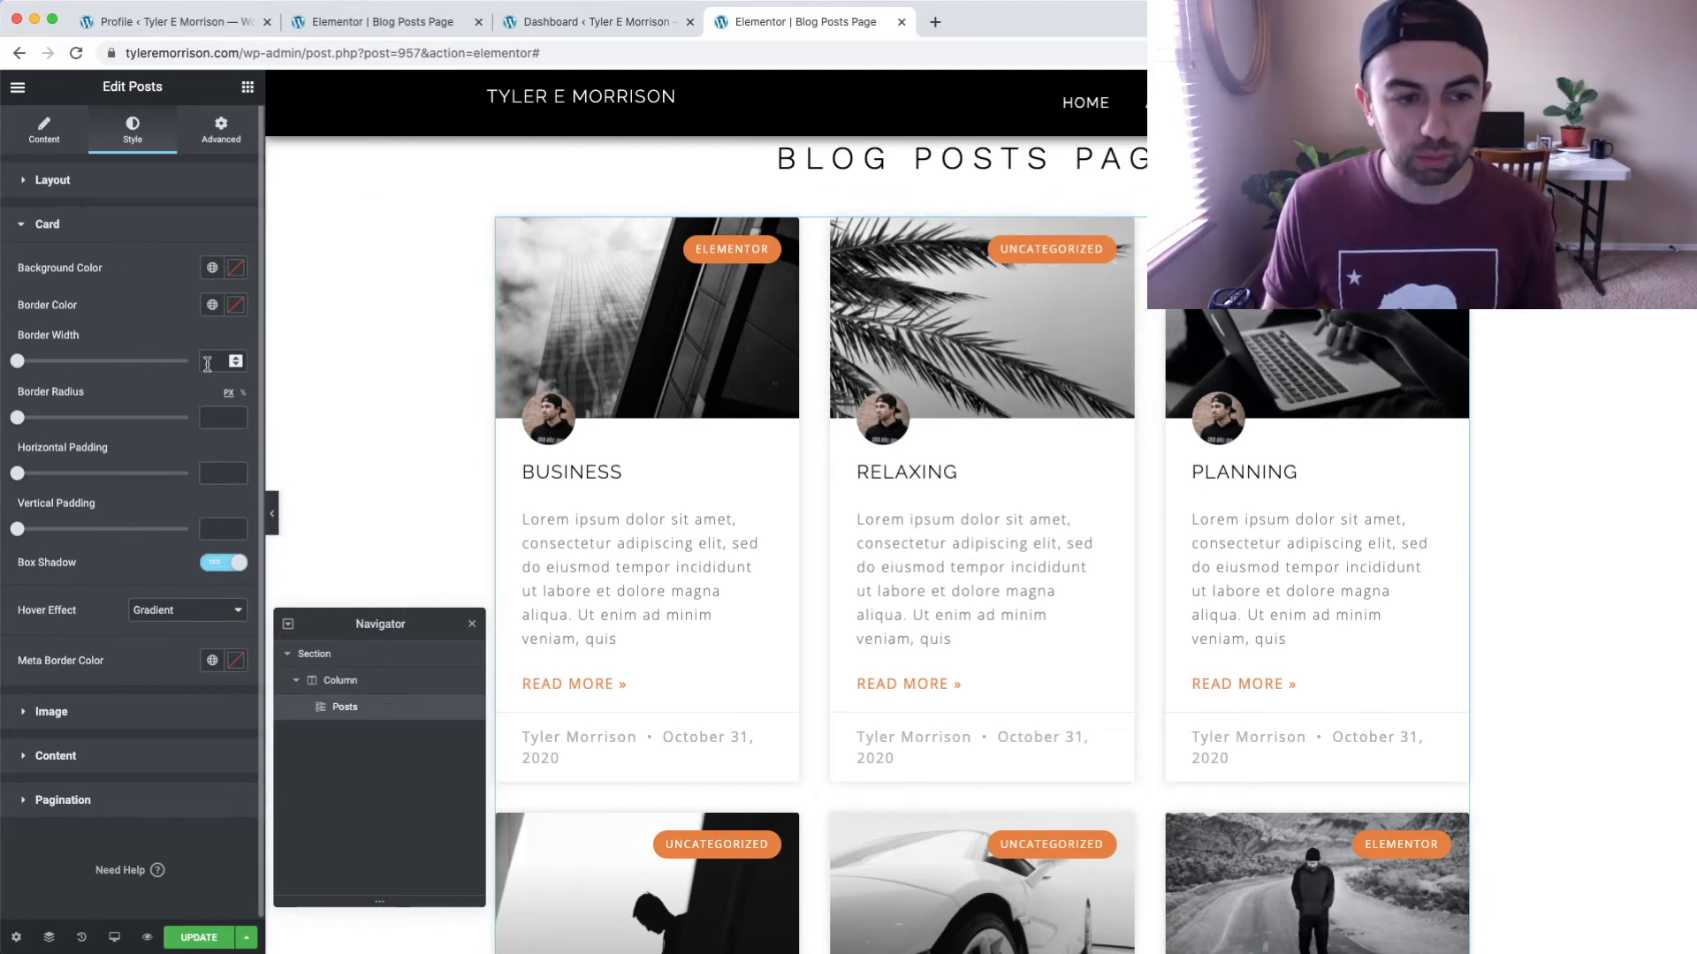
pyautogui.moveTo(18, 418); pyautogui.dragTo(53, 417)
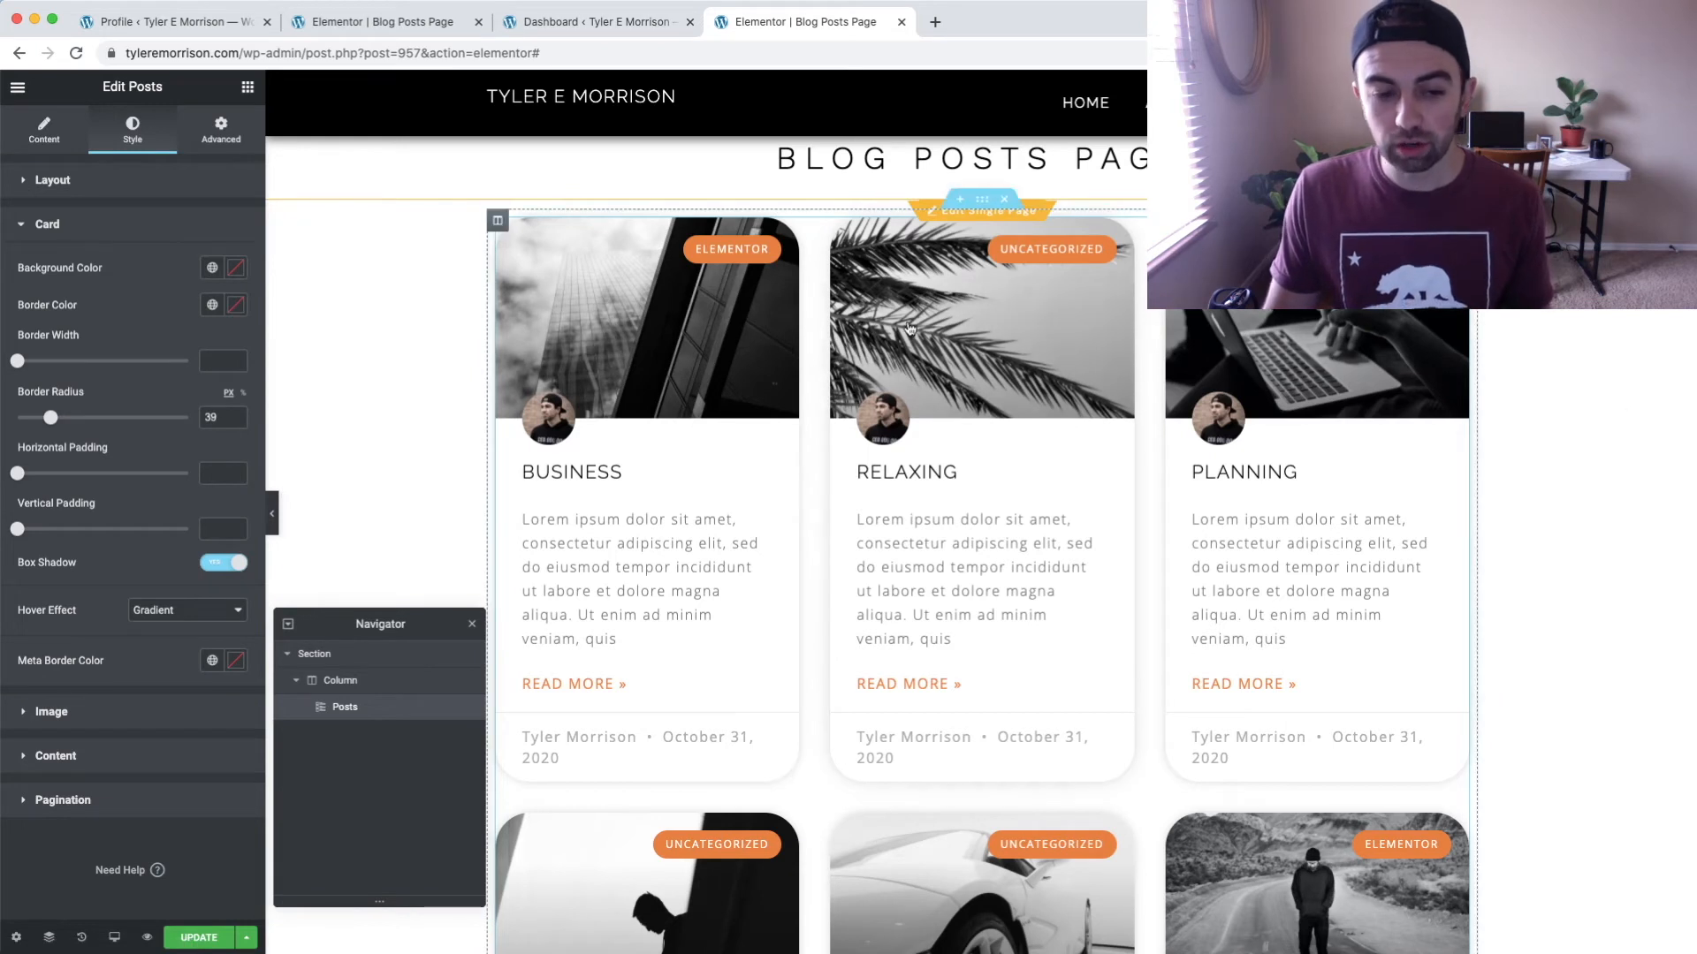
pyautogui.click(211, 940)
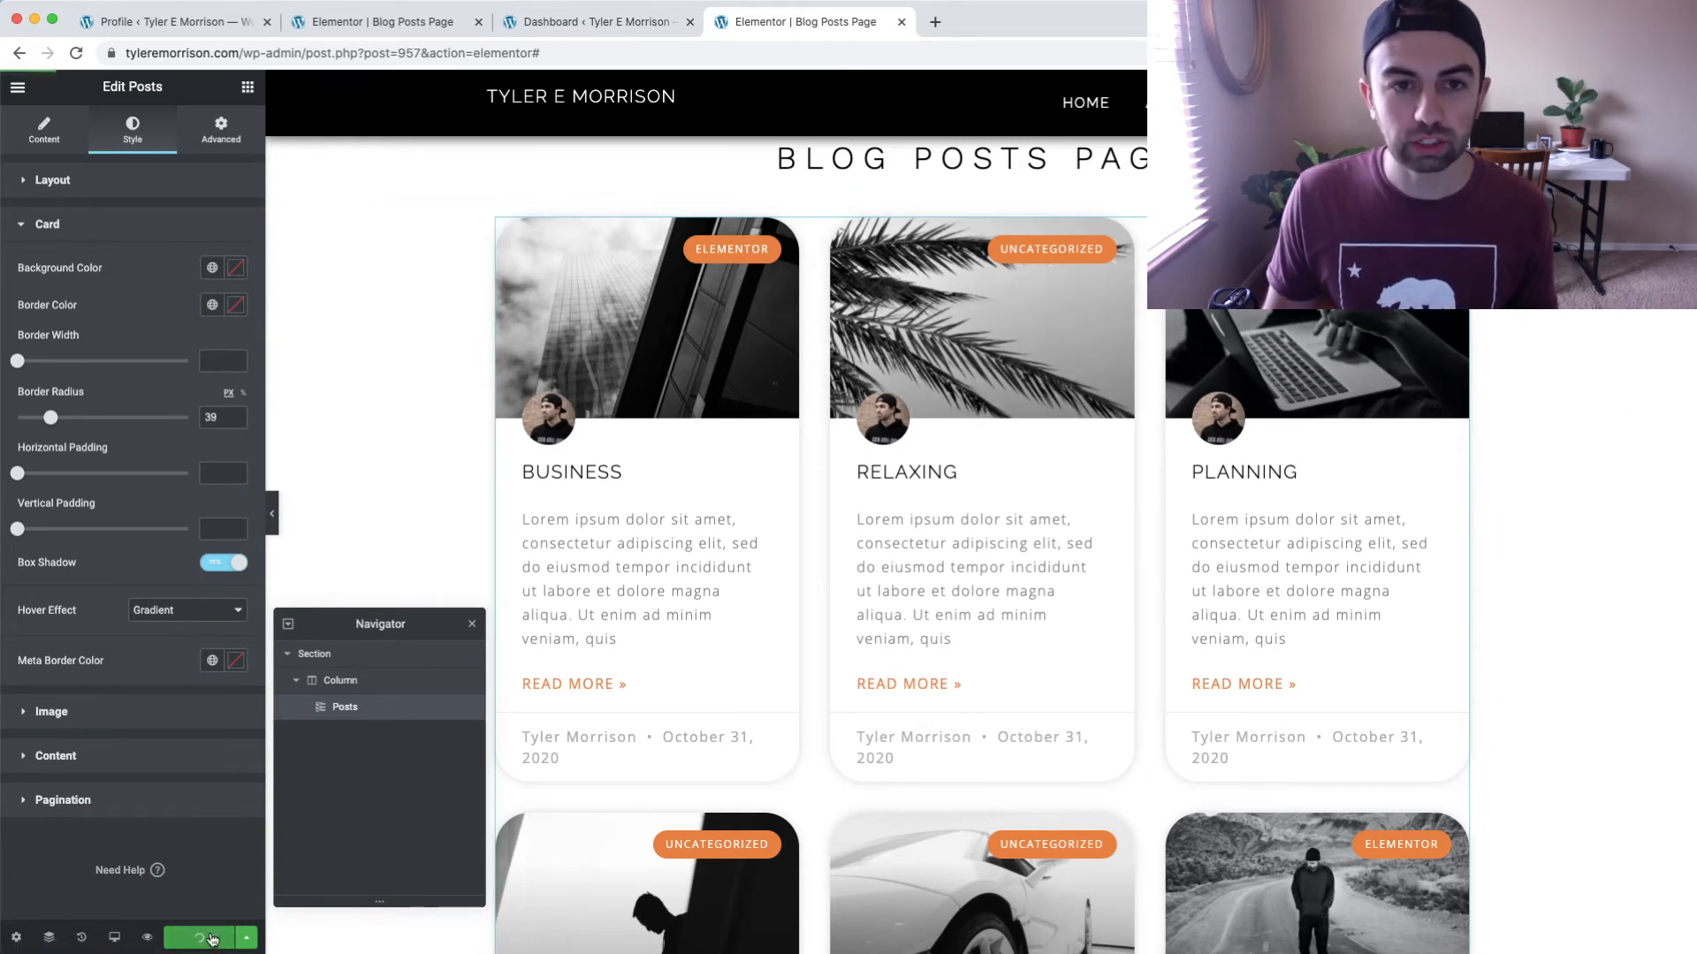
# Preview the published blog posts page and examine the rounded corners of the cards.
pyautogui.click(147, 934)
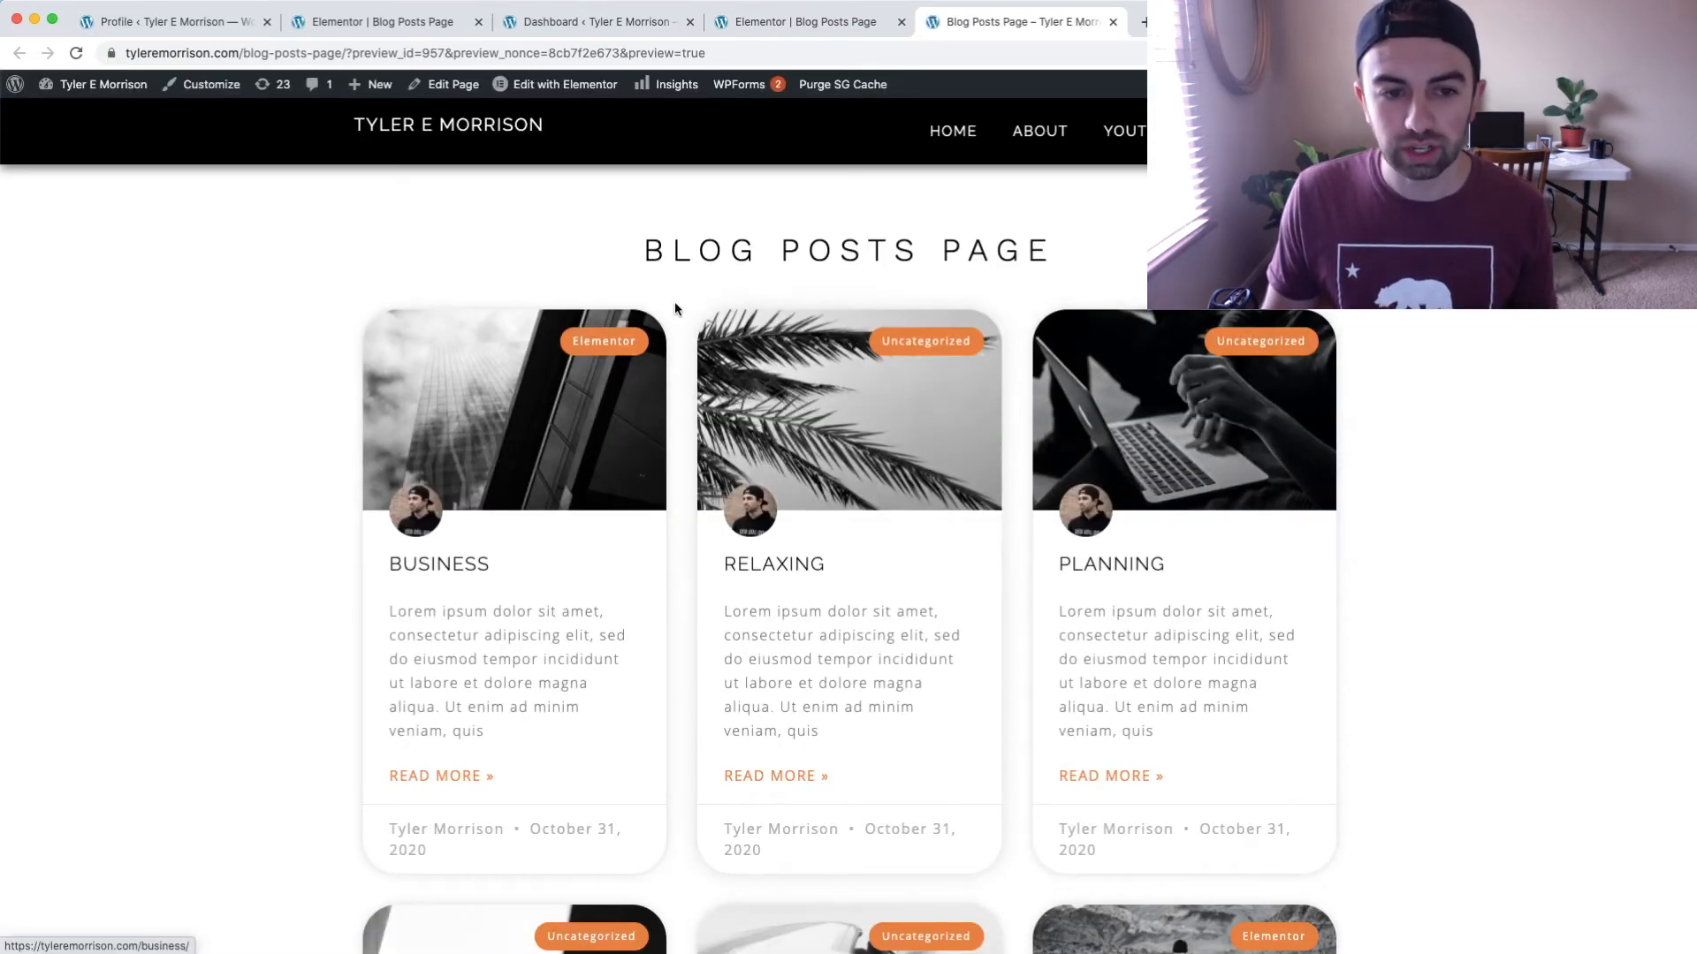
pyautogui.scroll(-3, 678, 315)
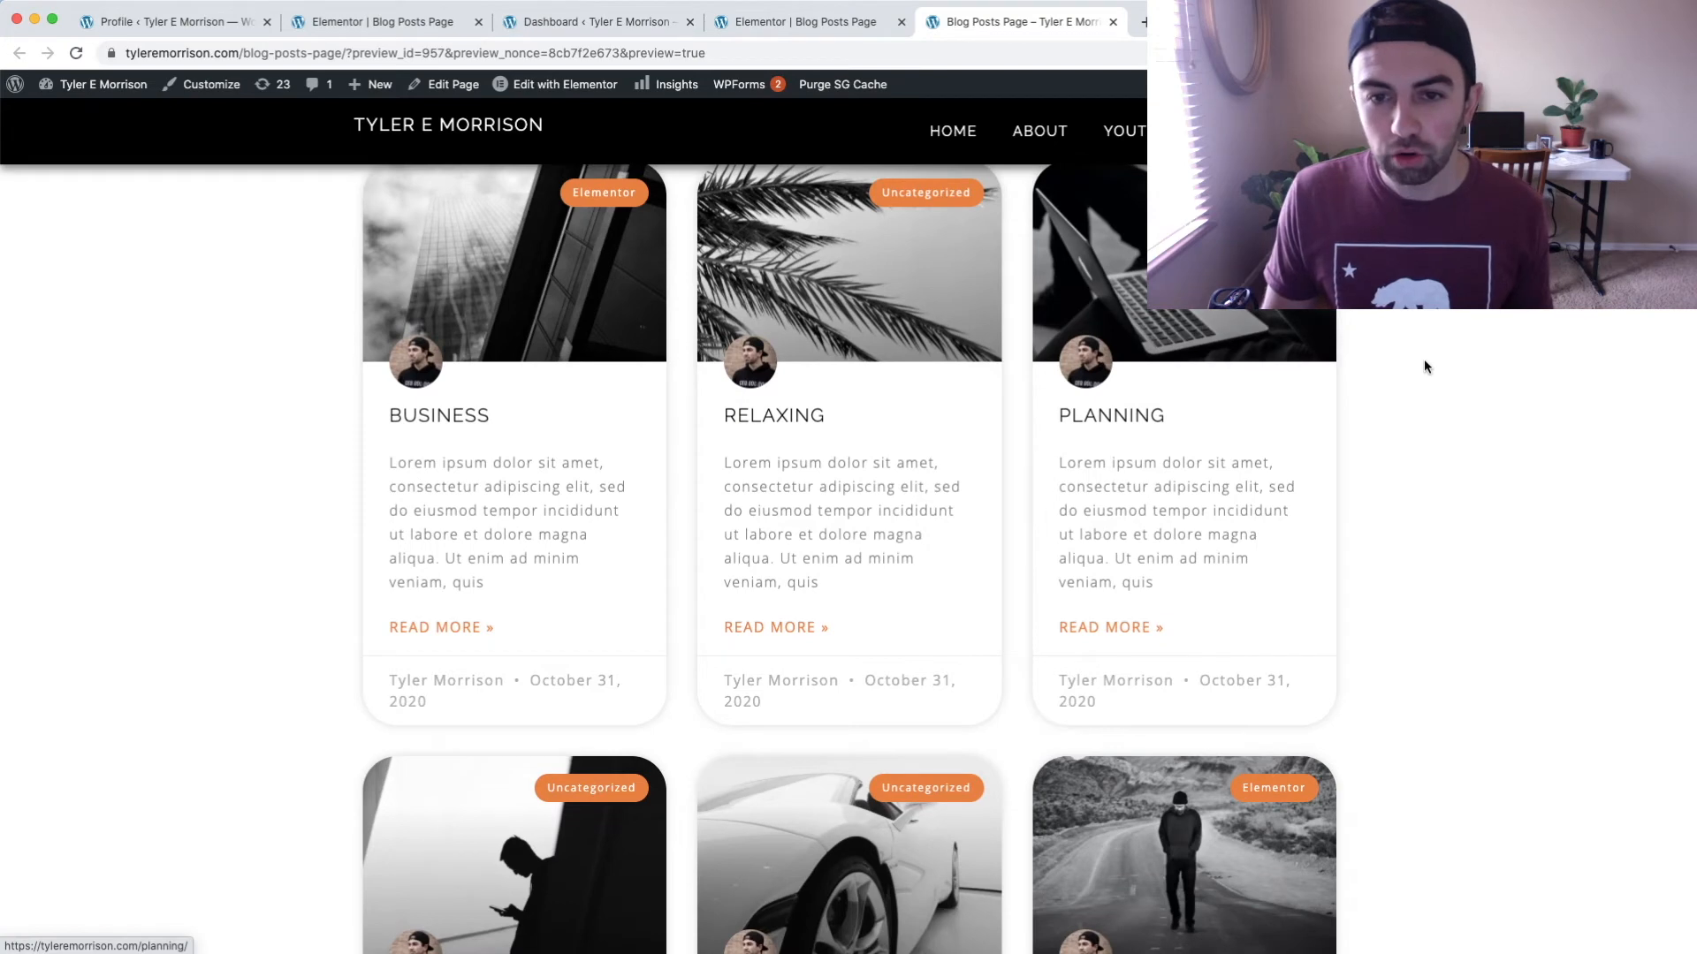
pyautogui.scroll(1, 1432, 360)
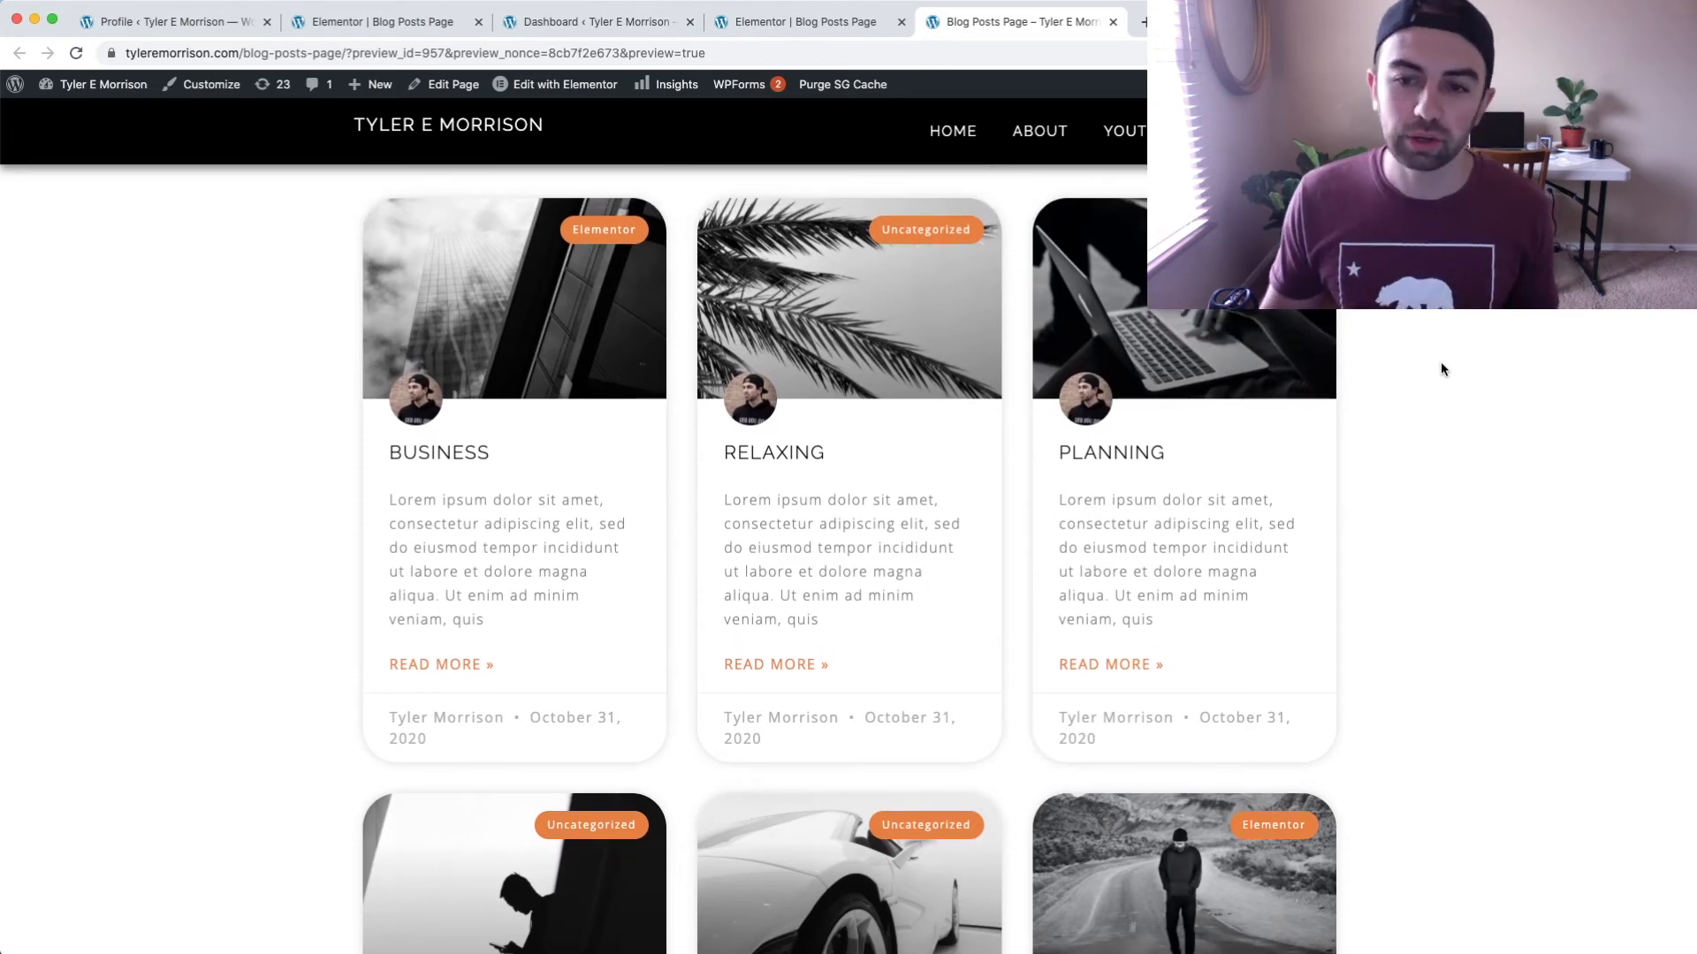
# Return to the Elementor editor and set the Border Radius of the post cards to 12 px.
pyautogui.click(784, 19)
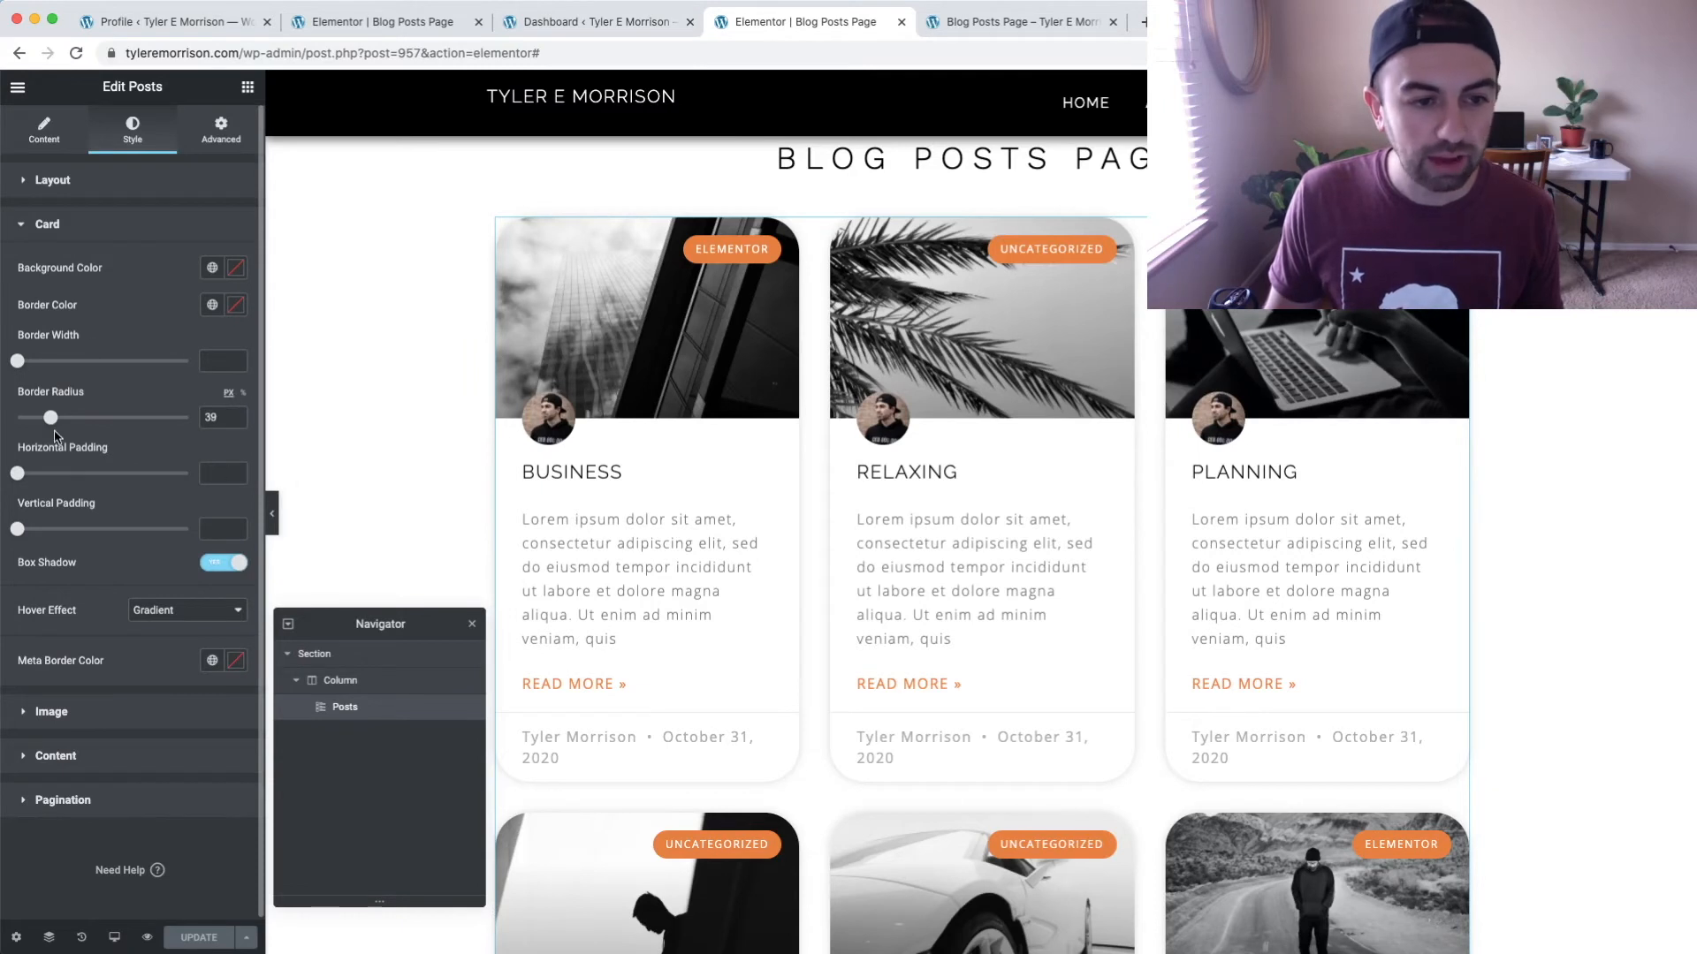
pyautogui.moveTo(50, 417); pyautogui.dragTo(28, 422)
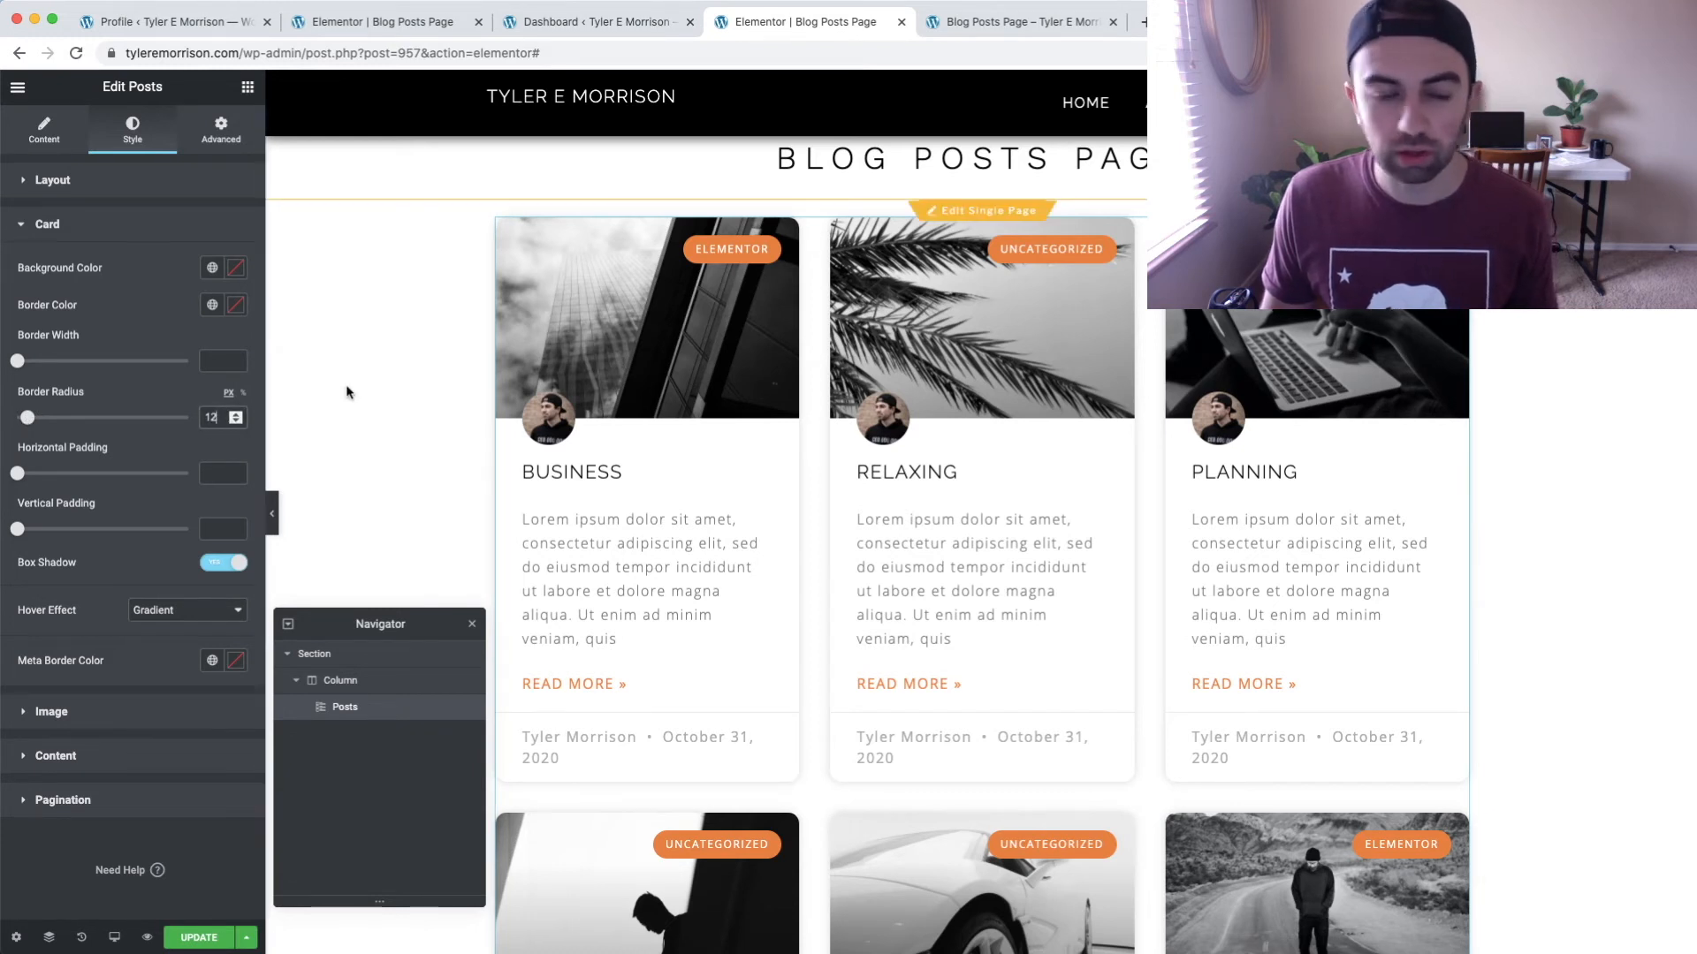
# Try a Horizontal Padding of 26 and a Vertical Padding of 27 on the cards, and clear both values.
pyautogui.scroll(-1, 215, 459)
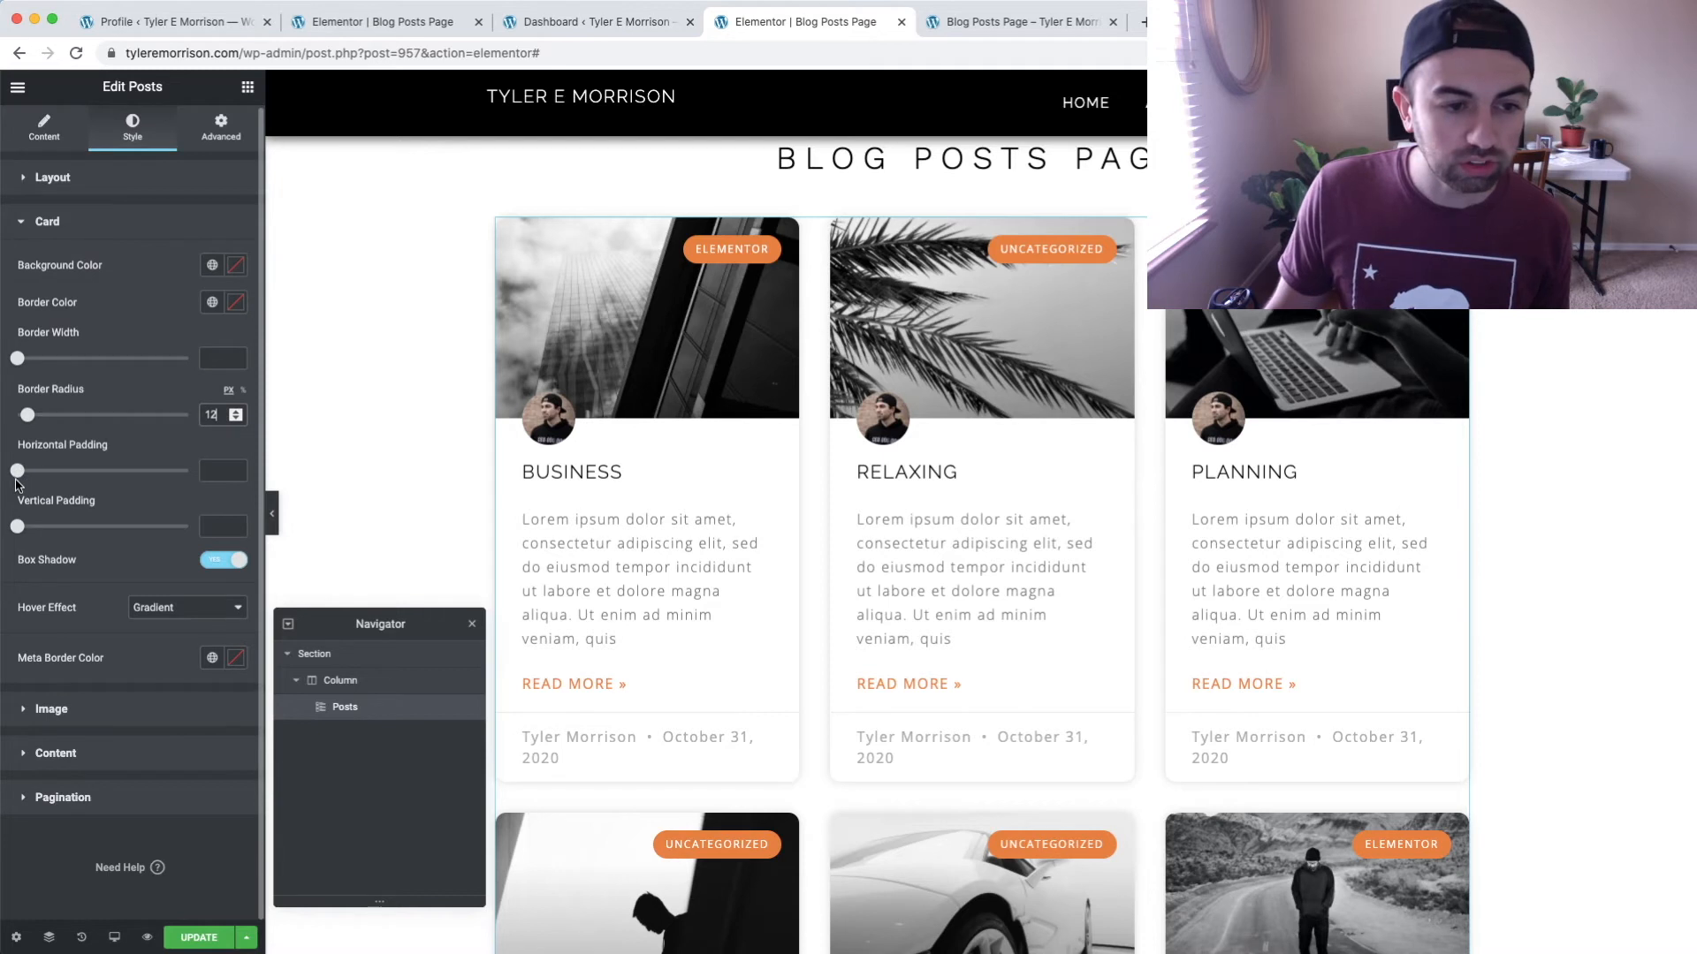
pyautogui.moveTo(34, 481); pyautogui.dragTo(107, 480)
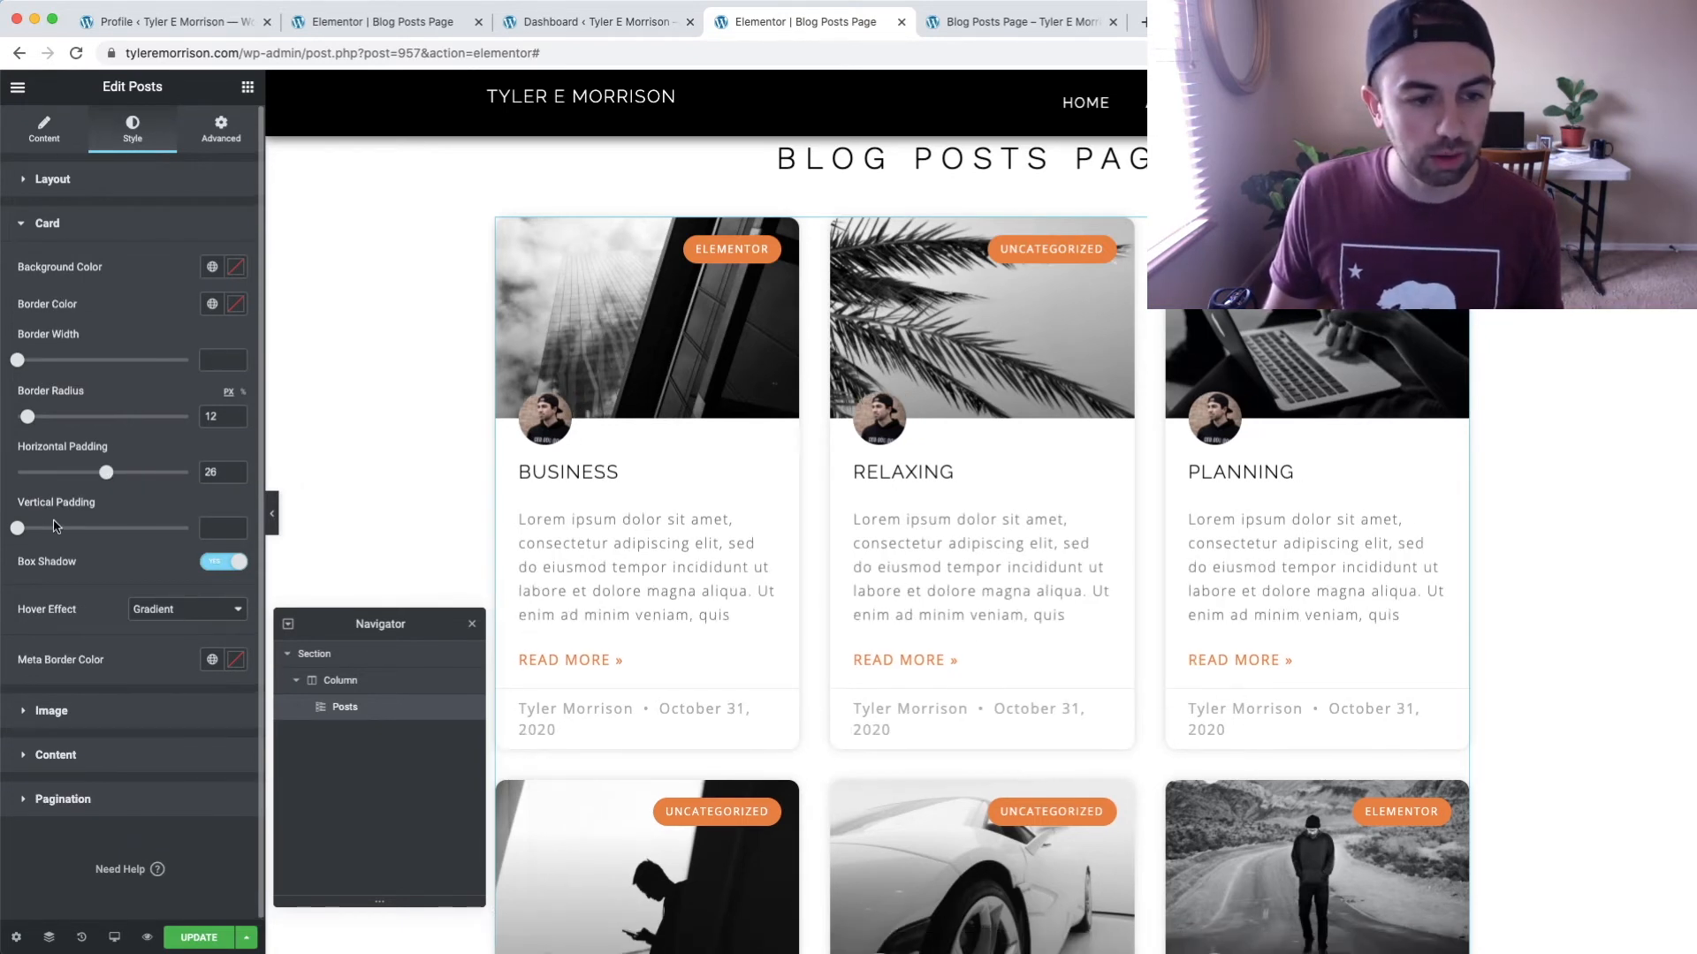
pyautogui.moveTo(22, 528); pyautogui.dragTo(109, 528)
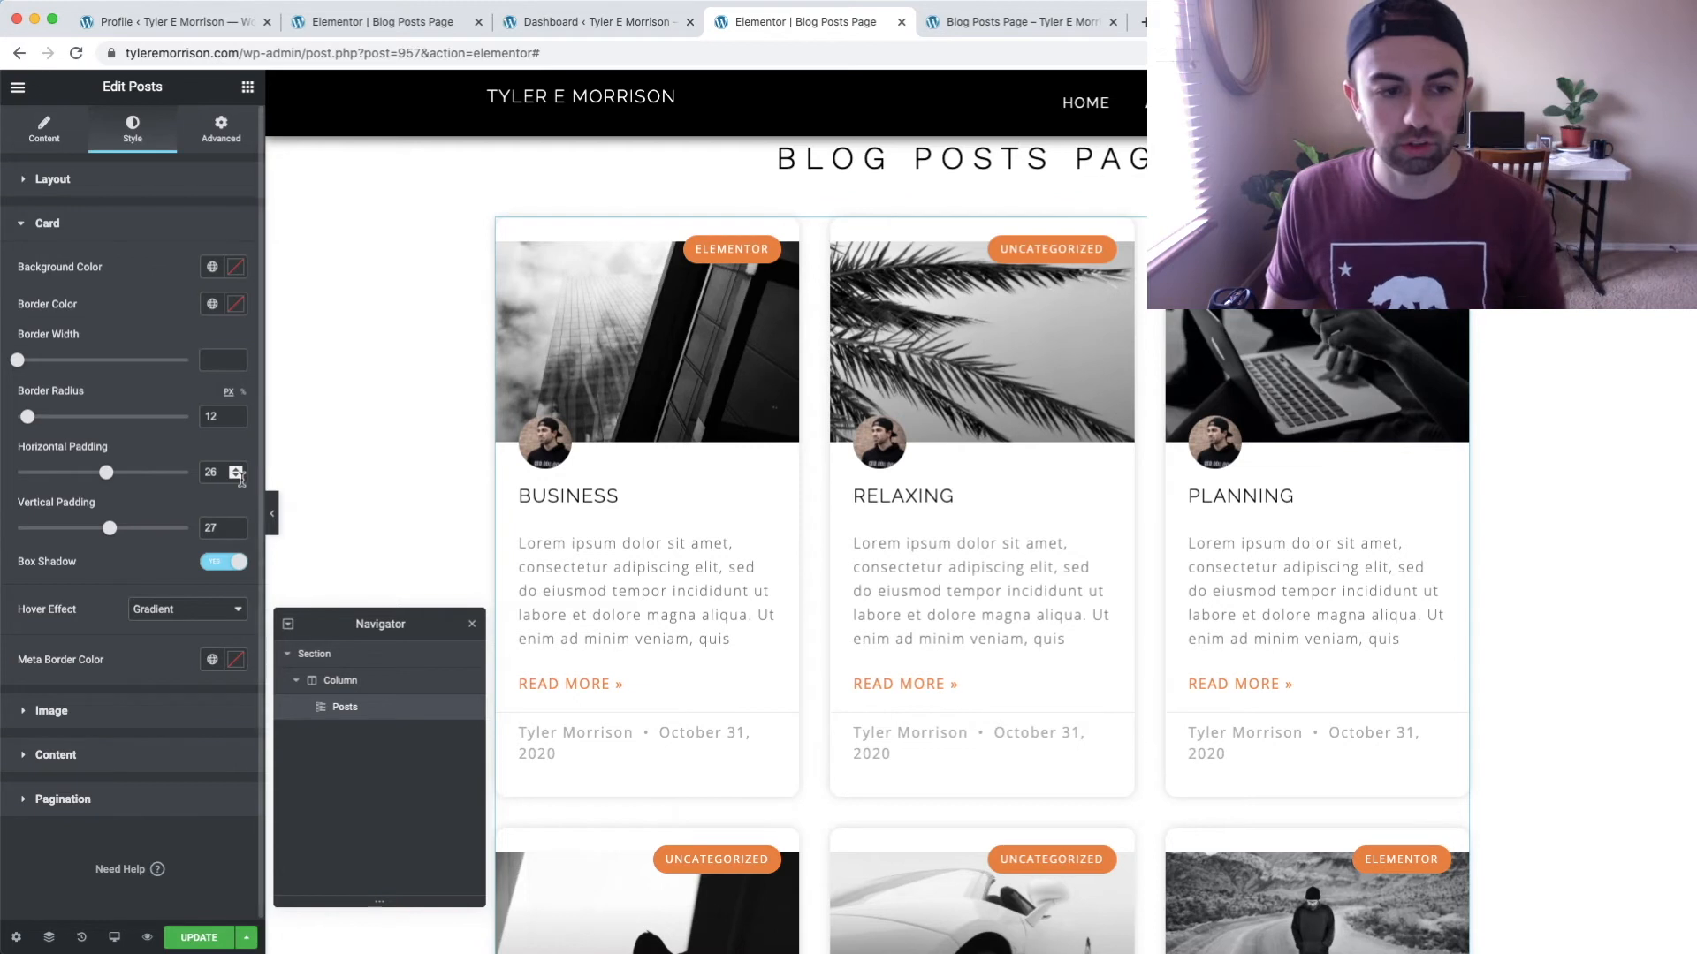
pyautogui.moveTo(216, 527); pyautogui.dragTo(187, 528)
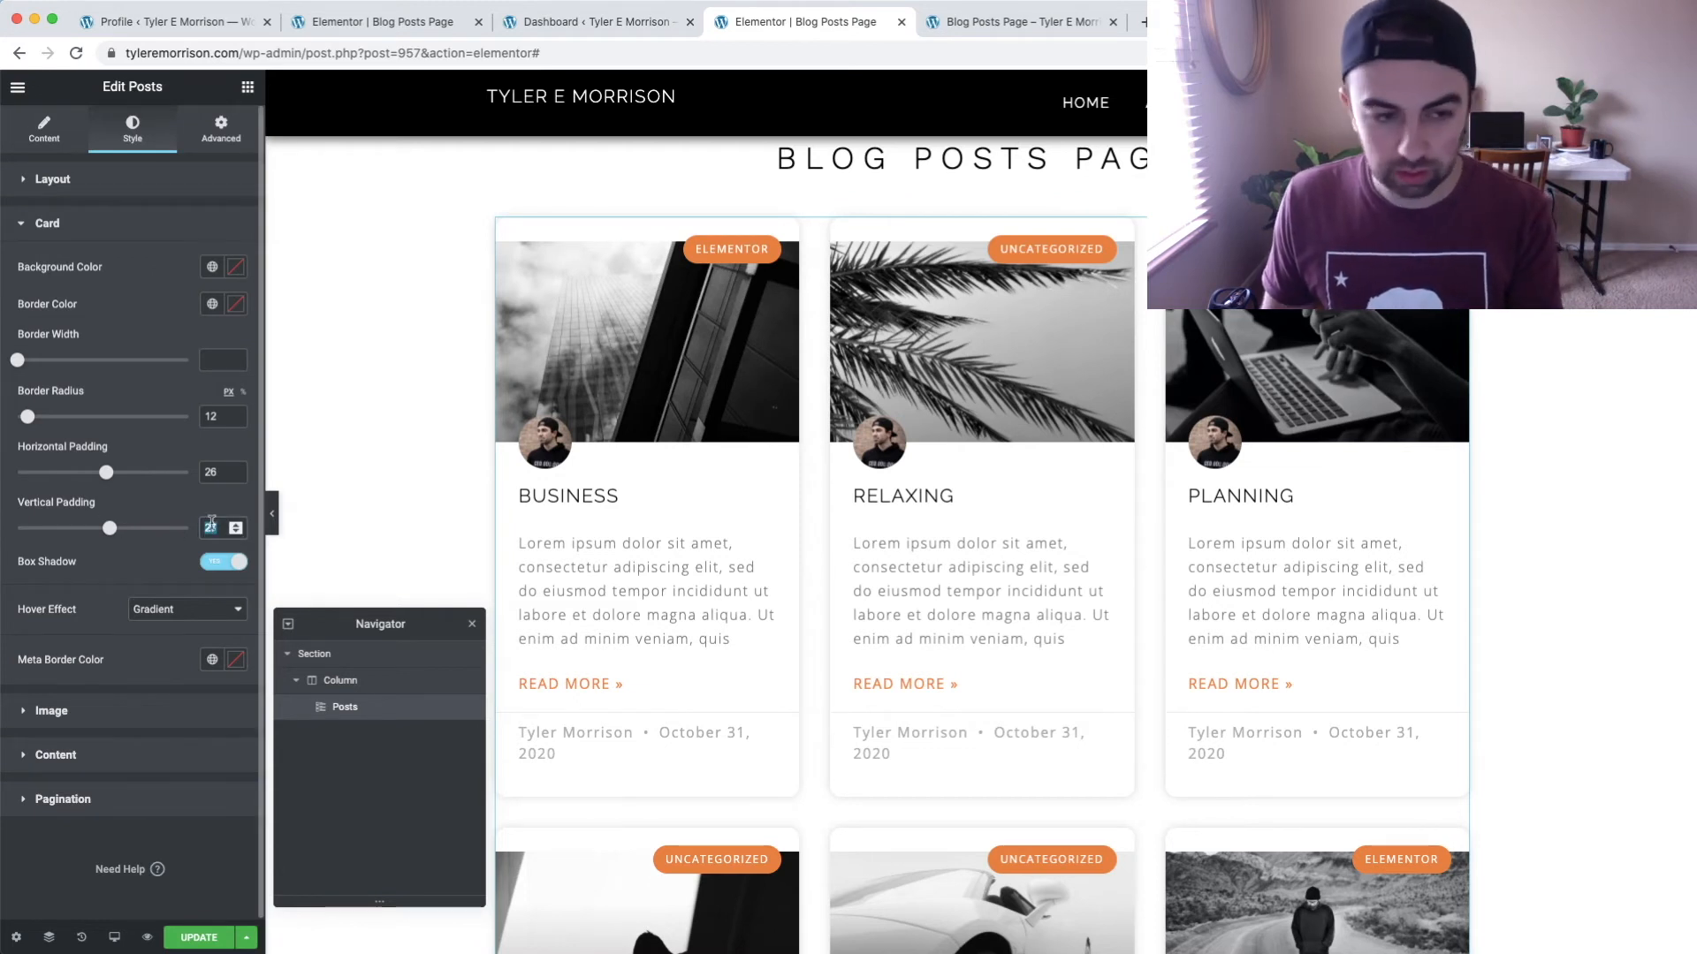
pyautogui.press('BackSpace')
pyautogui.moveTo(216, 471); pyautogui.dragTo(187, 472)
pyautogui.press('BackSpace')
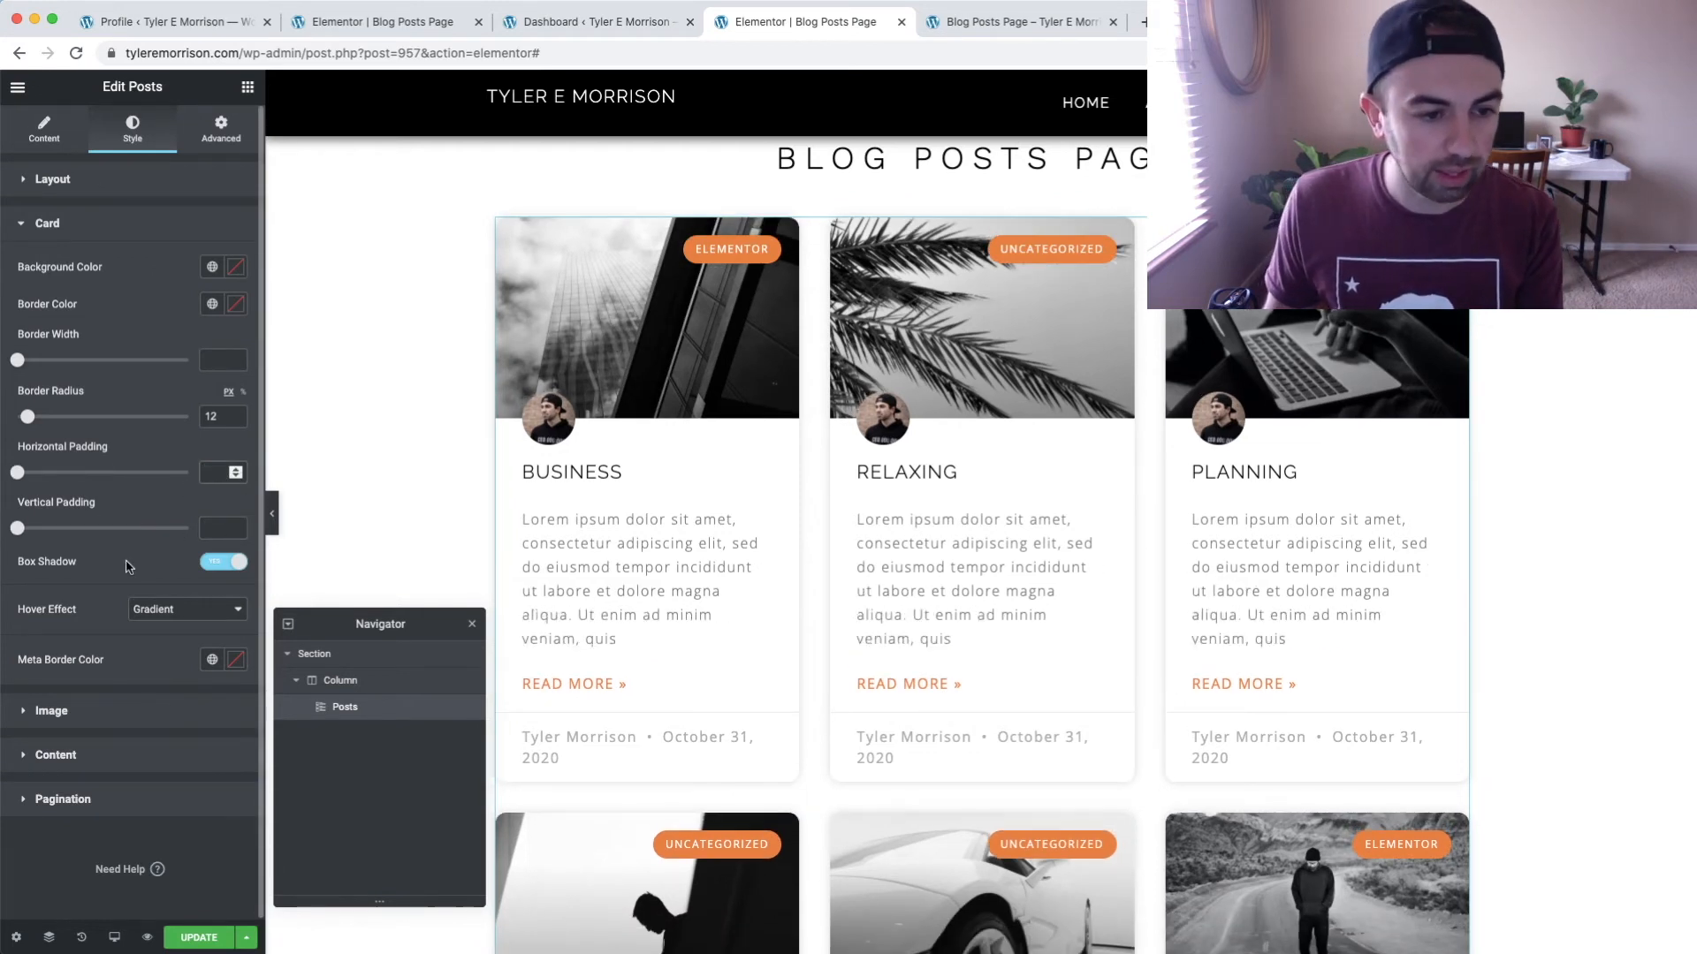
# Turn off the Box Shadow of the post cards to compare the look, and turn it back on.
pyautogui.click(232, 570)
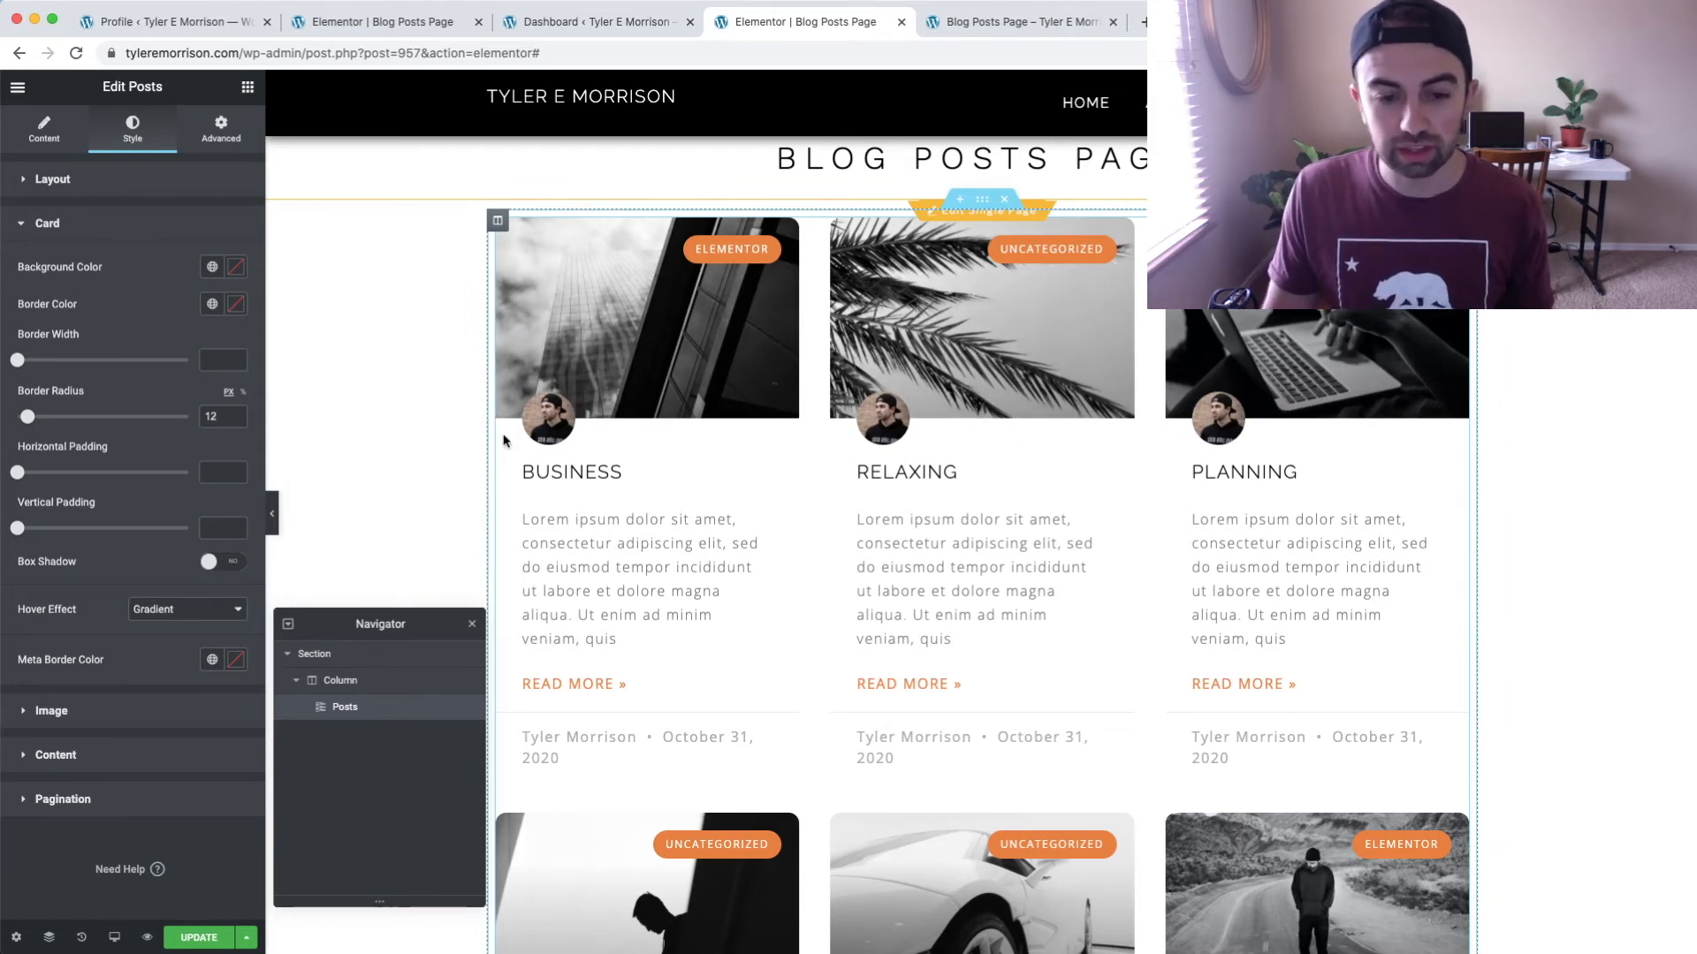
pyautogui.click(217, 566)
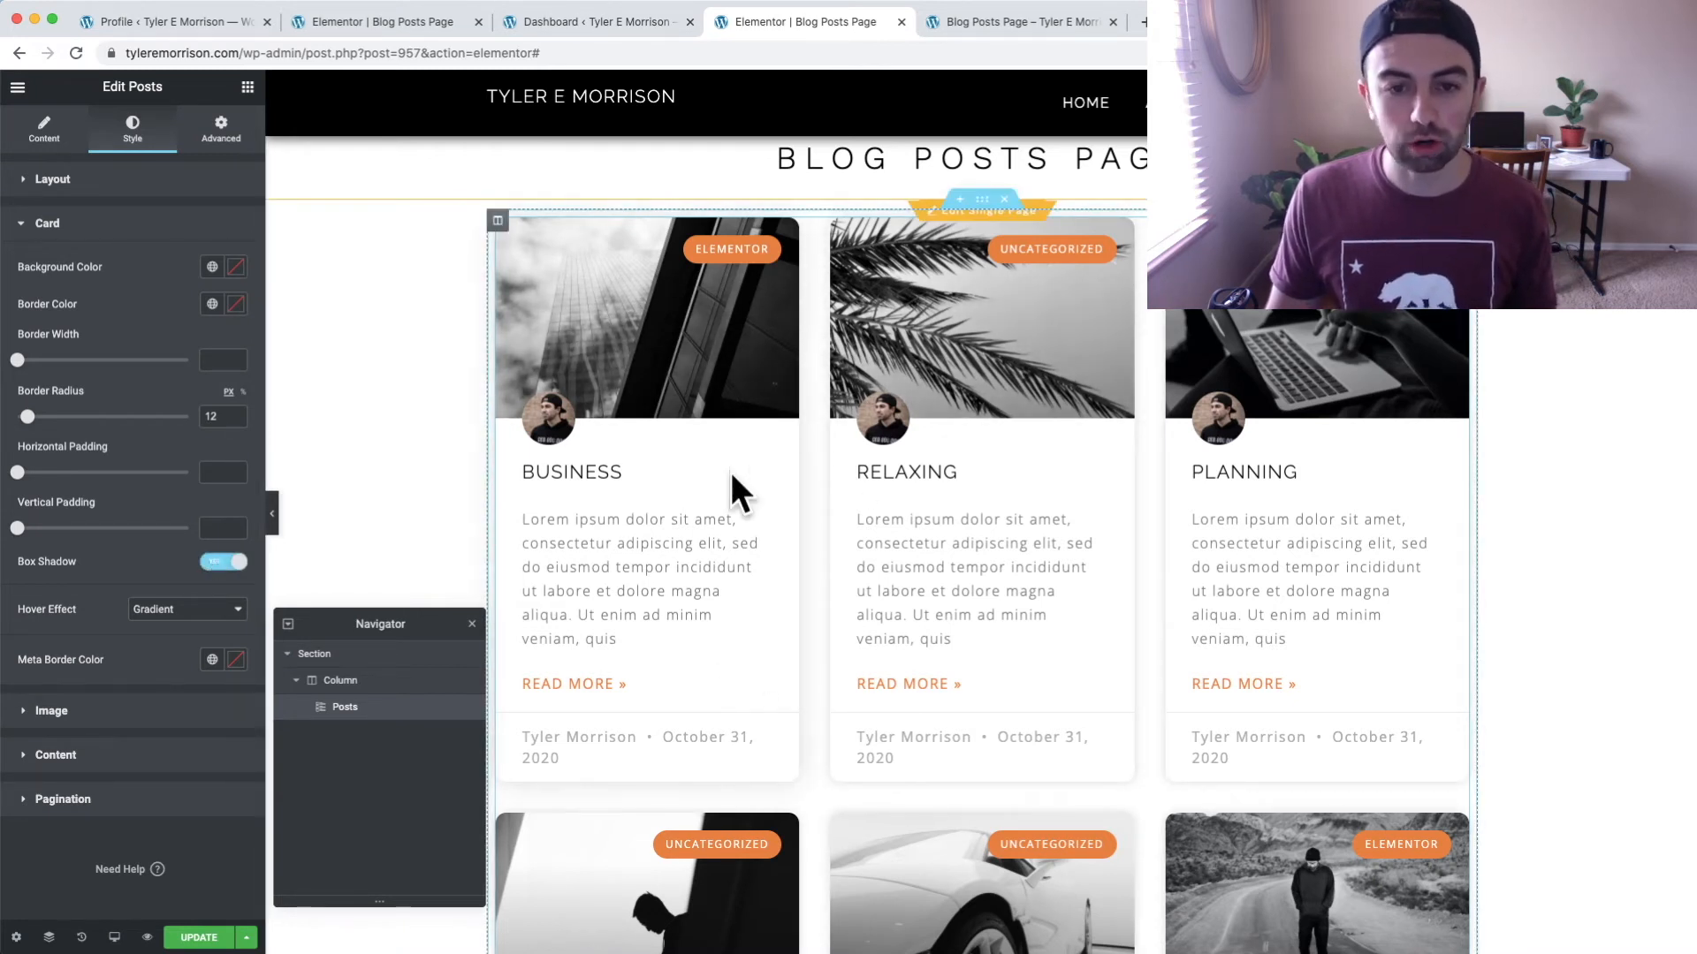
# Try an image Spacing of 49 in the post cards, and restore it to 20.
pyautogui.scroll(-1, 170, 552)
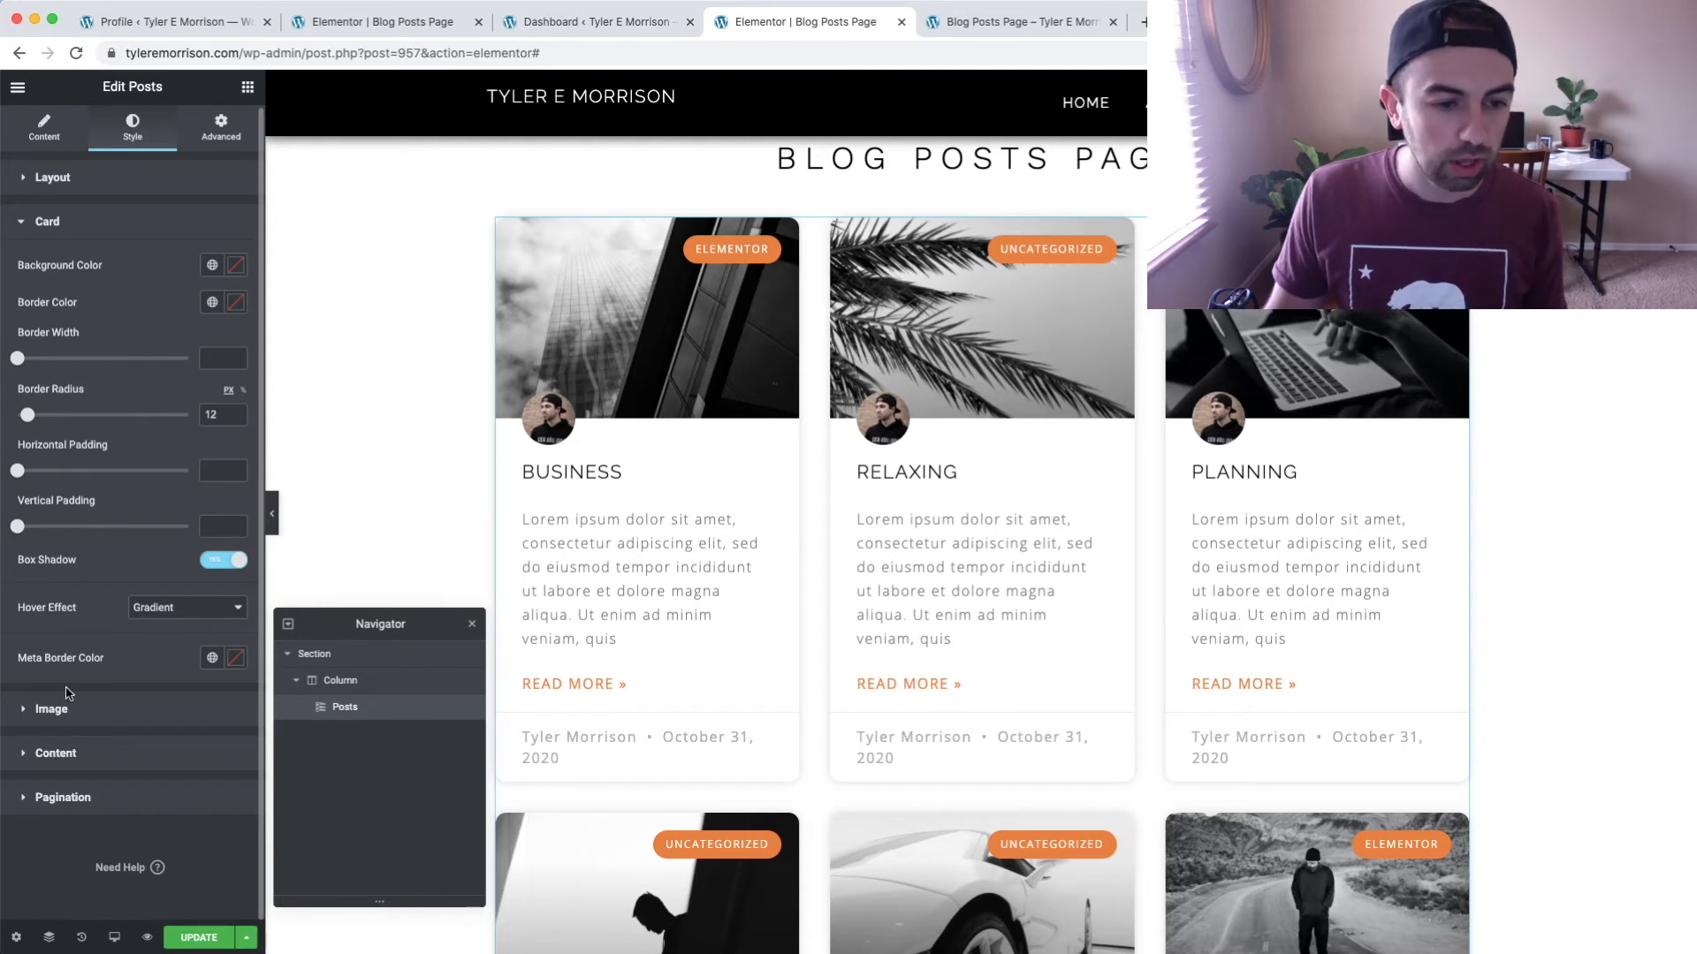
pyautogui.click(53, 710)
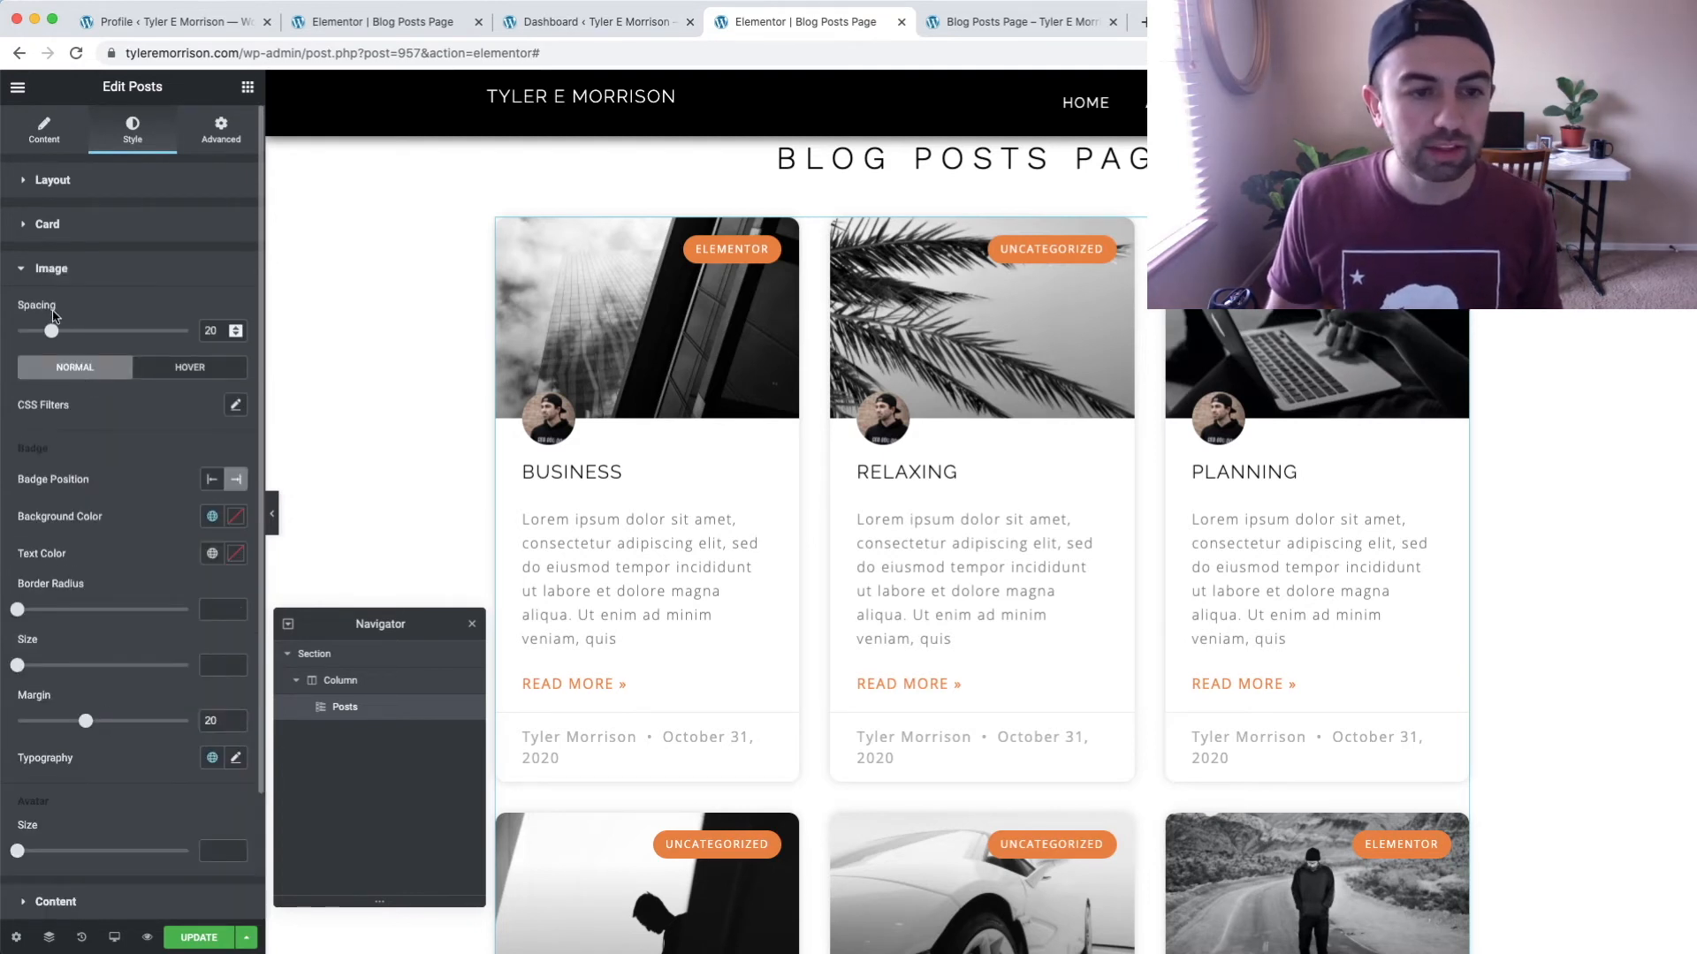
pyautogui.moveTo(52, 332); pyautogui.dragTo(102, 331)
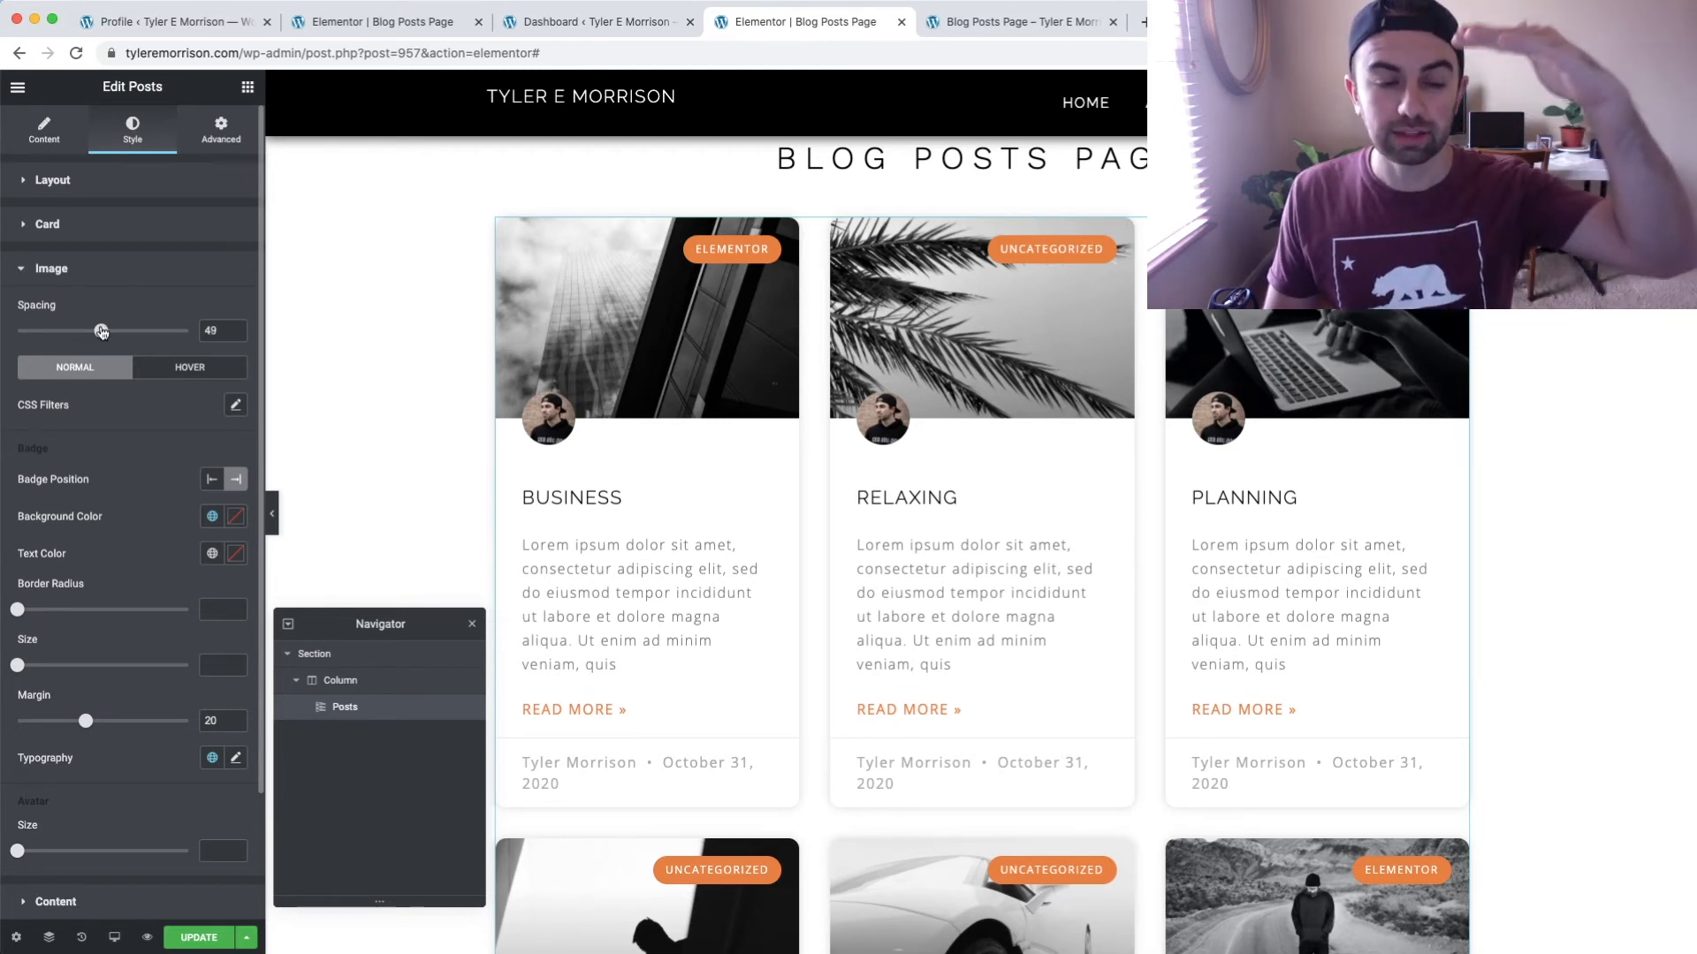
pyautogui.doubleClick(212, 331)
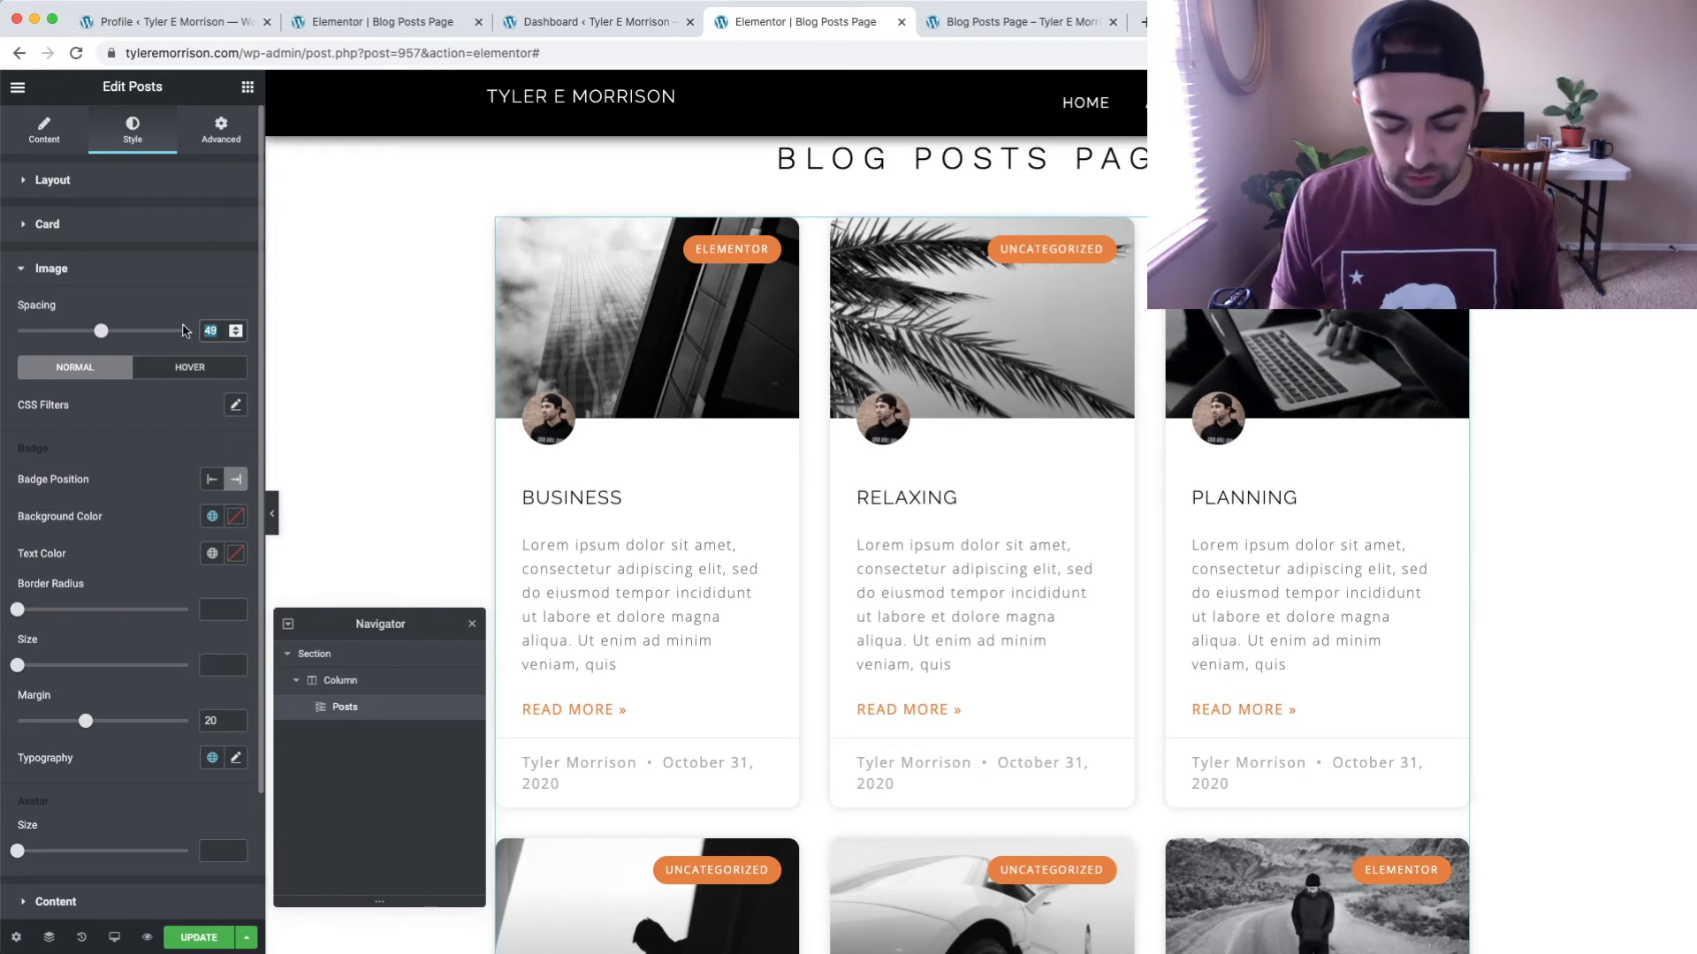
pyautogui.write('20')
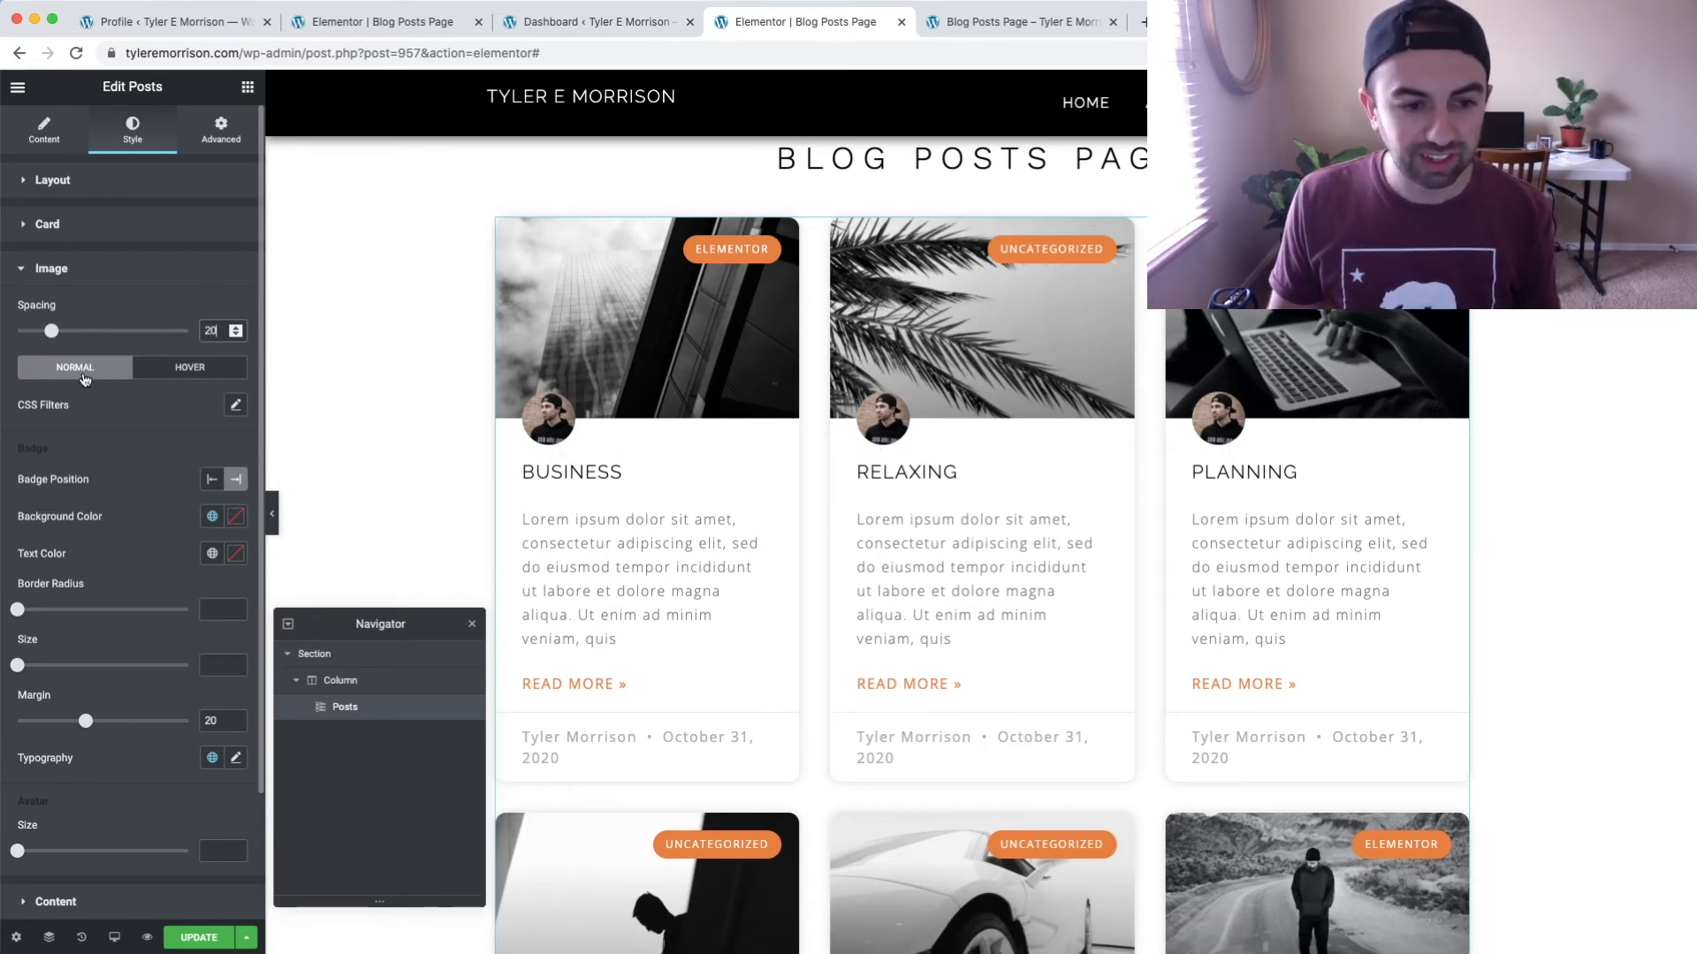
# Set the Blur in the CSS Filters of the post images' normal state to 2.
pyautogui.click(236, 406)
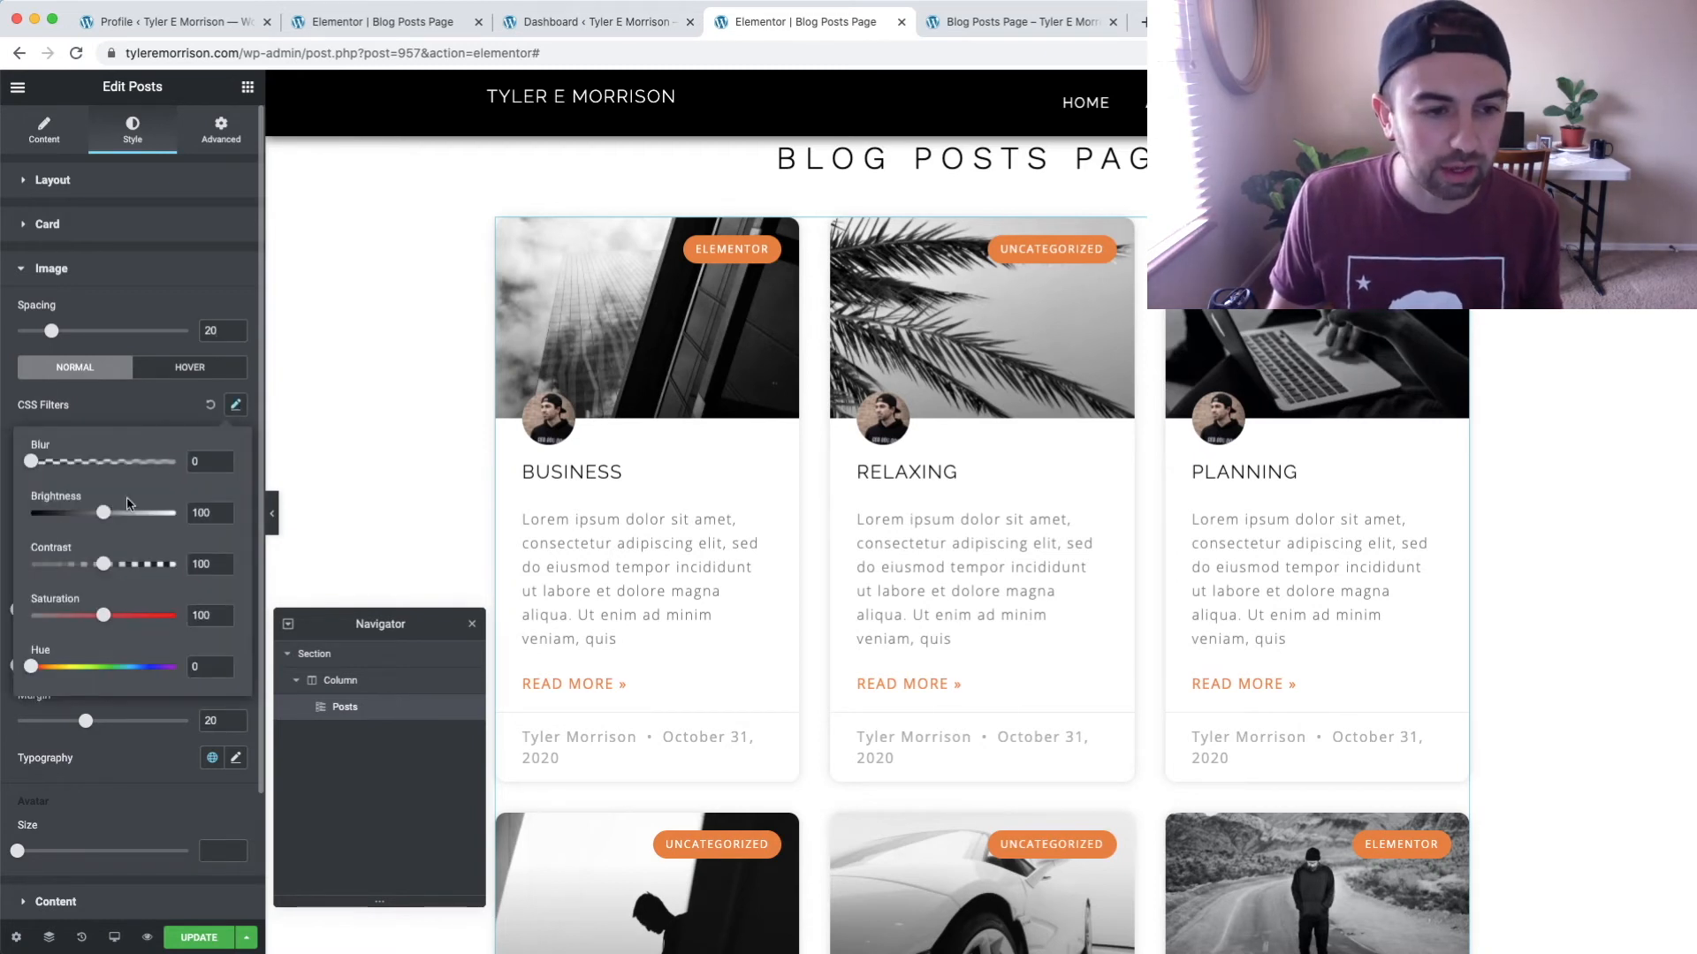
pyautogui.click(171, 399)
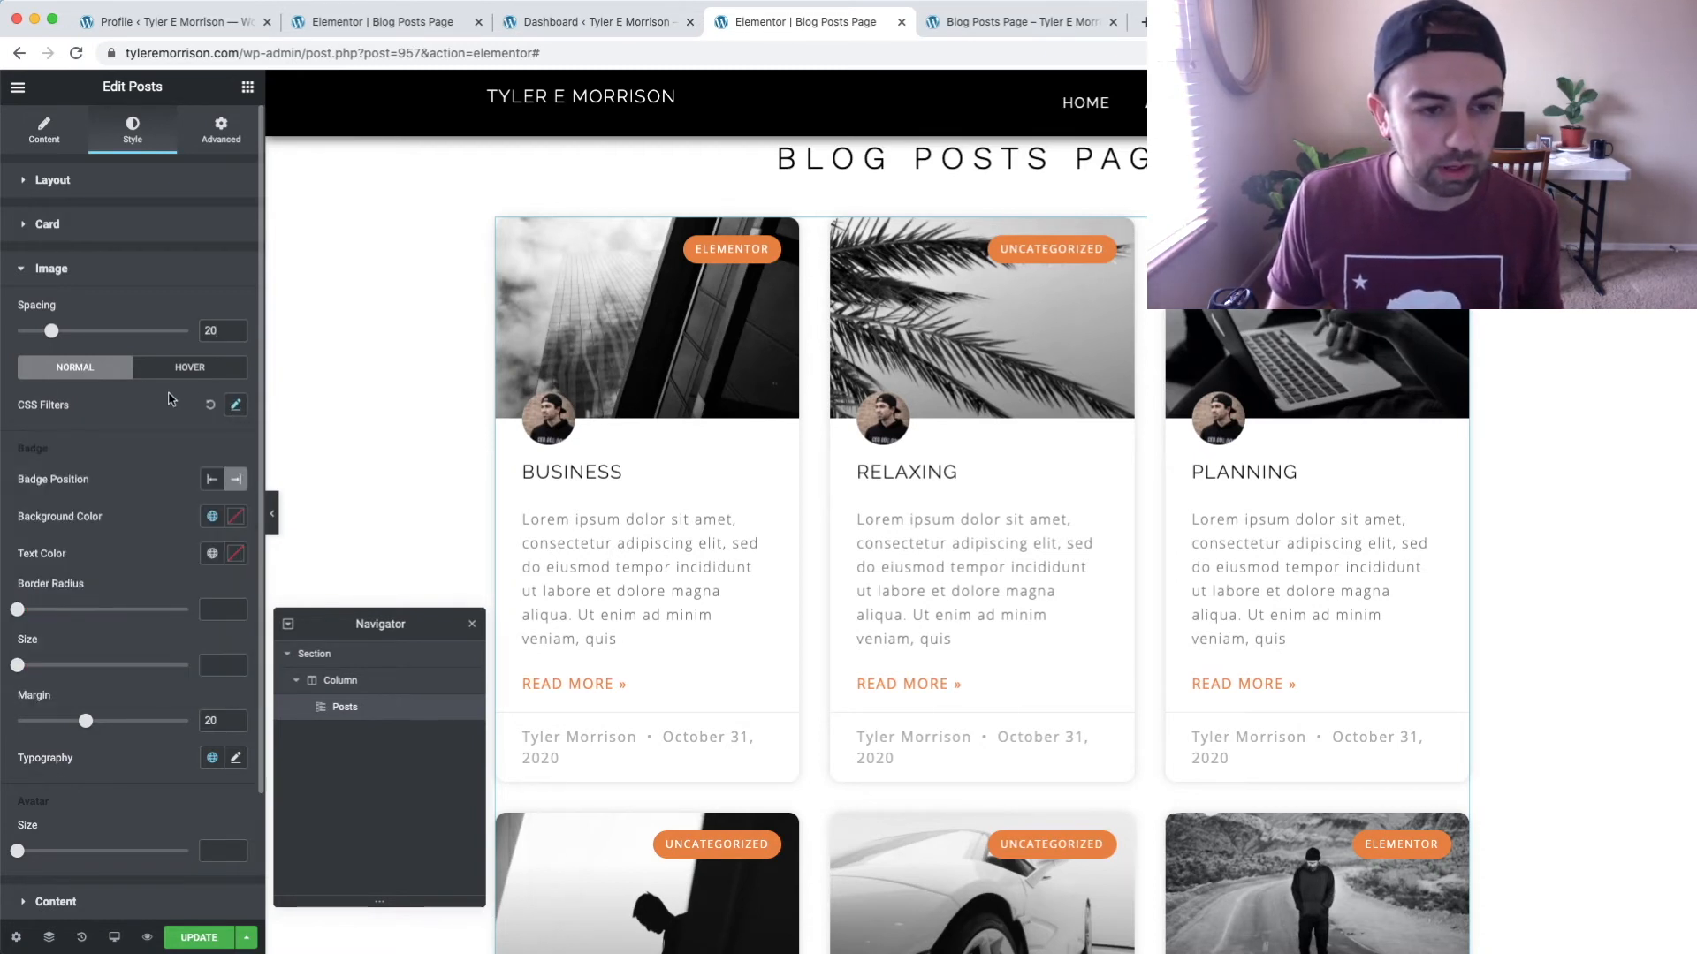
pyautogui.click(236, 406)
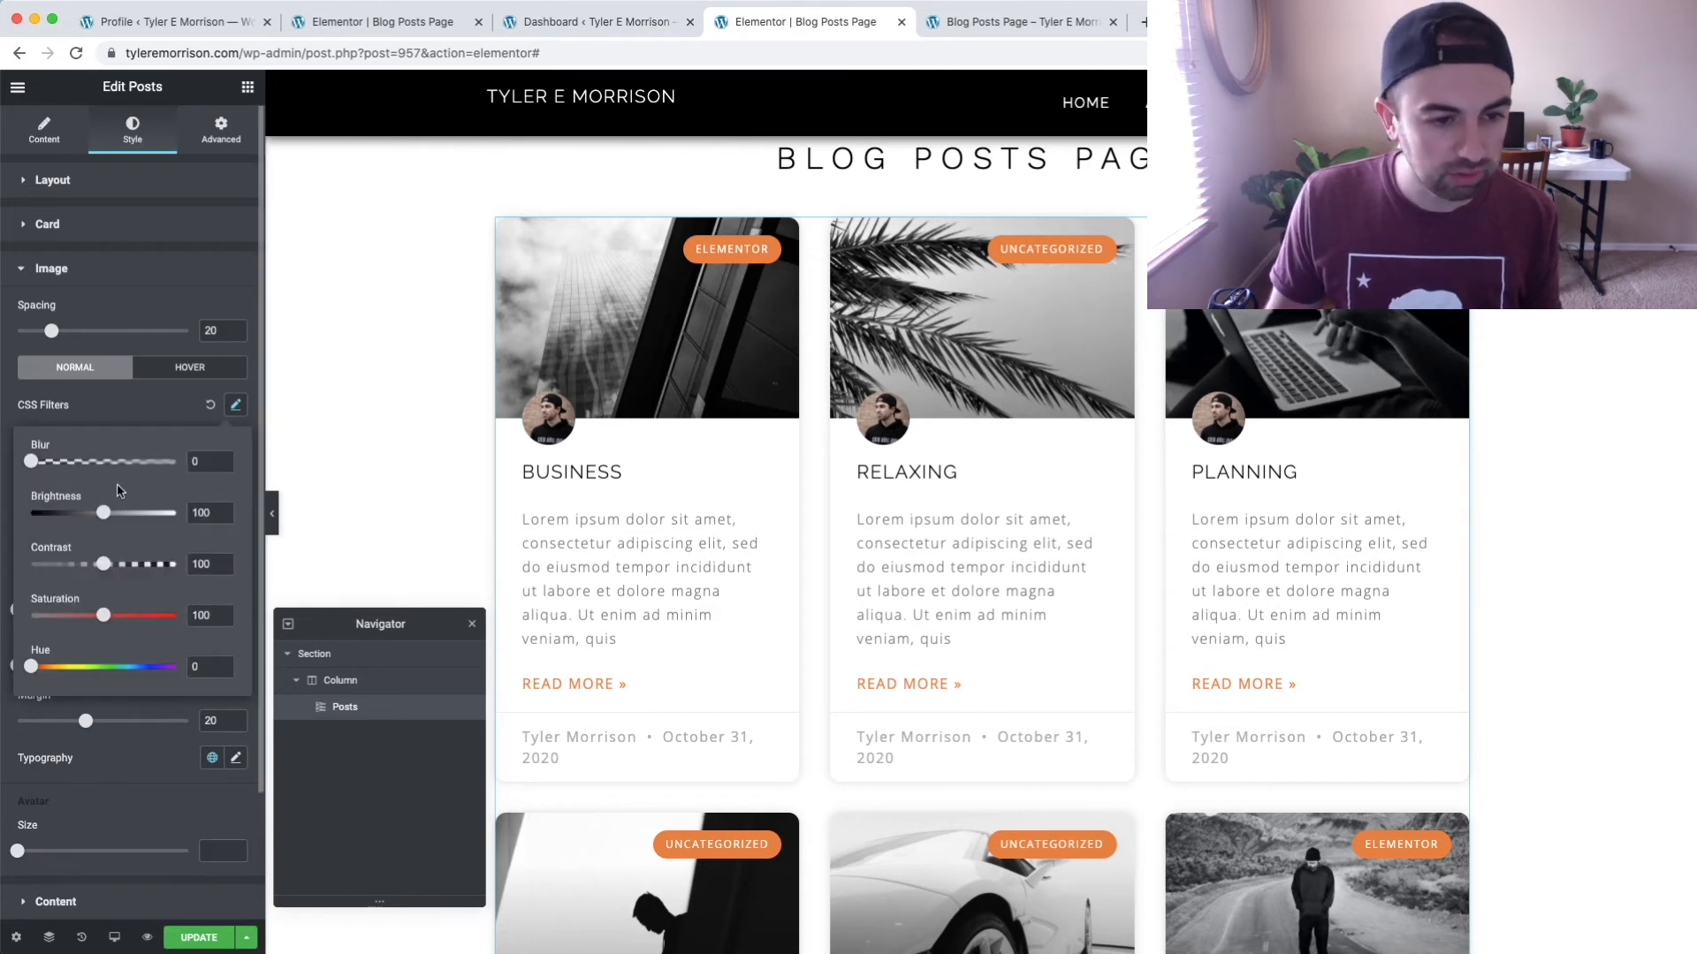
pyautogui.moveTo(32, 465); pyautogui.dragTo(62, 464)
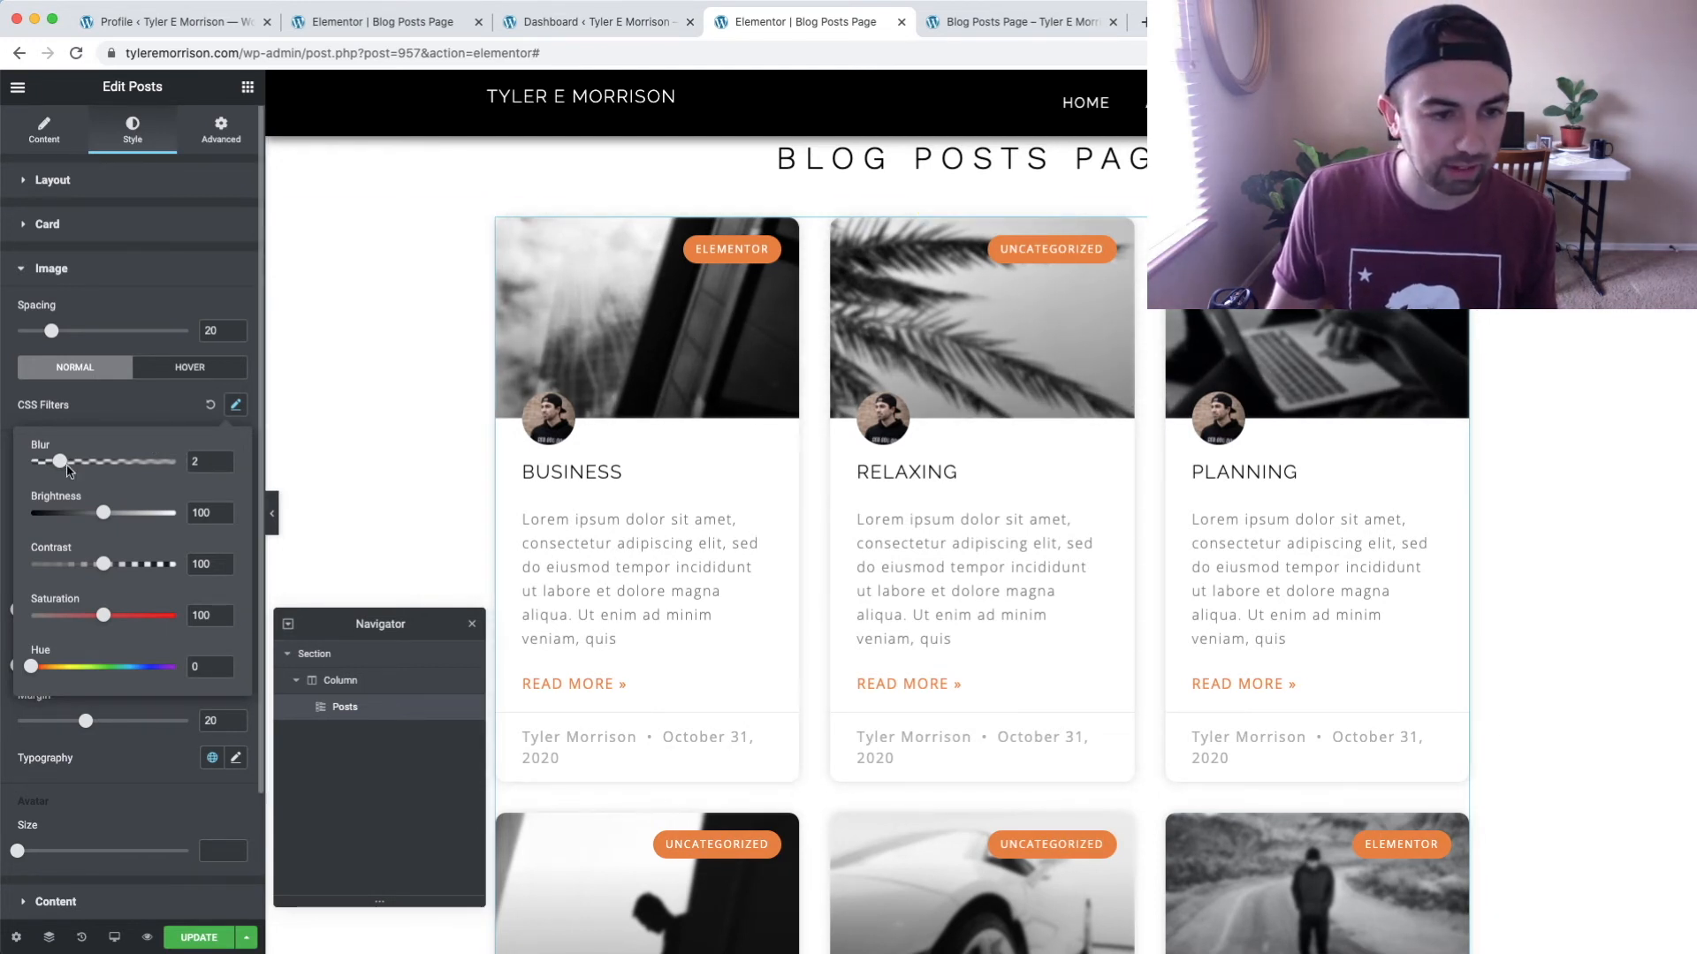
# Raise the CSS Filters Blur of the post images to 2.5 in the normal state and set it to 0 in the hover state.
pyautogui.moveTo(64, 467); pyautogui.dragTo(72, 468)
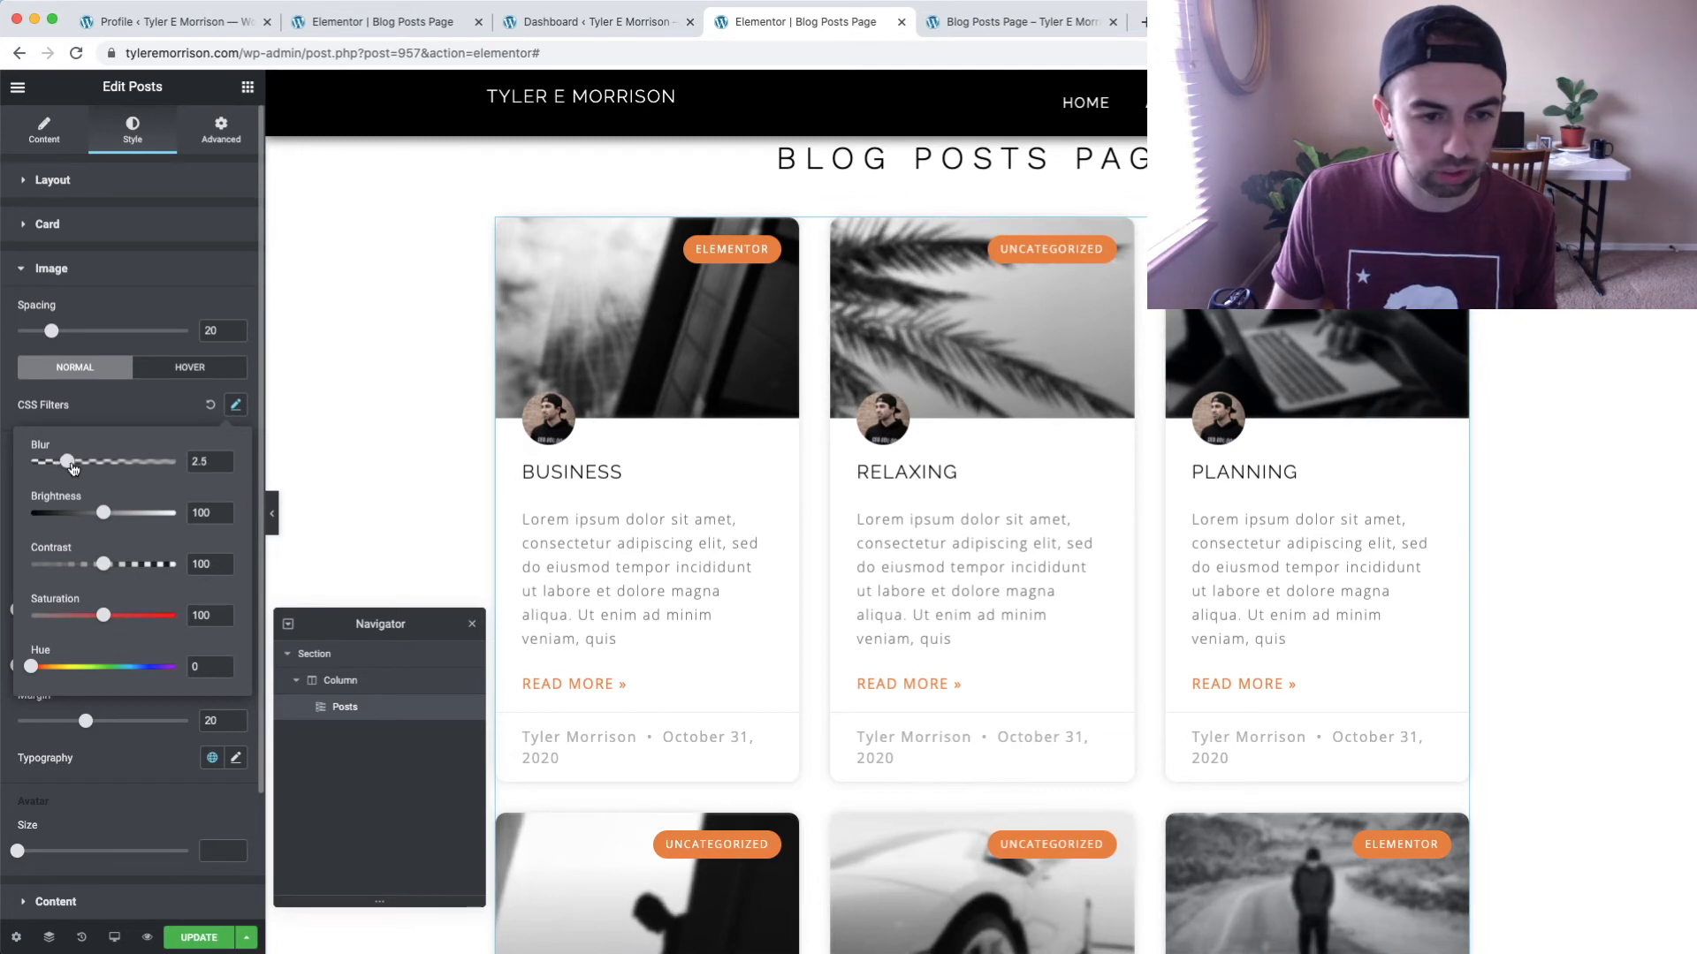
pyautogui.click(174, 413)
pyautogui.click(190, 368)
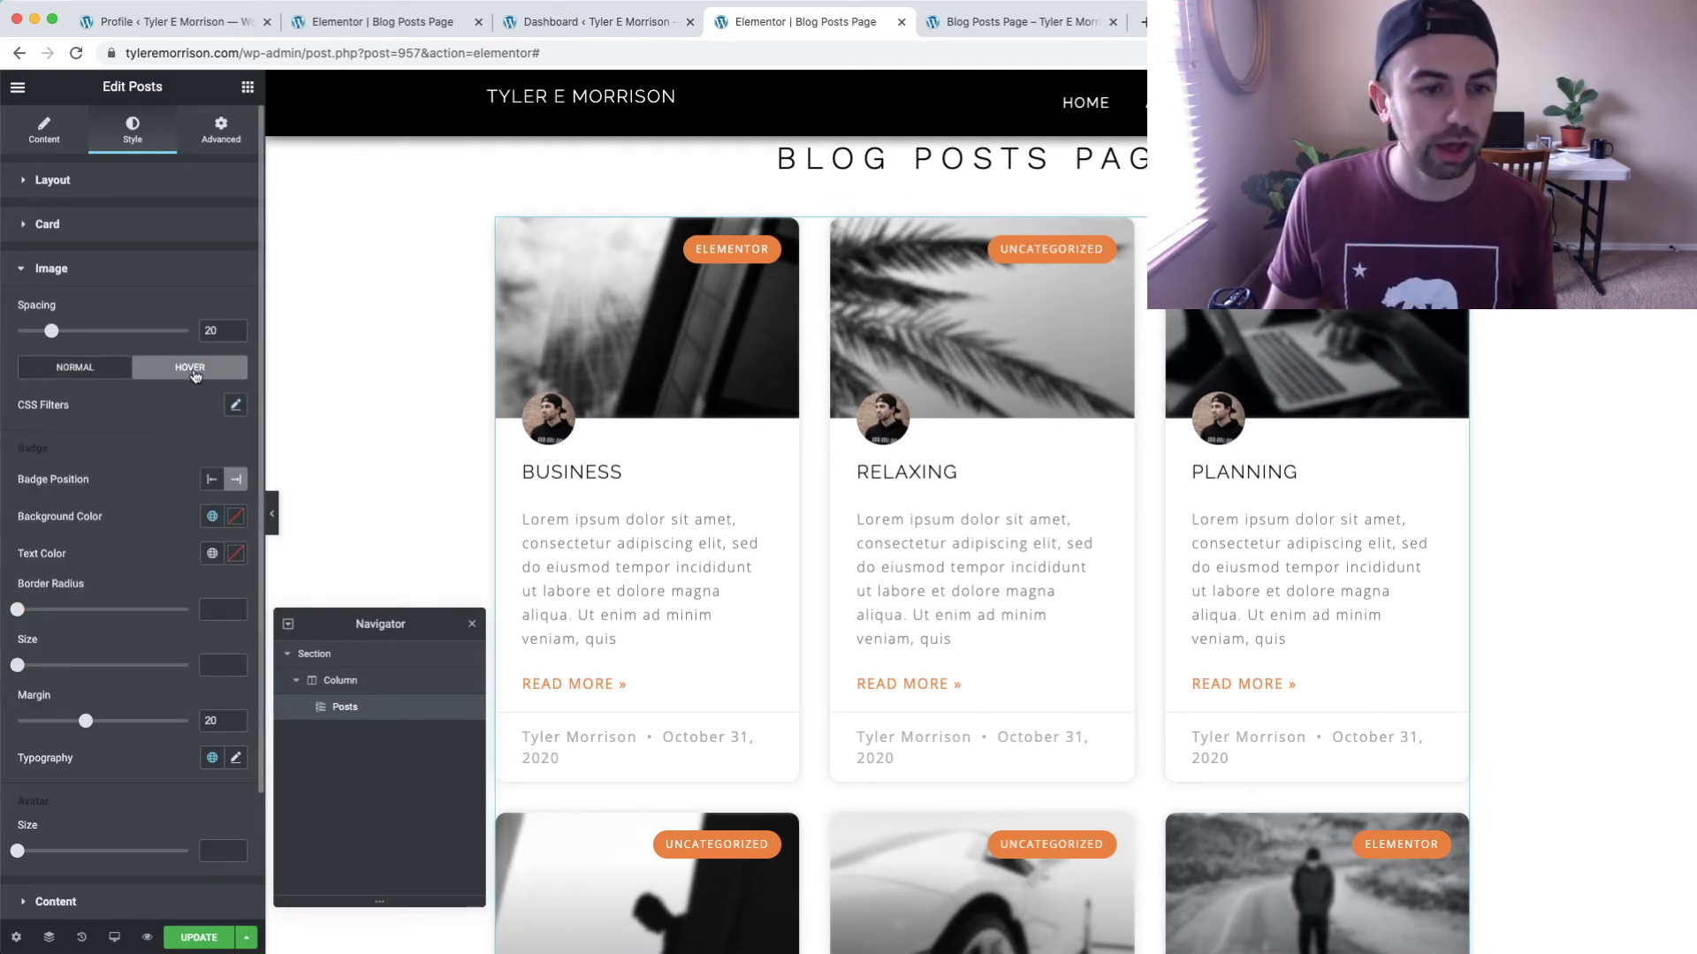
pyautogui.click(236, 406)
pyautogui.moveTo(32, 461); pyautogui.dragTo(17, 468)
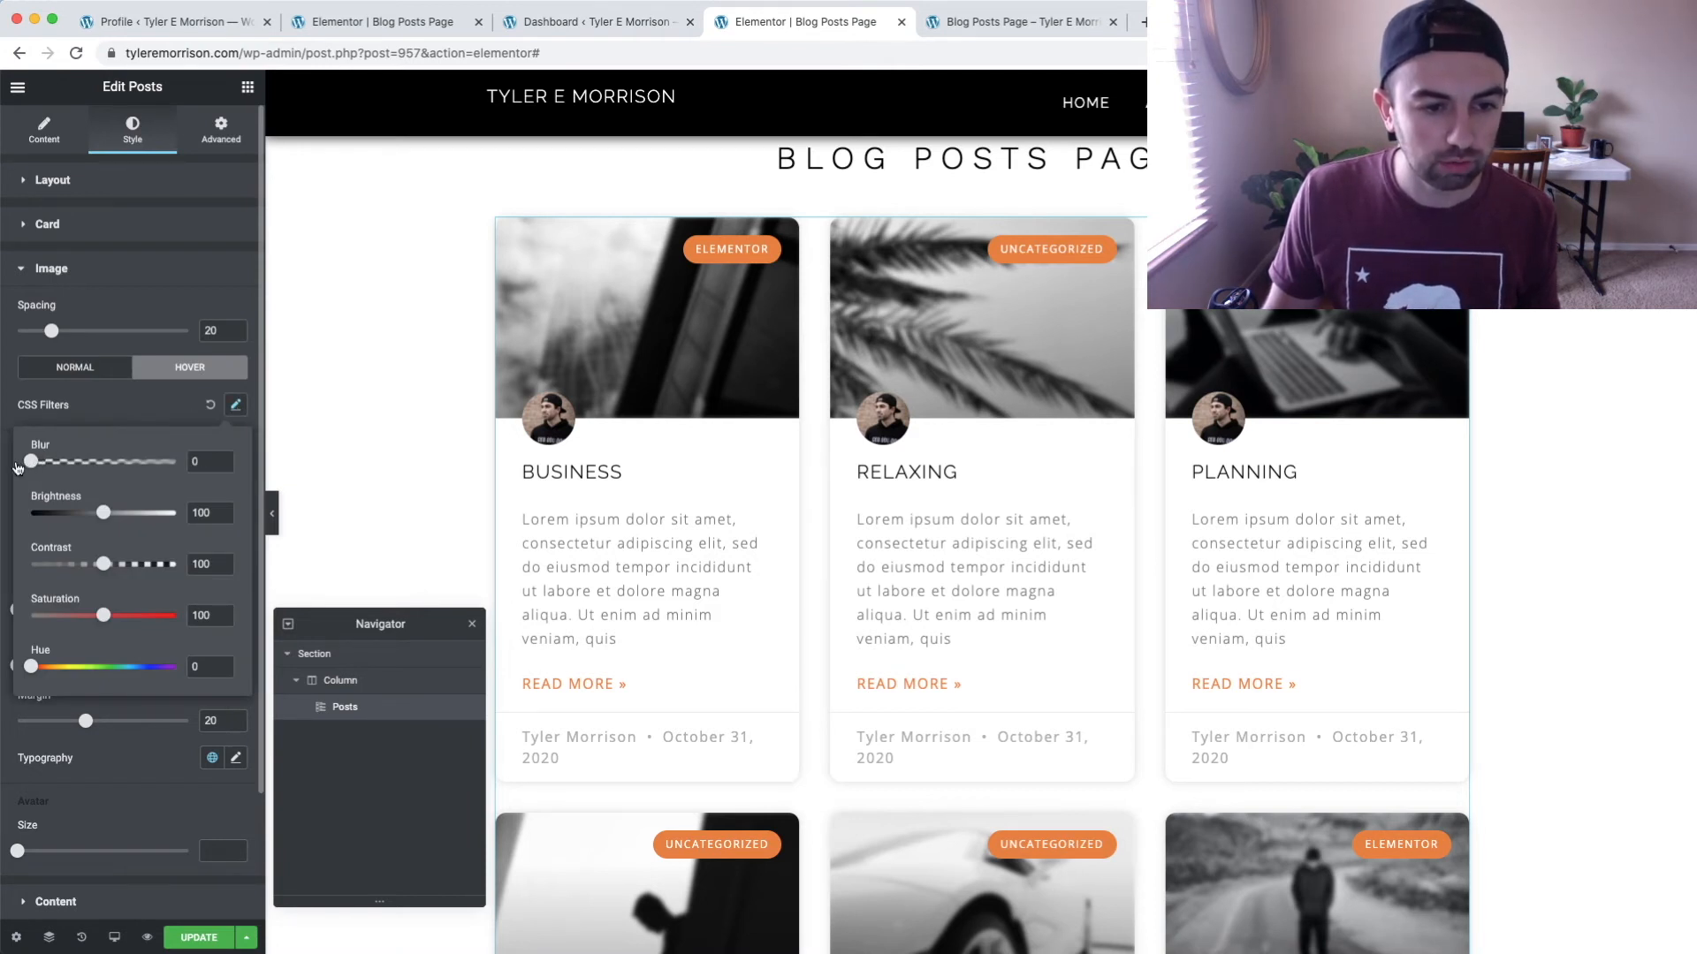
pyautogui.click(156, 408)
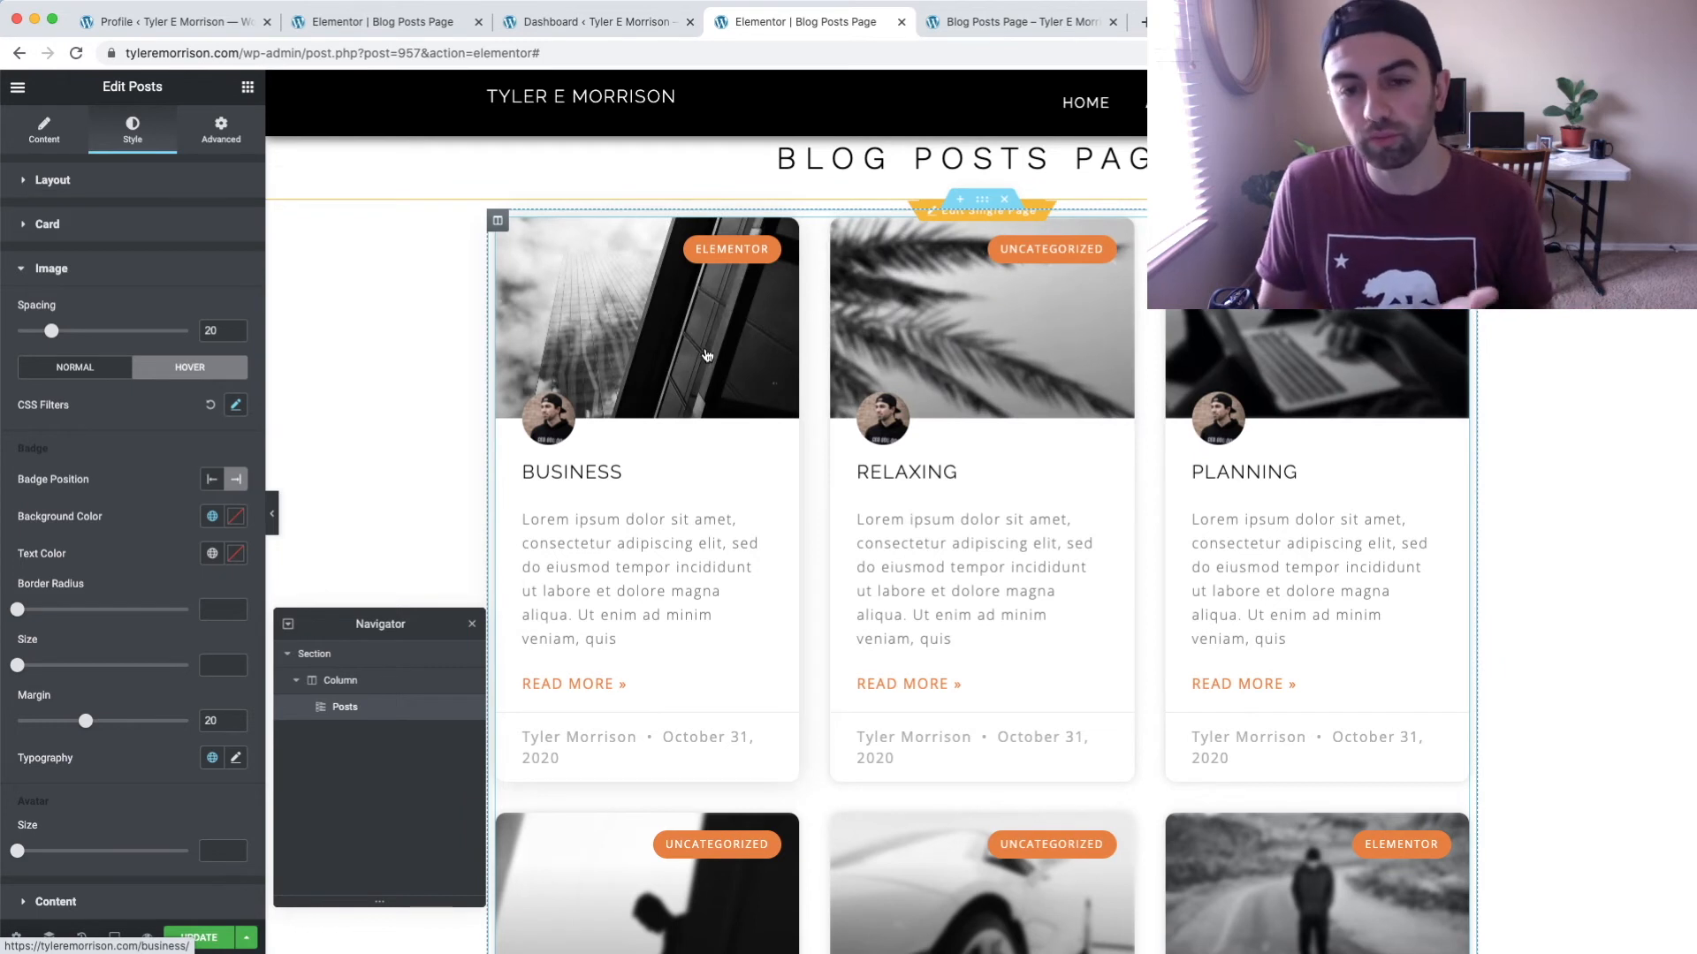
# Reset the CSS Filters of the post images to default in both the hover and normal states.
pyautogui.click(212, 407)
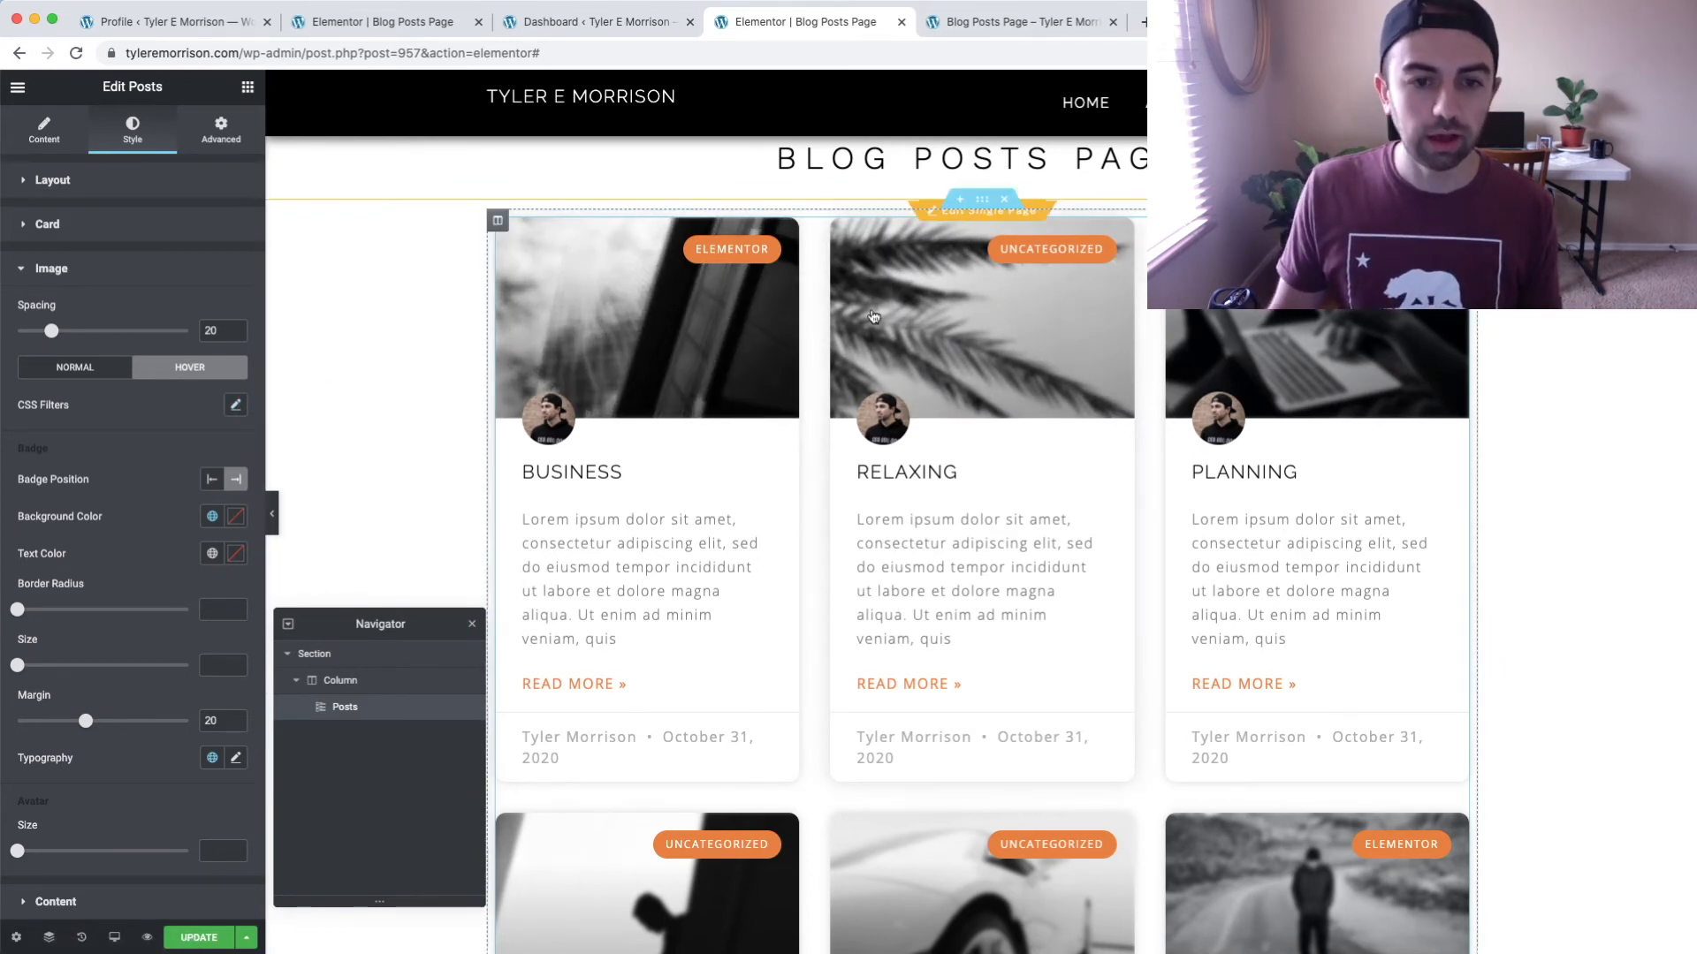
pyautogui.click(79, 371)
pyautogui.click(205, 409)
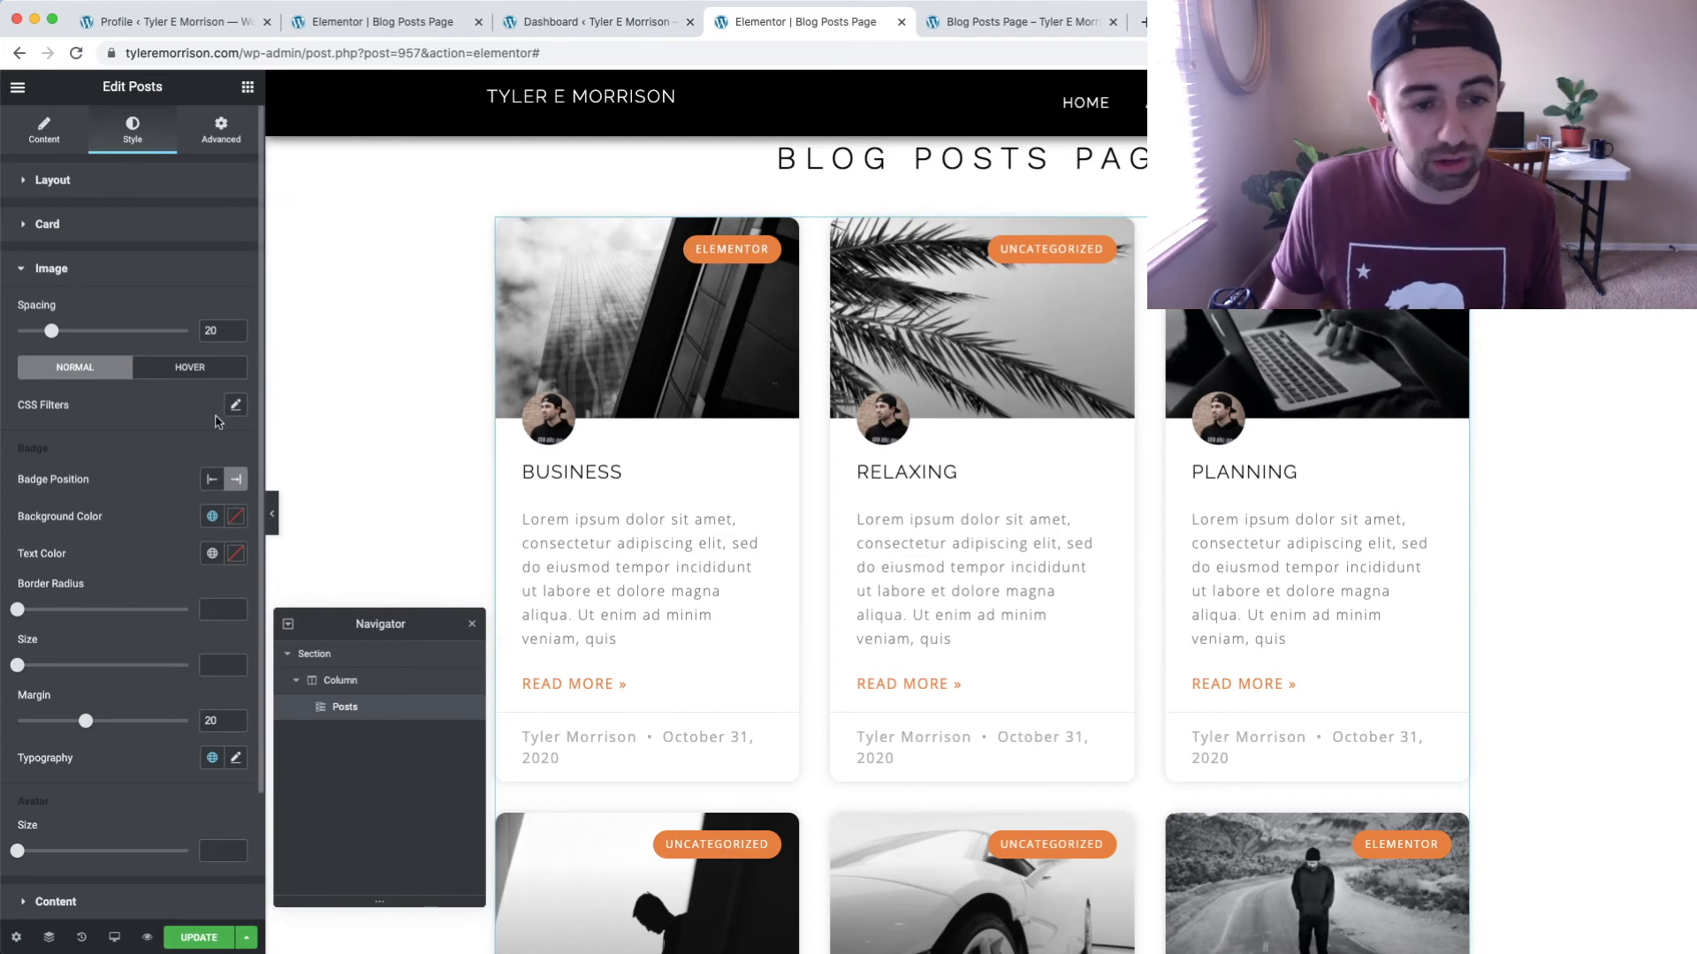
# Try the post badges at the left position with the Primary global background color, and return them to the right with the Accent color.
pyautogui.scroll(-3, 340, 402)
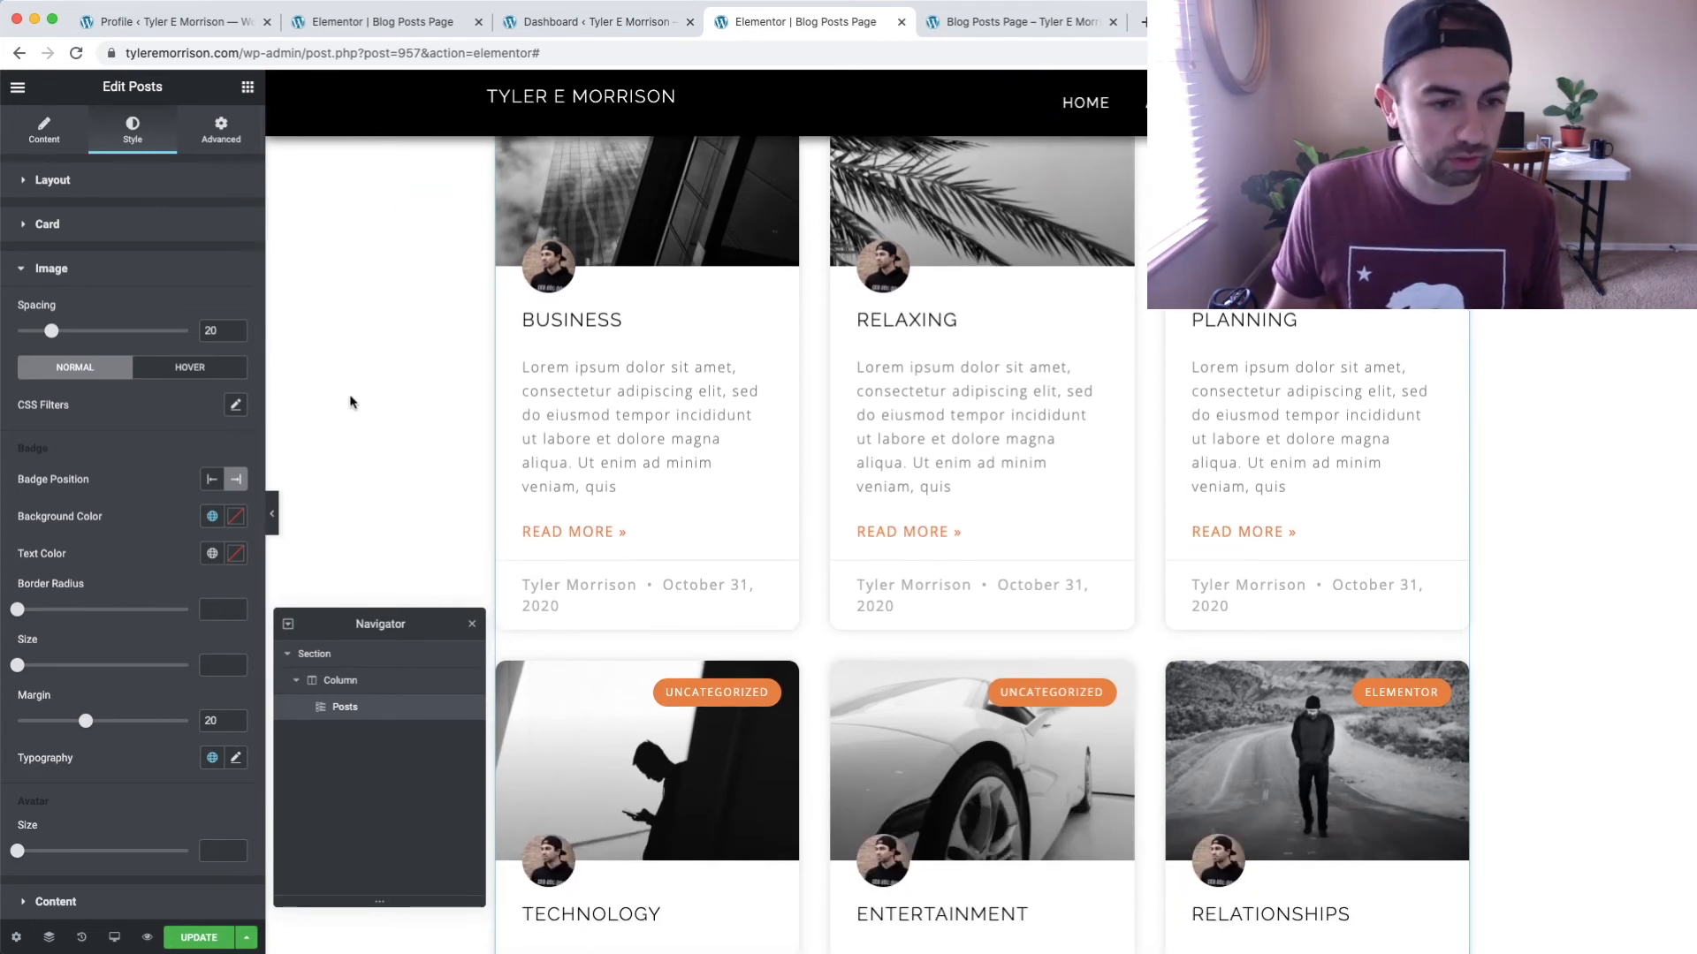
pyautogui.scroll(2, 470, 428)
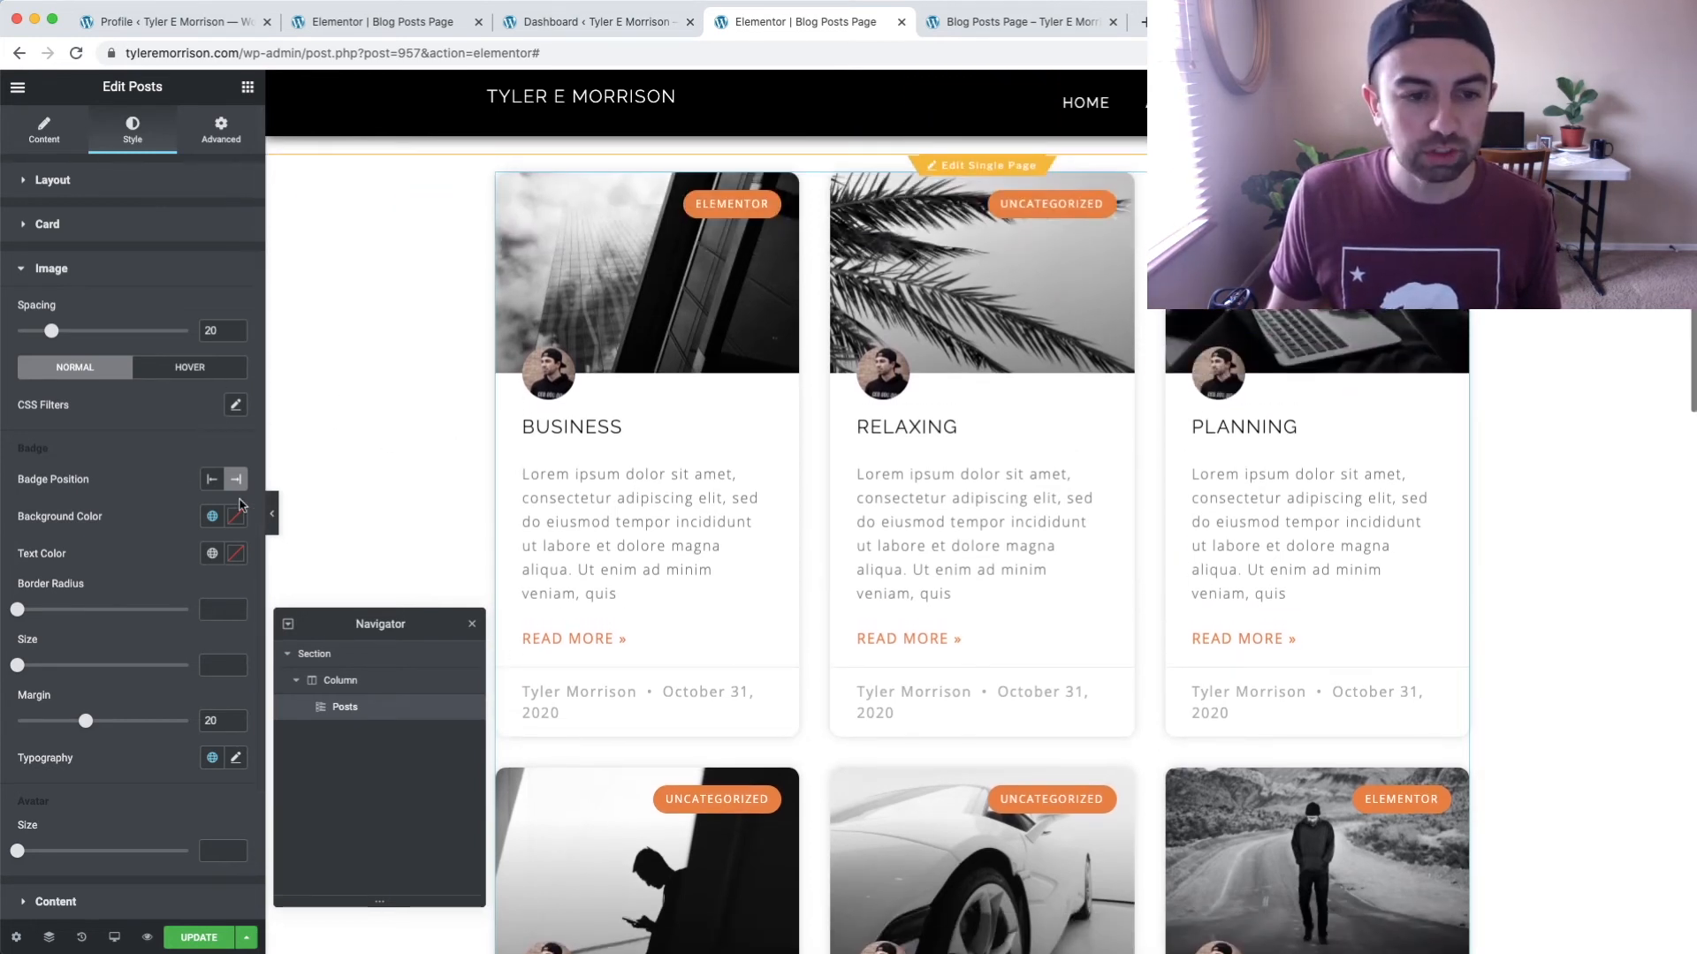
pyautogui.click(211, 479)
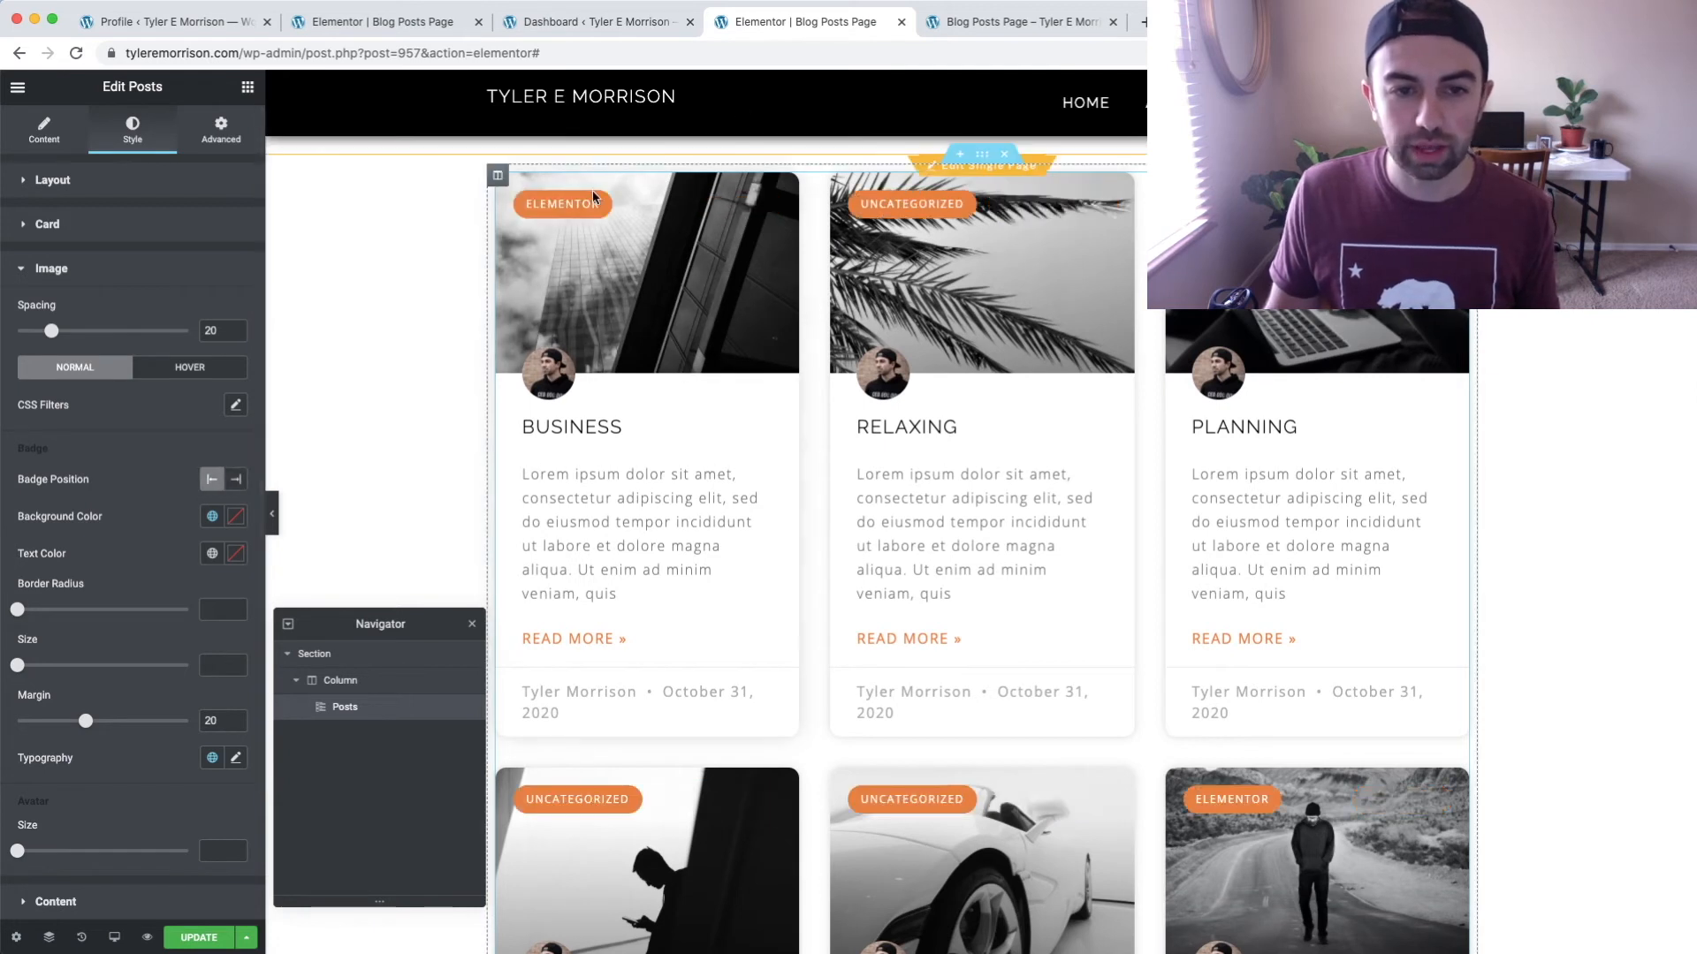
pyautogui.click(212, 517)
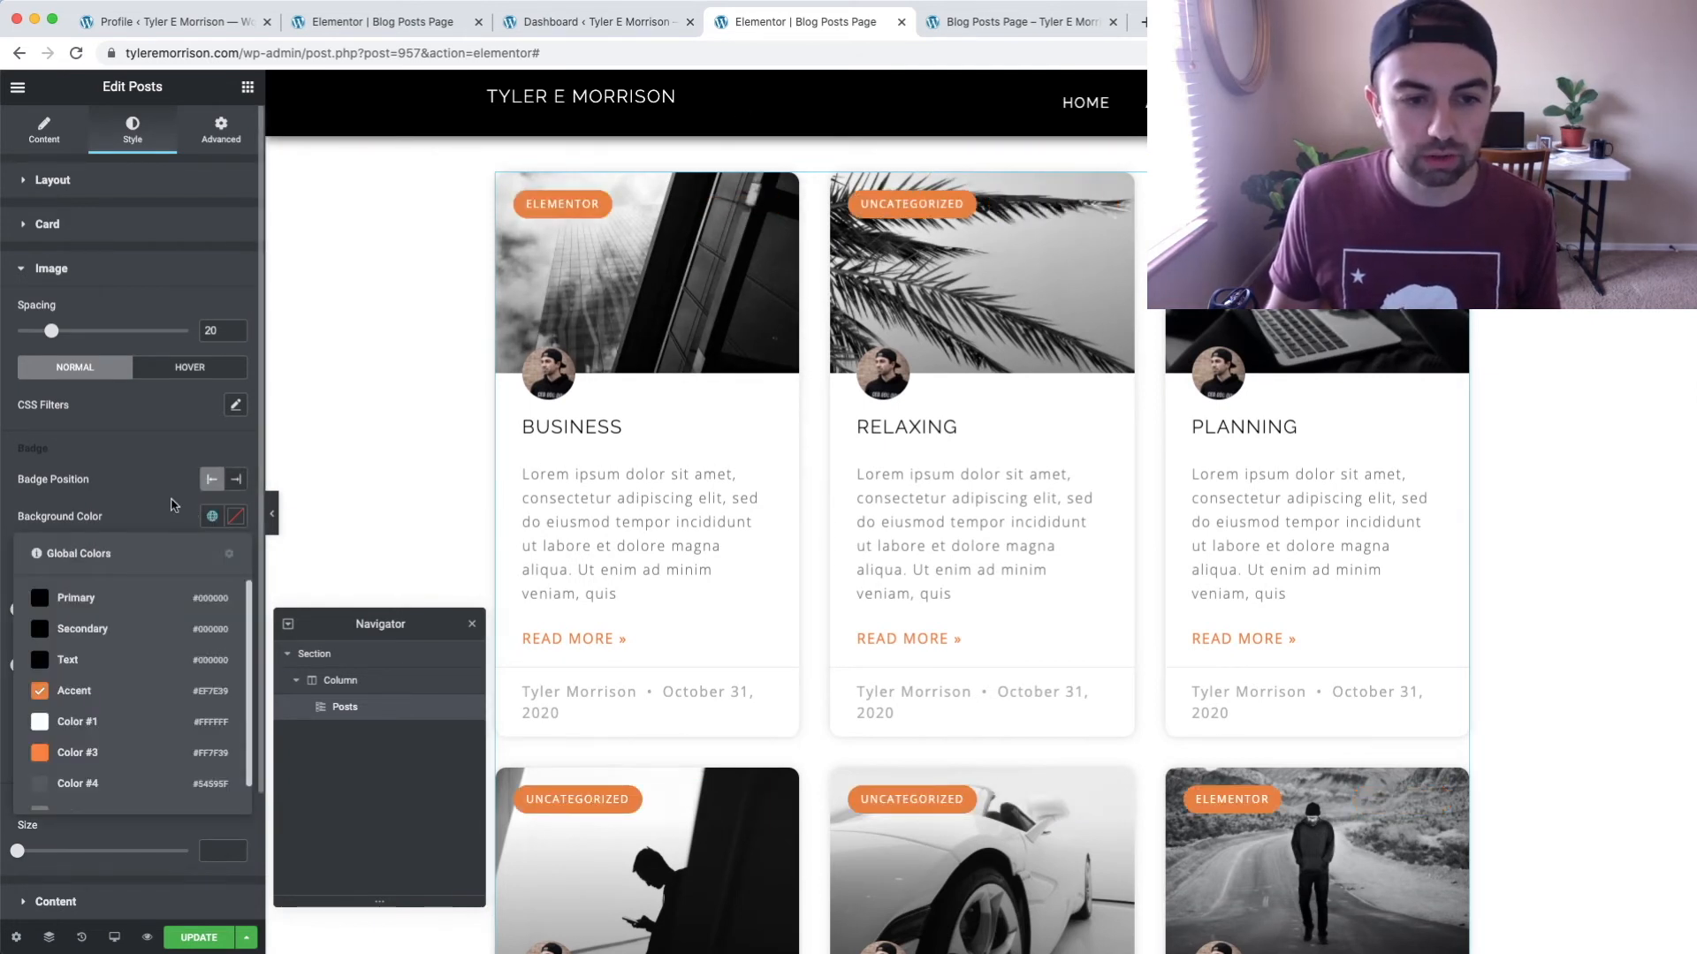
pyautogui.click(139, 597)
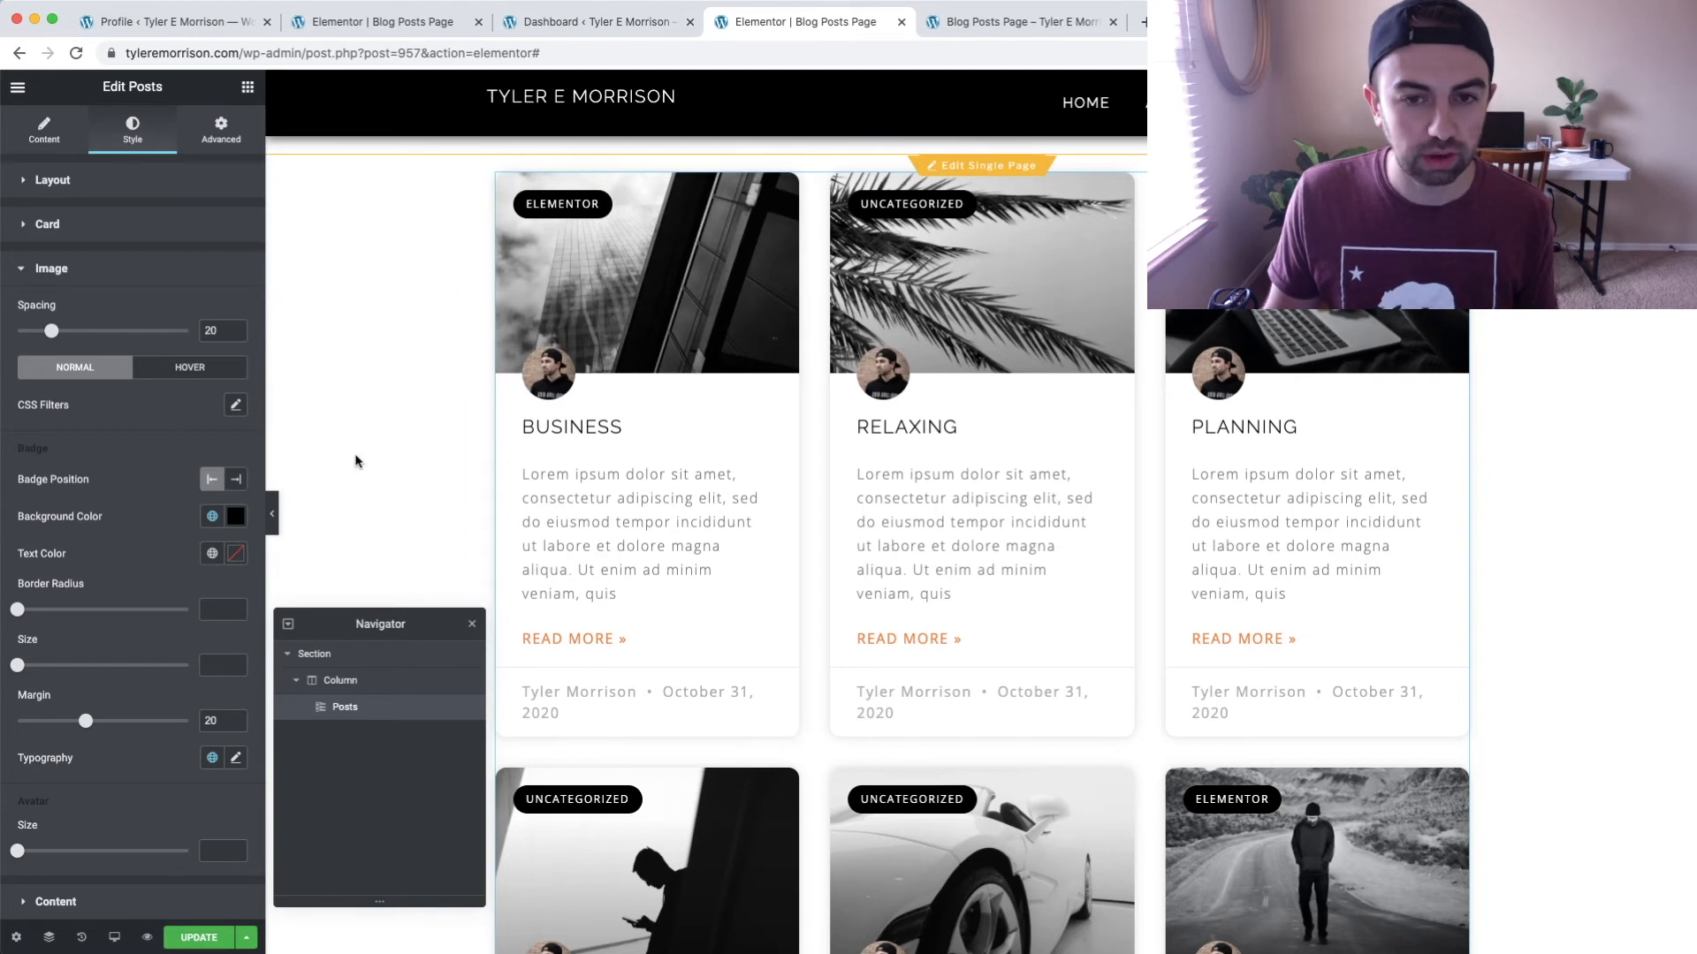
pyautogui.click(235, 480)
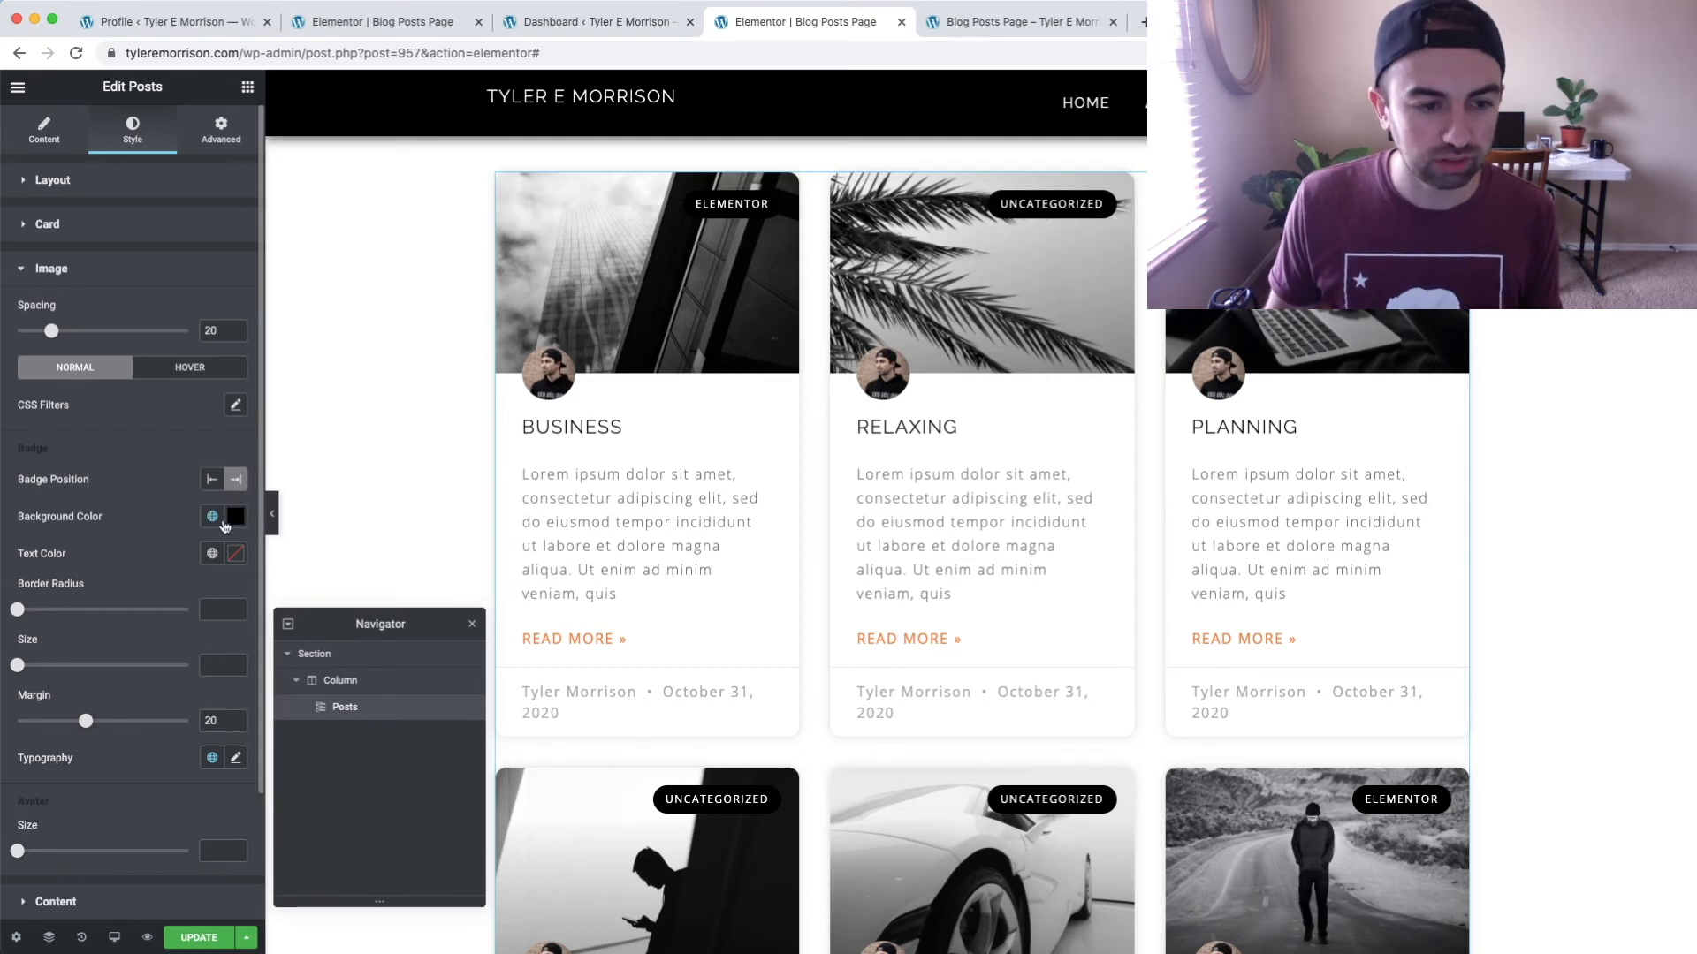
pyautogui.click(216, 523)
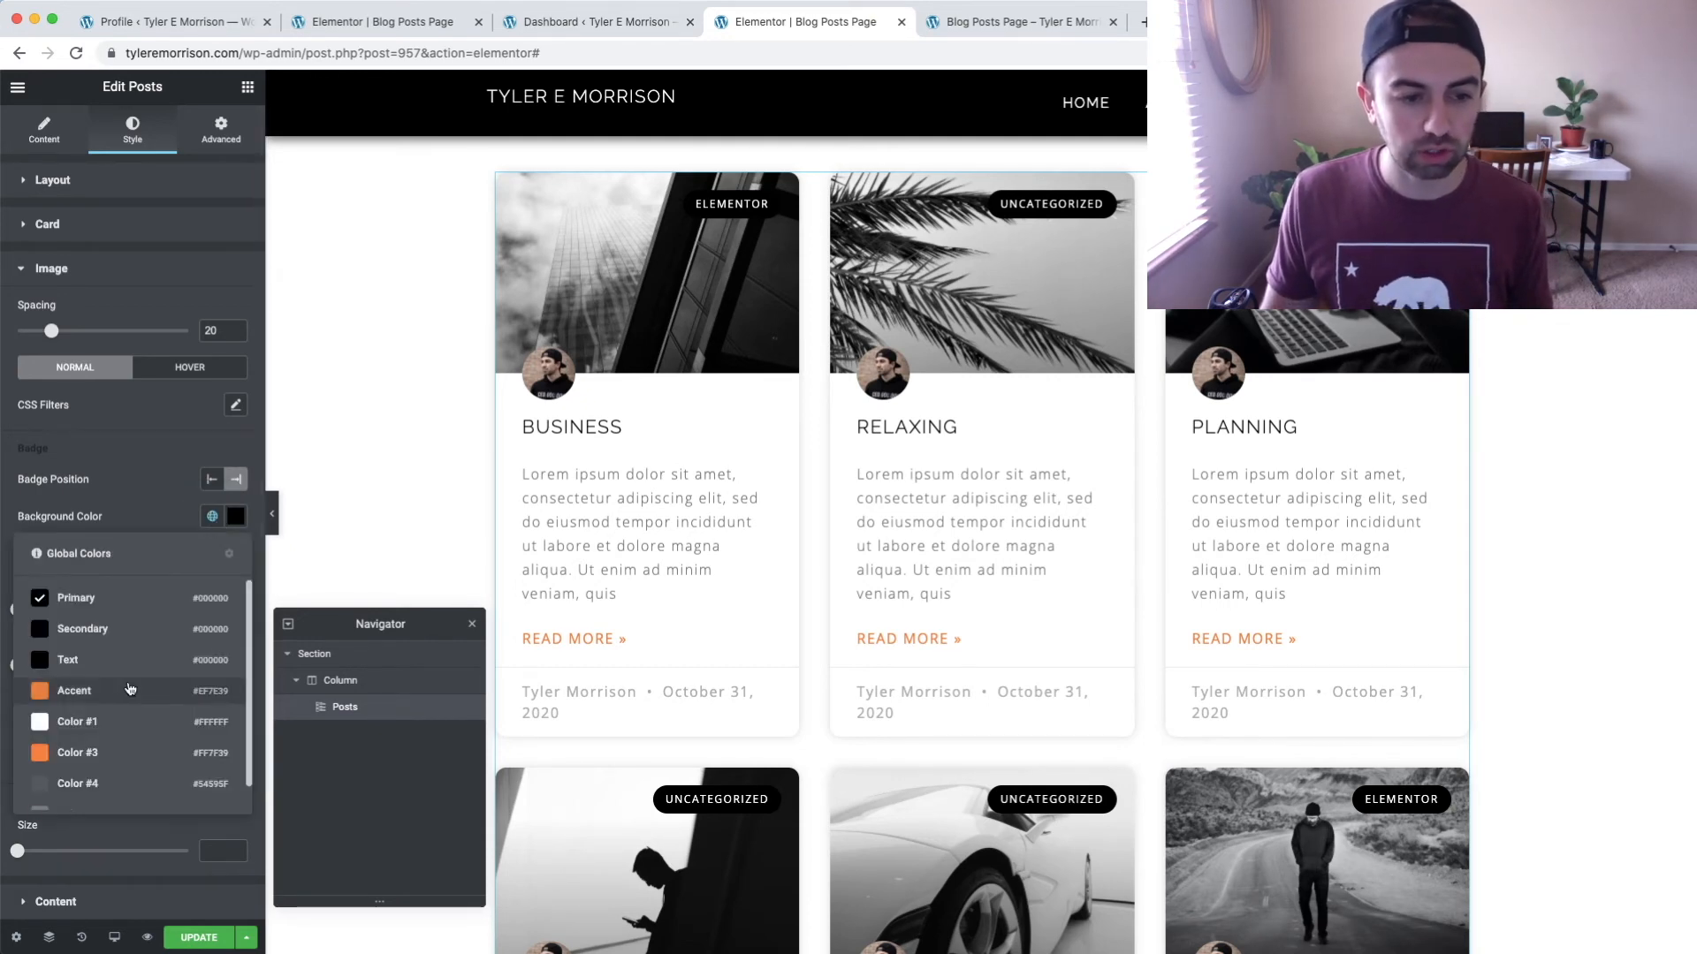
pyautogui.click(131, 691)
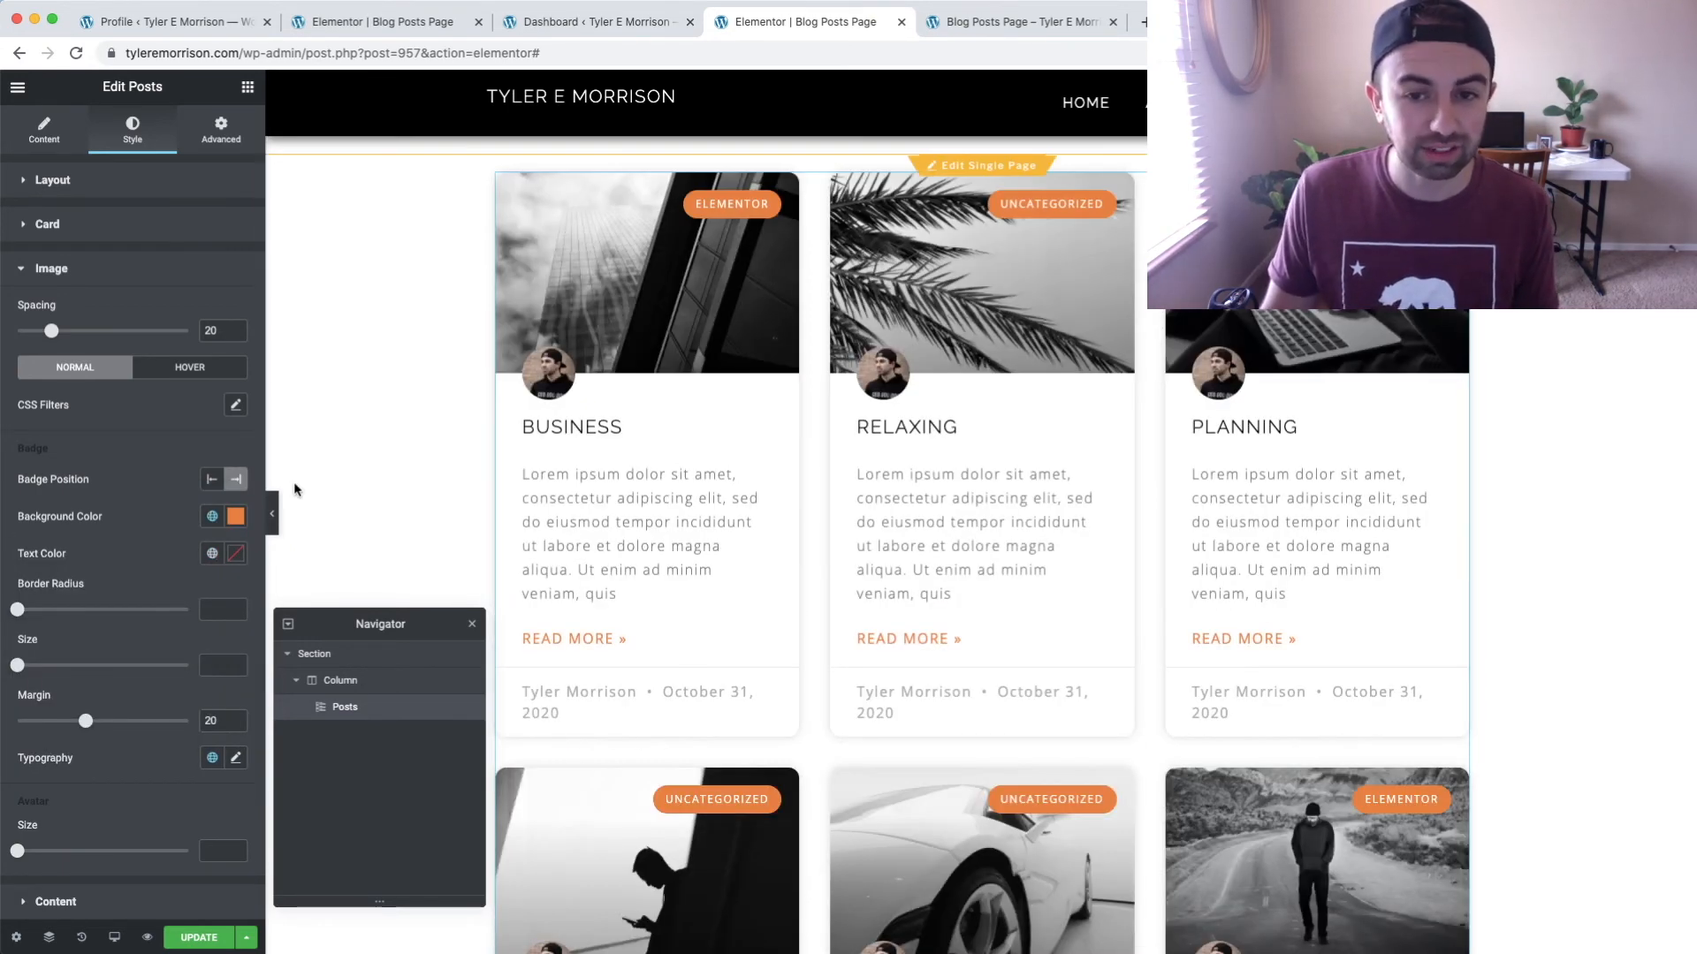
# Try the Primary global color as the badges' Text Color, and reset it to default.
pyautogui.click(214, 555)
pyautogui.click(218, 629)
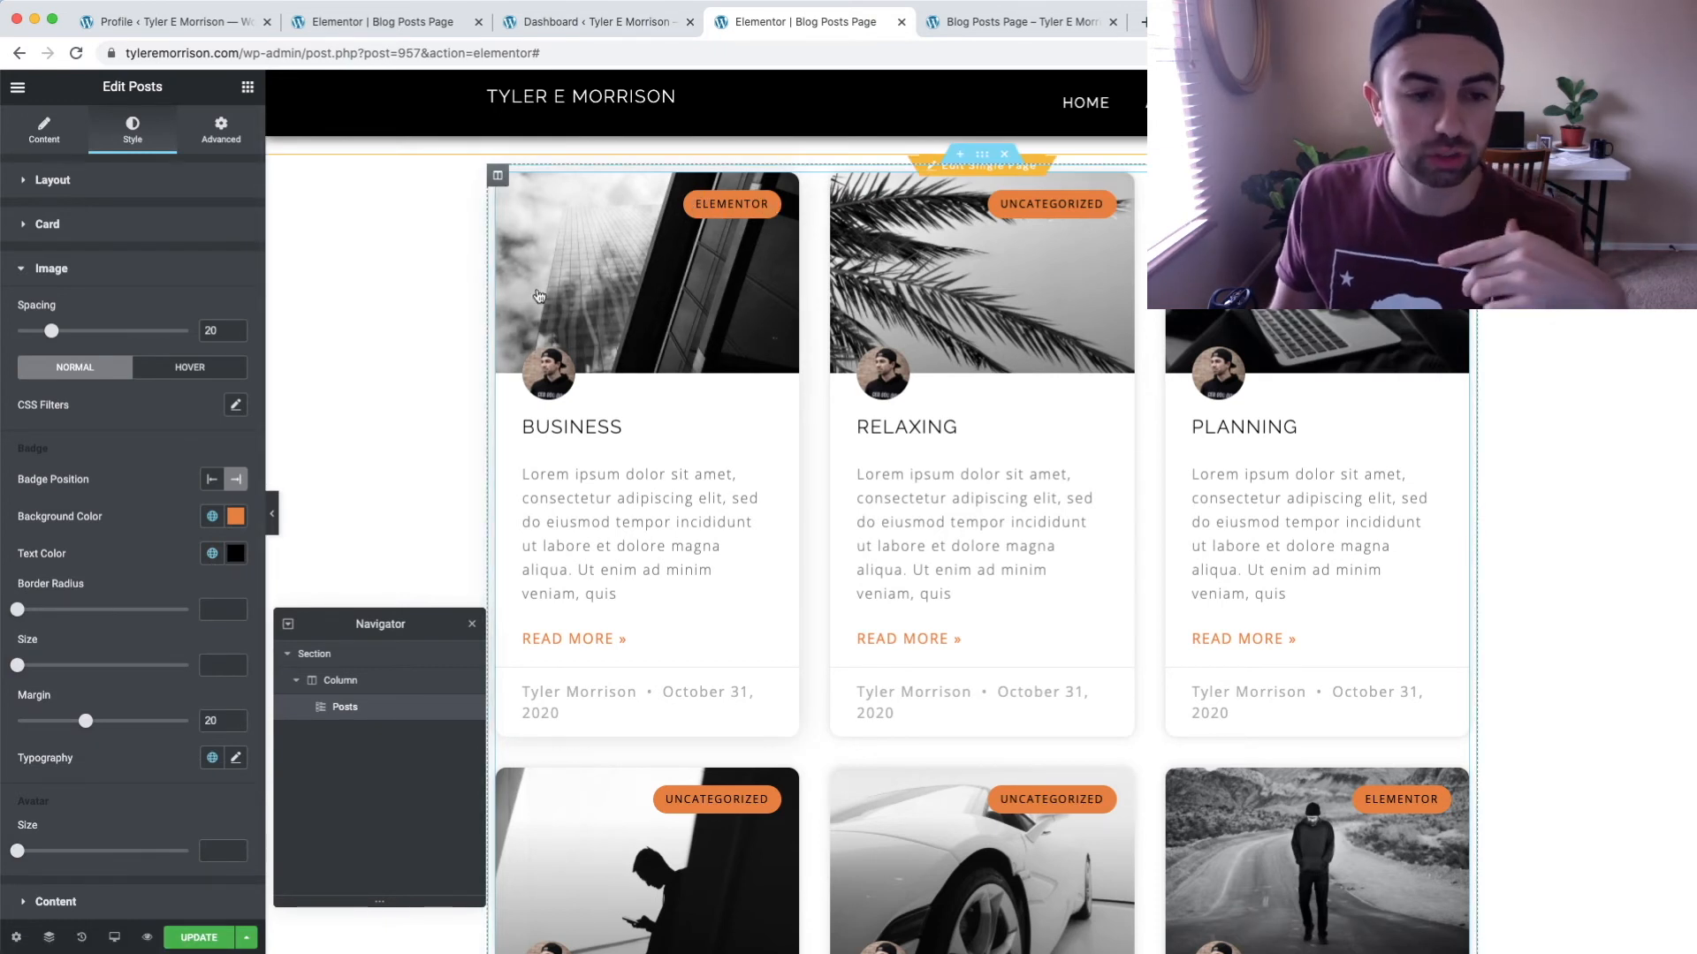
pyautogui.click(212, 554)
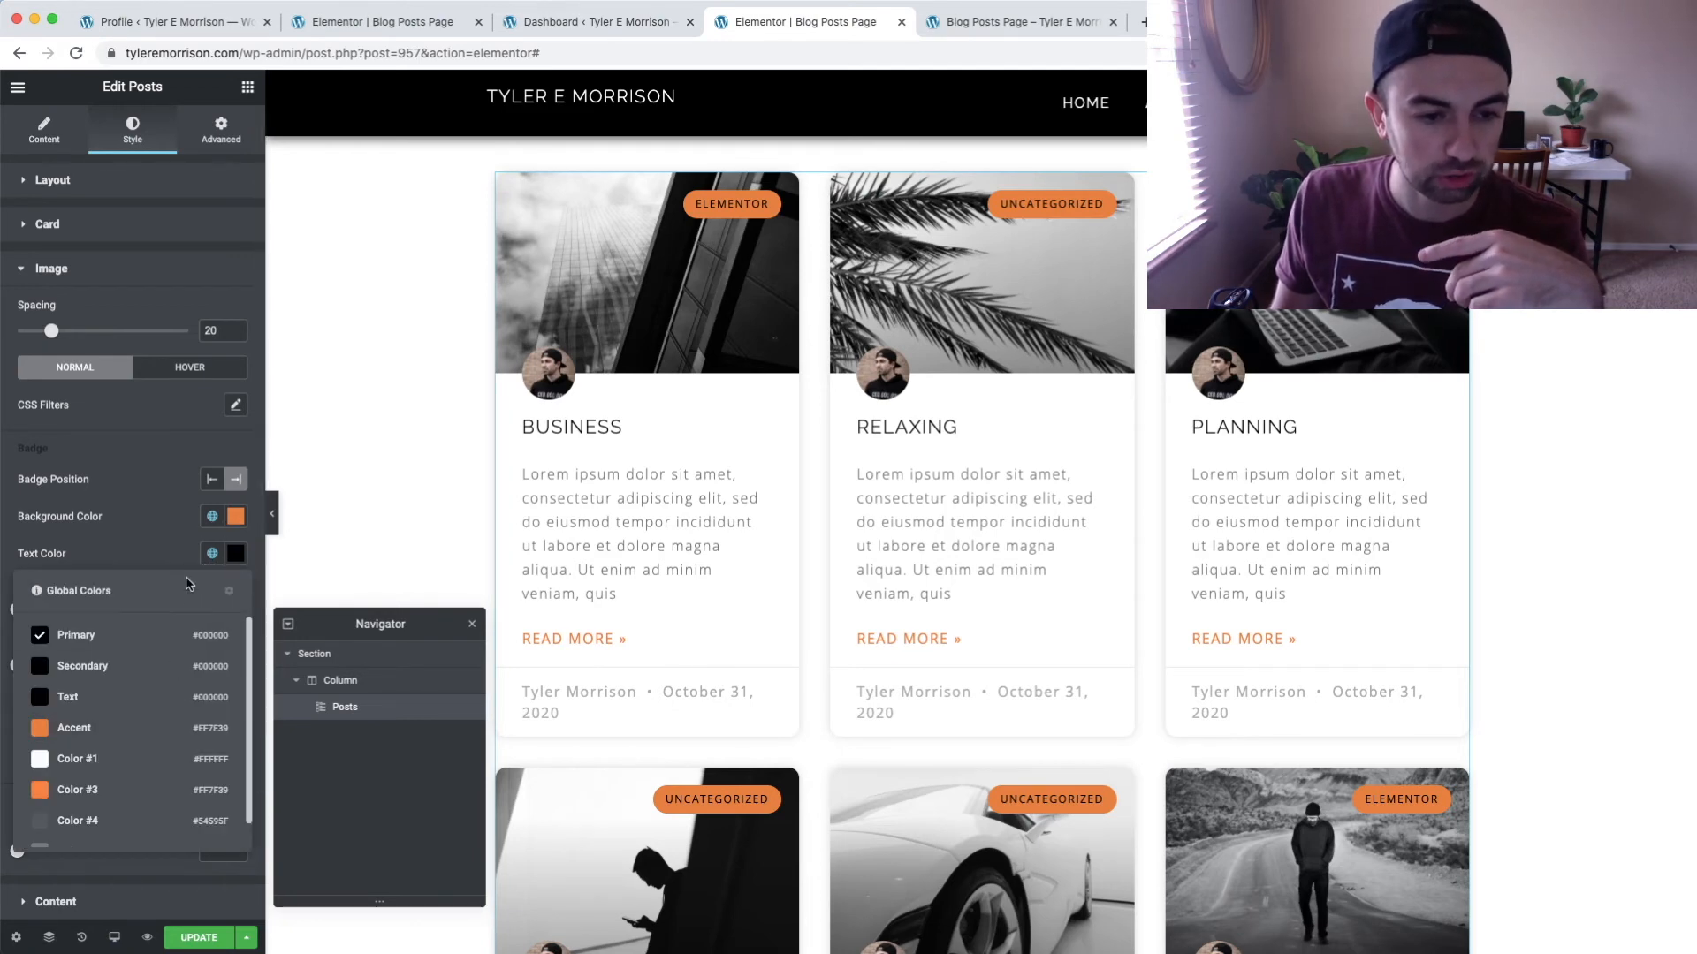
pyautogui.click(176, 549)
pyautogui.click(235, 556)
pyautogui.click(185, 587)
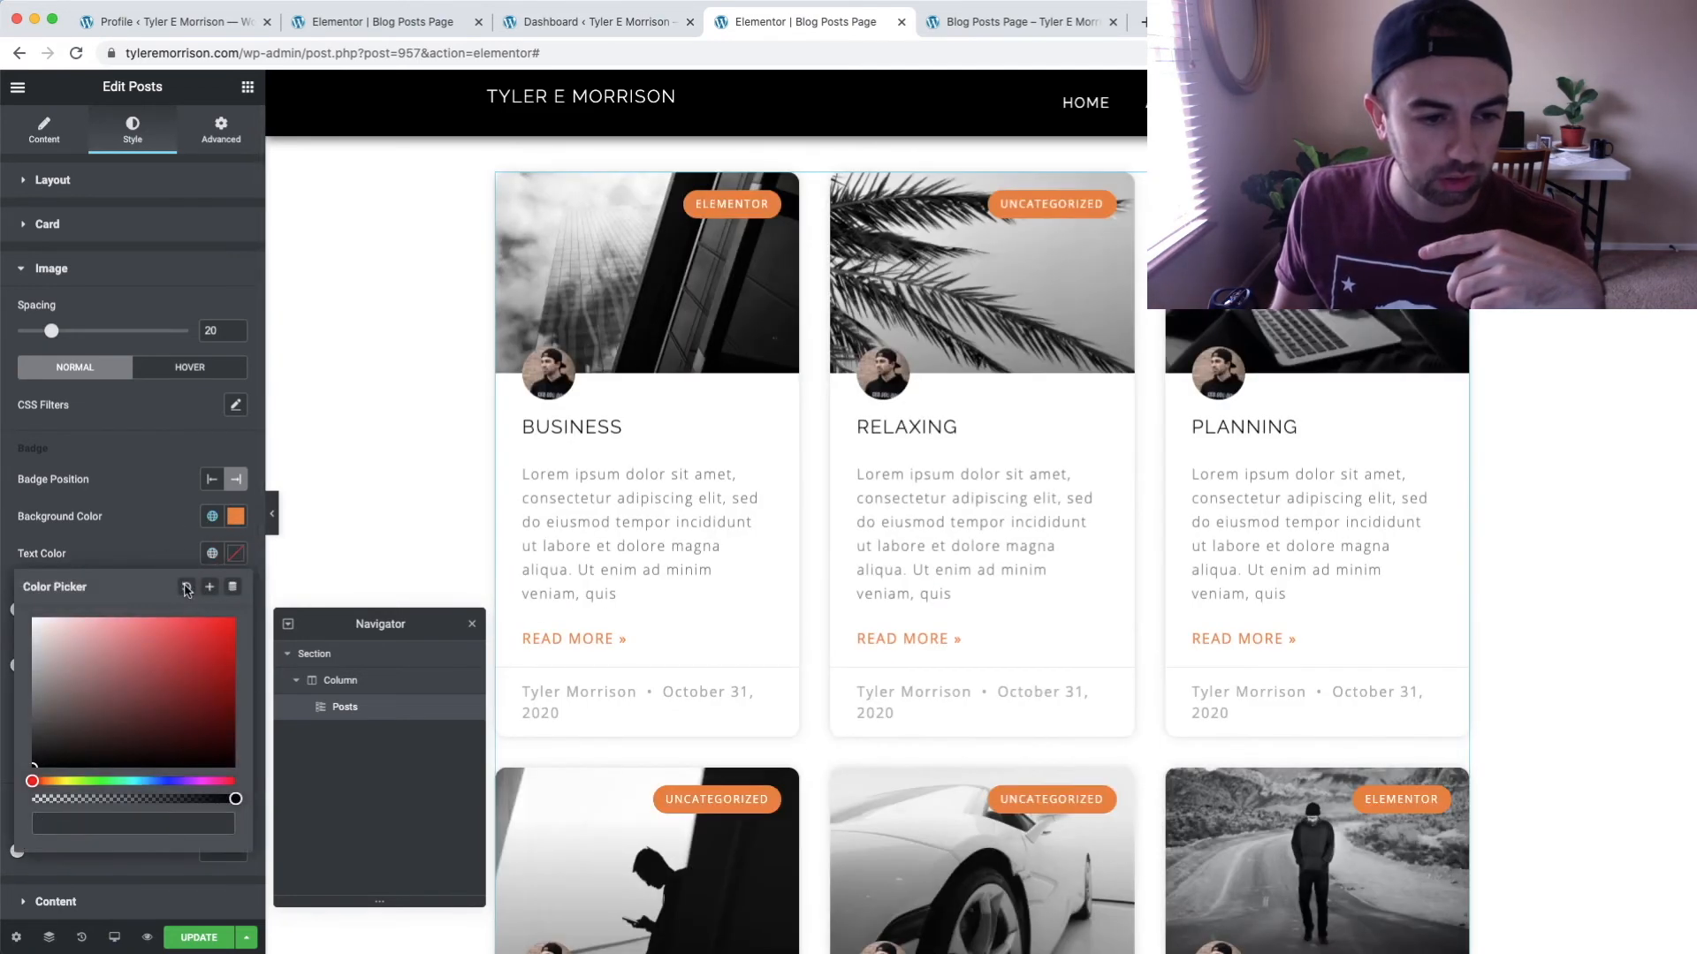
pyautogui.click(162, 543)
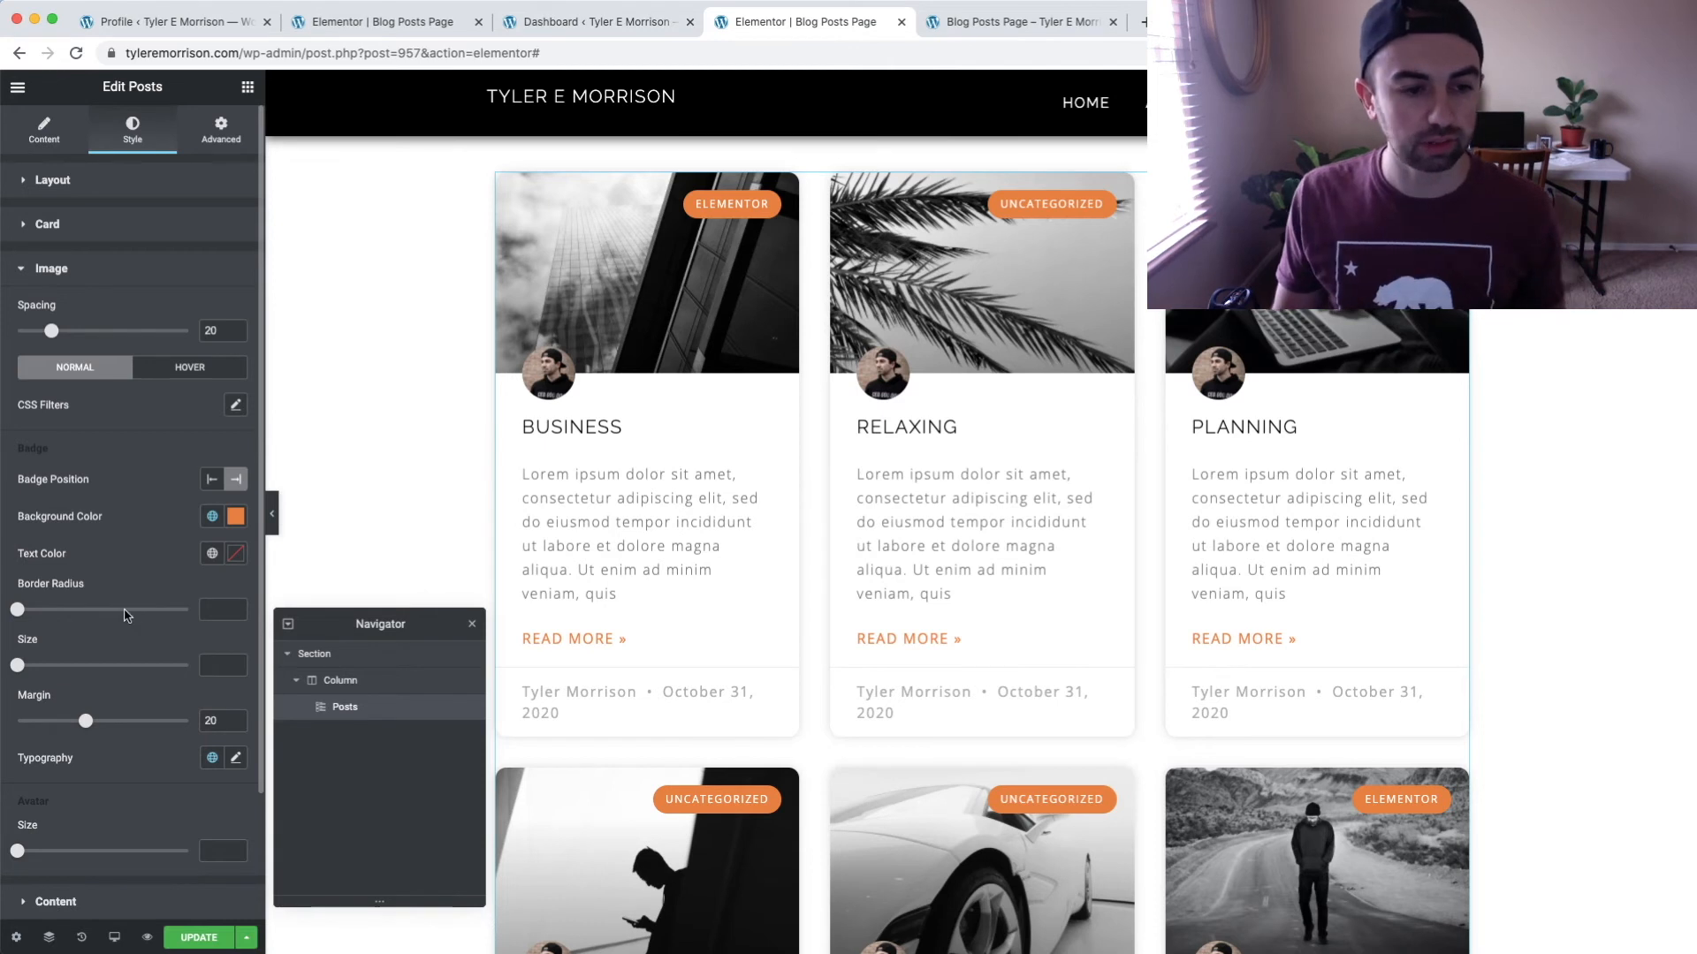
# Set the badges' Border Radius to 0, and try badge Sizes up to 12 before clearing the Size value.
pyautogui.moveTo(15, 617)
pyautogui.mouseDown()
pyautogui.moveTo(43, 615)
pyautogui.moveTo(7, 613)
pyautogui.mouseUp()
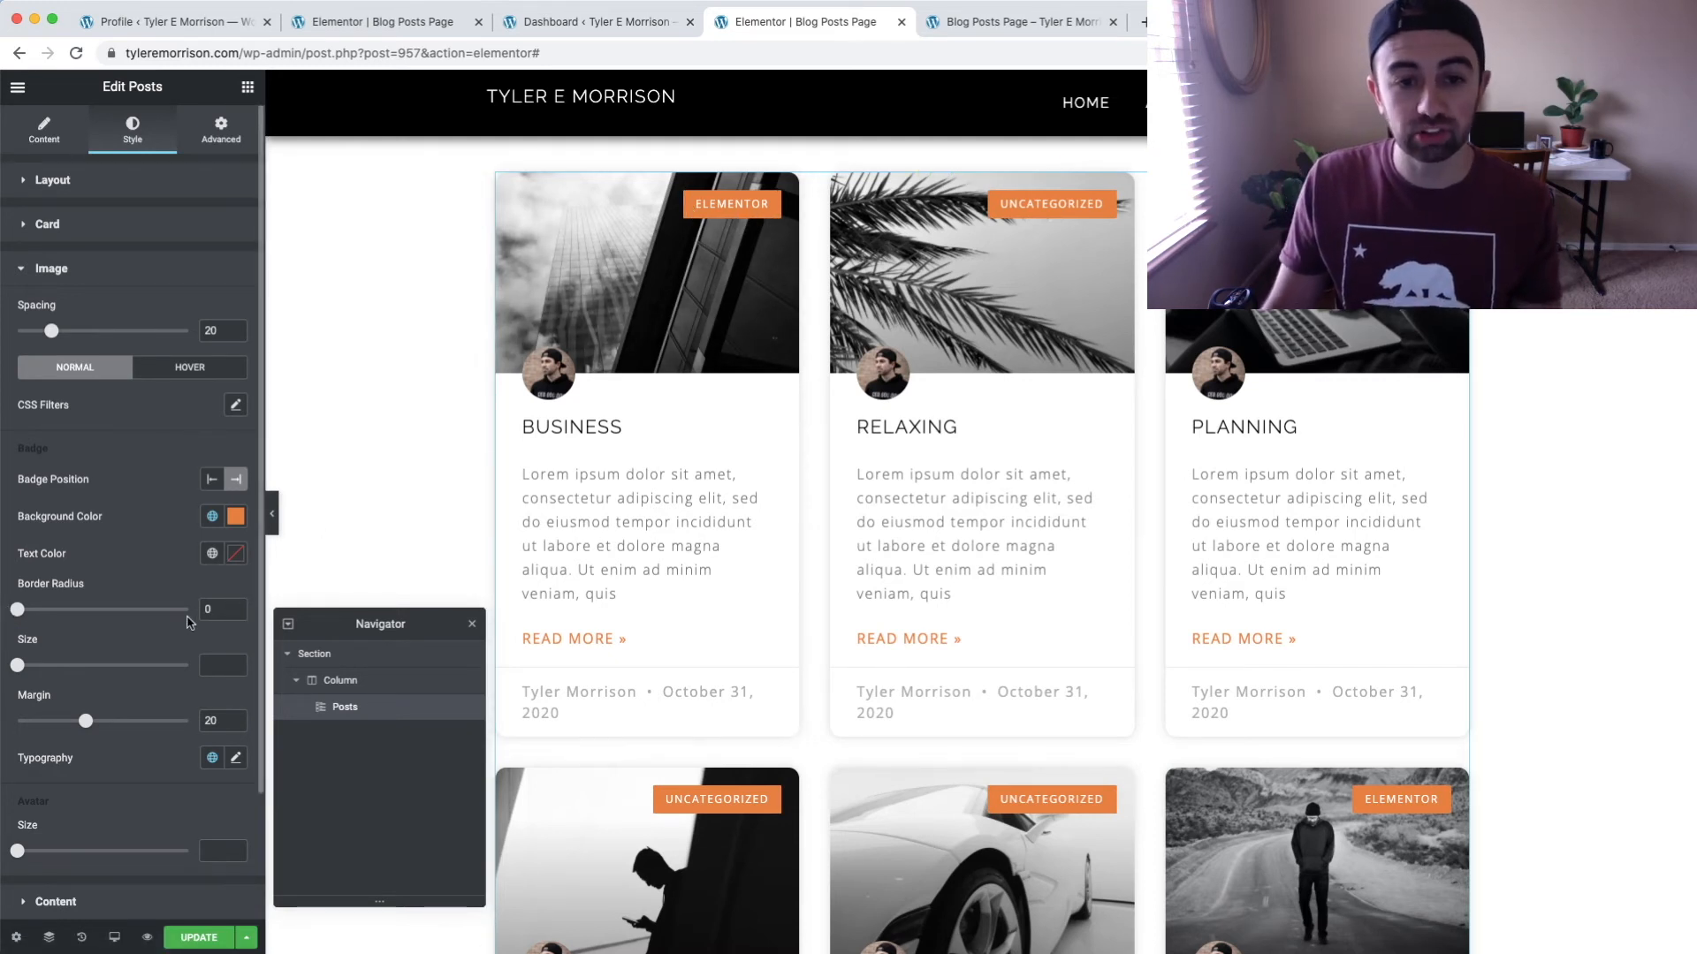
pyautogui.moveTo(18, 667)
pyautogui.mouseDown()
pyautogui.moveTo(115, 669)
pyautogui.moveTo(33, 667)
pyautogui.mouseUp()
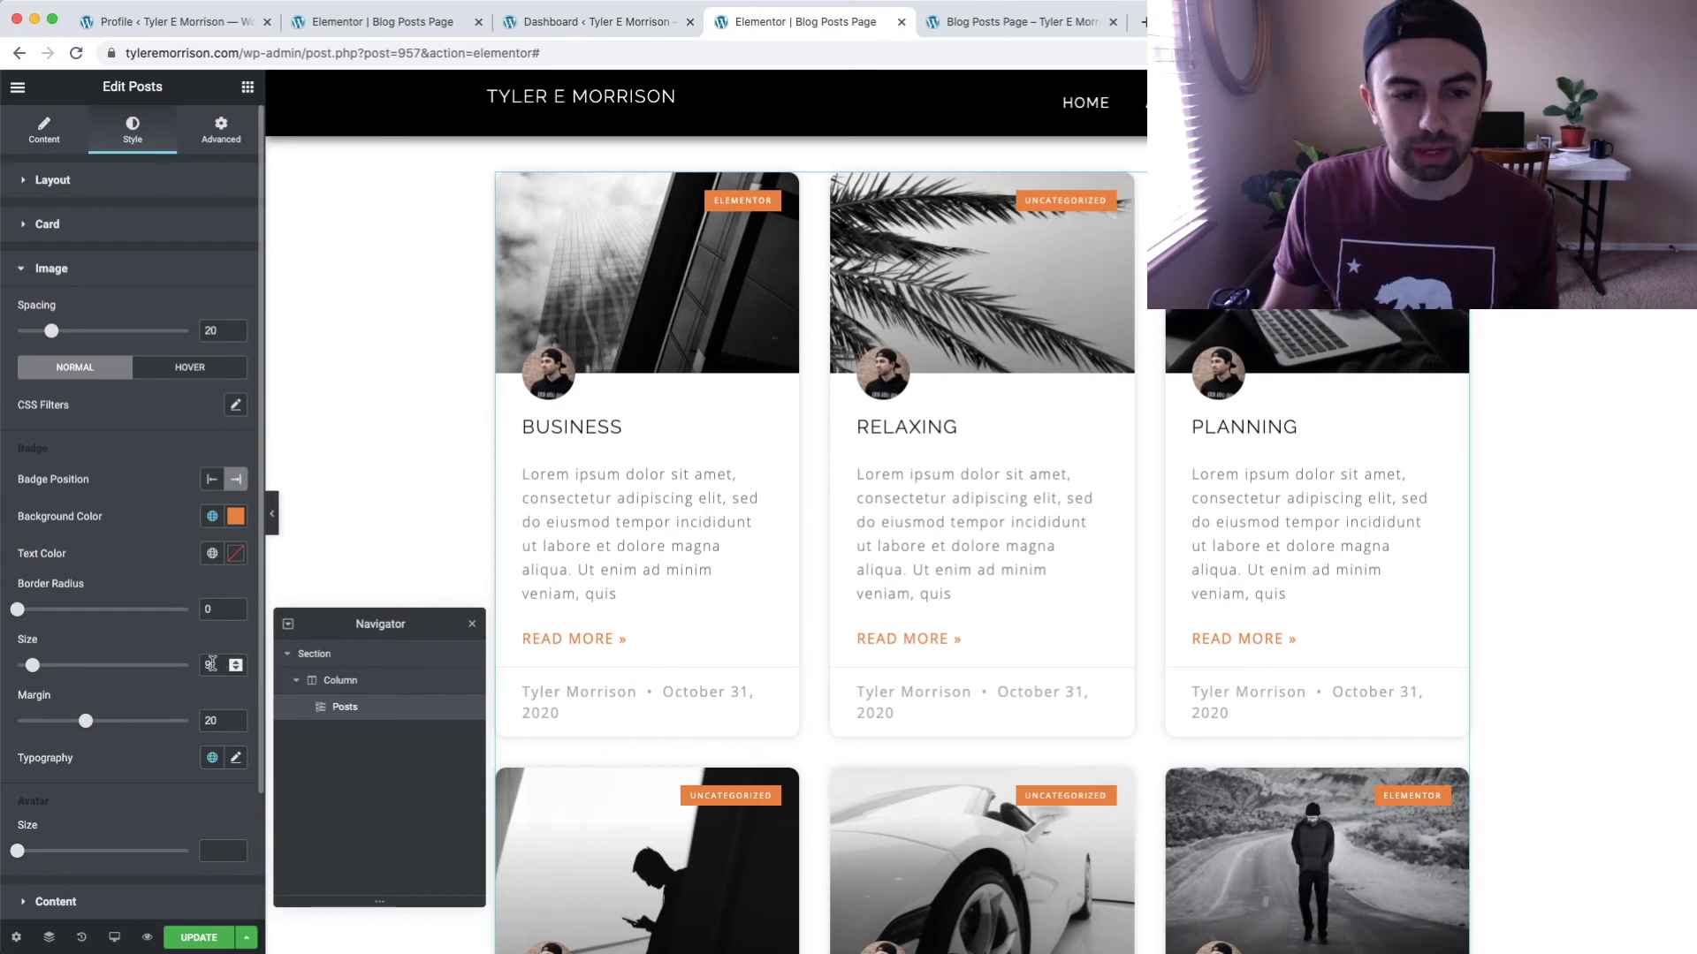
pyautogui.click(235, 662)
pyautogui.click(235, 662)
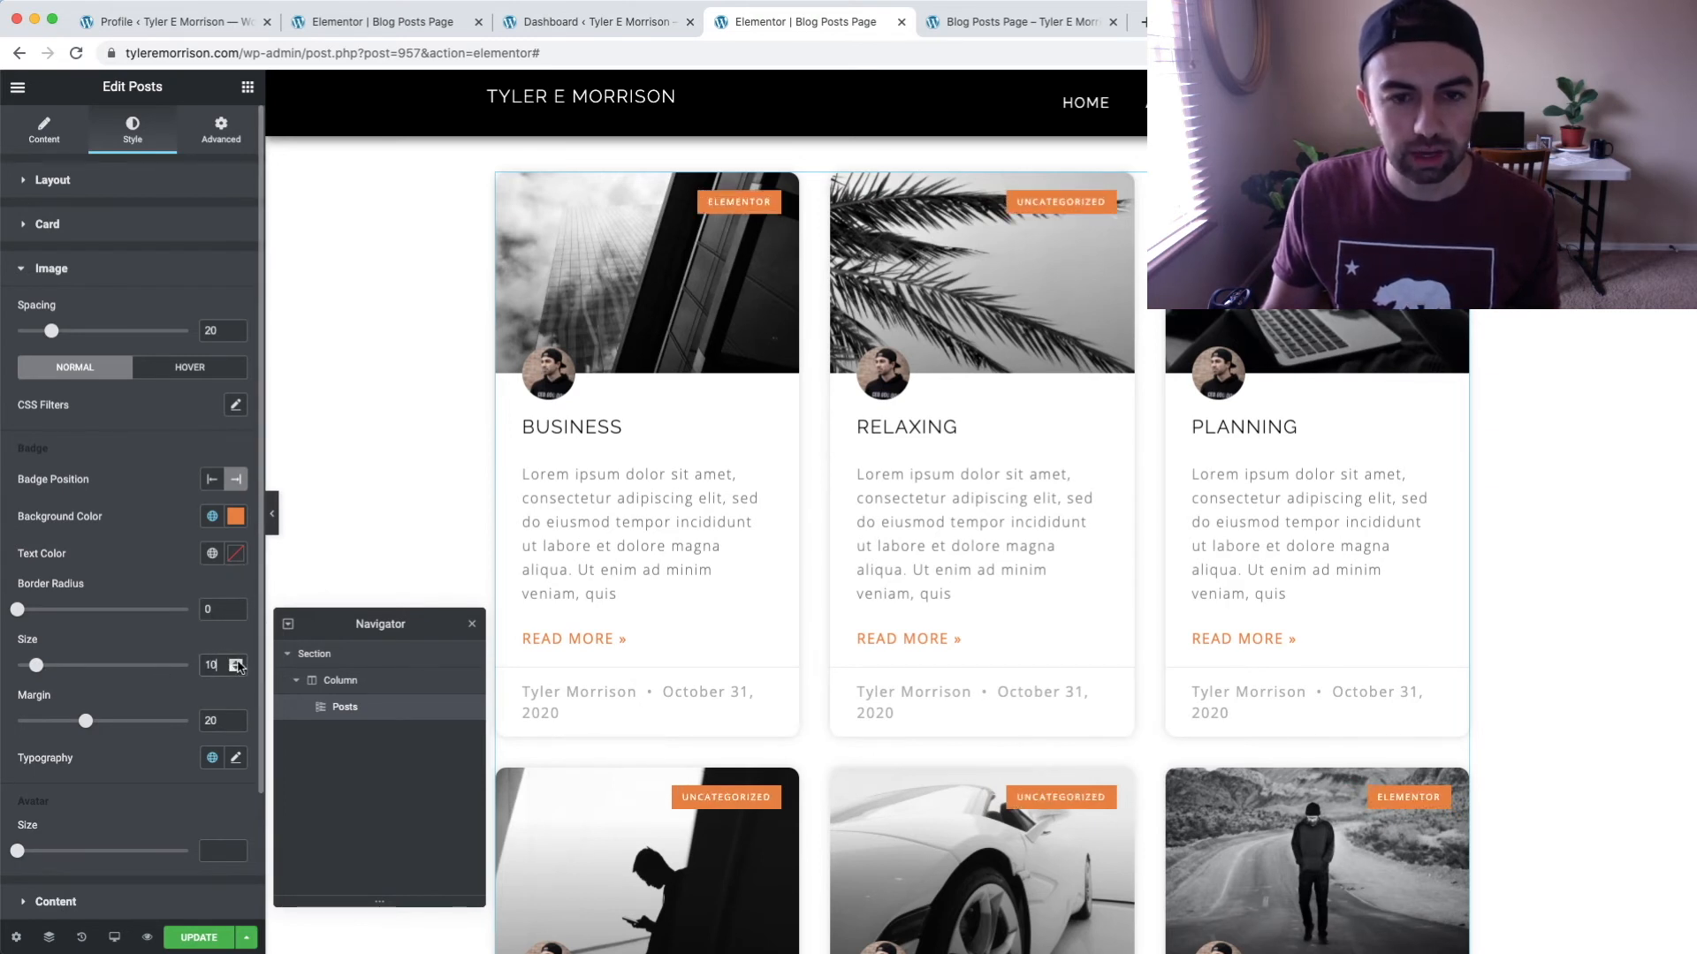
pyautogui.click(235, 662)
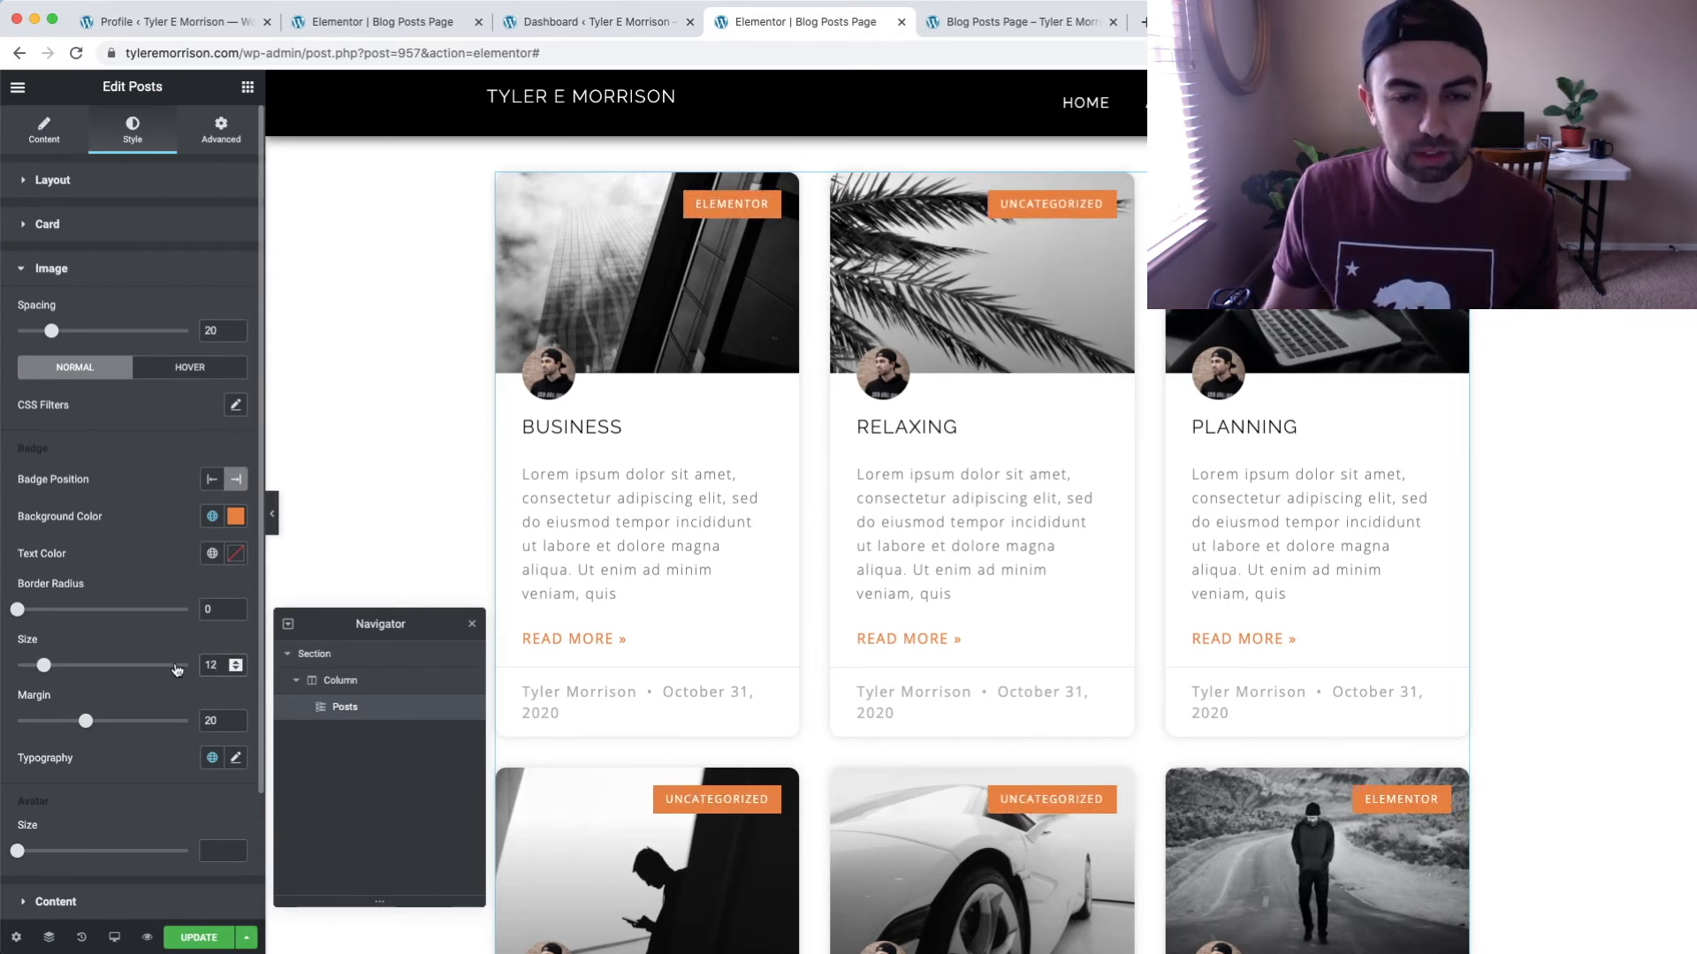
pyautogui.moveTo(217, 668); pyautogui.dragTo(180, 669)
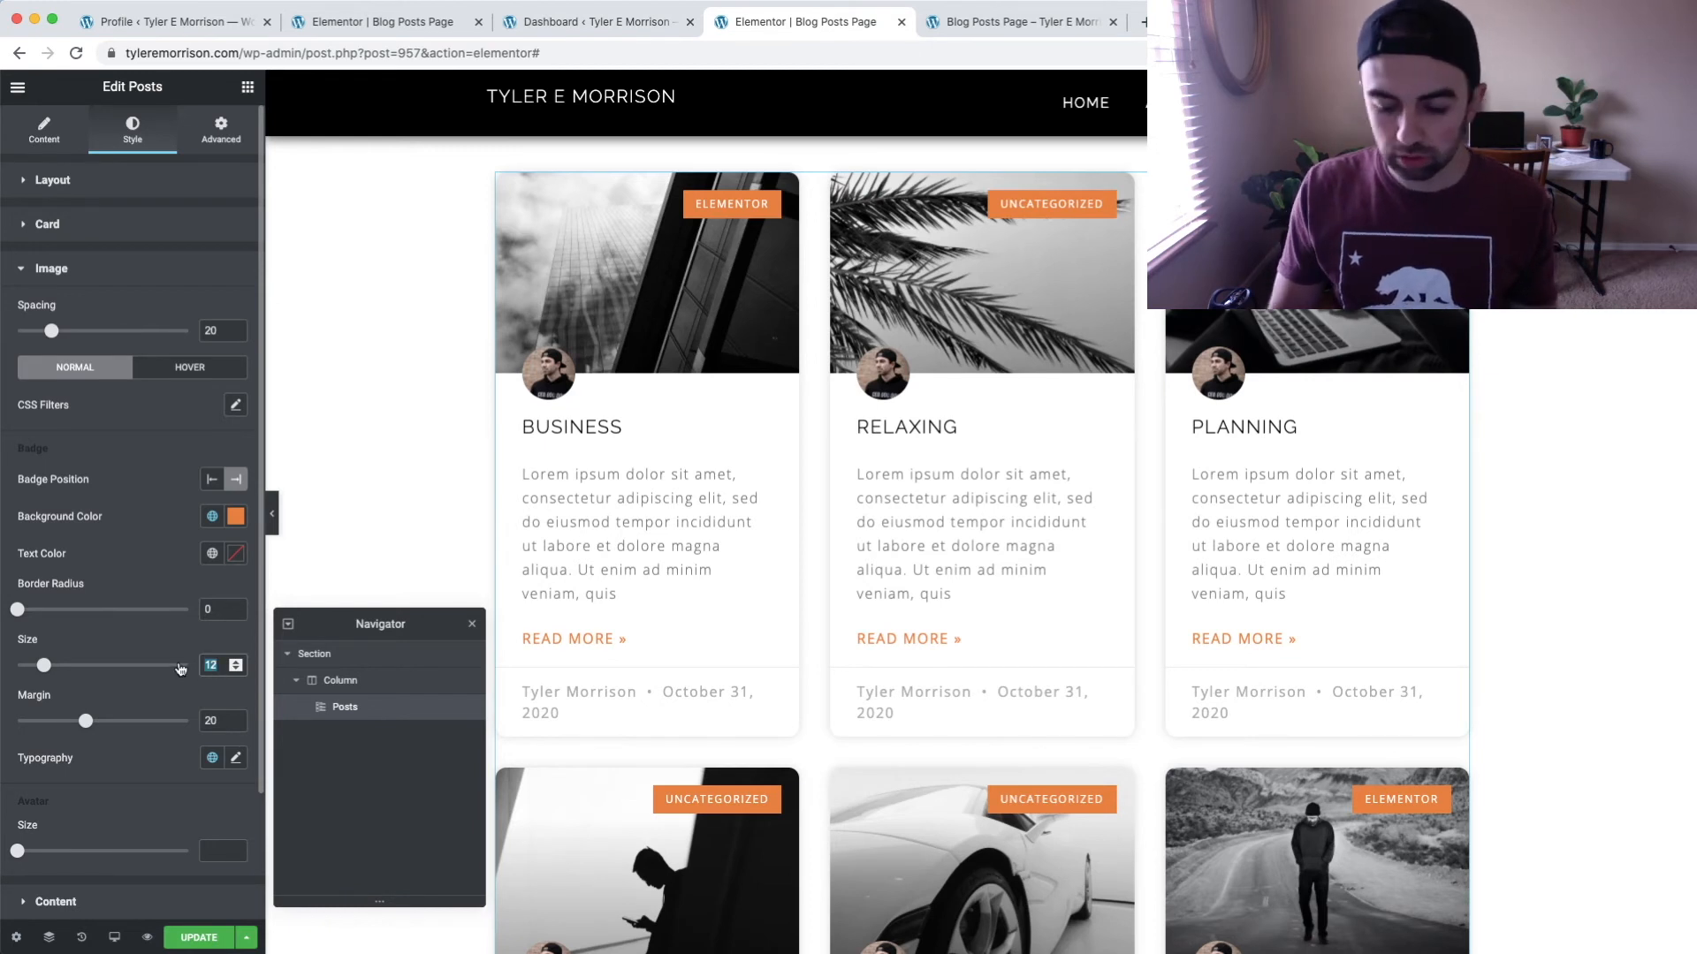
pyautogui.press('BackSpace')
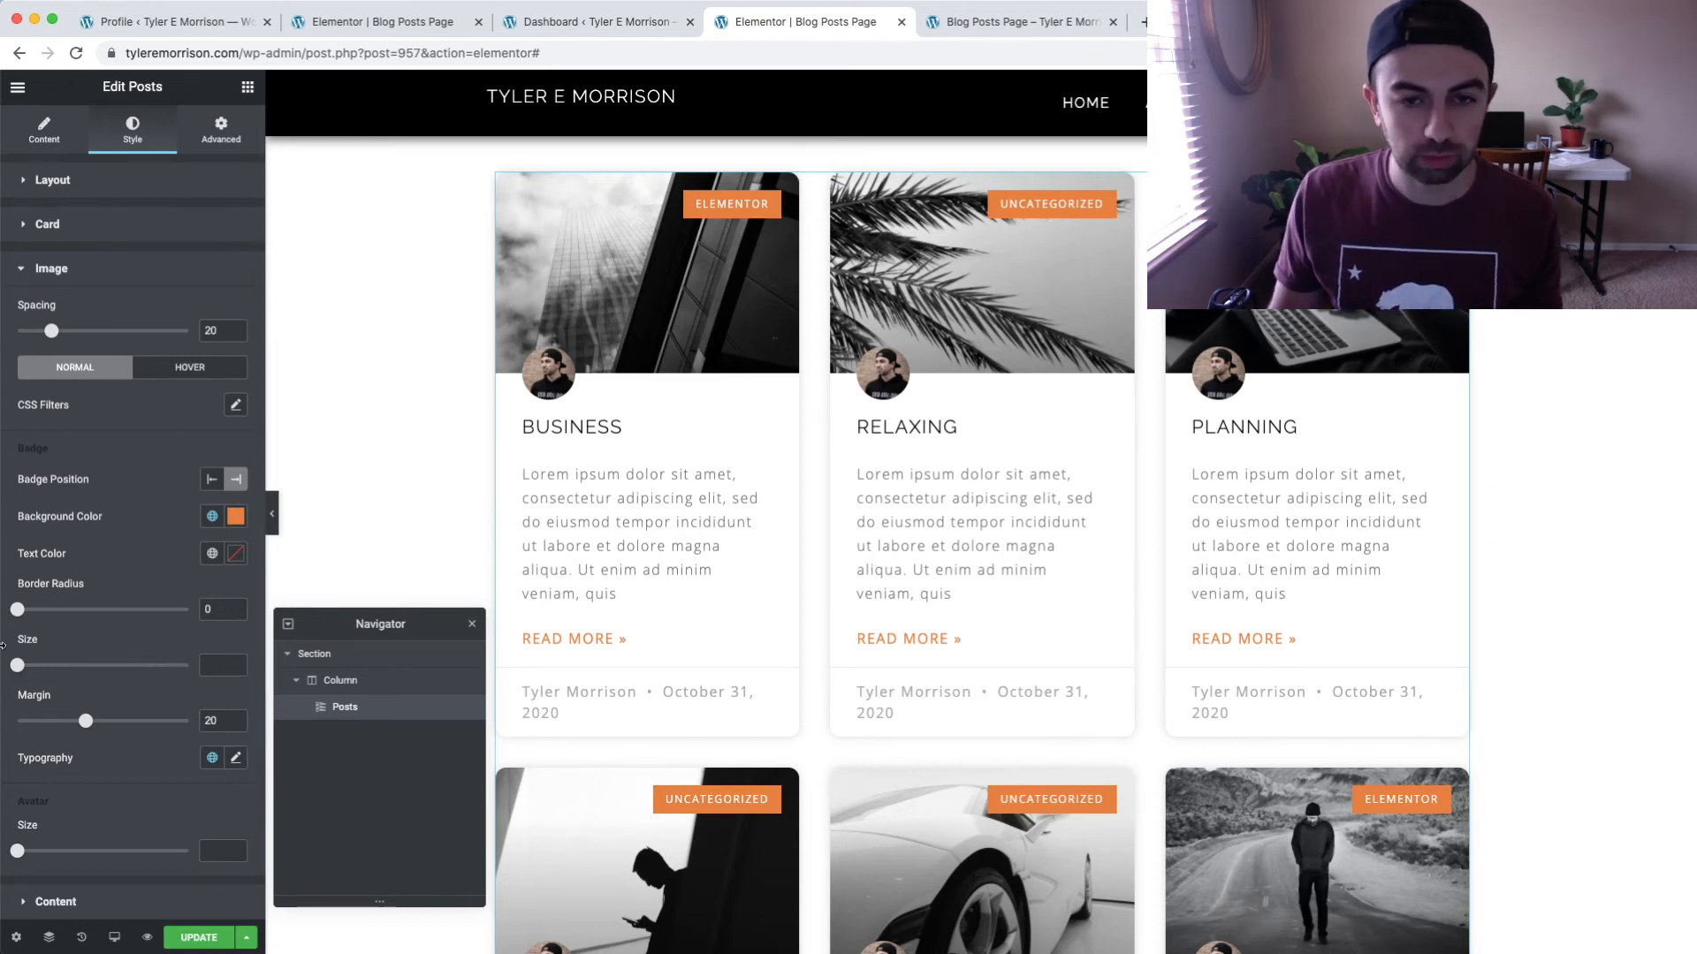
# Try a badge Margin of 33, and clear the Margin value.
pyautogui.scroll(-3, 127, 658)
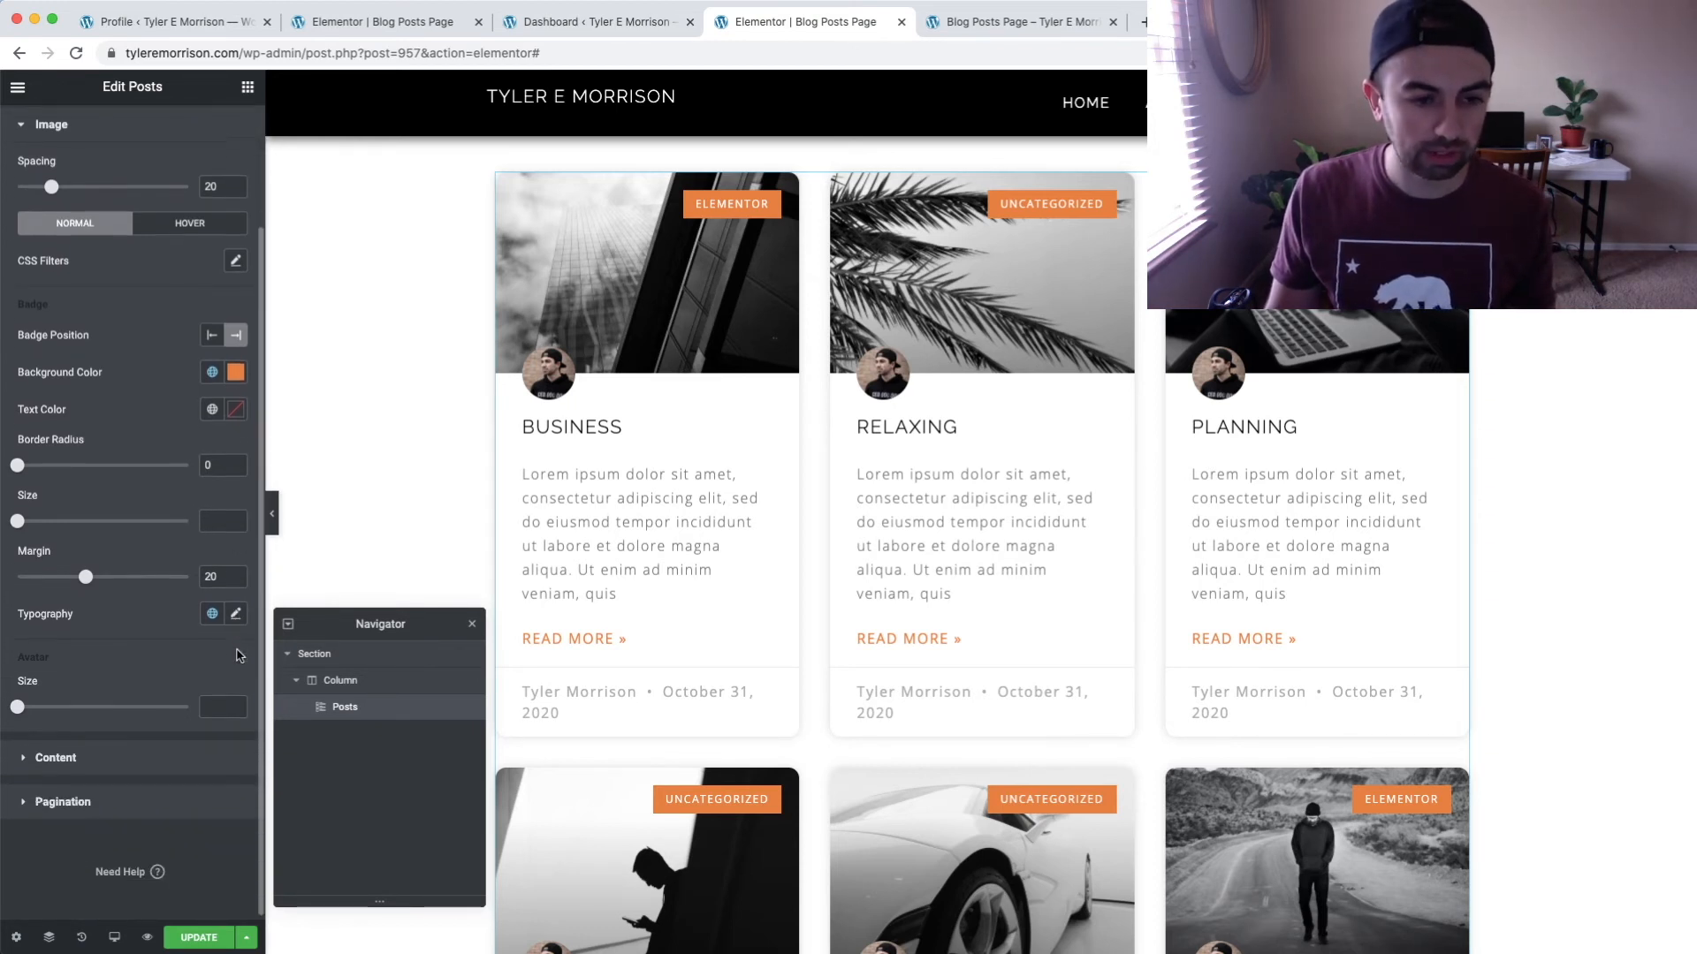
pyautogui.moveTo(86, 573); pyautogui.dragTo(131, 581)
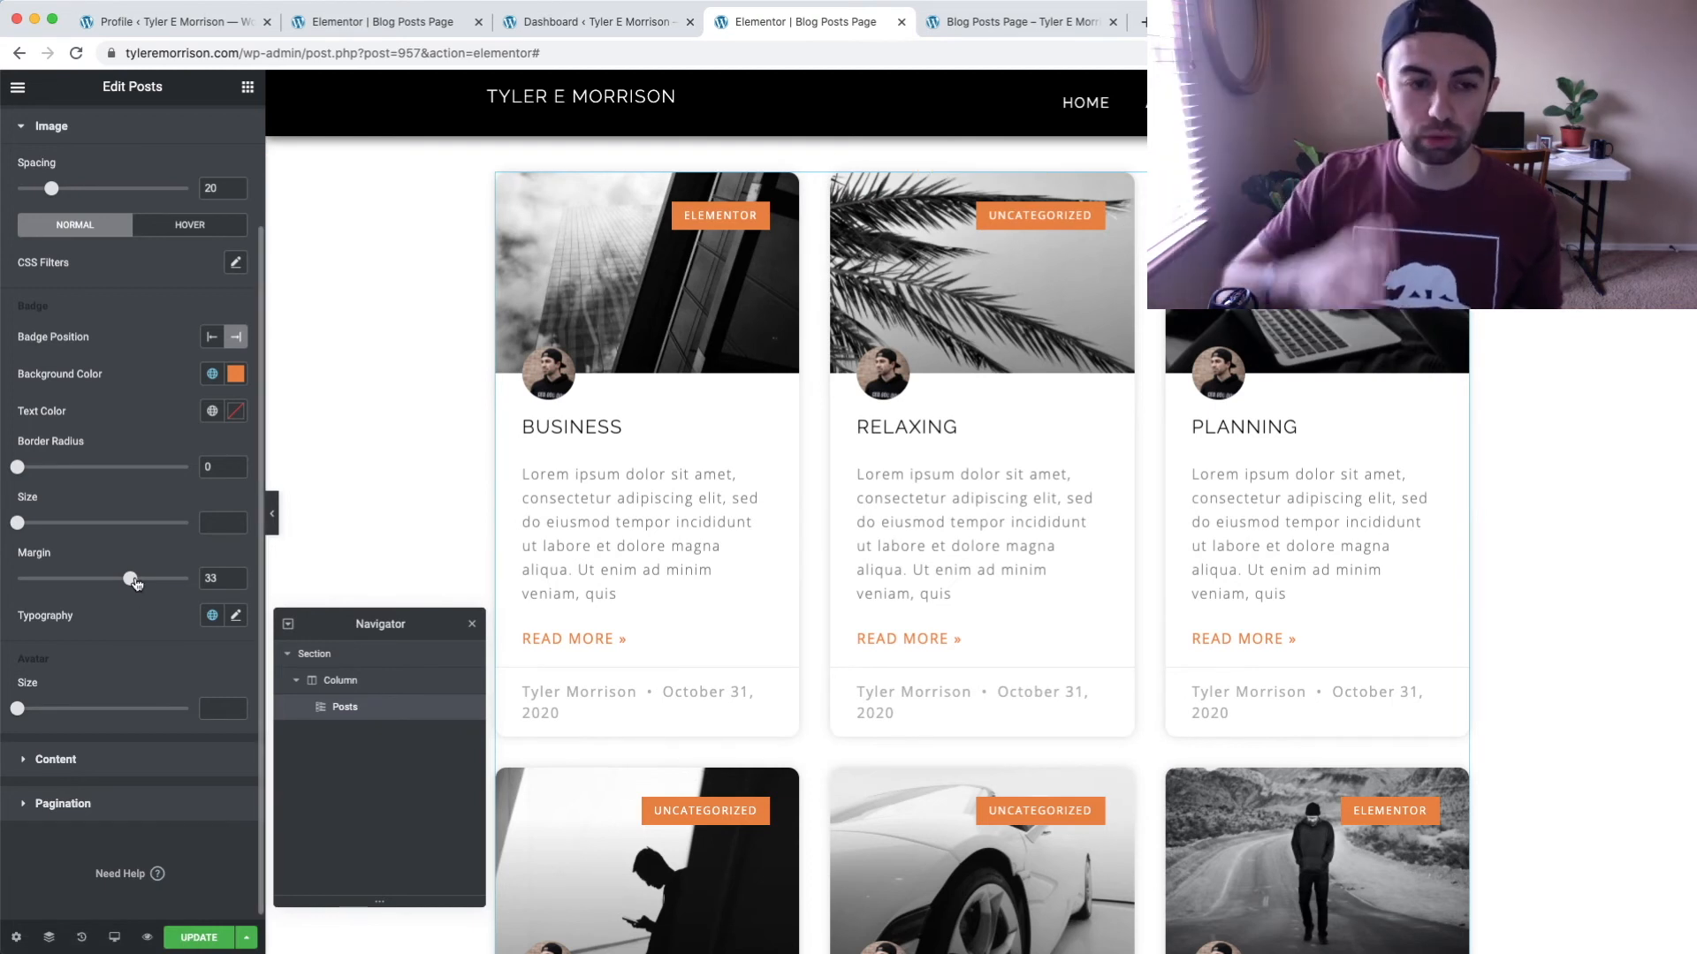
pyautogui.moveTo(121, 580); pyautogui.dragTo(86, 583)
pyautogui.moveTo(221, 579); pyautogui.dragTo(162, 573)
pyautogui.press('BackSpace')
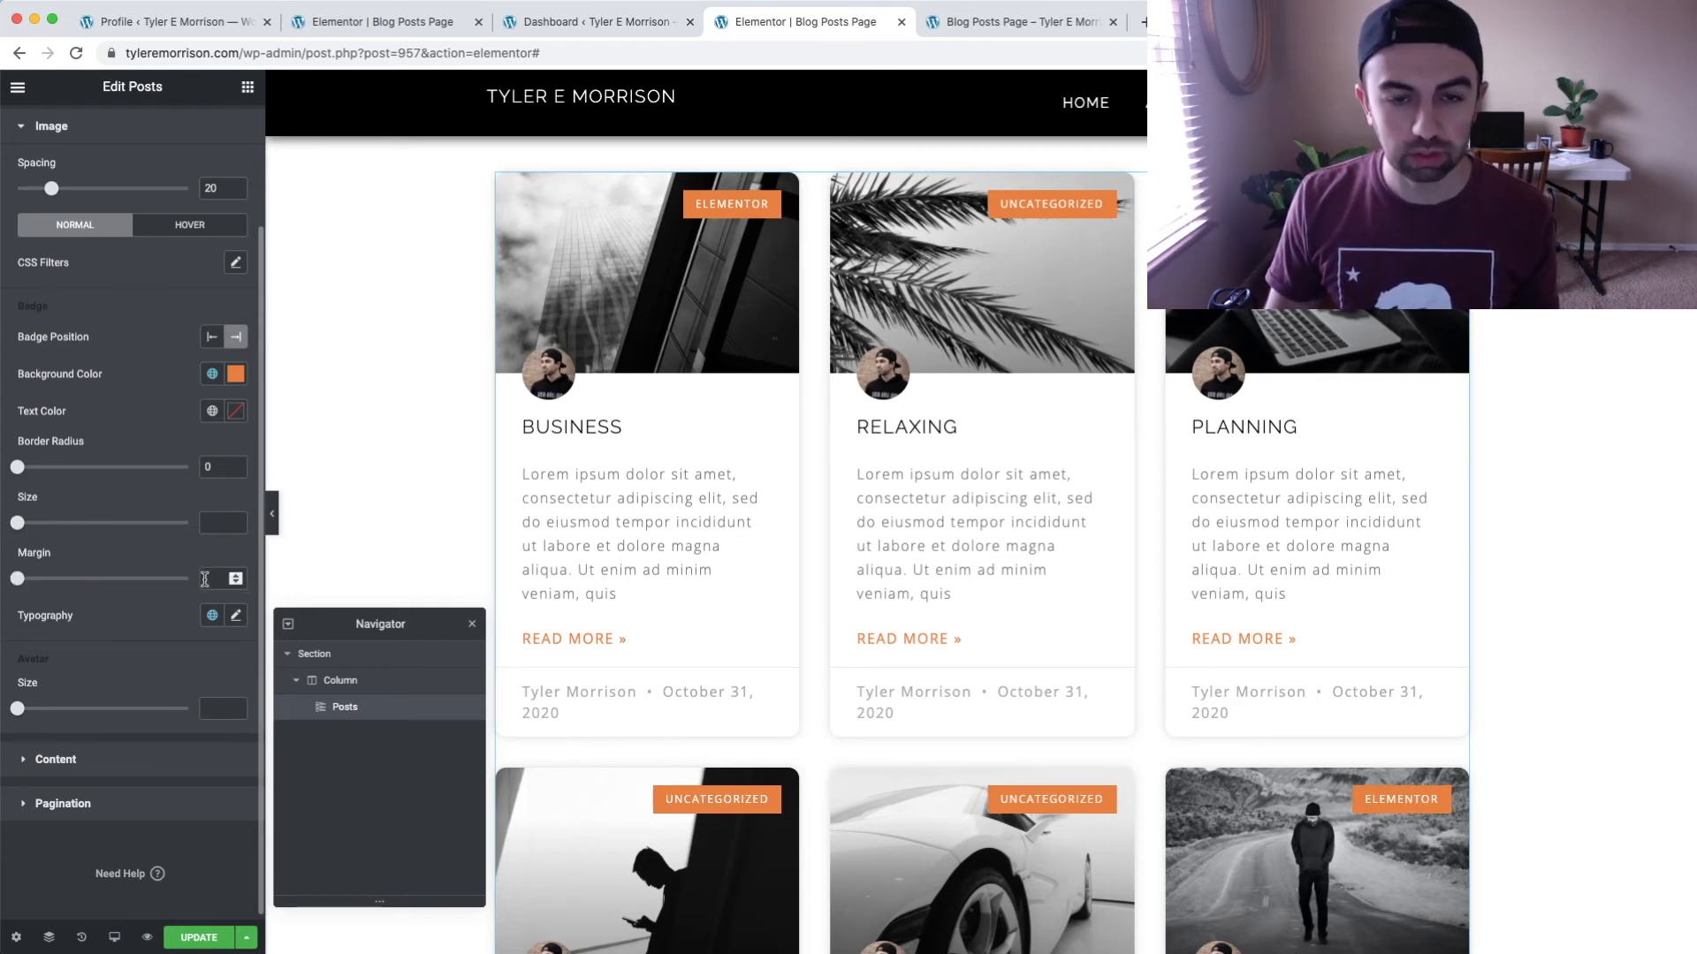
# Try an avatar Size of 83 on the post cards, and reduce it to 60.
pyautogui.scroll(-1, 218, 552)
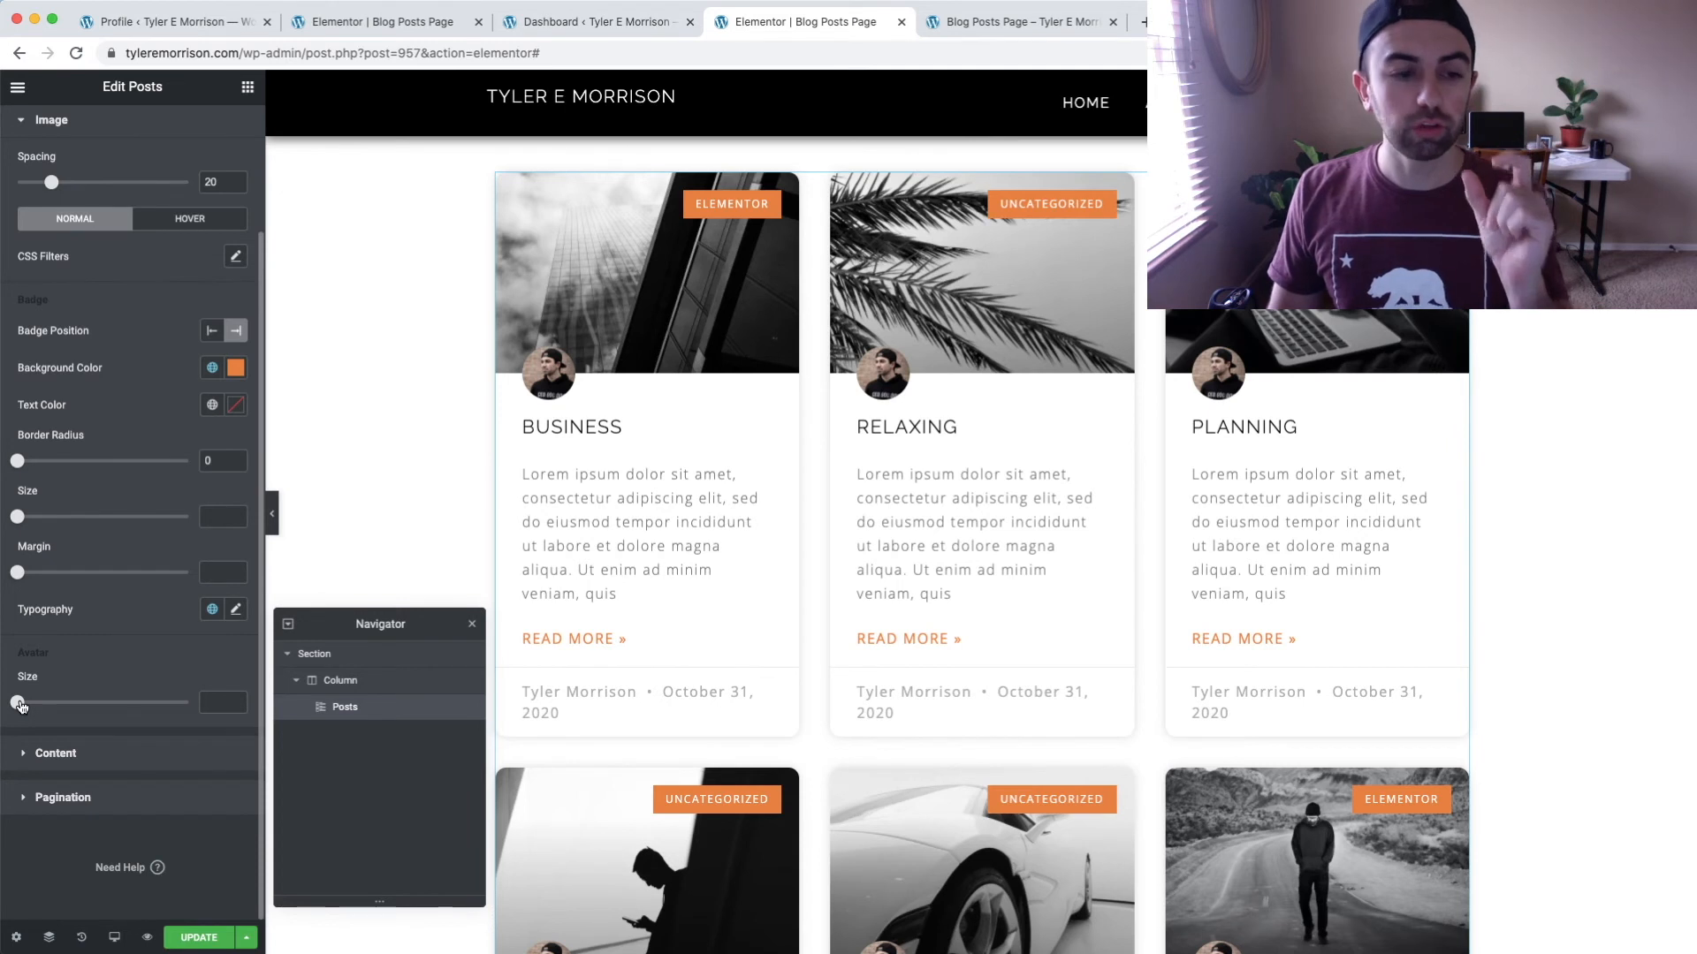
pyautogui.moveTo(49, 704); pyautogui.dragTo(175, 704)
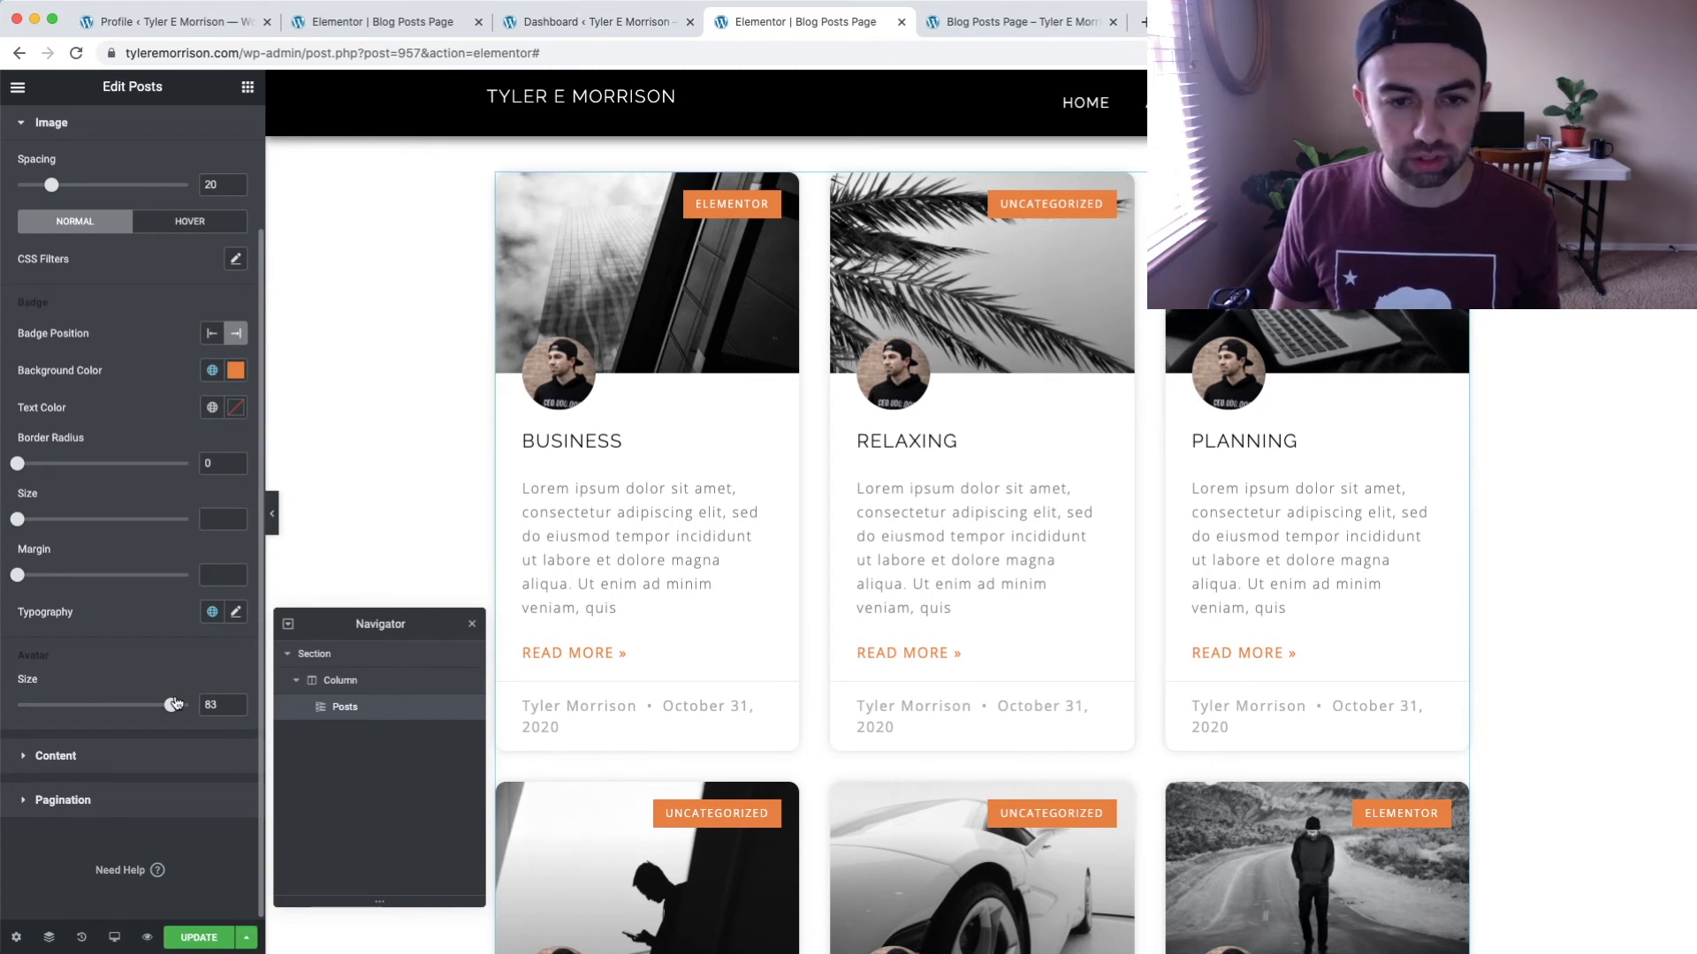
pyautogui.moveTo(175, 704); pyautogui.dragTo(118, 704)
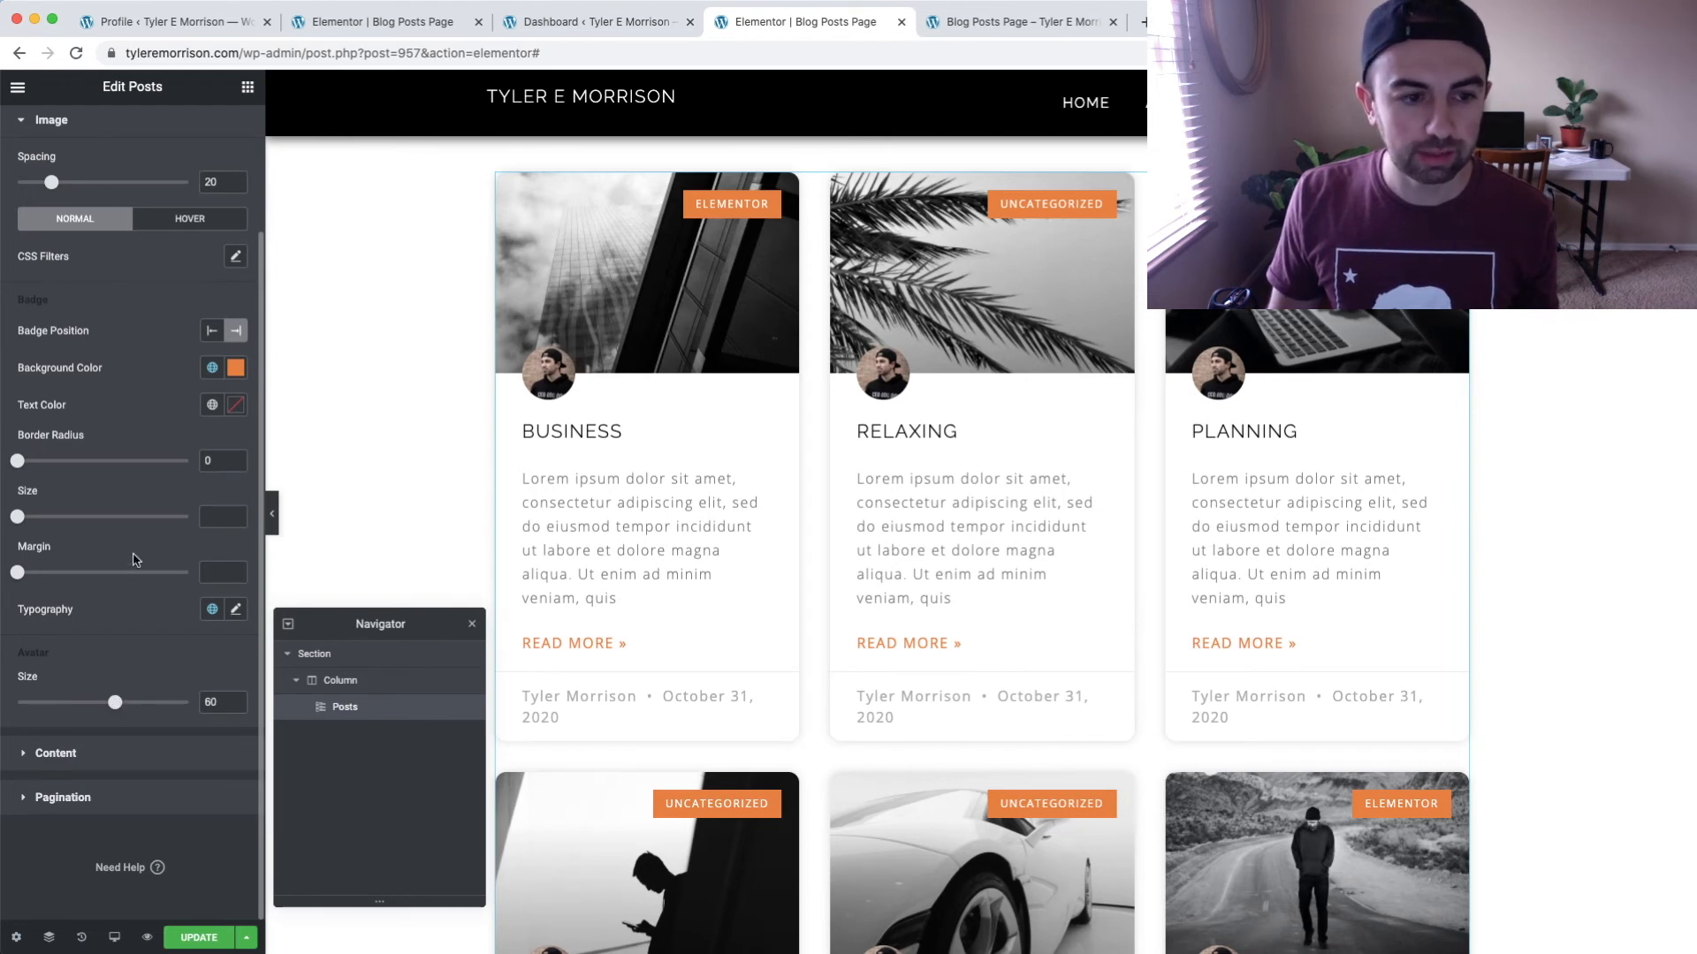
pyautogui.scroll(3, 123, 654)
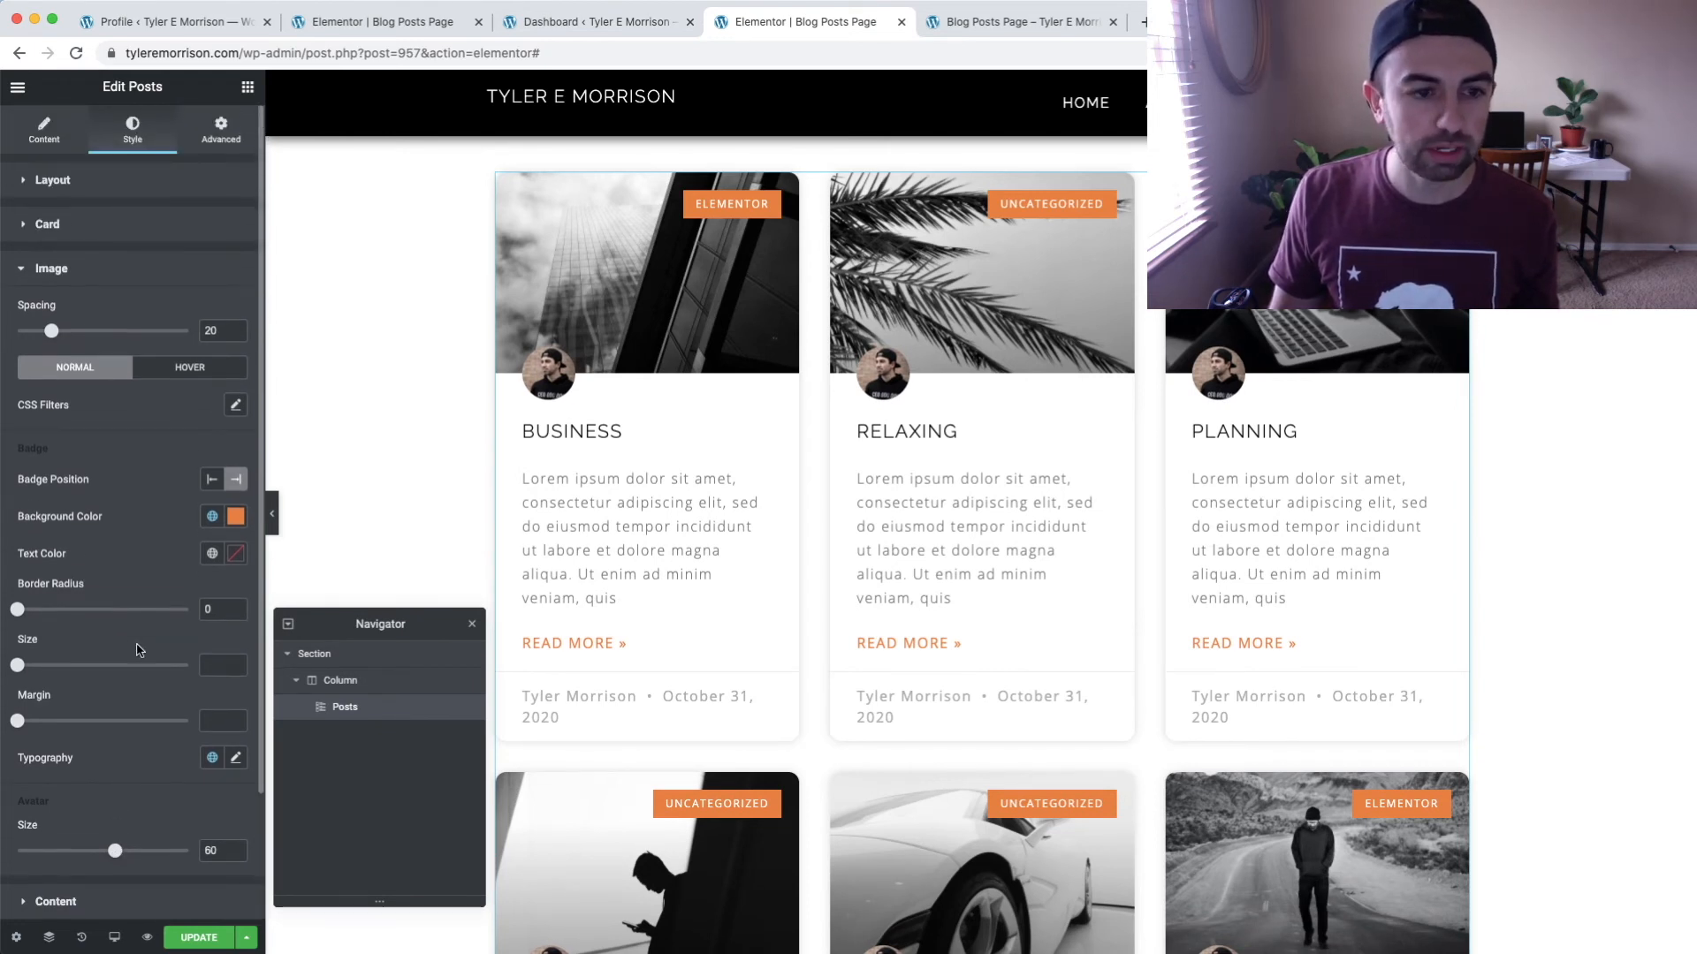
pyautogui.scroll(-3, 136, 654)
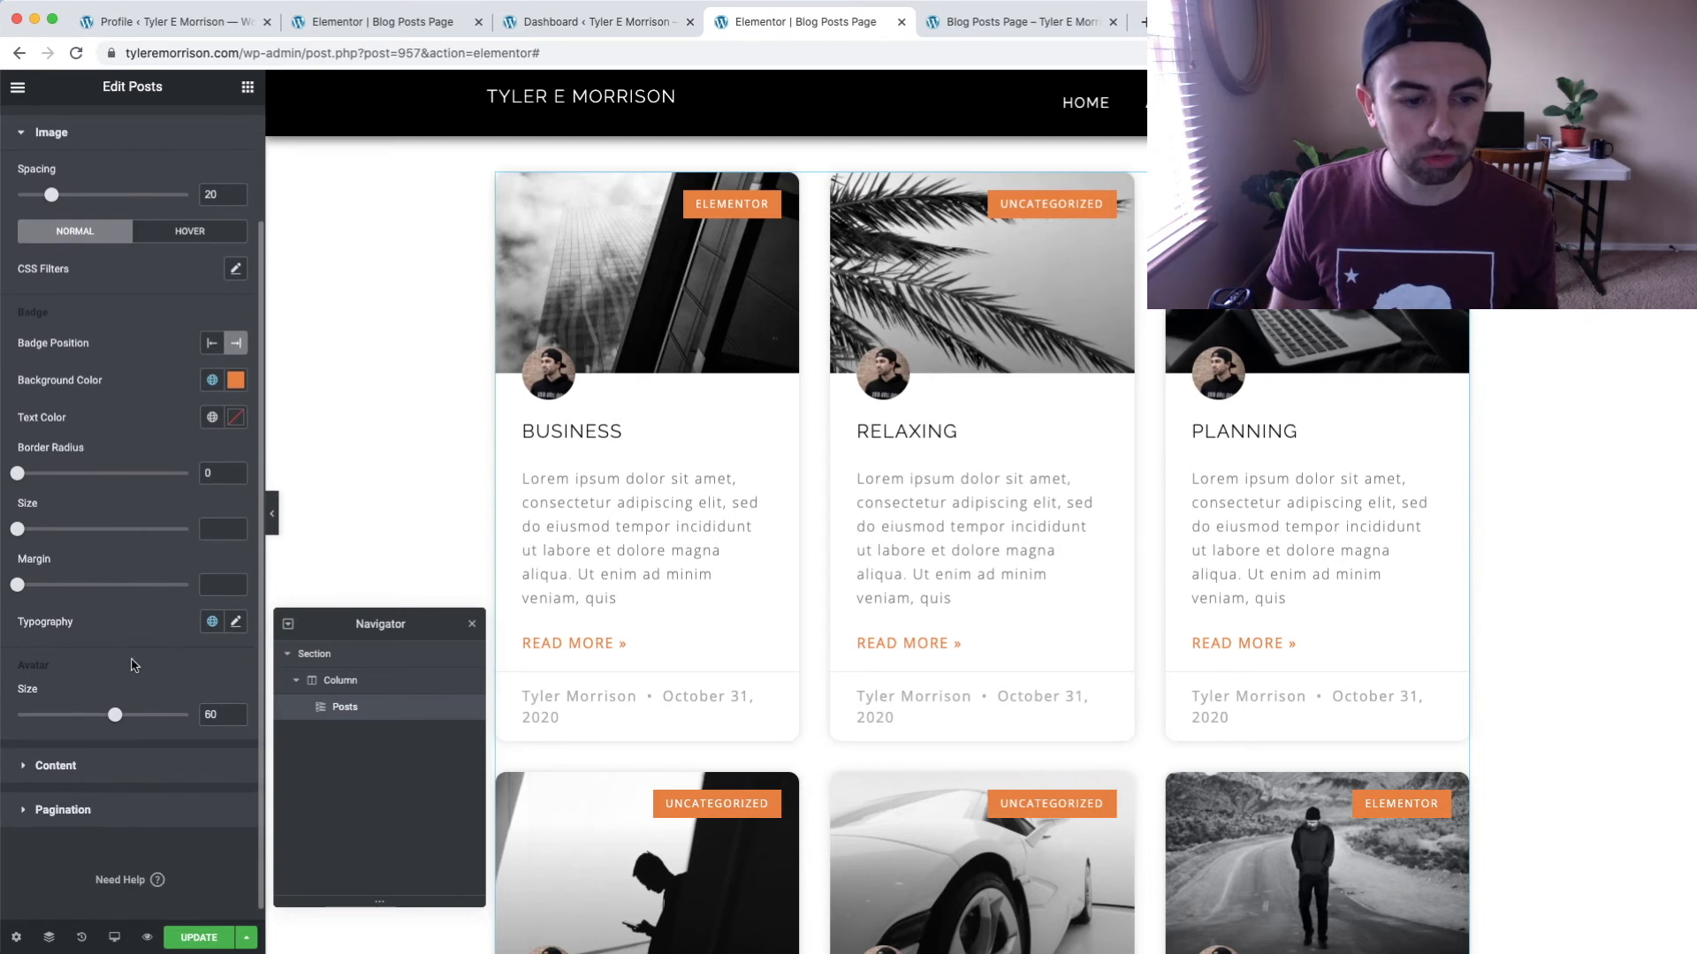
# Preview the posts page in the Mobile view and set the avatar Size to 73.
pyautogui.click(111, 942)
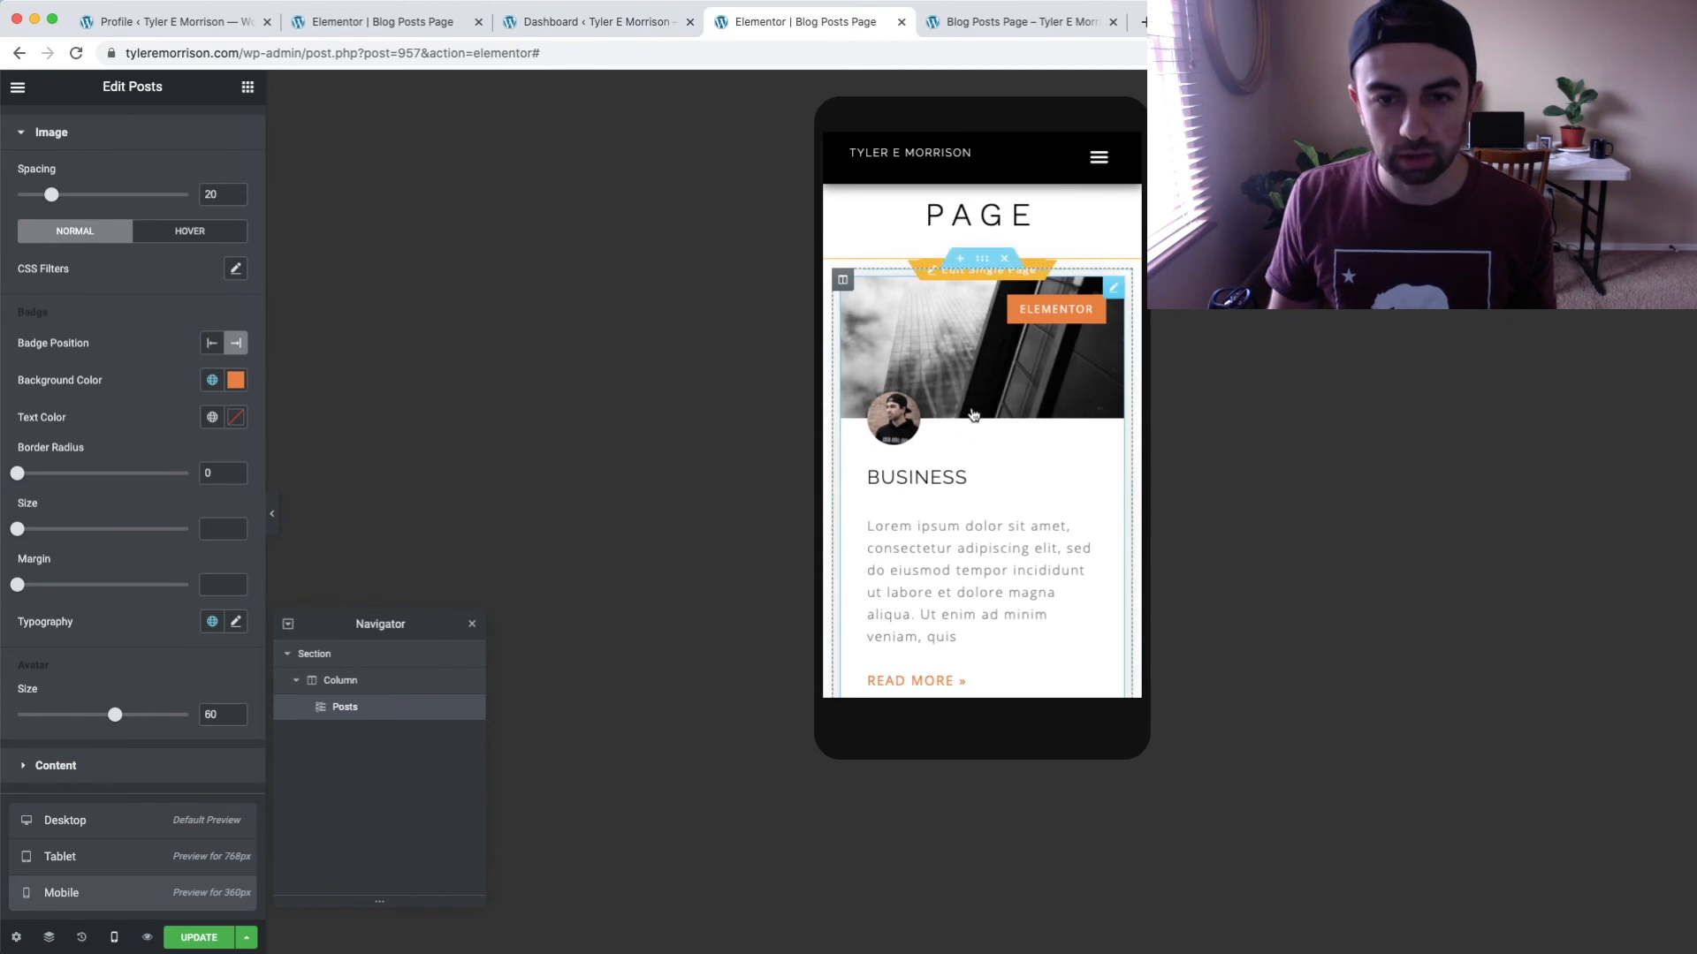
pyautogui.scroll(-4, 947, 424)
pyautogui.scroll(3, 951, 425)
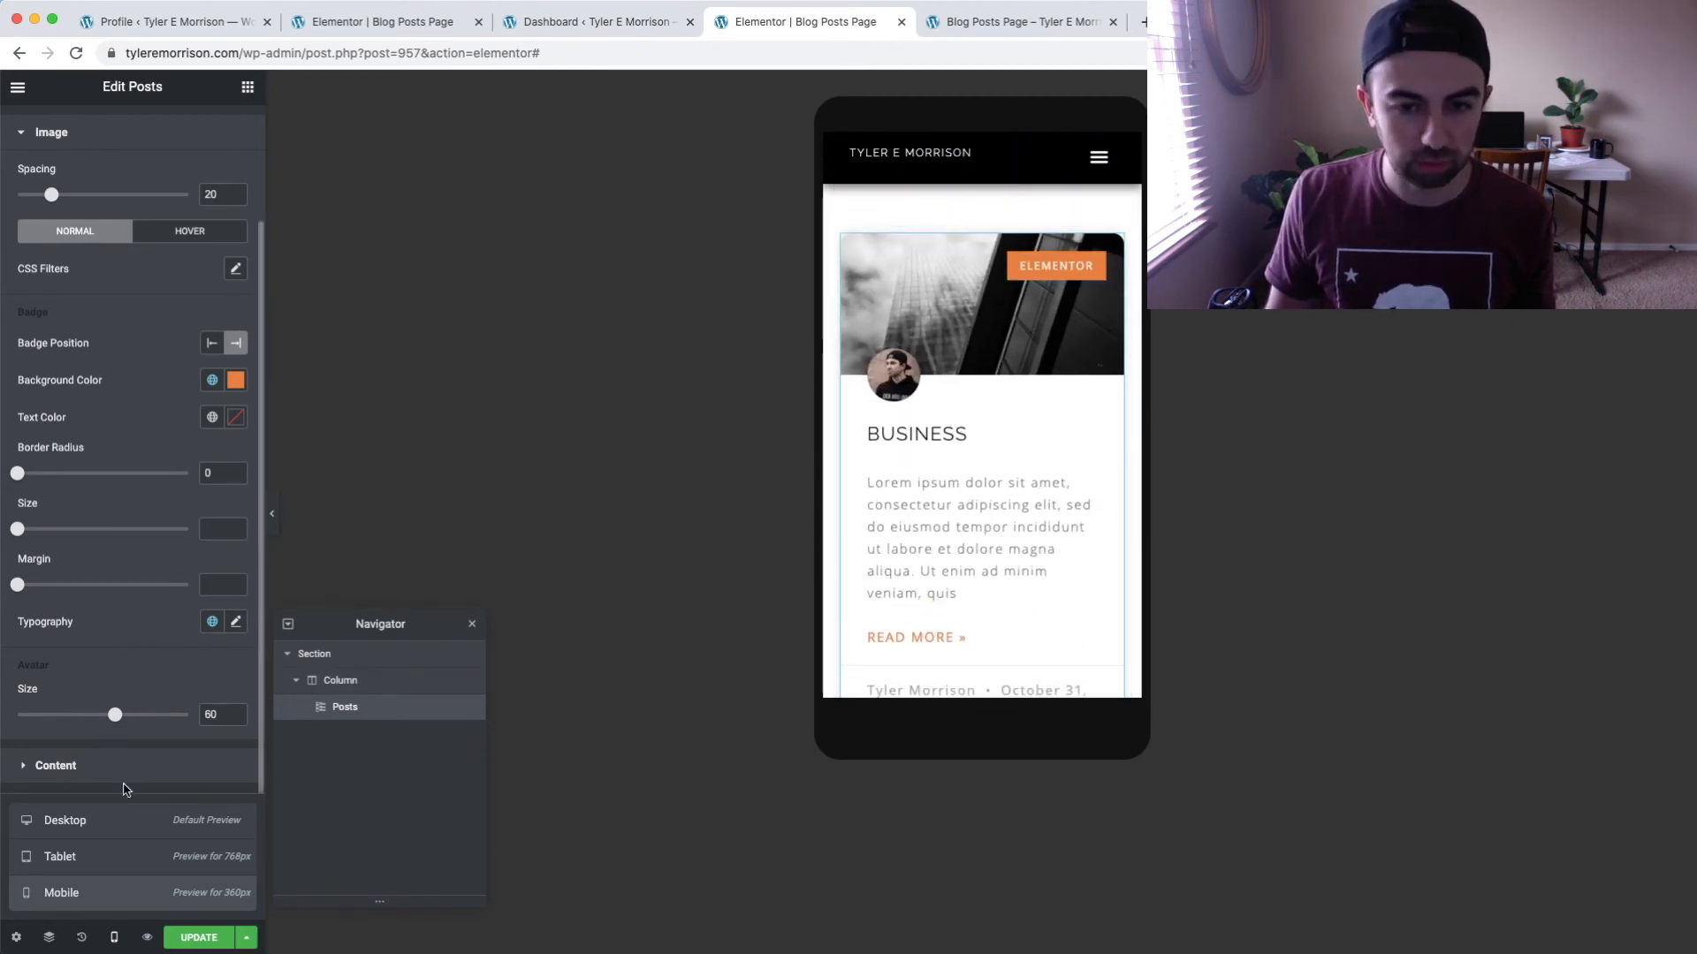
pyautogui.moveTo(136, 721); pyautogui.dragTo(152, 720)
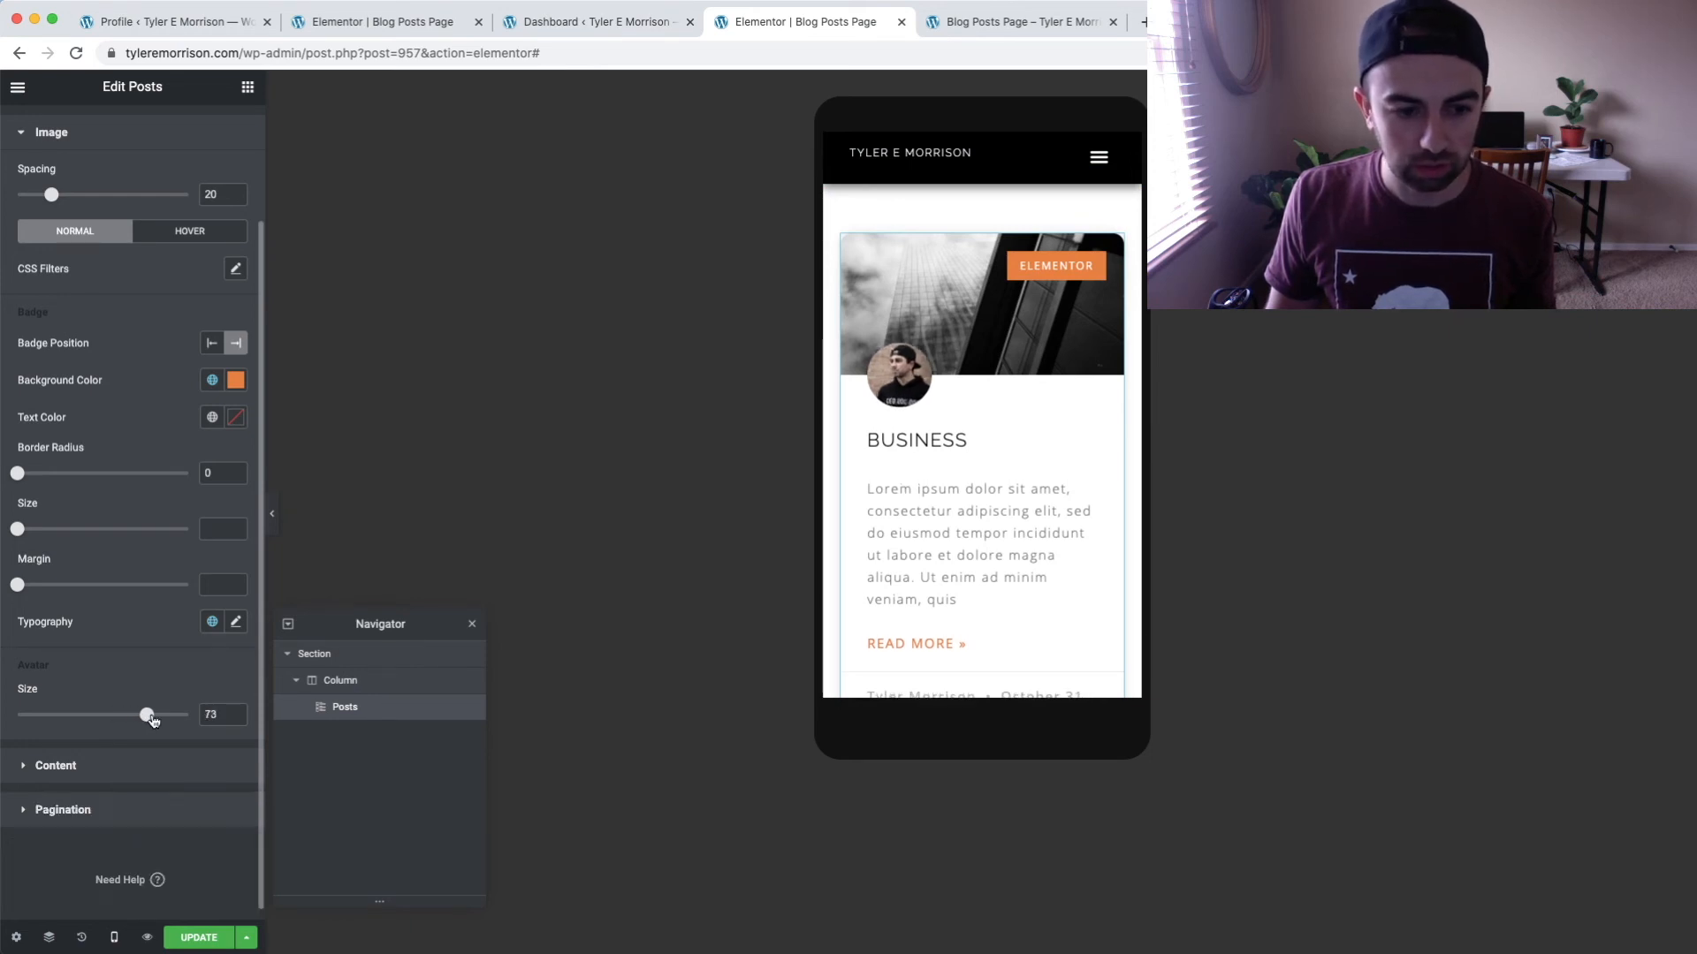
# Return to the Desktop view, try an avatar Size of 90, and compare the cards in the Mobile and Desktop views.
pyautogui.click(115, 939)
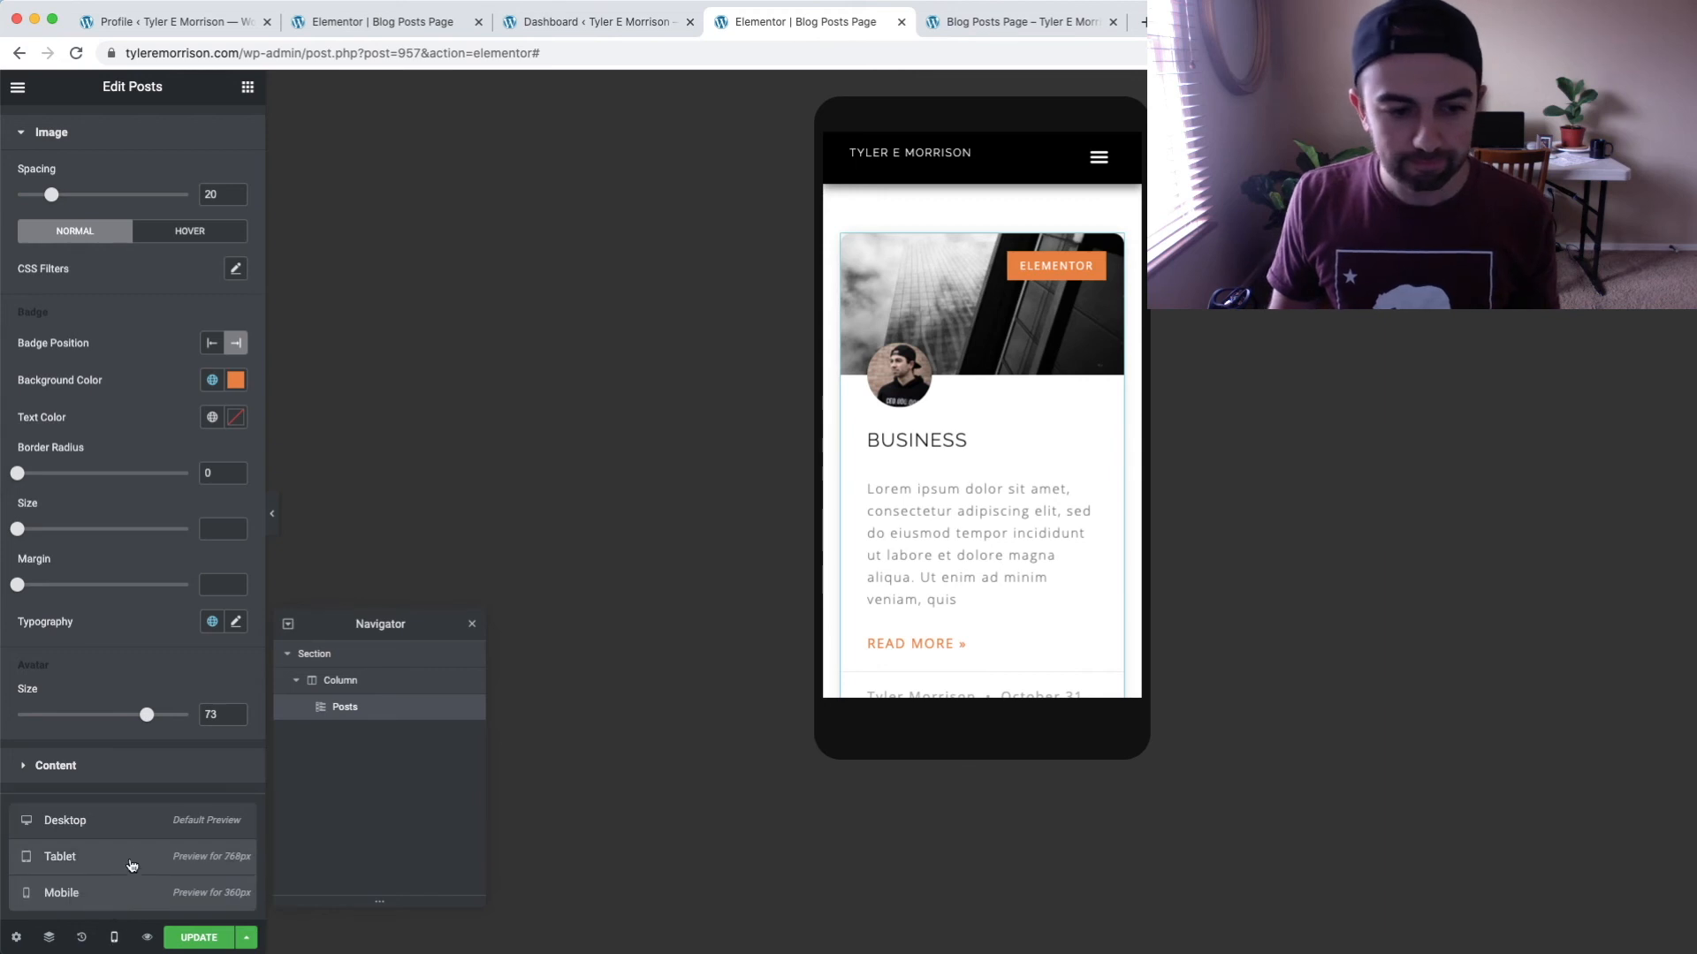
pyautogui.hotkey('ctrl', 'shift', 'm')
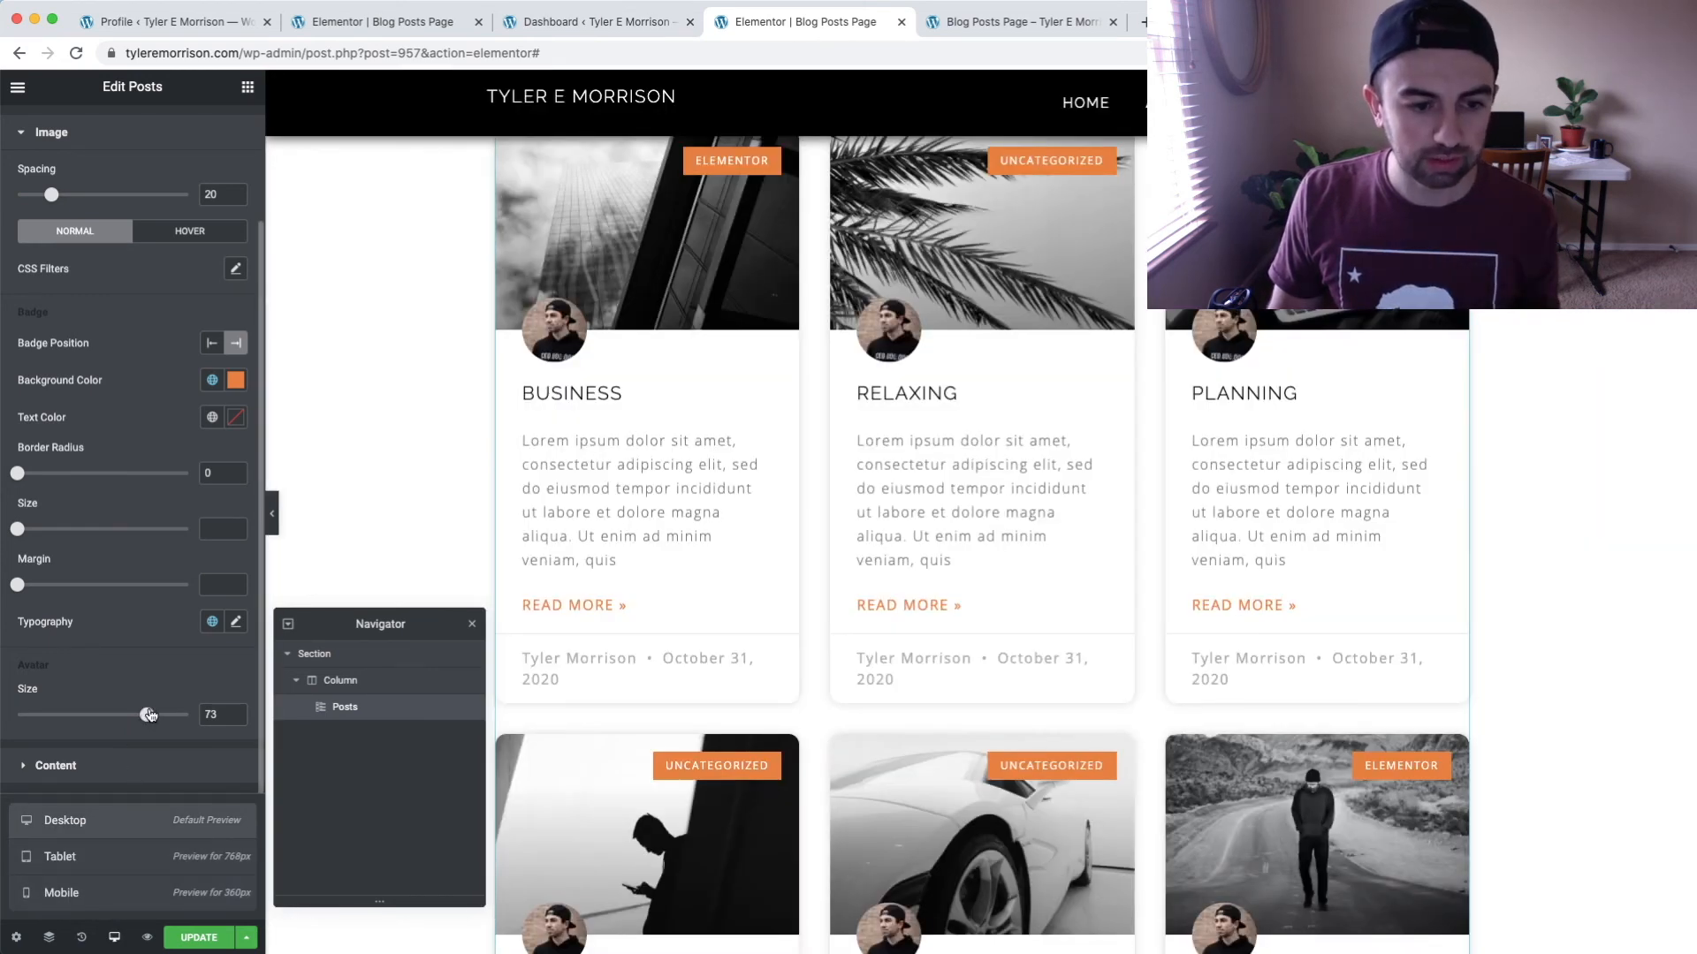
pyautogui.moveTo(149, 715); pyautogui.dragTo(188, 715)
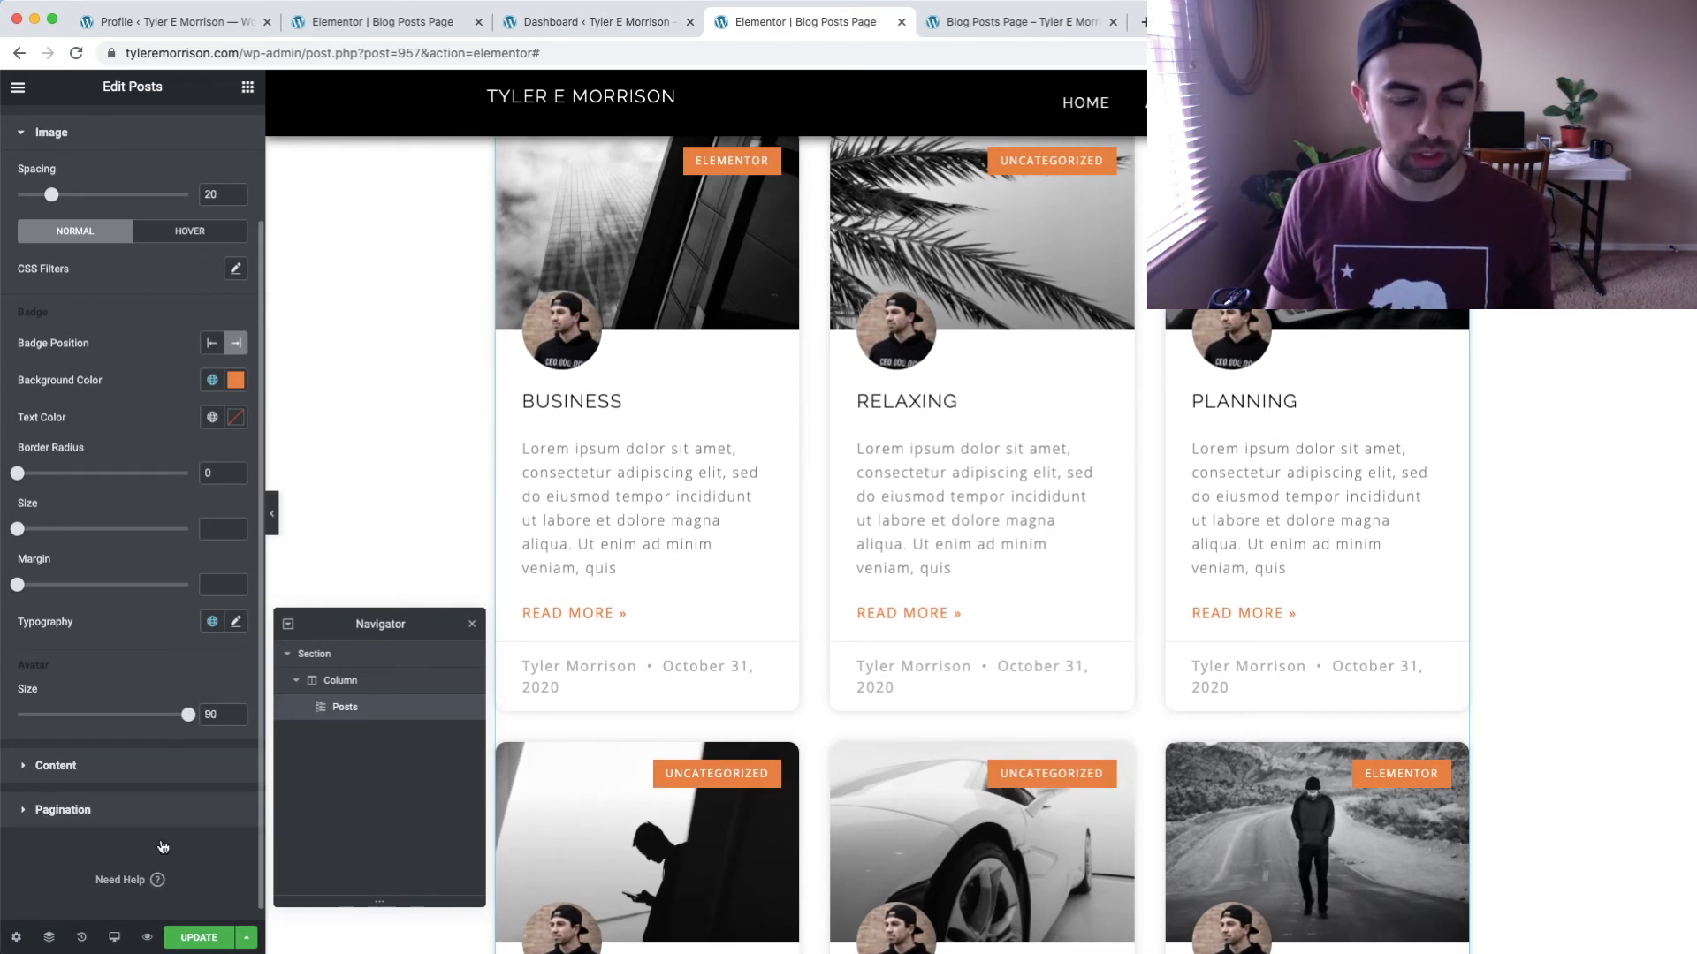
pyautogui.click(114, 936)
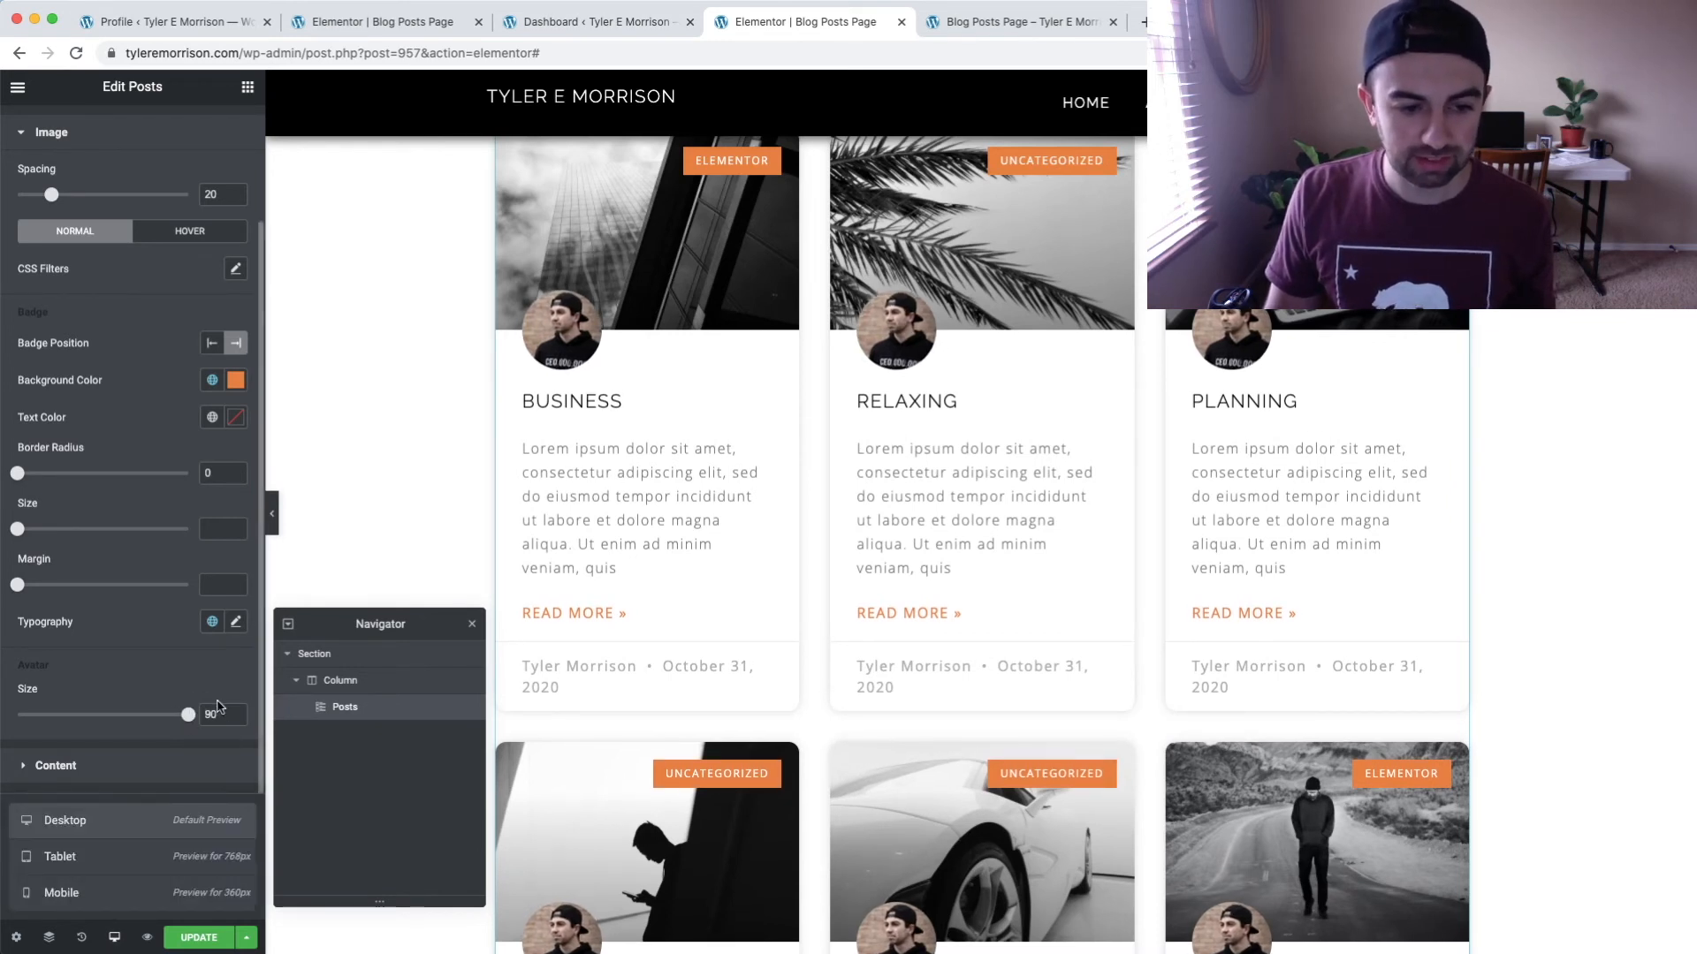
pyautogui.click(97, 891)
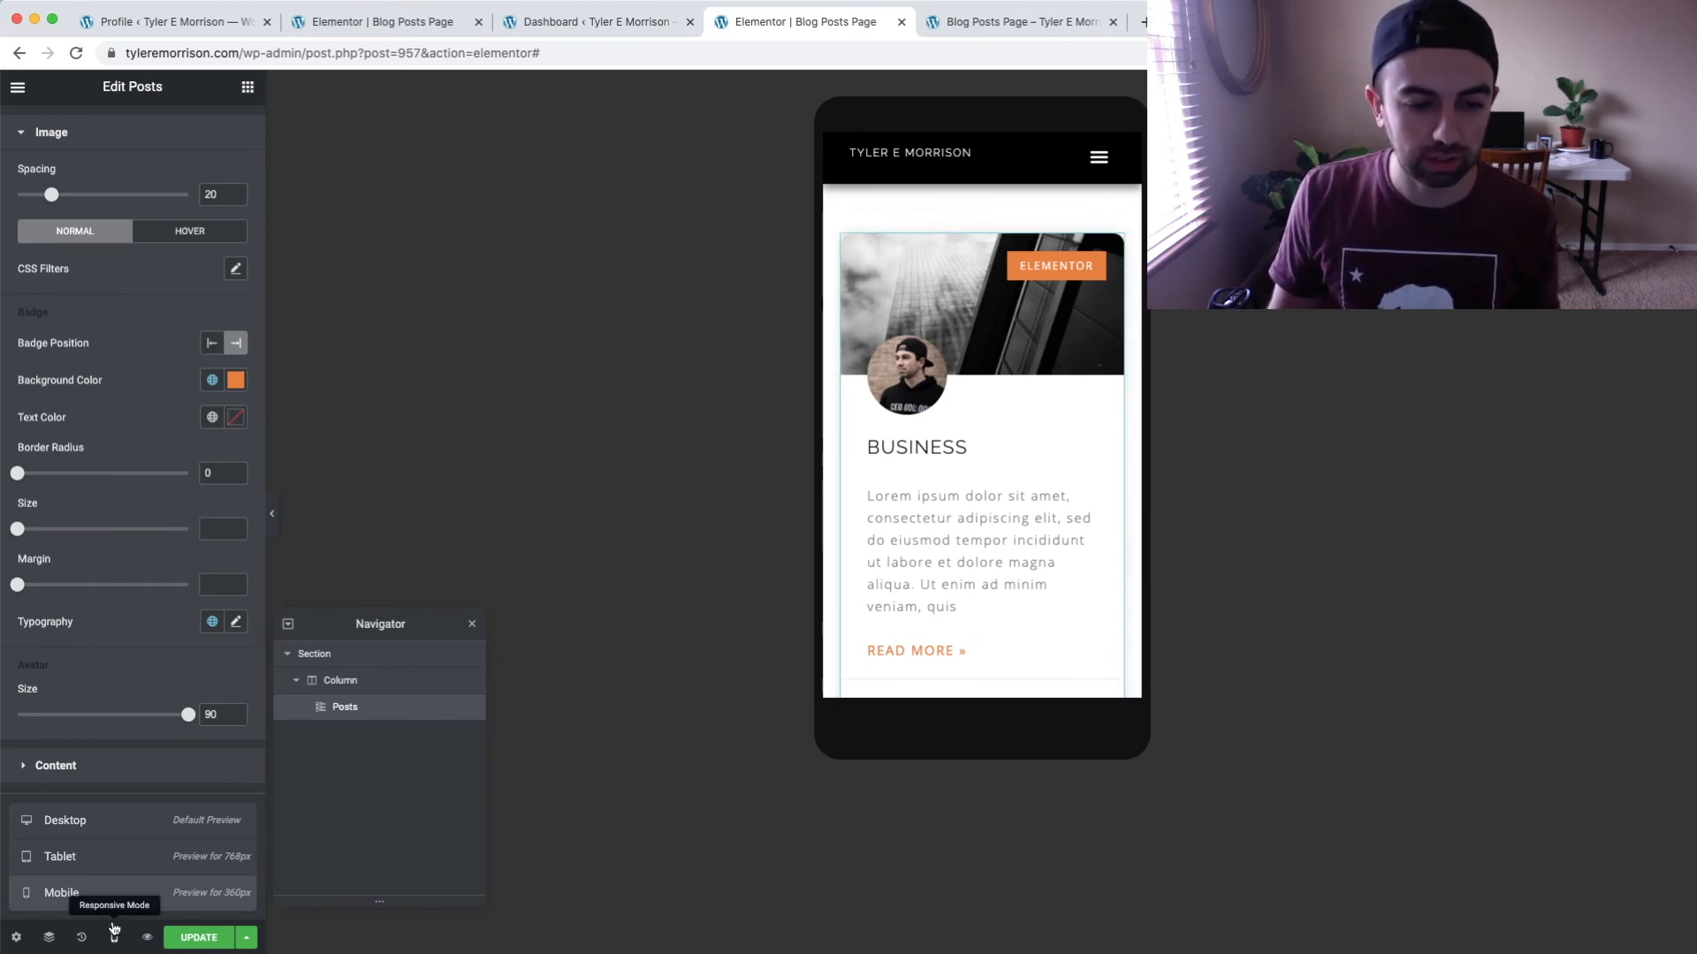
pyautogui.click(143, 828)
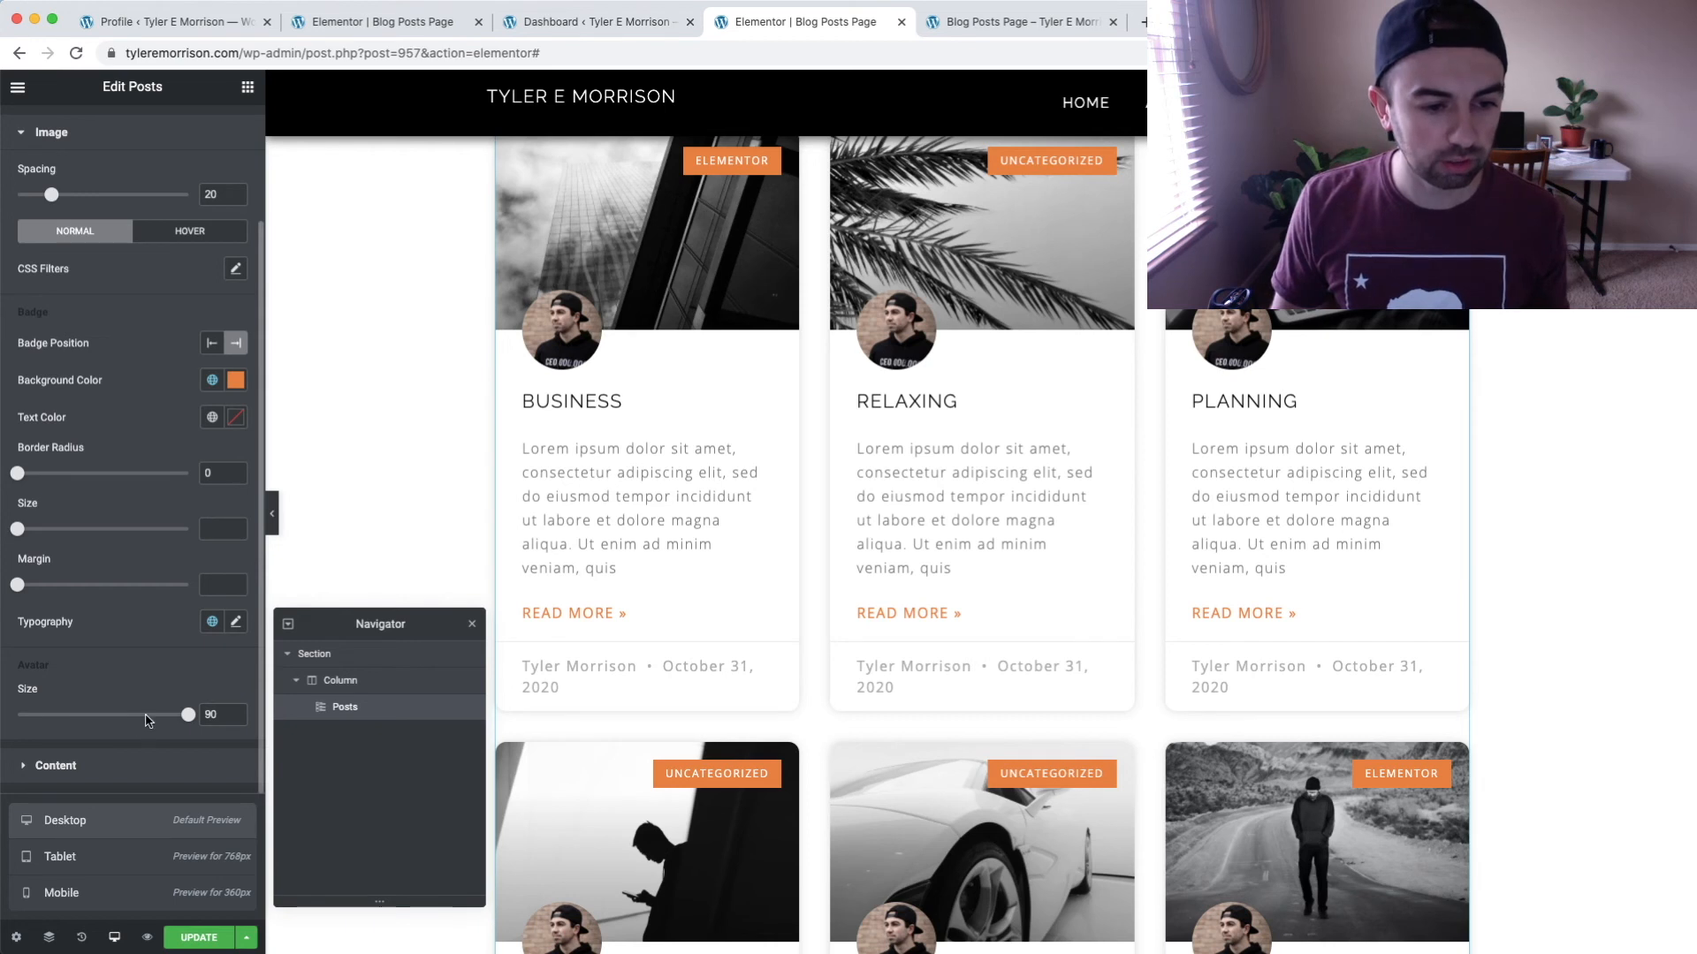
pyautogui.click(114, 936)
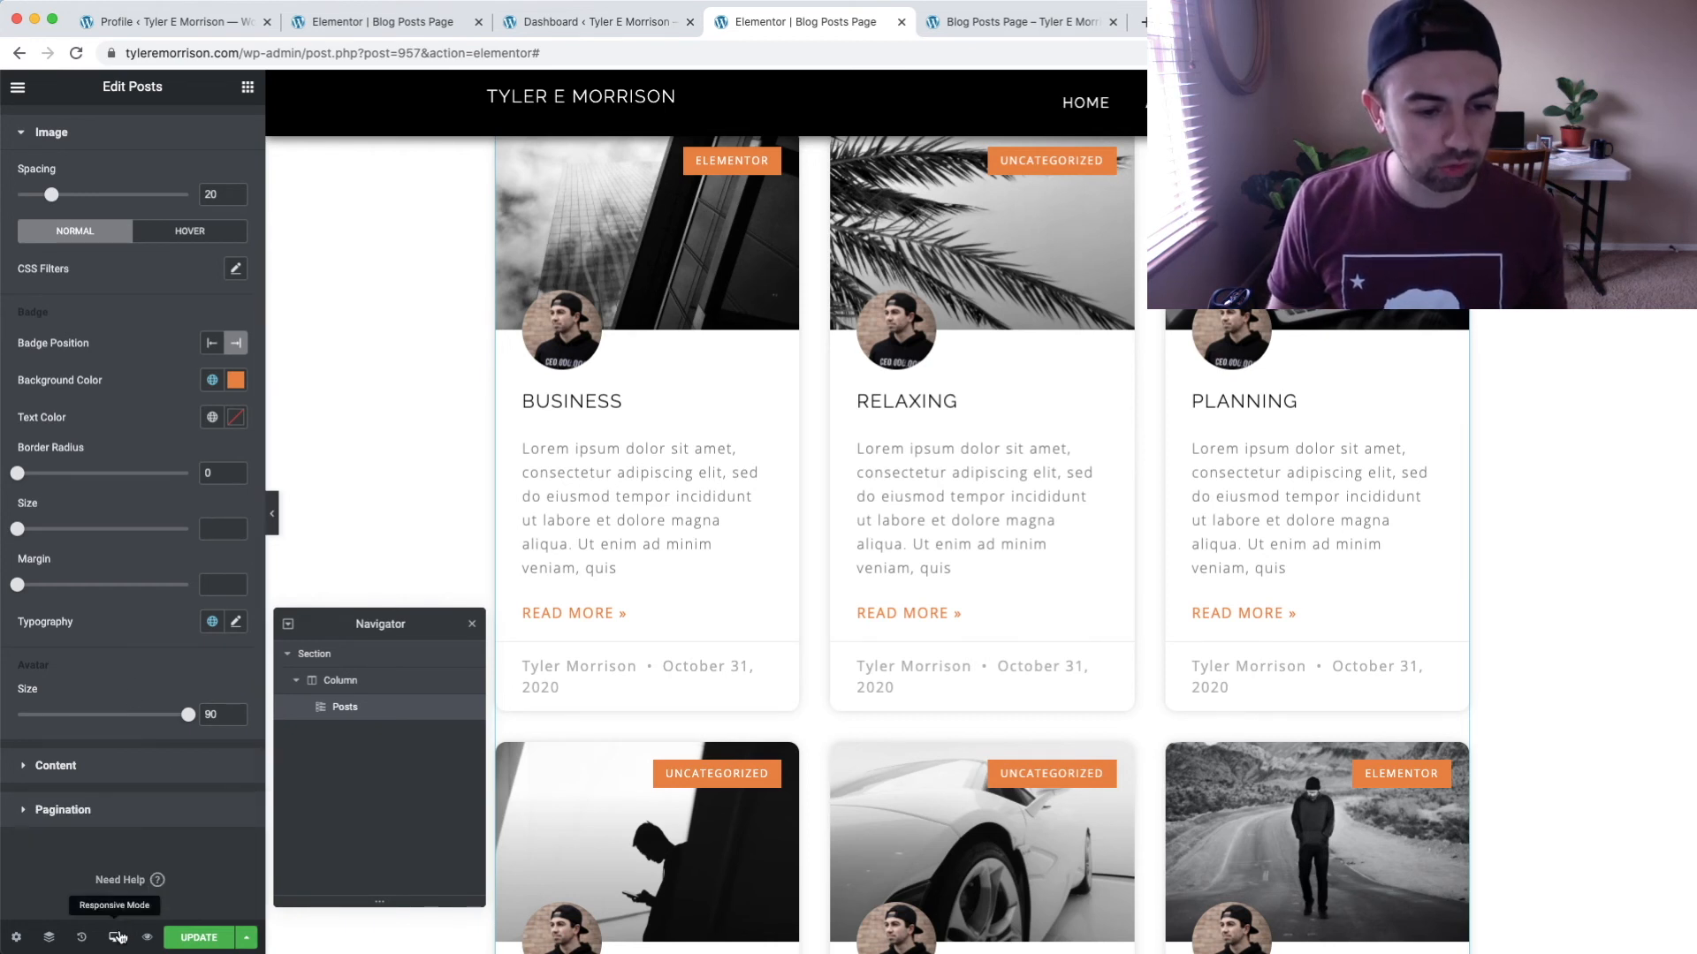
# Set the Meta typography Size to 12 px in the post cards' Content styling.
pyautogui.click(58, 765)
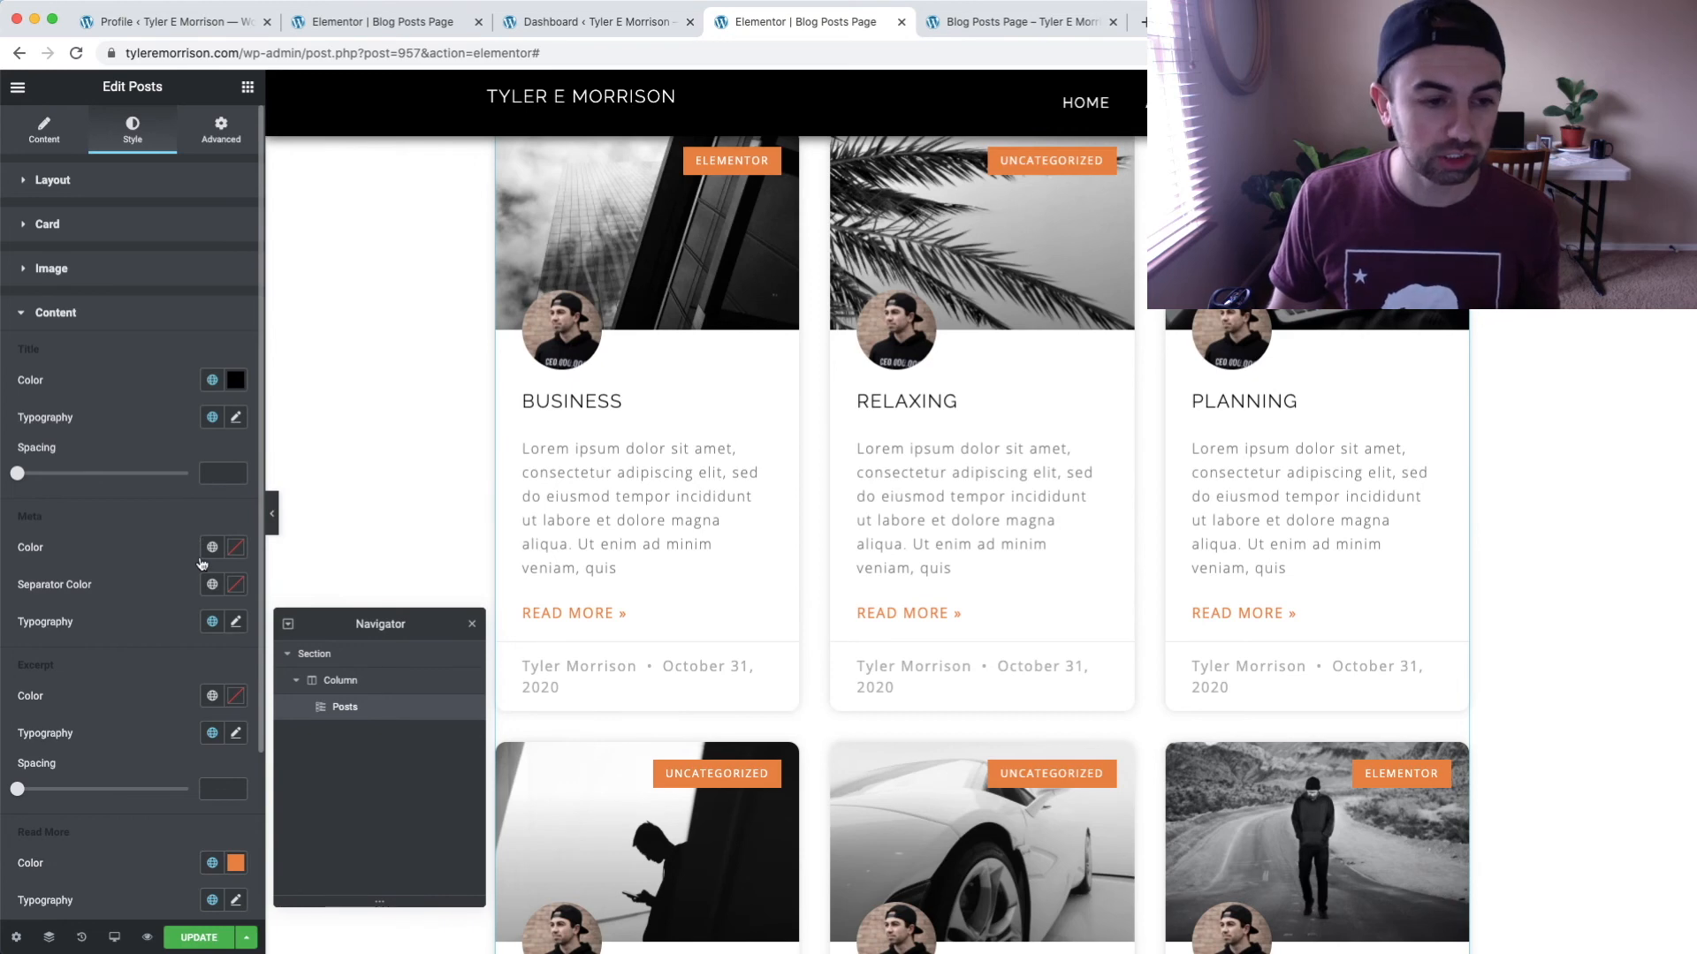
pyautogui.click(234, 623)
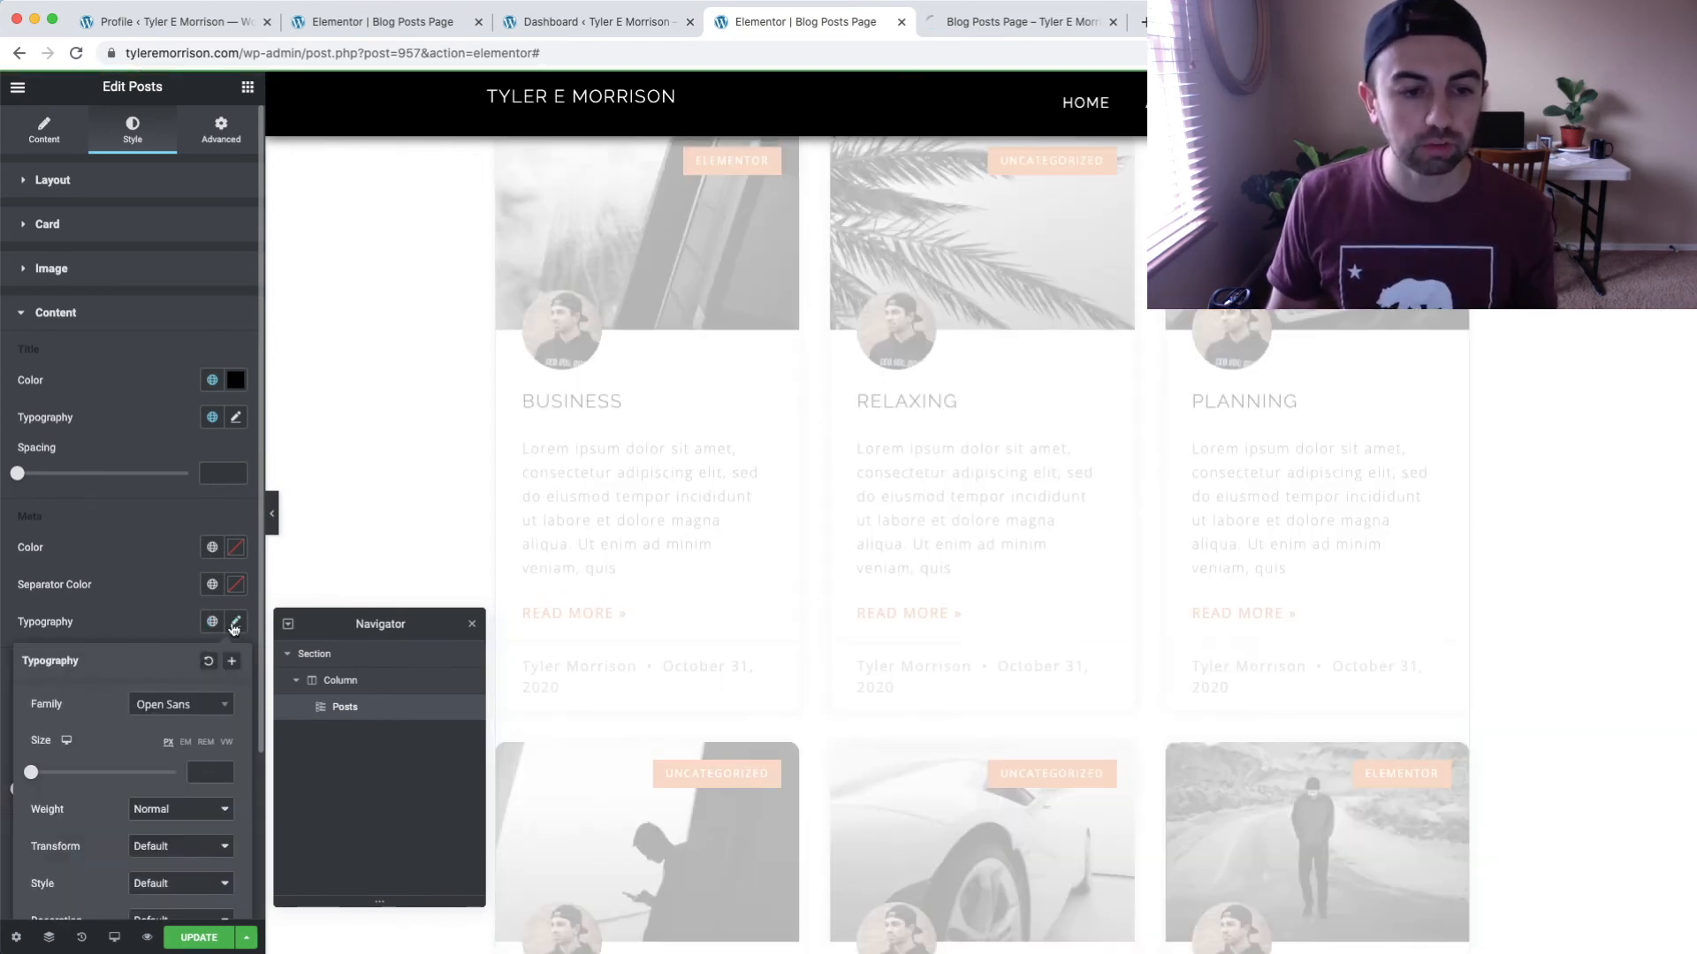
pyautogui.moveTo(32, 773); pyautogui.dragTo(42, 773)
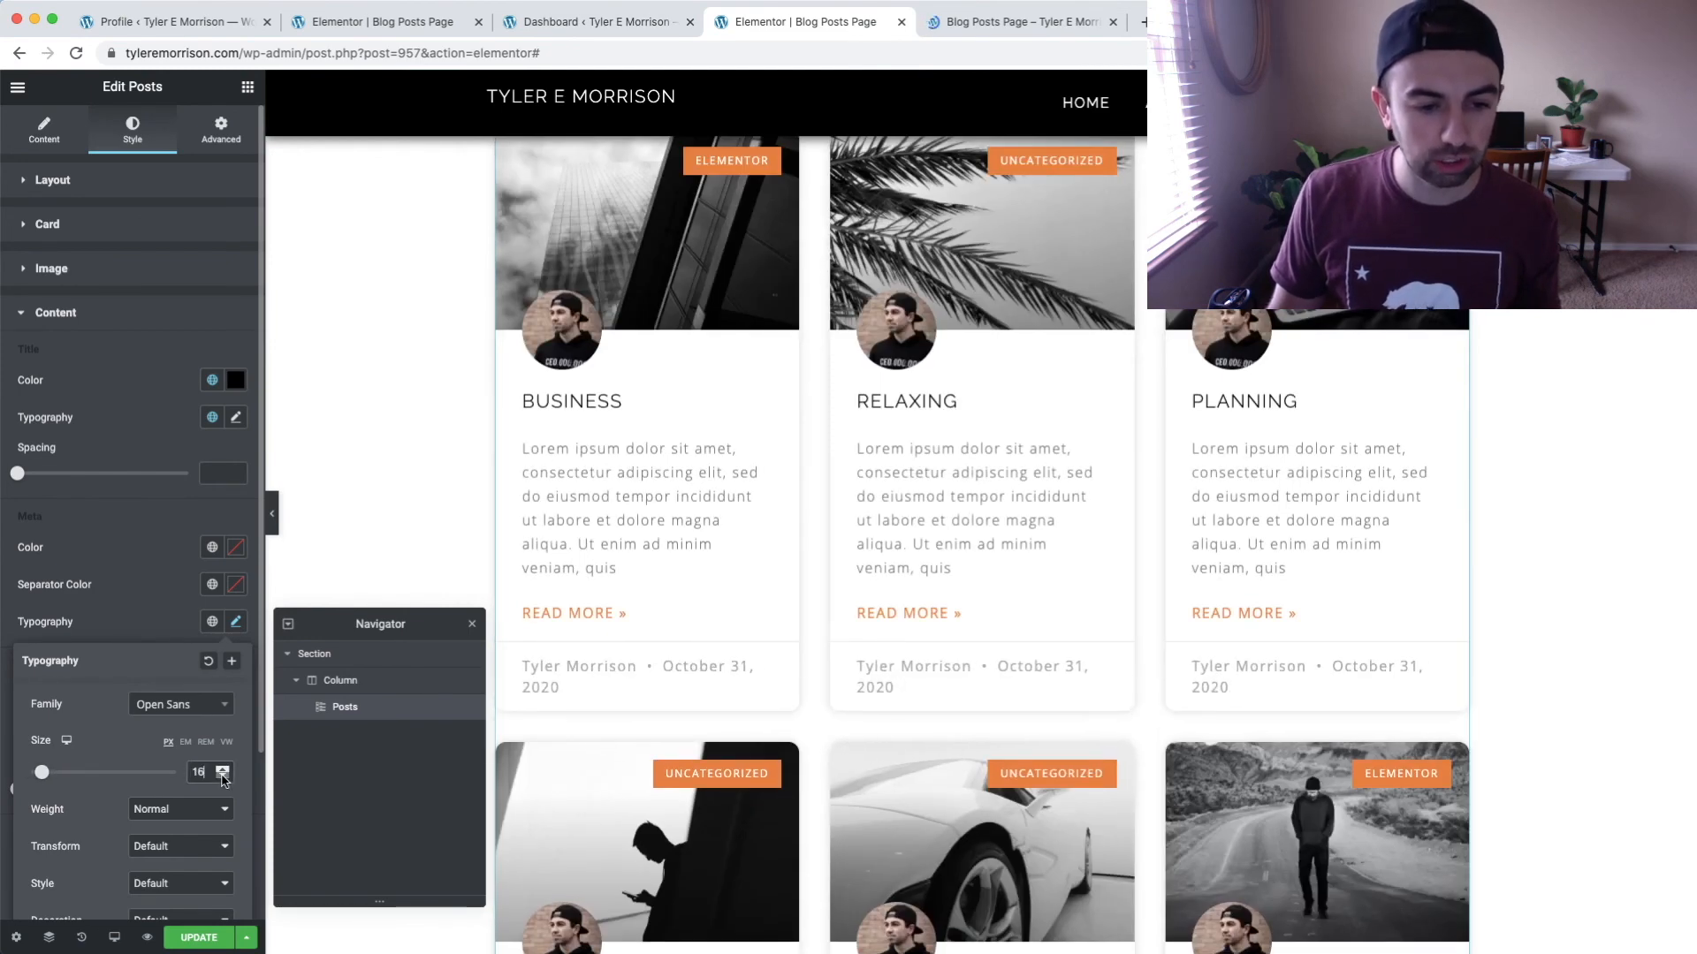
pyautogui.press('BackSpace')
pyautogui.write('1')
pyautogui.click(223, 776)
pyautogui.click(222, 775)
pyautogui.click(223, 775)
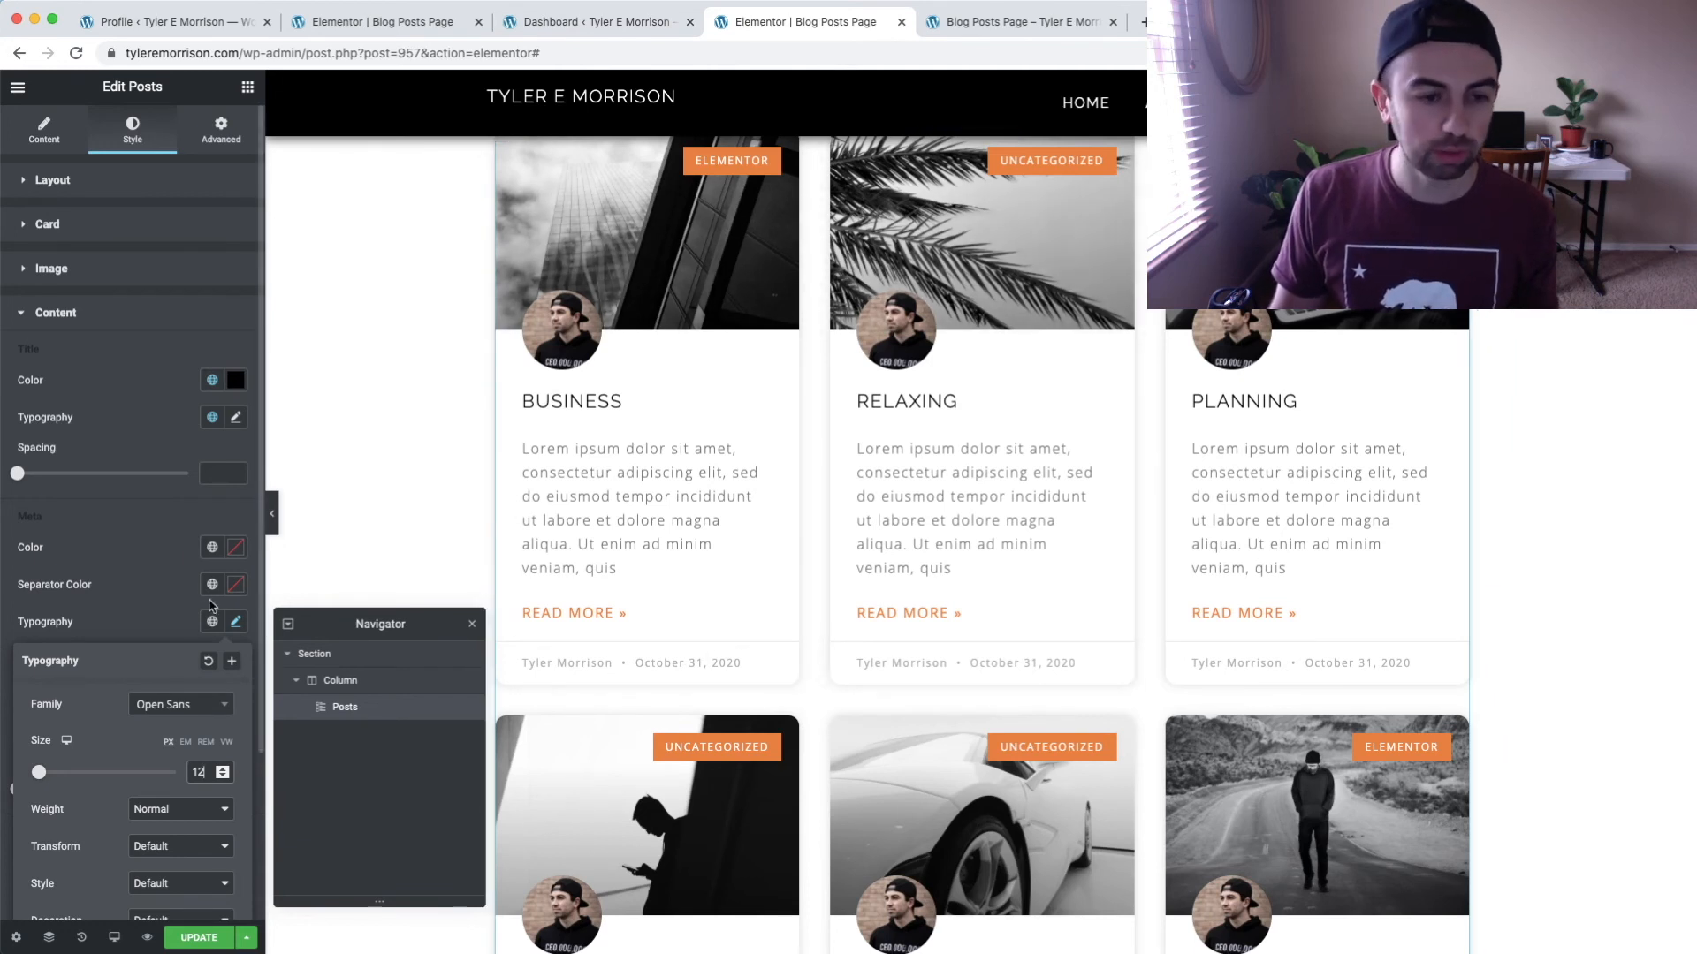
pyautogui.click(163, 591)
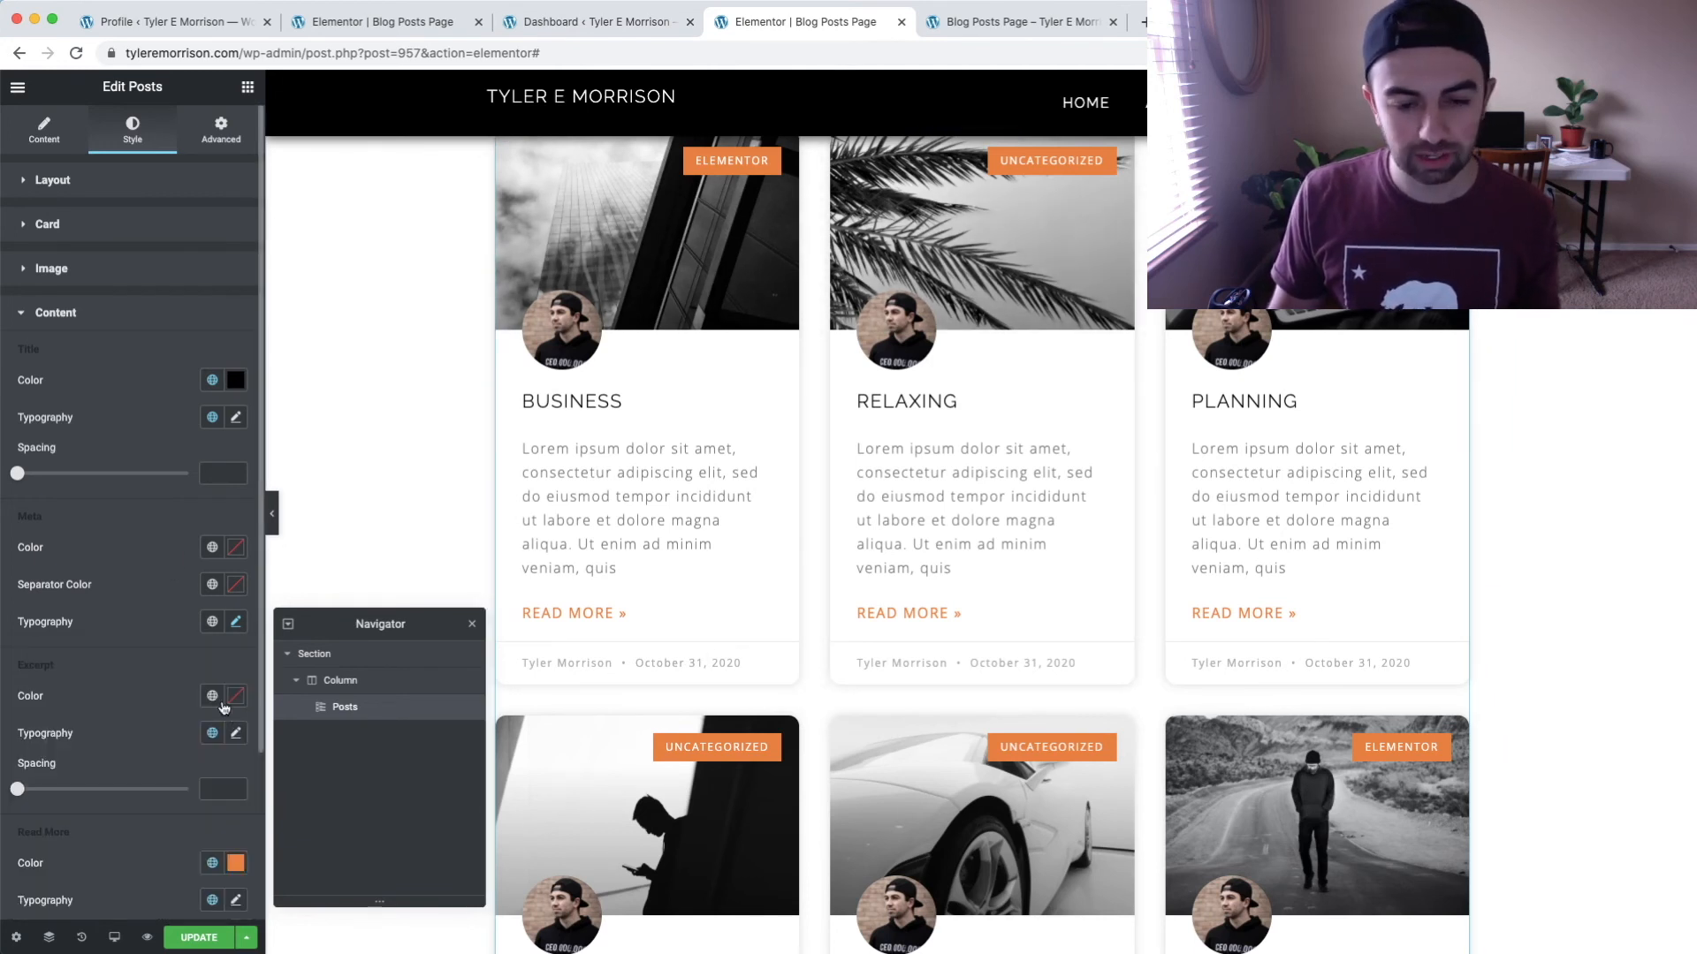
# Review the Excerpt and Read More style options and the Pagination colors for the Normal, Hover and Active states.
pyautogui.scroll(-4, 227, 566)
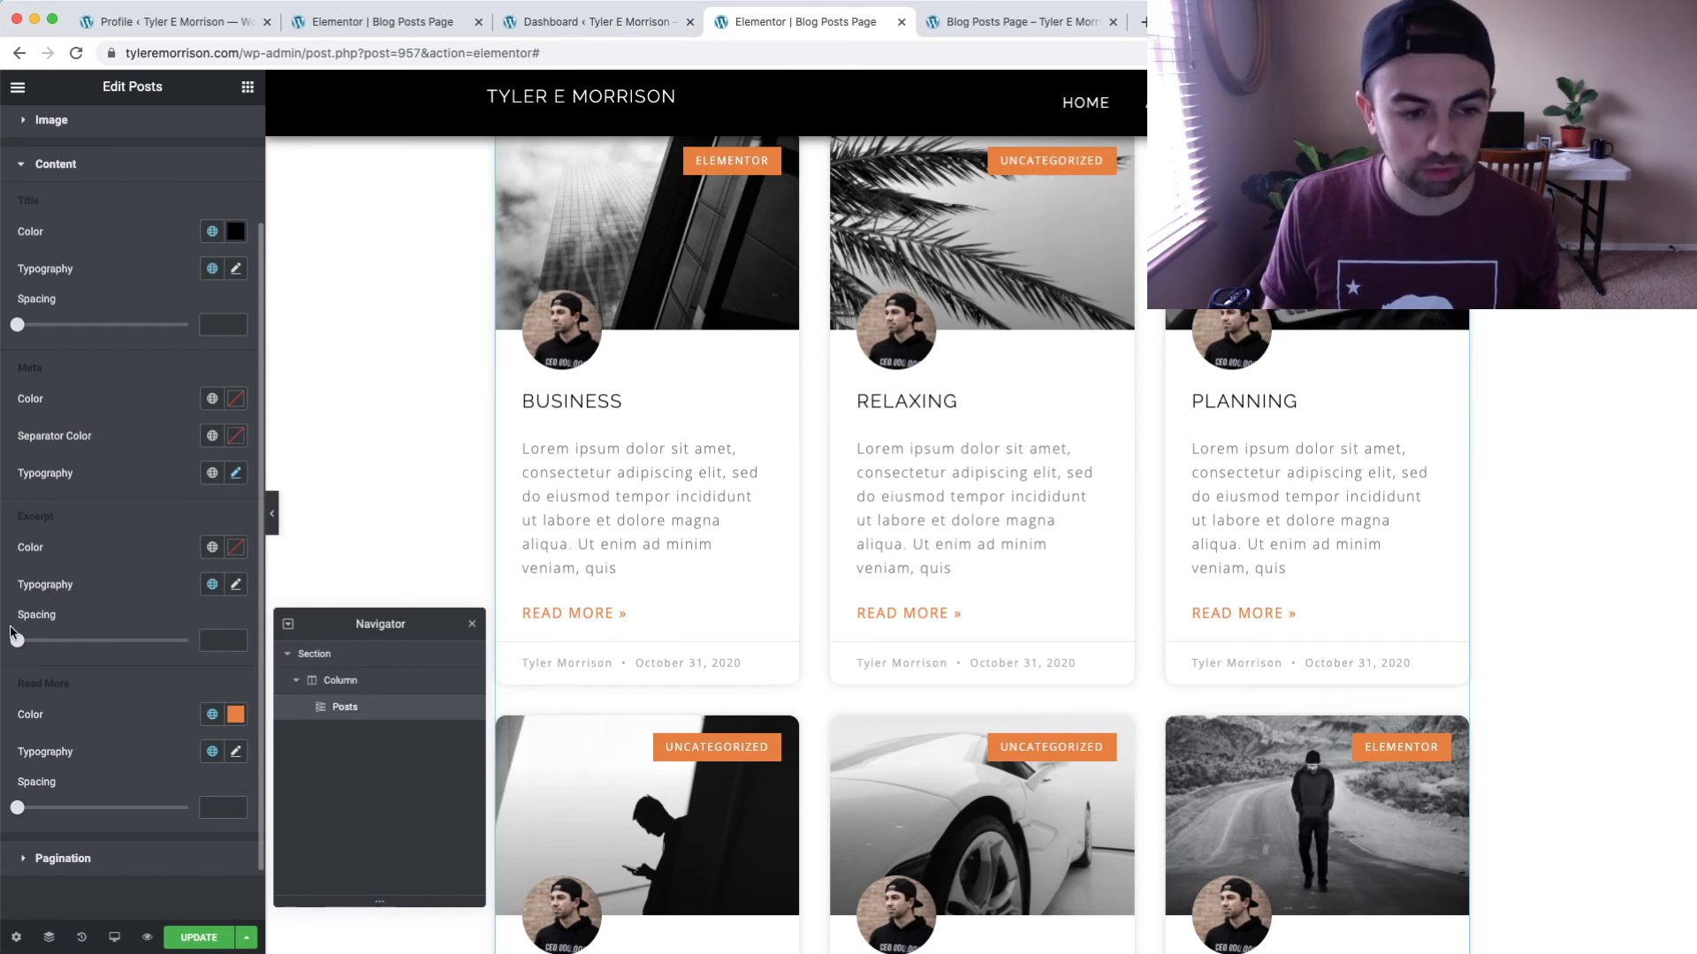
pyautogui.scroll(-1, 129, 730)
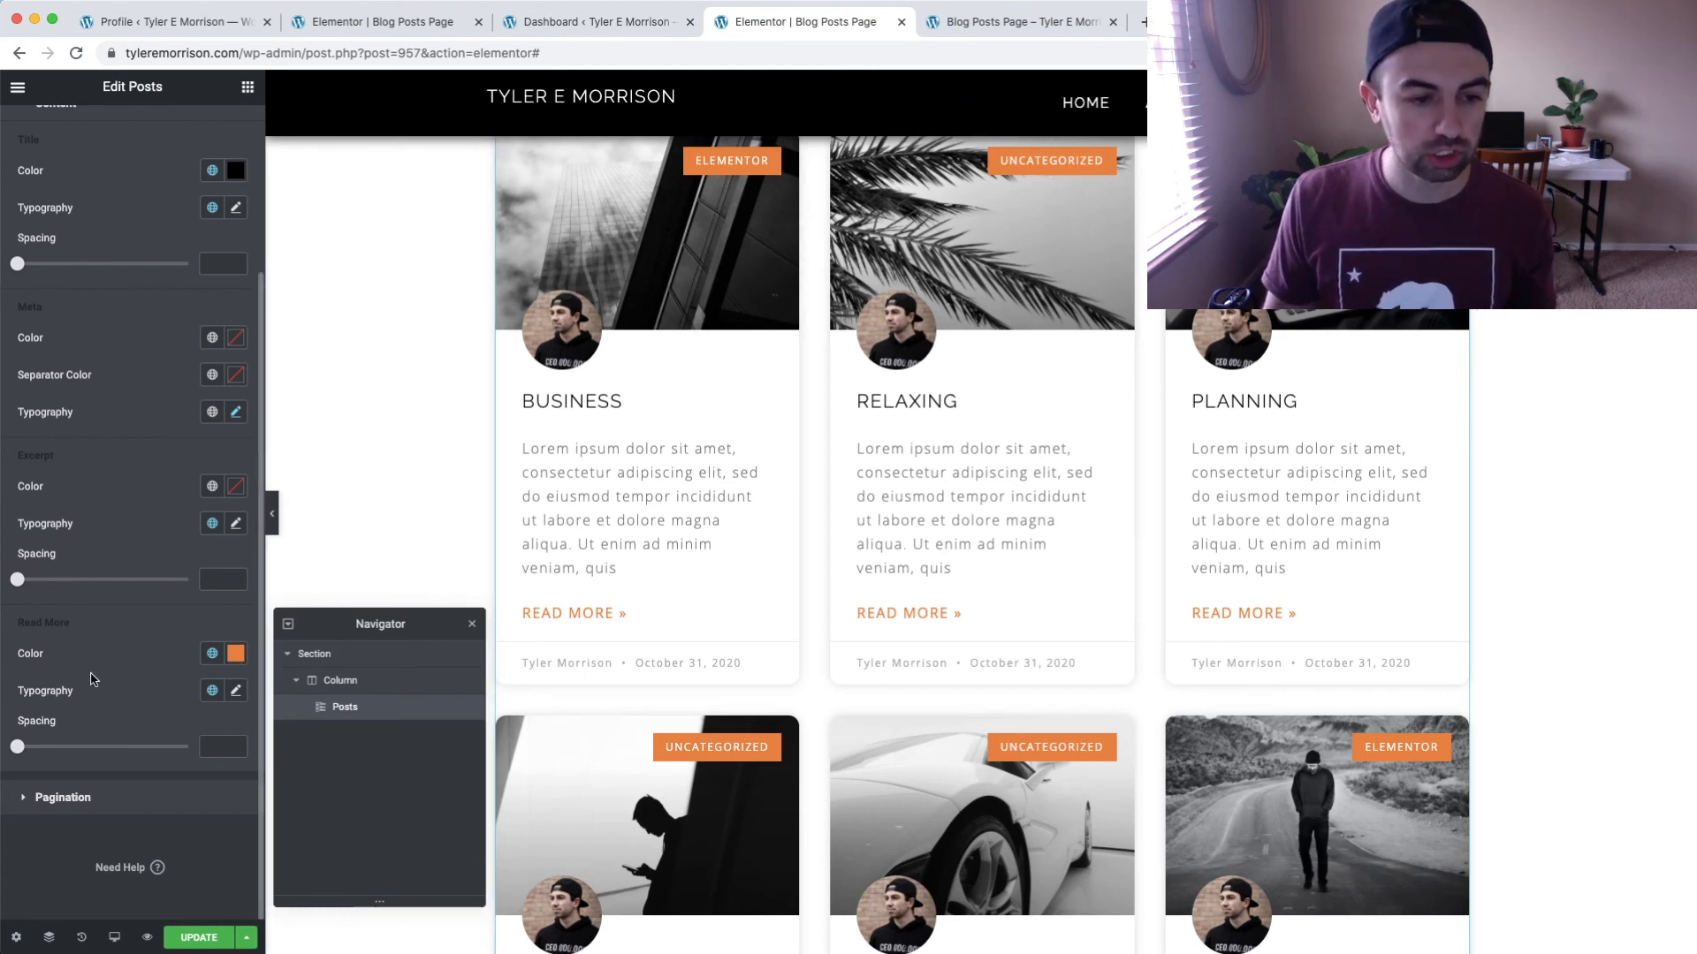
pyautogui.click(109, 805)
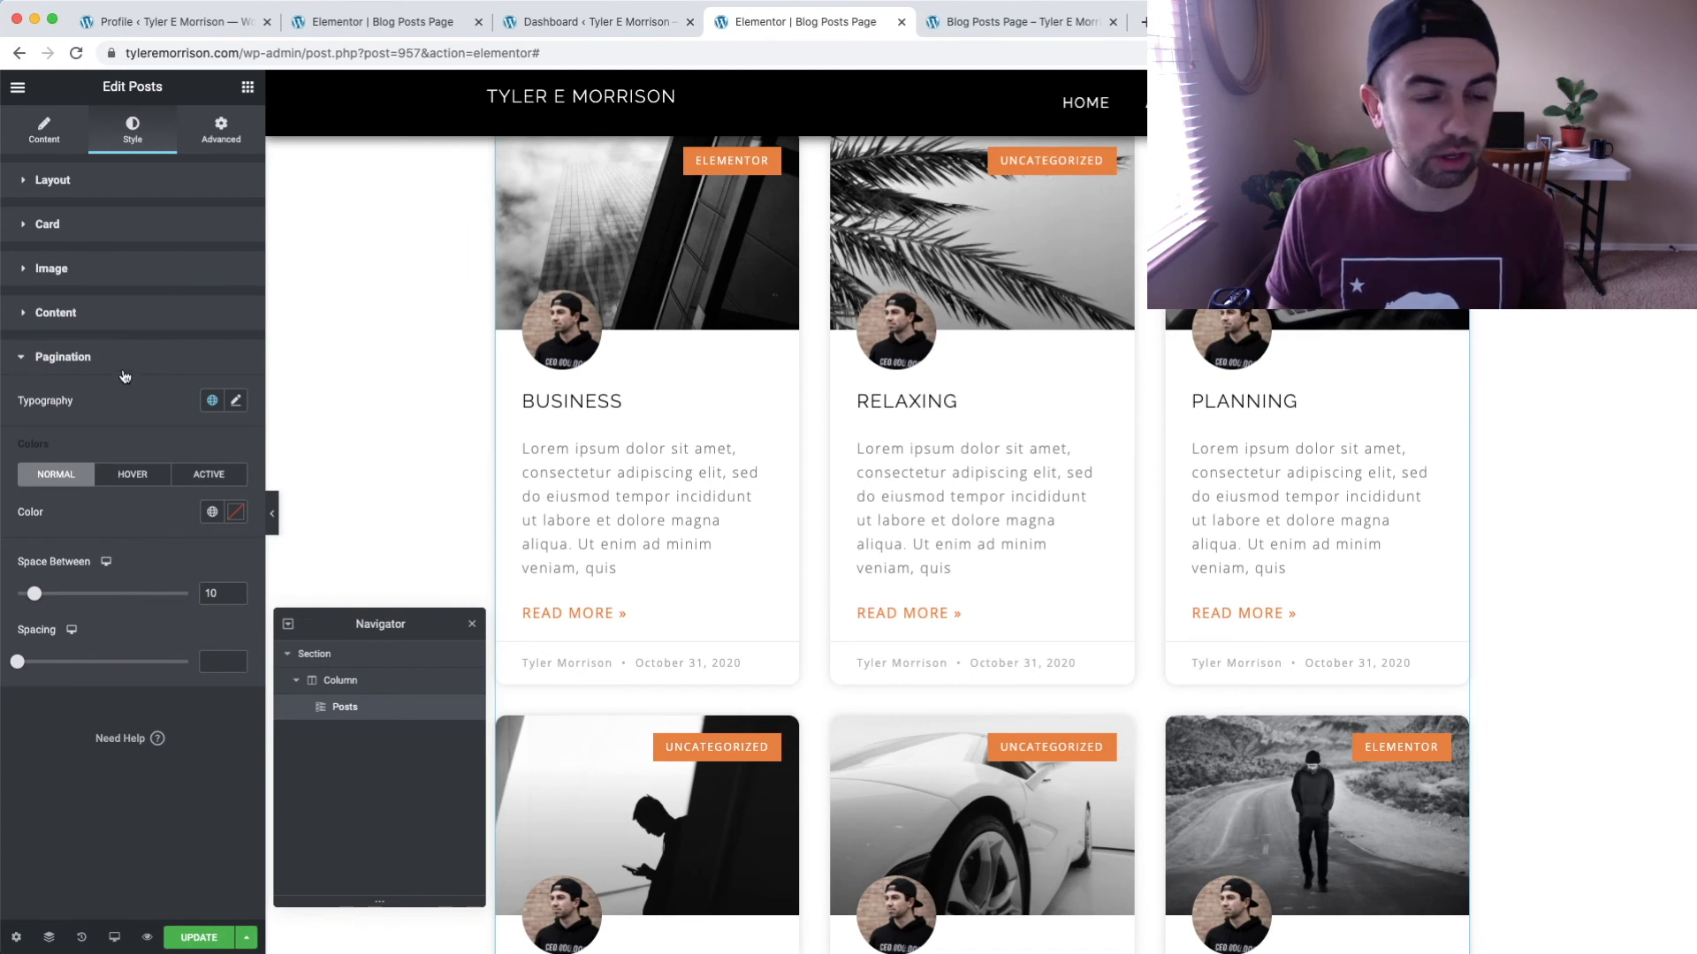
pyautogui.scroll(-8, 988, 389)
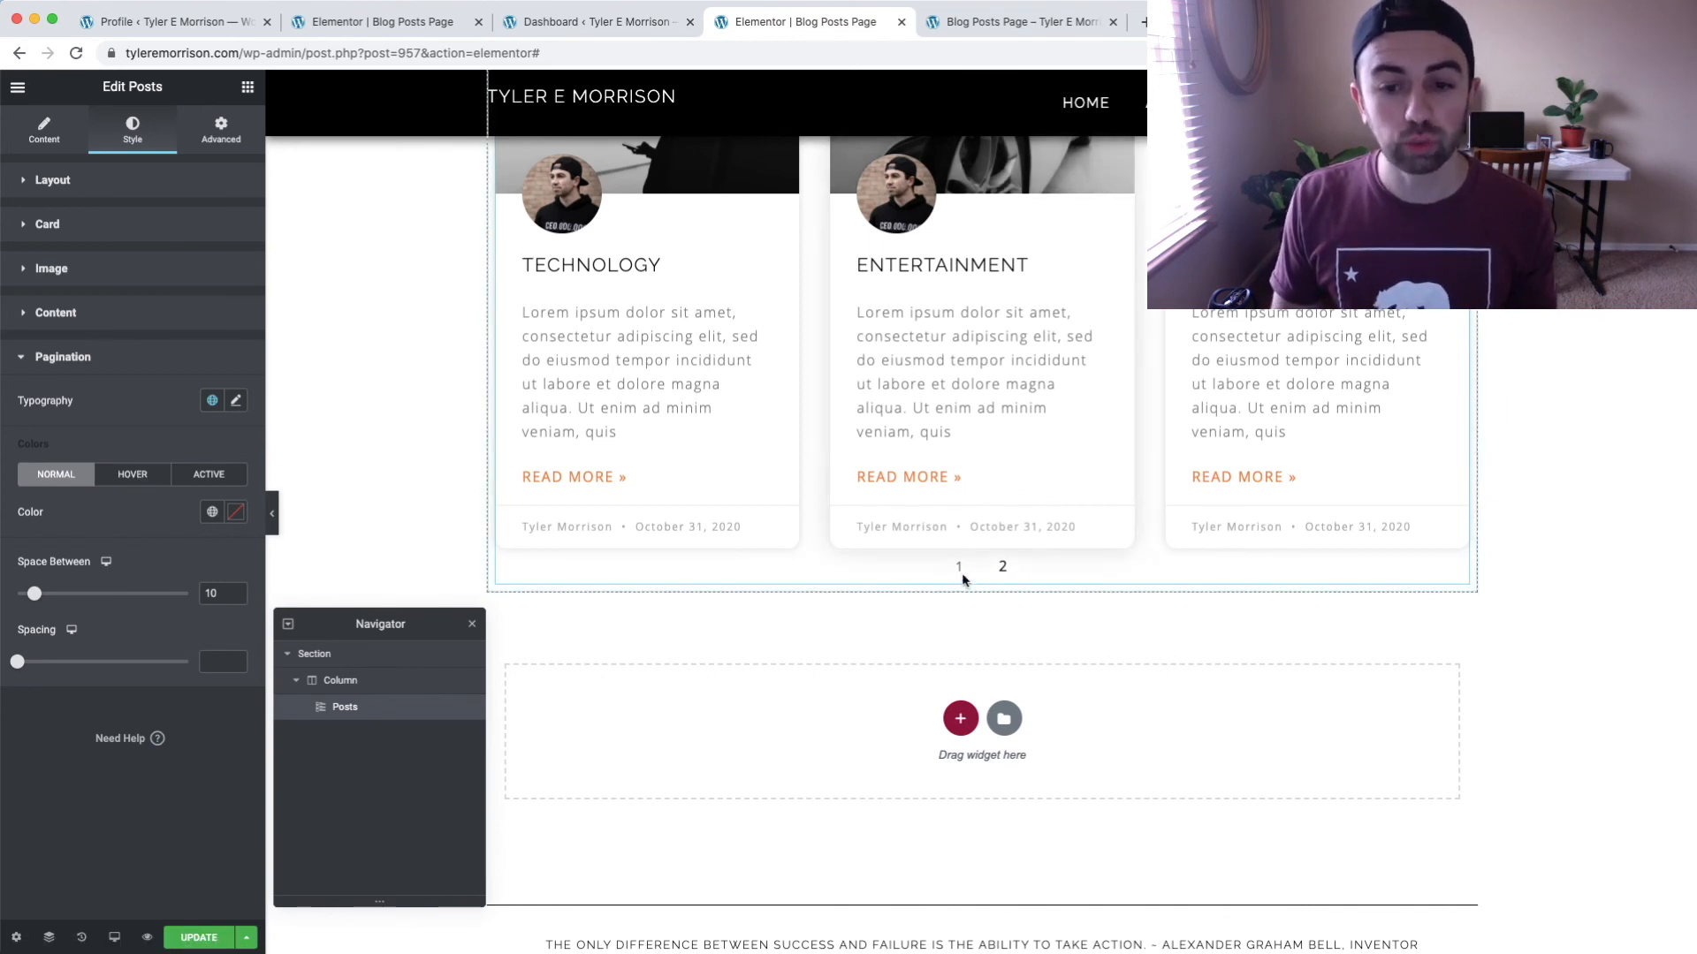
pyautogui.click(143, 479)
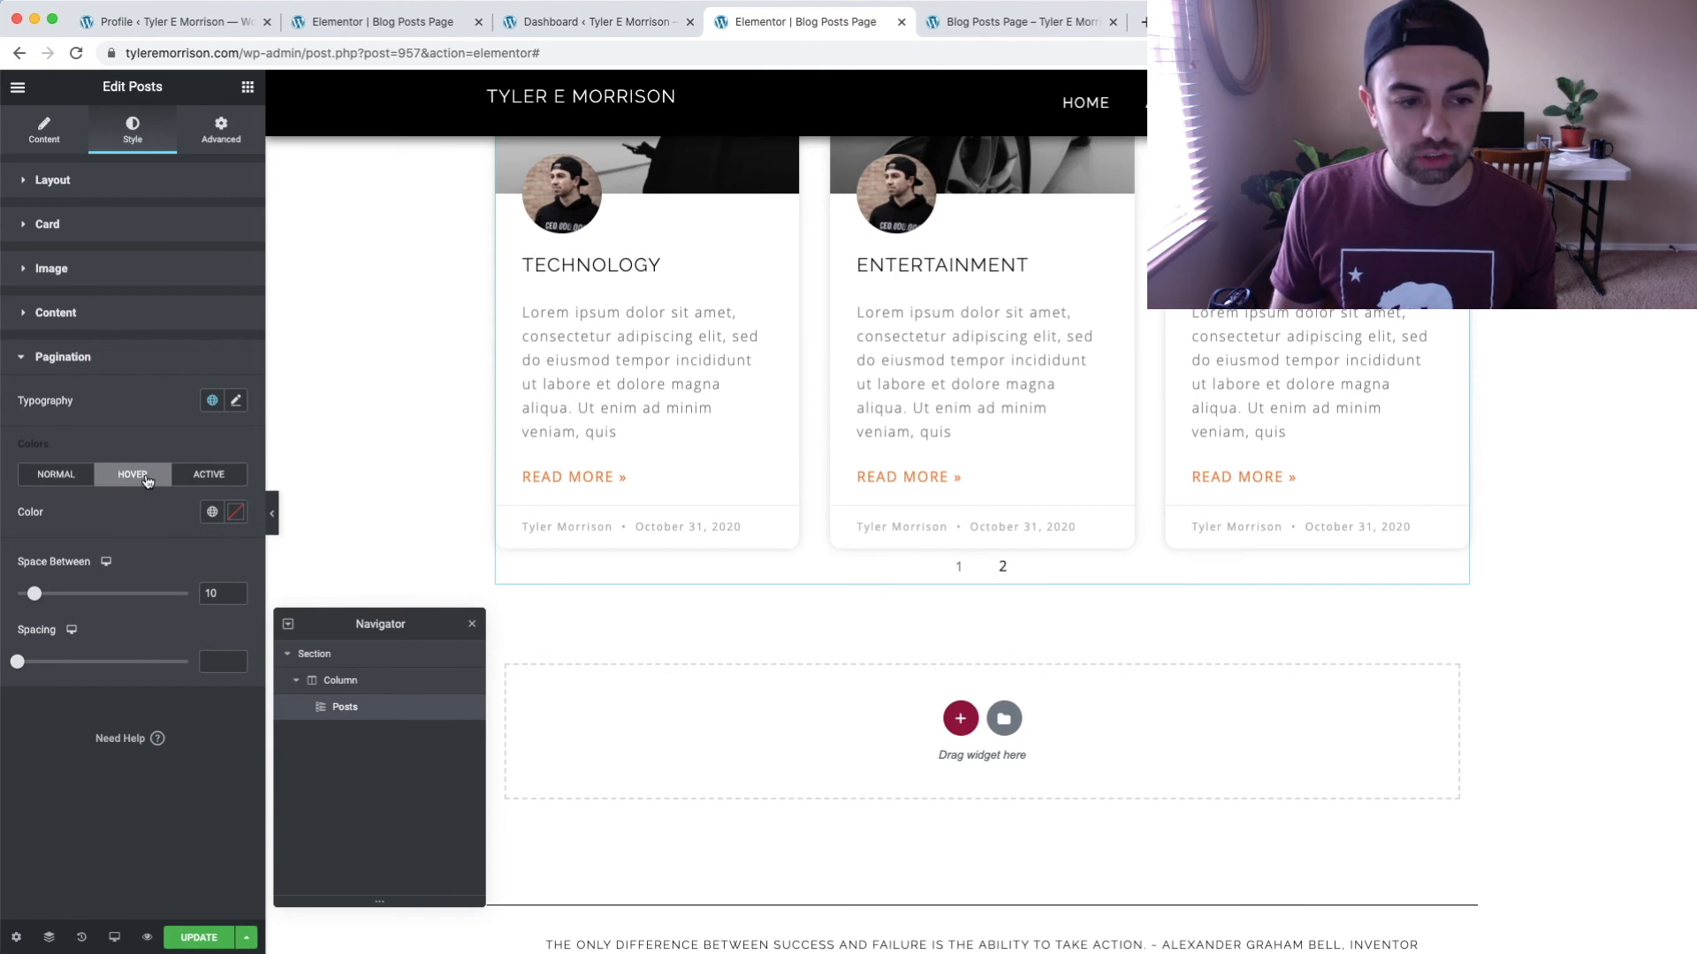
pyautogui.click(212, 482)
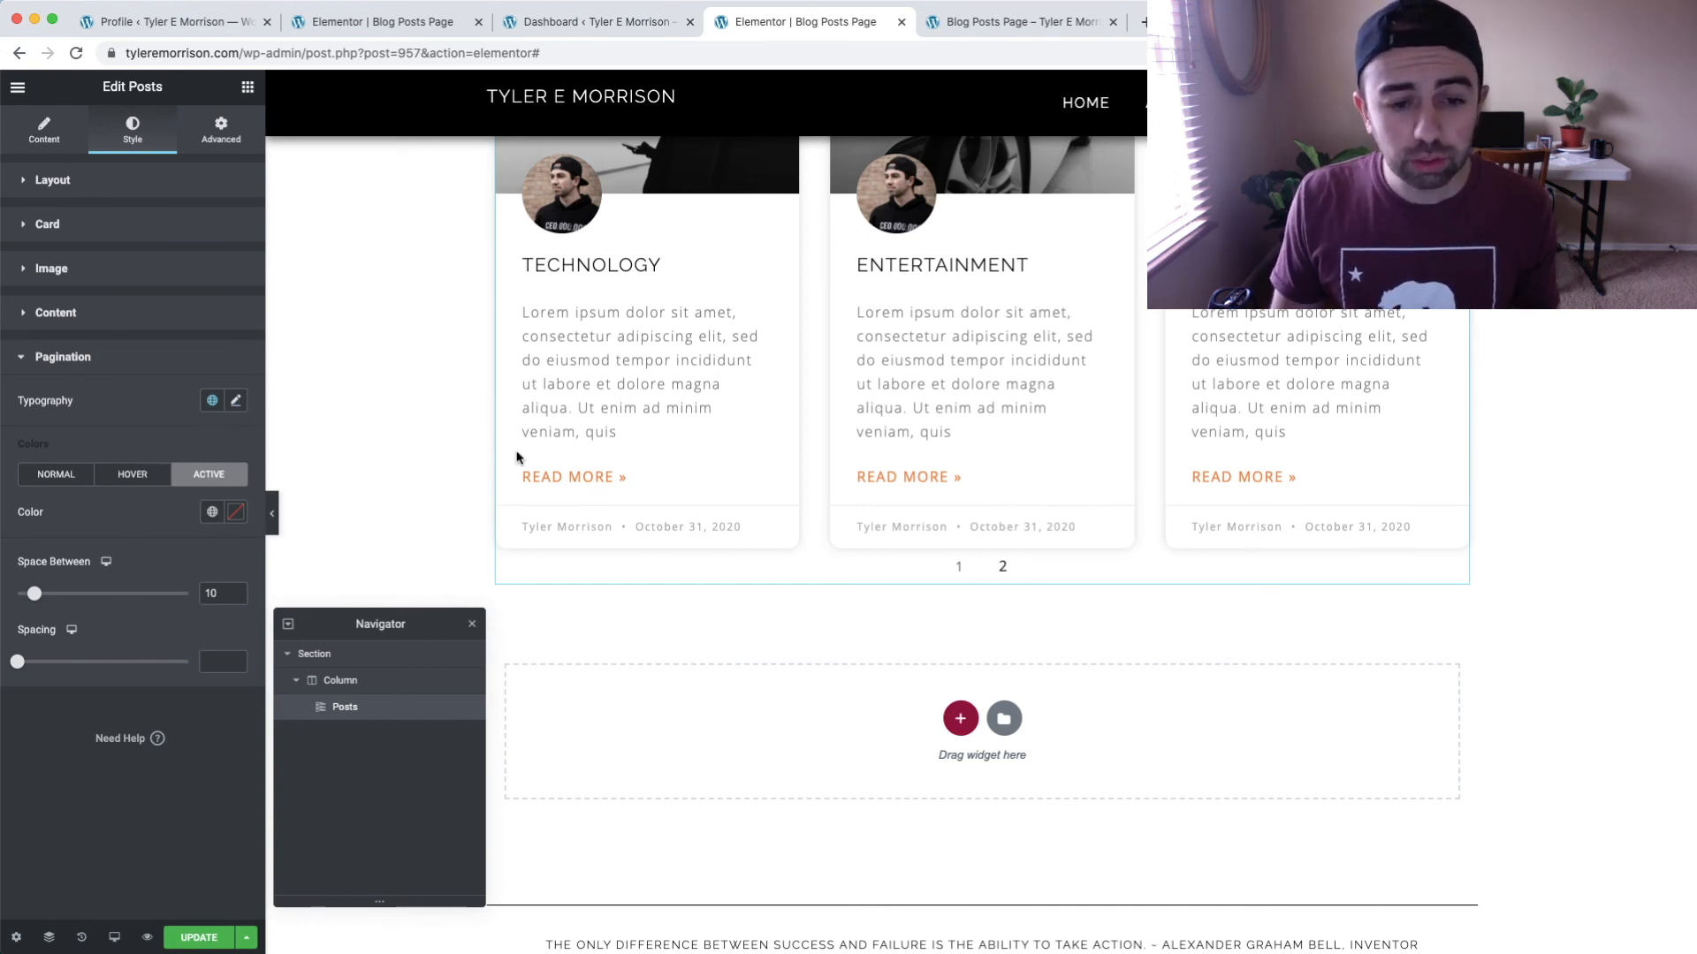
# Update the page, reload its preview and check the styled post cards.
pyautogui.scroll(3, 539, 455)
pyautogui.scroll(10, 556, 458)
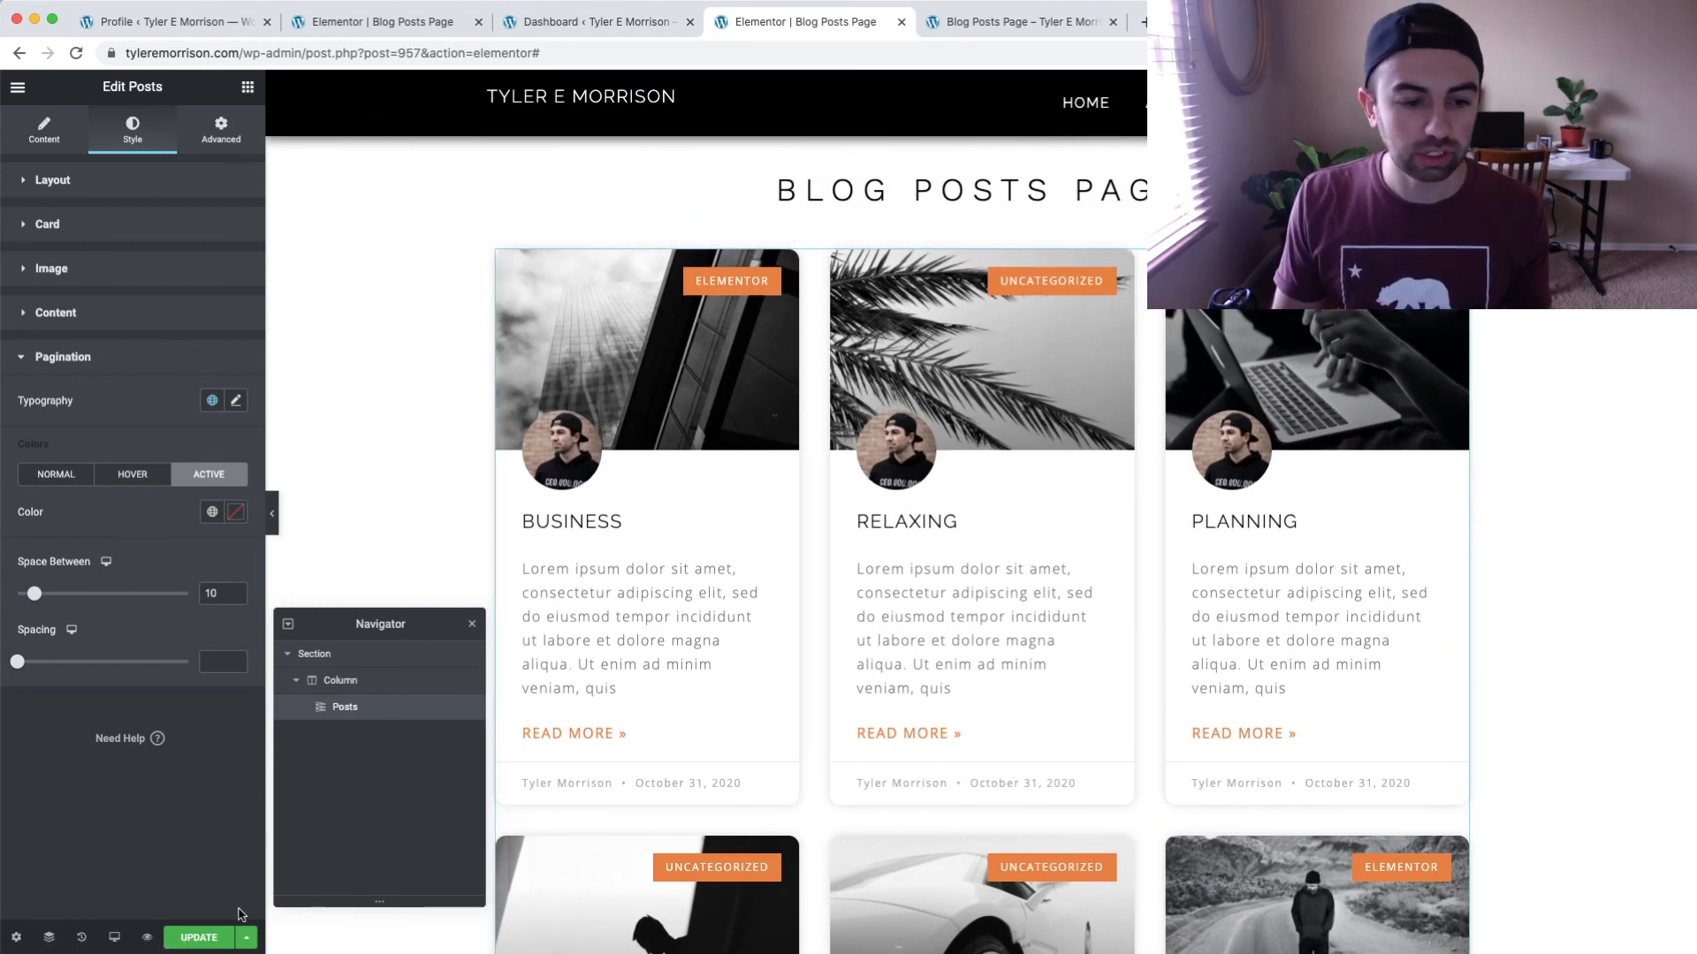
pyautogui.click(216, 941)
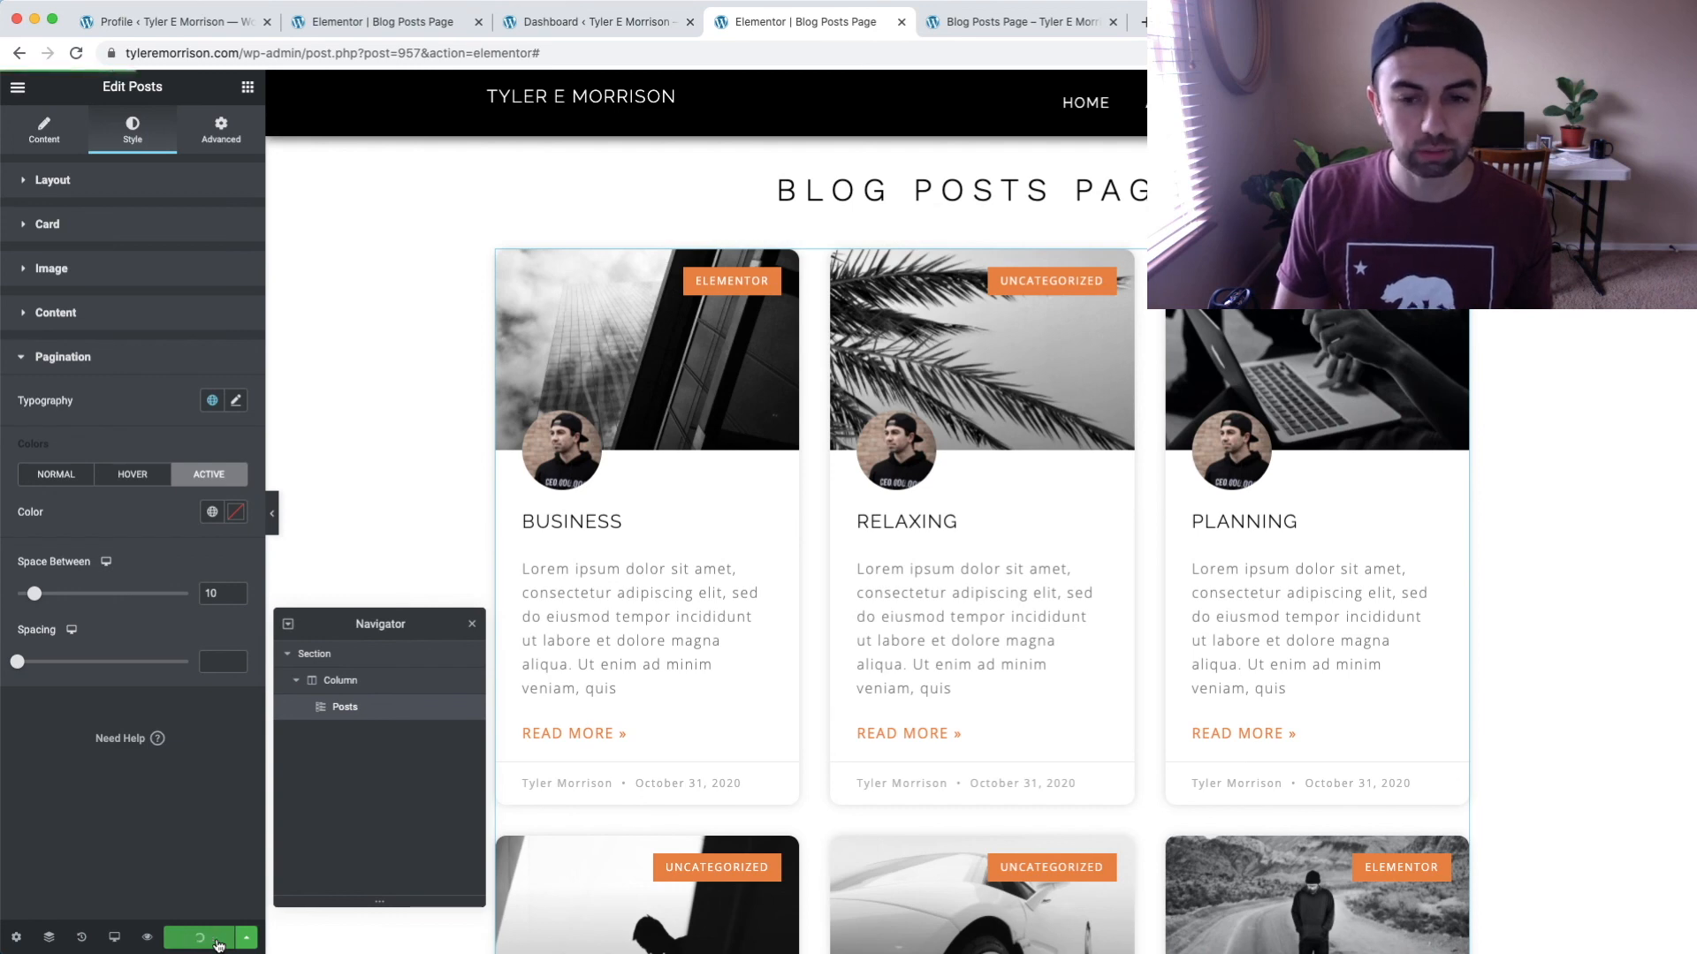
pyautogui.click(1019, 20)
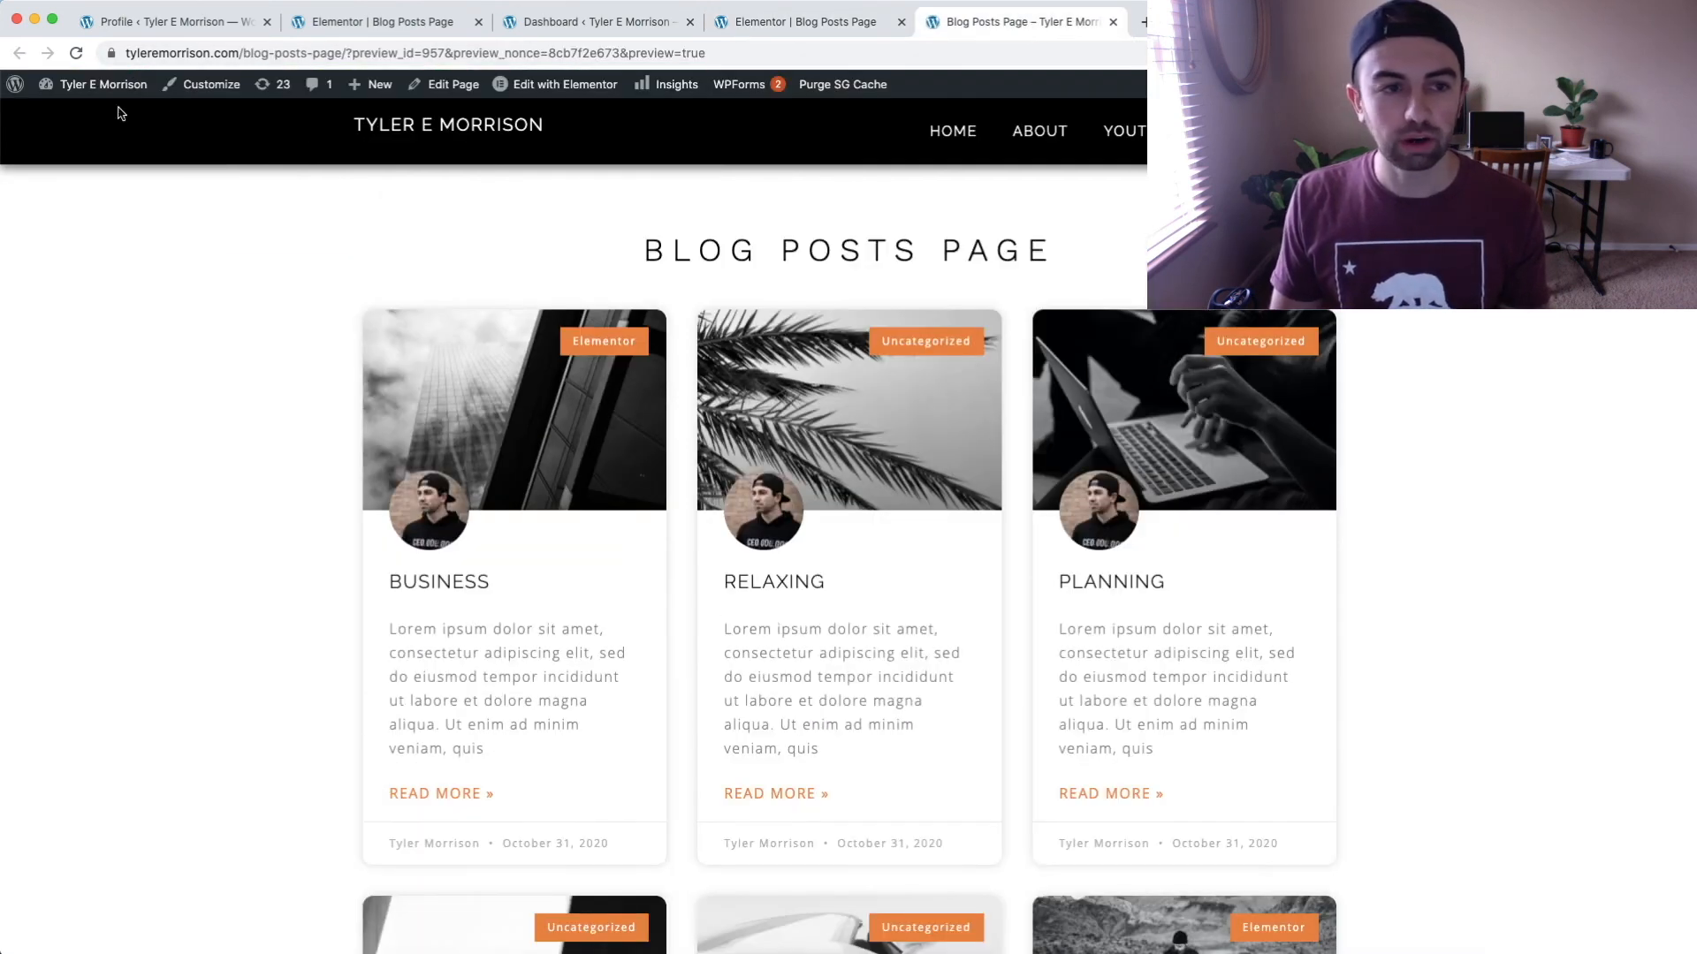
pyautogui.click(77, 55)
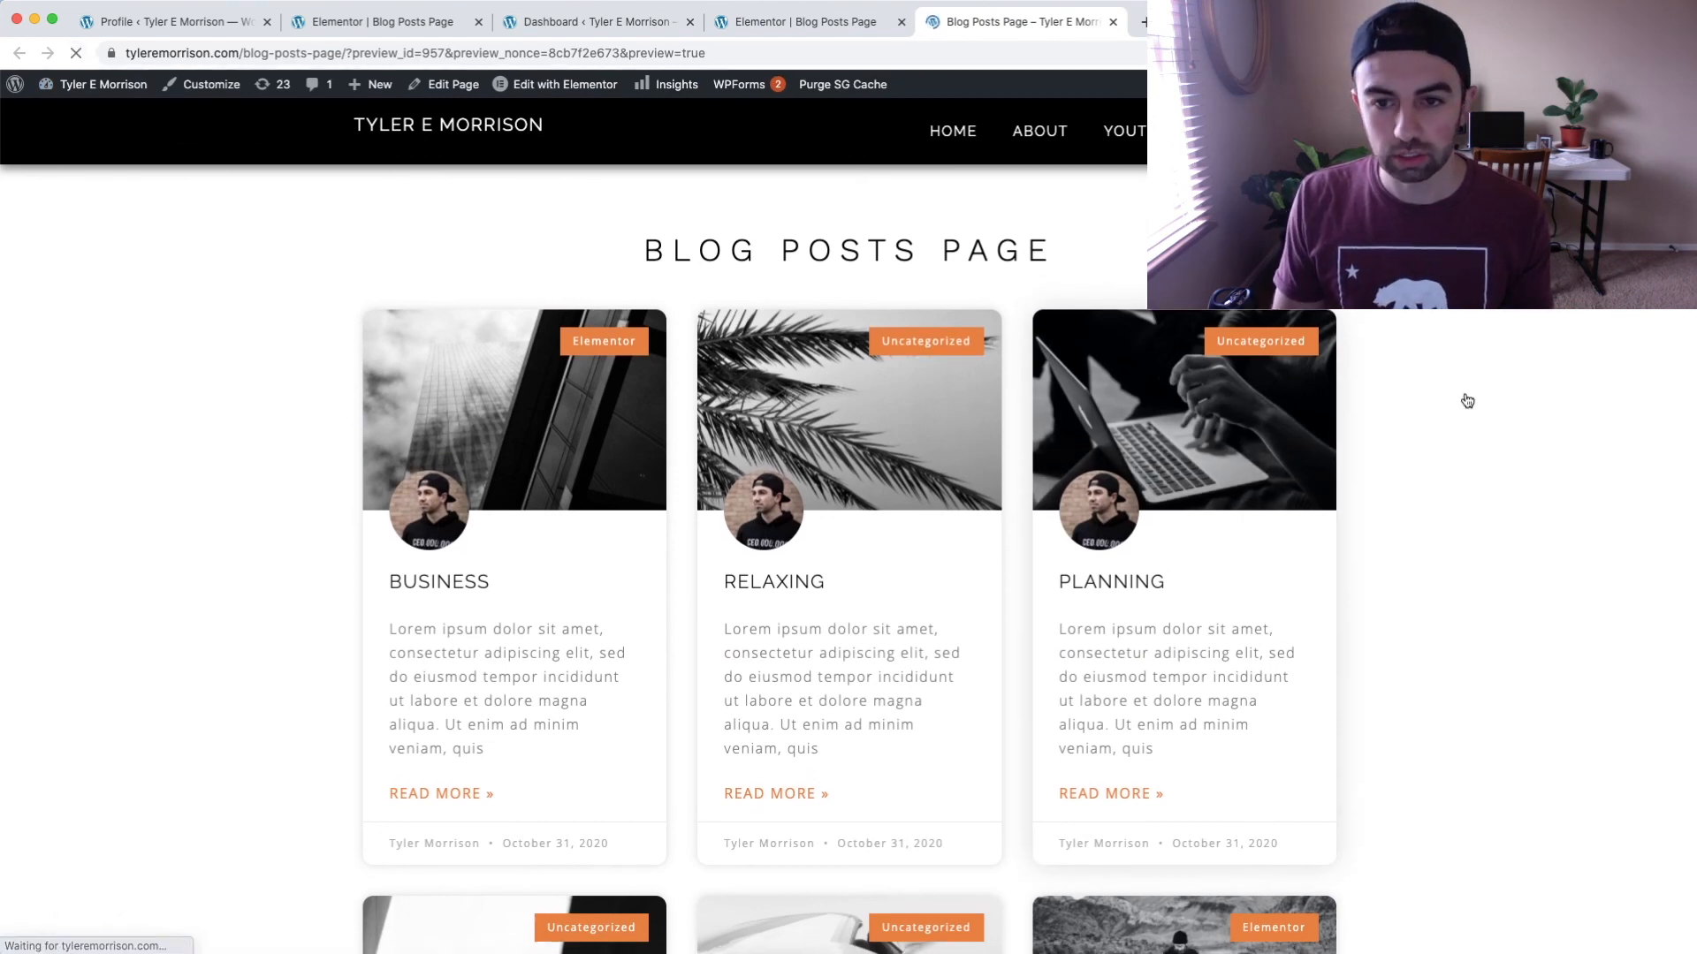
pyautogui.scroll(-3, 1466, 422)
pyautogui.scroll(3, 1465, 423)
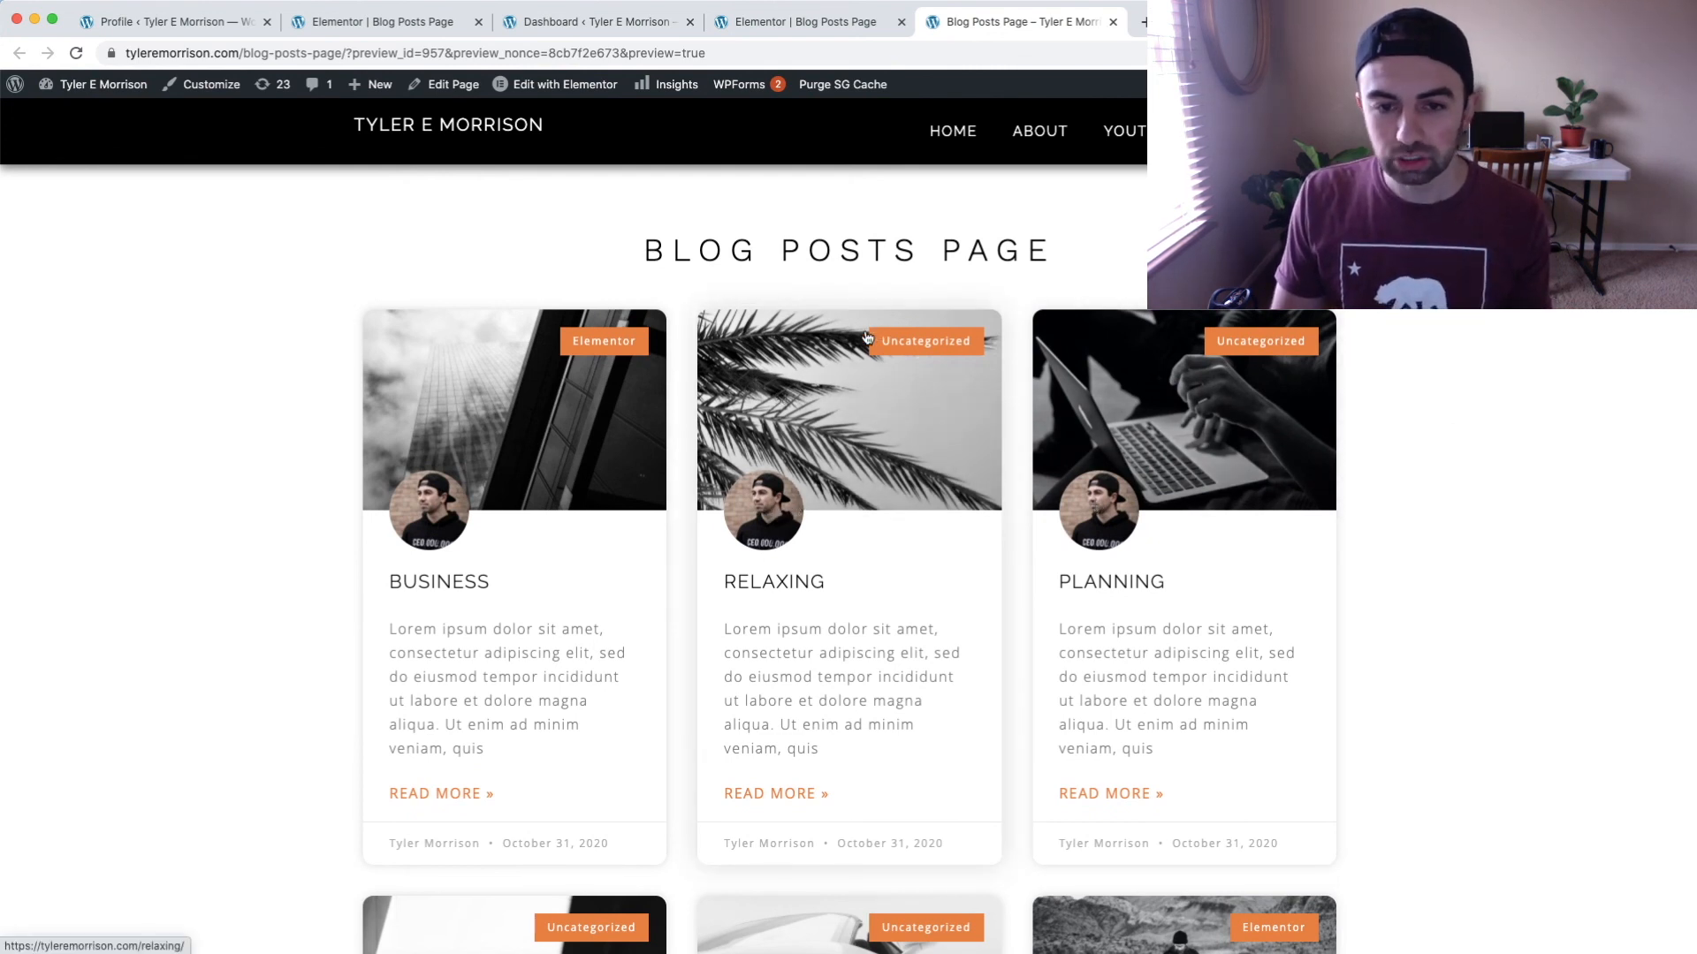
# Set the avatar Size to 60 and the badges' Border Radius to 6, and update the page.
pyautogui.click(851, 22)
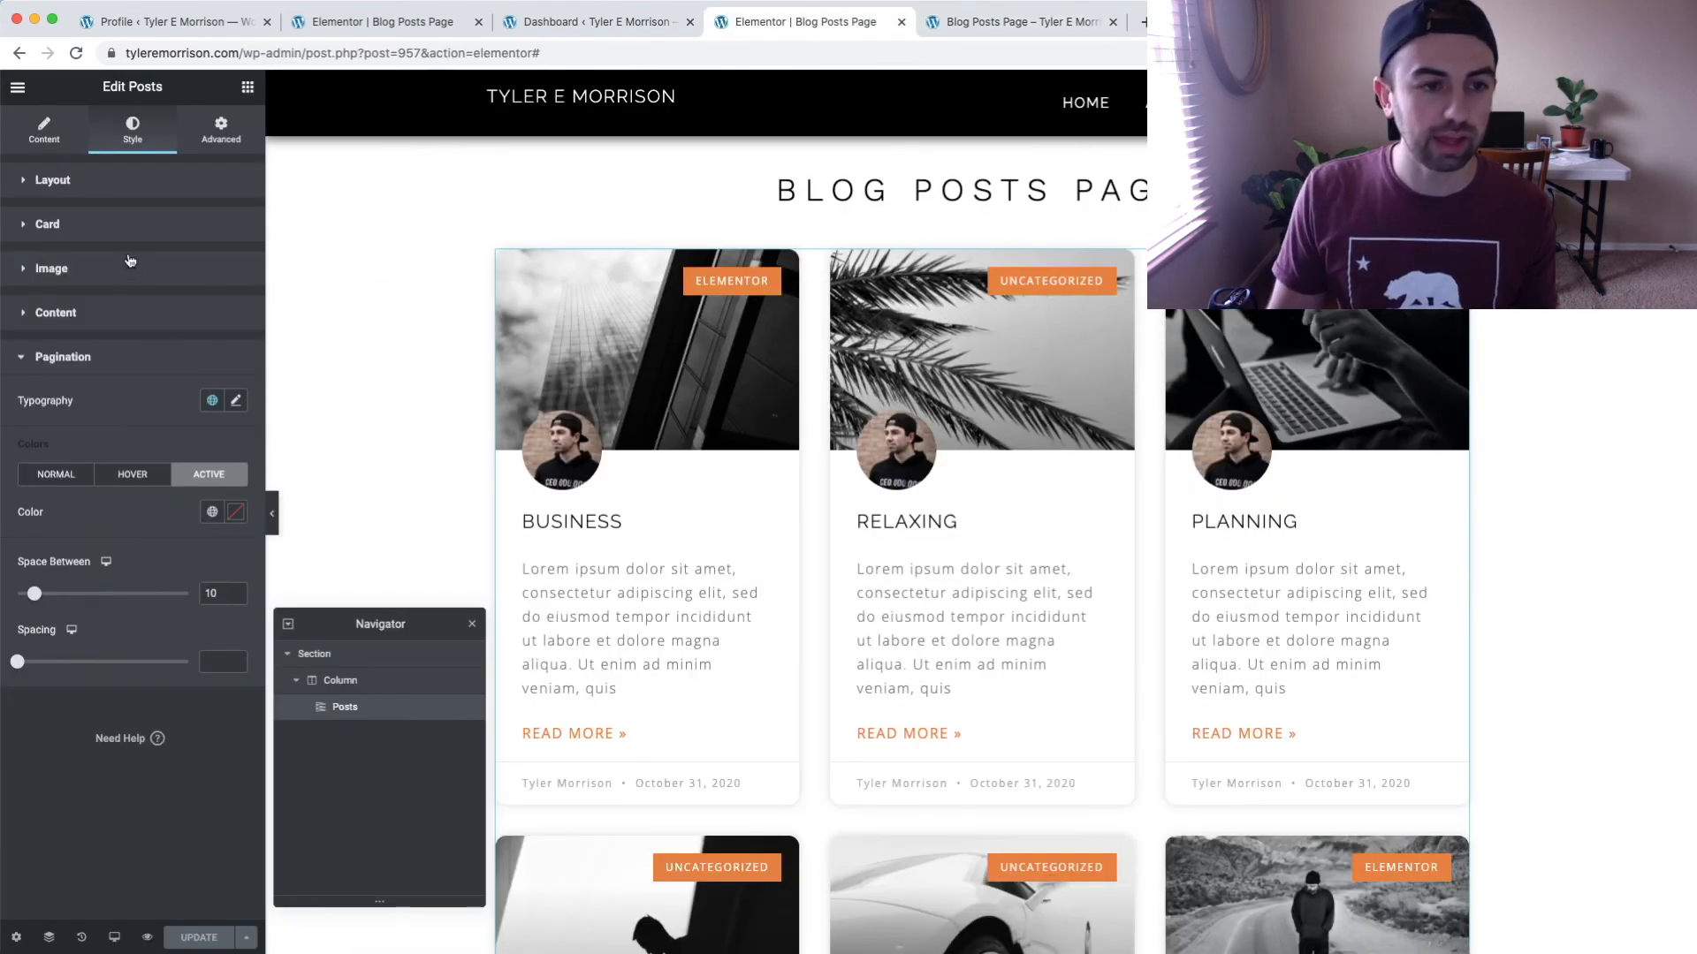
pyautogui.click(37, 358)
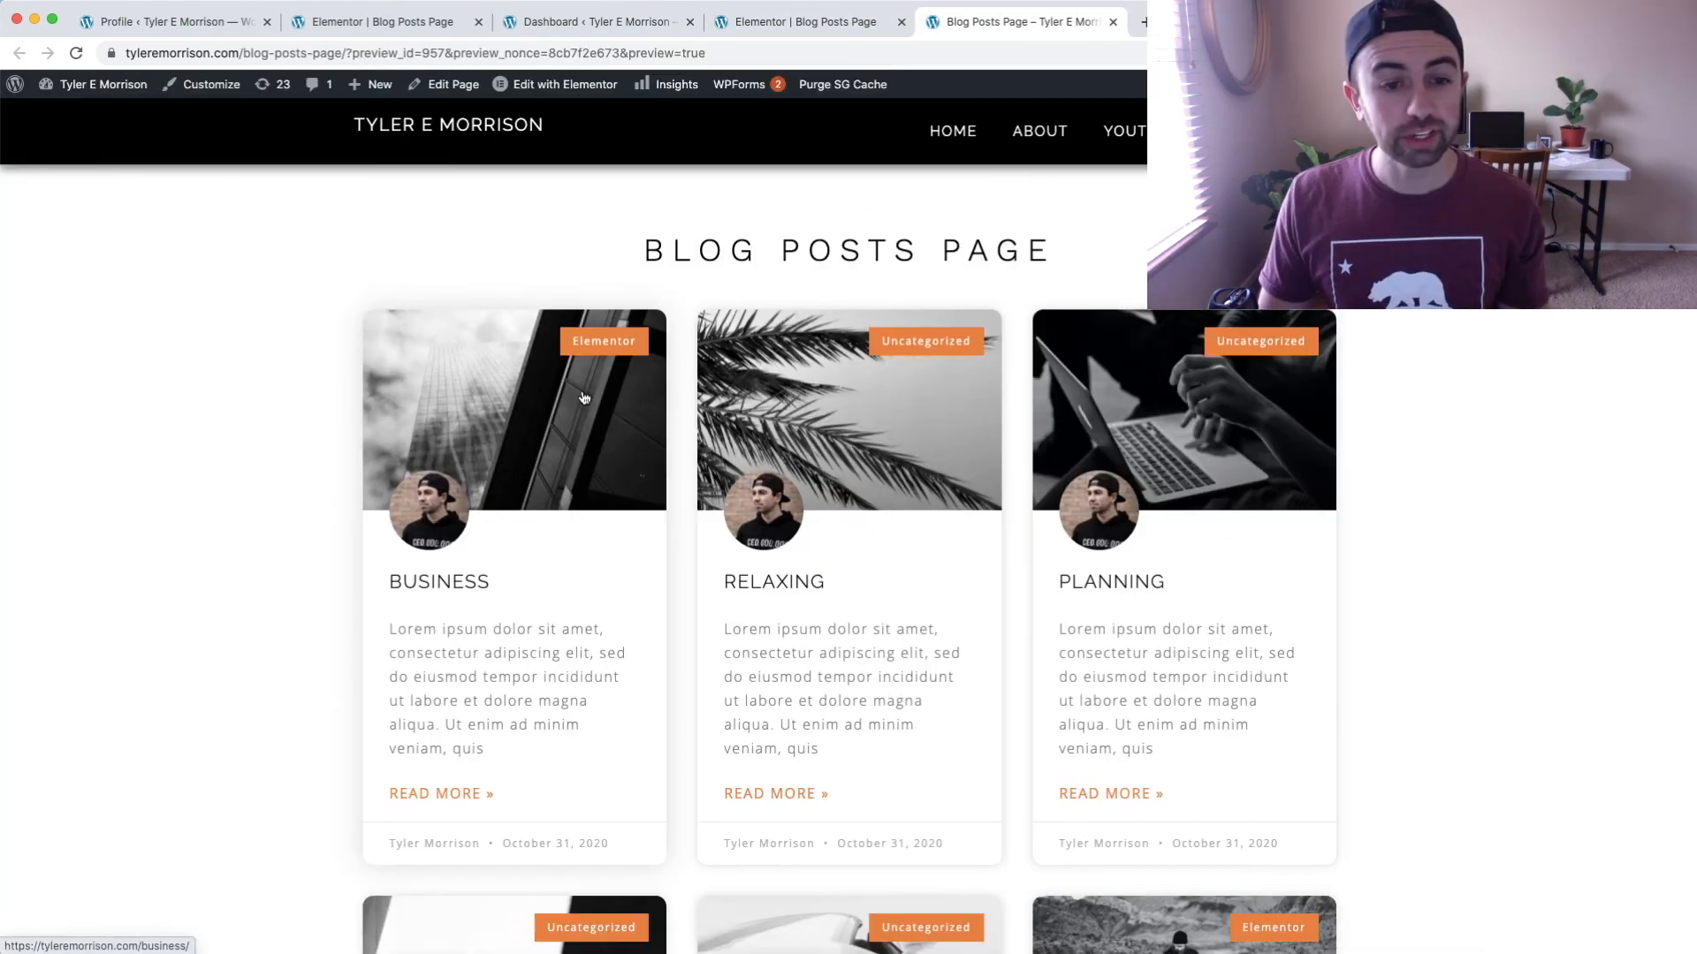
pyautogui.click(819, 21)
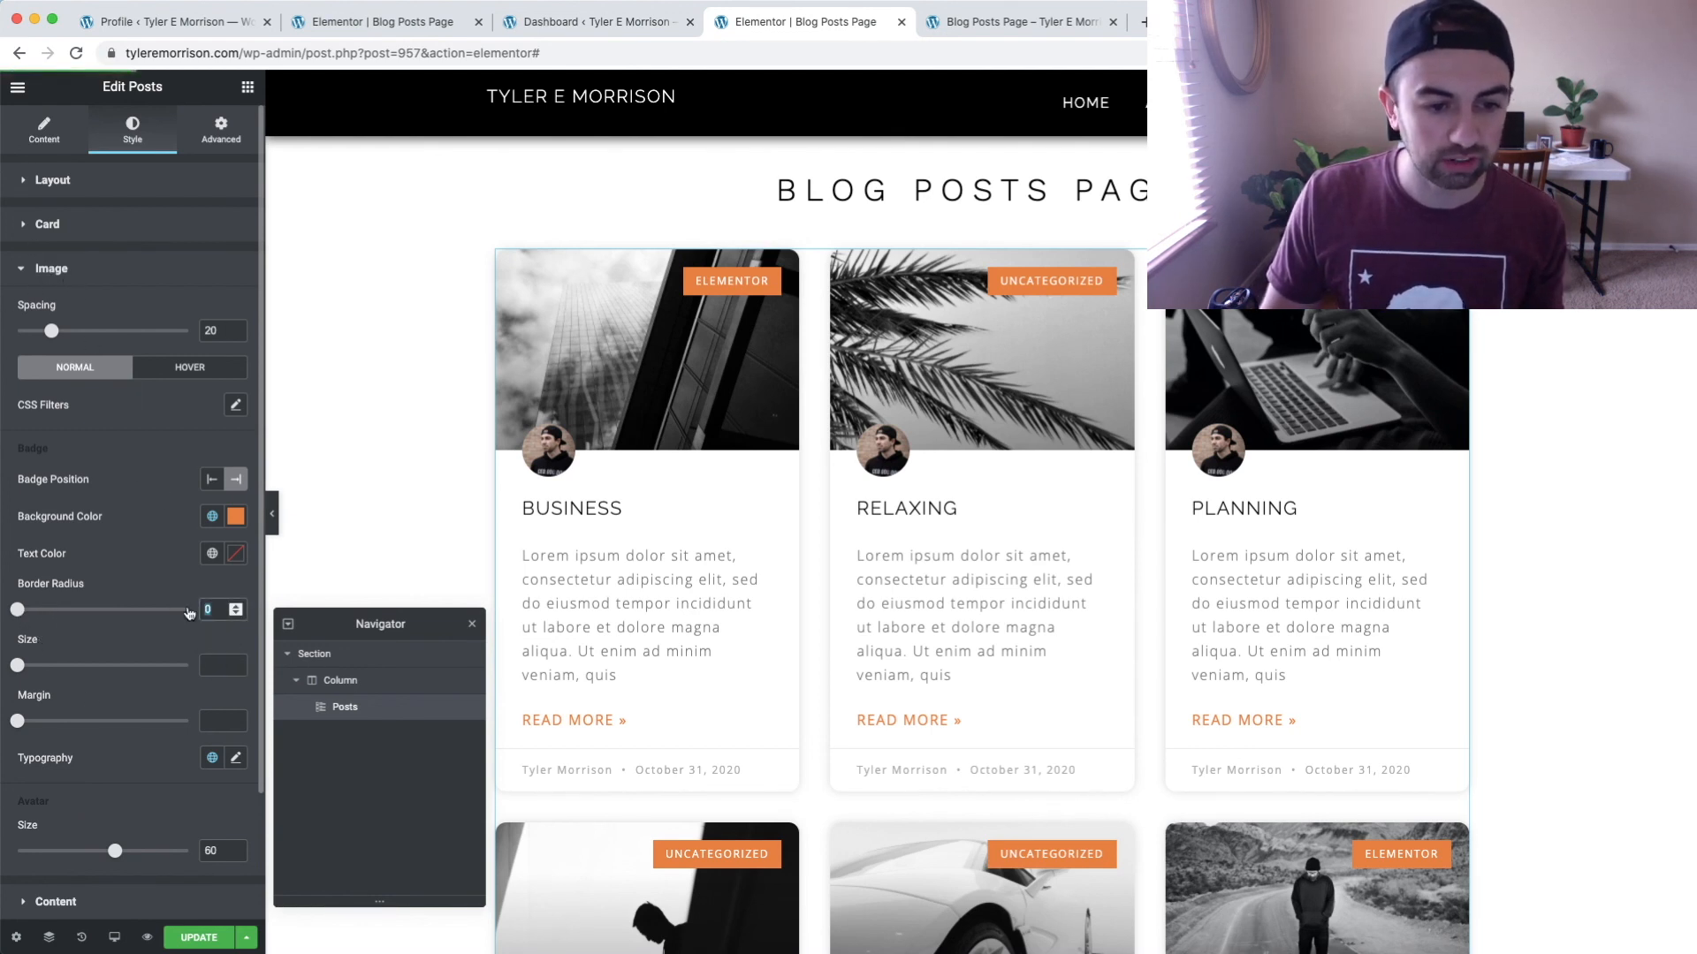
pyautogui.press('BackSpace')
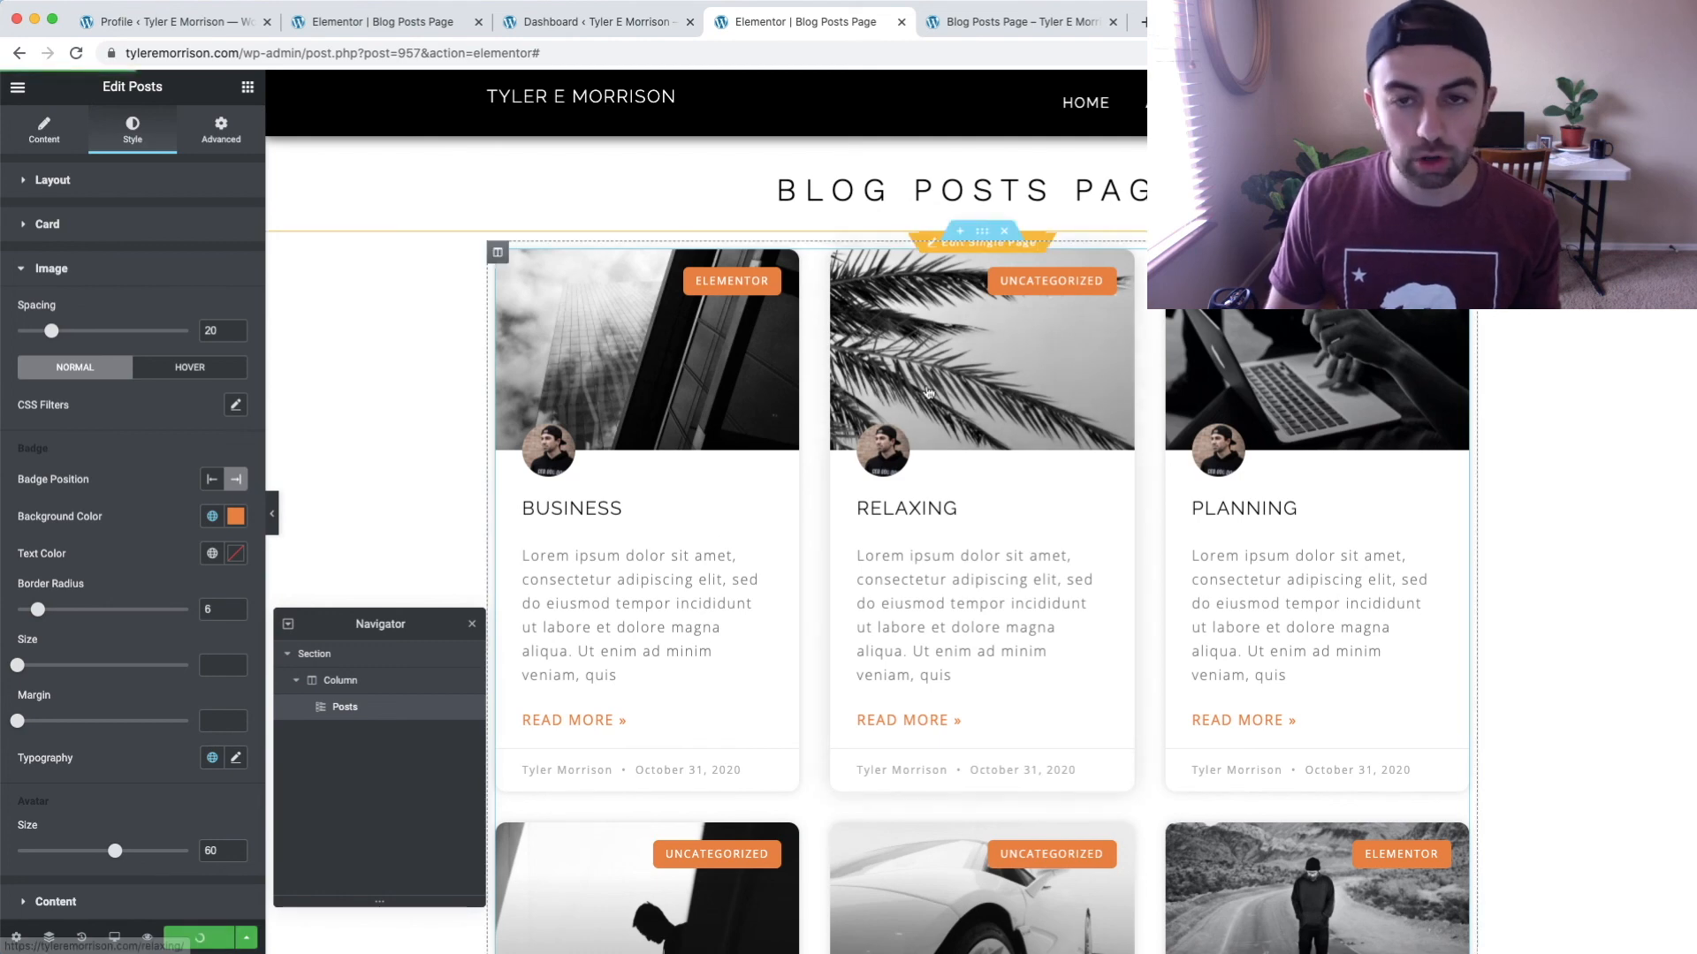
# Examine the updated blog posts page in the preview, from the heading down to the pagination and back.
pyautogui.click(1053, 22)
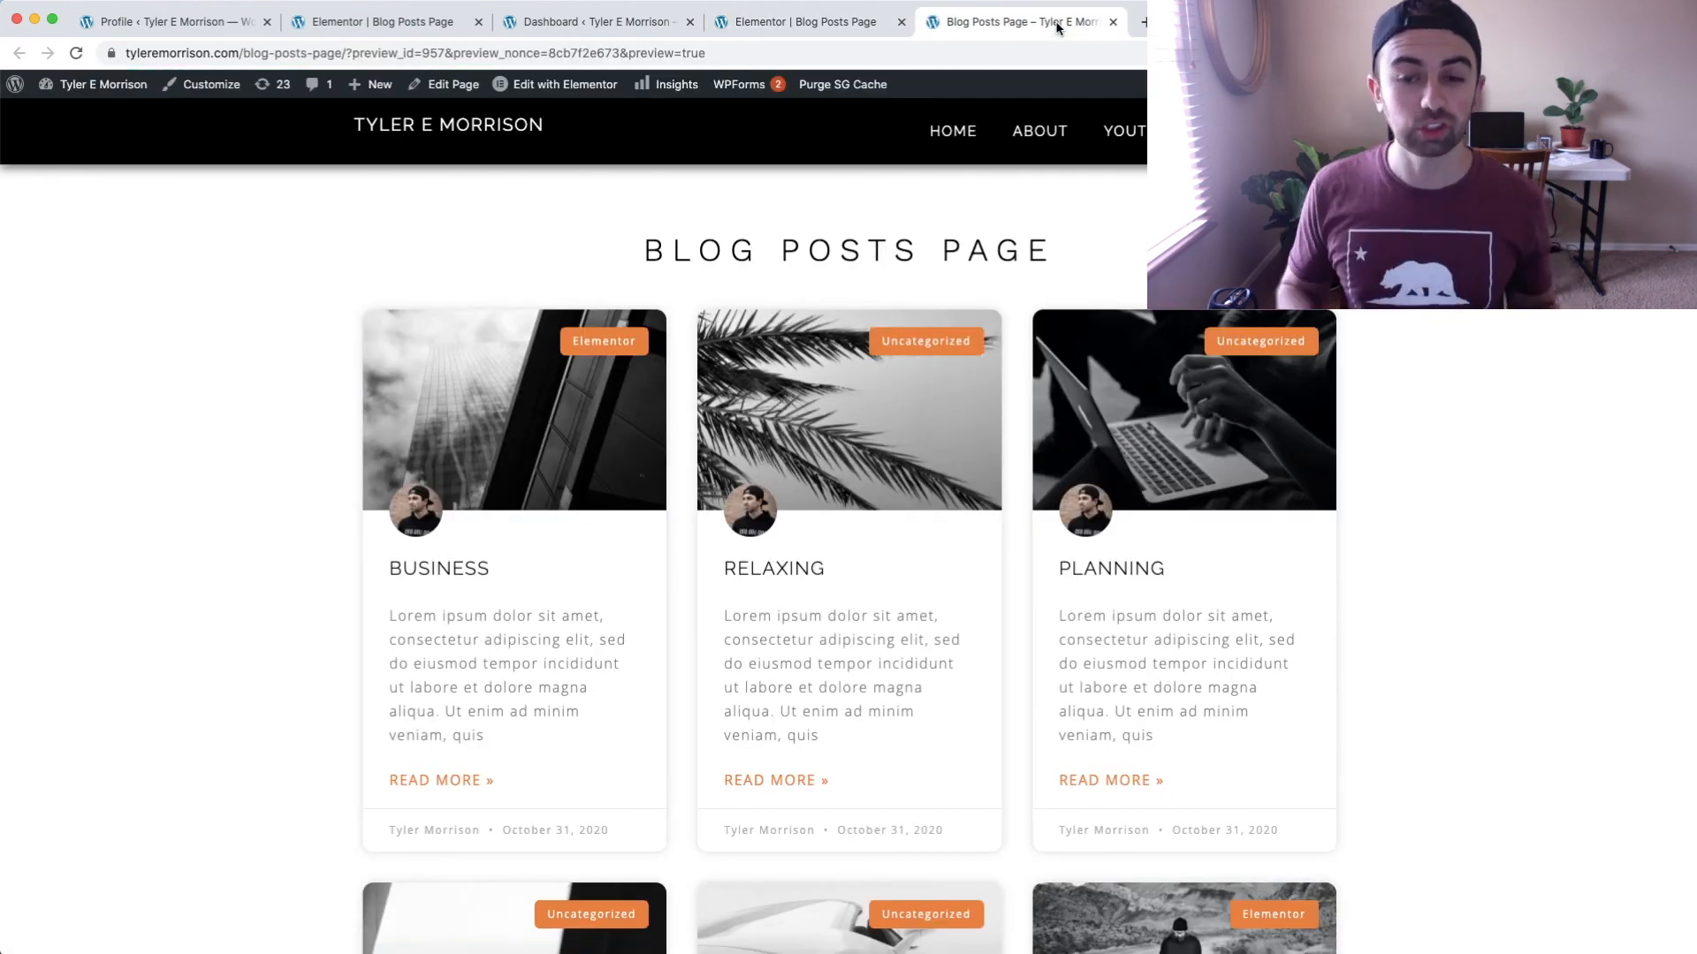
pyautogui.scroll(-5, 1526, 374)
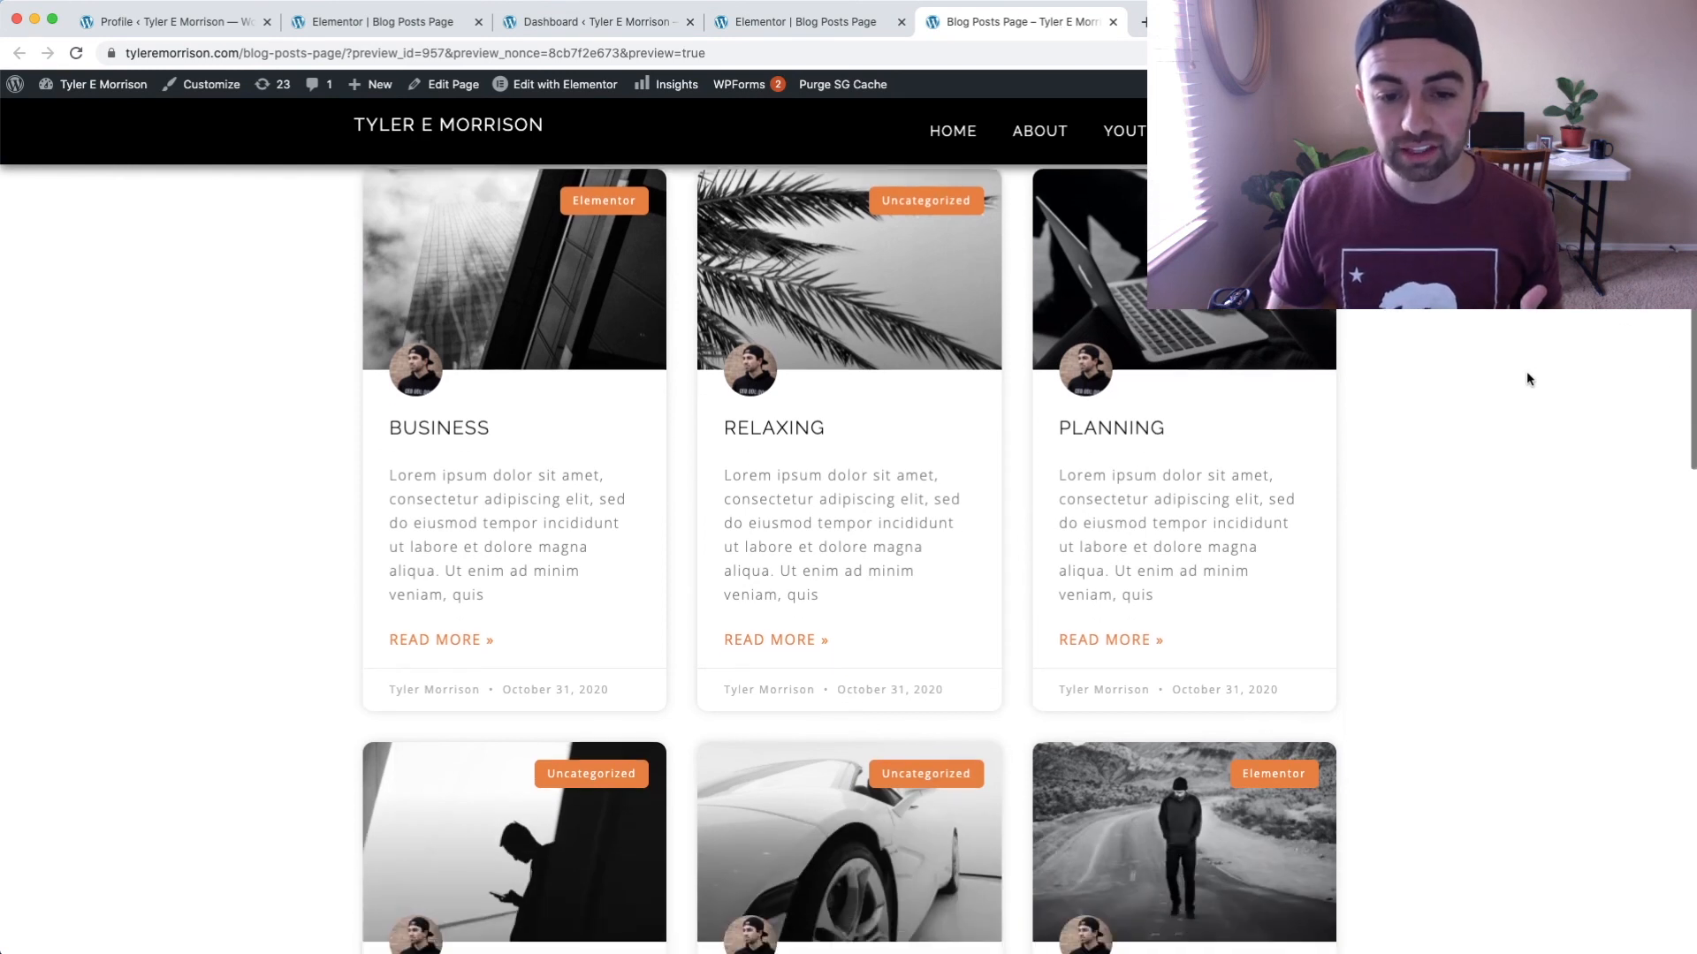
pyautogui.scroll(-3, 1526, 376)
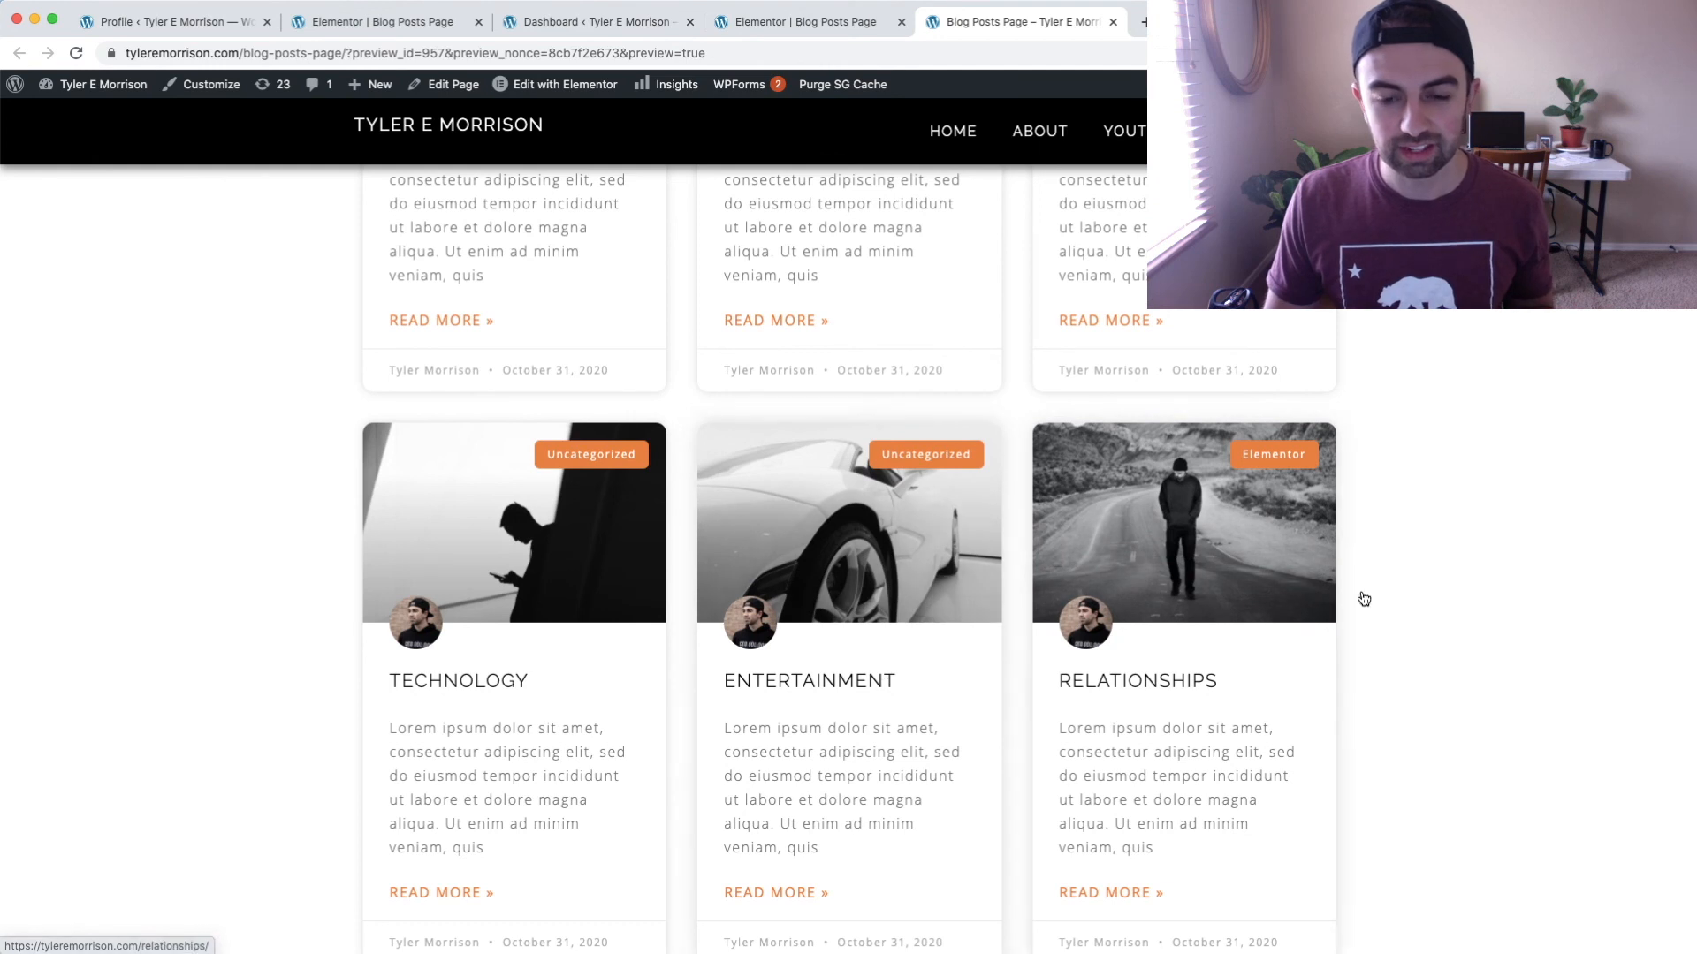
pyautogui.scroll(-5, 1529, 585)
pyautogui.scroll(3, 1526, 579)
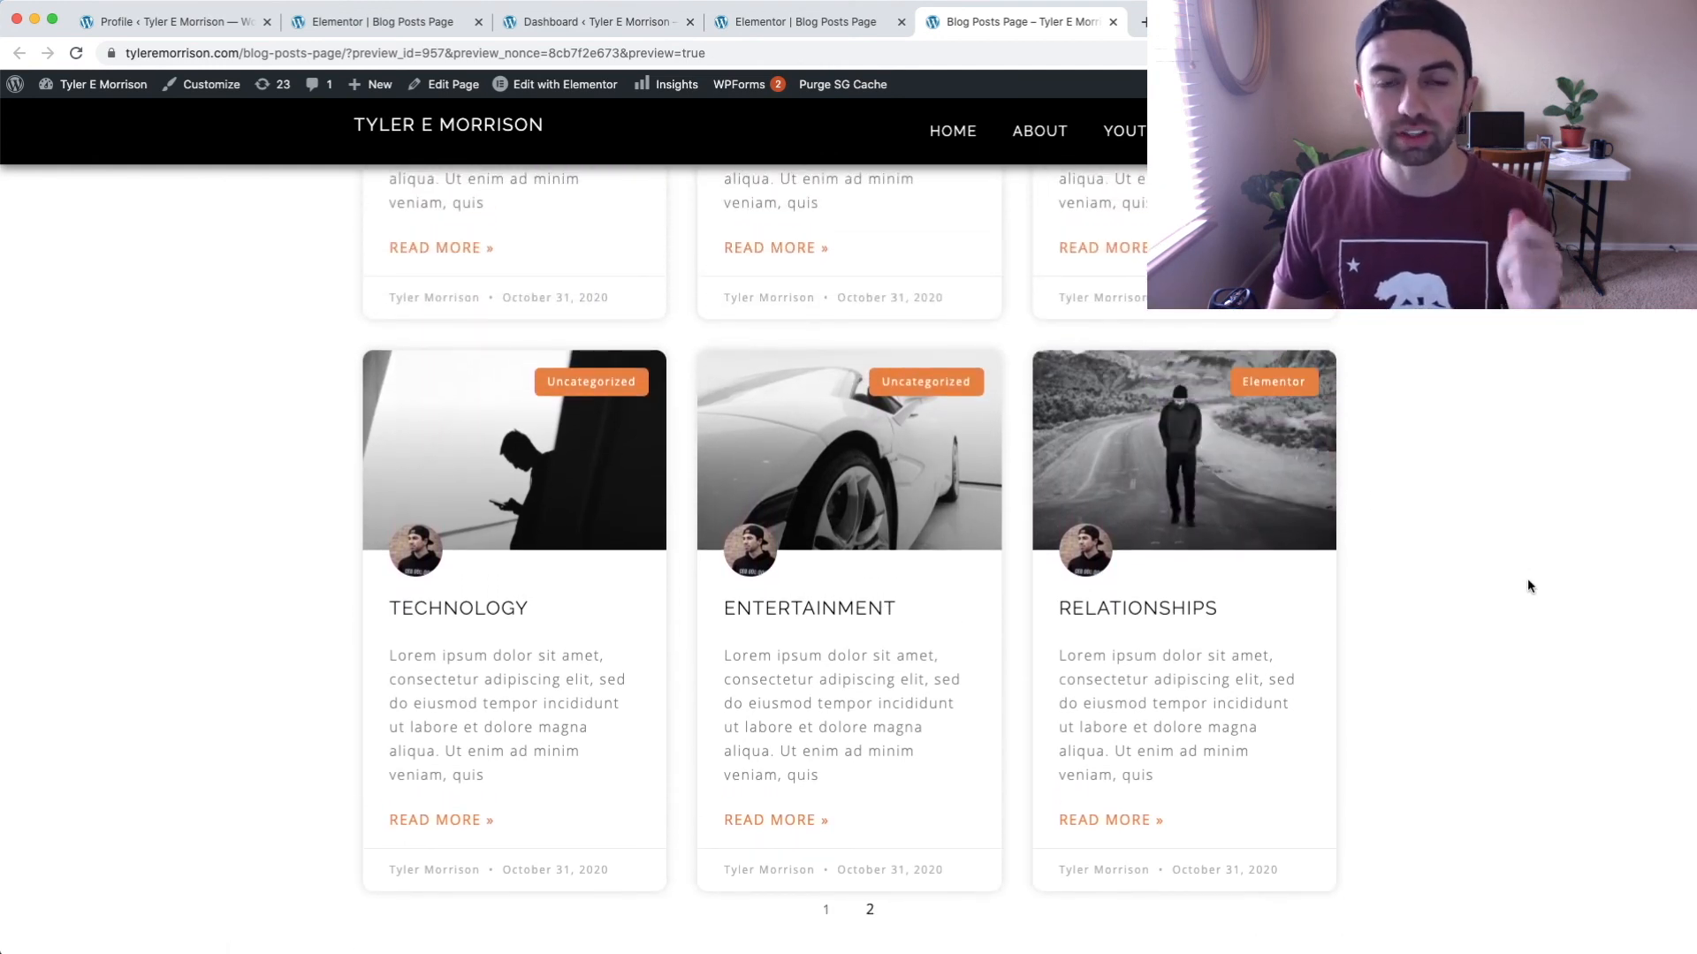
pyautogui.scroll(4, 1528, 586)
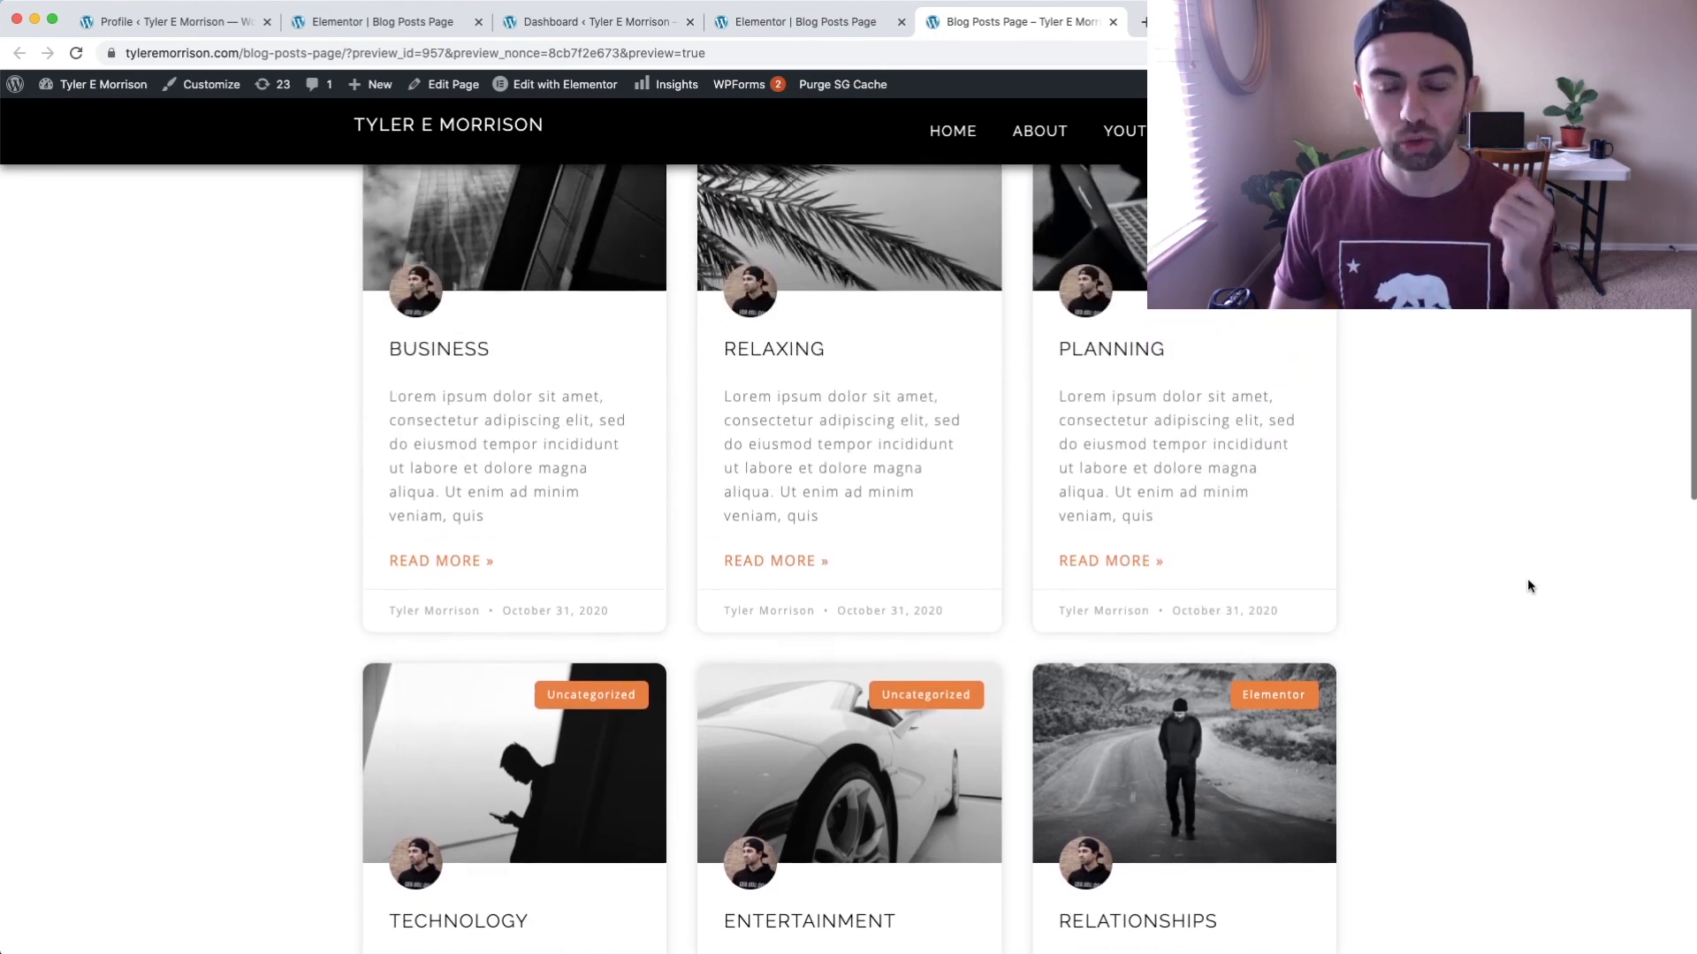
pyautogui.scroll(3, 1527, 579)
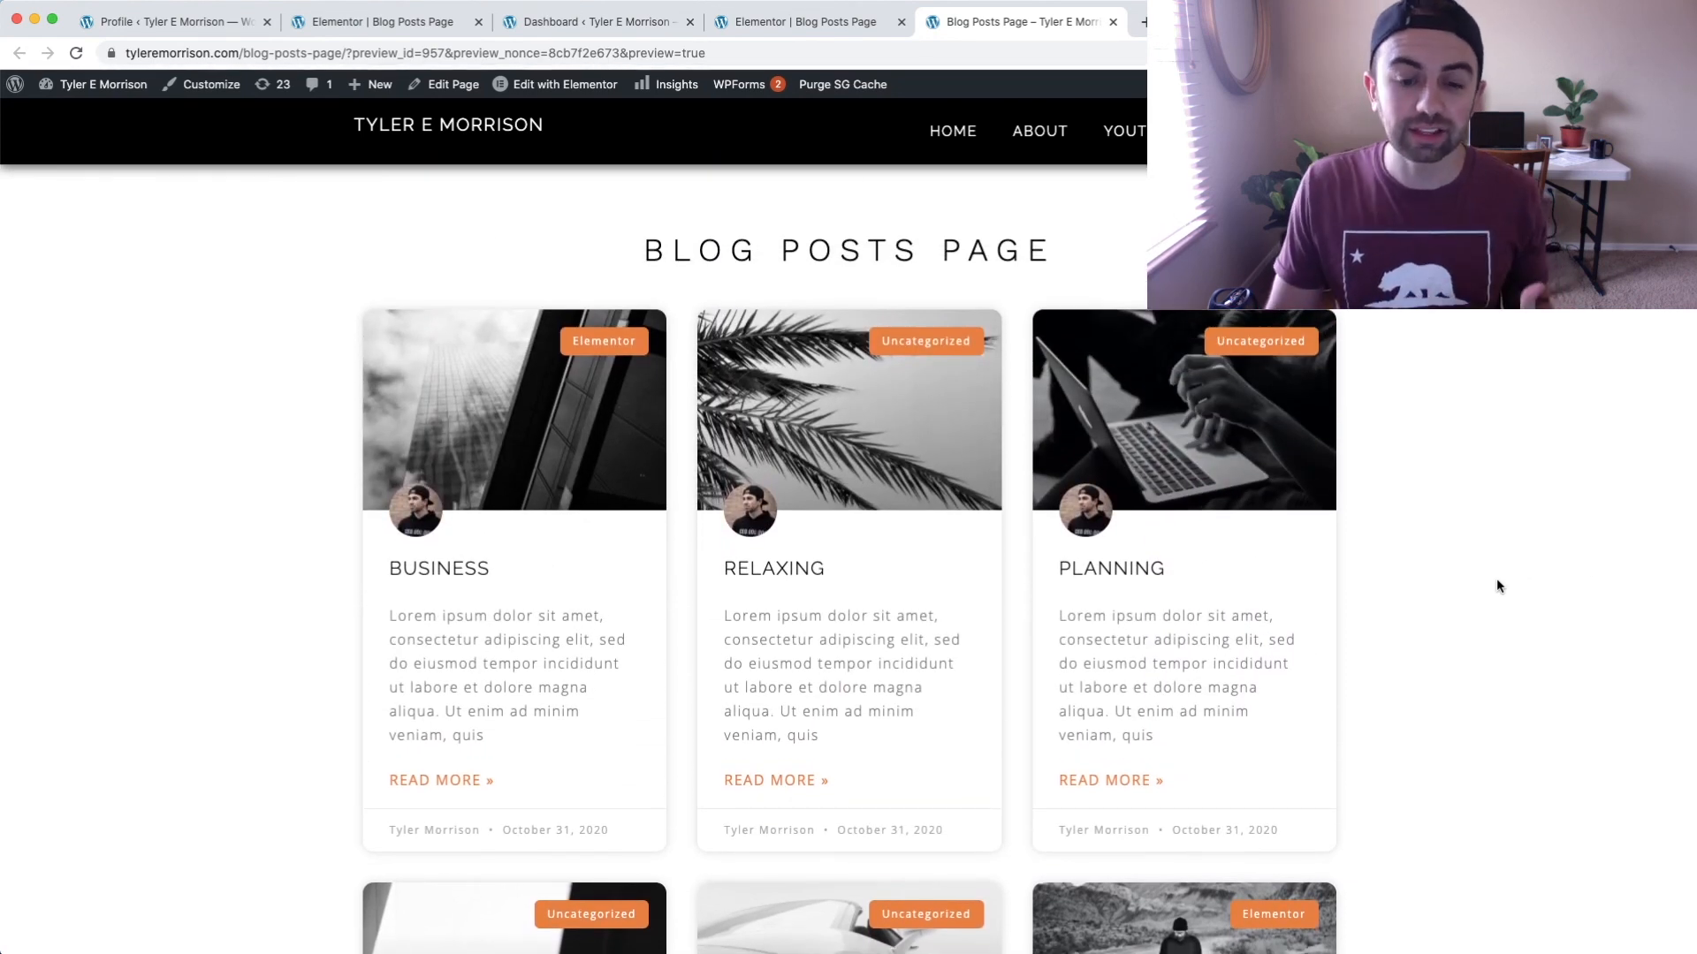